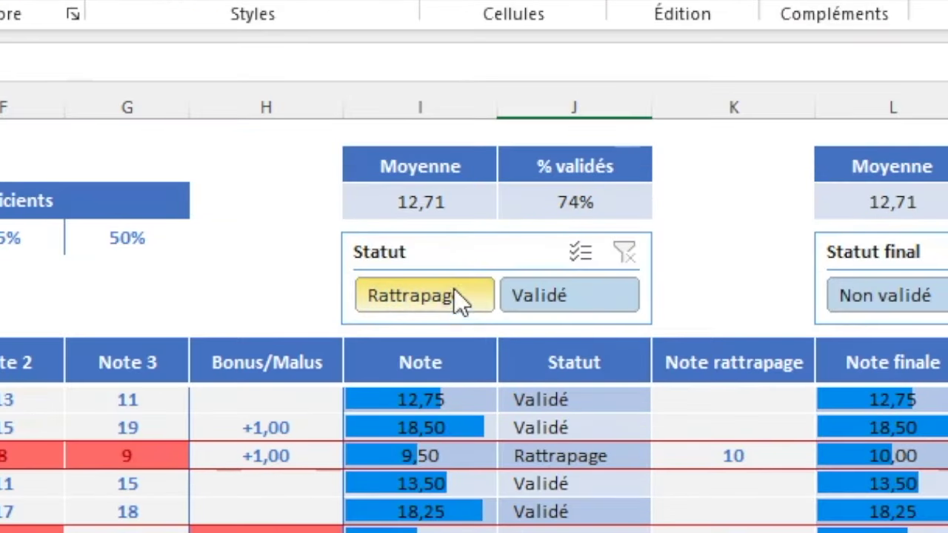
- Filter the grade table by Rattrapage status, clear that filter, then filter to Non validé students
{"action": "left_click", "coordinate": [622, 226]}
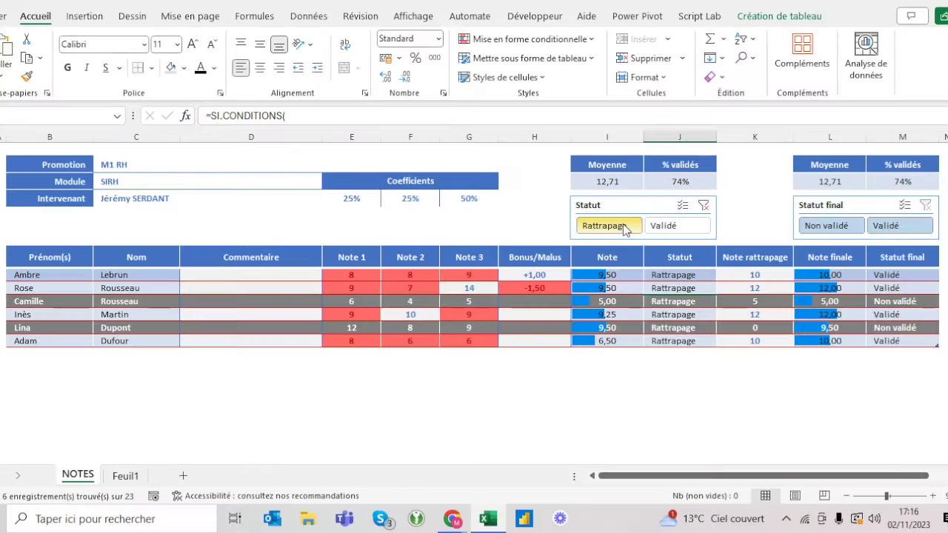
{"action": "left_click", "coordinate": [703, 205]}
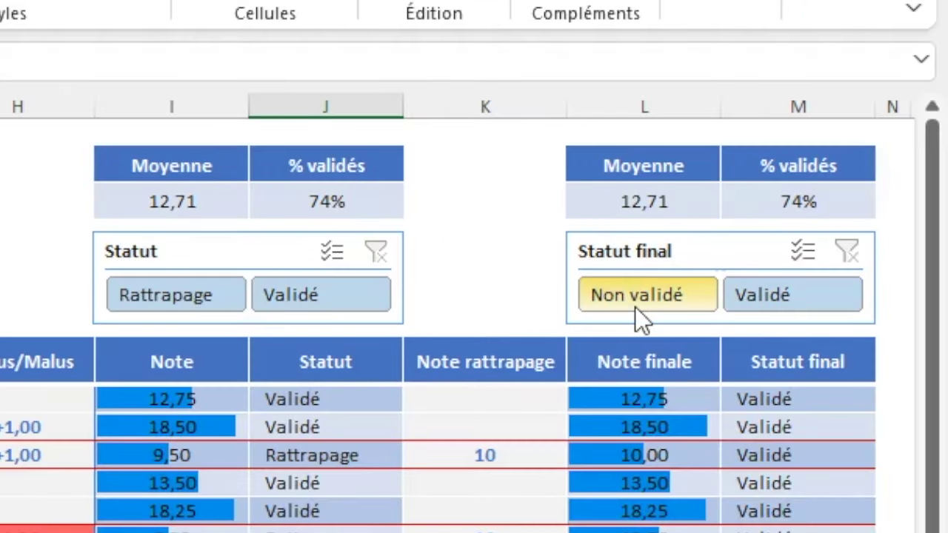
{"action": "left_click", "coordinate": [635, 308]}
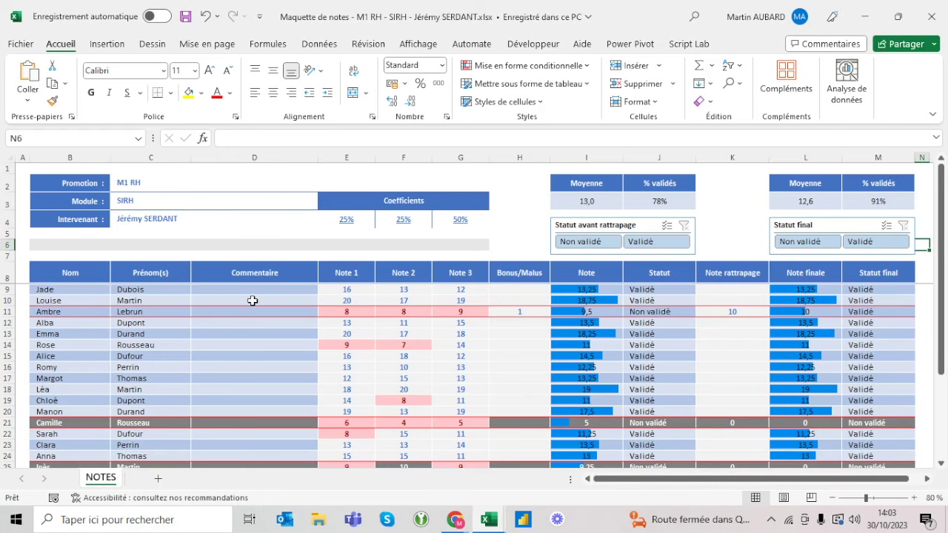
- Change Ambre's Note 1 in E11 to 15 and back to 8, then filter to Non validé students
{"action": "key", "text": "ctrl+Tab"}
{"action": "key", "text": "ctrl+Tab"}
{"action": "key", "text": "ctrl+Tab"}
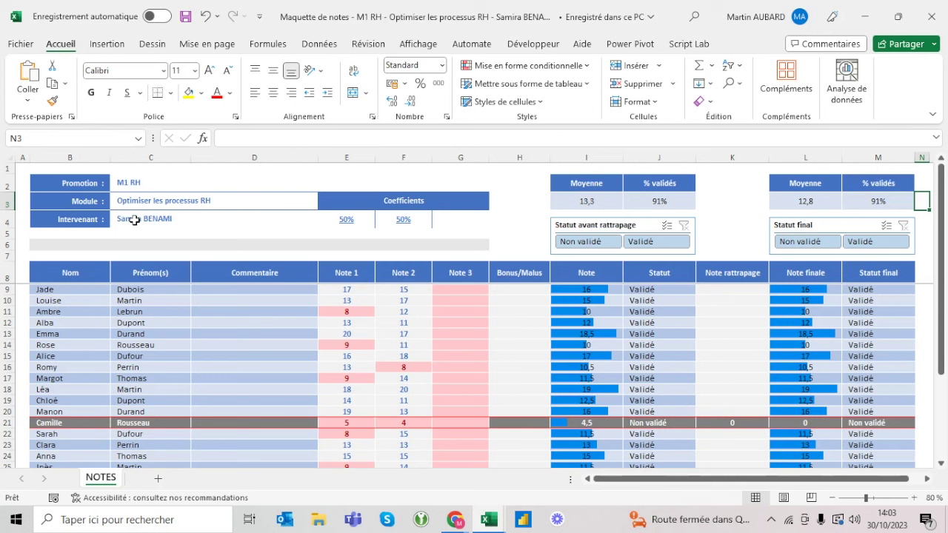
{"action": "key", "text": "ctrl+Tab"}
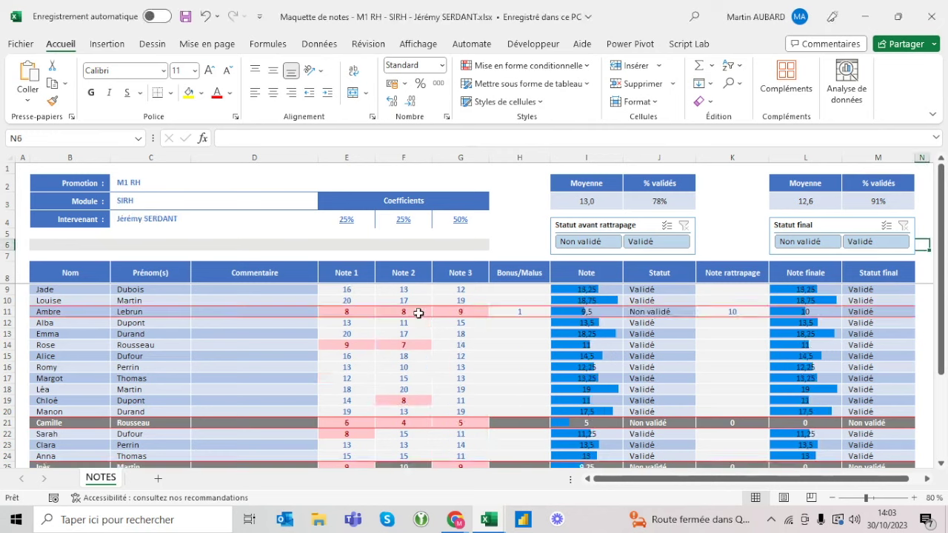
{"action": "left_click", "coordinate": [359, 311]}
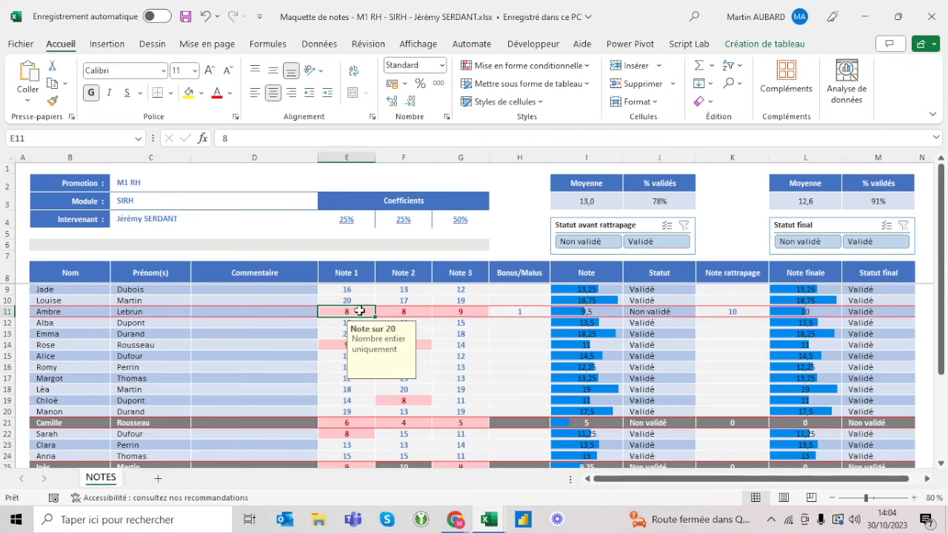
{"action": "type", "text": "15"}
{"action": "key", "text": "Return"}
{"action": "left_click", "coordinate": [352, 311]}
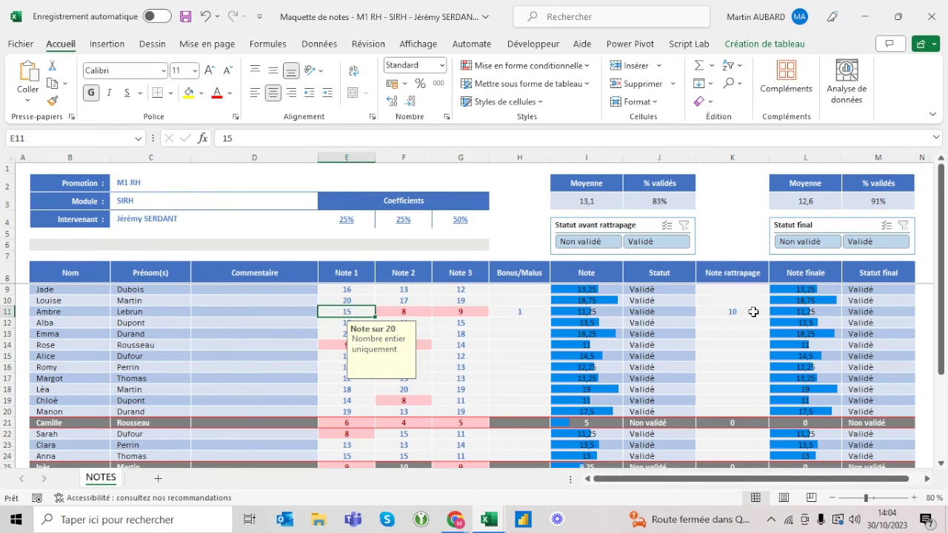
{"action": "type", "text": "8"}
{"action": "key", "text": "Return"}
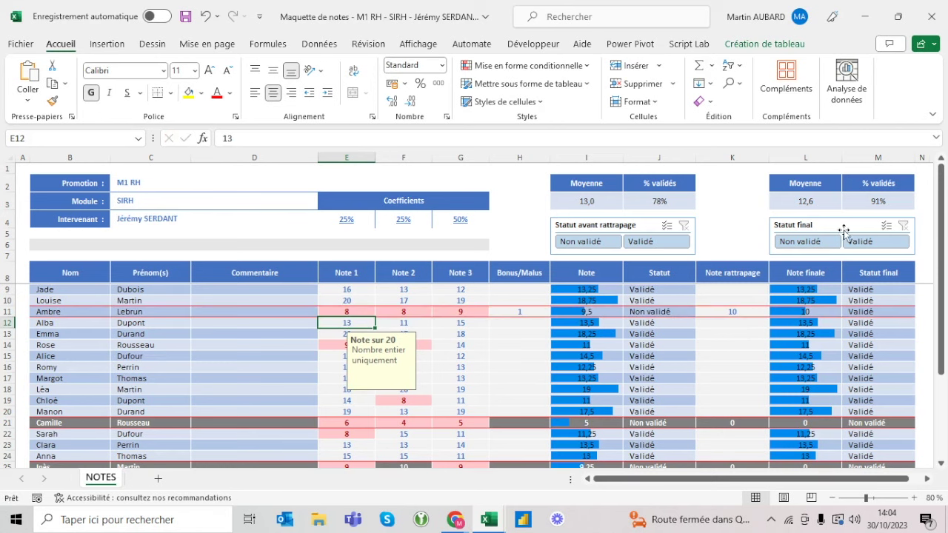
{"action": "left_click", "coordinate": [837, 242]}
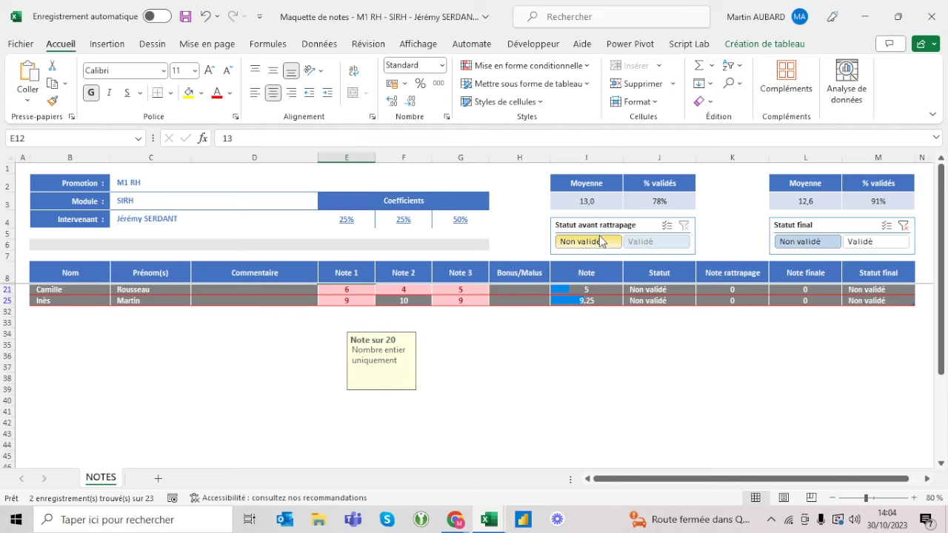
- Try the Validé and Non validé slicer filters, clear both slicers, and switch to the 'pour vidéo' workbook
{"action": "left_click", "coordinate": [857, 243]}
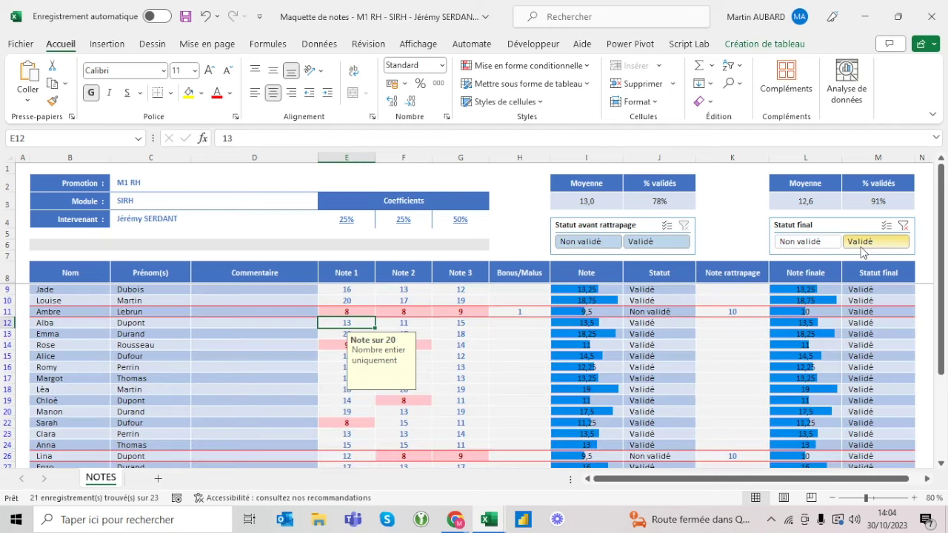
{"action": "left_click", "coordinate": [903, 226]}
{"action": "left_click", "coordinate": [611, 243]}
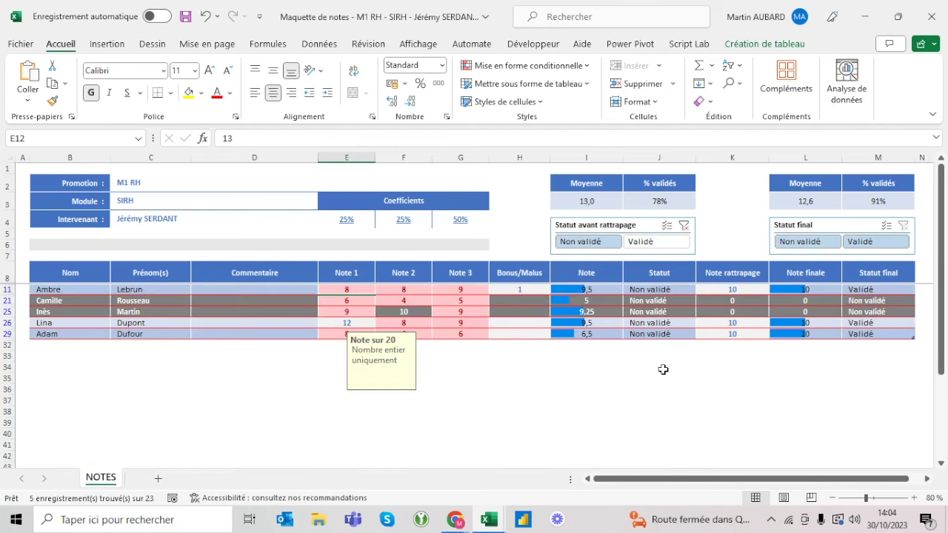
{"action": "left_click", "coordinate": [812, 247]}
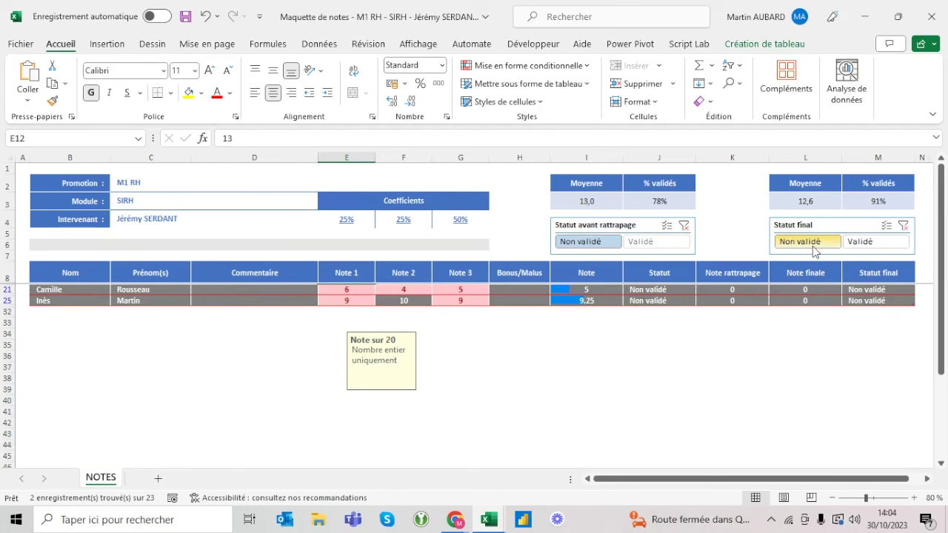
{"action": "left_click", "coordinate": [684, 225]}
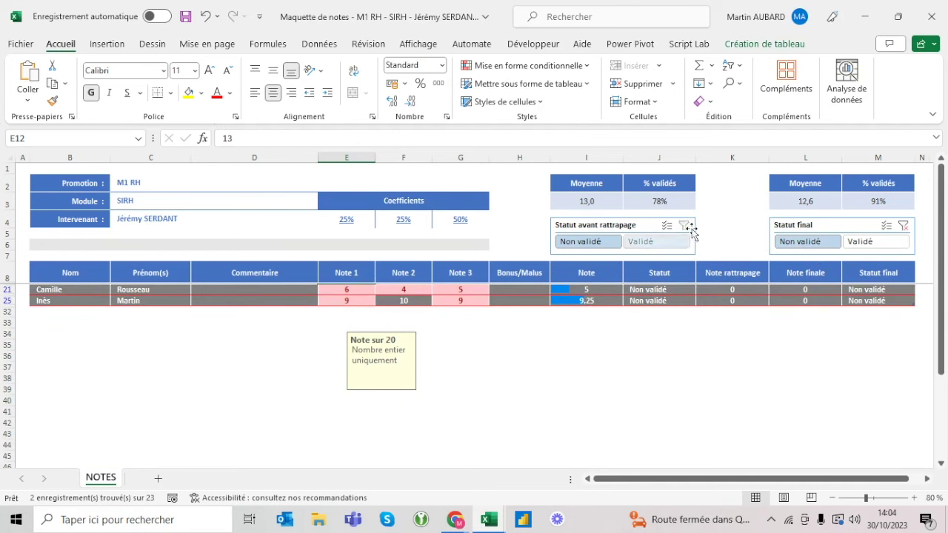
{"action": "left_click", "coordinate": [903, 226]}
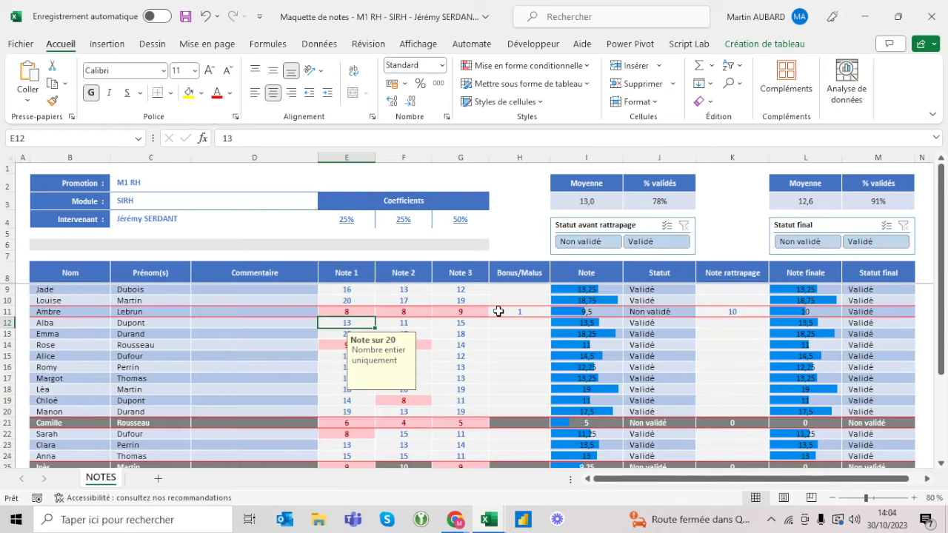
{"action": "key", "text": "alt+Tab"}
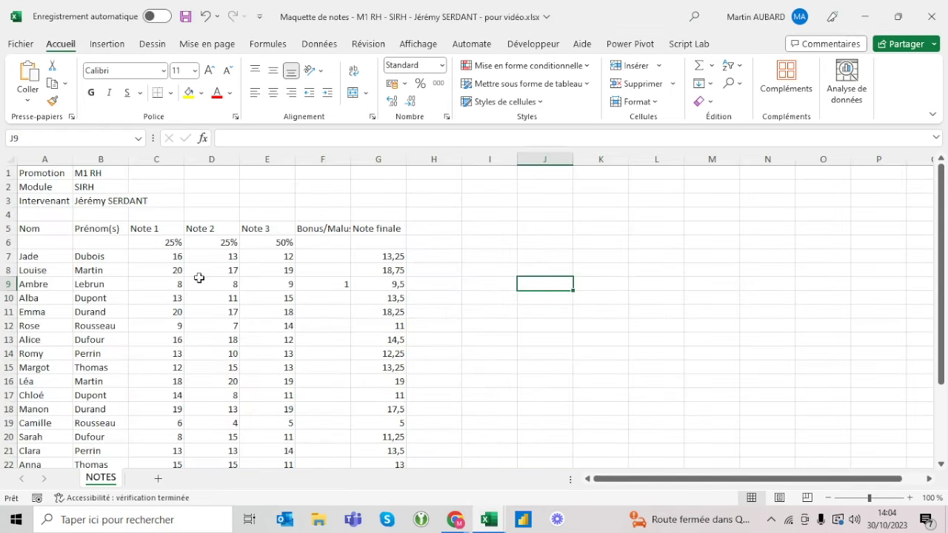
{"action": "left_click", "coordinate": [35, 288]}
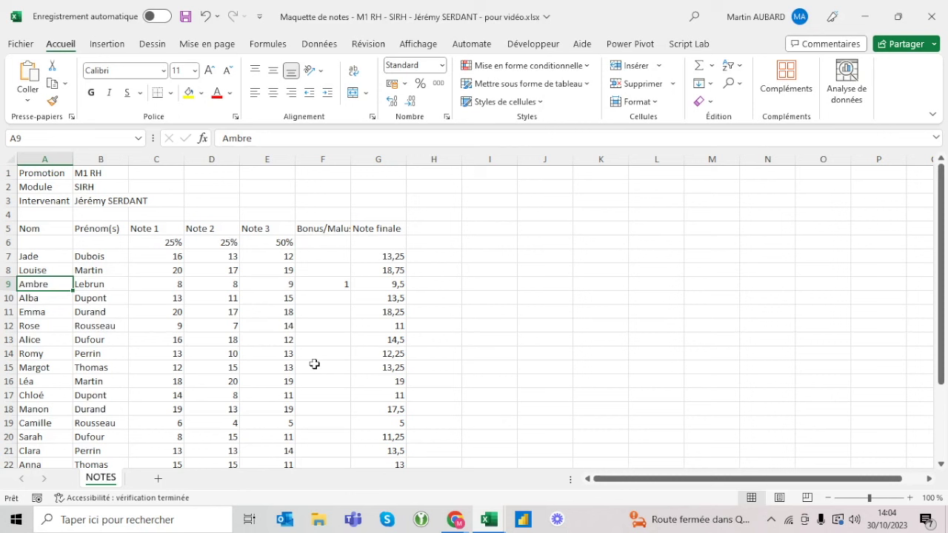
{"action": "left_click", "coordinate": [391, 260]}
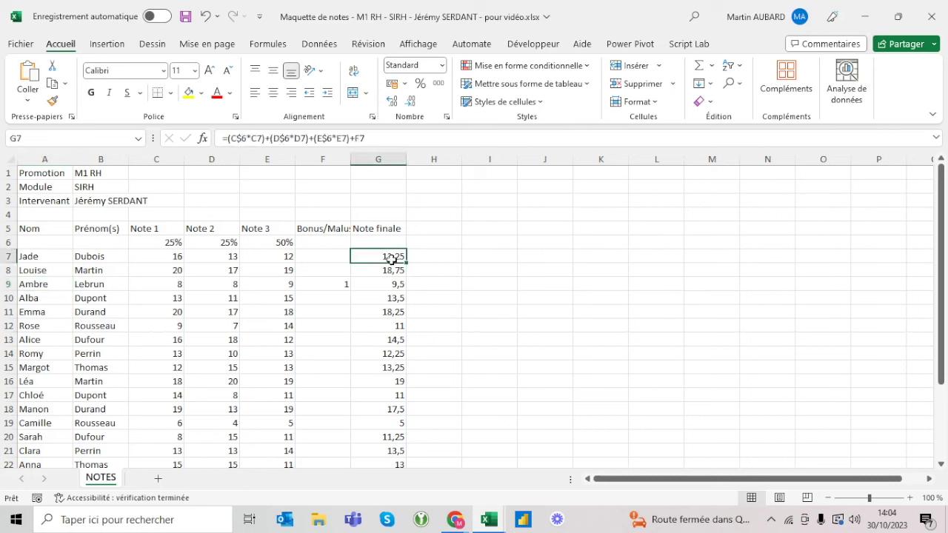
{"action": "left_click", "coordinate": [309, 138]}
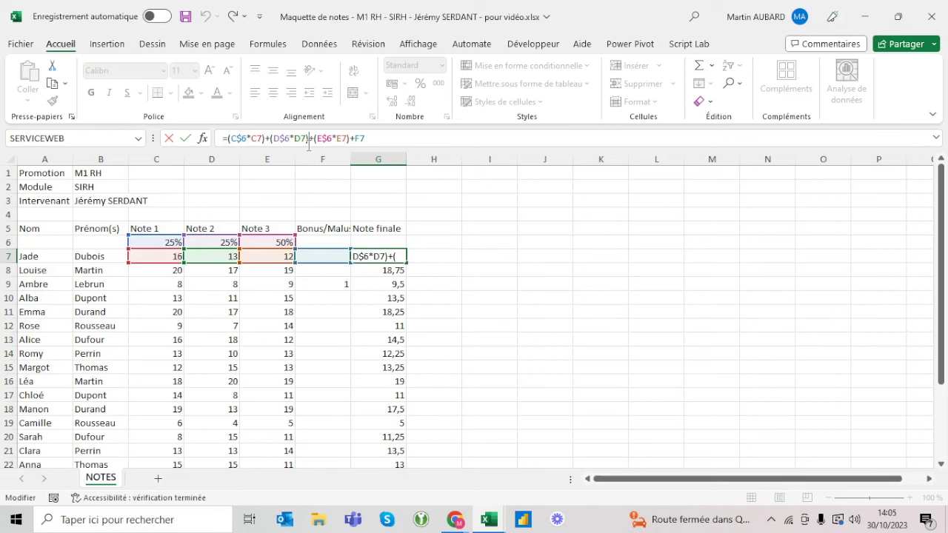
{"action": "key", "text": "ctrl+Return"}
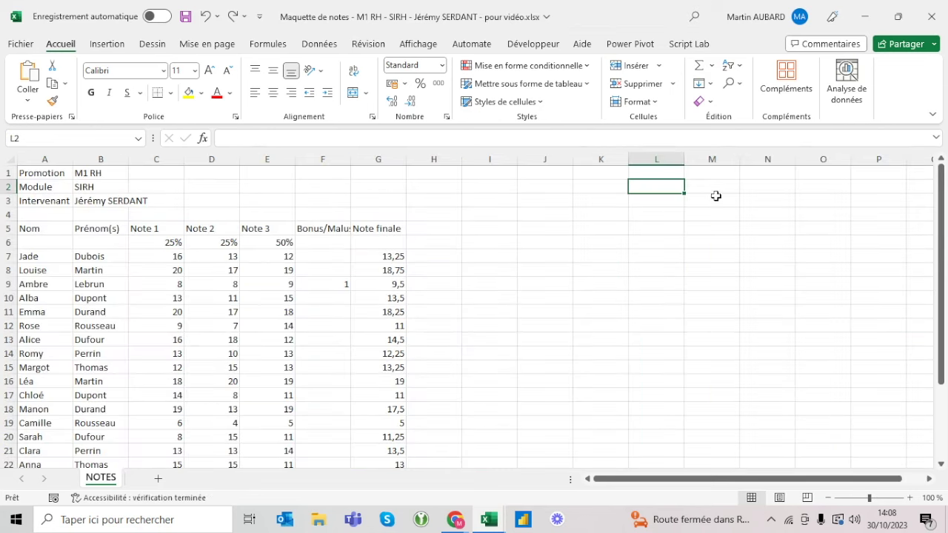
{"action": "left_click", "coordinate": [715, 188]}
- Paste the screenshot of the finished grade table and set its height to 5 cm
{"action": "key", "text": "ctrl+v"}
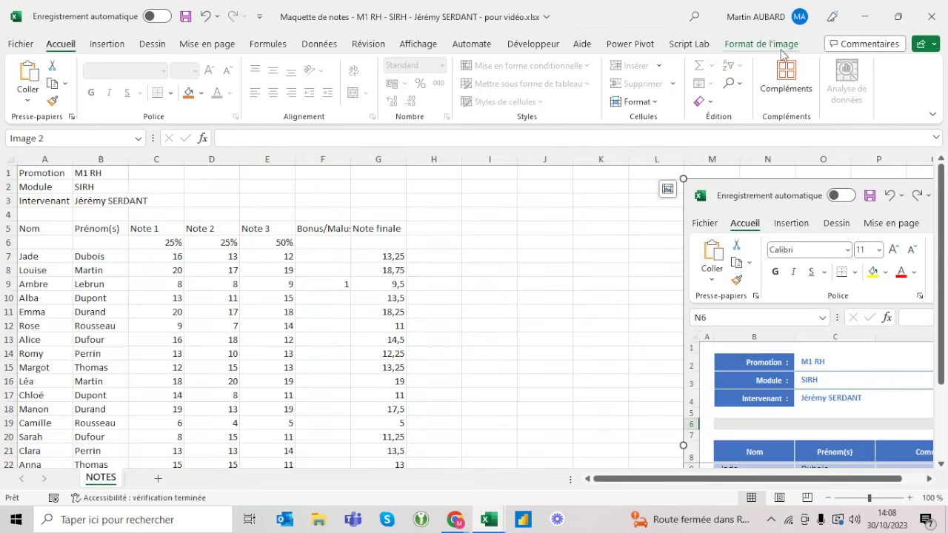
{"action": "left_click", "coordinate": [761, 44]}
{"action": "double_click", "coordinate": [868, 70]}
{"action": "type", "text": "5"}
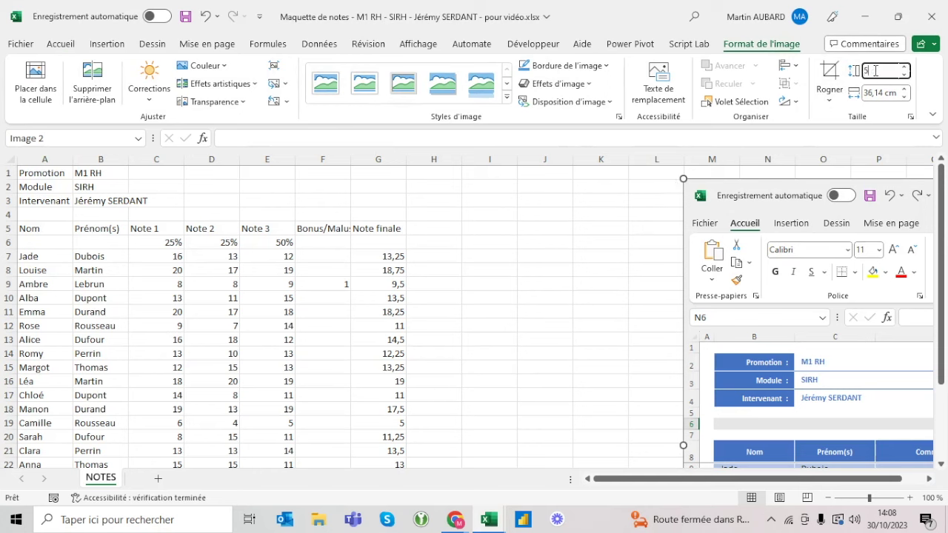
{"action": "key", "text": "Return"}
{"action": "key", "text": "Escape"}
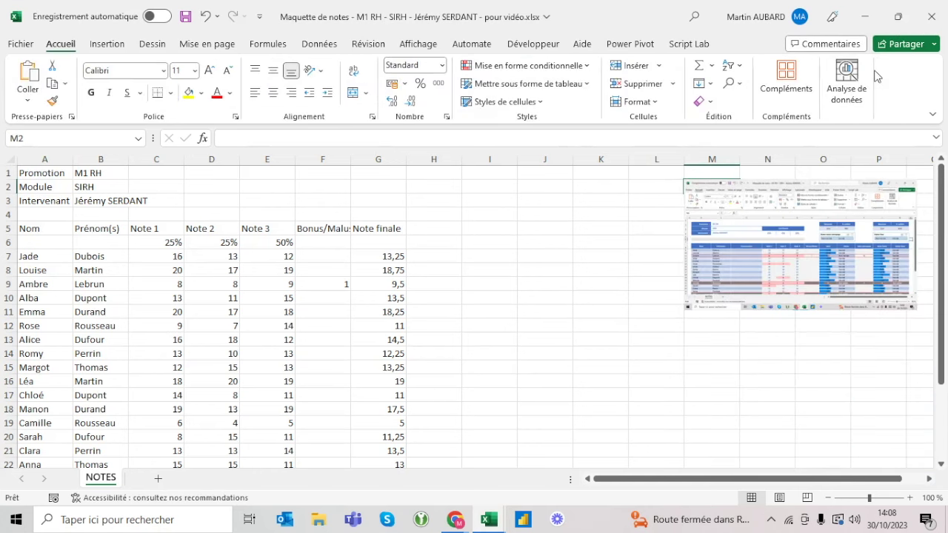
{"action": "left_click", "coordinate": [625, 254]}
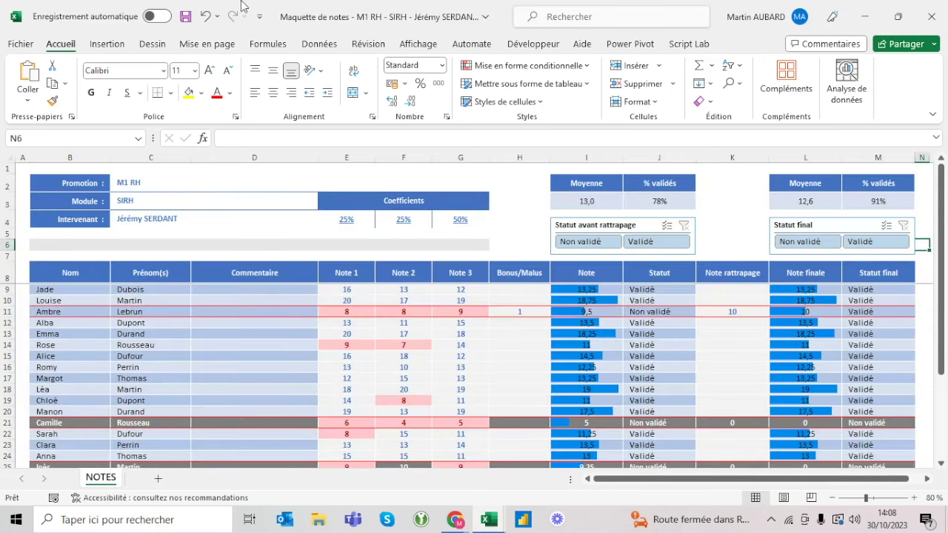
- Close the formatted grade workbook without saving
{"action": "left_click", "coordinate": [931, 17]}
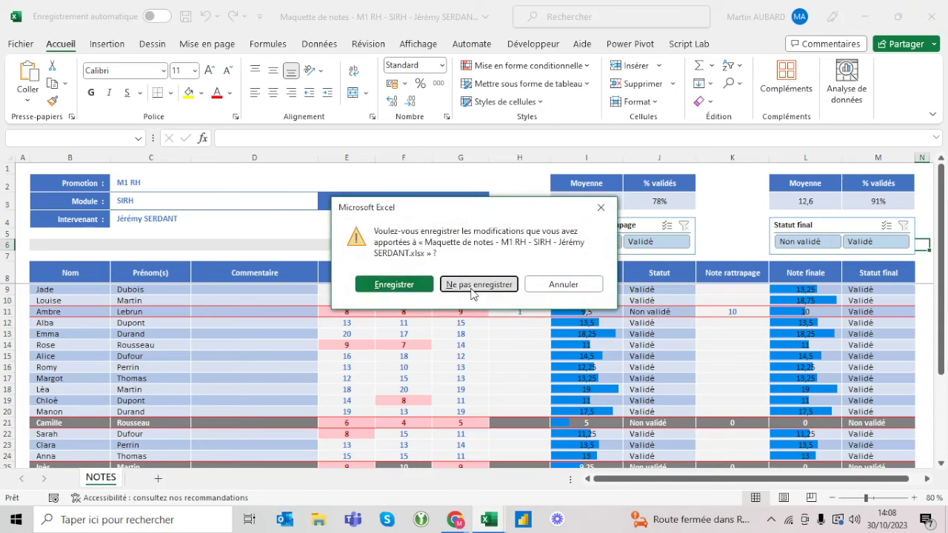
{"action": "left_click", "coordinate": [471, 289]}
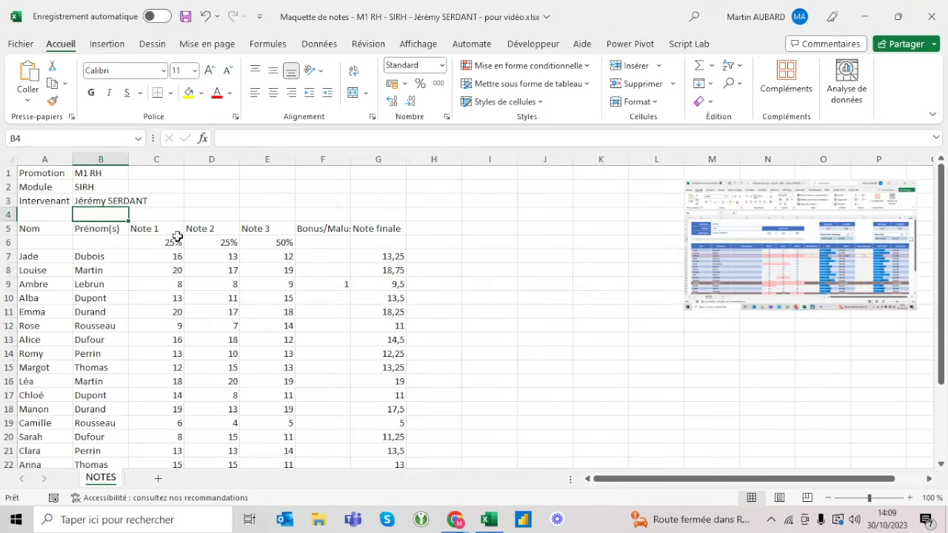
{"action": "left_click", "coordinate": [392, 164]}
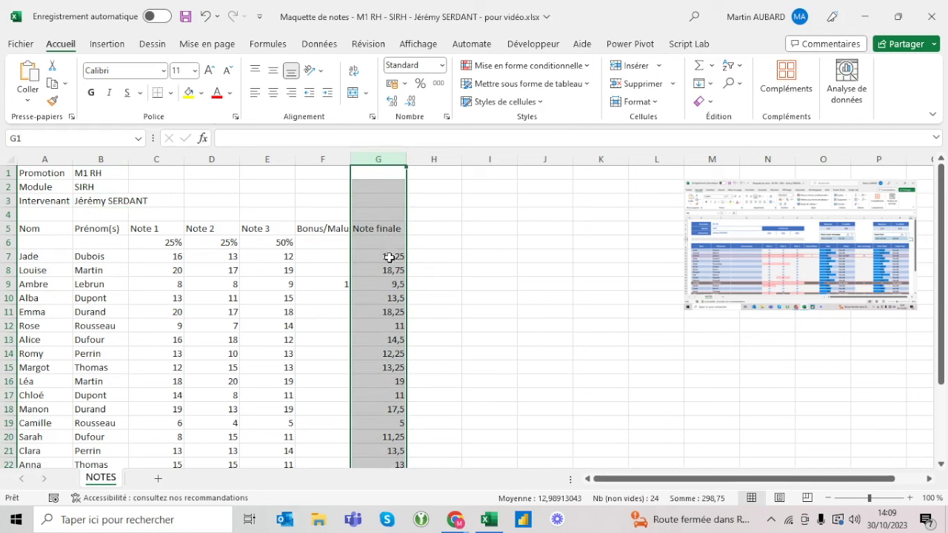
- Check the G7 formula, then clear the whole Note finale column G
{"action": "left_click", "coordinate": [388, 257]}
{"action": "left_click", "coordinate": [342, 138]}
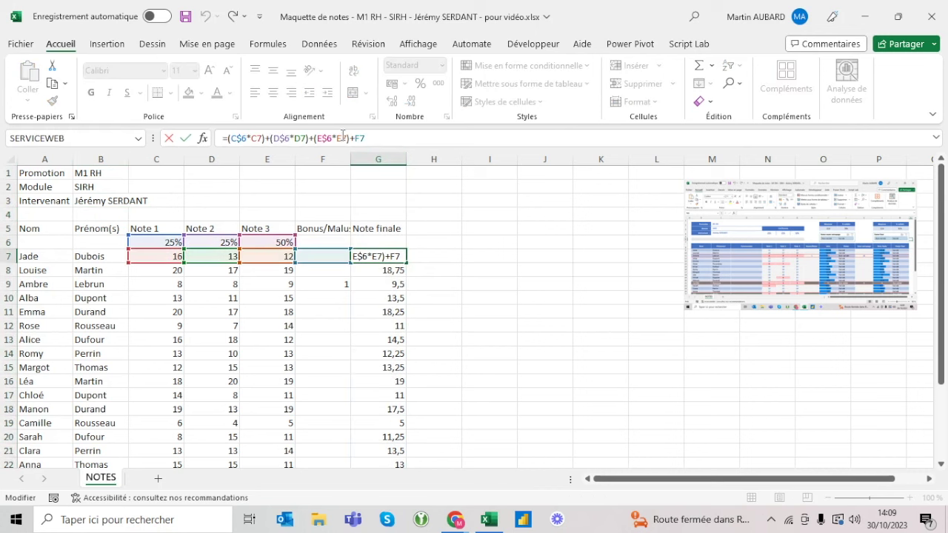
{"action": "key", "text": "Escape"}
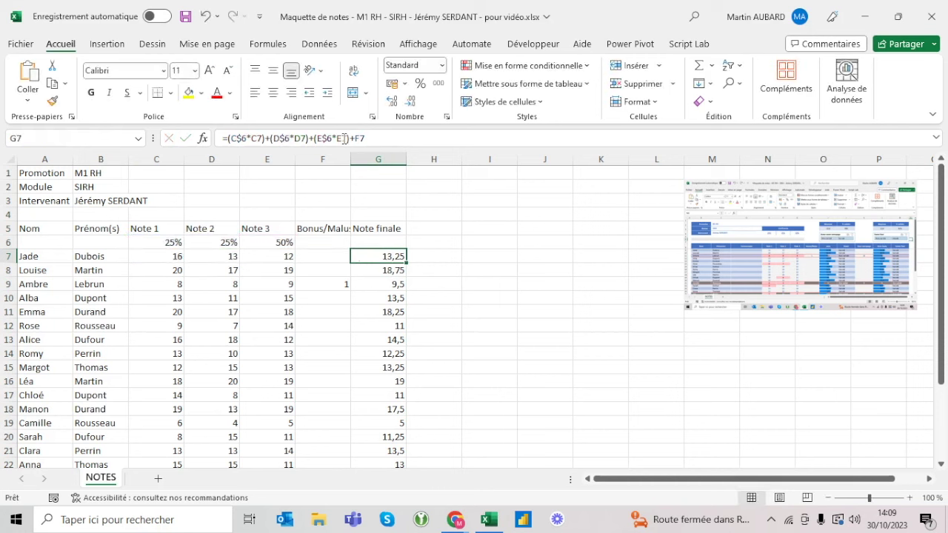
{"action": "left_click", "coordinate": [393, 159]}
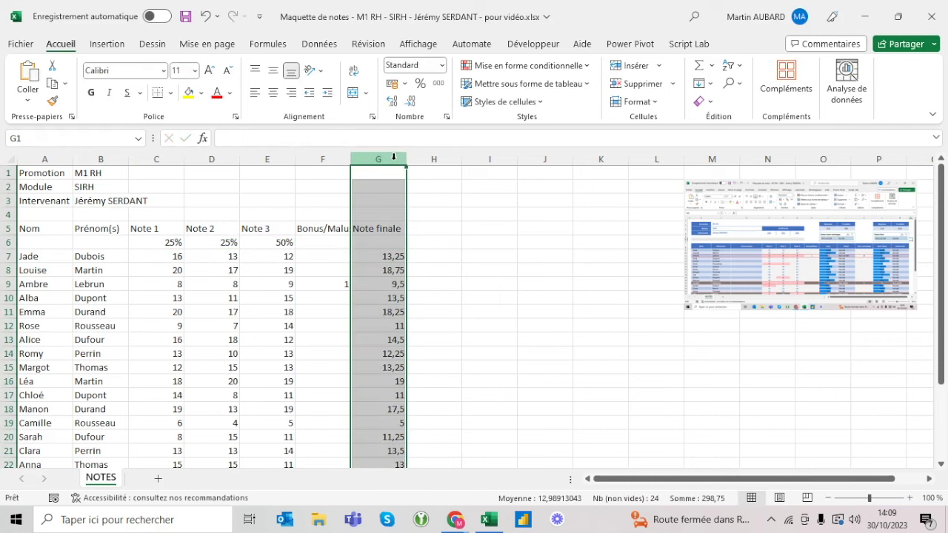
{"action": "key", "text": "Delete"}
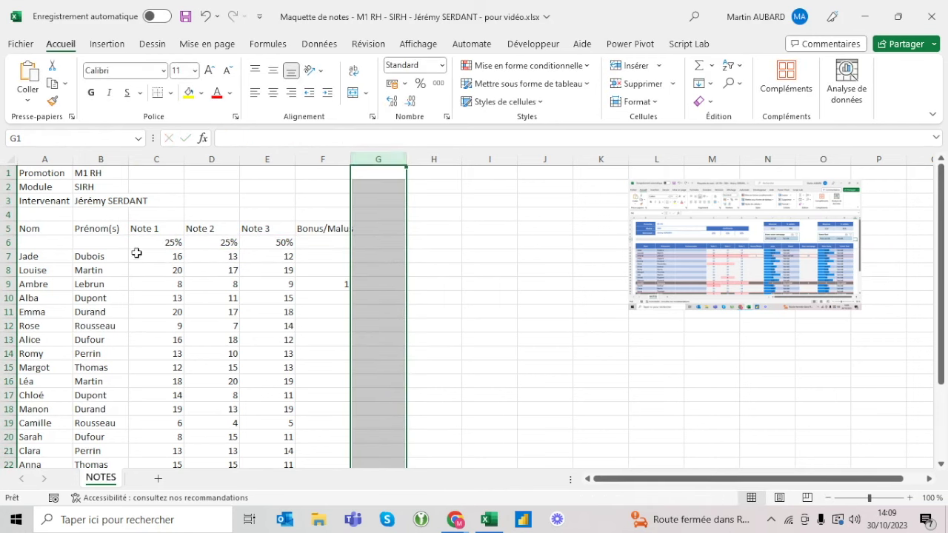
- Rename header A5 to 'Prénom(s)' and B5 to 'Nom'
{"action": "left_click", "coordinate": [33, 256]}
{"action": "key", "text": "Up"}
{"action": "key", "text": "Up"}
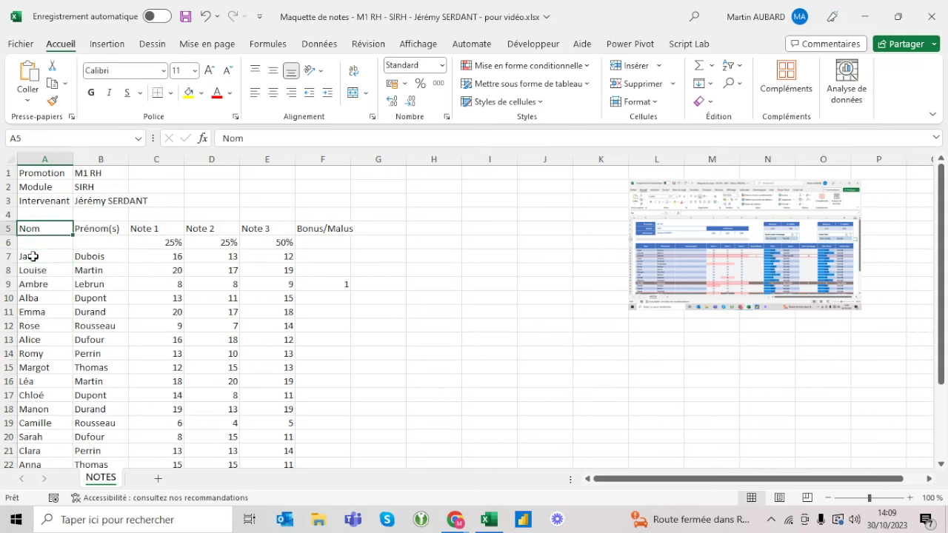
{"action": "type", "text": "Pr"}
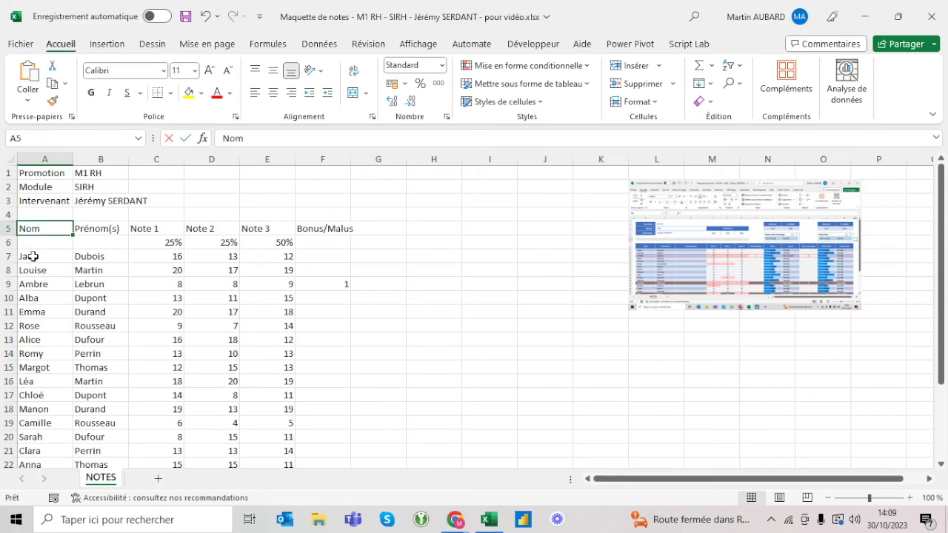
{"action": "type", "text": "énom(s)"}
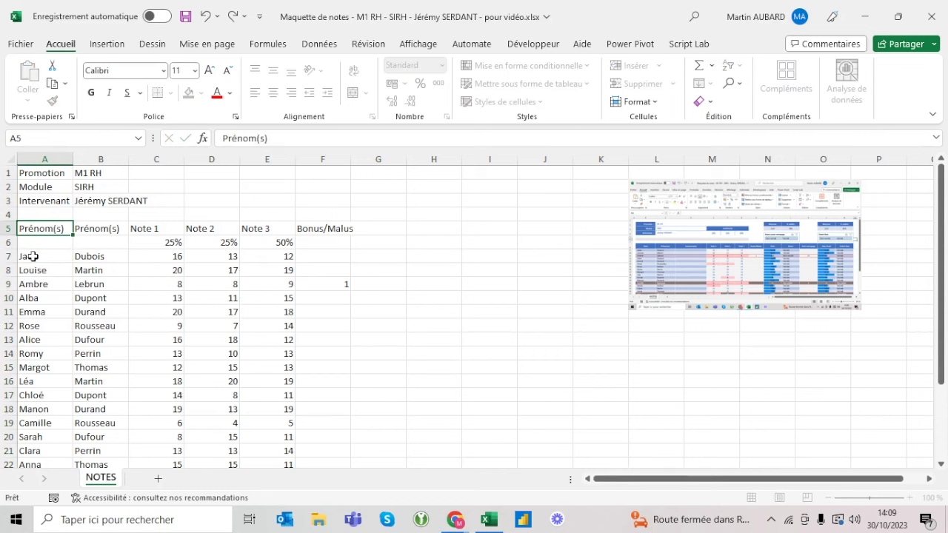
{"action": "key", "text": "Tab"}
{"action": "type", "text": "Nom"}
{"action": "key", "text": "Return"}
{"action": "left_click", "coordinate": [104, 241]}
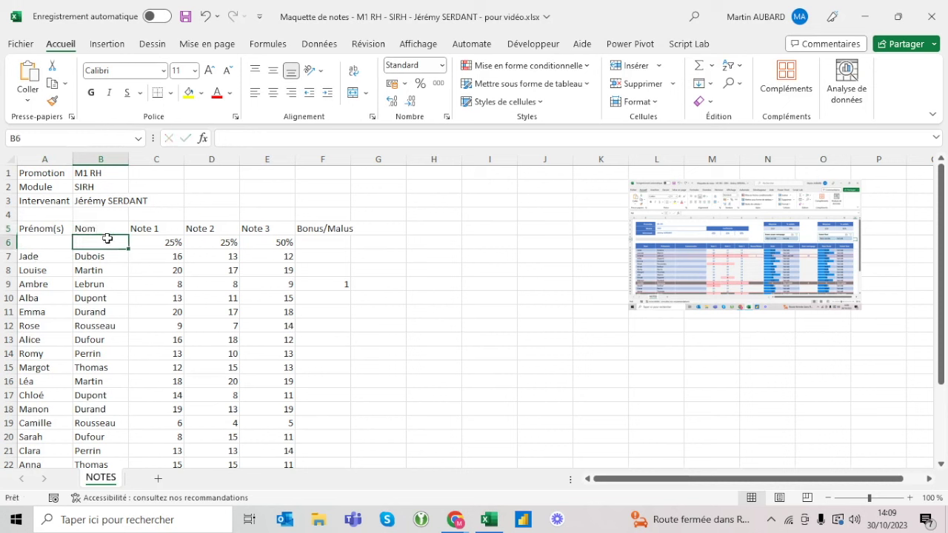
{"action": "left_click_drag", "start_coordinate": [152, 242], "coordinate": [276, 242]}
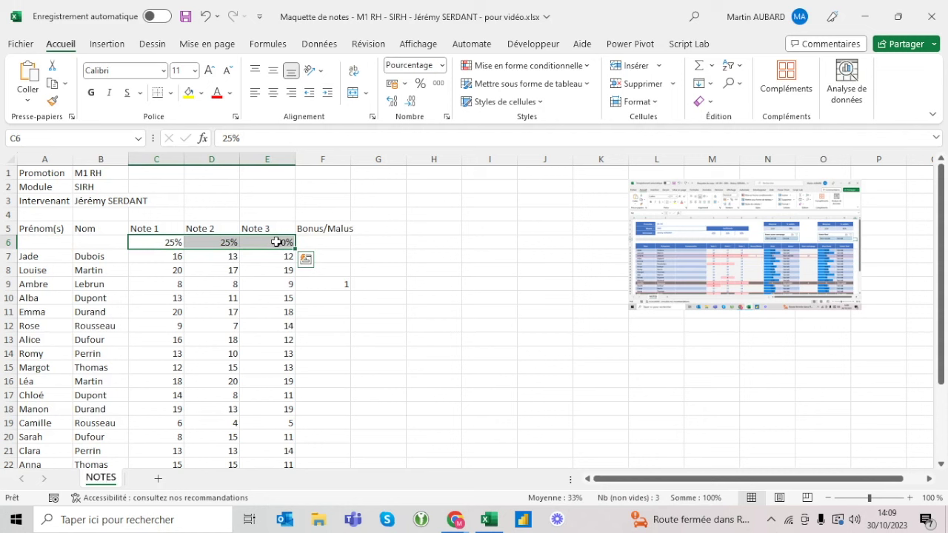
{"action": "left_click", "coordinate": [338, 273]}
{"action": "left_click", "coordinate": [334, 286]}
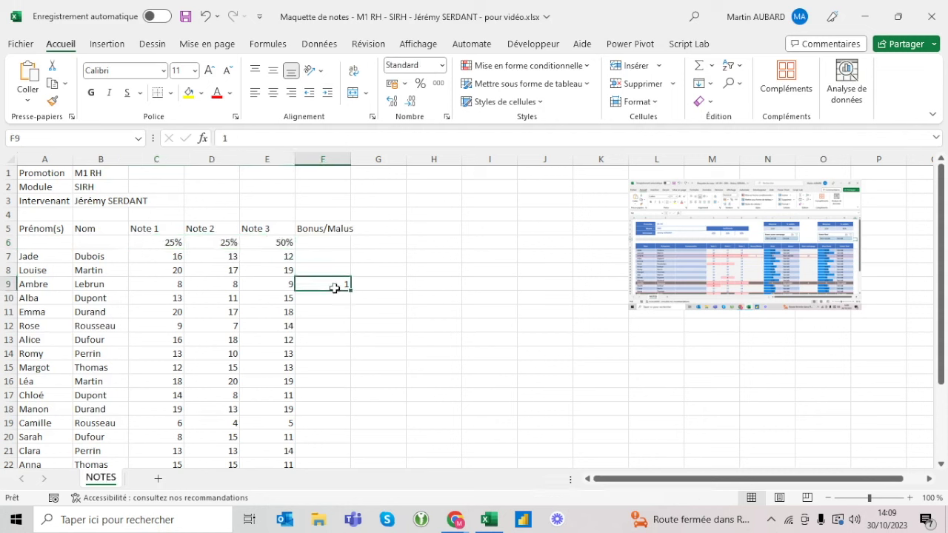
{"action": "left_click", "coordinate": [657, 290]}
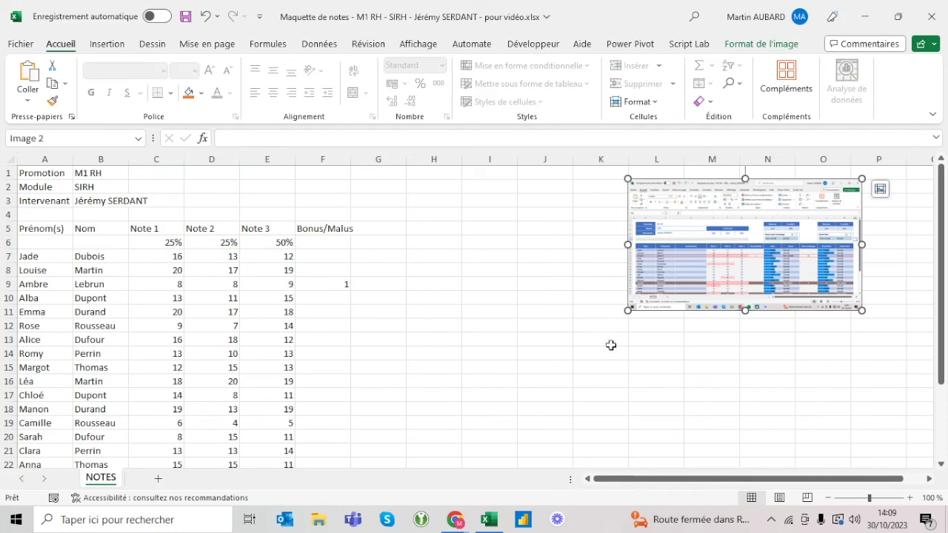
{"action": "mouse_move", "coordinate": [629, 311]}
{"action": "left_mouse_down"}
{"action": "mouse_move", "coordinate": [428, 422]}
{"action": "mouse_move", "coordinate": [288, 462]}
{"action": "left_mouse_up"}
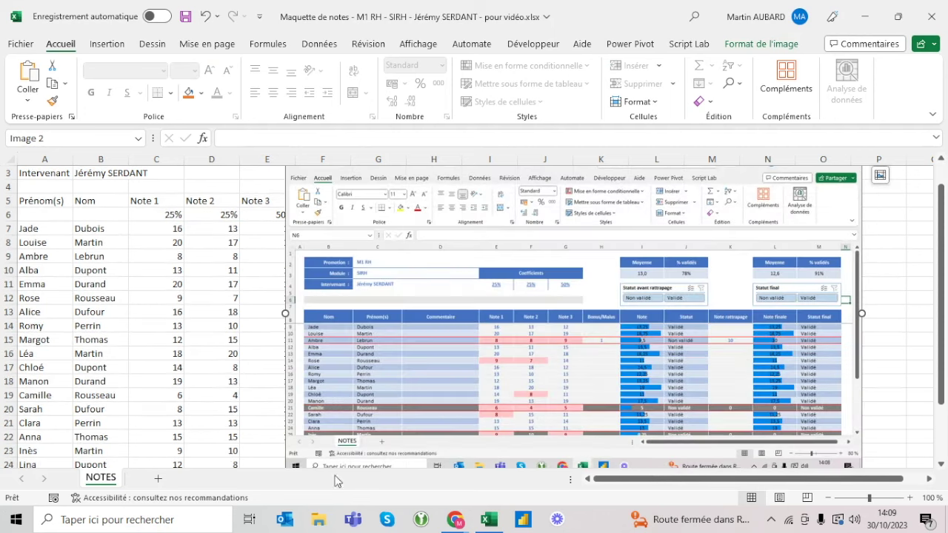
{"action": "scroll", "coordinate": [332, 339], "scroll_direction": "down", "scroll_amount": 2}
{"action": "scroll", "coordinate": [333, 339], "scroll_direction": "up", "scroll_amount": 3}
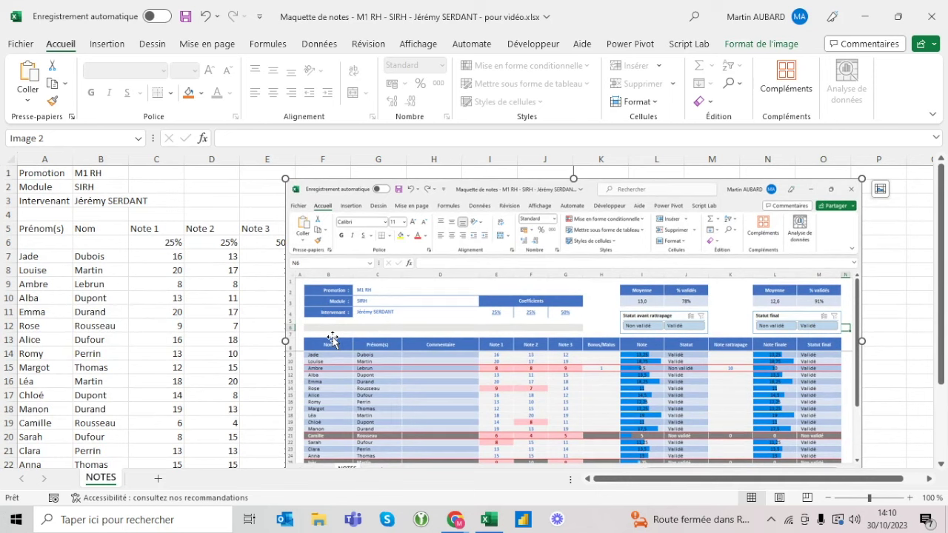
{"action": "left_click", "coordinate": [204, 16]}
{"action": "left_click", "coordinate": [204, 16]}
{"action": "key", "text": "Escape"}
{"action": "left_click", "coordinate": [73, 261]}
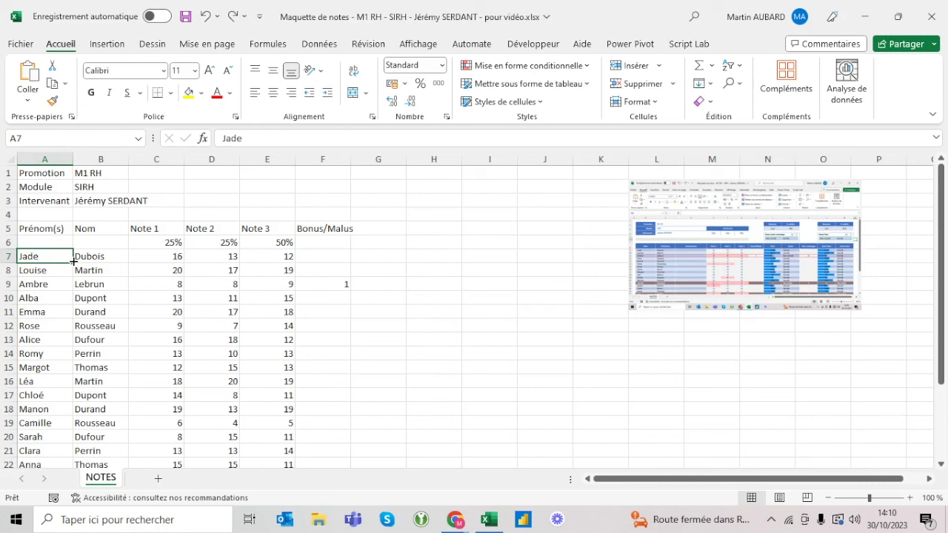
- Insert a blank column and a blank top row with Ctrl+plus, then undo both
{"action": "left_click", "coordinate": [36, 151]}
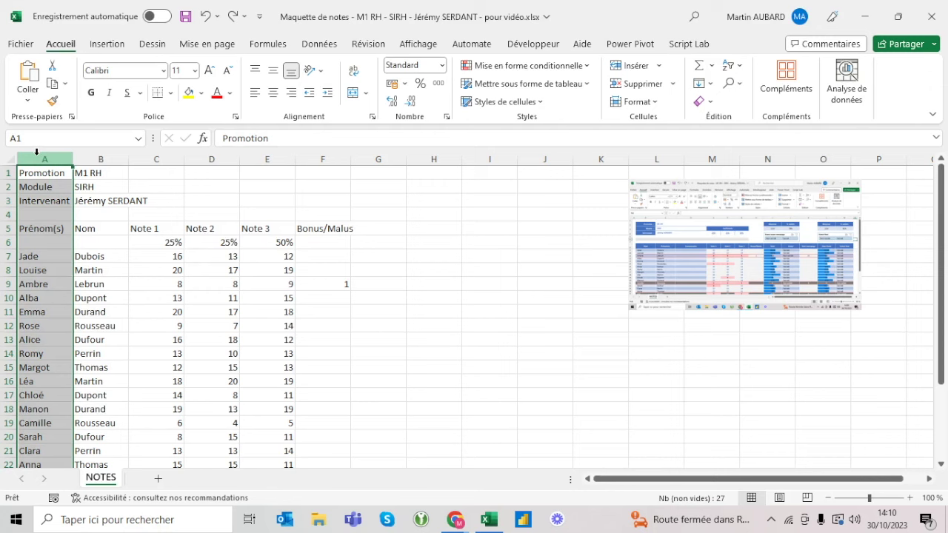
{"action": "key", "text": "ctrl+plus"}
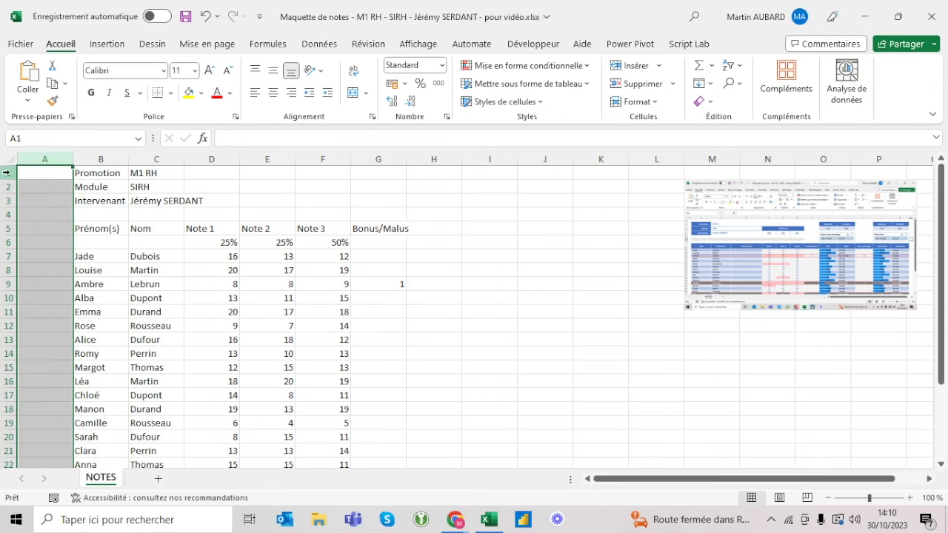
{"action": "left_click", "coordinate": [3, 171]}
{"action": "key", "text": "ctrl+plus"}
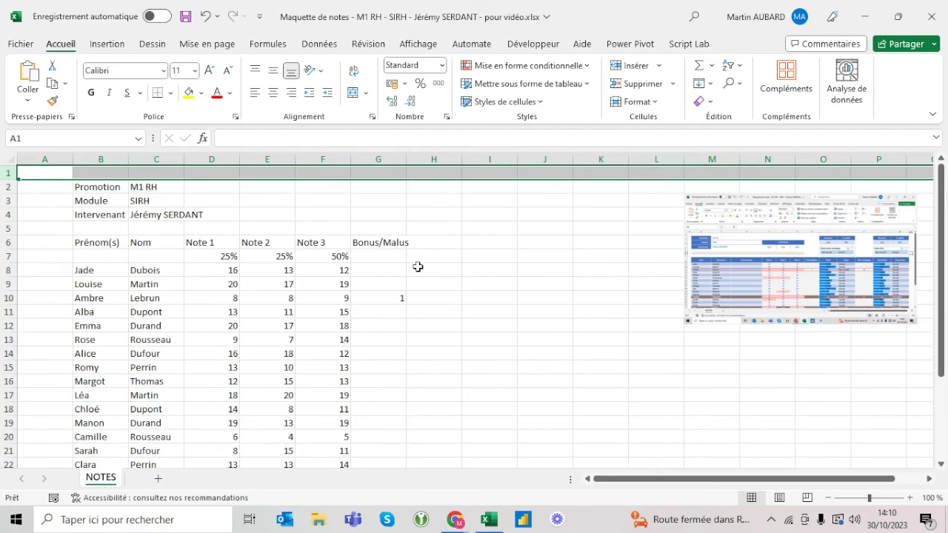
{"action": "left_click", "coordinate": [208, 16]}
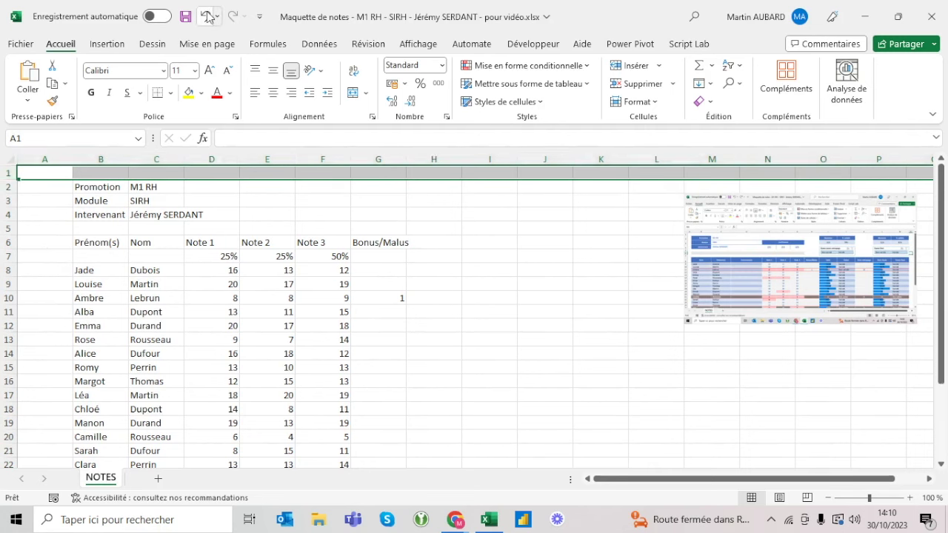
{"action": "left_click", "coordinate": [207, 16]}
- Insert an empty column left of the table and an empty row above it
{"action": "right_click", "coordinate": [53, 158]}
{"action": "key", "text": "Escape"}
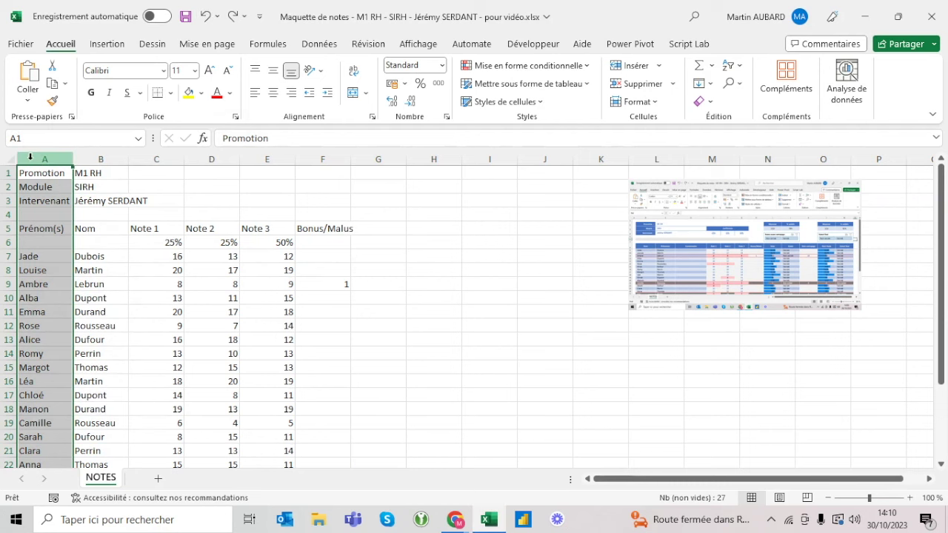
{"action": "right_click", "coordinate": [30, 157]}
{"action": "left_click", "coordinate": [89, 296]}
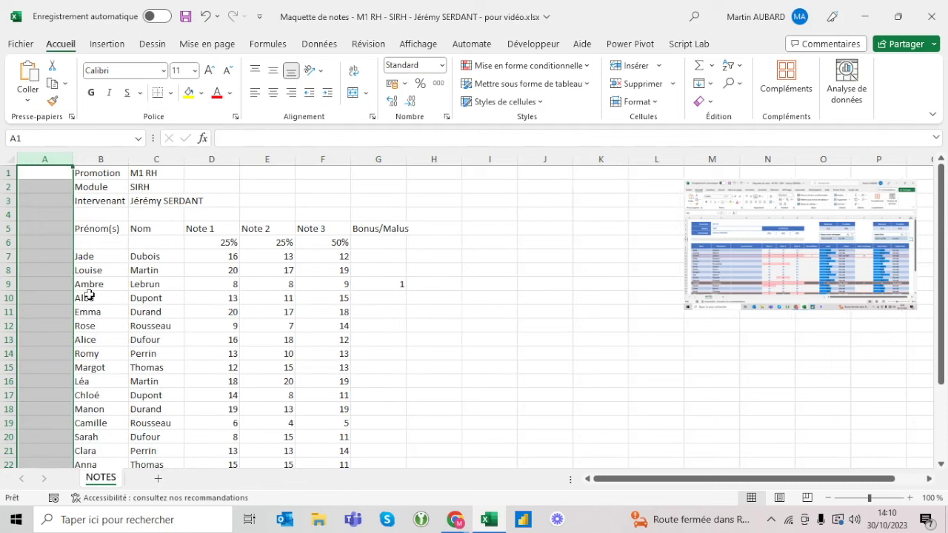
{"action": "left_click", "coordinate": [204, 16]}
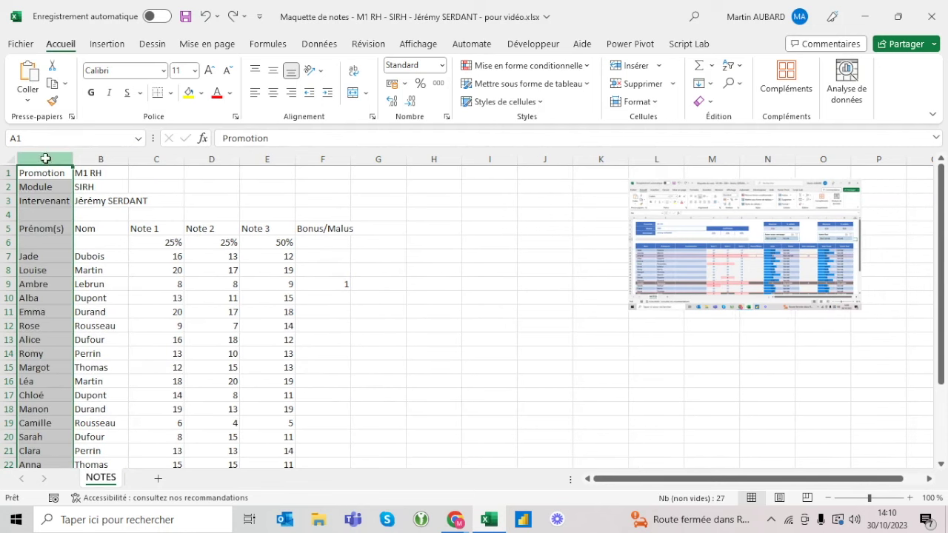
{"action": "key", "text": "ctrl+plus"}
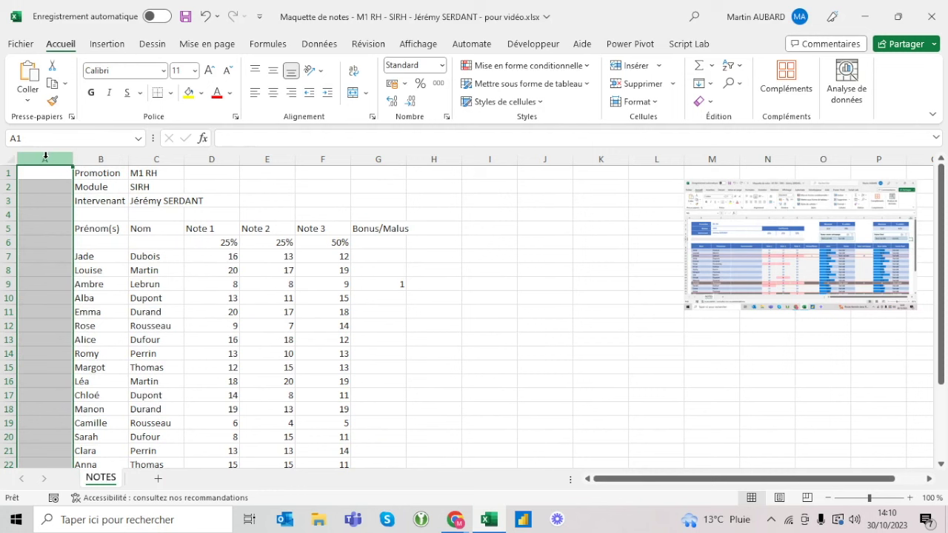
{"action": "left_click", "coordinate": [8, 173]}
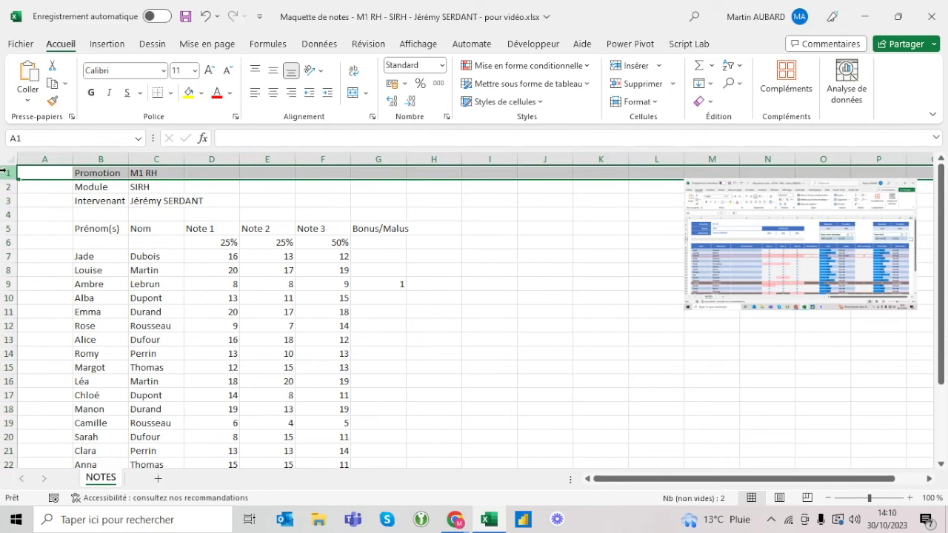
{"action": "key", "text": "ctrl+plus"}
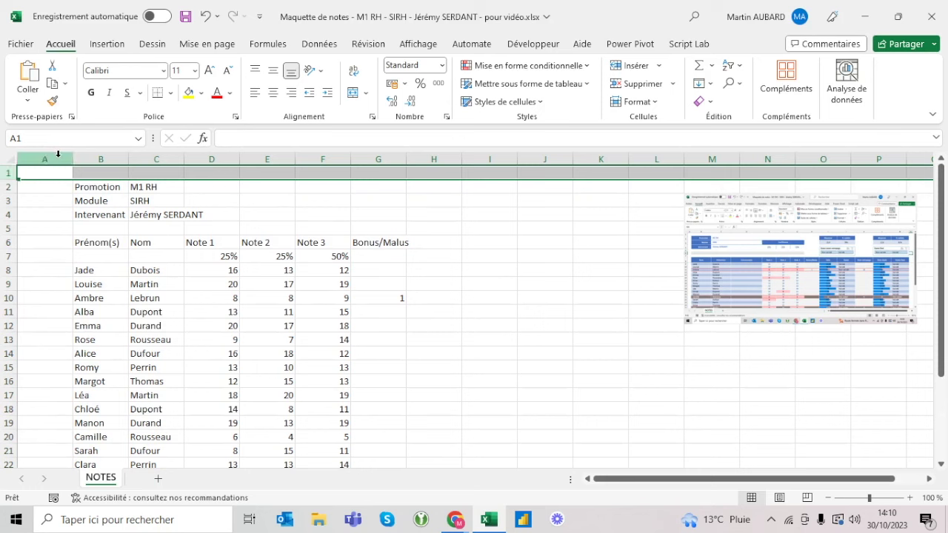
- Set the new empty column A to a width of 3
{"action": "left_click", "coordinate": [58, 158]}
{"action": "right_click", "coordinate": [58, 157]}
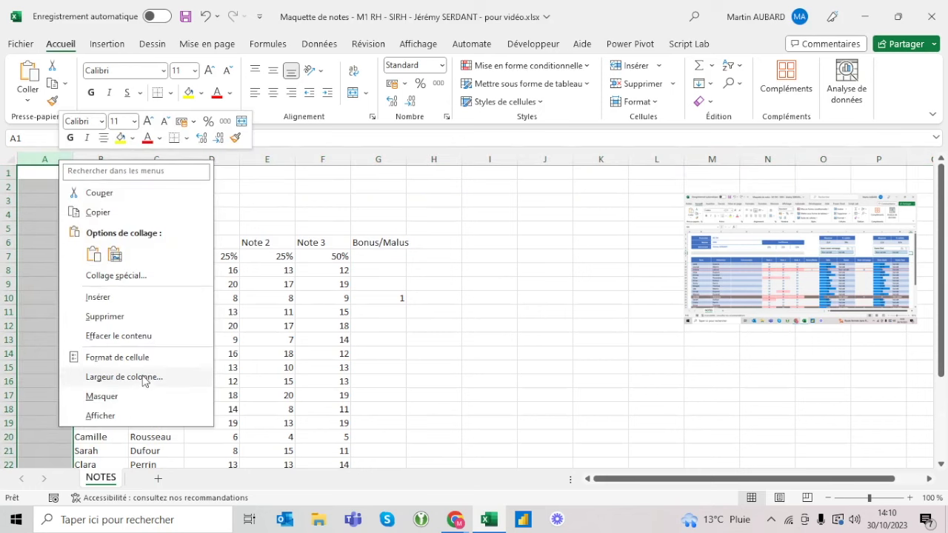
{"action": "left_click", "coordinate": [143, 377]}
{"action": "type", "text": "3"}
{"action": "key", "text": "Return"}
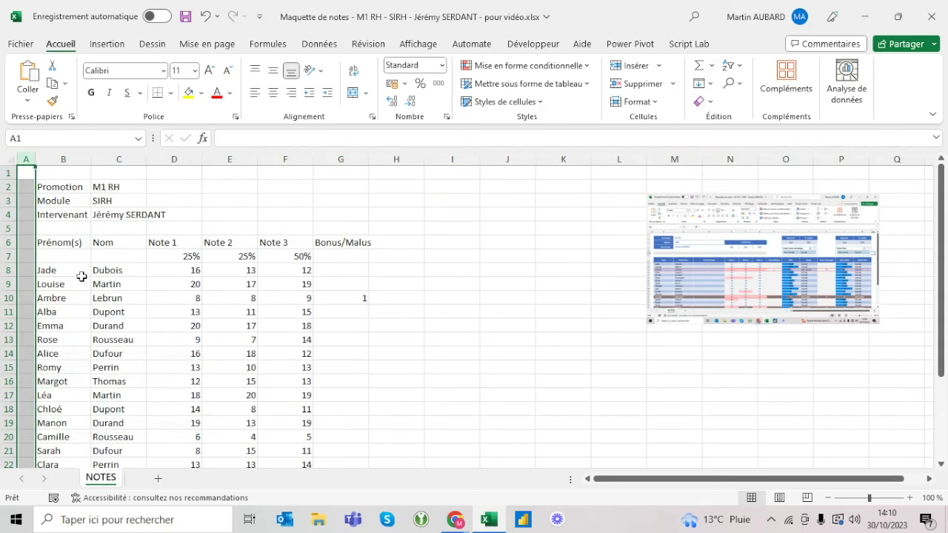
{"action": "left_click", "coordinate": [80, 277]}
{"action": "left_click", "coordinate": [26, 158]}
{"action": "left_click", "coordinate": [4, 171]}
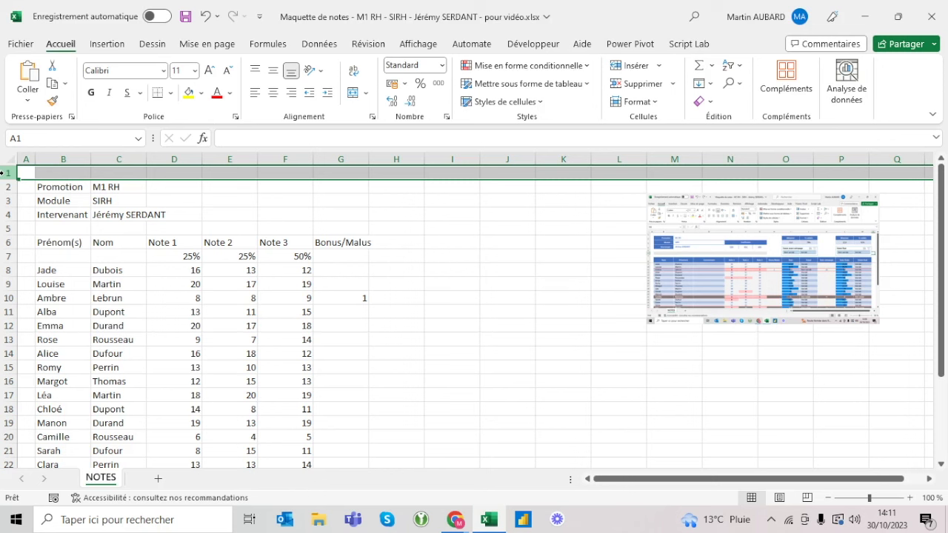
- Toggle the sheet gridlines off and back on from the Affichage tab
{"action": "left_click", "coordinate": [63, 200]}
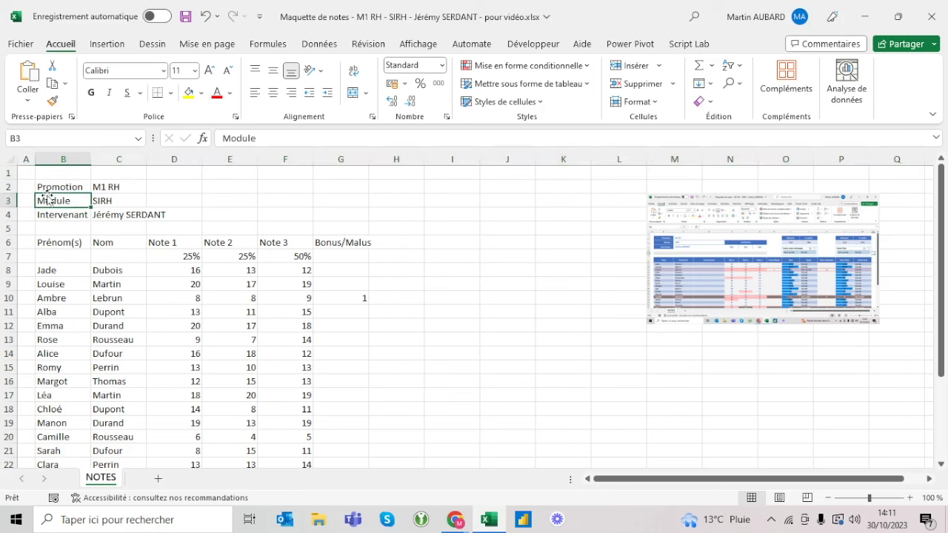
{"action": "left_click", "coordinate": [419, 45]}
{"action": "left_click", "coordinate": [339, 88]}
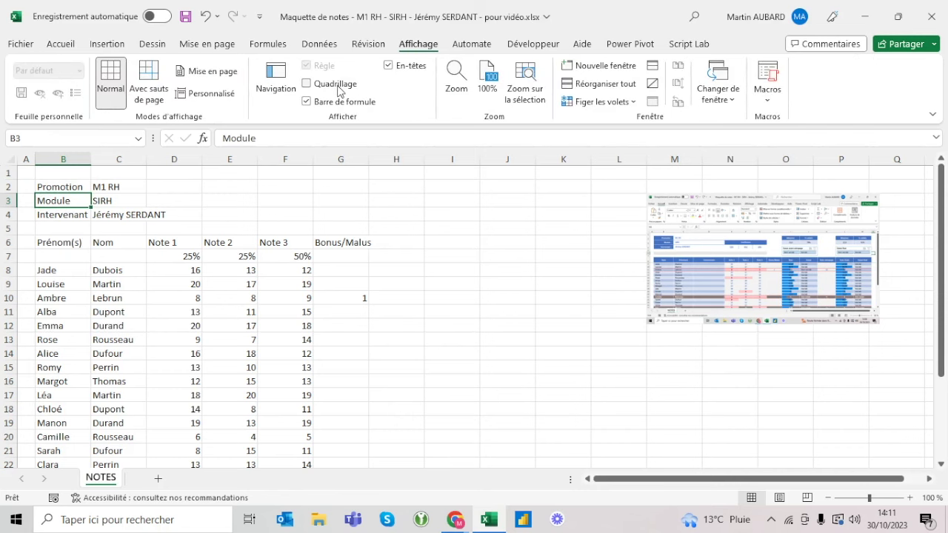
{"action": "left_click", "coordinate": [339, 87]}
- Review the table range, then uncheck Quadrillage to hide the gridlines for good
{"action": "left_click_drag", "start_coordinate": [74, 188], "coordinate": [244, 255]}
{"action": "left_click_drag", "start_coordinate": [411, 353], "coordinate": [467, 252]}
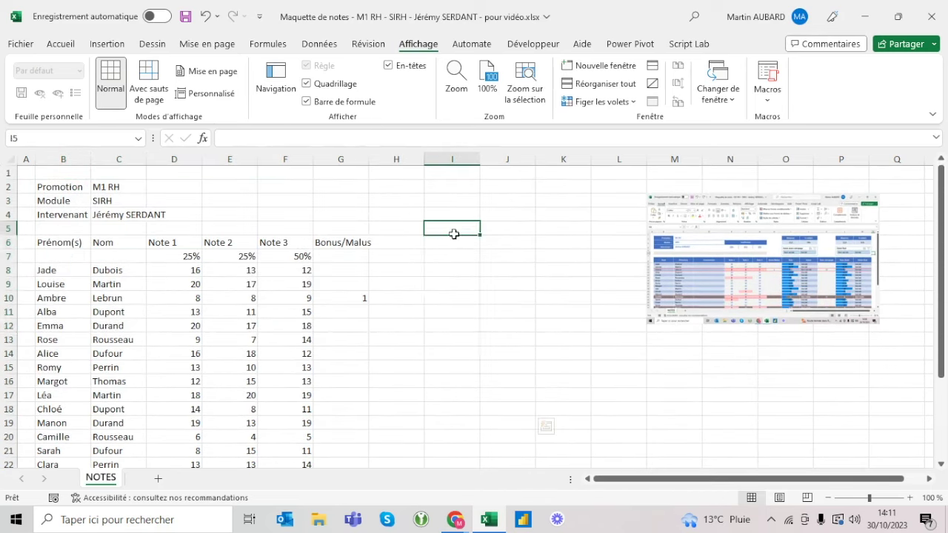
{"action": "left_click_drag", "start_coordinate": [452, 233], "coordinate": [463, 332]}
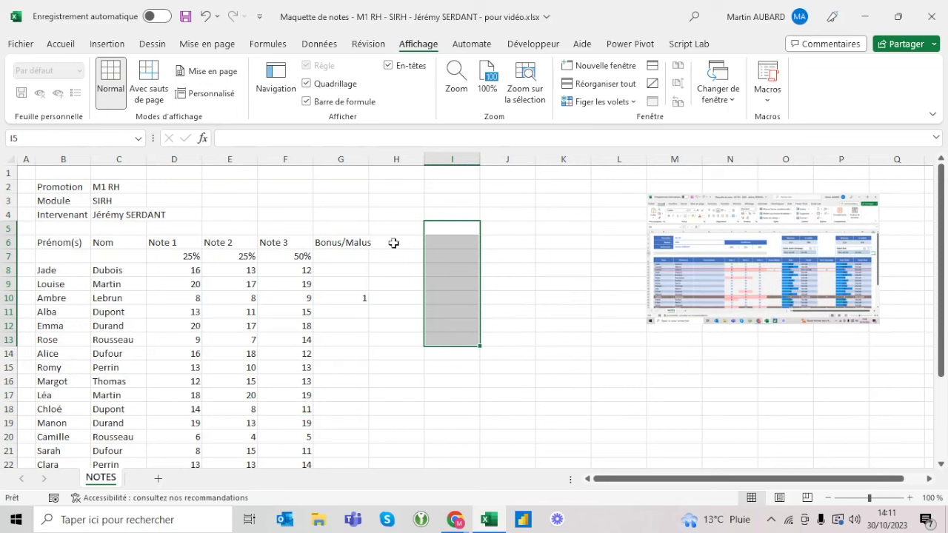
{"action": "left_click", "coordinate": [395, 206]}
{"action": "left_click", "coordinate": [60, 188]}
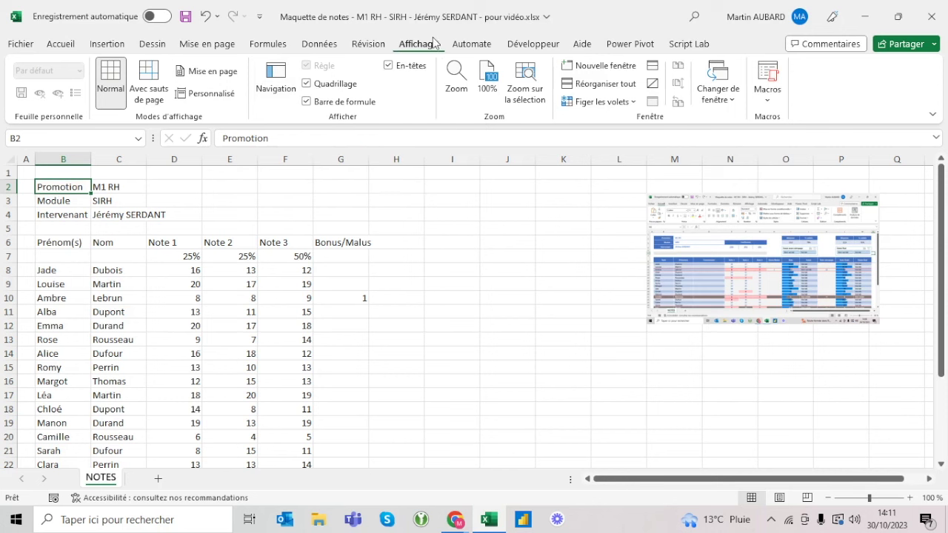
{"action": "left_click", "coordinate": [306, 83]}
{"action": "left_click", "coordinate": [153, 247]}
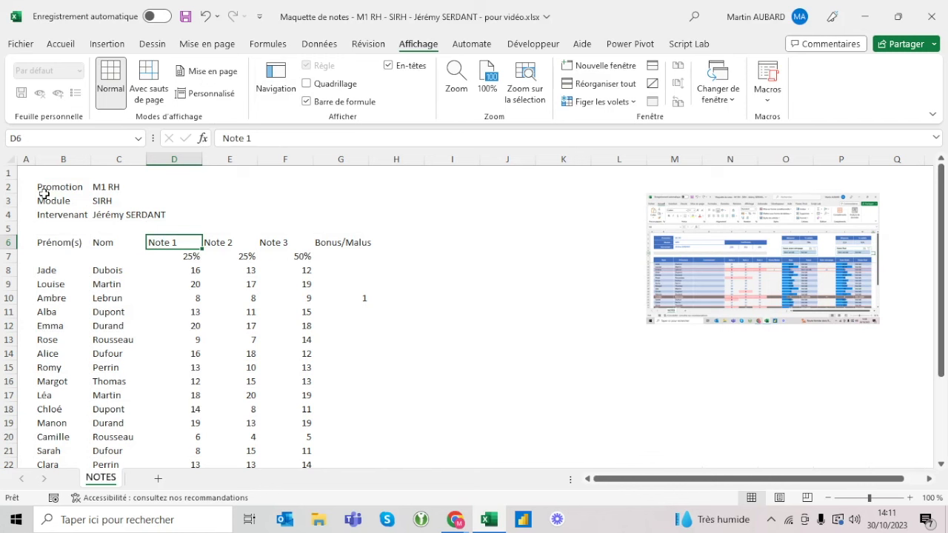
{"action": "left_click", "coordinate": [58, 243]}
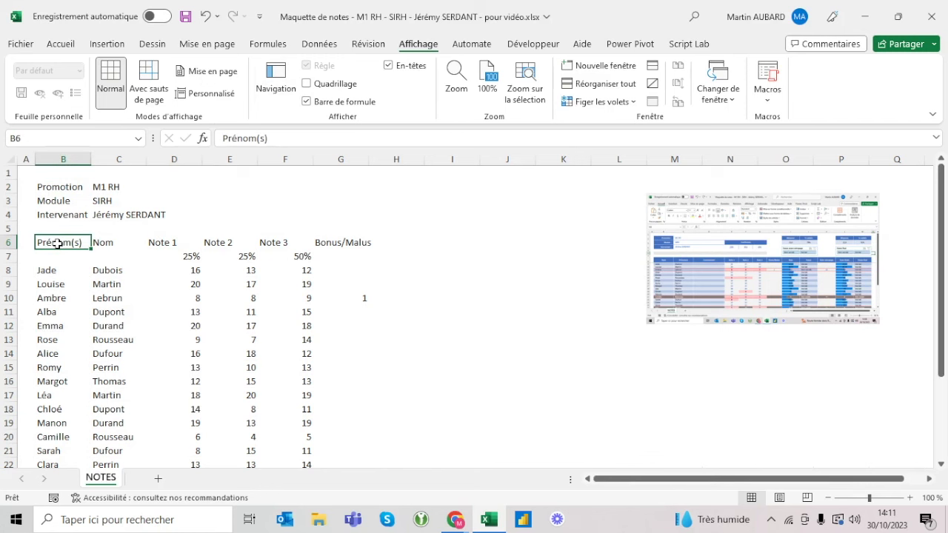
{"action": "key", "text": "ctrl+shift+End"}
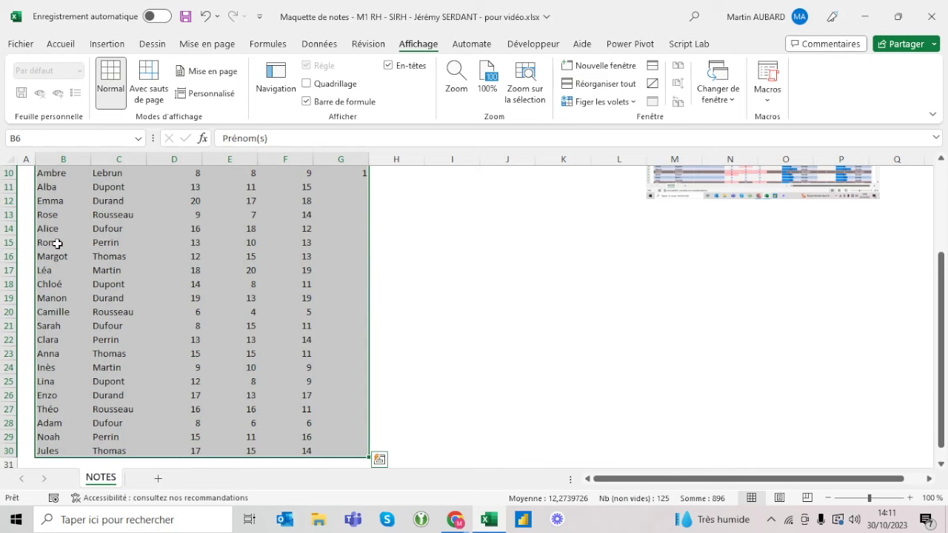
{"action": "scroll", "coordinate": [57, 244], "scroll_direction": "up", "scroll_amount": 3}
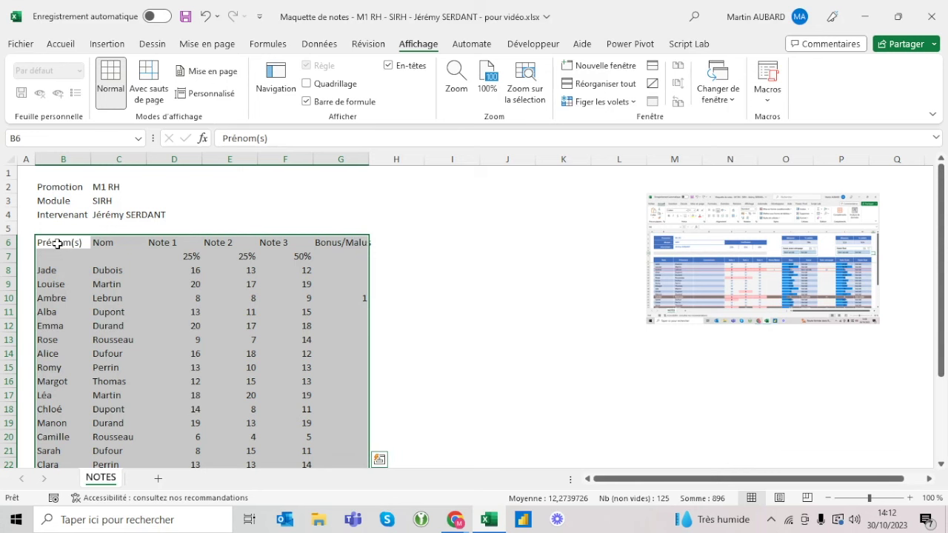
{"action": "left_click_drag", "start_coordinate": [159, 256], "coordinate": [308, 255]}
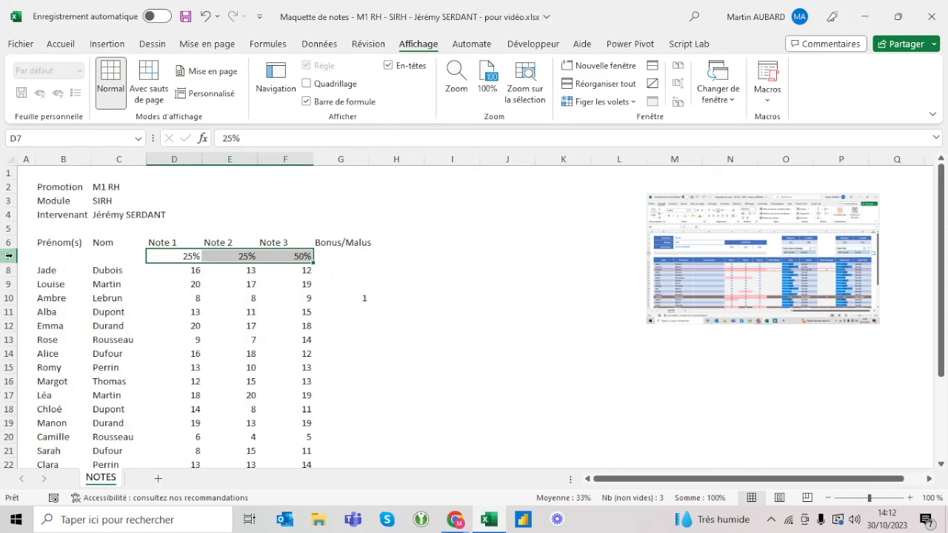
{"action": "left_click_drag", "start_coordinate": [66, 243], "coordinate": [65, 353]}
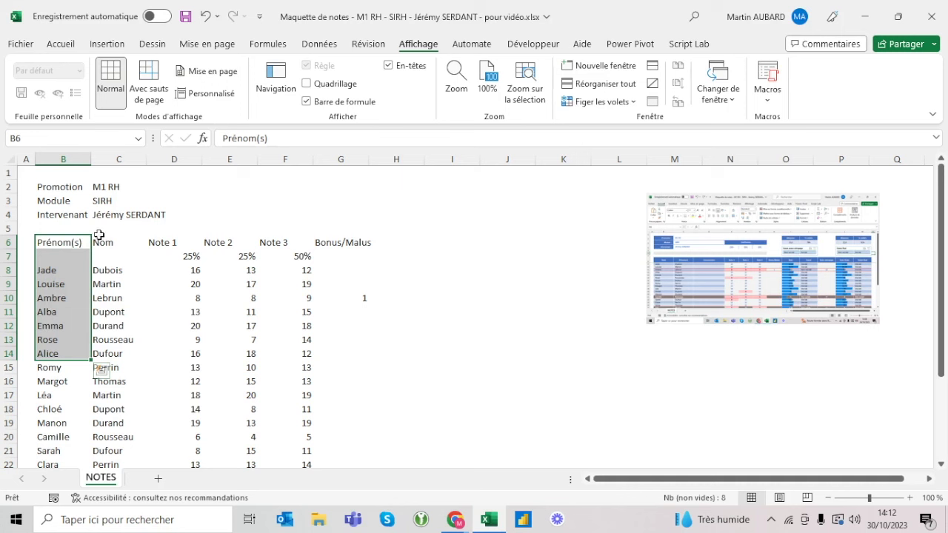
{"action": "left_click_drag", "start_coordinate": [180, 244], "coordinate": [170, 370]}
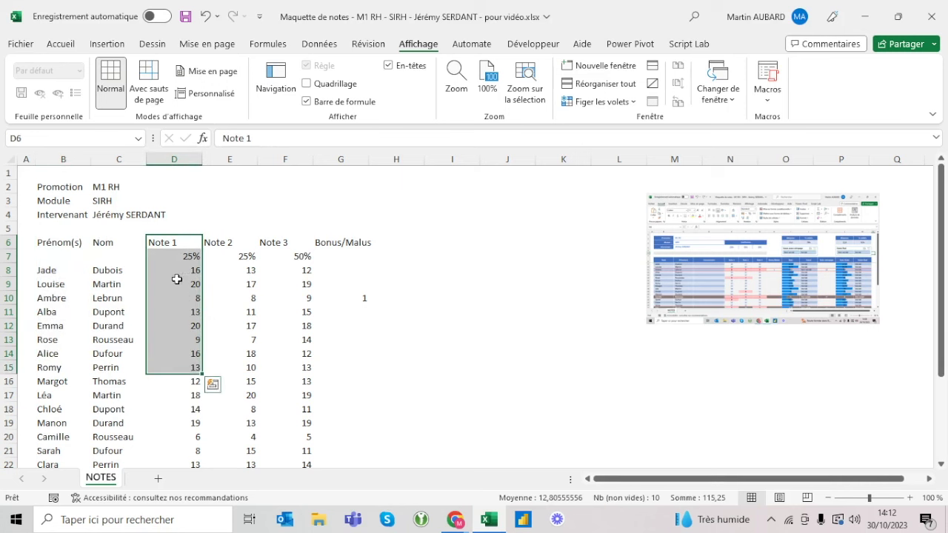
{"action": "left_click", "coordinate": [182, 254]}
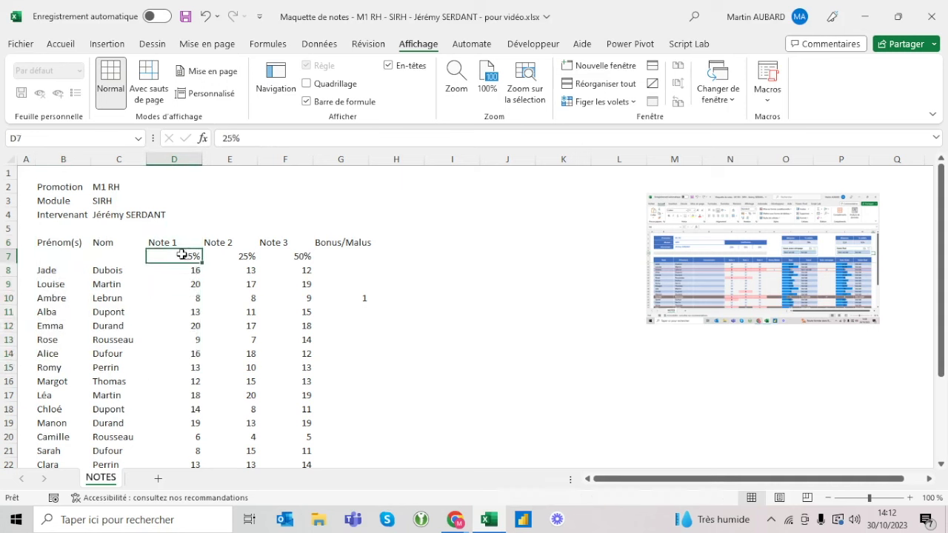
{"action": "left_click_drag", "start_coordinate": [181, 254], "coordinate": [300, 257]}
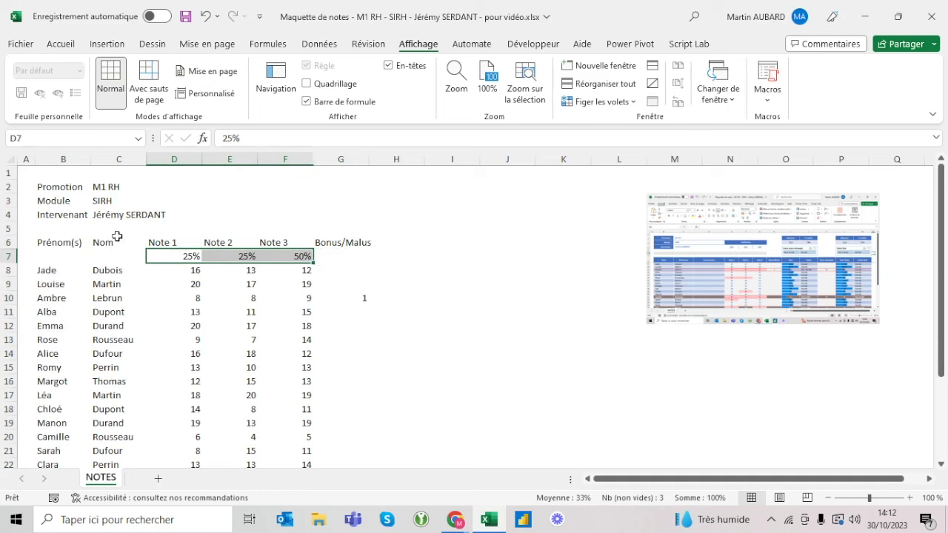
{"action": "mouse_move", "coordinate": [178, 254]}
{"action": "left_mouse_down"}
{"action": "mouse_move", "coordinate": [291, 256]}
{"action": "mouse_move", "coordinate": [299, 214]}
{"action": "mouse_move", "coordinate": [247, 256]}
{"action": "mouse_move", "coordinate": [296, 256]}
{"action": "left_mouse_up"}
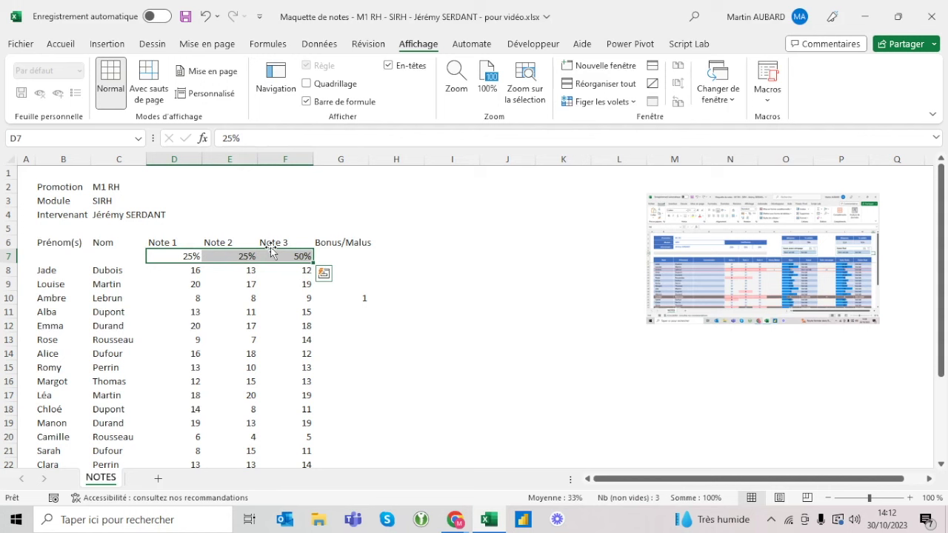
- Move the 25%, 25%, 50% weights up to D4:F4 and widen columns B through G
{"action": "left_click_drag", "start_coordinate": [190, 251], "coordinate": [193, 216]}
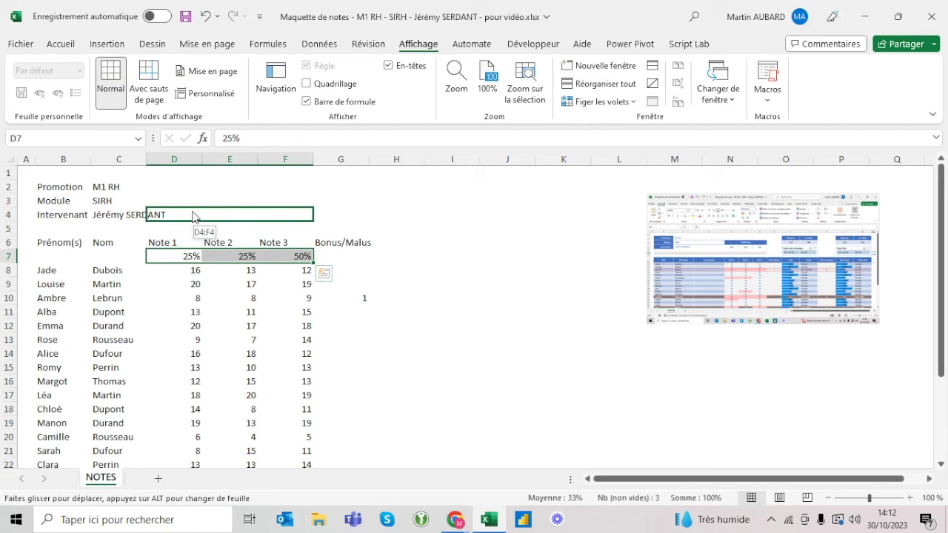
{"action": "left_click_drag", "start_coordinate": [194, 217], "coordinate": [192, 213]}
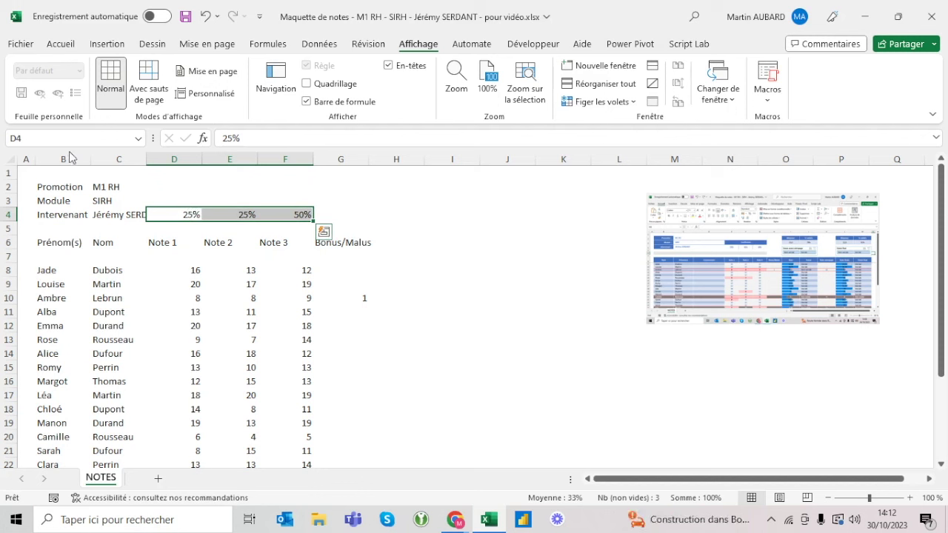
{"action": "left_click_drag", "start_coordinate": [67, 158], "coordinate": [287, 158]}
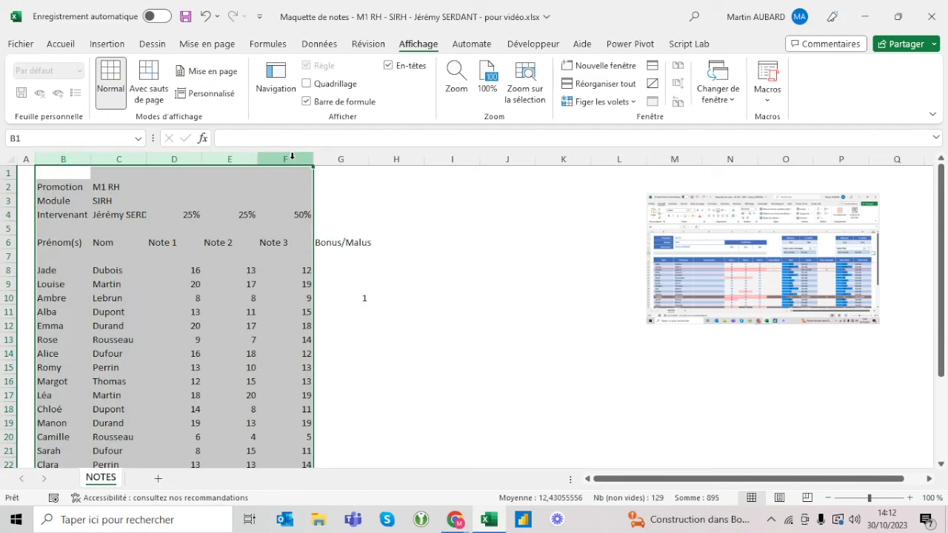
{"action": "left_click_drag", "start_coordinate": [68, 158], "coordinate": [395, 159]}
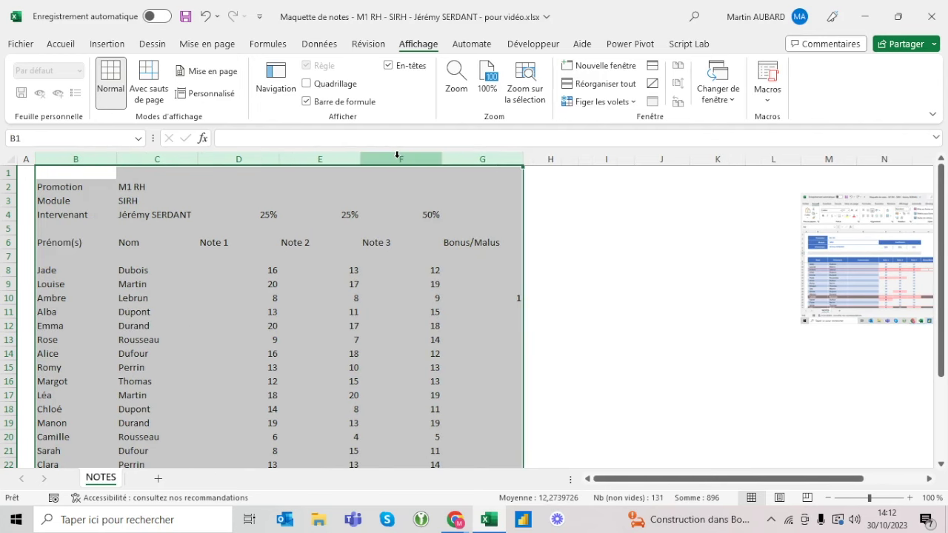
{"action": "left_click_drag", "start_coordinate": [361, 211], "coordinate": [417, 214]}
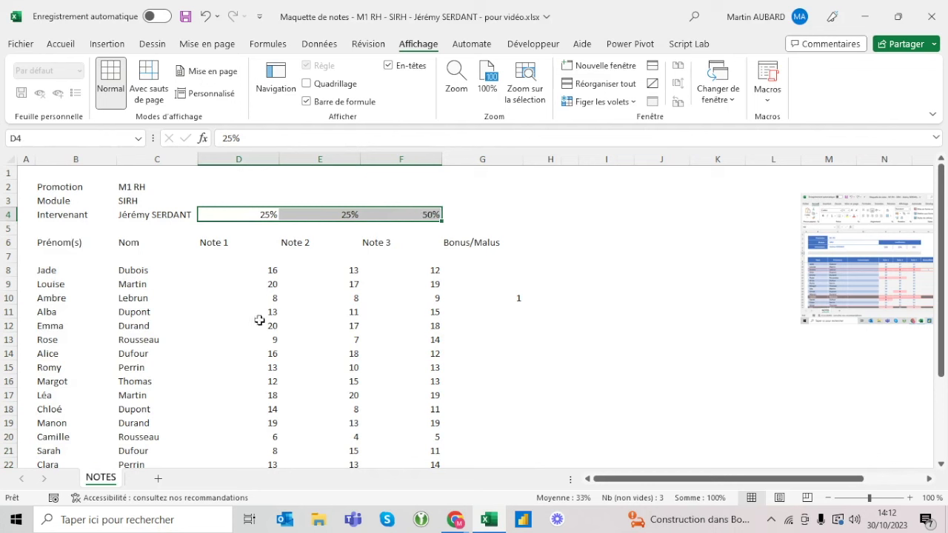
- Delete the blank row 7 beneath the Prénom(s)/Nom headers with Ctrl+minus
{"action": "left_click", "coordinate": [4, 256]}
{"action": "key", "text": "ctrl+minus"}
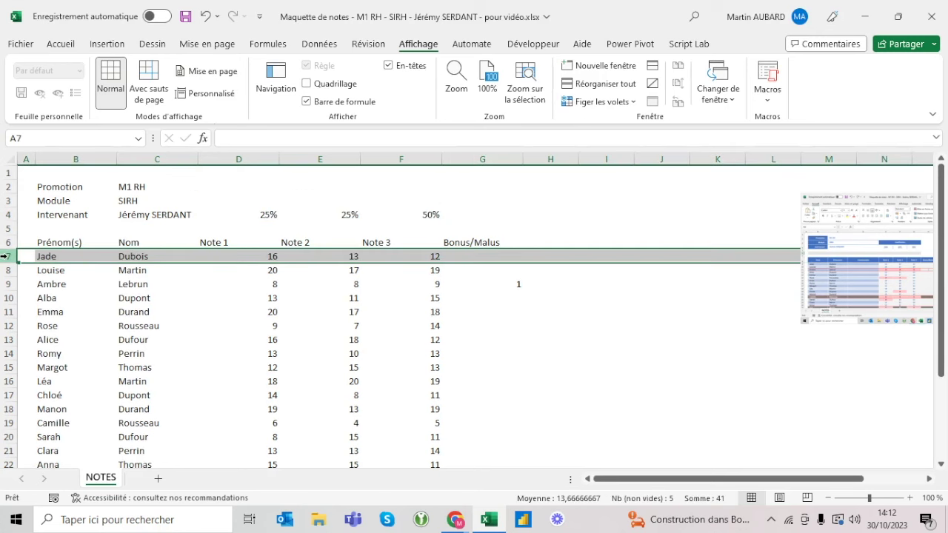
{"action": "key", "text": "ctrl+plus"}
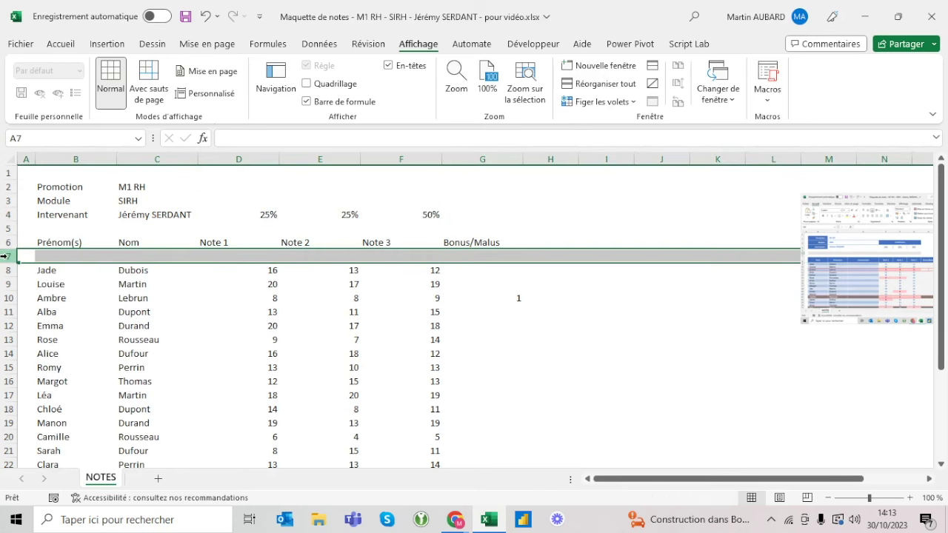
{"action": "key", "text": "ctrl+minus"}
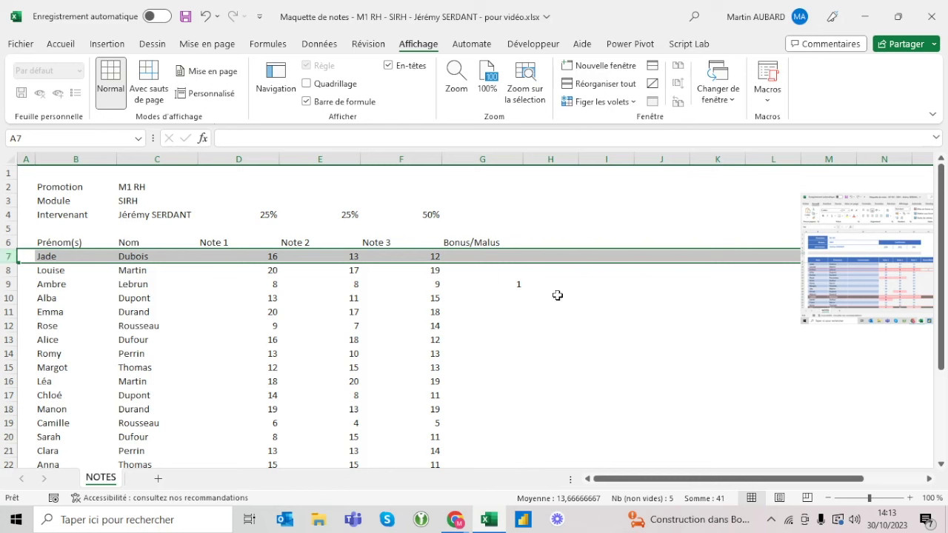
{"action": "left_click", "coordinate": [612, 244]}
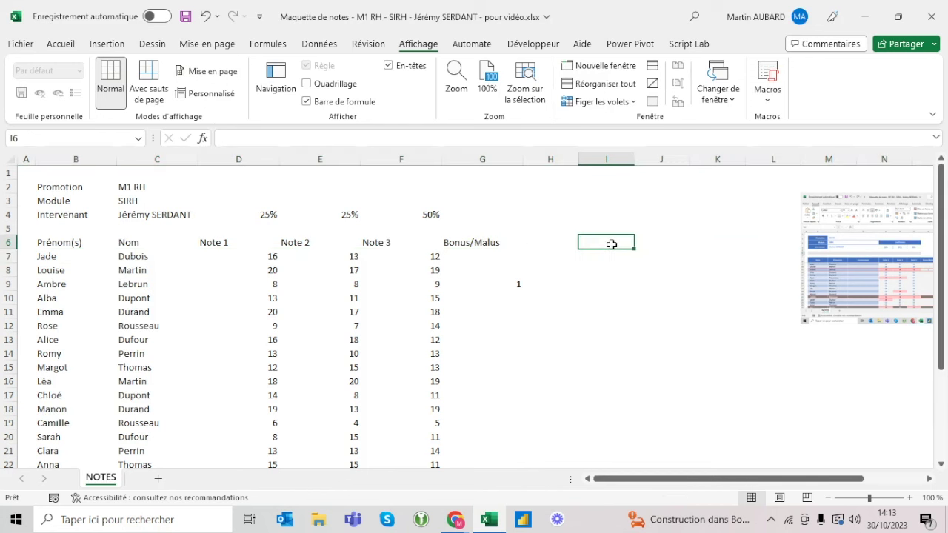
- Enter the heading 'Mes raccourcis clavier favoris' in cell I6
{"action": "type", "text": "Mes raccourcis clavier favoris"}
{"action": "key", "text": "Return"}
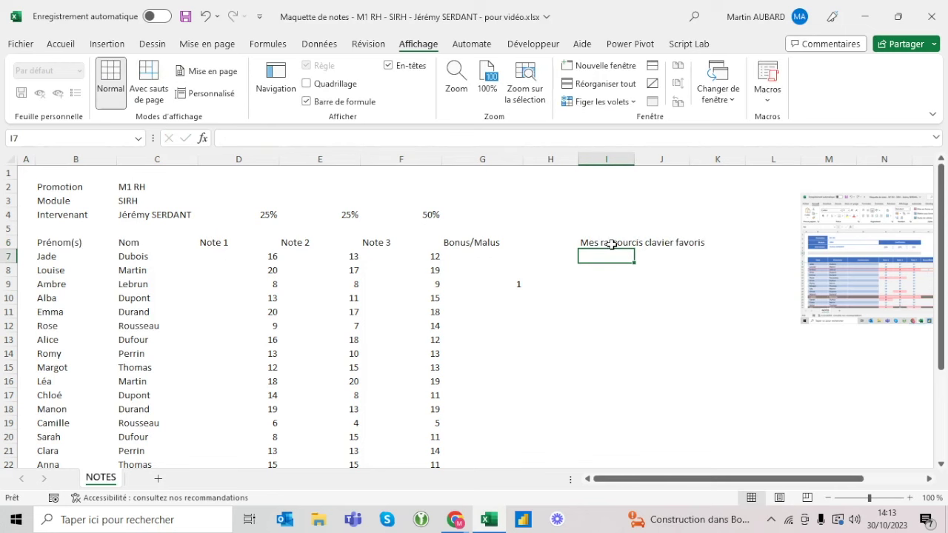
- List the shortcut keys C, V, H, A, L, + and - down cells I7:I13
{"action": "type", "text": "C"}
{"action": "key", "text": "Return"}
{"action": "type", "text": "V"}
{"action": "key", "text": "Return"}
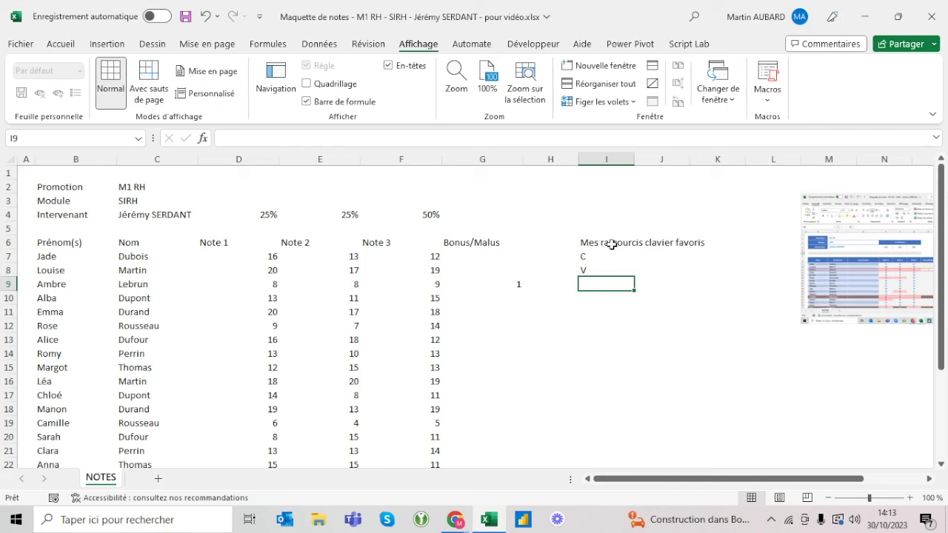
{"action": "type", "text": "H"}
{"action": "key", "text": "Return"}
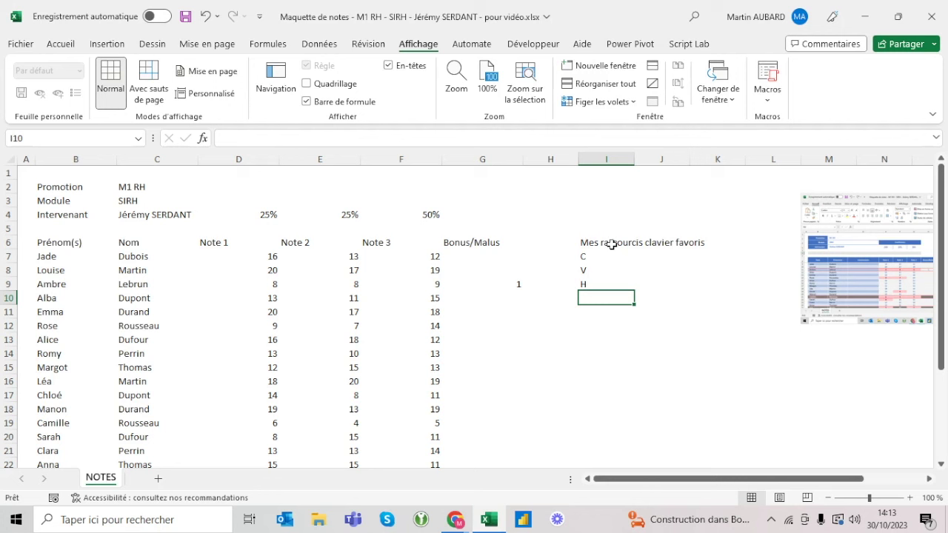
{"action": "type", "text": "A"}
{"action": "key", "text": "Return"}
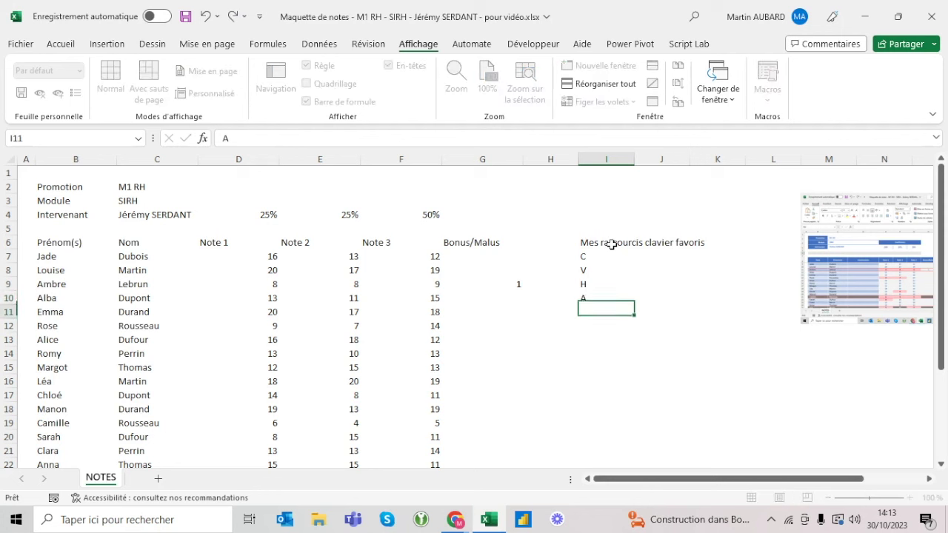
{"action": "key", "text": "Up"}
{"action": "key", "text": "Down"}
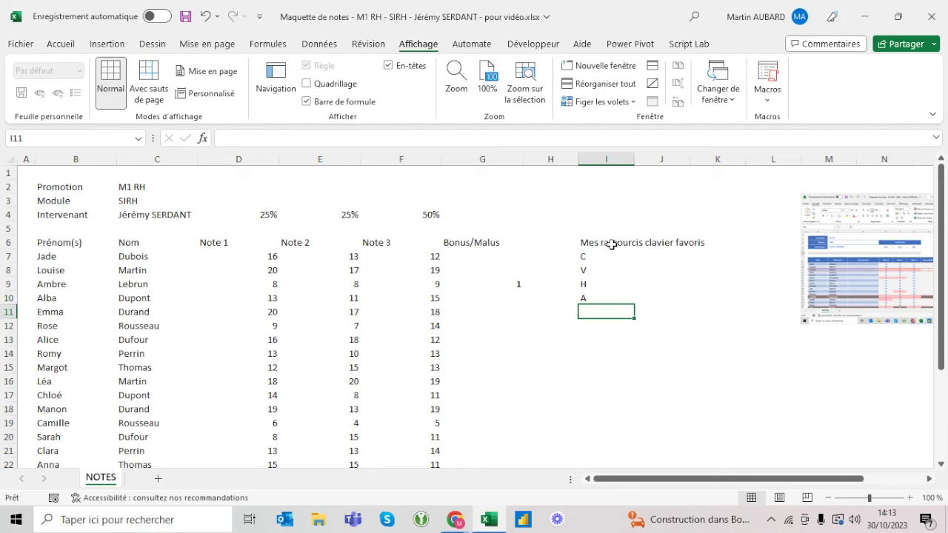
{"action": "type", "text": "L"}
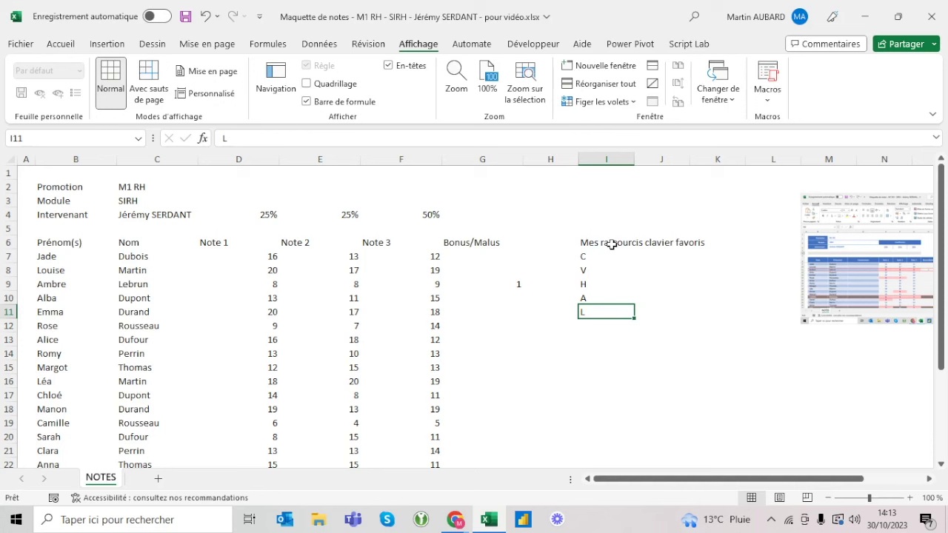
{"action": "key", "text": "Return"}
{"action": "type", "text": "+"}
{"action": "key", "text": "Return"}
{"action": "type", "text": "-"}
{"action": "key", "text": "Return"}
{"action": "key", "text": "Up"}
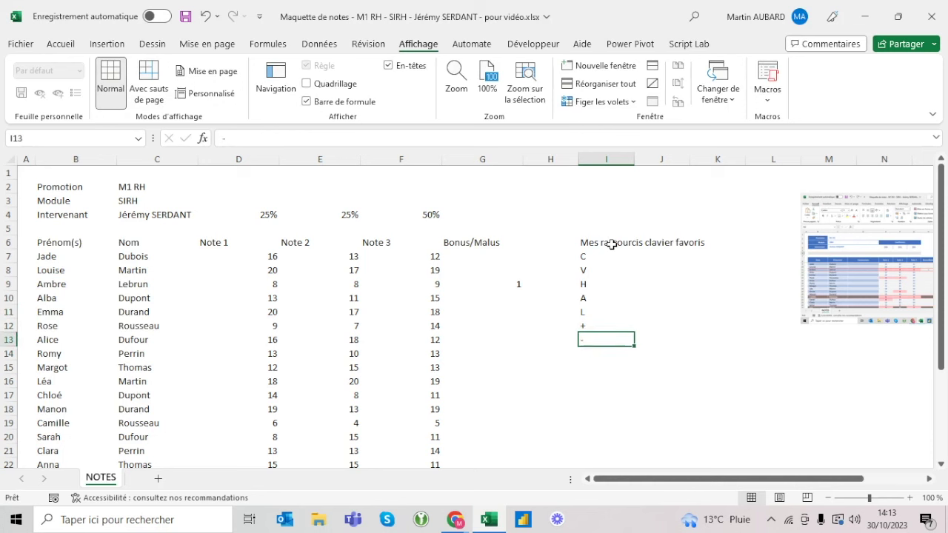
{"action": "key", "text": "Up"}
{"action": "key", "text": "Up"}
{"action": "key", "text": "Up"}
{"action": "key", "text": "Up"}
{"action": "key", "text": "Up"}
{"action": "key", "text": "Up"}
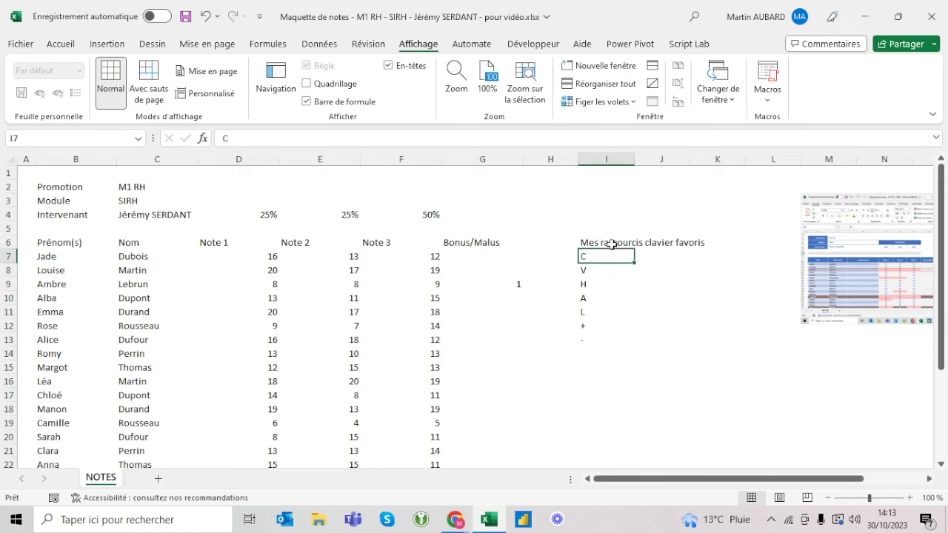
{"action": "key", "text": "shift+Down"}
{"action": "key", "text": "shift+Down"}
{"action": "key", "text": "shift+Down"}
{"action": "key", "text": "shift+Down"}
{"action": "key", "text": "shift+Down"}
{"action": "key", "text": "shift+Down"}
{"action": "key", "text": "Right"}
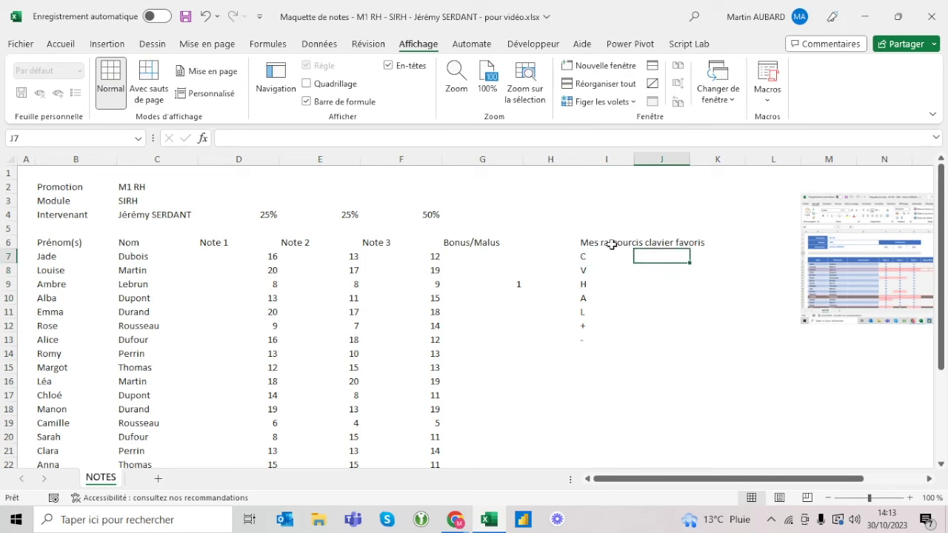
- Enter the actions Copier, Coller, Remplacer, Sélectionner and Mettre en tableau in J7:J11
{"action": "type", "text": "Copier"}
{"action": "key", "text": "Return"}
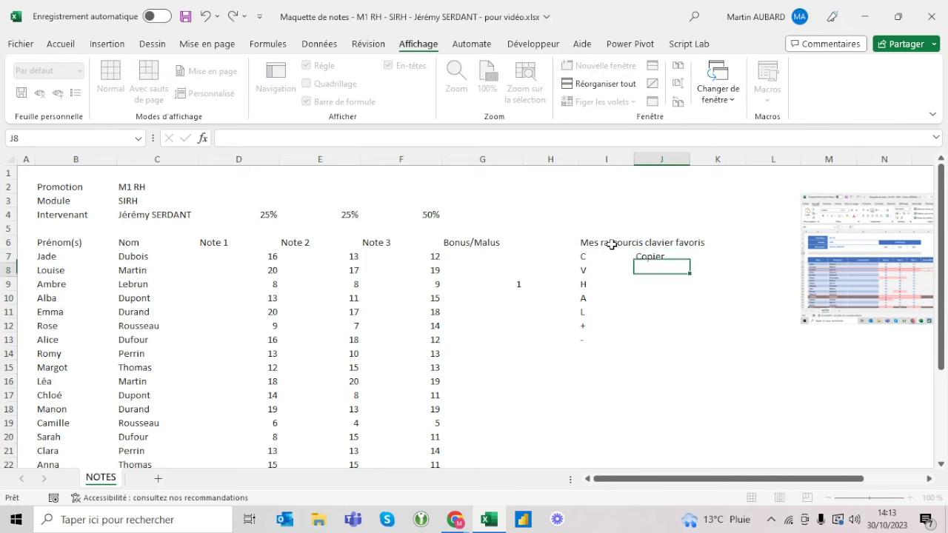
{"action": "type", "text": "Coller"}
{"action": "key", "text": "Return"}
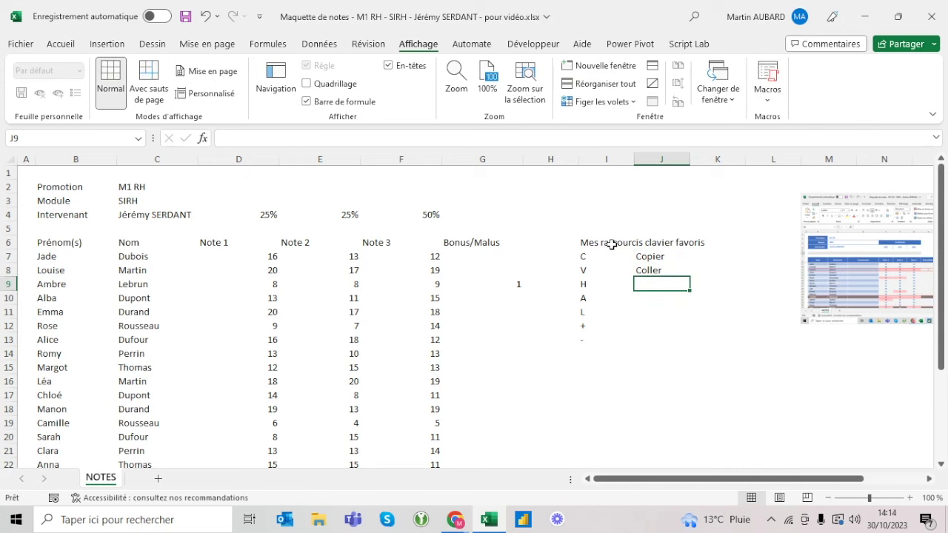
{"action": "type", "text": "Remplacer"}
{"action": "key", "text": "Return"}
{"action": "type", "text": "Sélectionner"}
{"action": "key", "text": "Return"}
{"action": "type", "text": "Mettre en tableau"}
{"action": "key", "text": "Return"}
- Enter Ajouter (lignes ou colonnes) and Supprimer (lignes ou colonnes) in J12:J13
{"action": "type", "text": "AJou"}
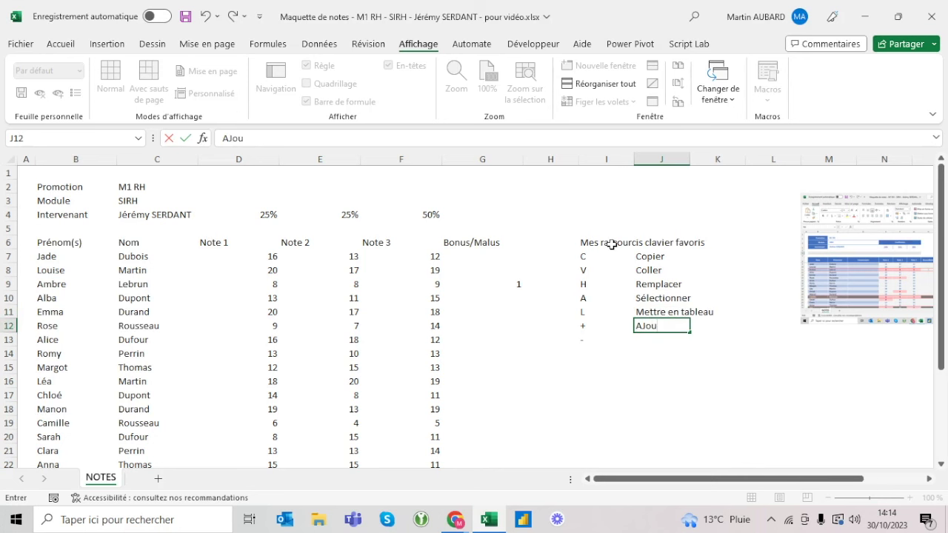
{"action": "key", "text": "BackSpace"}
{"action": "key", "text": "BackSpace"}
{"action": "key", "text": "BackSpace"}
{"action": "type", "text": "jouter (lignes ou colonnes)"}
{"action": "key", "text": "Return"}
{"action": "type", "text": "Supprimer (ligne sou"}
{"action": "key", "text": "BackSpace"}
{"action": "key", "text": "BackSpace"}
{"action": "key", "text": "BackSpace"}
{"action": "key", "text": "BackSpace"}
{"action": "type", "text": "s ou colonnes)"}
{"action": "key", "text": "Return"}
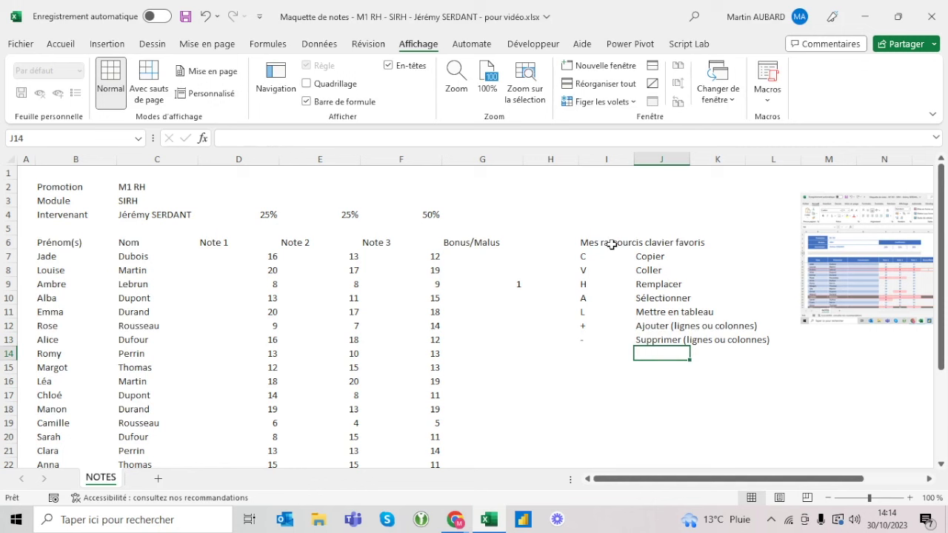
- Add the shortcut letters T and E in I14 and I15
{"action": "key", "text": "Left"}
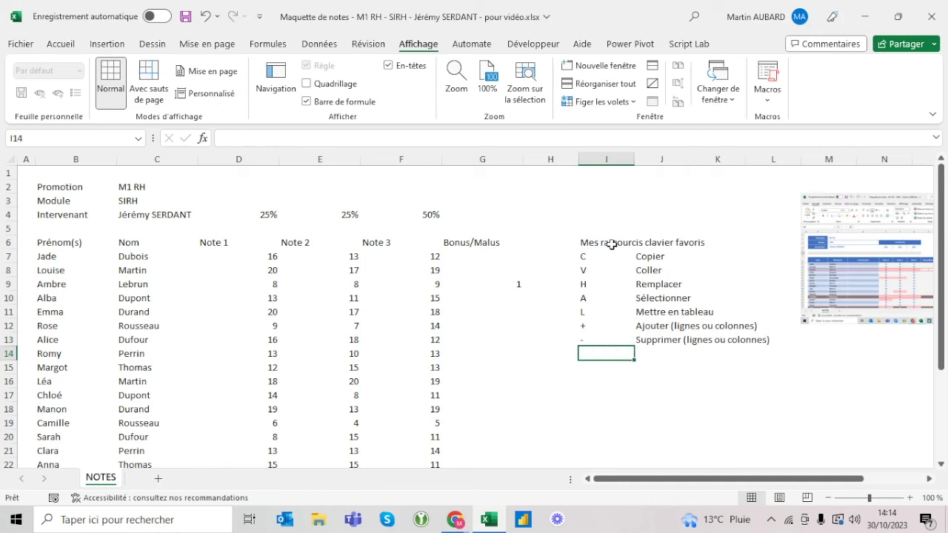
{"action": "type", "text": "T"}
{"action": "key", "text": "Return"}
{"action": "type", "text": "E"}
{"action": "key", "text": "Return"}
{"action": "key", "text": "Up"}
{"action": "key", "text": "Up"}
{"action": "key", "text": "Up"}
- Describe them as Atteindre and Remplir de manière "intelligente" in J14:J15
{"action": "key", "text": "Up"}
{"action": "key", "text": "Up"}
{"action": "key", "text": "Up"}
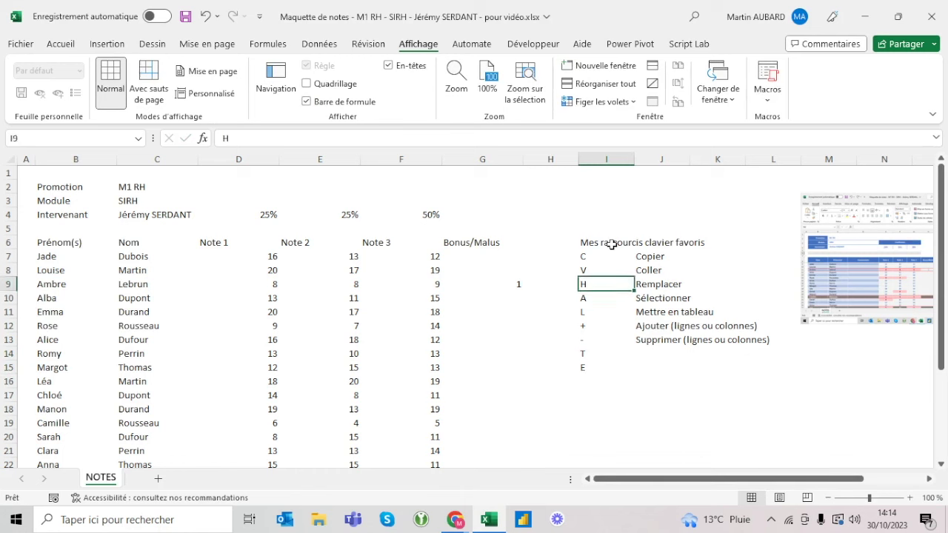
{"action": "key", "text": "Up"}
{"action": "key", "text": "Up"}
{"action": "key", "text": "Up"}
{"action": "key", "text": "shift+Down"}
{"action": "key", "text": "ctrl+shift+Down"}
{"action": "key", "text": "Down"}
{"action": "key", "text": "Down"}
{"action": "key", "text": "Down"}
{"action": "key", "text": "Down"}
{"action": "key", "text": "Down"}
{"action": "key", "text": "Down"}
{"action": "key", "text": "Down"}
{"action": "key", "text": "Down"}
{"action": "key", "text": "Right"}
{"action": "key", "text": "Up"}
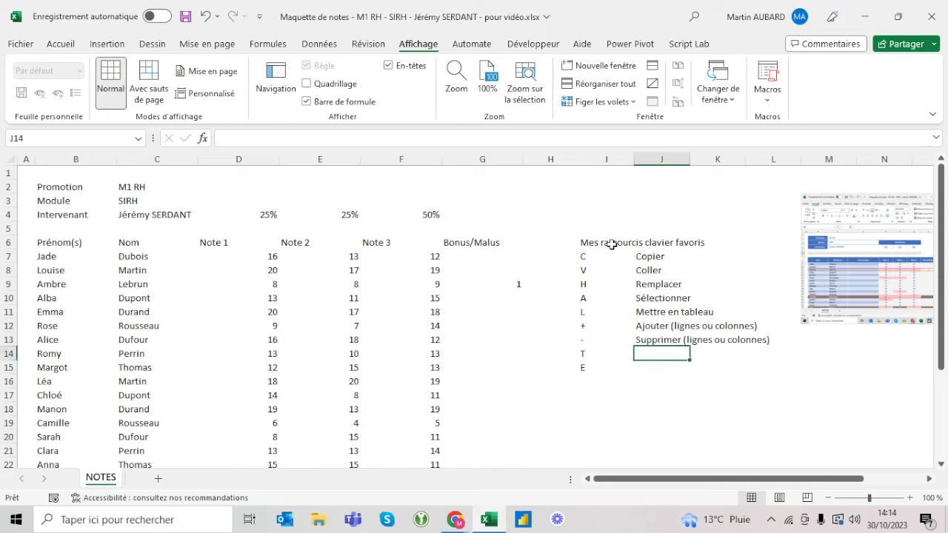
{"action": "type", "text": "Atteindre"}
{"action": "key", "text": "Return"}
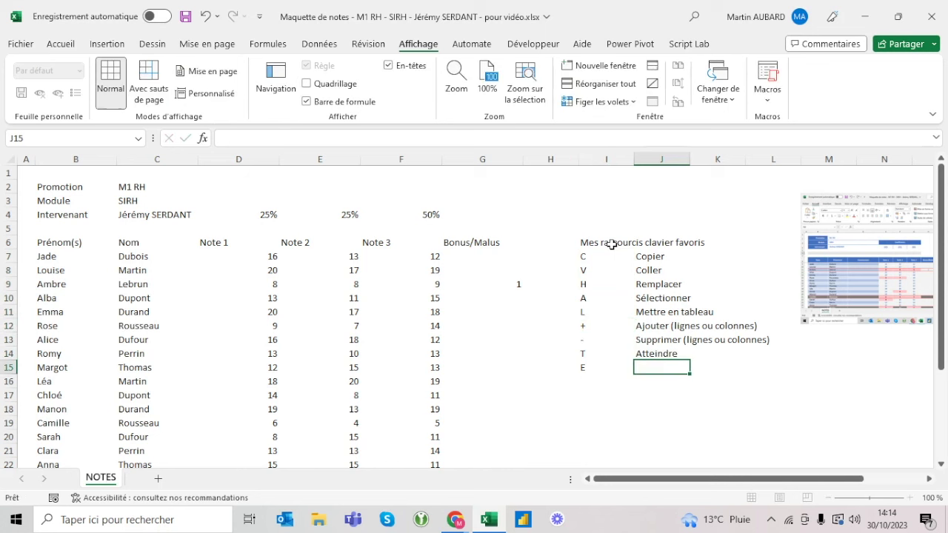
{"action": "type", "text": "Remplir de manière \"intelligne"}
{"action": "key", "text": "BackSpace"}
{"action": "key", "text": "BackSpace"}
{"action": "type", "text": "en"}
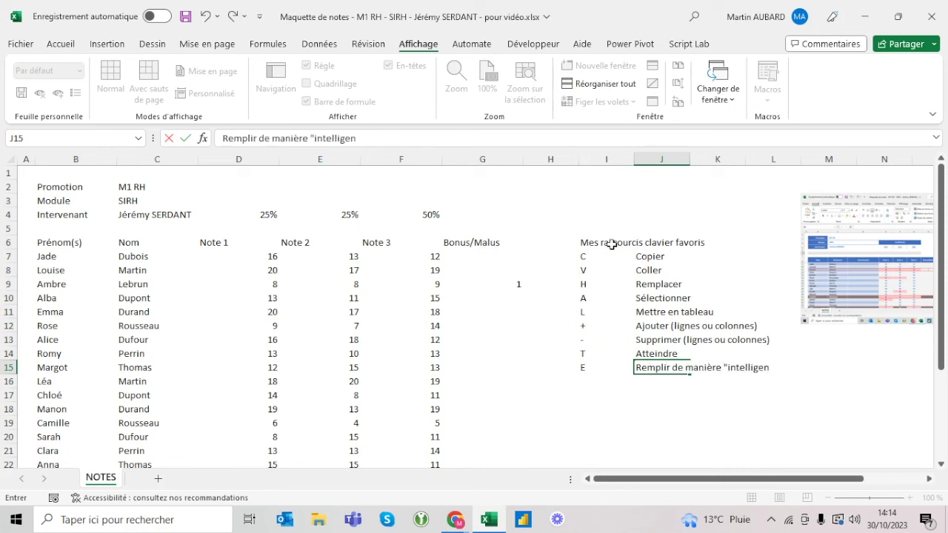
{"action": "type", "text": "te\""}
{"action": "key", "text": "Return"}
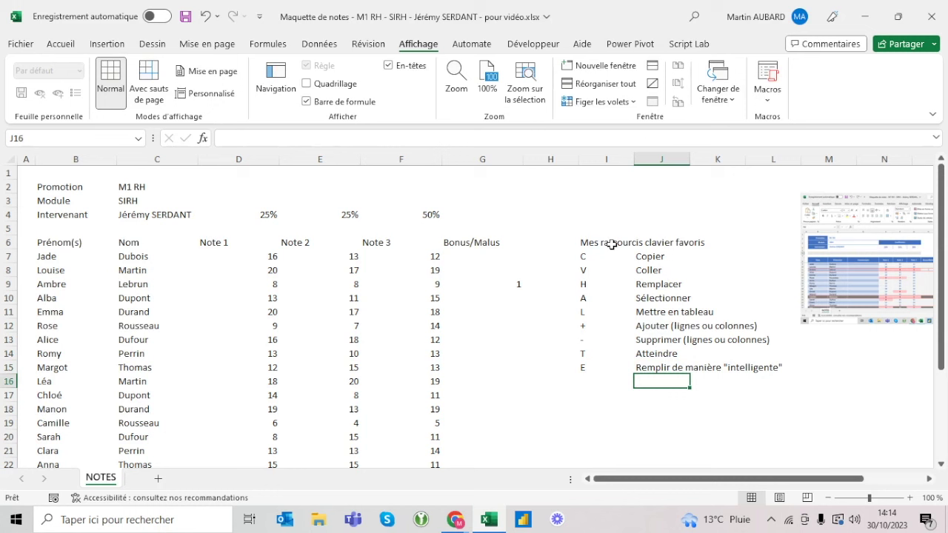
- Select the shortcut letters I7:I15 with Ctrl+Shift+Down
{"action": "key", "text": "Left"}
{"action": "key", "text": "Up"}
{"action": "key", "text": "Up"}
{"action": "key", "text": "Up"}
{"action": "key", "text": "Up"}
{"action": "key", "text": "Up"}
{"action": "key", "text": "Up"}
{"action": "key", "text": "shift+Down"}
{"action": "key", "text": "ctrl+shift+Down"}
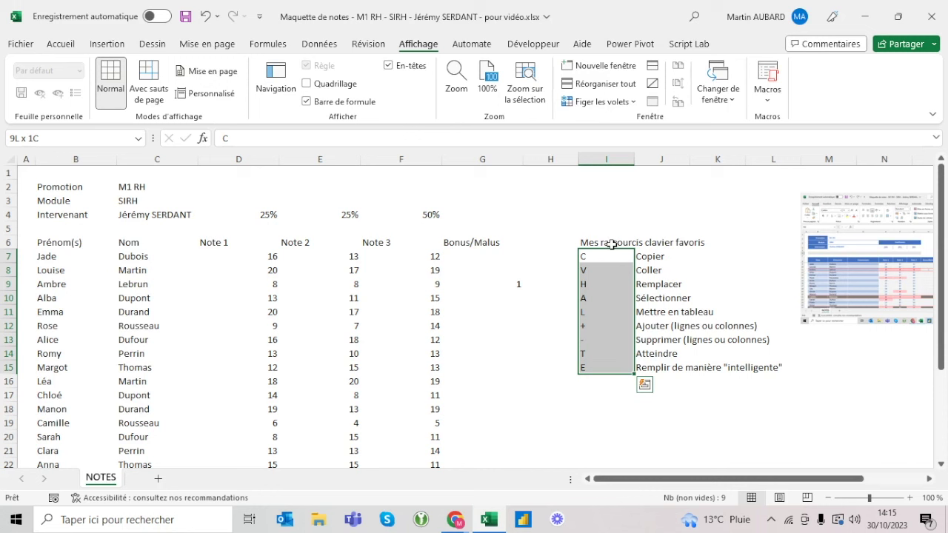
{"action": "key", "text": "Up"}
{"action": "key", "text": "Up"}
{"action": "key", "text": "Up"}
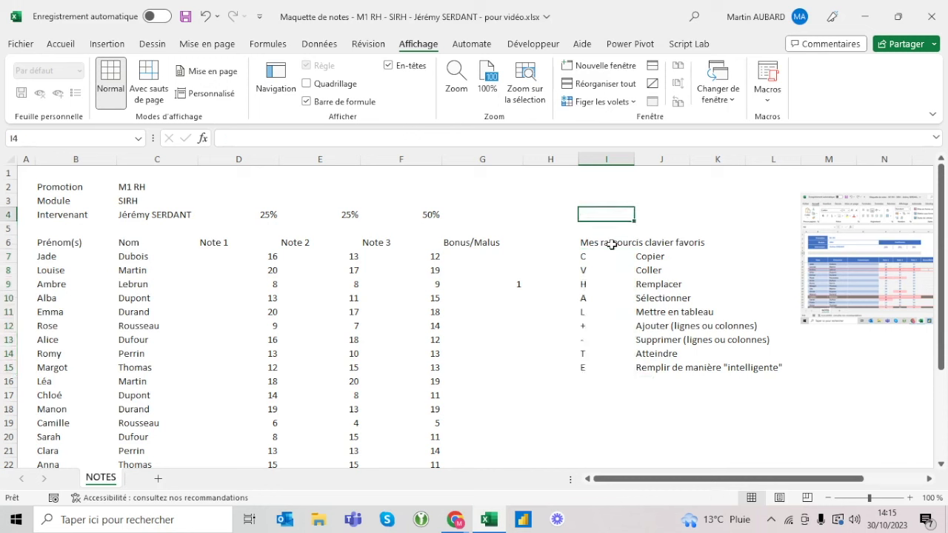
- Enter the reminder 'Plus ou moins CHEVALET' in I4
{"action": "type", "text": "CHEVALET"}
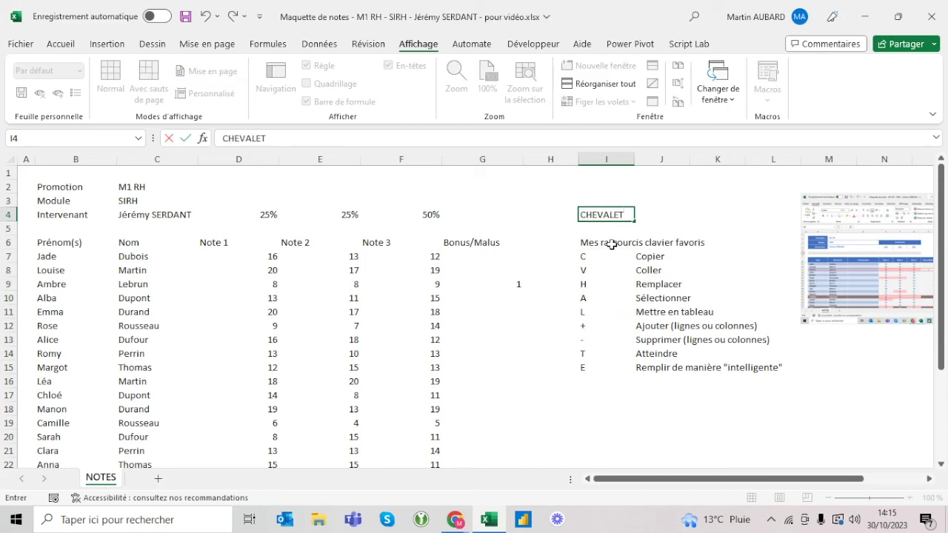
{"action": "type", "text": "+-"}
{"action": "type", "text": "+-"}
{"action": "key", "text": "BackSpace"}
{"action": "key", "text": "BackSpace"}
{"action": "key", "text": "BackSpace"}
{"action": "type", "text": "Plus ou moins CHEVALET"}
{"action": "key", "text": "Return"}
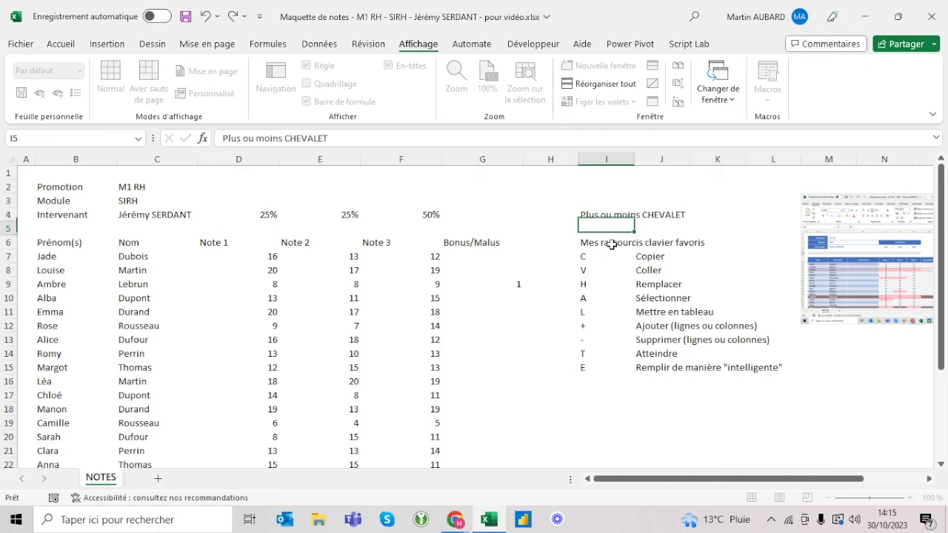
- Add the heading 'Mnémotechnique' in I3 above the reminder
{"action": "key", "text": "Up"}
{"action": "key", "text": "Up"}
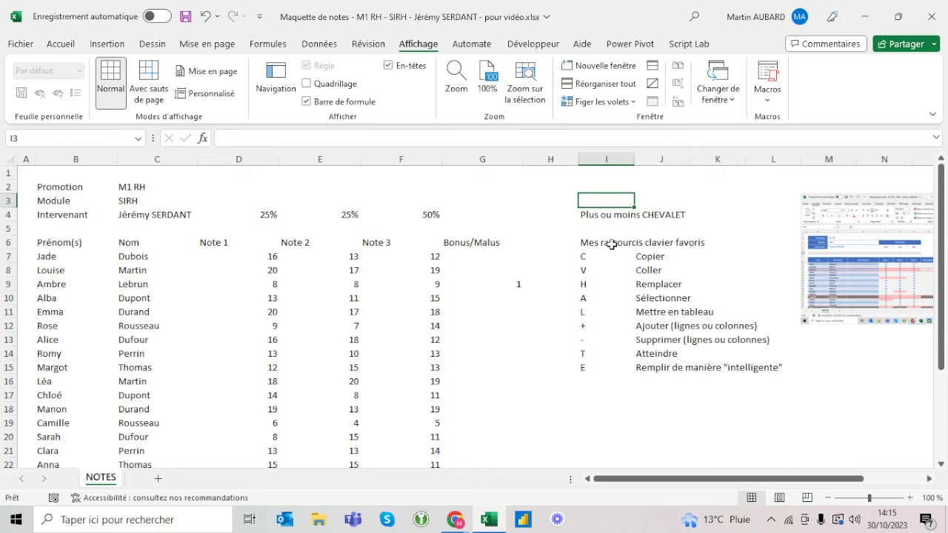
{"action": "type", "text": "Mneo"}
{"action": "key", "text": "BackSpace"}
{"action": "key", "text": "BackSpace"}
{"action": "type", "text": "éo"}
{"action": "key", "text": "BackSpace"}
{"action": "type", "text": "moteh"}
{"action": "key", "text": "BackSpace"}
{"action": "type", "text": "chnique"}
{"action": "key", "text": "Return"}
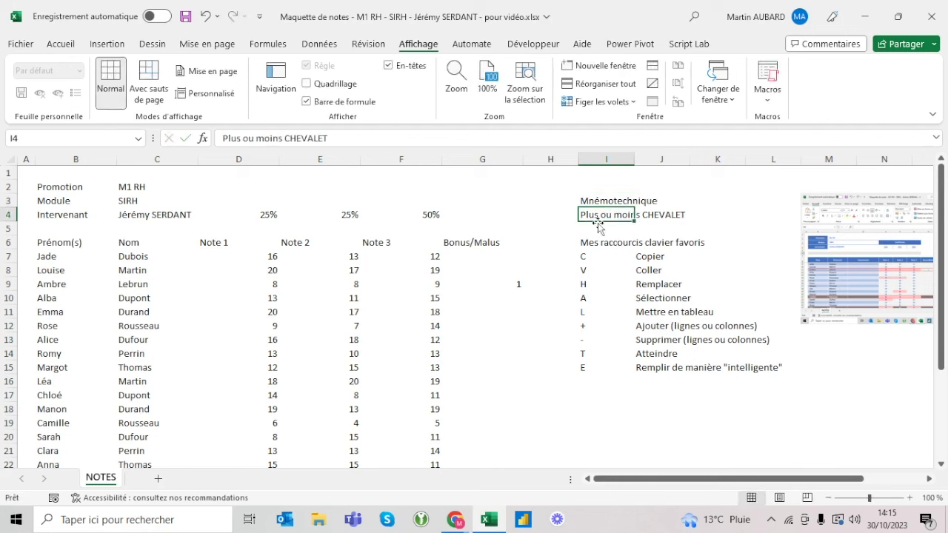
{"action": "left_click", "coordinate": [588, 240]}
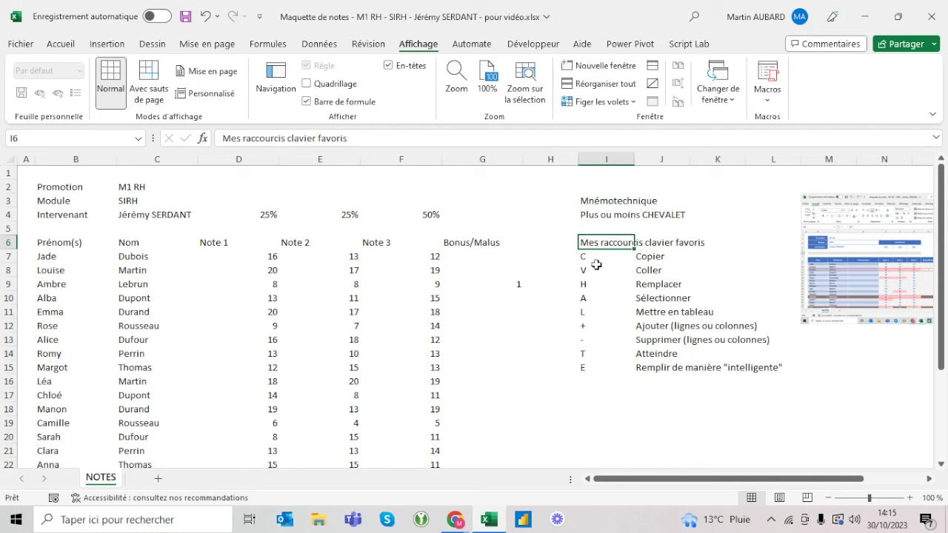
{"action": "left_click", "coordinate": [601, 216]}
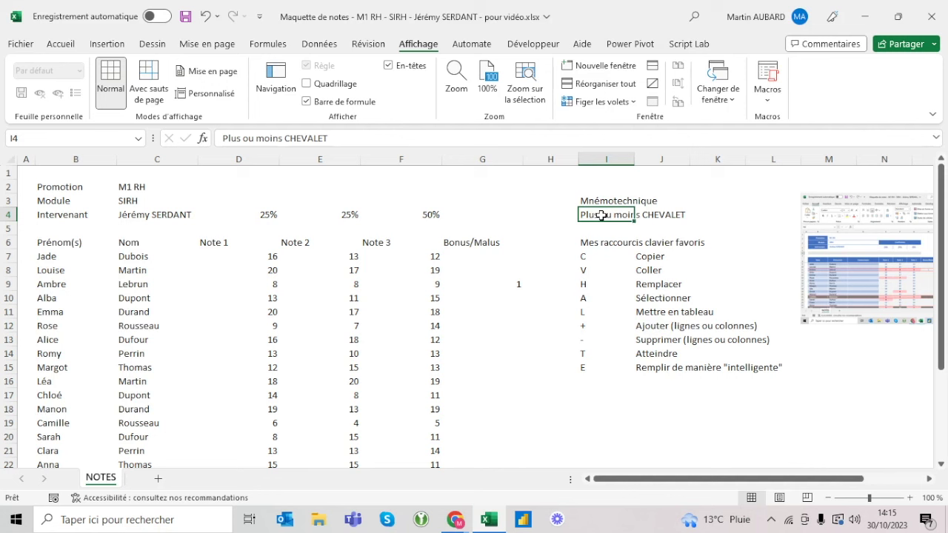
- Undo the mnemonic and shortcut entries beside the grade table
{"action": "left_click", "coordinate": [206, 17]}
{"action": "left_click", "coordinate": [206, 18]}
{"action": "left_click", "coordinate": [206, 18]}
{"action": "left_click", "coordinate": [60, 242]}
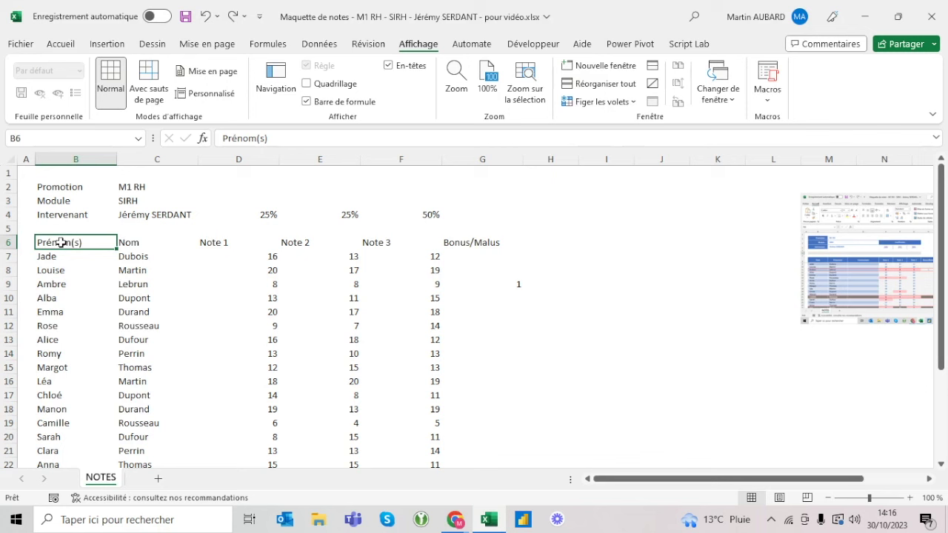
{"action": "left_click", "coordinate": [76, 257]}
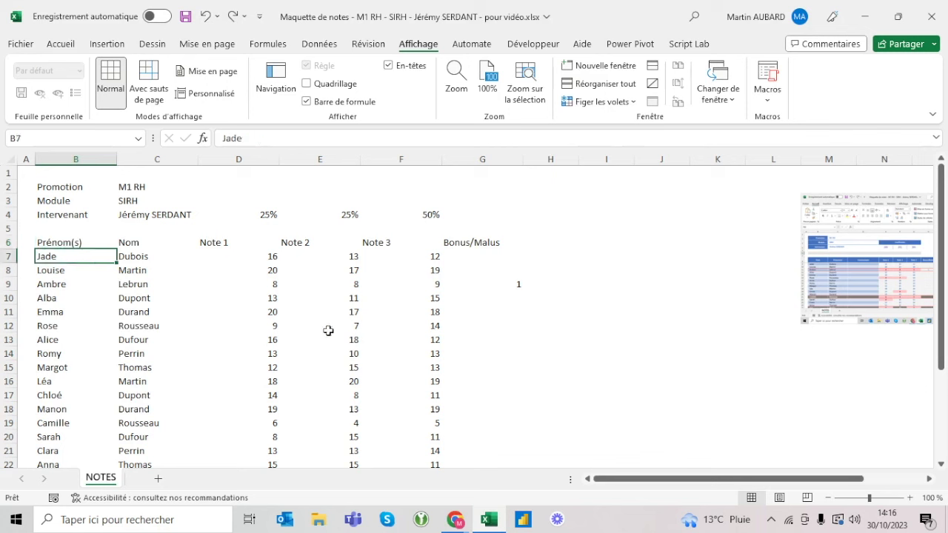
{"action": "left_click", "coordinate": [336, 337]}
- Convert the grade data to a table with Ctrl+T, then undo it back to a plain range
{"action": "key", "text": "ctrl+a"}
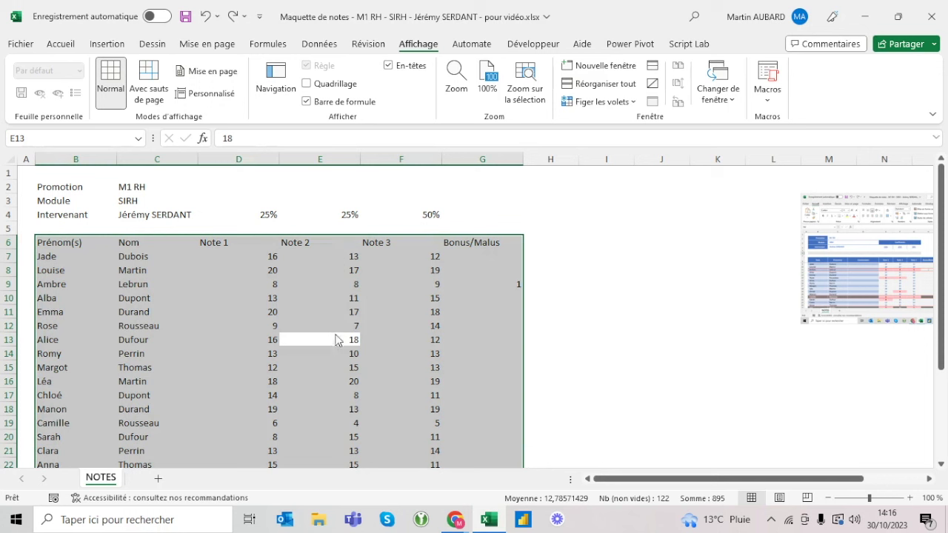
{"action": "key", "text": "ctrl+t"}
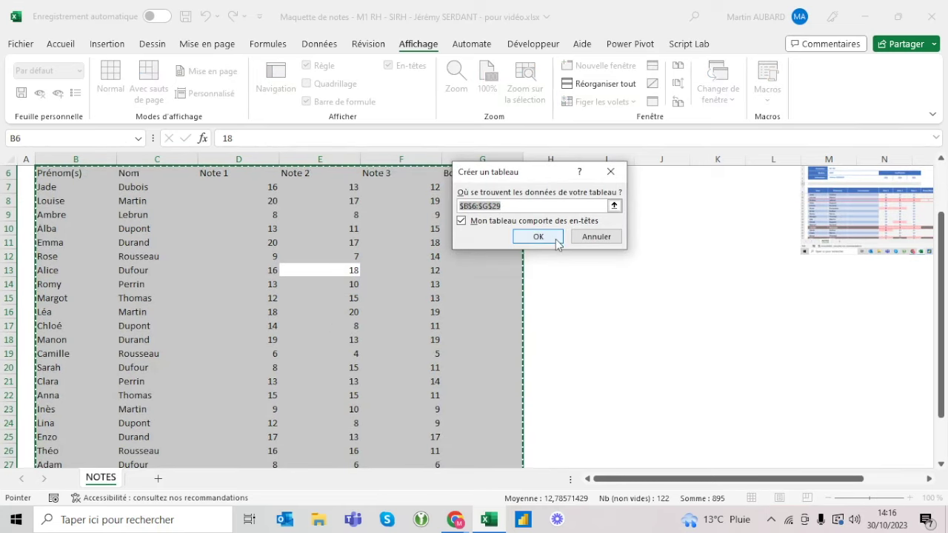
{"action": "left_click", "coordinate": [553, 237]}
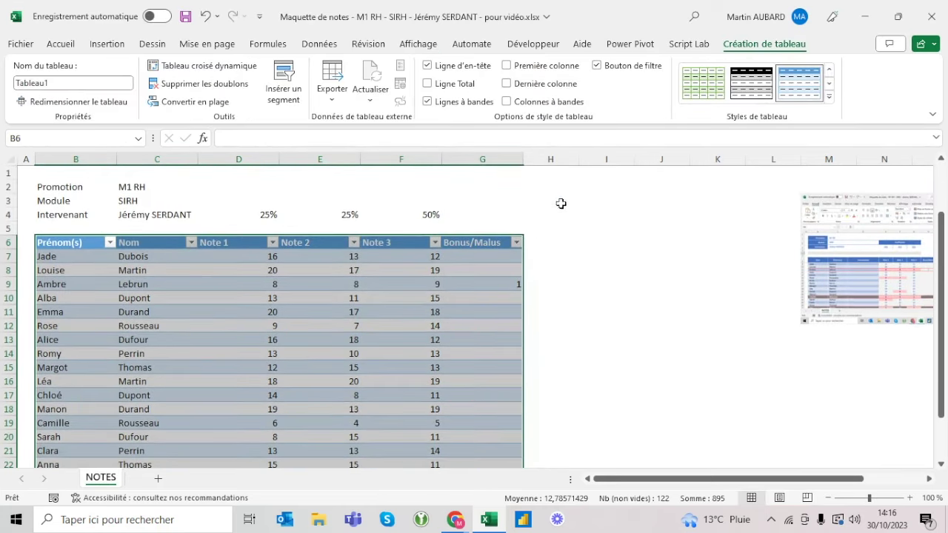
{"action": "left_click", "coordinate": [190, 311]}
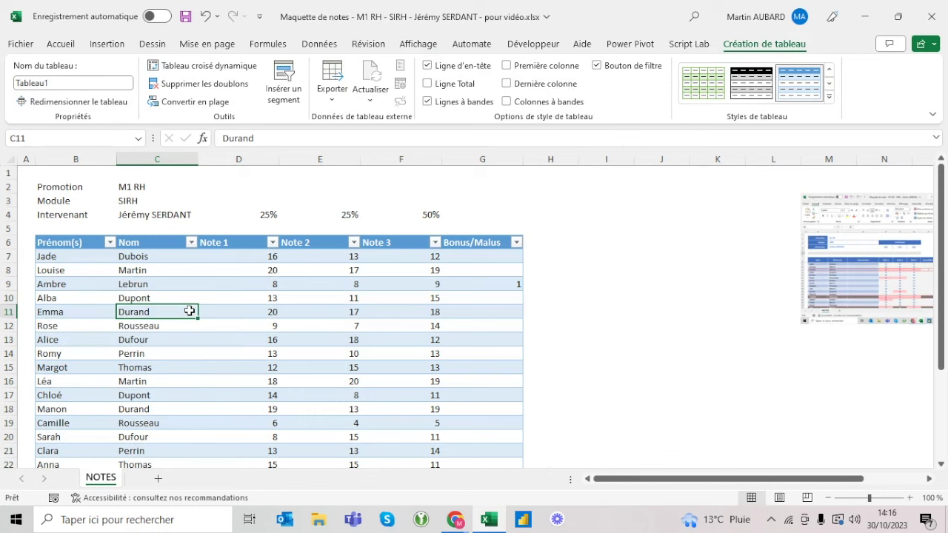
{"action": "left_click", "coordinate": [205, 17]}
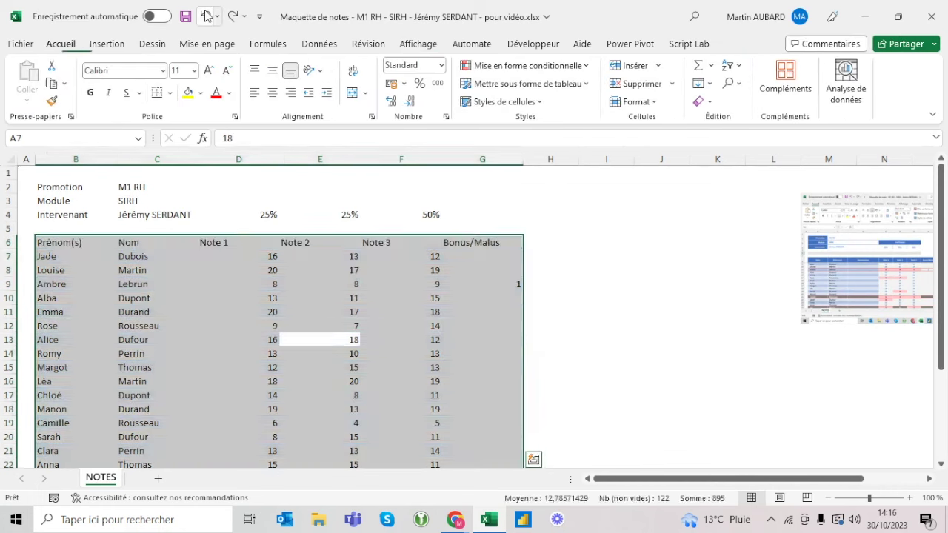
{"action": "left_click", "coordinate": [206, 16]}
{"action": "left_click", "coordinate": [232, 17]}
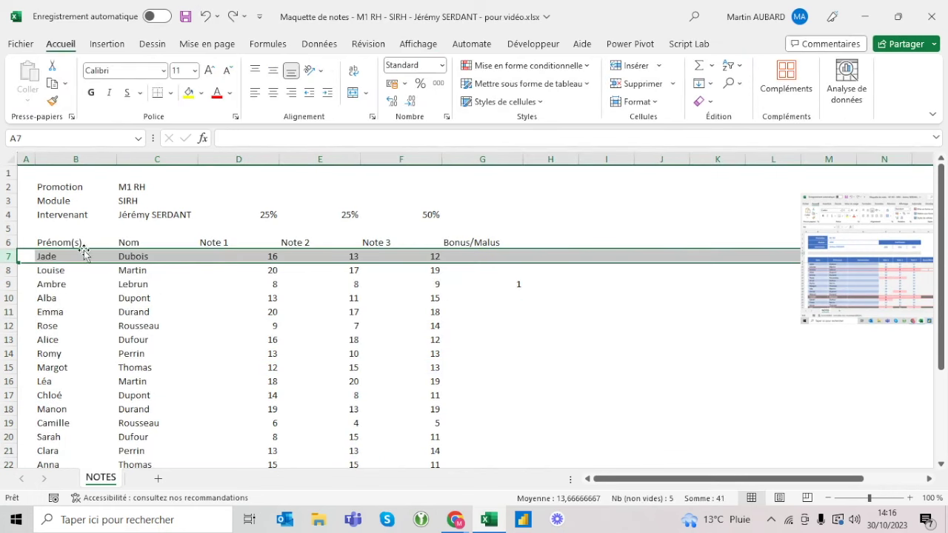
- Select B6:G29 and start Insertion > Tableau, then cancel the prompt
{"action": "left_click", "coordinate": [68, 243]}
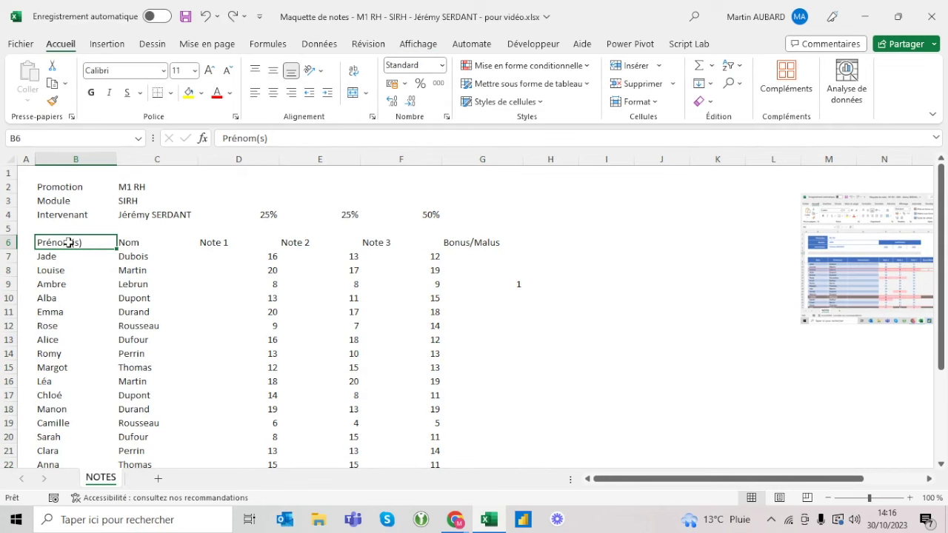
{"action": "mouse_move", "coordinate": [68, 243]}
{"action": "left_mouse_down"}
{"action": "mouse_move", "coordinate": [469, 428]}
{"action": "mouse_move", "coordinate": [470, 439]}
{"action": "left_mouse_up"}
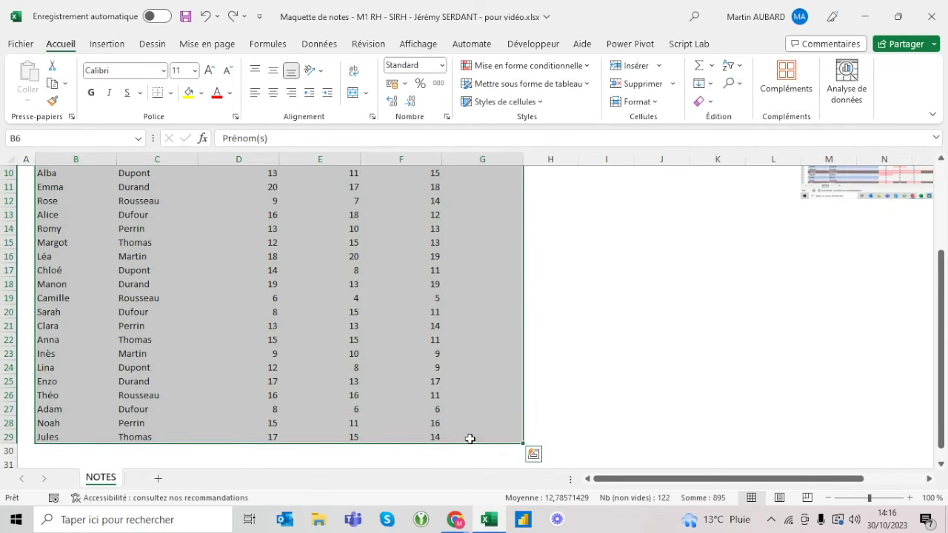
{"action": "scroll", "coordinate": [469, 439], "scroll_direction": "up", "scroll_amount": 3}
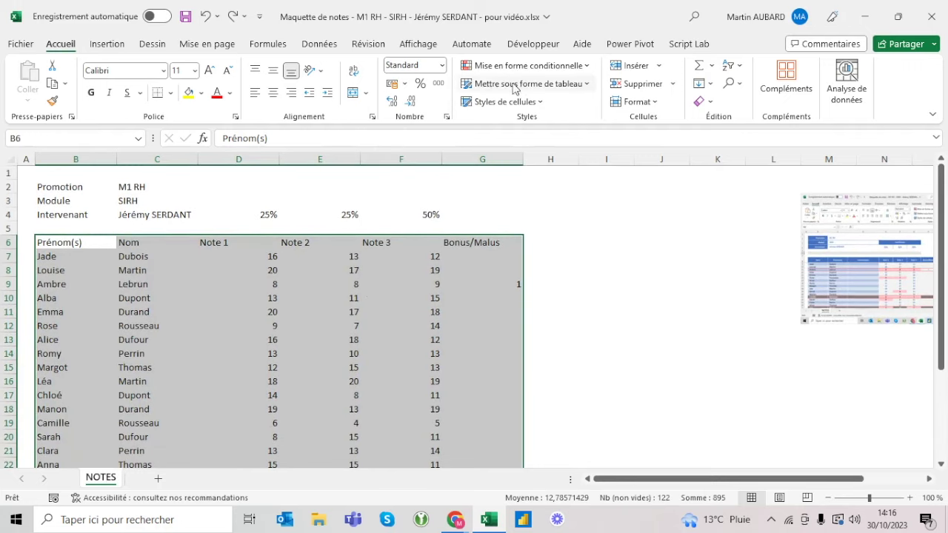
{"action": "left_click", "coordinate": [97, 44]}
{"action": "left_click", "coordinate": [106, 47]}
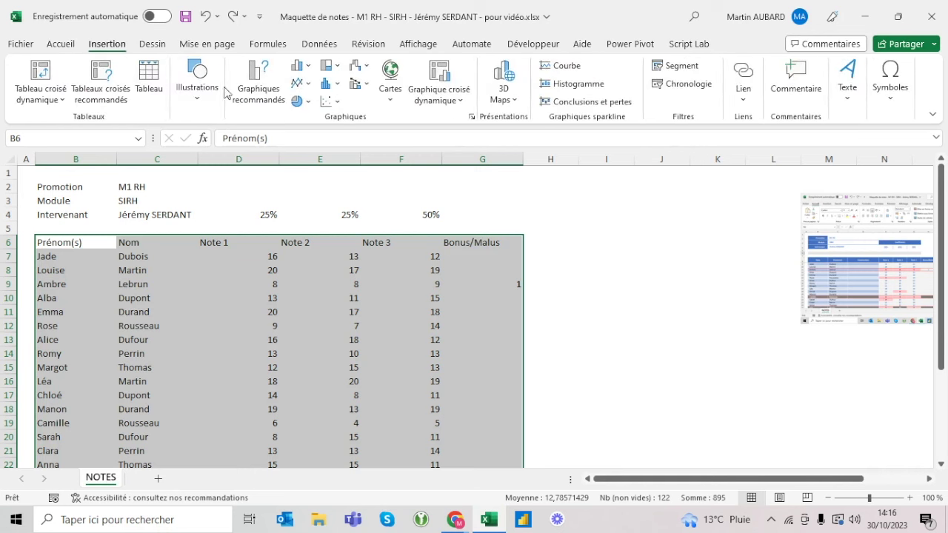
{"action": "left_click", "coordinate": [147, 72]}
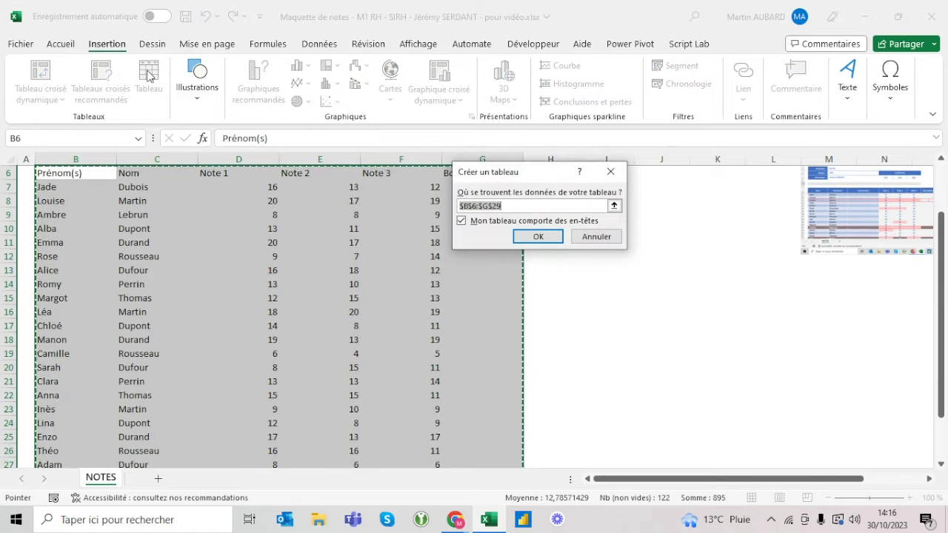
{"action": "key", "text": "Escape"}
- Select the grade data B6:G29 with Ctrl+A and convert it to a table with headers
{"action": "left_click", "coordinate": [183, 236]}
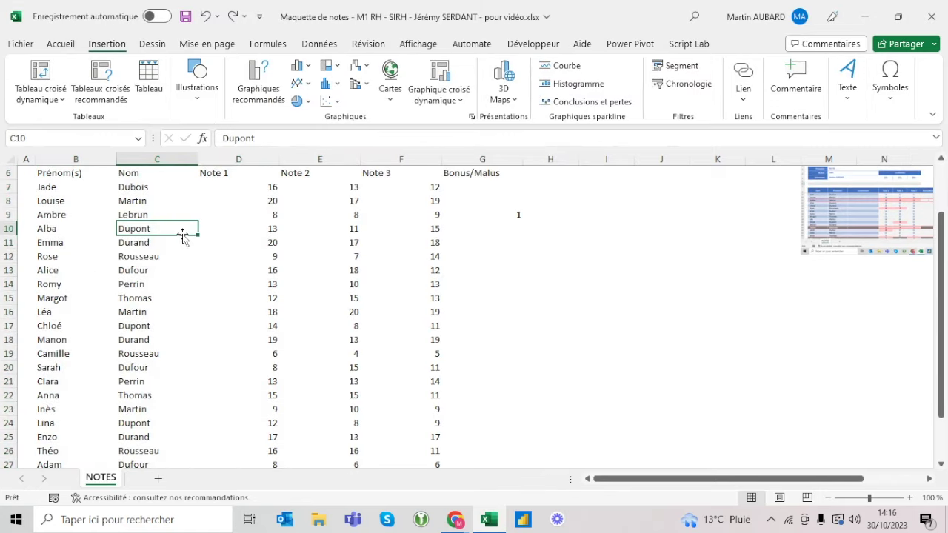
{"action": "scroll", "coordinate": [183, 235], "scroll_direction": "up", "scroll_amount": 2}
{"action": "left_click", "coordinate": [362, 340]}
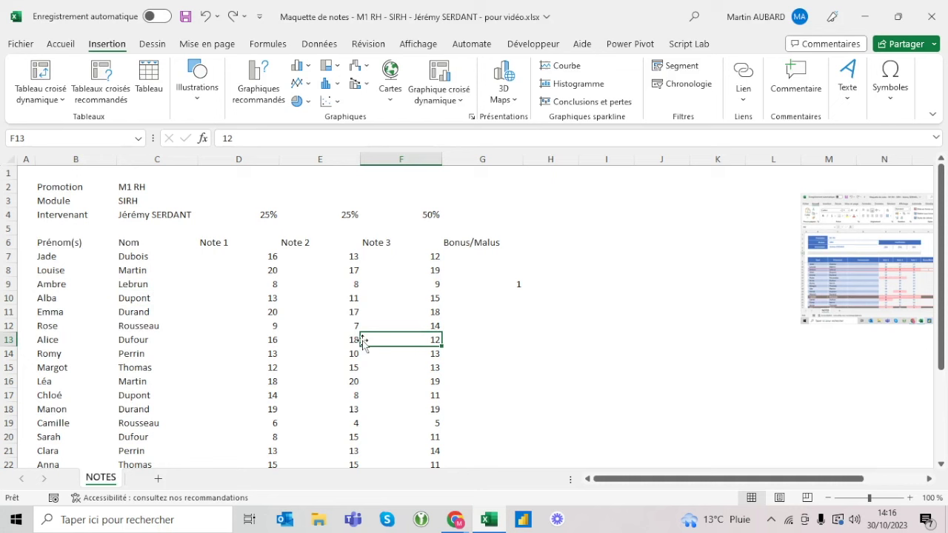
{"action": "key", "text": "ctrl+a"}
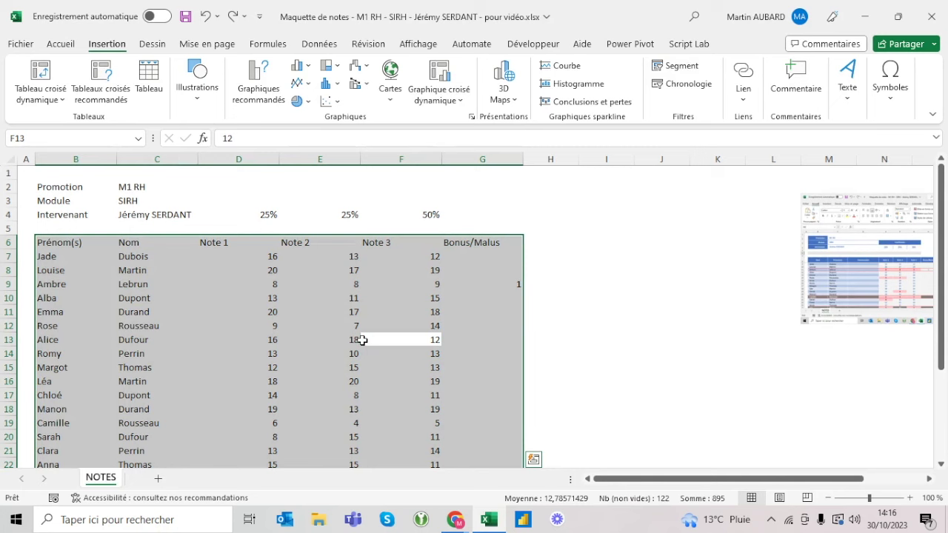
{"action": "left_click", "coordinate": [313, 331]}
{"action": "key", "text": "ctrl+a"}
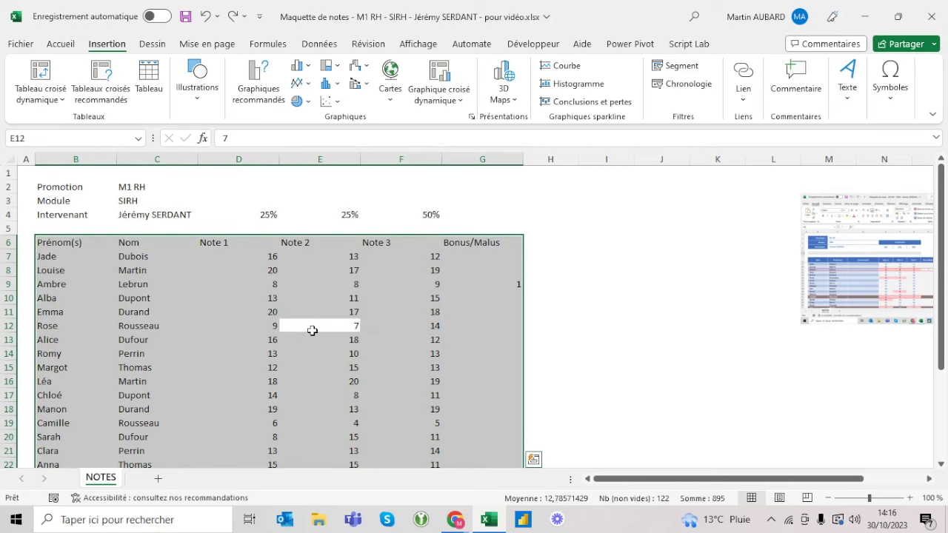
{"action": "key", "text": "ctrl+t"}
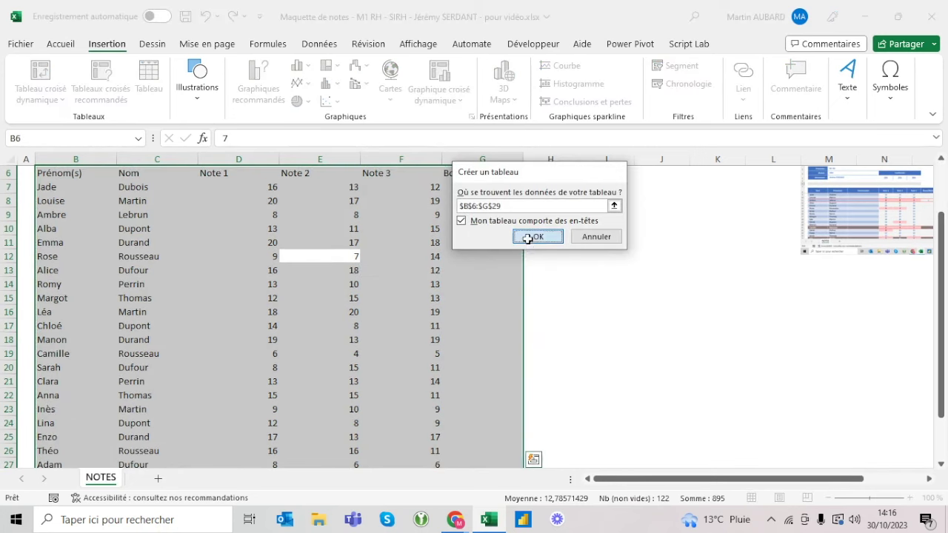
{"action": "left_click", "coordinate": [527, 238]}
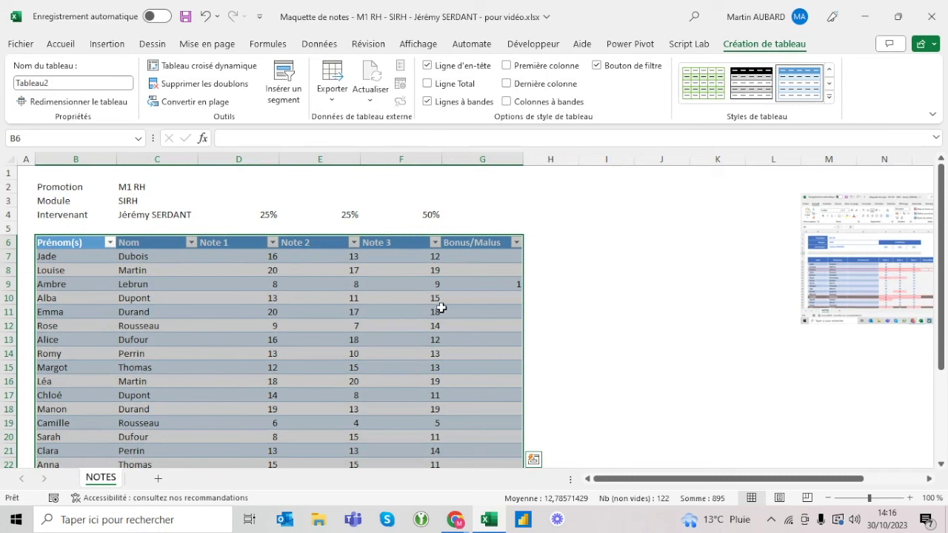
- Add a Note header in H6 and make a first attempt at a MOYENNE formula
{"action": "left_click", "coordinate": [536, 241]}
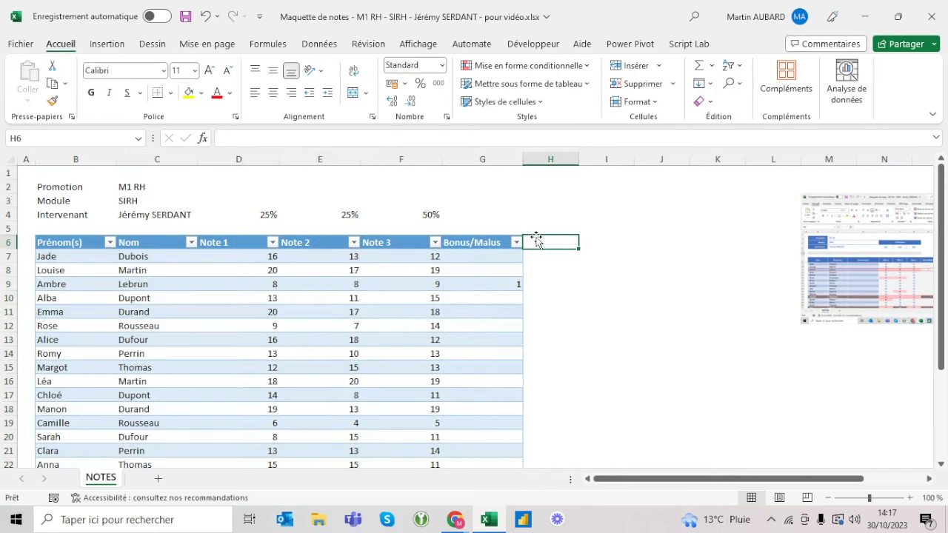
{"action": "type", "text": "Note"}
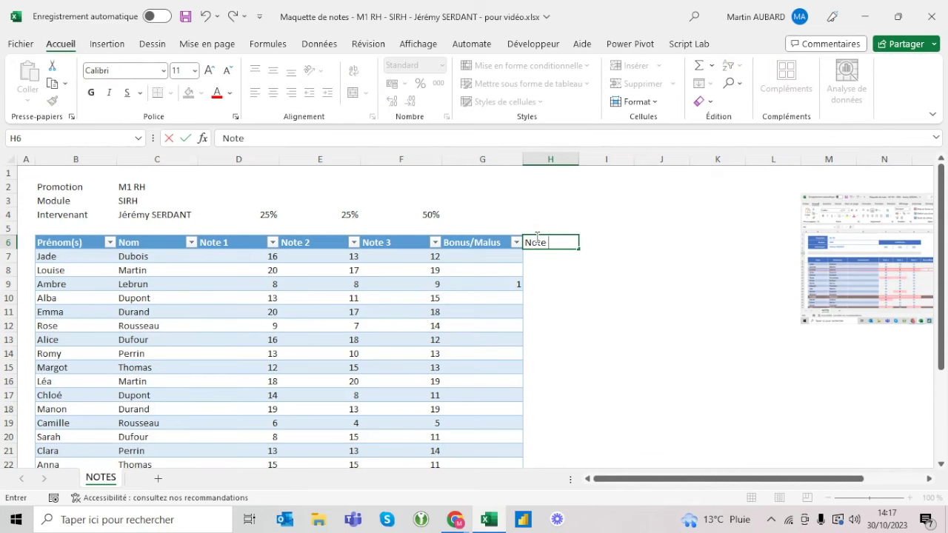
{"action": "key", "text": "Return"}
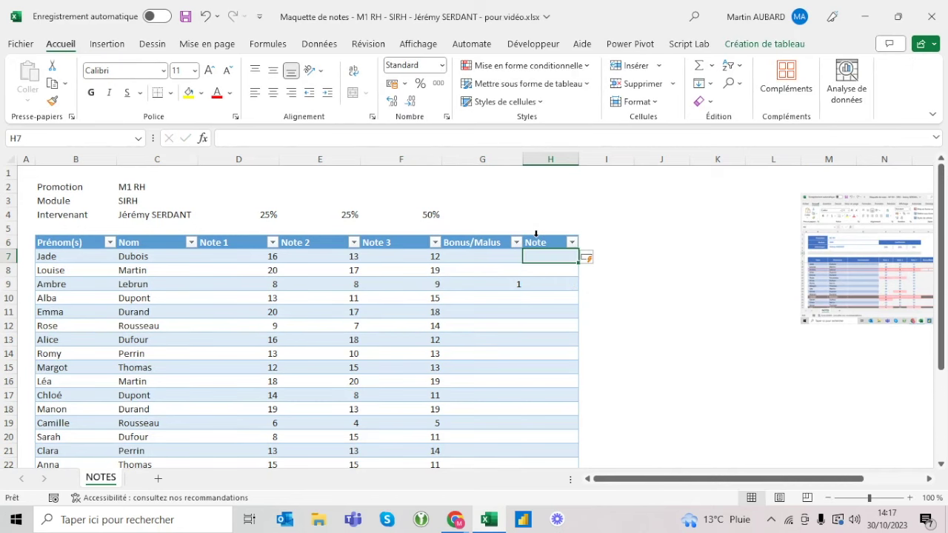
{"action": "type", "text": "=moyenne("}
{"action": "key", "text": "Left"}
{"action": "key", "text": "Left"}
{"action": "key", "text": "Left"}
{"action": "key", "text": "Left"}
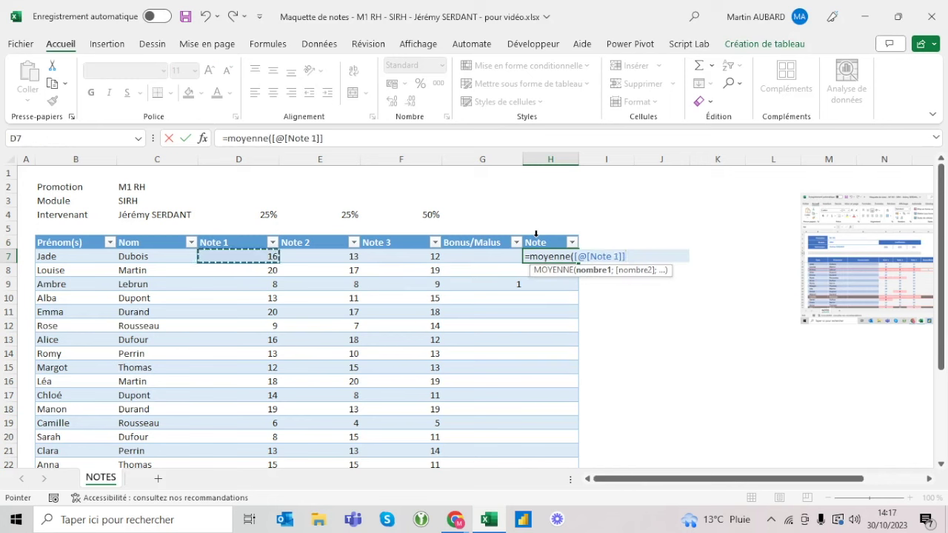
{"action": "key", "text": "shift+Right"}
{"action": "key", "text": "shift+Right"}
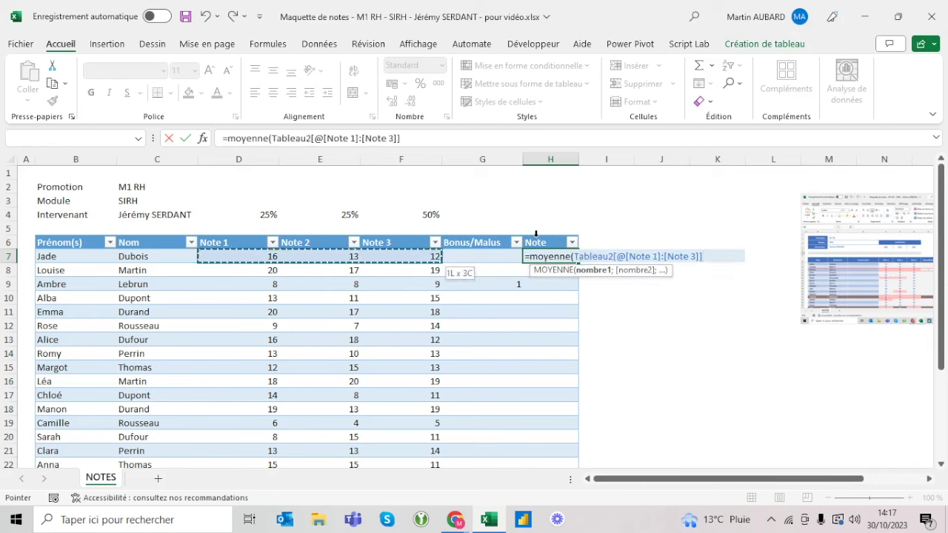
{"action": "type", "text": ")"}
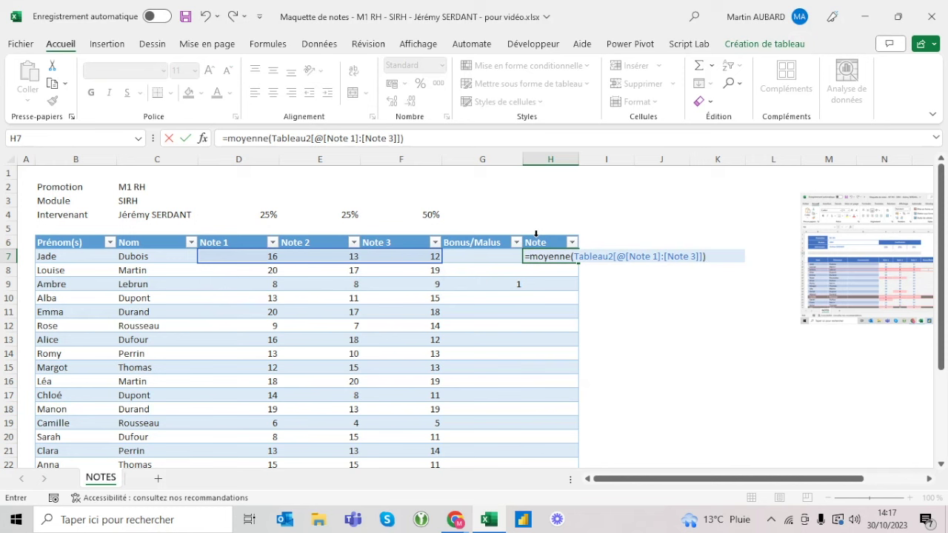
{"action": "key", "text": "Return"}
- Enter =MOYENNE(D7:F7) in H7 so the Note column auto-fills
{"action": "type", "text": "="}
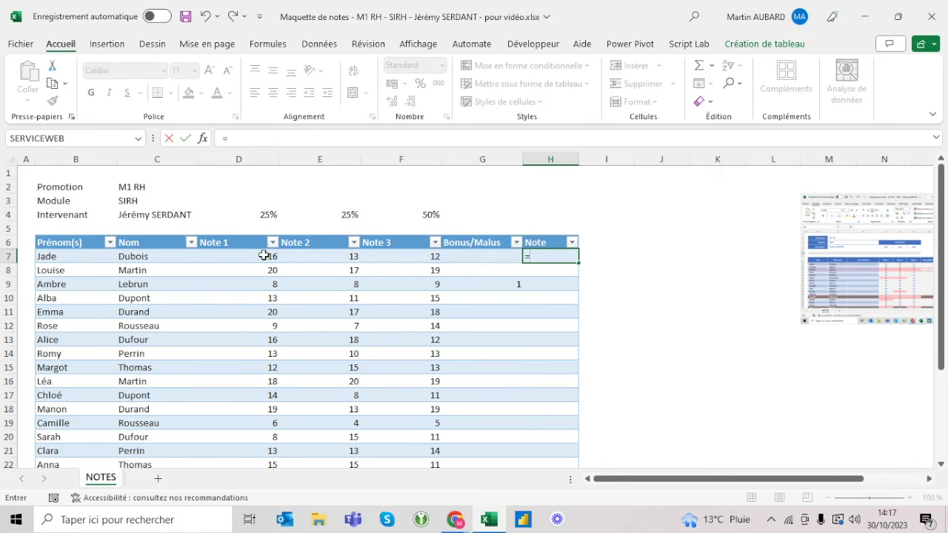
{"action": "type", "text": "moy"}
{"action": "key", "text": "Tab"}
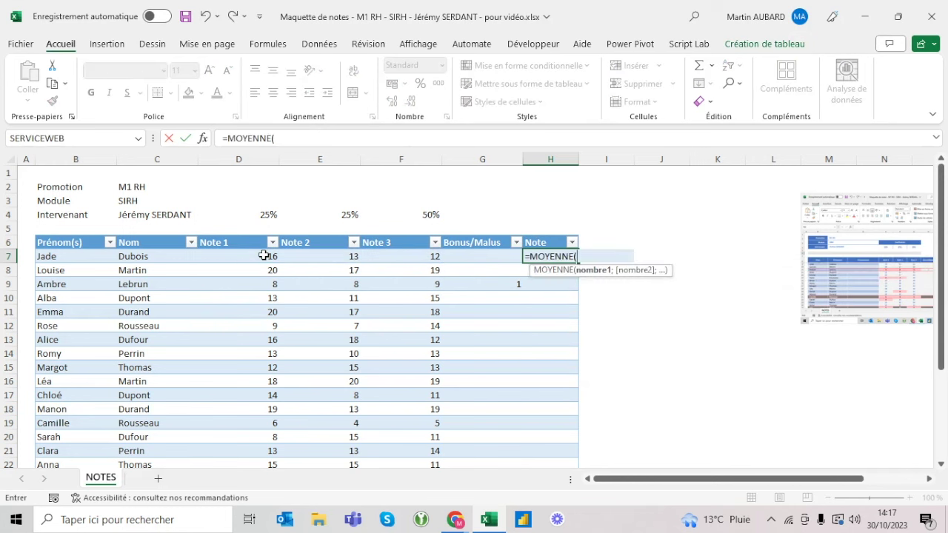
{"action": "left_click_drag", "start_coordinate": [247, 256], "coordinate": [427, 256]}
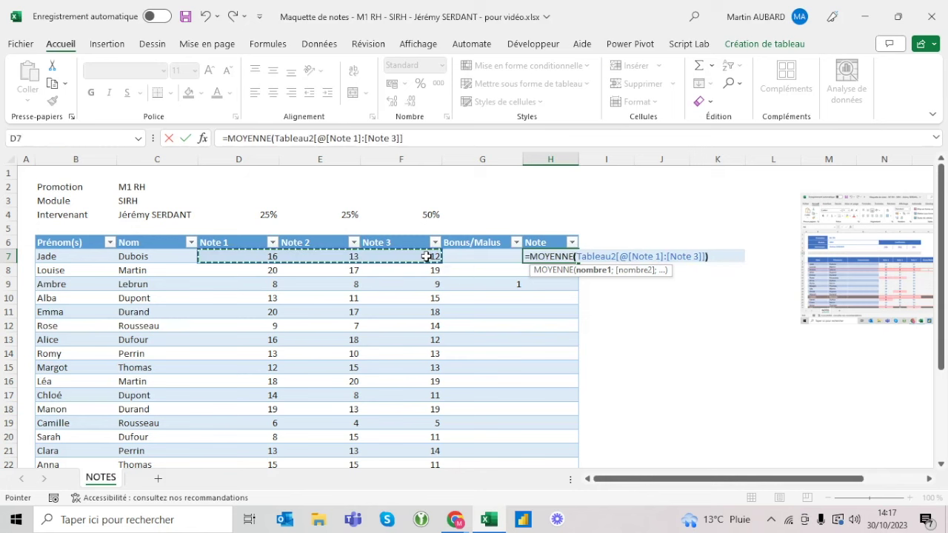
{"action": "key", "text": "Return"}
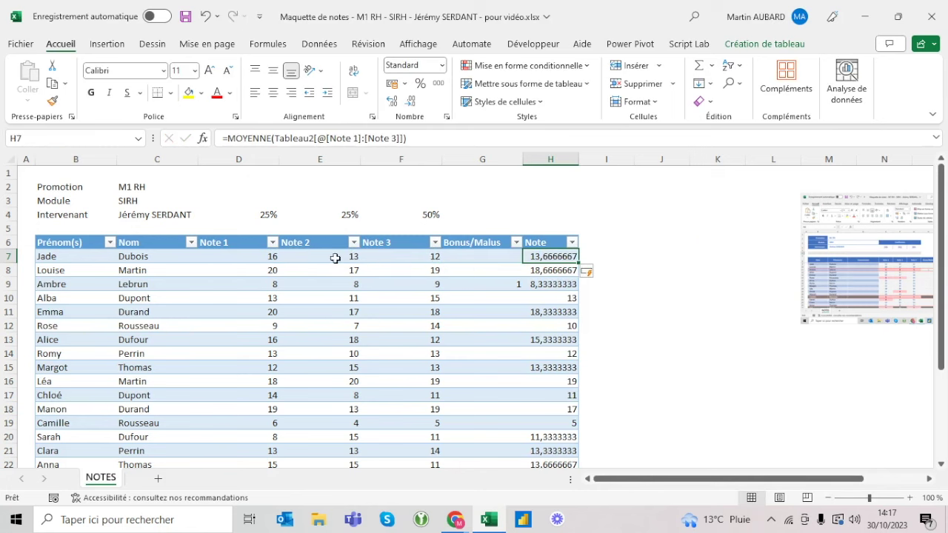
- Check the averages in H8 and H7 against Jade's grades D7:F7
{"action": "left_click", "coordinate": [555, 266]}
{"action": "double_click", "coordinate": [555, 266]}
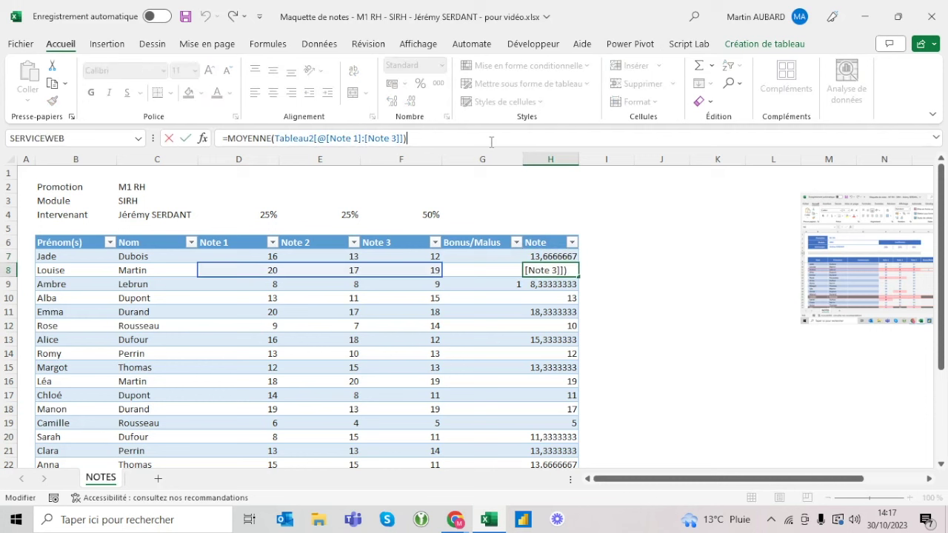
{"action": "key", "text": "Escape"}
{"action": "left_click", "coordinate": [570, 321]}
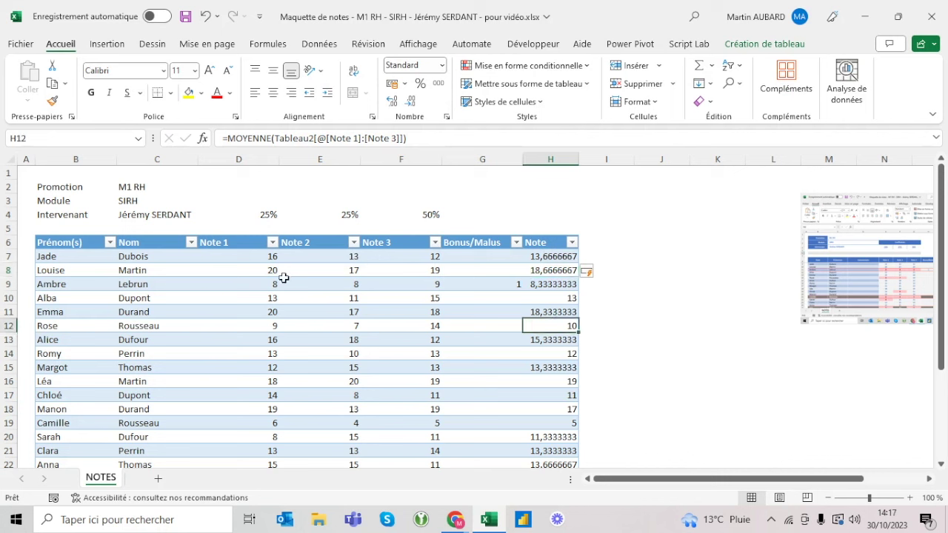
{"action": "left_click", "coordinate": [537, 256]}
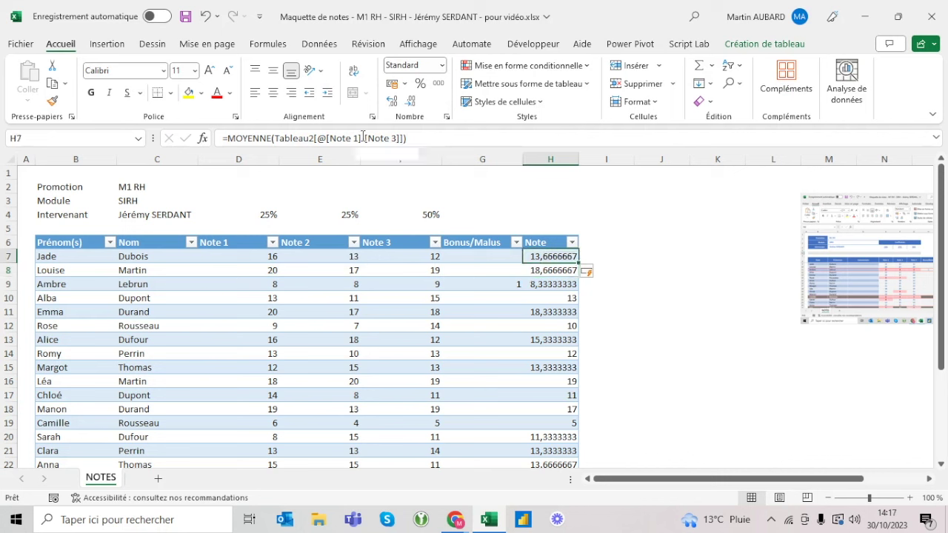
{"action": "left_click_drag", "start_coordinate": [256, 256], "coordinate": [387, 257]}
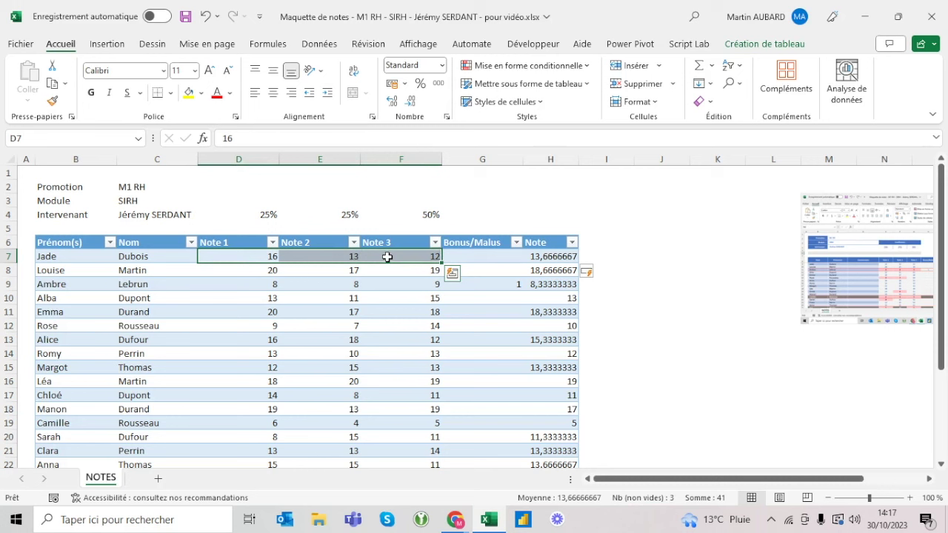
{"action": "left_click", "coordinate": [558, 256]}
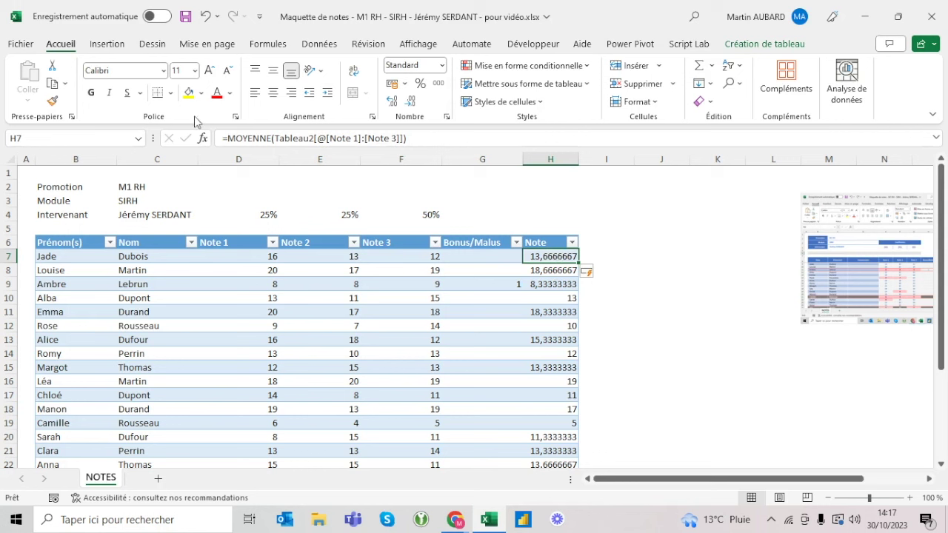
{"action": "left_click", "coordinate": [836, 270]}
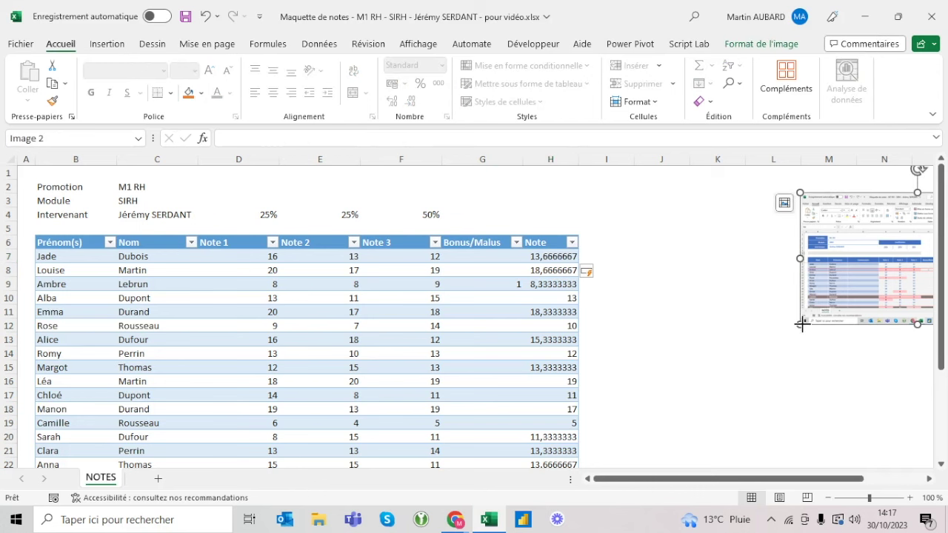
- Paste the screenshot onto new sheet Feuil1, enlarge it to about column J, and return to NOTES
{"action": "left_click", "coordinate": [158, 478]}
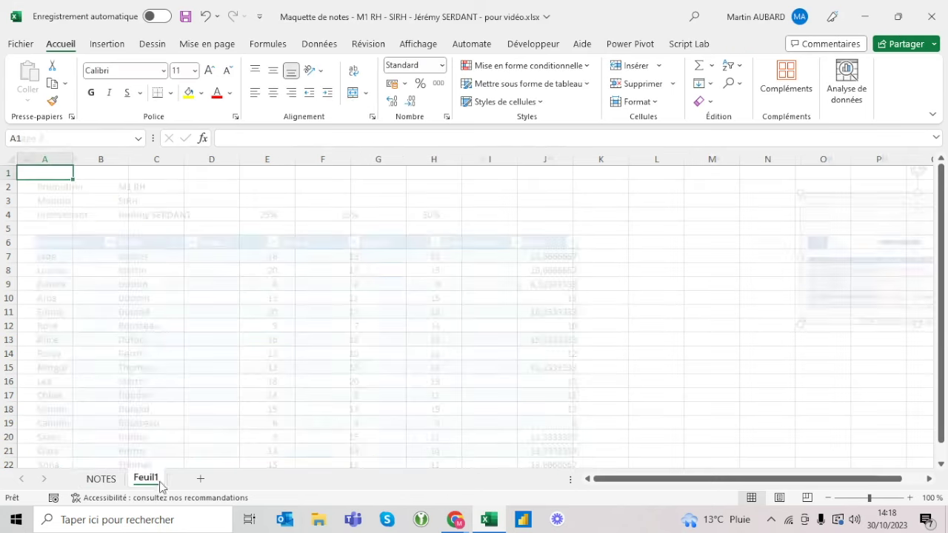
{"action": "left_click", "coordinate": [95, 478]}
{"action": "left_click", "coordinate": [844, 253]}
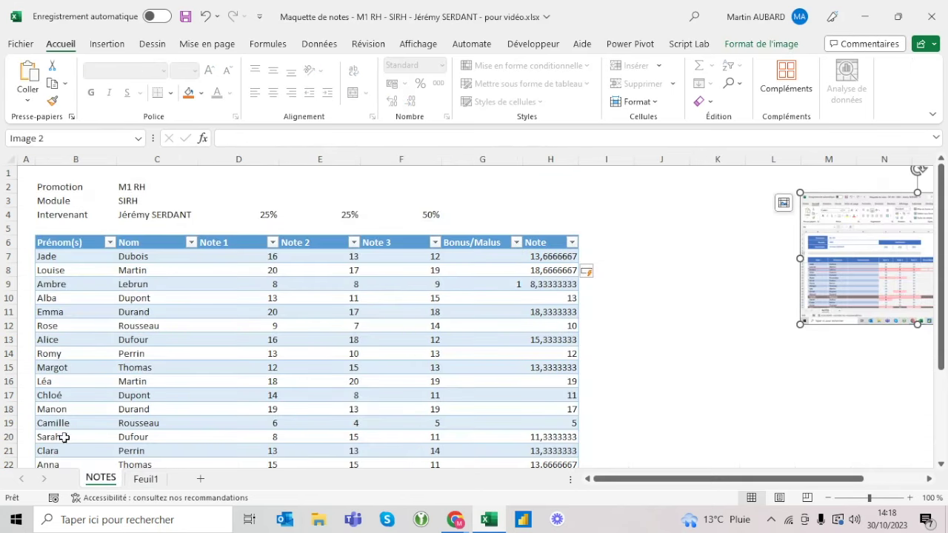
{"action": "left_click", "coordinate": [151, 478]}
{"action": "key", "text": "ctrl+v"}
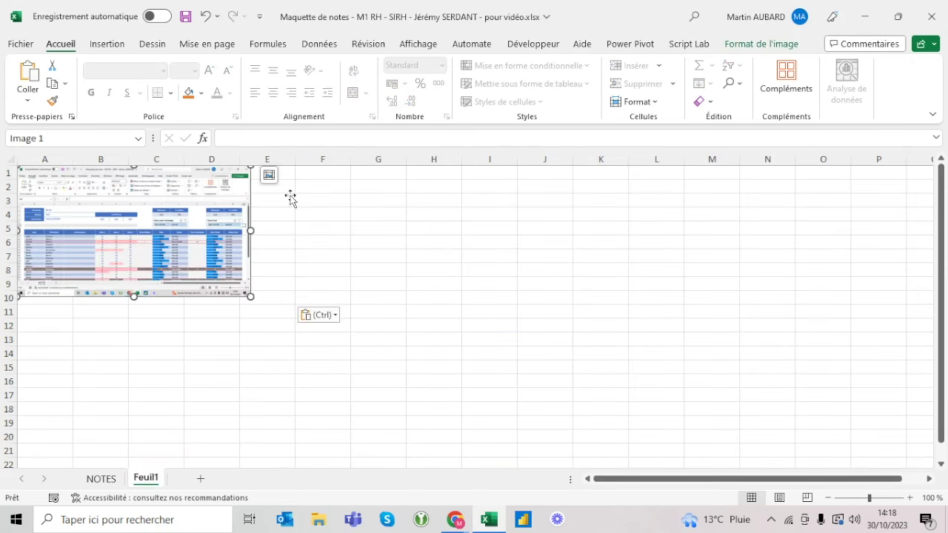
{"action": "mouse_move", "coordinate": [252, 294]}
{"action": "left_mouse_down"}
{"action": "mouse_move", "coordinate": [688, 439]}
{"action": "mouse_move", "coordinate": [626, 421]}
{"action": "left_mouse_up"}
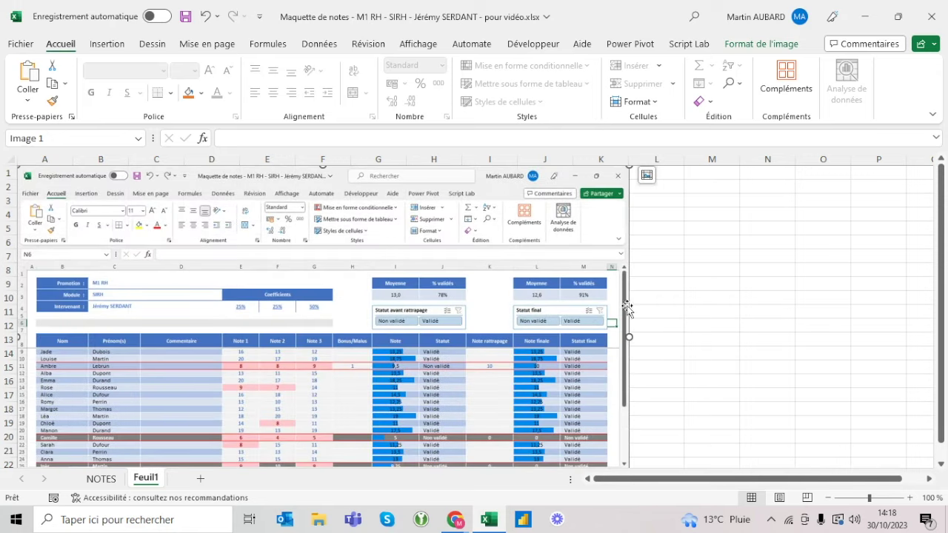
{"action": "left_click", "coordinate": [709, 298]}
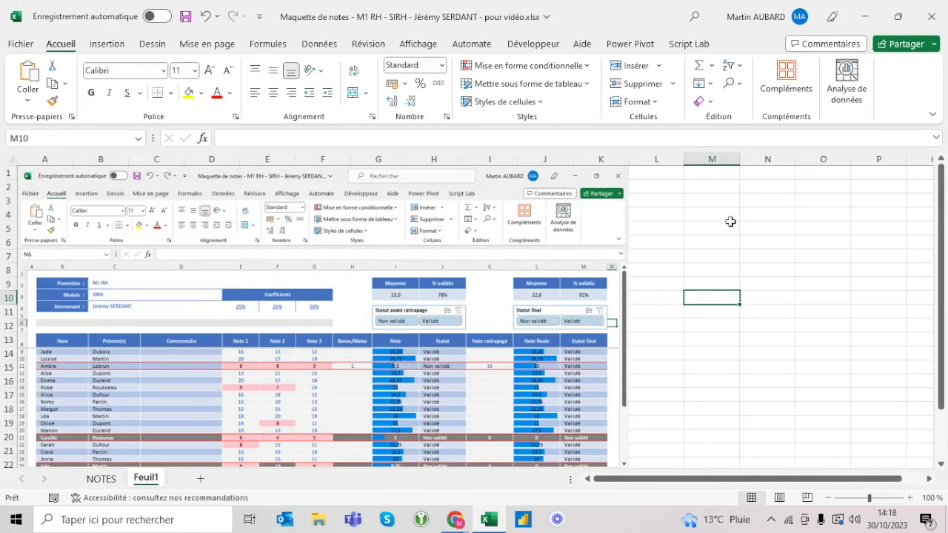
{"action": "left_click", "coordinate": [102, 479]}
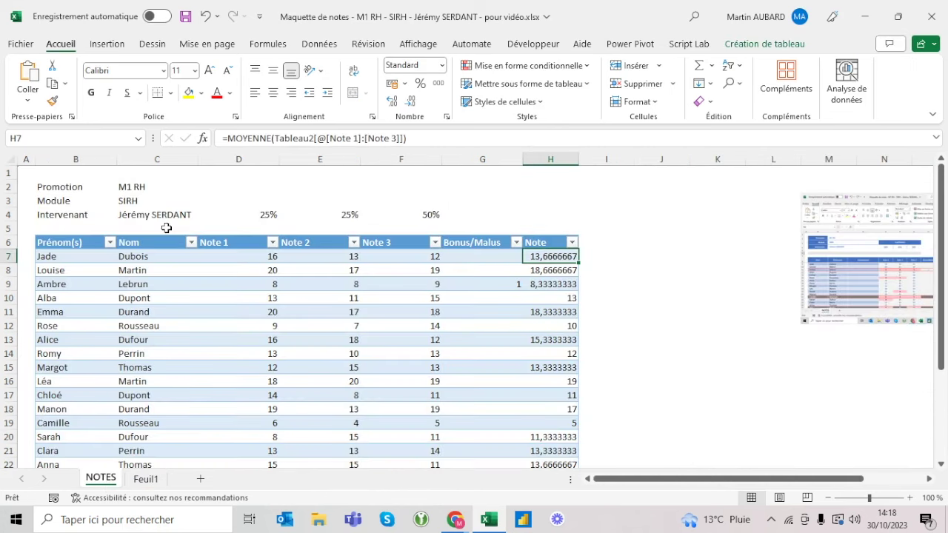
- Try inserting a column before Note 1, undo it, and reselect the Note 1 data
{"action": "left_click", "coordinate": [228, 158]}
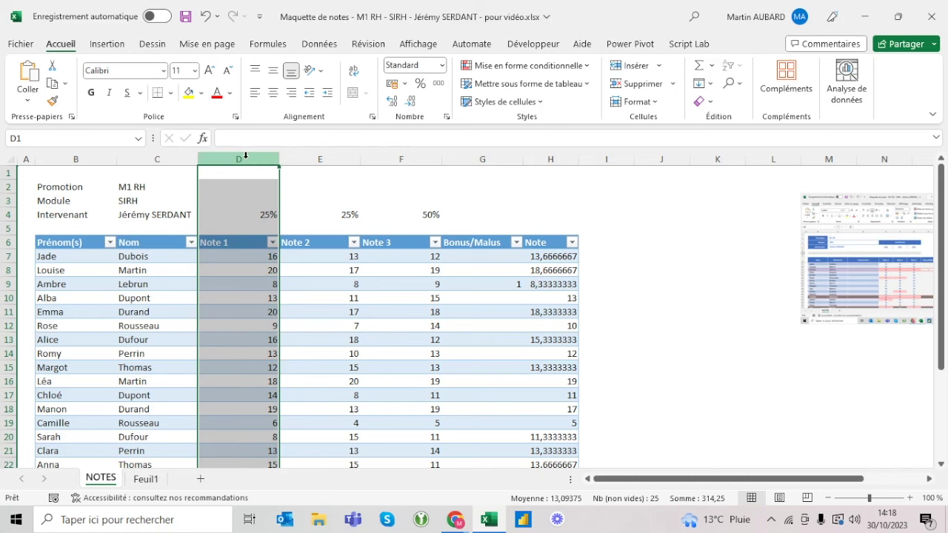
{"action": "key", "text": "ctrl+plus"}
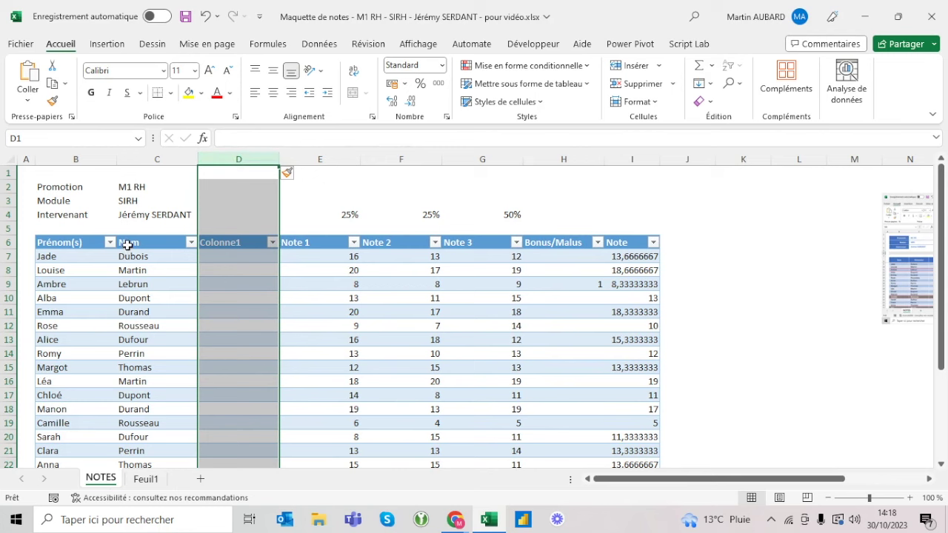
{"action": "left_click", "coordinate": [205, 15]}
{"action": "left_click", "coordinate": [251, 234]}
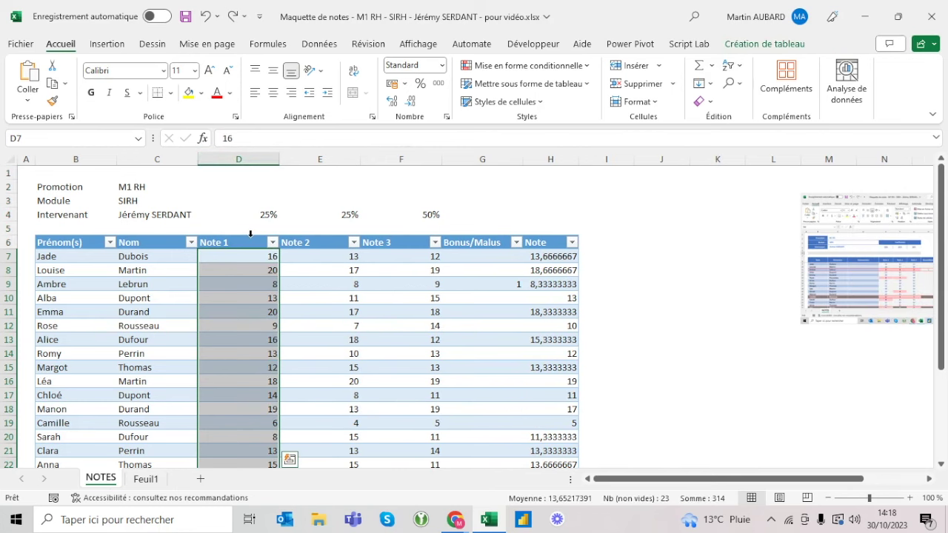
{"action": "left_click_drag", "start_coordinate": [232, 253], "coordinate": [237, 326]}
{"action": "left_click", "coordinate": [232, 253]}
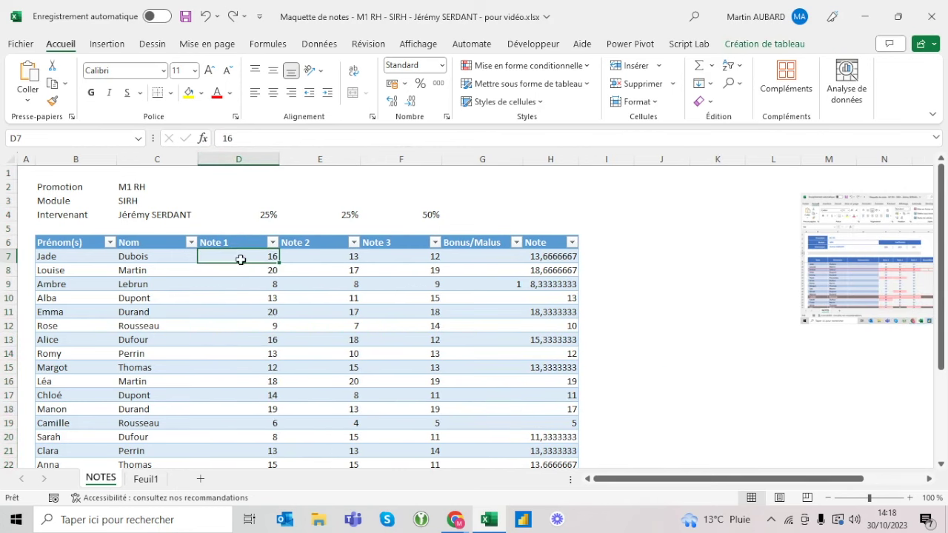
{"action": "left_click", "coordinate": [245, 326]}
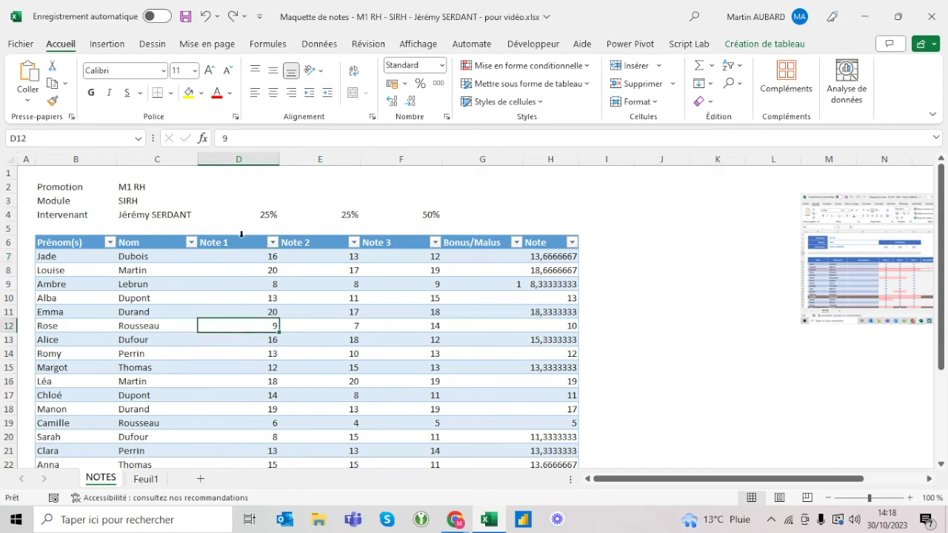
{"action": "left_click", "coordinate": [247, 237]}
{"action": "left_click", "coordinate": [434, 197]}
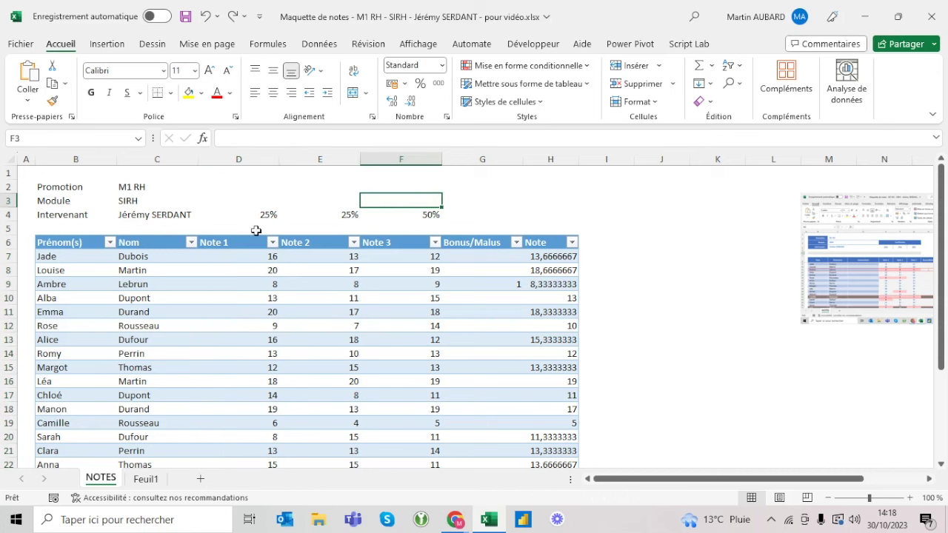
{"action": "left_click", "coordinate": [237, 158]}
{"action": "left_click", "coordinate": [238, 215]}
{"action": "left_click", "coordinate": [248, 197]}
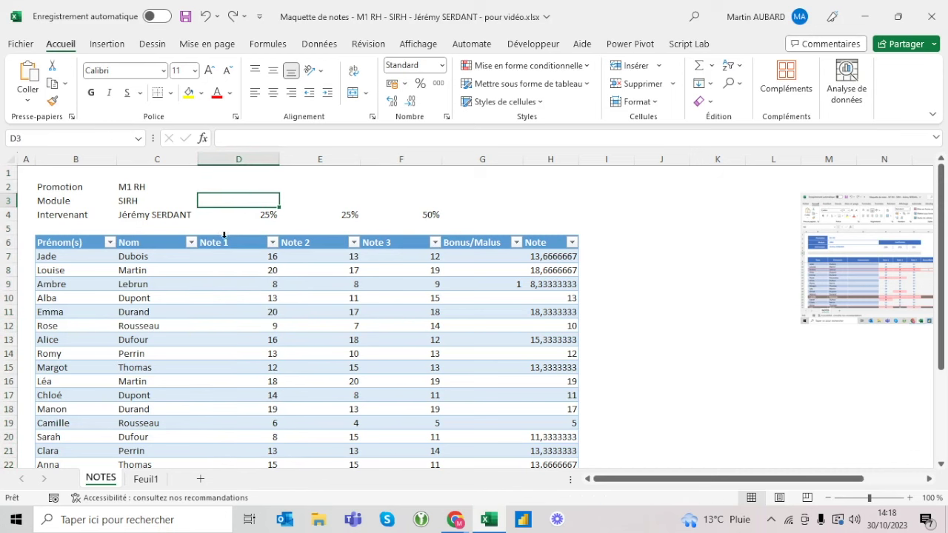
- Insert a table column before Note 1 and name it Commentaire
{"action": "left_click", "coordinate": [218, 235]}
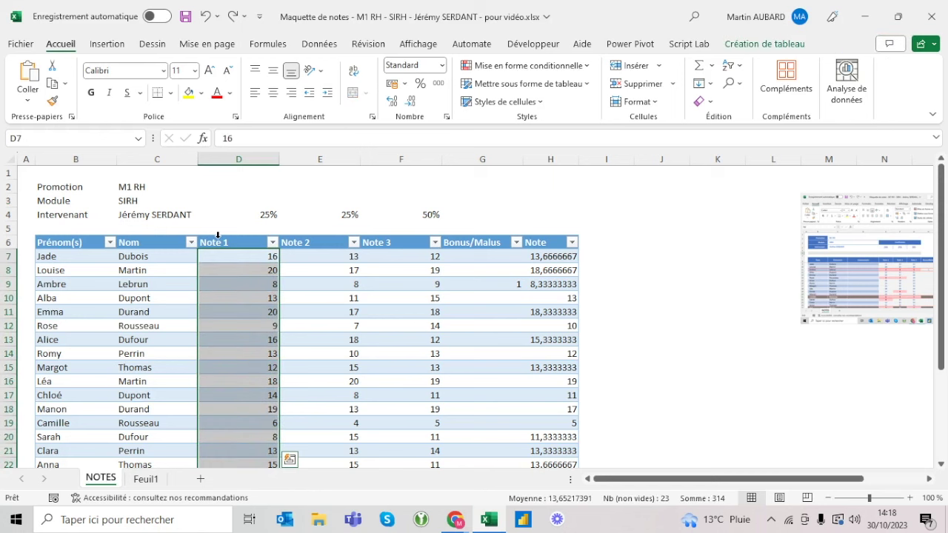
{"action": "key", "text": "ctrl+plus"}
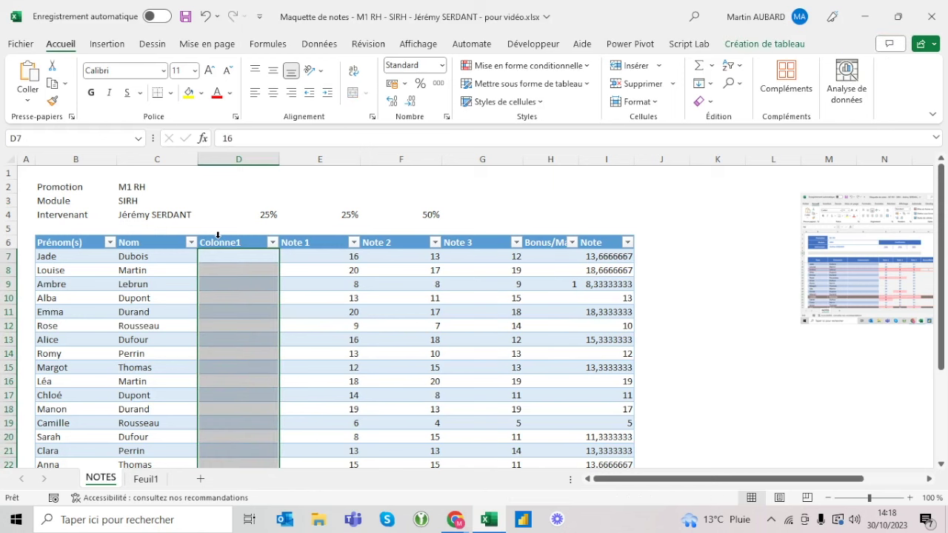
{"action": "left_click", "coordinate": [218, 242]}
{"action": "type", "text": "Commentaire"}
{"action": "key", "text": "Return"}
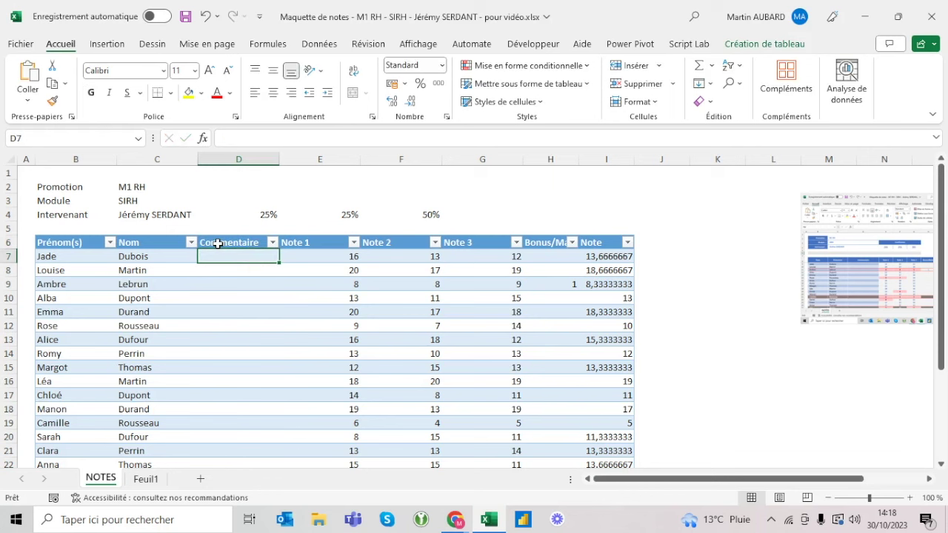
- Review the headers from Commentaire across Note 1 to Bonus/Malus
{"action": "key", "text": "Left"}
{"action": "key", "text": "Left"}
{"action": "key", "text": "Right"}
{"action": "key", "text": "Right"}
{"action": "key", "text": "Up"}
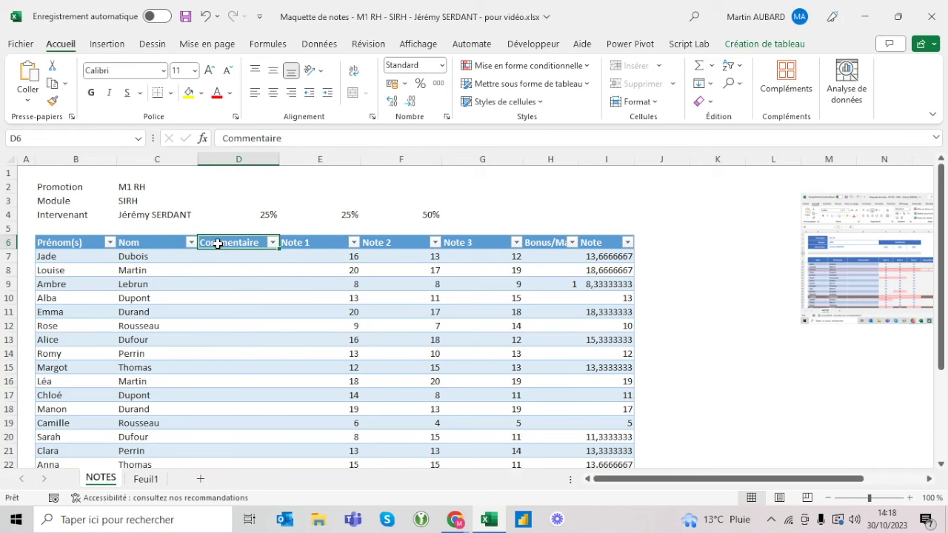
{"action": "key", "text": "Right"}
{"action": "key", "text": "Down"}
{"action": "key", "text": "Up"}
{"action": "key", "text": "Right"}
{"action": "key", "text": "Right"}
{"action": "key", "text": "Right"}
{"action": "key", "text": "Left"}
{"action": "key", "text": "Left"}
{"action": "key", "text": "Left"}
{"action": "key", "text": "Right"}
{"action": "key", "text": "Right"}
{"action": "key", "text": "Right"}
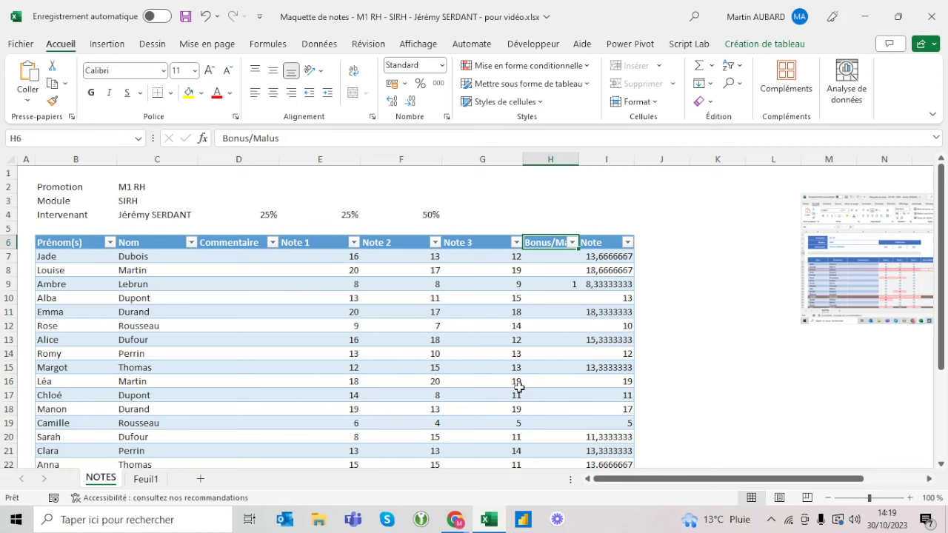
{"action": "left_click", "coordinate": [75, 186]}
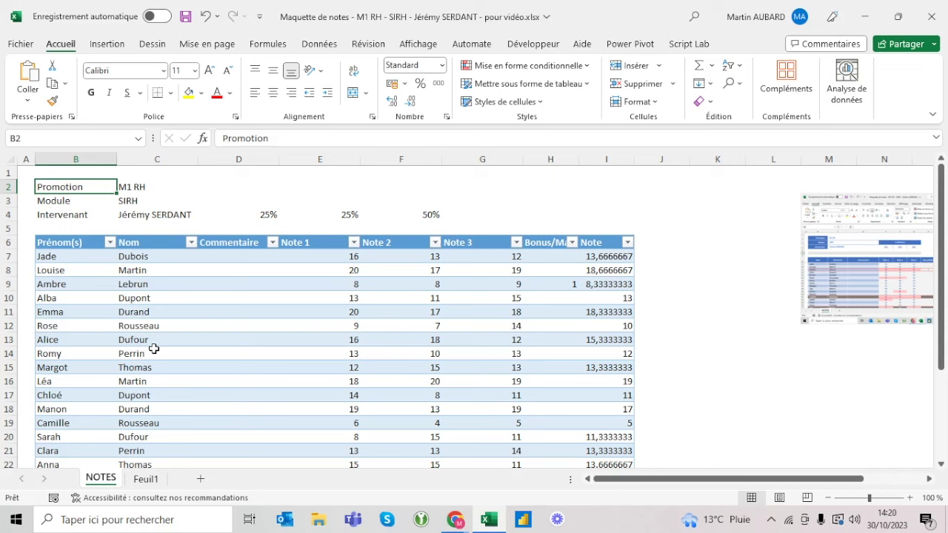
- Check the Feuil1 screenshot sheet, then go back to the NOTES grade table
{"action": "left_click", "coordinate": [146, 479]}
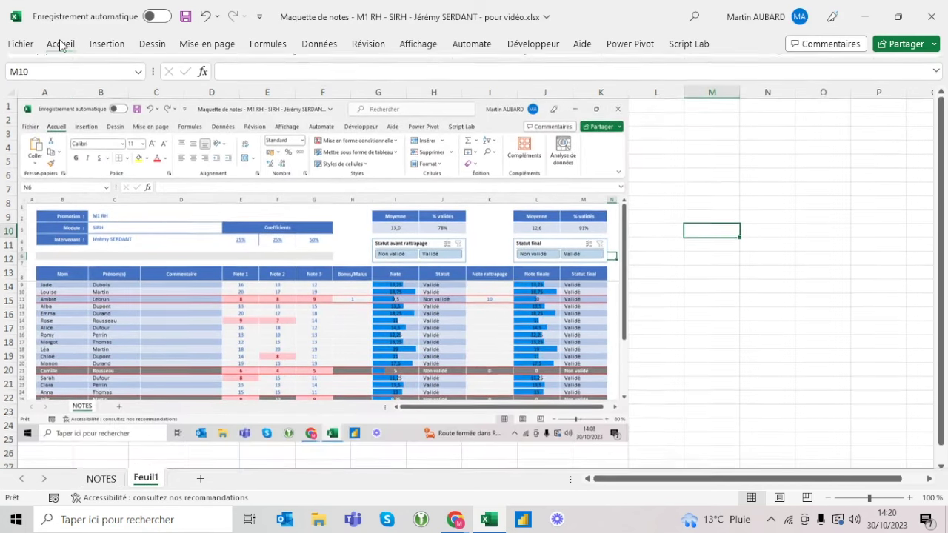
{"action": "double_click", "coordinate": [61, 43]}
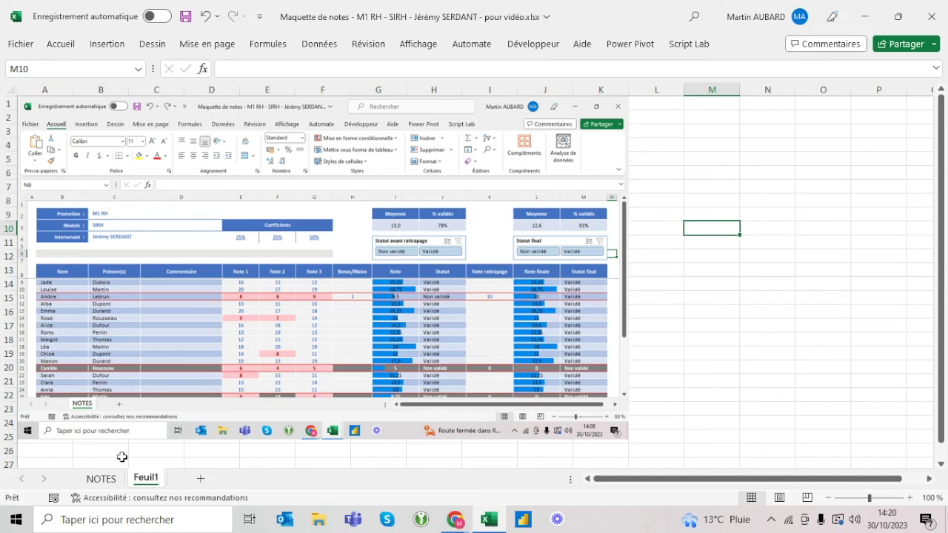
{"action": "left_click", "coordinate": [109, 485]}
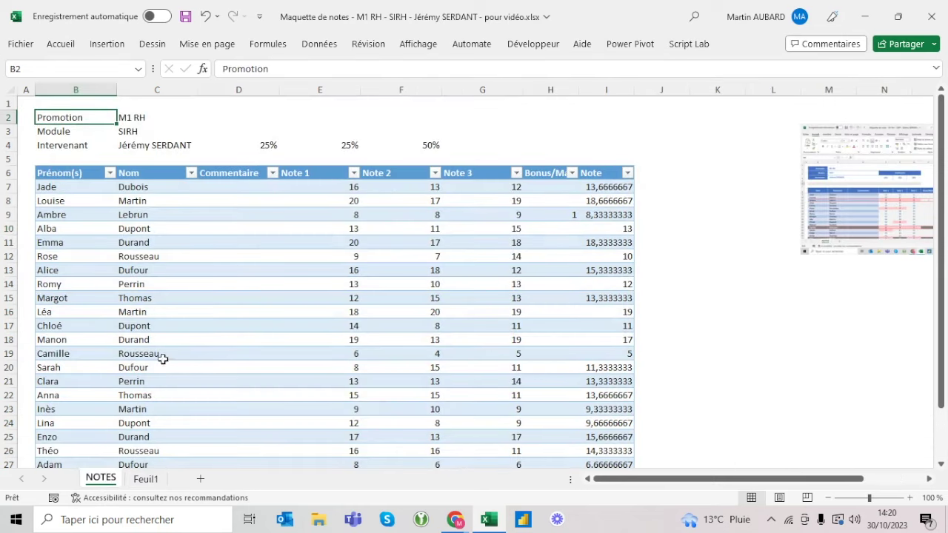
- Give the B2:B4 labels a blue fill, white text, right alignment and a slight indent
{"action": "left_click_drag", "start_coordinate": [85, 119], "coordinate": [83, 147]}
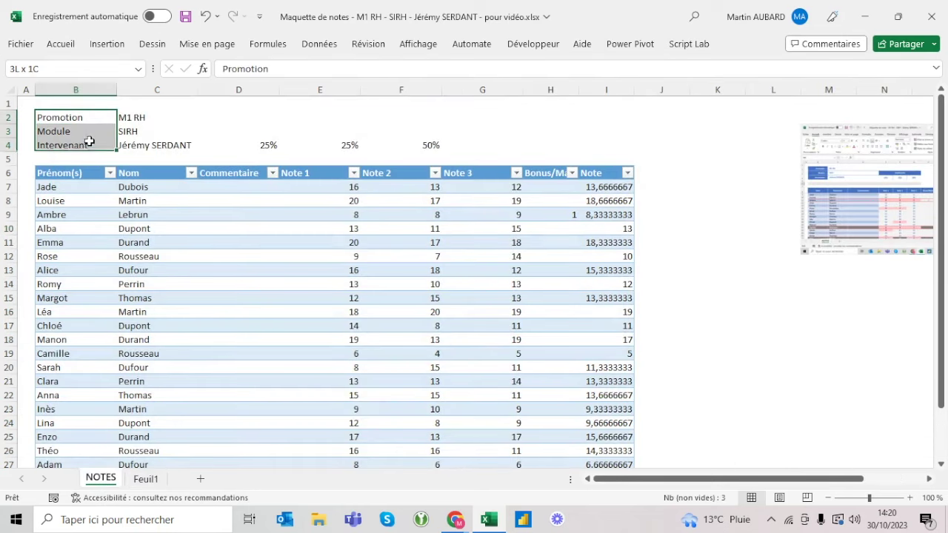
{"action": "left_click", "coordinate": [41, 173]}
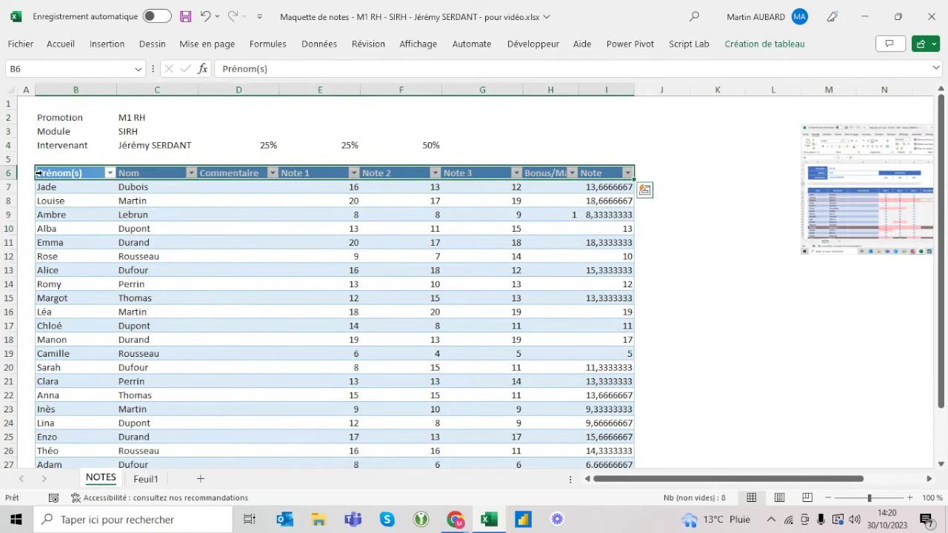
{"action": "left_click", "coordinate": [62, 46]}
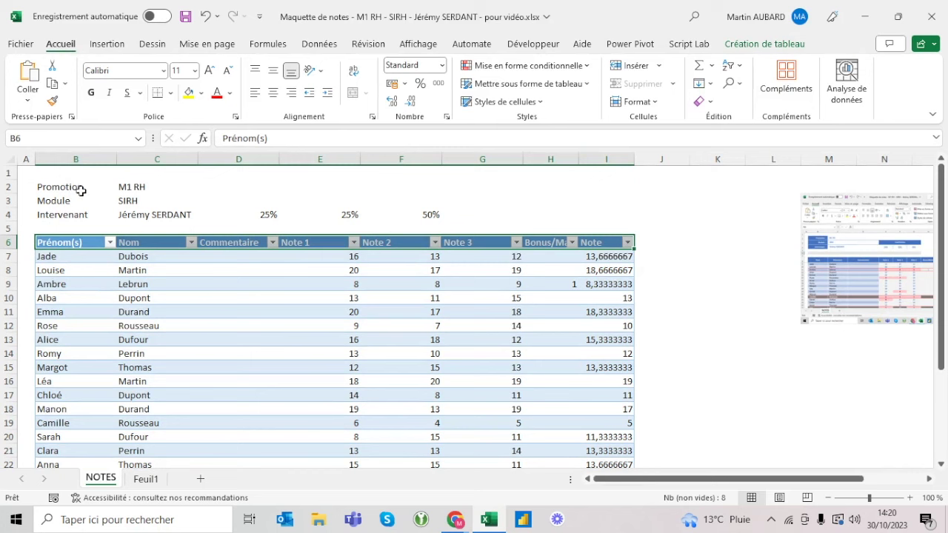
{"action": "left_click_drag", "start_coordinate": [65, 189], "coordinate": [74, 215]}
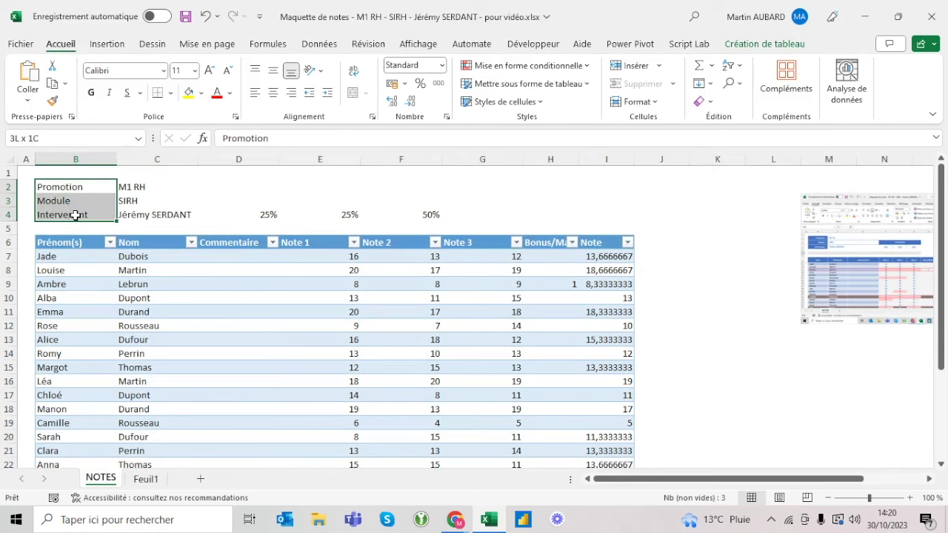
{"action": "left_click", "coordinate": [201, 92]}
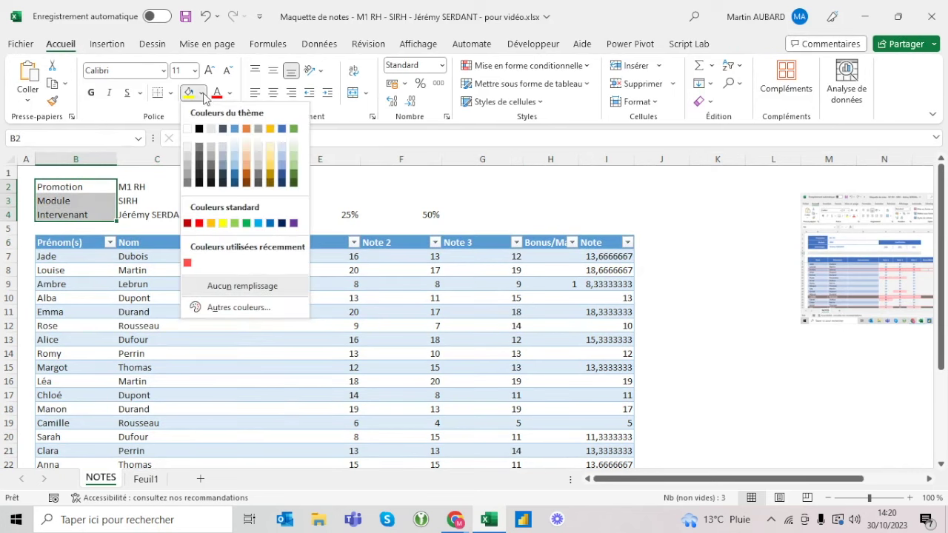
{"action": "left_click", "coordinate": [282, 130]}
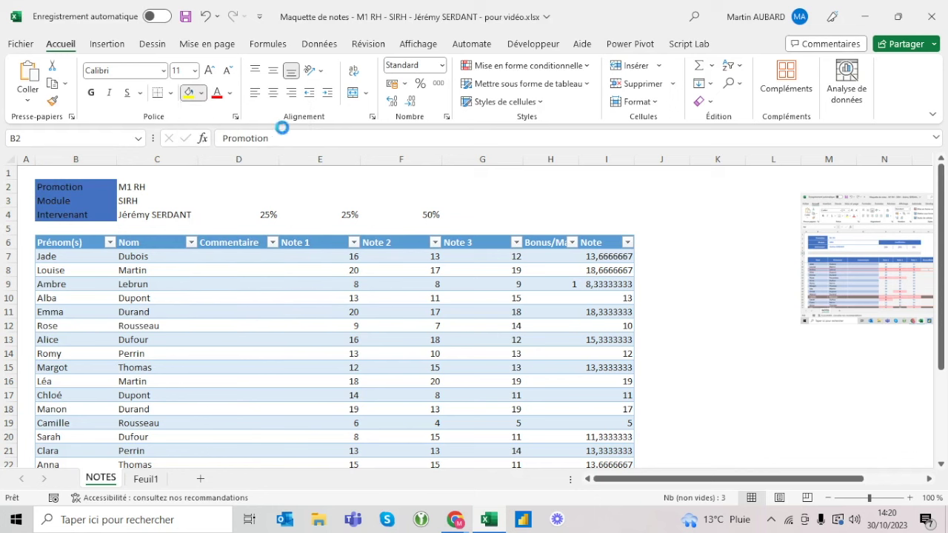
{"action": "left_click", "coordinate": [230, 93]}
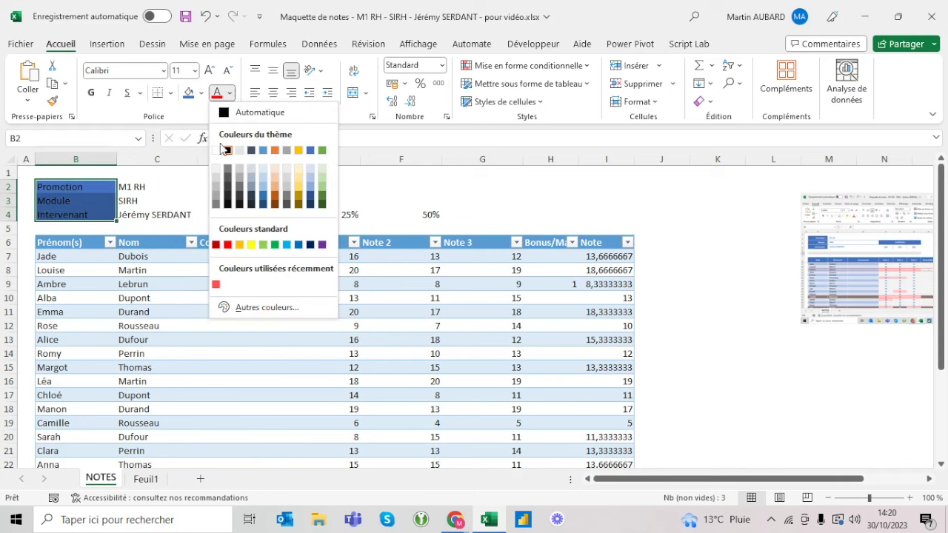
{"action": "left_click", "coordinate": [215, 150]}
{"action": "left_click", "coordinate": [292, 95]}
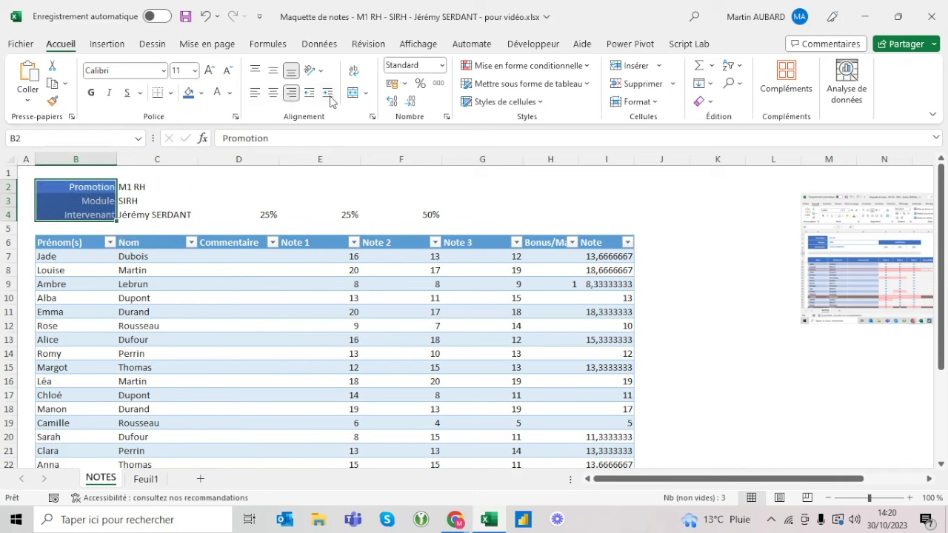
{"action": "left_click", "coordinate": [328, 95]}
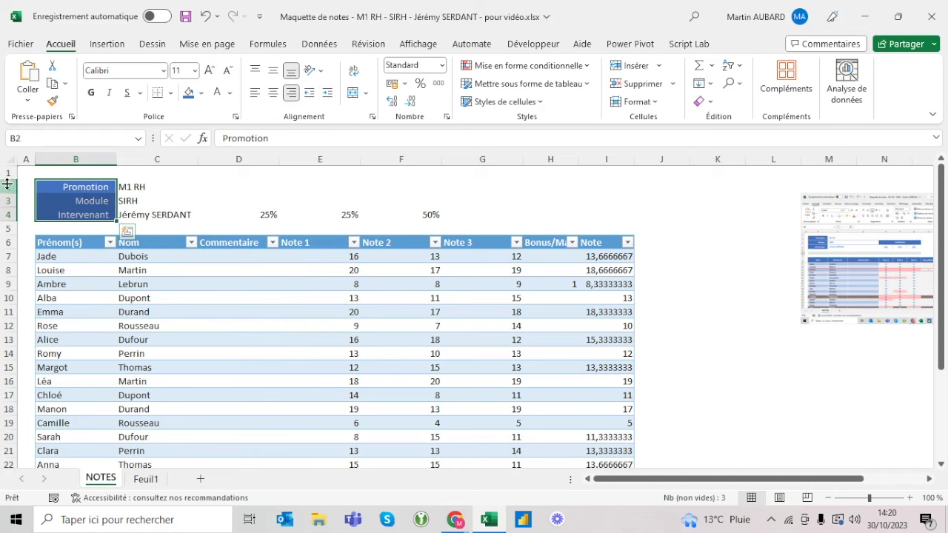
- Undo the accidental row 1 height change and select rows 2 to 4
{"action": "left_click_drag", "start_coordinate": [7, 180], "coordinate": [7, 190]}
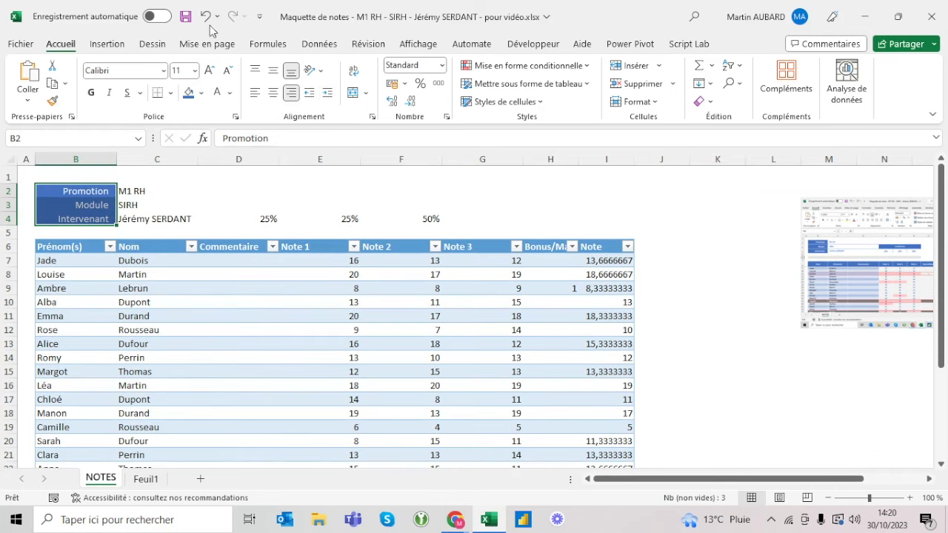
{"action": "left_click", "coordinate": [204, 16]}
{"action": "left_click_drag", "start_coordinate": [7, 187], "coordinate": [9, 215]}
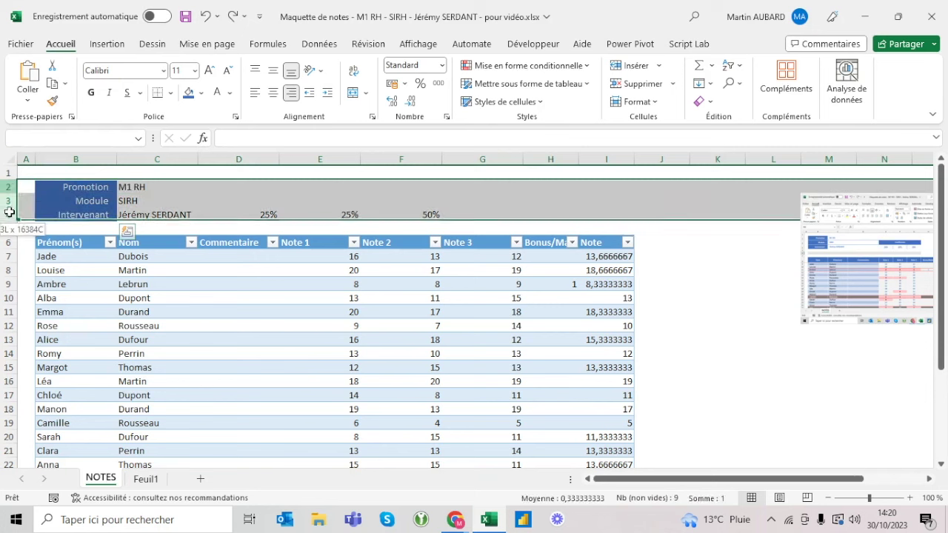
- Set rows 2–4 to a row height of 20 and centre B2:C4 horizontally
{"action": "right_click", "coordinate": [11, 218]}
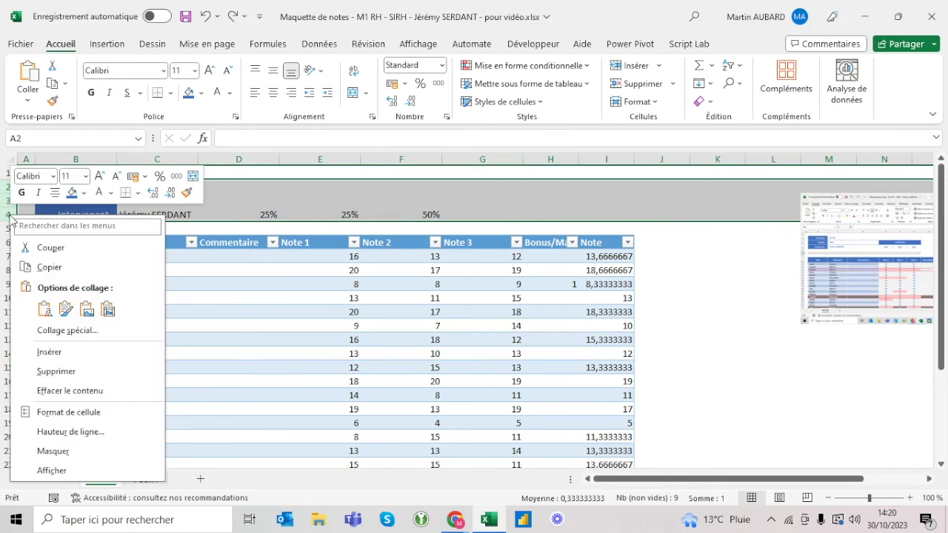
{"action": "left_click", "coordinate": [72, 432]}
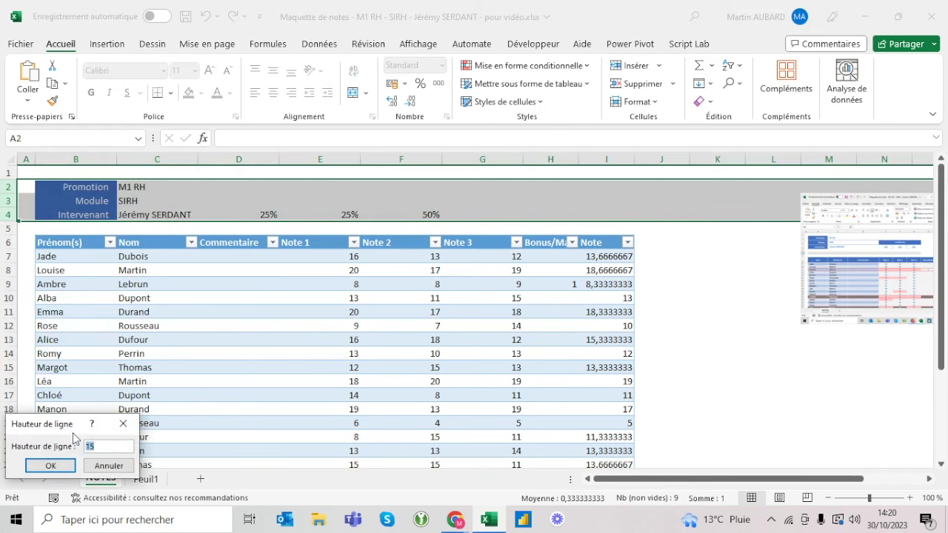
{"action": "type", "text": "5"}
{"action": "key", "text": "Return"}
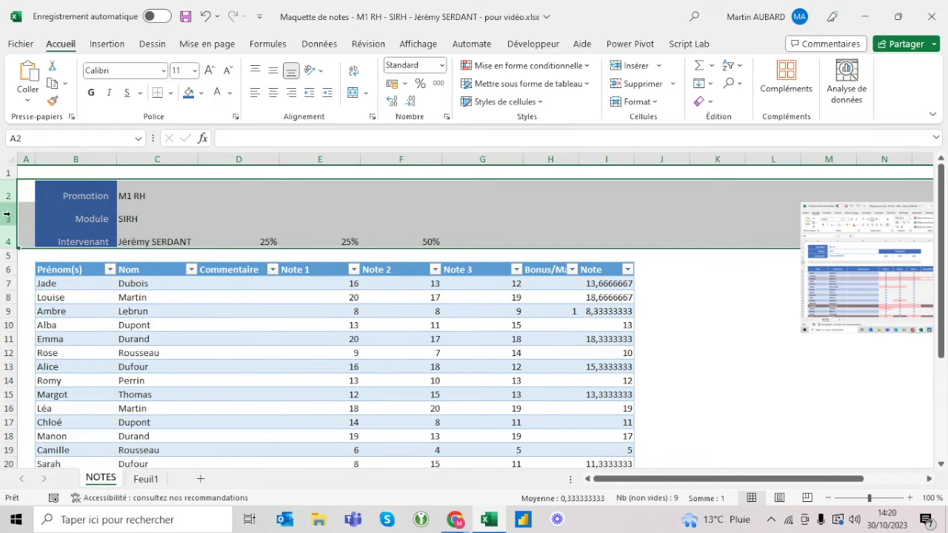
{"action": "right_click", "coordinate": [4, 214]}
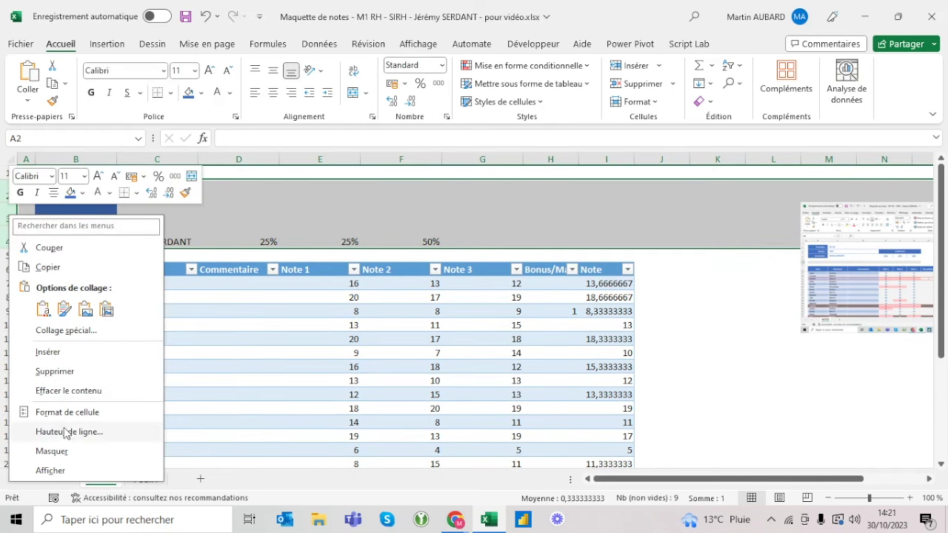
{"action": "left_click", "coordinate": [65, 432]}
{"action": "type", "text": "20"}
{"action": "key", "text": "Return"}
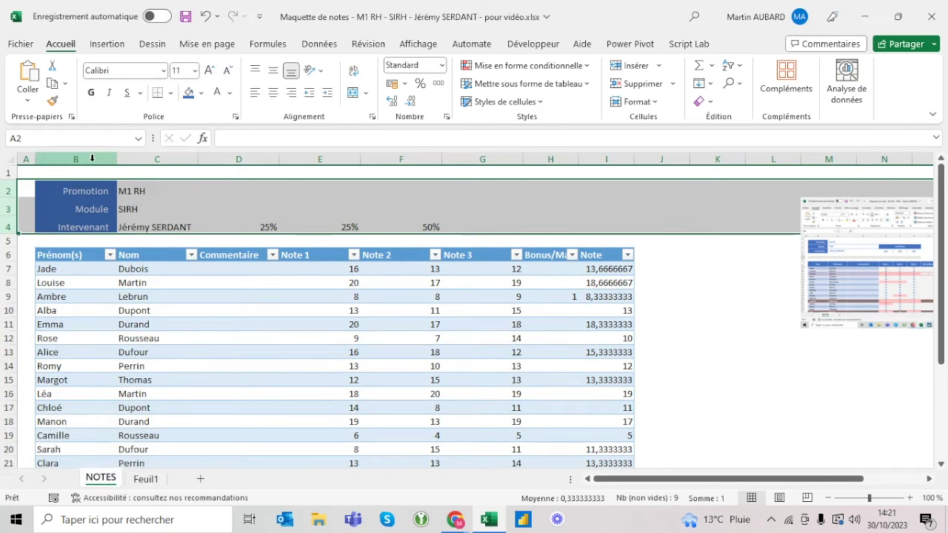
{"action": "left_click_drag", "start_coordinate": [95, 199], "coordinate": [128, 234]}
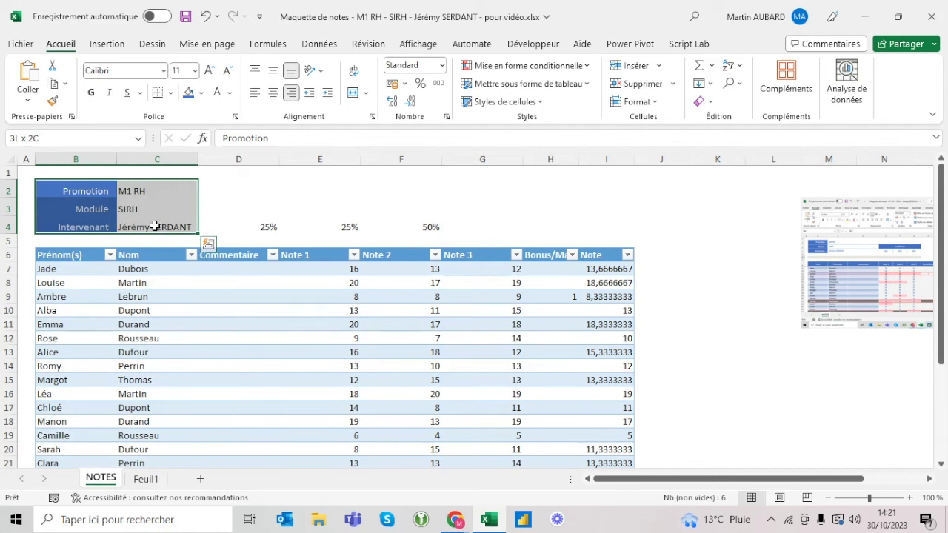
{"action": "left_click", "coordinate": [273, 93]}
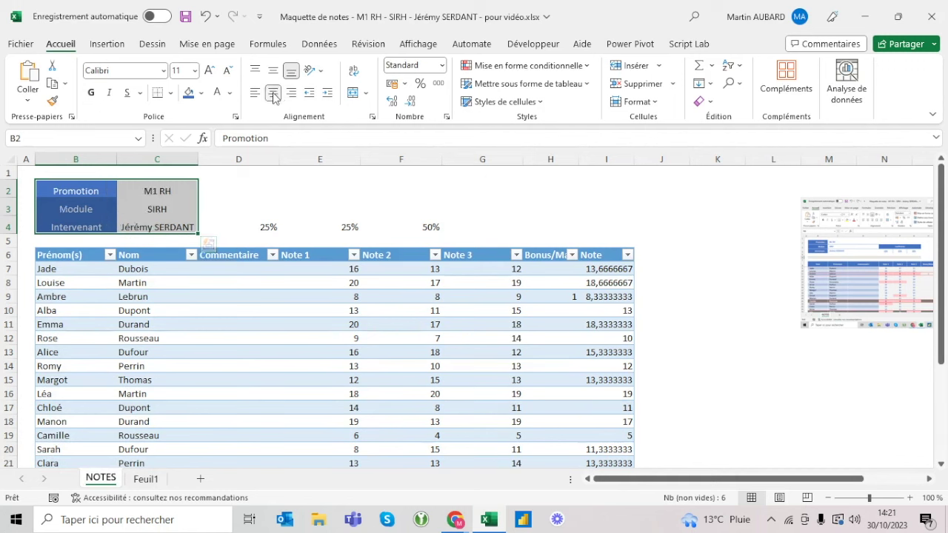
- Middle-align B2:C4 vertically, left-align it and add a slight indent
{"action": "left_click", "coordinate": [274, 70]}
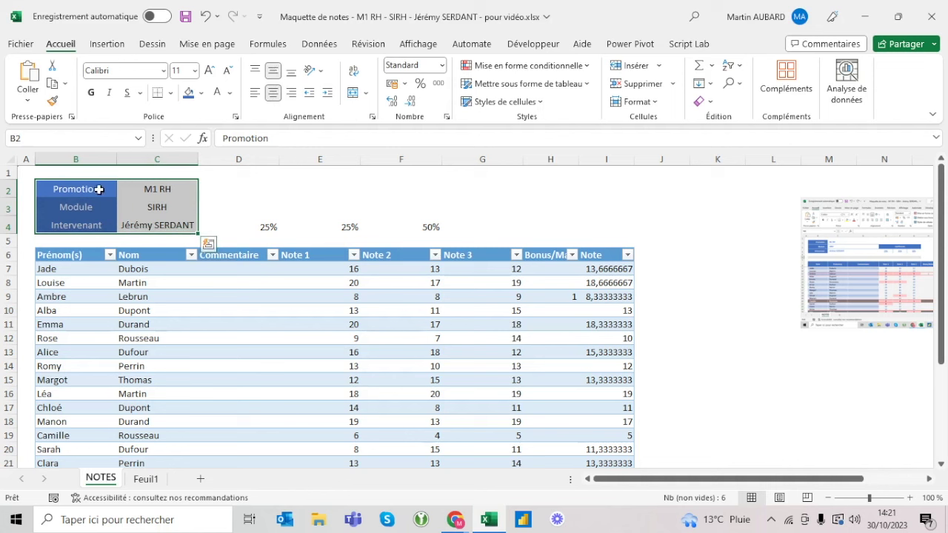
{"action": "left_click", "coordinate": [256, 92]}
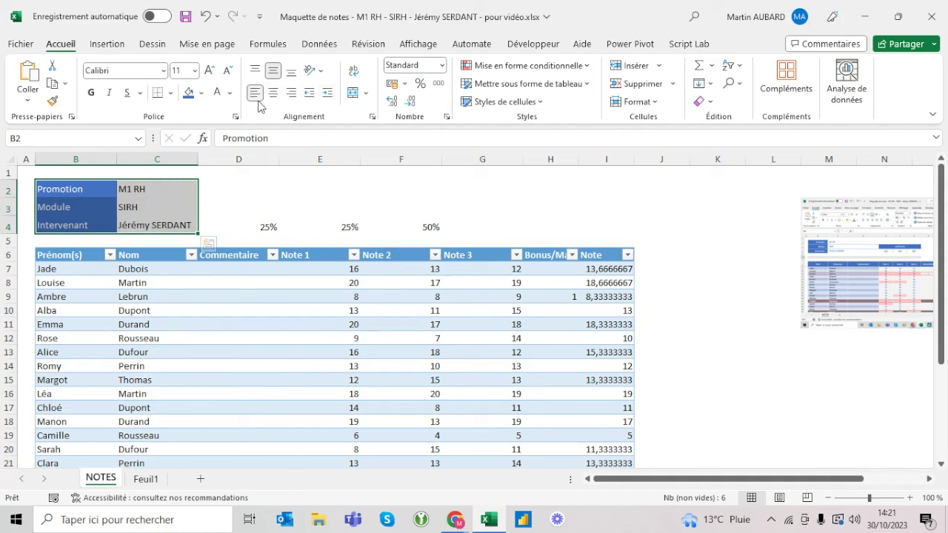
{"action": "left_click", "coordinate": [327, 92]}
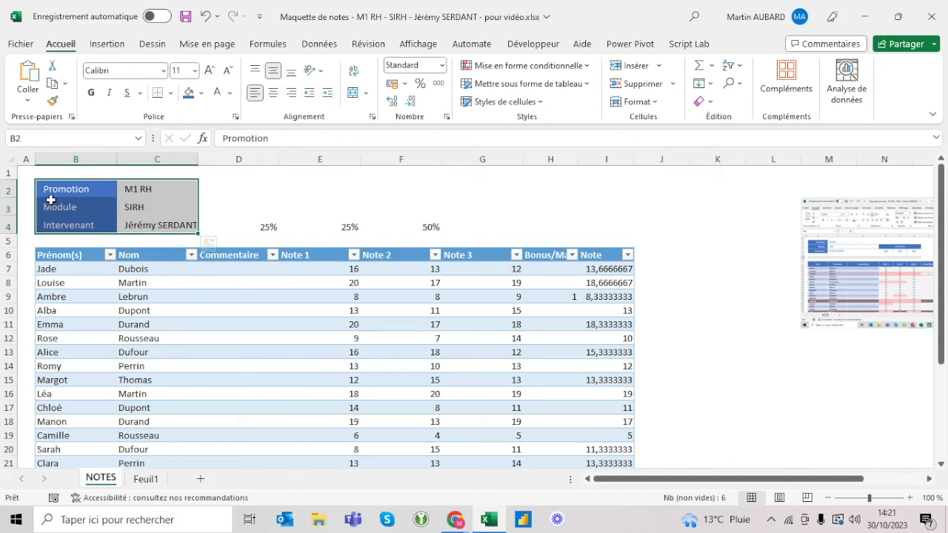
- Right-align the B2:B4 labels and make them bold
{"action": "left_click_drag", "start_coordinate": [59, 191], "coordinate": [89, 222]}
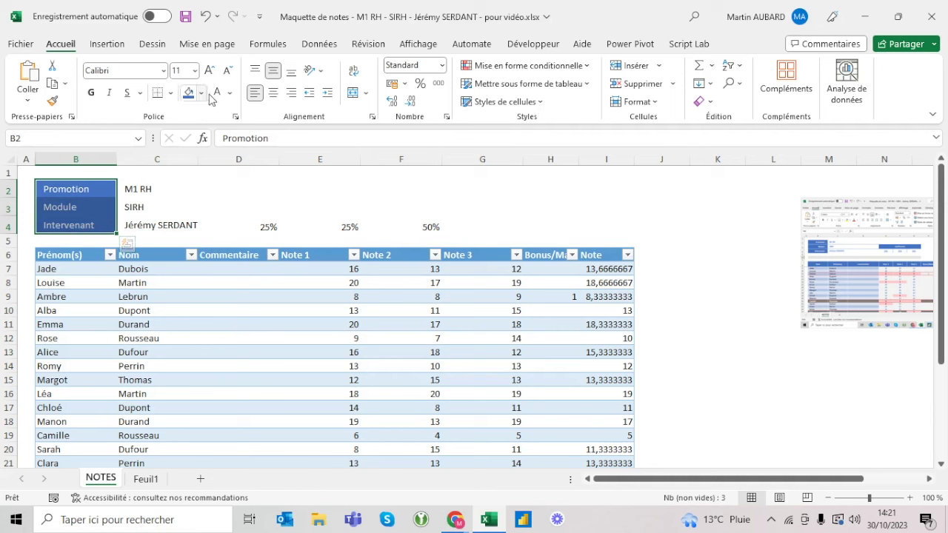
{"action": "left_click", "coordinate": [292, 94]}
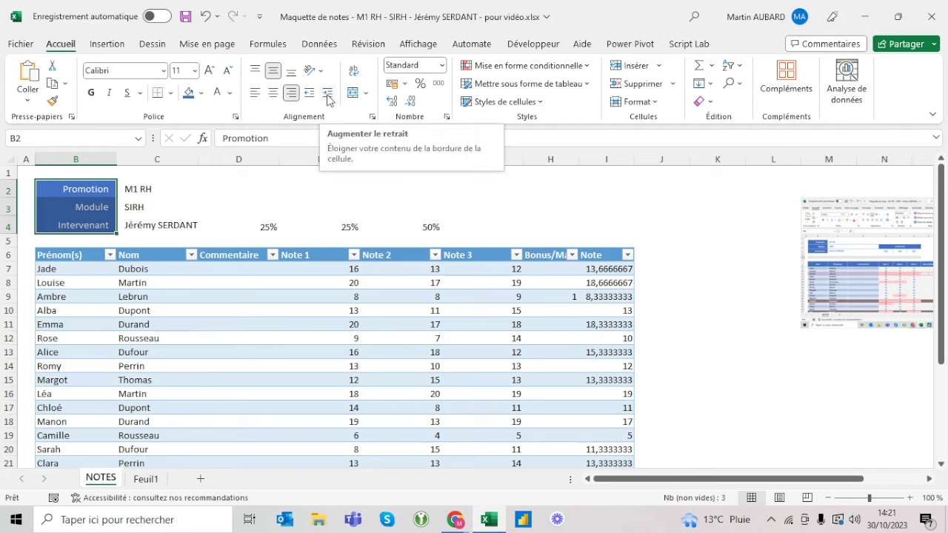
{"action": "left_click", "coordinate": [139, 189]}
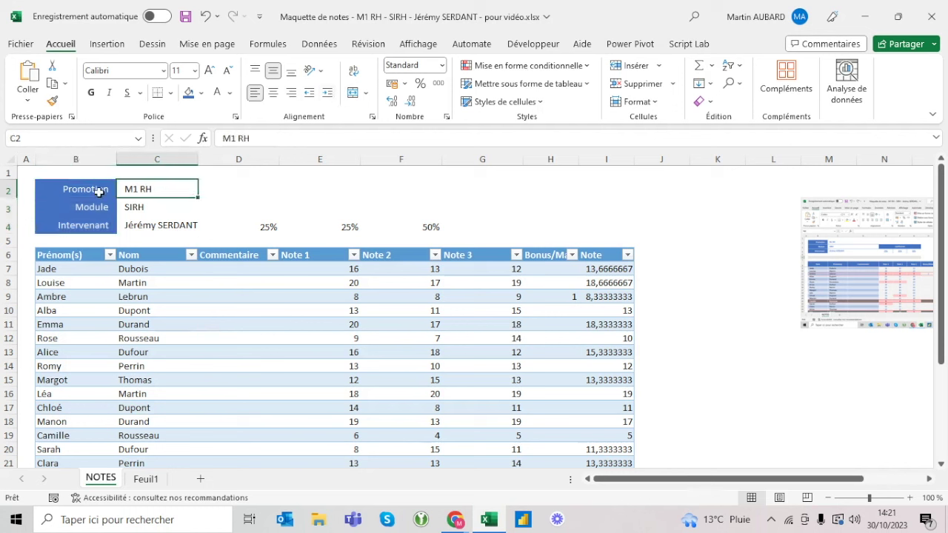
{"action": "left_click_drag", "start_coordinate": [98, 192], "coordinate": [97, 223]}
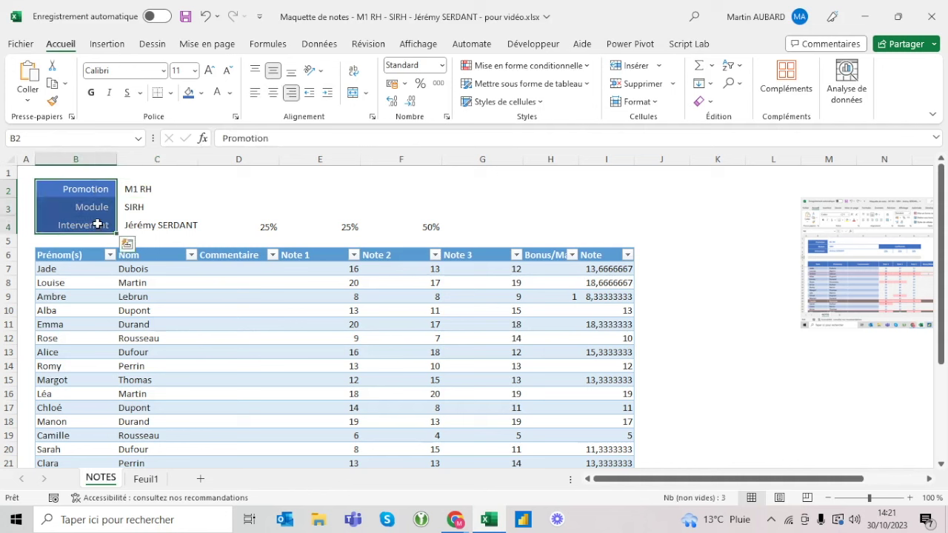
{"action": "left_click", "coordinate": [92, 93]}
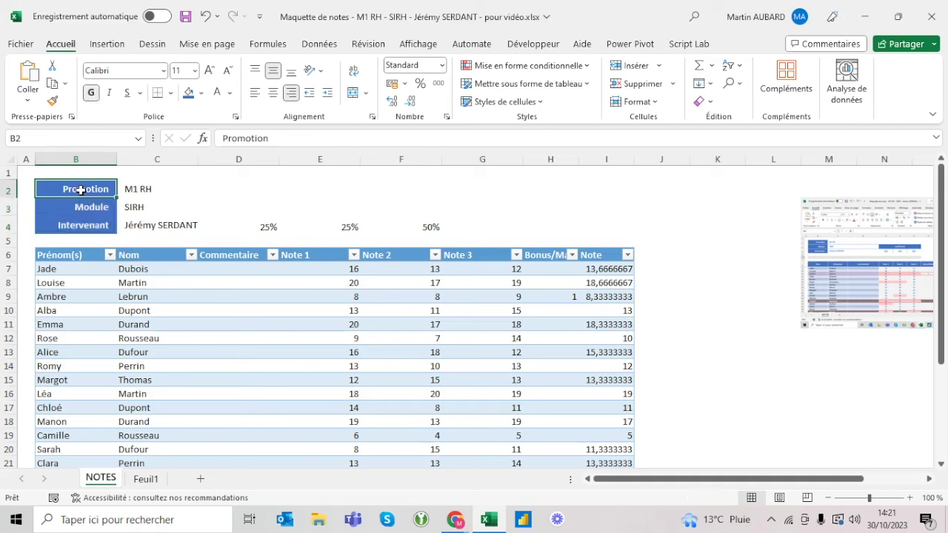
{"action": "left_click", "coordinate": [170, 94]}
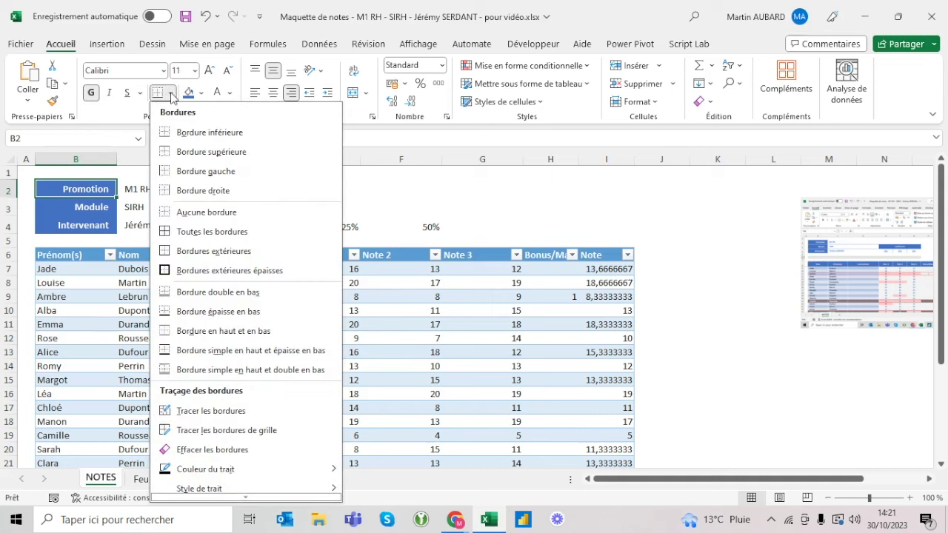
- Preview the labels, browse the border options and move to the M1 RH value in C2
{"action": "left_click", "coordinate": [170, 94]}
{"action": "left_click", "coordinate": [228, 212]}
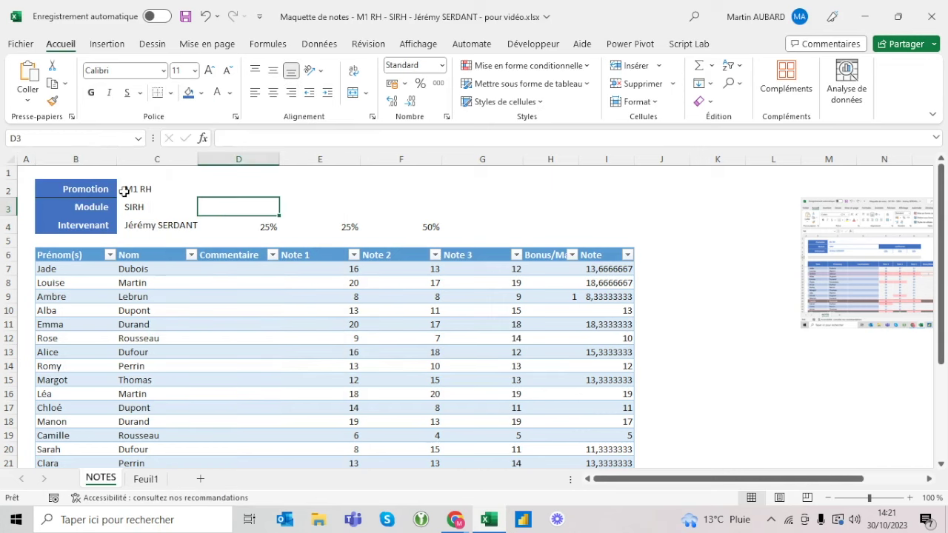
{"action": "left_click", "coordinate": [77, 190]}
{"action": "left_click", "coordinate": [170, 95]}
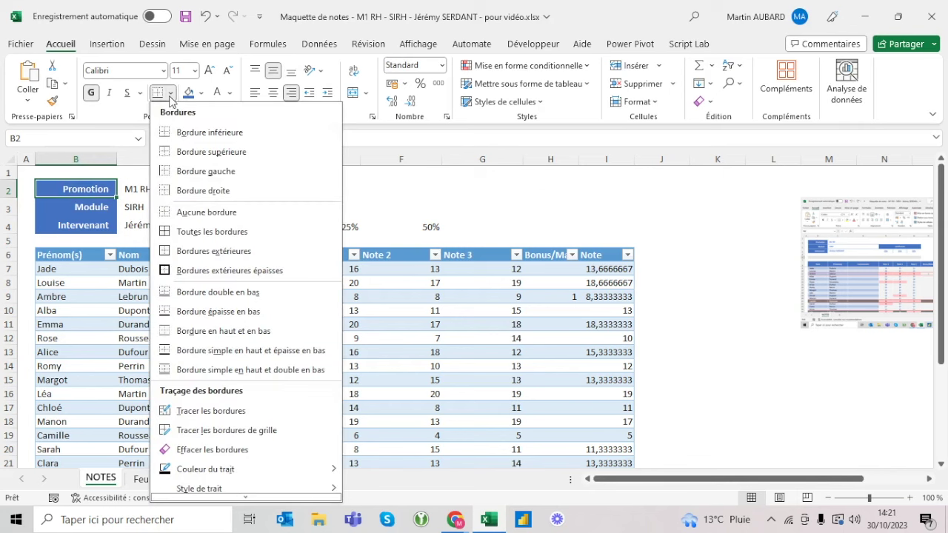
{"action": "mouse_move", "coordinate": [198, 470]}
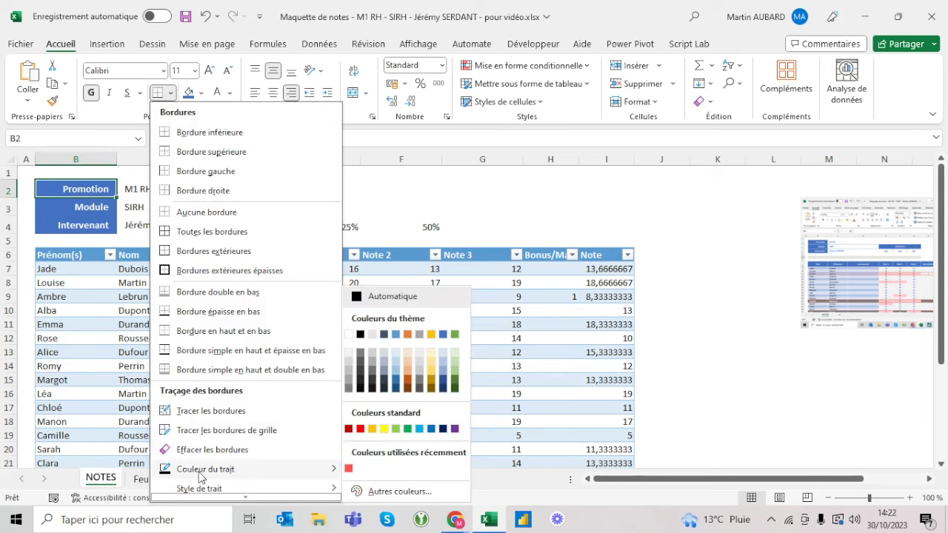
{"action": "left_click", "coordinate": [75, 207]}
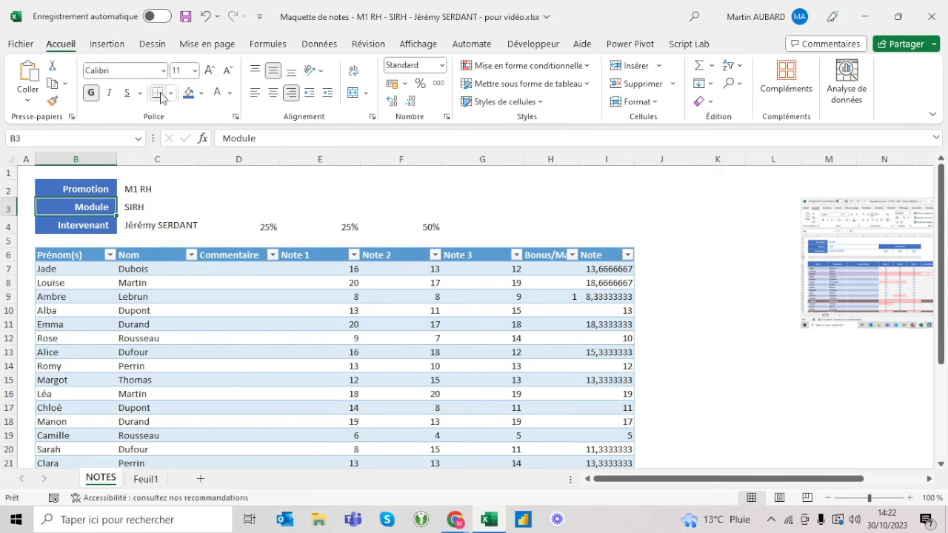
{"action": "key", "text": "Right"}
{"action": "key", "text": "Up"}
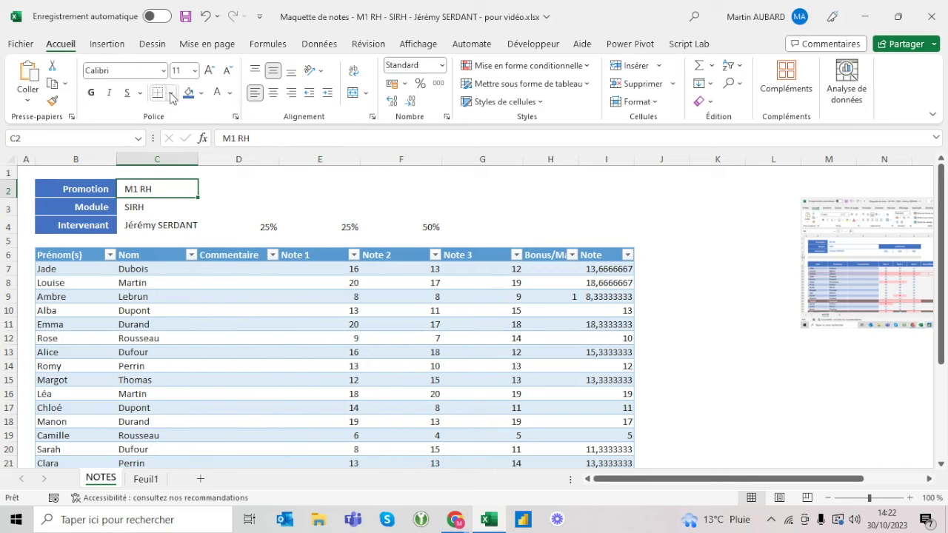
- Set the border line colour to blue and underline C2:D2 and C3:D3
{"action": "left_click", "coordinate": [171, 94]}
{"action": "mouse_move", "coordinate": [215, 471]}
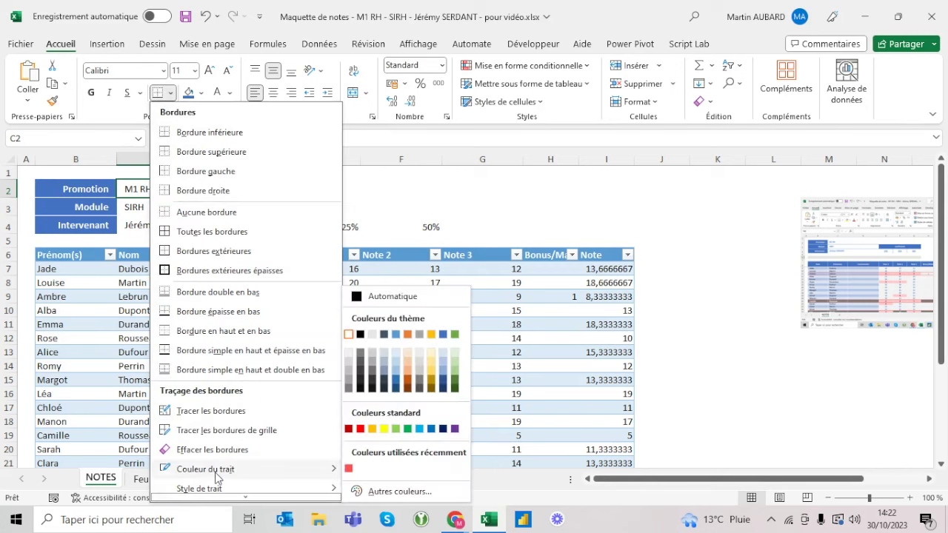
{"action": "left_click", "coordinate": [442, 335]}
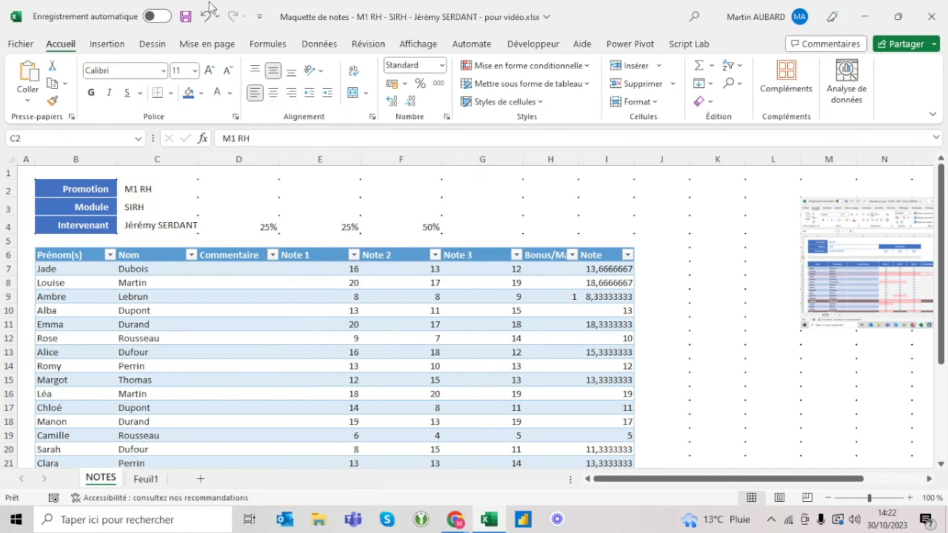
{"action": "key", "text": "shift+Right"}
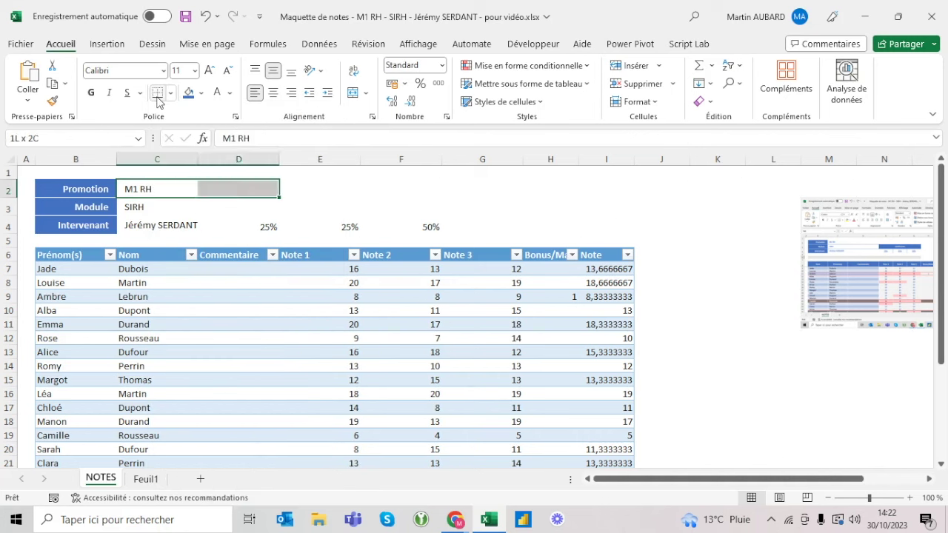
{"action": "key", "text": "Down"}
{"action": "key", "text": "shift+Right"}
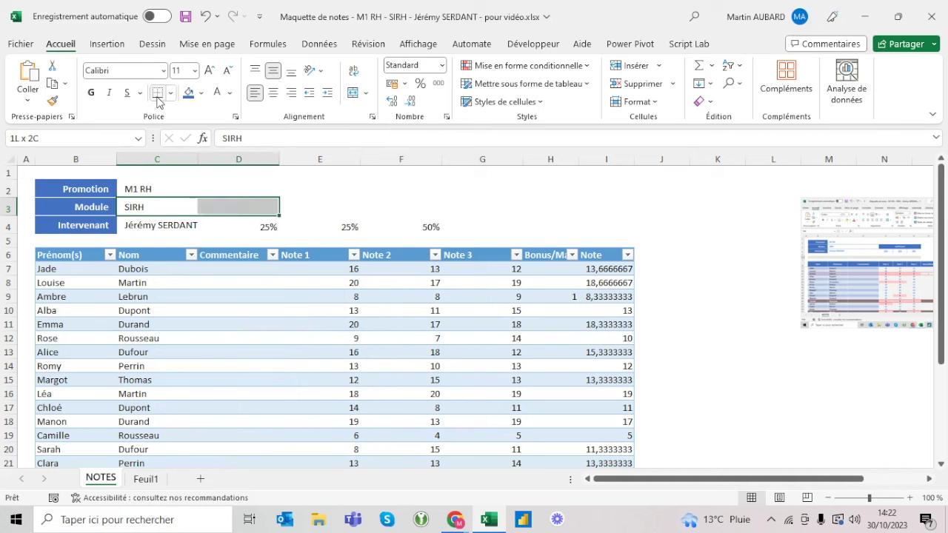
- Turn the Promotion, Module and Intervenant values in C2:D4 blue
{"action": "key", "text": "shift+Left"}
{"action": "key", "text": "Up"}
{"action": "key", "text": "shift+Down"}
{"action": "key", "text": "shift+Down"}
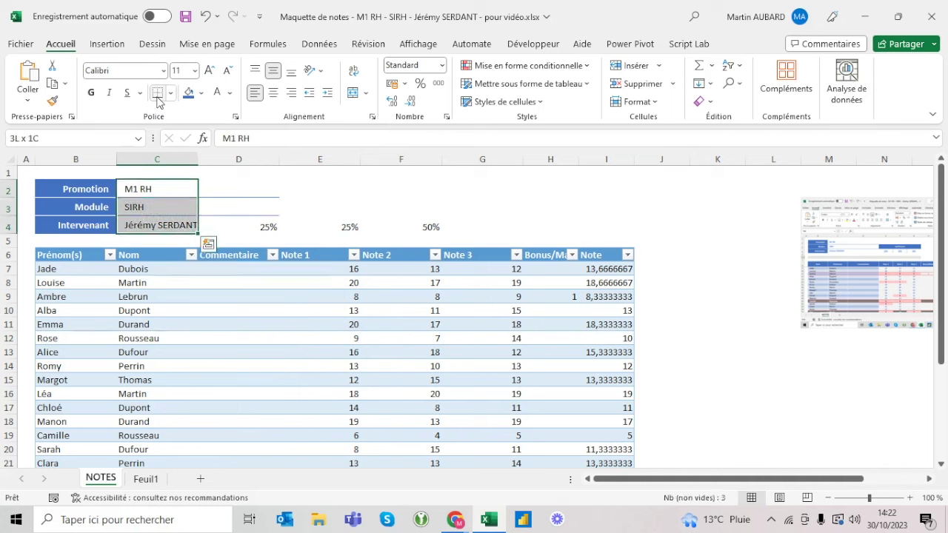
{"action": "key", "text": "shift+Right"}
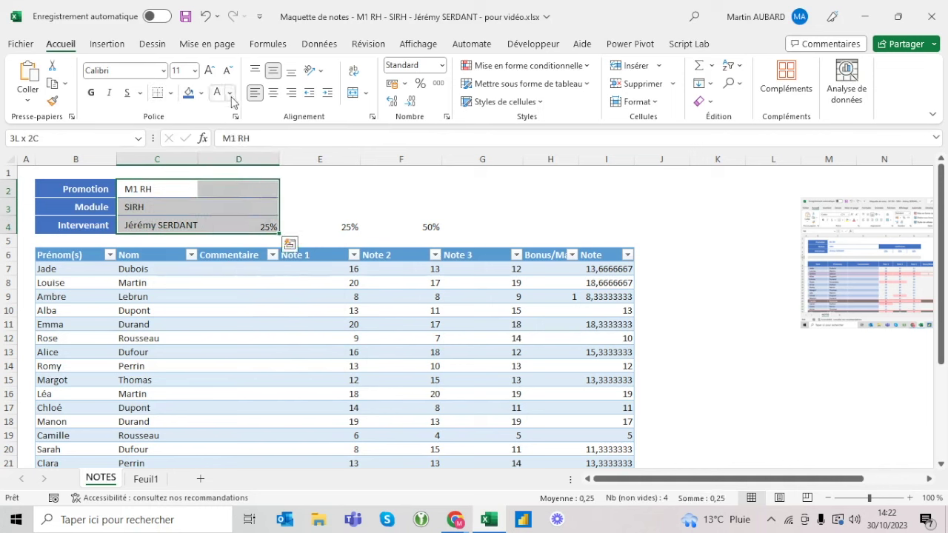
{"action": "left_click", "coordinate": [229, 94]}
{"action": "left_click", "coordinate": [310, 150]}
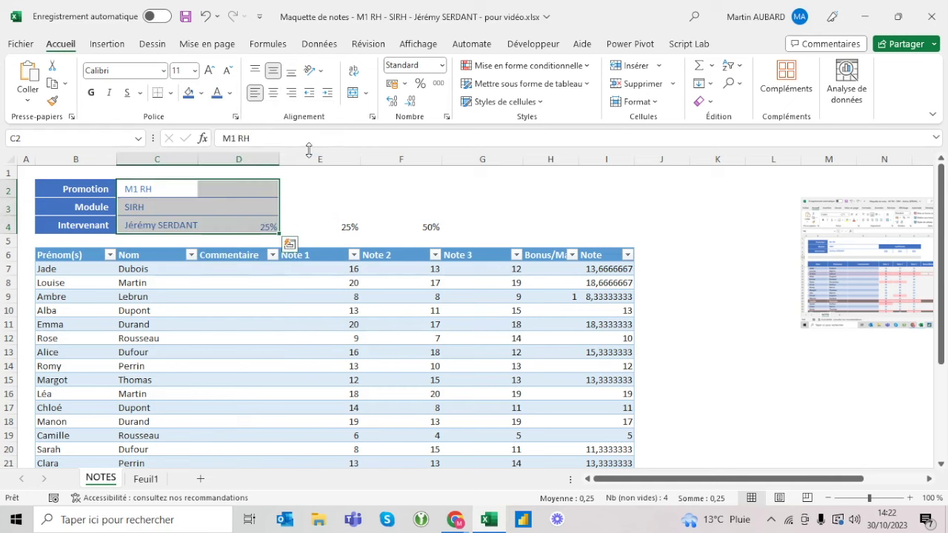
- Flip between sheet tabs, then reselect the values block C2:D4
{"action": "left_click", "coordinate": [146, 479]}
{"action": "left_click", "coordinate": [101, 478]}
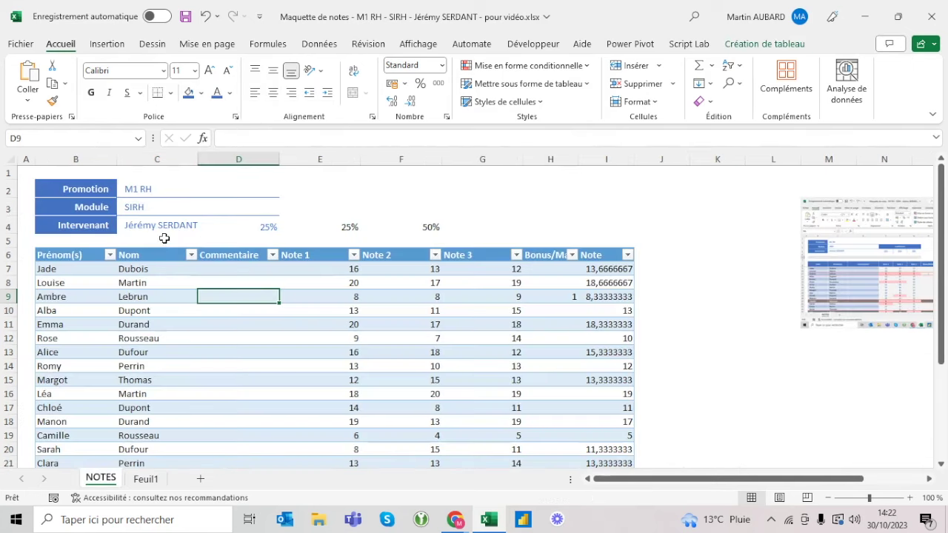
{"action": "left_click", "coordinate": [134, 191]}
{"action": "left_click_drag", "start_coordinate": [134, 191], "coordinate": [237, 227]}
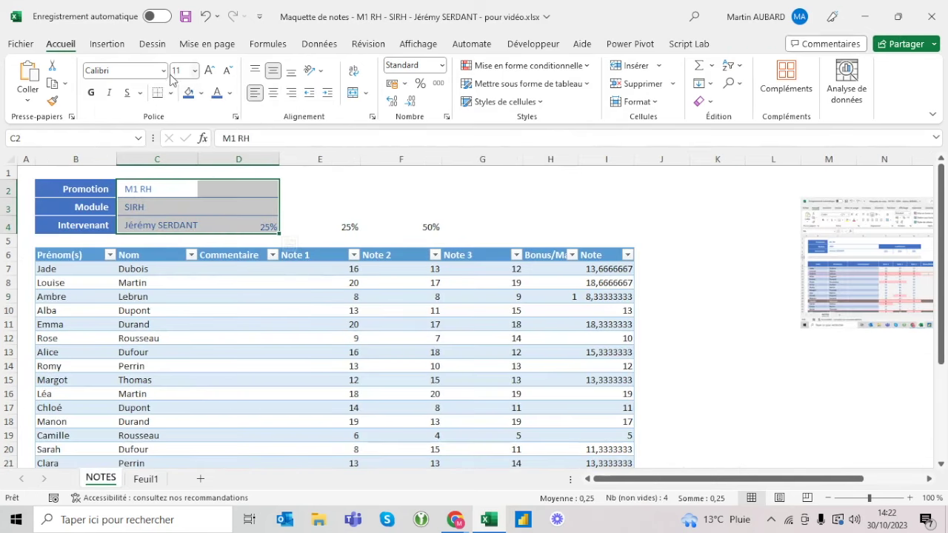
- Bold the header values and copy the E4:F4 coefficients one column right
{"action": "left_click", "coordinate": [90, 92]}
{"action": "left_click", "coordinate": [267, 224]}
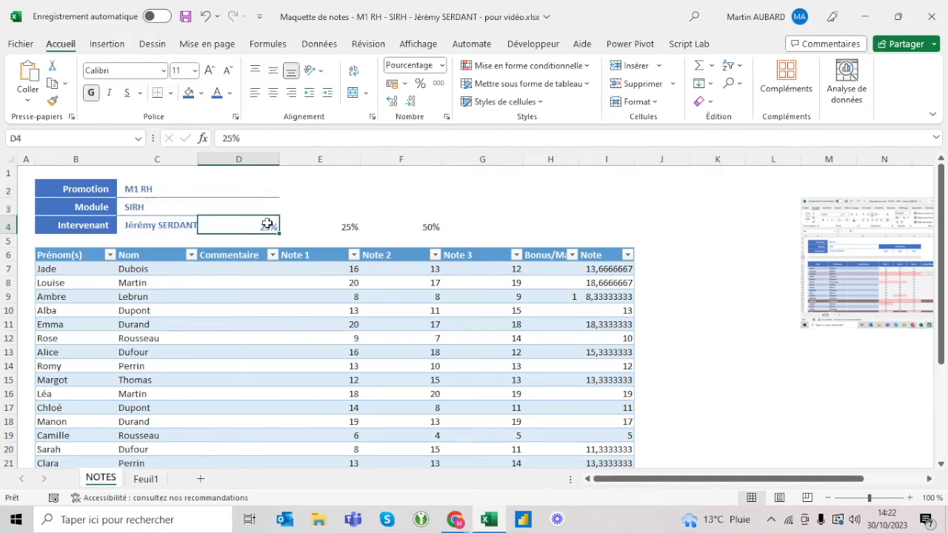
{"action": "left_click", "coordinate": [320, 227]}
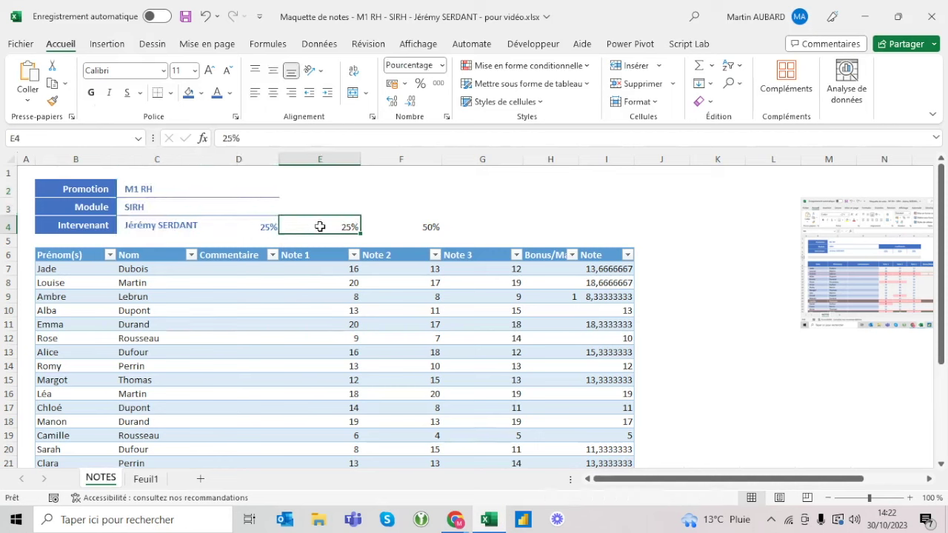
{"action": "key", "text": "shift+Right"}
{"action": "key", "text": "ctrl+c"}
{"action": "key", "text": "Right"}
{"action": "key", "text": "ctrl+v"}
{"action": "left_click", "coordinate": [319, 226]}
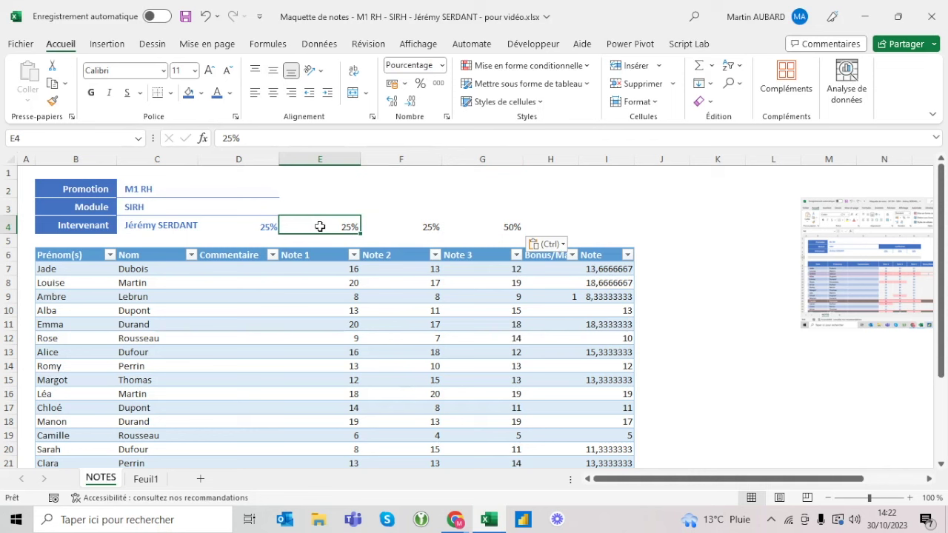
- Clear the leftover 25% from D4 and reset its number format to Standard
{"action": "key", "text": "Left"}
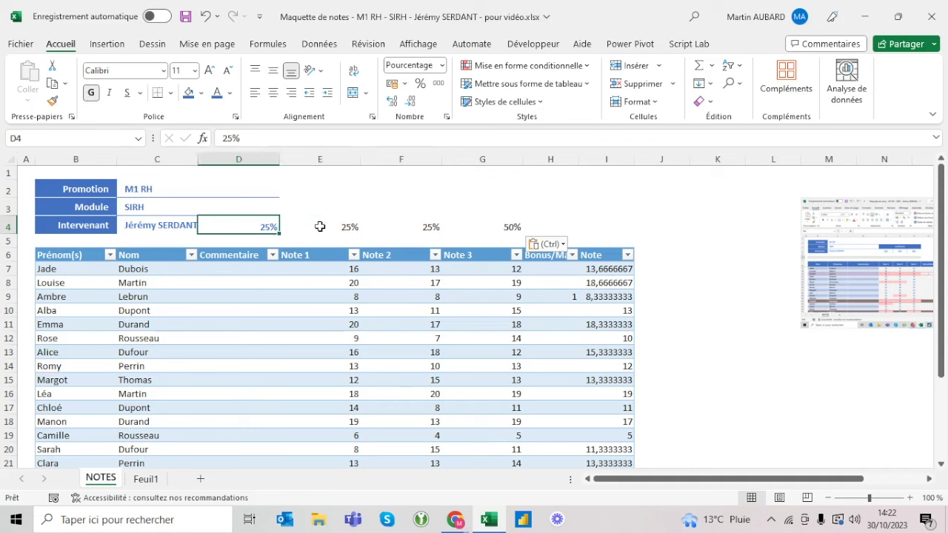
{"action": "key", "text": "Delete"}
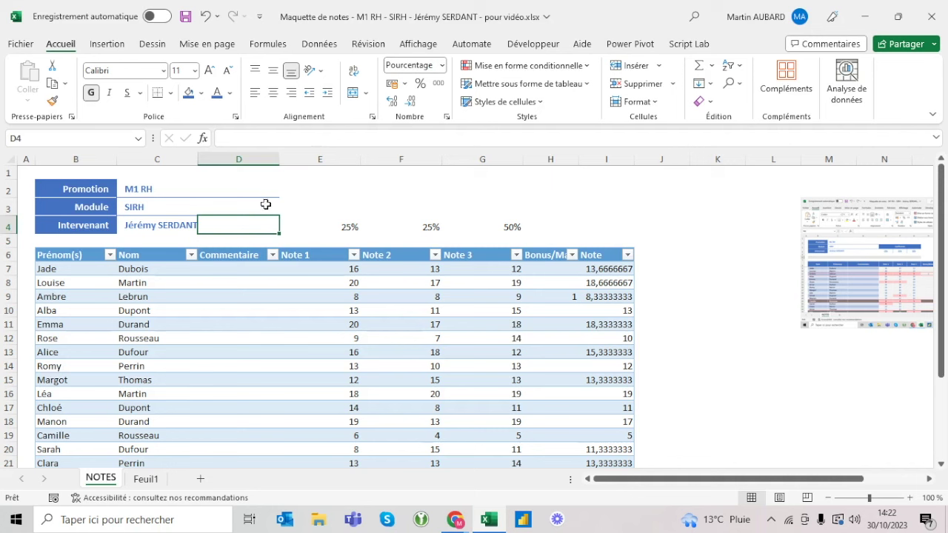
{"action": "left_click", "coordinate": [441, 66]}
{"action": "left_click", "coordinate": [419, 92]}
{"action": "key", "text": "Left"}
{"action": "key", "text": "Left"}
{"action": "key", "text": "Up"}
{"action": "key", "text": "Up"}
{"action": "key", "text": "shift+Down"}
{"action": "key", "text": "shift+Down"}
{"action": "key", "text": "shift+Right"}
{"action": "key", "text": "Right"}
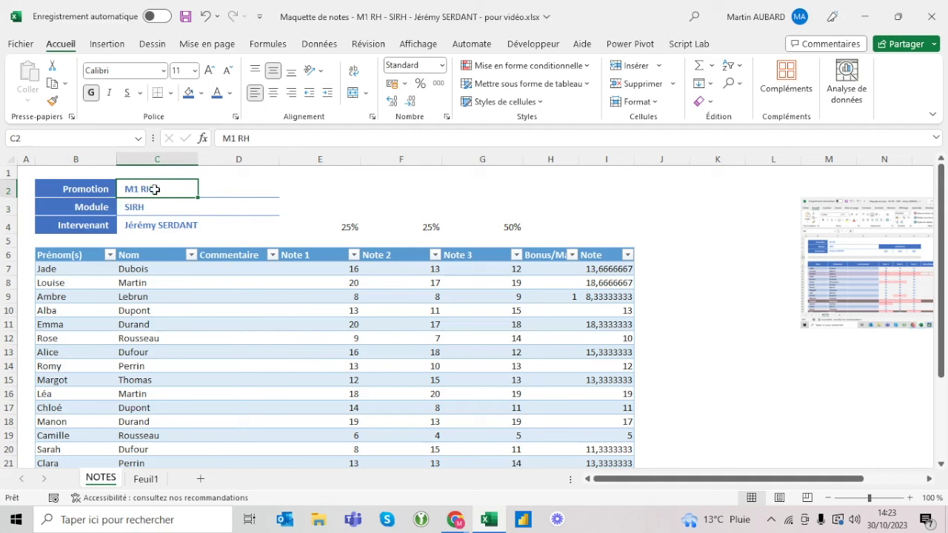
{"action": "left_click", "coordinate": [327, 208]}
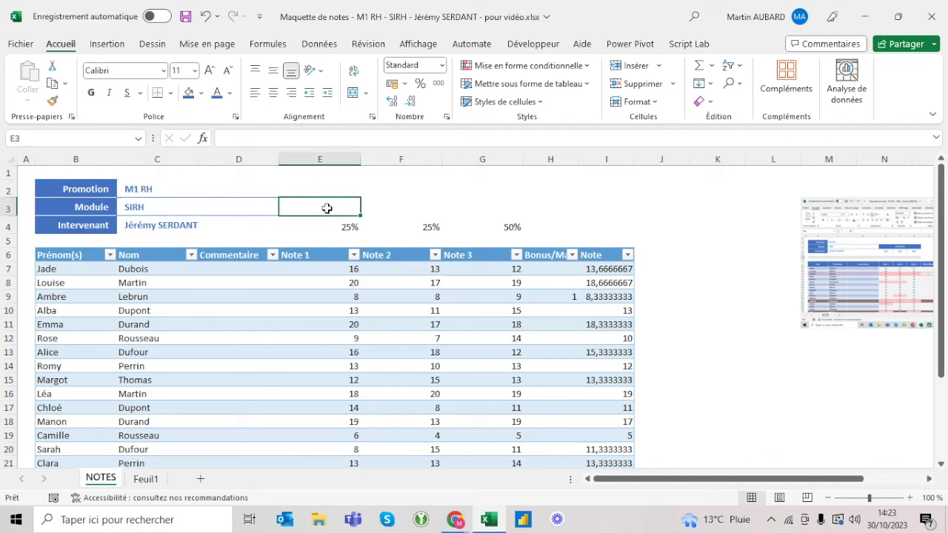
- Merge and centre E3:G3 and enter the heading 'Coefficients'
{"action": "left_click_drag", "start_coordinate": [326, 208], "coordinate": [479, 204]}
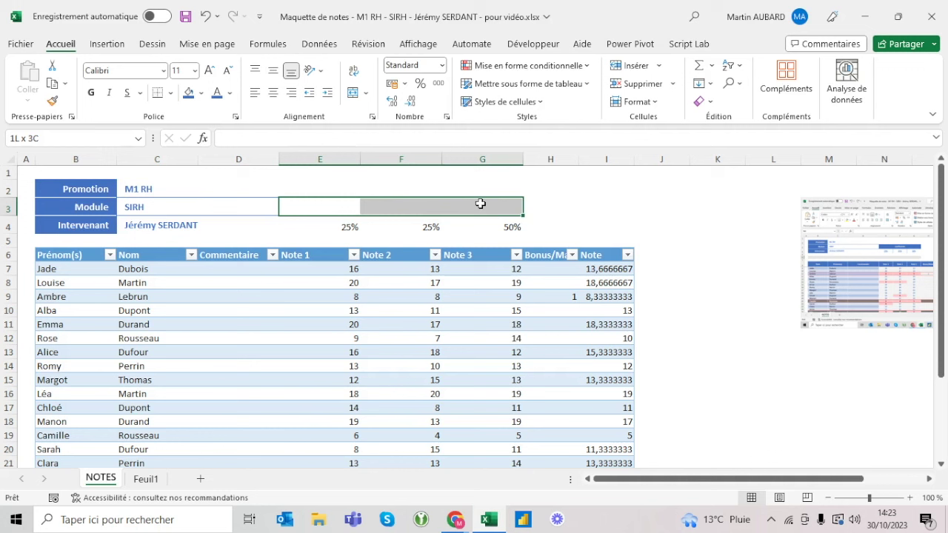
{"action": "left_click", "coordinate": [351, 95]}
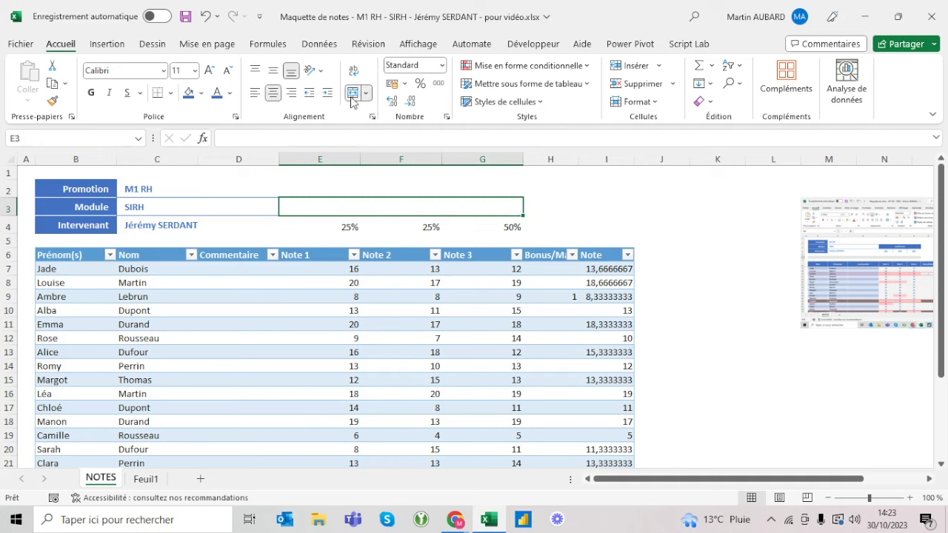
{"action": "type", "text": "Co"}
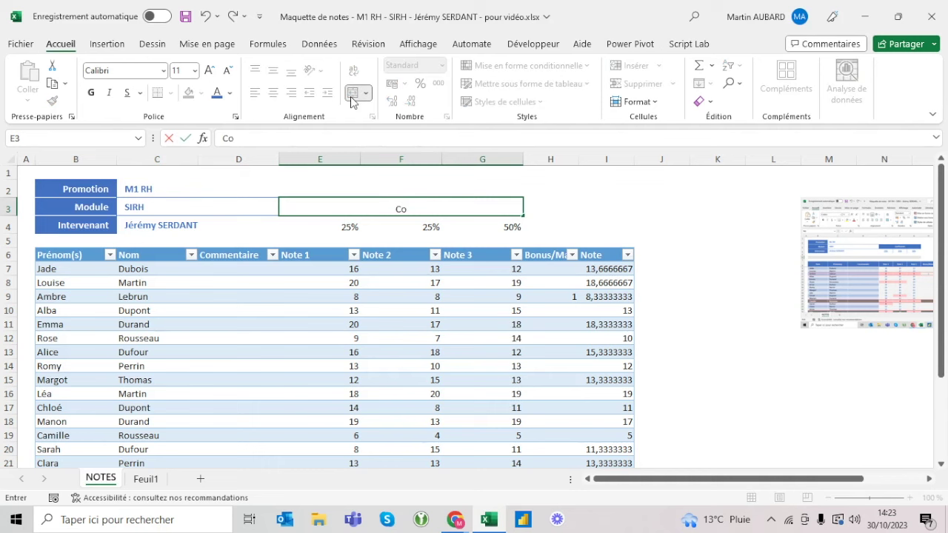
{"action": "type", "text": "efficients"}
{"action": "key", "text": "ctrl+Return"}
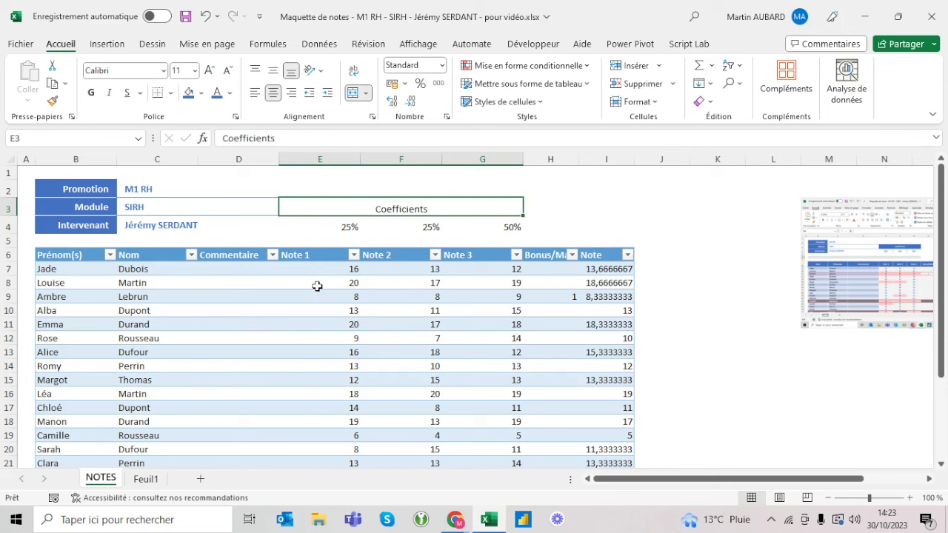
{"action": "left_click_drag", "start_coordinate": [348, 296], "coordinate": [441, 297]}
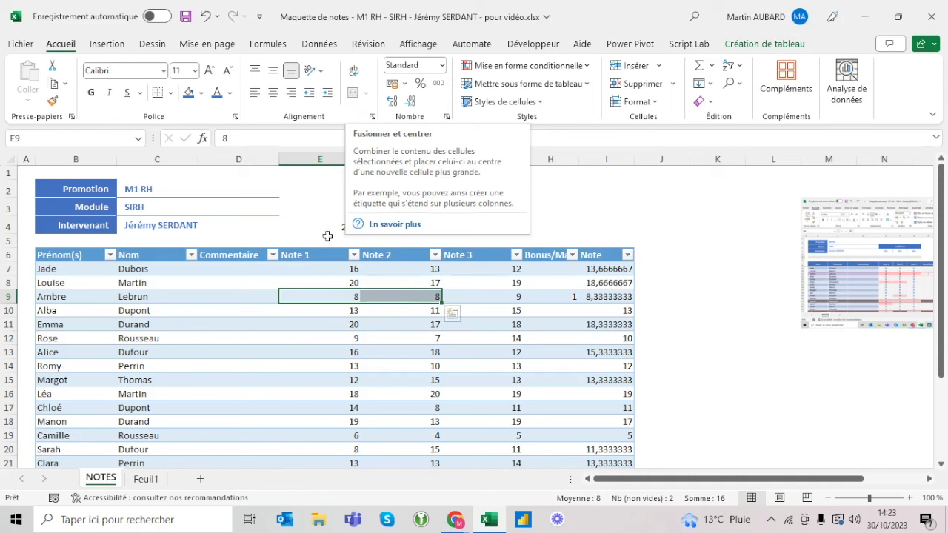
{"action": "left_click", "coordinate": [344, 225]}
{"action": "left_click_drag", "start_coordinate": [320, 308], "coordinate": [427, 316]}
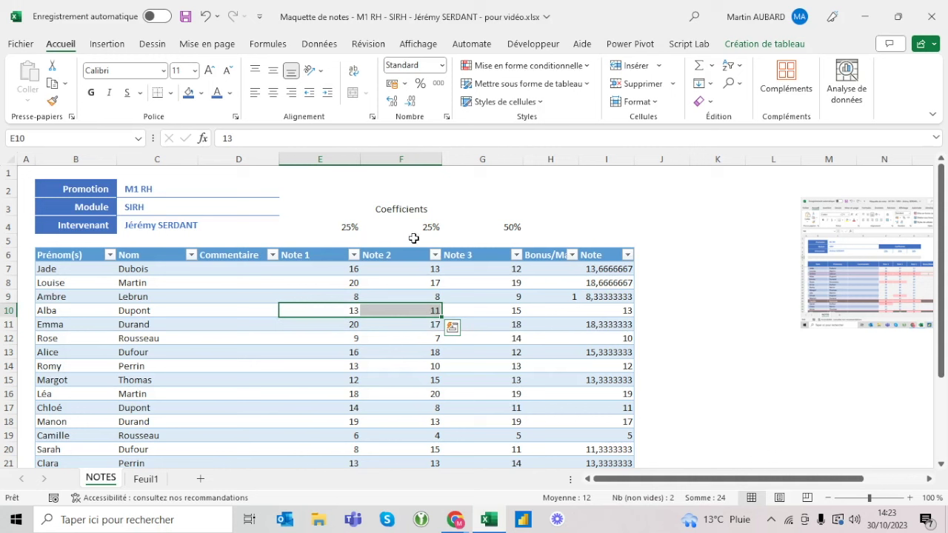
{"action": "left_click", "coordinate": [407, 207]}
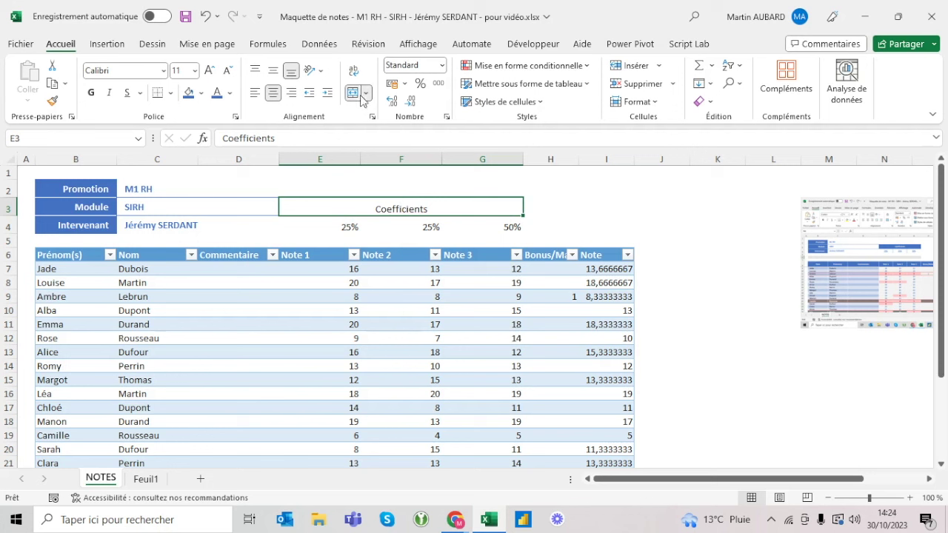
- Give the Coefficients heading a dark blue fill, white bold text and vertical centring
{"action": "left_click", "coordinate": [189, 93]}
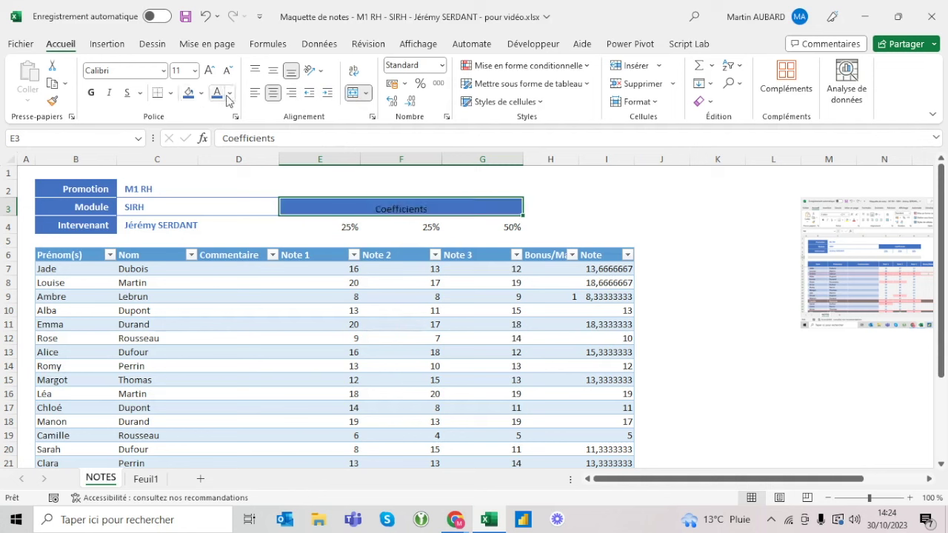
{"action": "left_click", "coordinate": [230, 94]}
{"action": "left_click", "coordinate": [216, 150]}
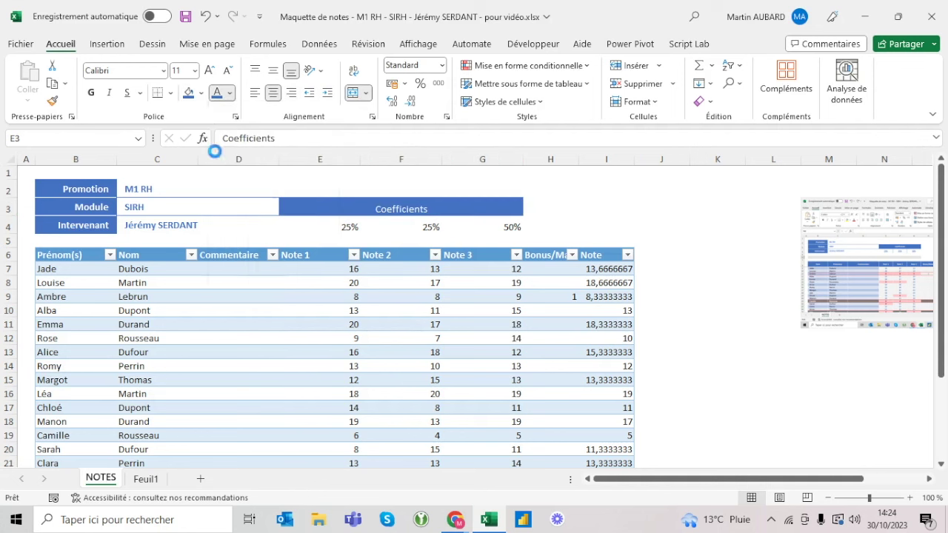
{"action": "left_click", "coordinate": [90, 93]}
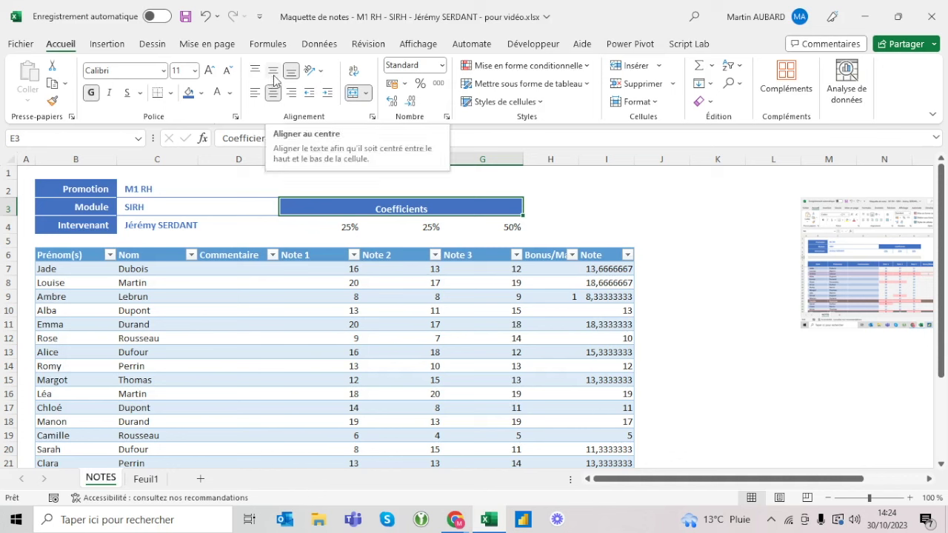
{"action": "left_click", "coordinate": [274, 72]}
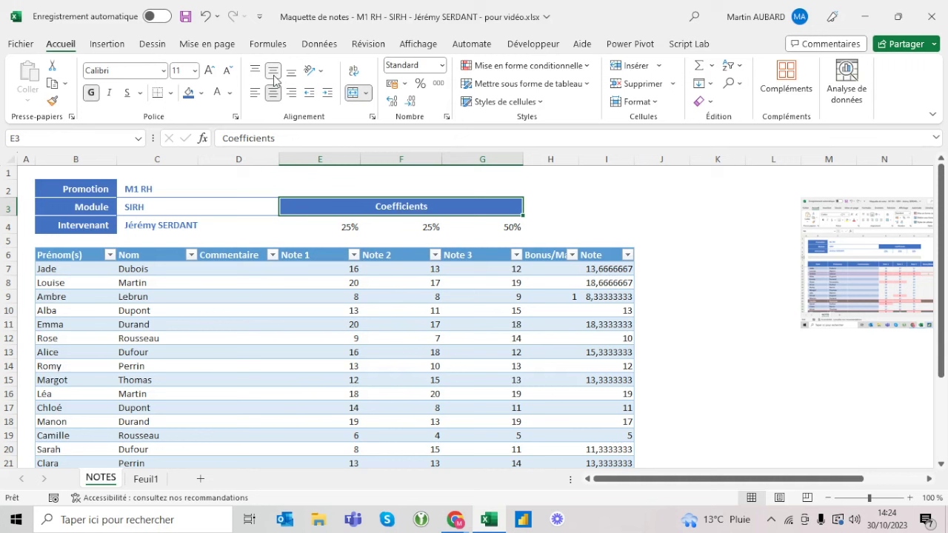
- Make the E4:G4 coefficients blue, bold and horizontally centred
{"action": "left_click", "coordinate": [358, 229]}
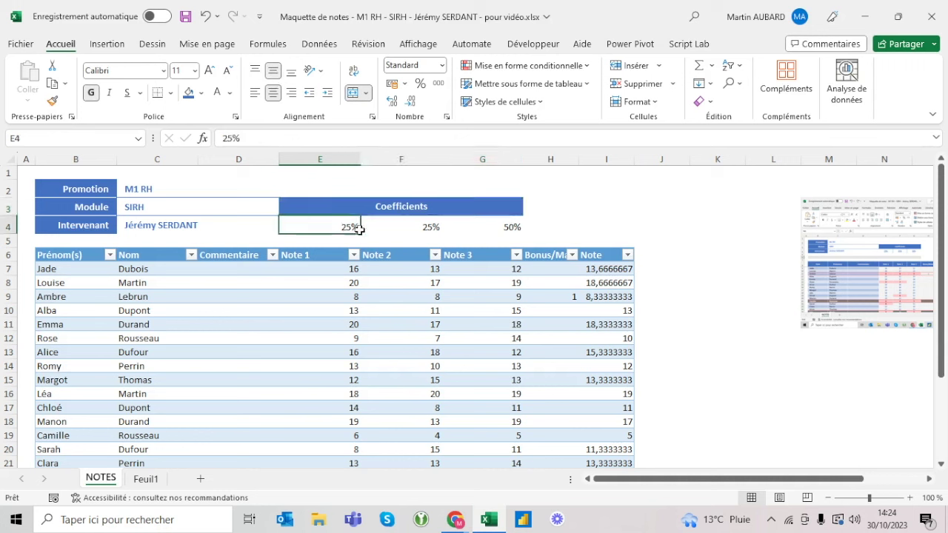
{"action": "left_click_drag", "start_coordinate": [358, 230], "coordinate": [499, 226]}
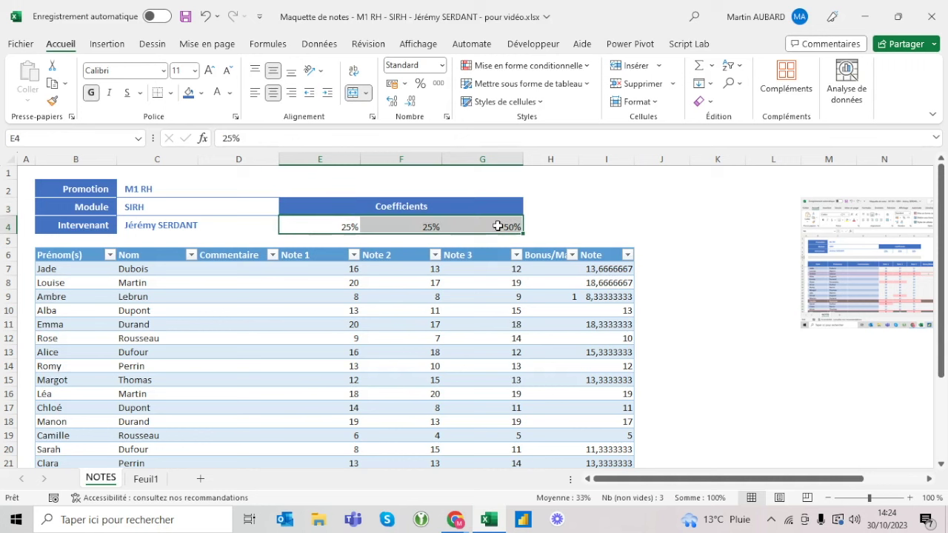
{"action": "left_click", "coordinate": [231, 97]}
{"action": "left_click", "coordinate": [315, 152]}
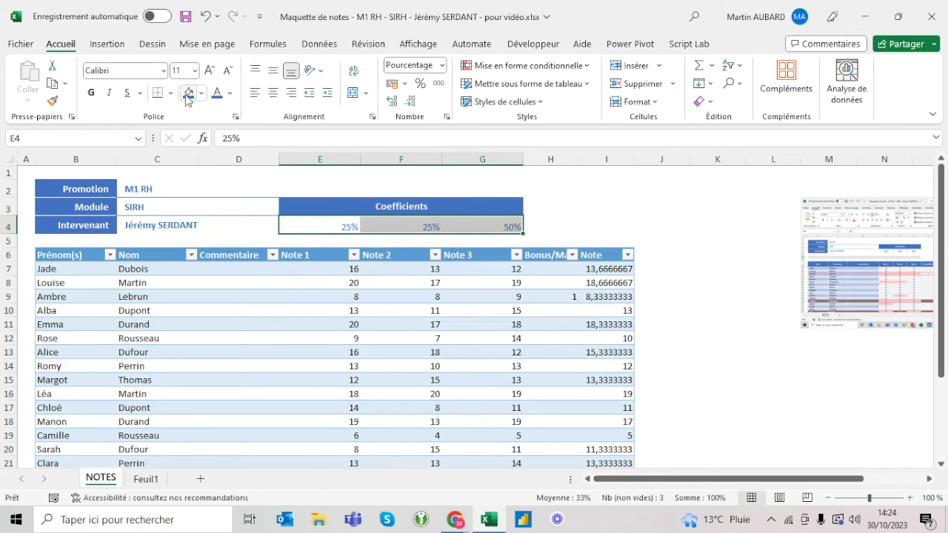
{"action": "left_click", "coordinate": [90, 92]}
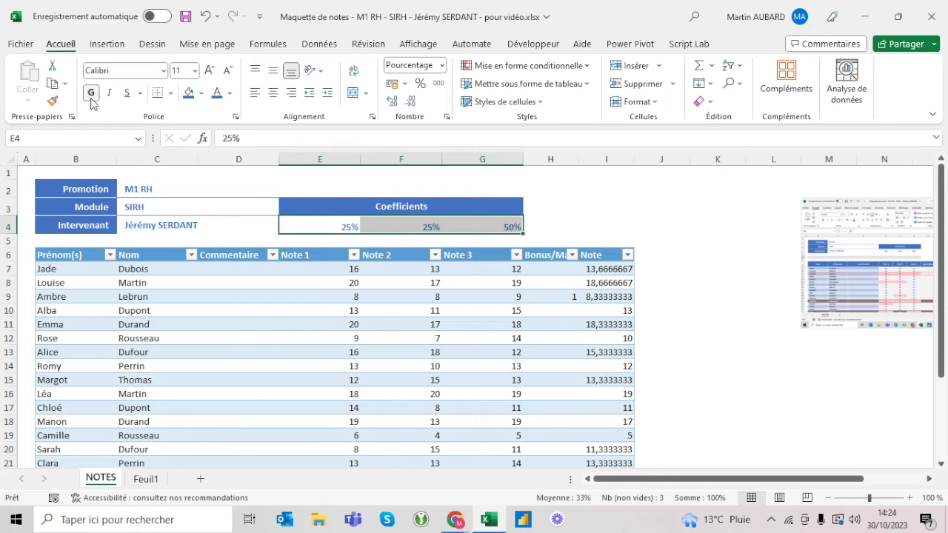
{"action": "left_click", "coordinate": [273, 93]}
{"action": "left_click", "coordinate": [283, 324]}
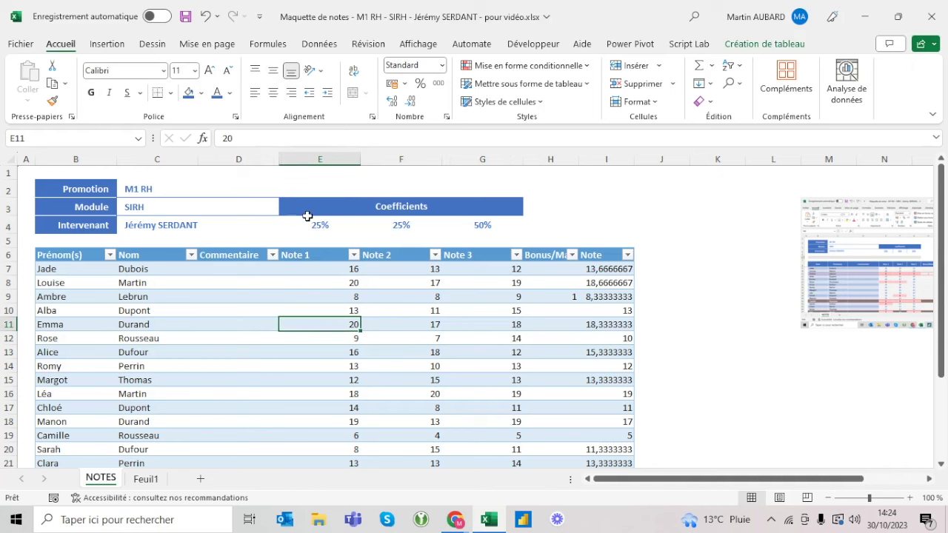
{"action": "left_click", "coordinate": [321, 227]}
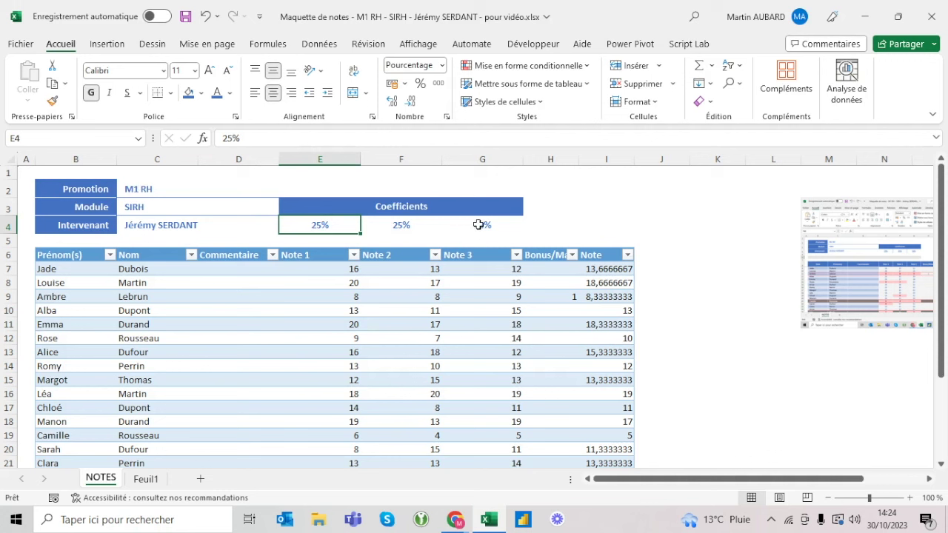
- Give E4 and F4 right-hand borders to separate the 25%, 25% and 50% weights
{"action": "left_click", "coordinate": [479, 225]}
{"action": "left_click", "coordinate": [426, 224]}
{"action": "left_click", "coordinate": [341, 226]}
{"action": "left_click_drag", "start_coordinate": [344, 269], "coordinate": [415, 373]}
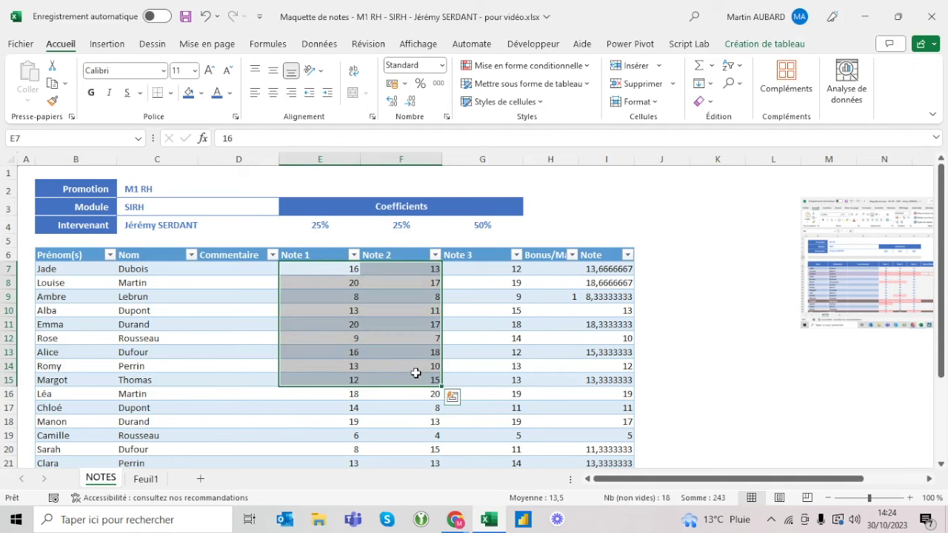
{"action": "left_click", "coordinate": [328, 222]}
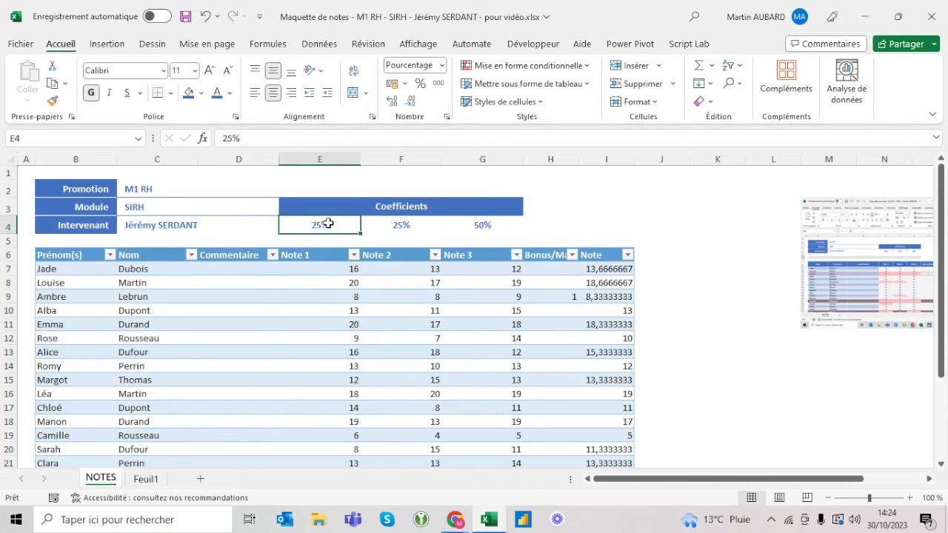
{"action": "left_click", "coordinate": [331, 269]}
{"action": "left_click", "coordinate": [322, 224]}
{"action": "left_click", "coordinate": [171, 94]}
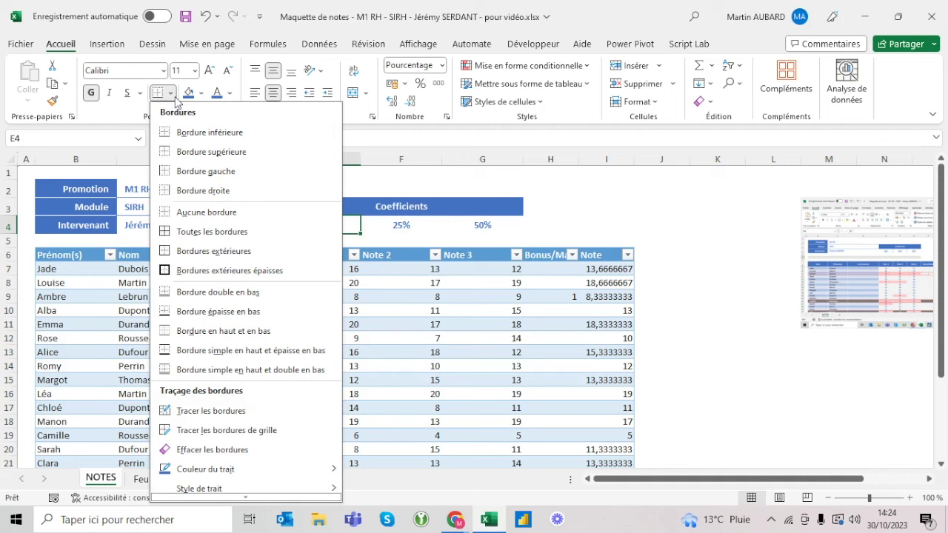
{"action": "left_click", "coordinate": [186, 191]}
{"action": "key", "text": "Right"}
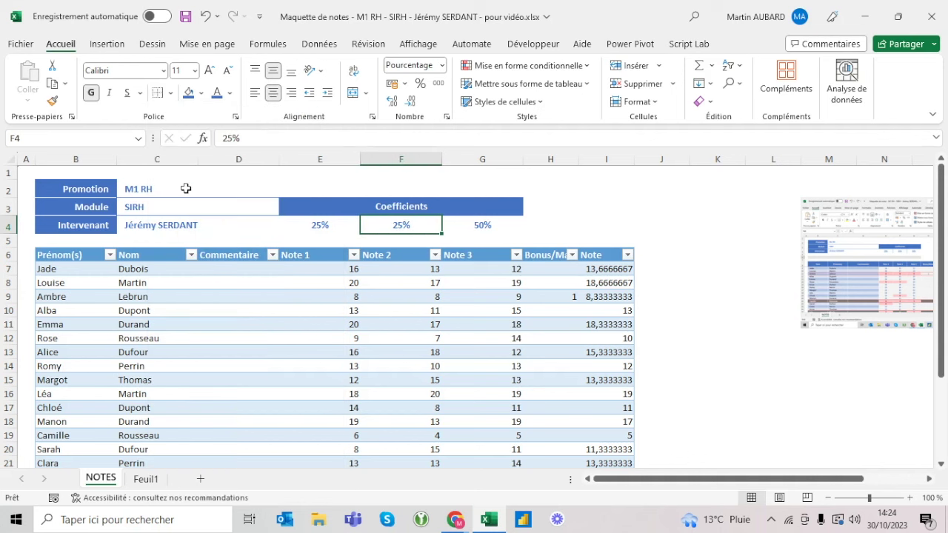
{"action": "left_click", "coordinate": [158, 93]}
{"action": "key", "text": "Right"}
{"action": "key", "text": "Right"}
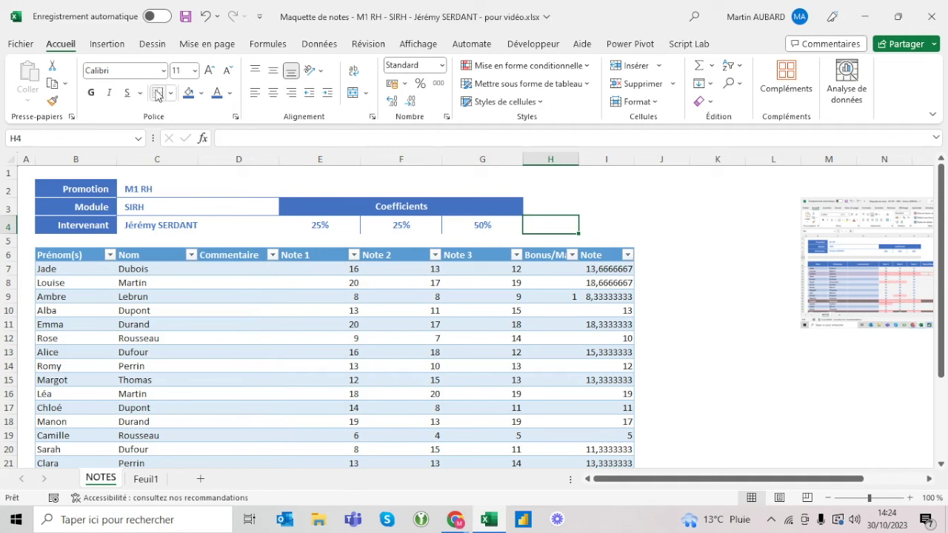
{"action": "left_click", "coordinate": [354, 340]}
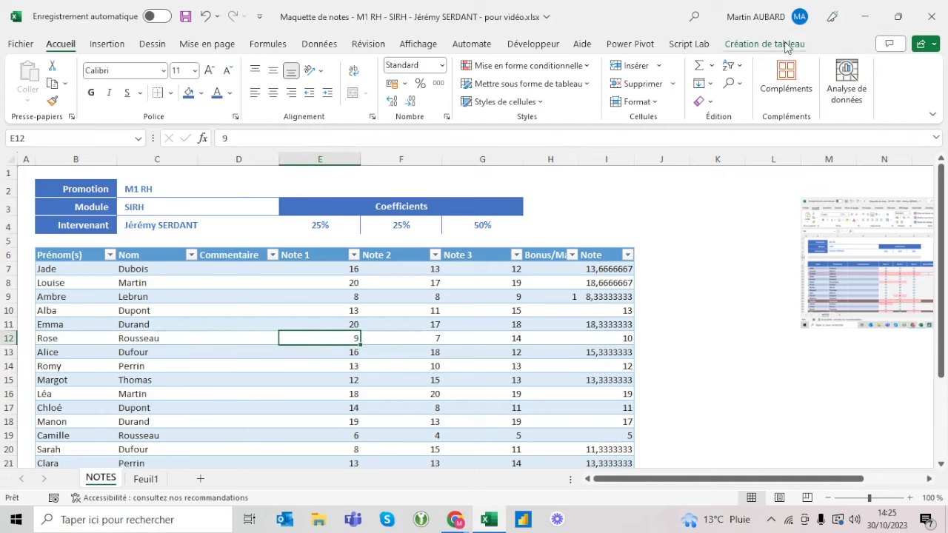
- Apply the blue medium (Moyen) table style and select header row 6
{"action": "left_click", "coordinate": [786, 47]}
{"action": "left_click", "coordinate": [827, 103]}
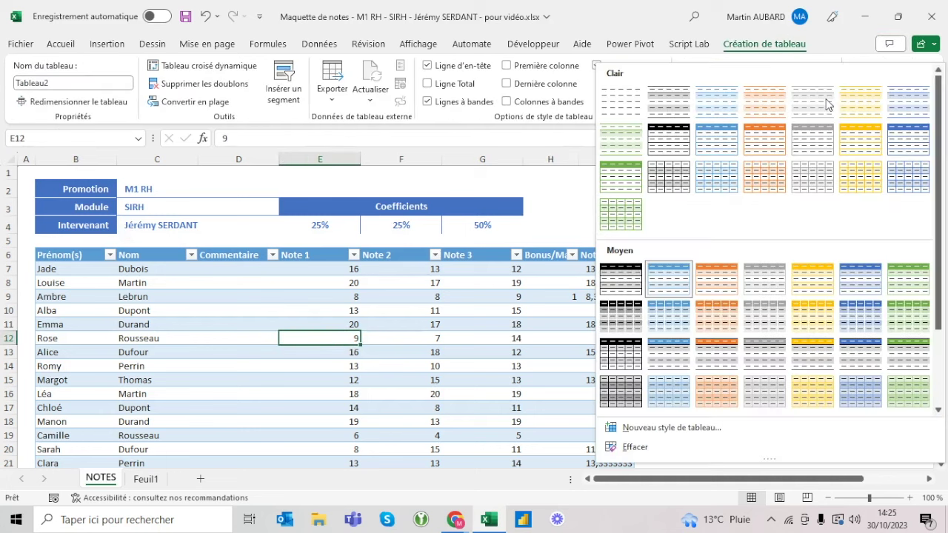
{"action": "left_click", "coordinate": [850, 314]}
{"action": "left_click", "coordinate": [6, 254]}
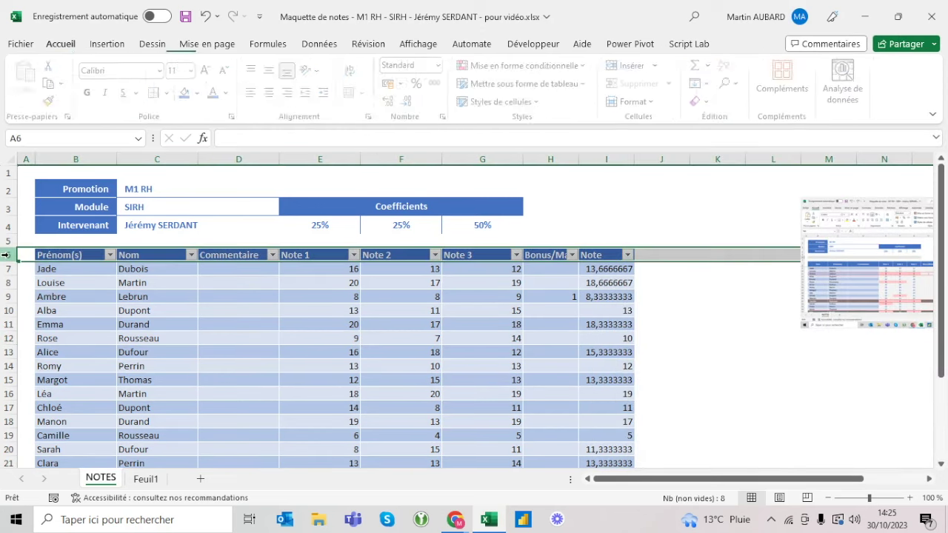
{"action": "right_click", "coordinate": [5, 254]}
- Set the height of header row 6 to 25
{"action": "left_click", "coordinate": [77, 453]}
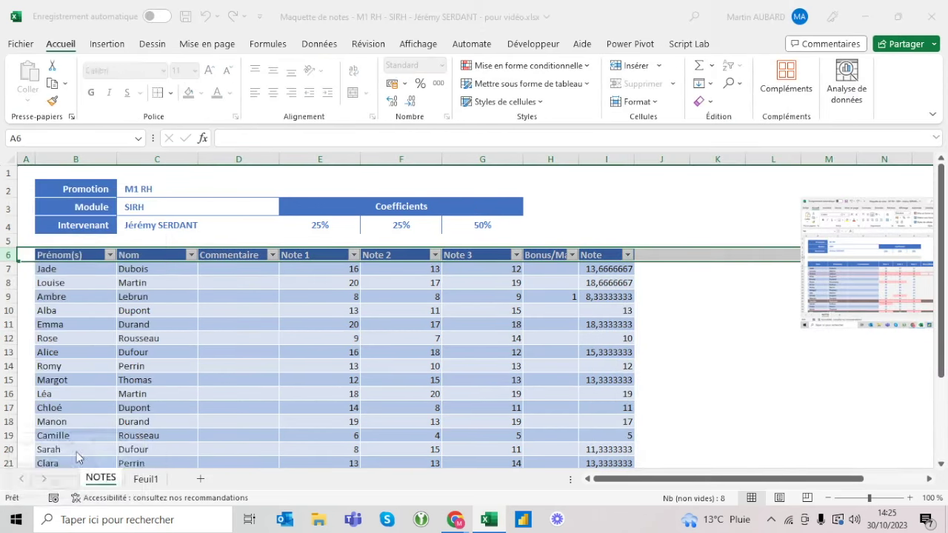
{"action": "type", "text": "3"}
{"action": "type", "text": "25"}
{"action": "key", "text": "Return"}
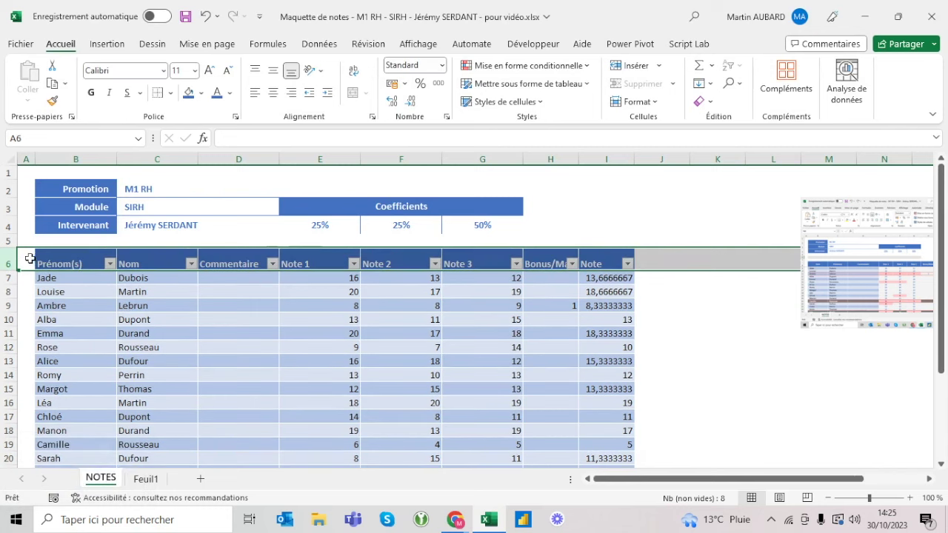
{"action": "left_click", "coordinate": [34, 258]}
- Centre the header row headings, Prénom(s) through Commentaire, horizontally and vertically
{"action": "left_click", "coordinate": [133, 362]}
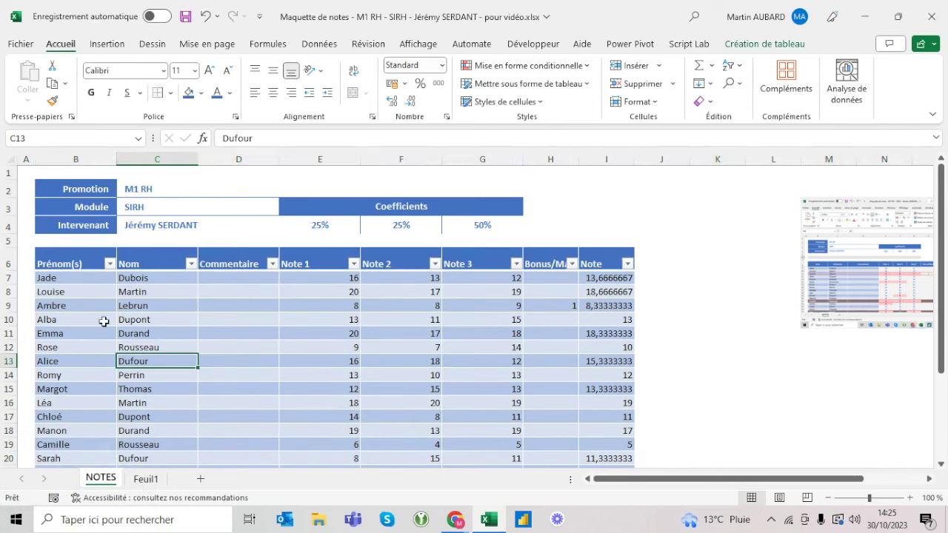
{"action": "left_click_drag", "start_coordinate": [68, 258], "coordinate": [240, 259]}
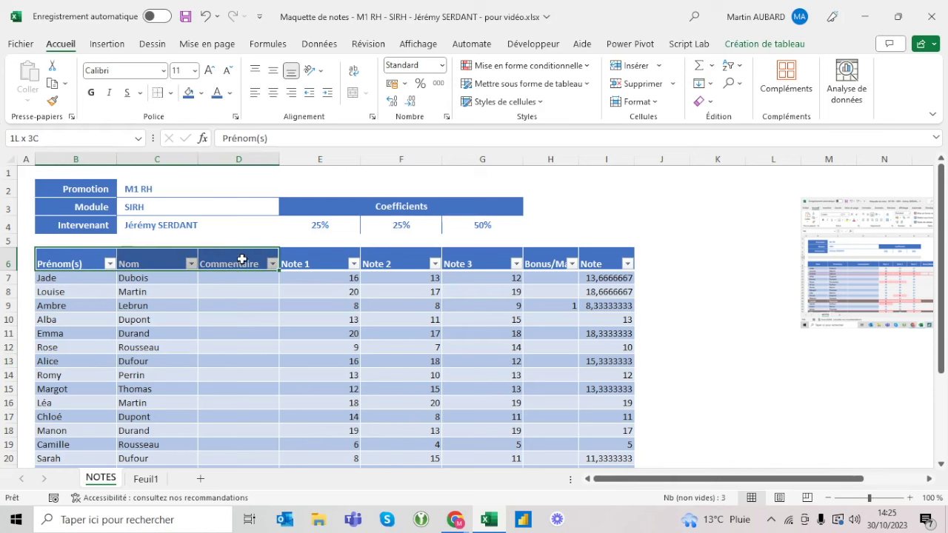
{"action": "left_click", "coordinate": [152, 319]}
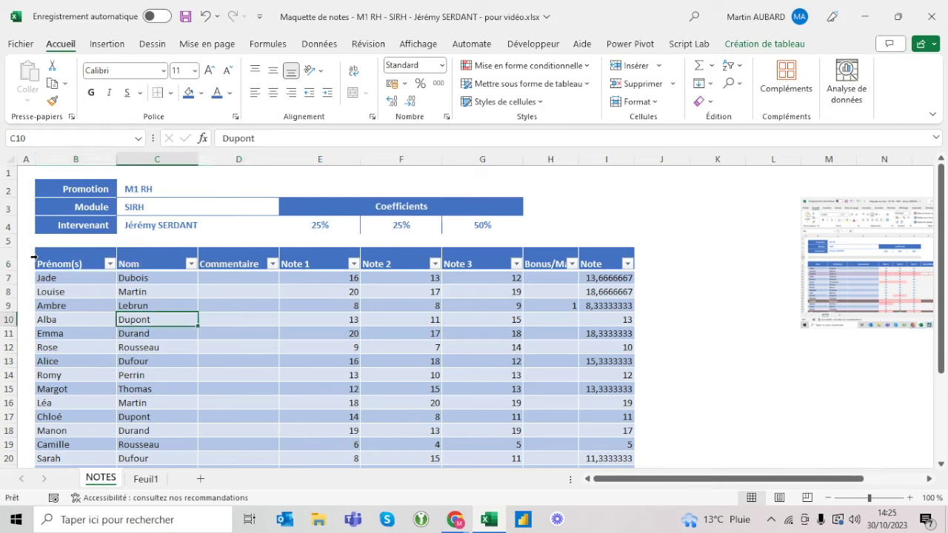
{"action": "left_click", "coordinate": [146, 246]}
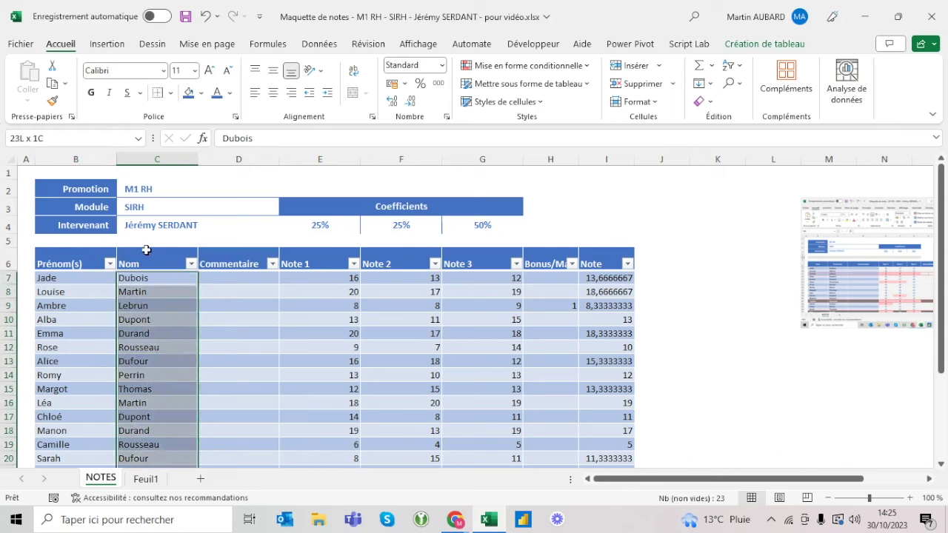
{"action": "left_click", "coordinate": [33, 259]}
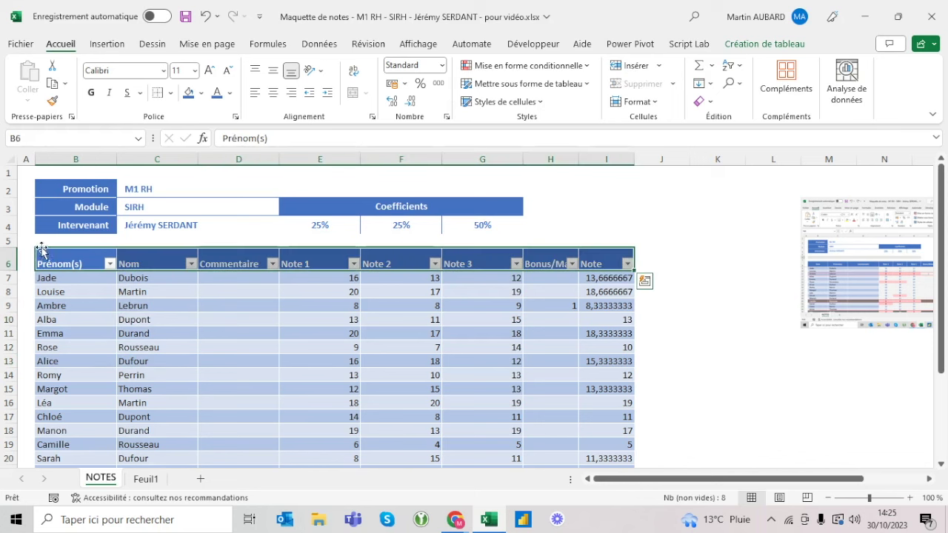
{"action": "left_click", "coordinate": [274, 95]}
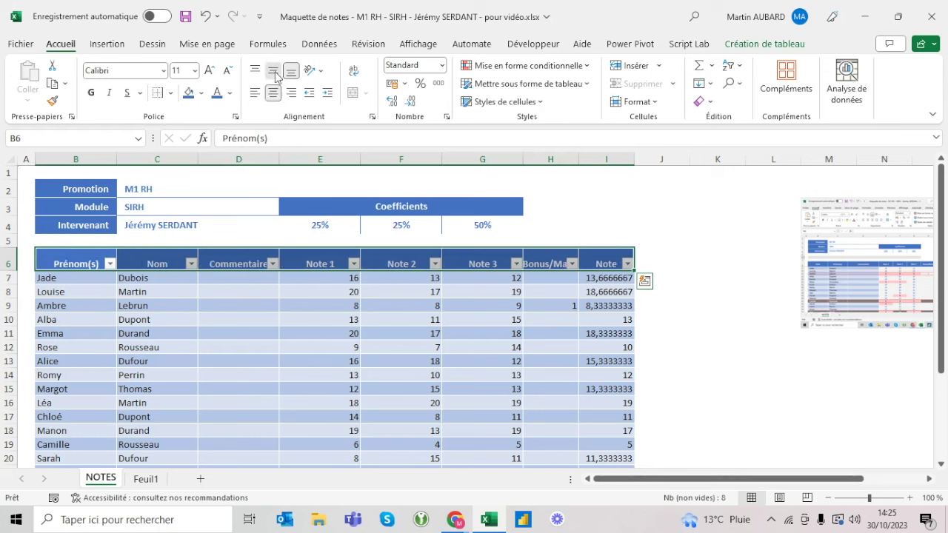
{"action": "left_click", "coordinate": [274, 71]}
{"action": "left_click", "coordinate": [238, 347]}
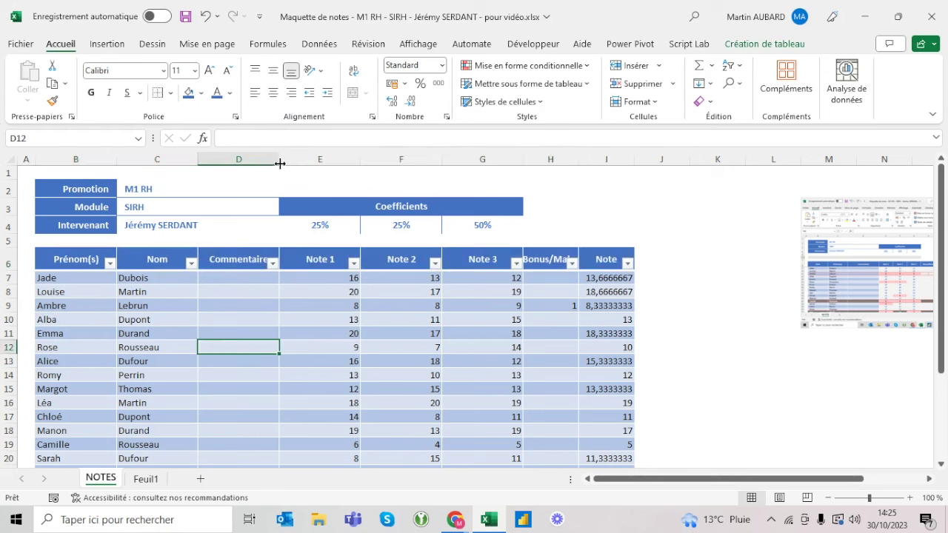
{"action": "left_click", "coordinate": [259, 156]}
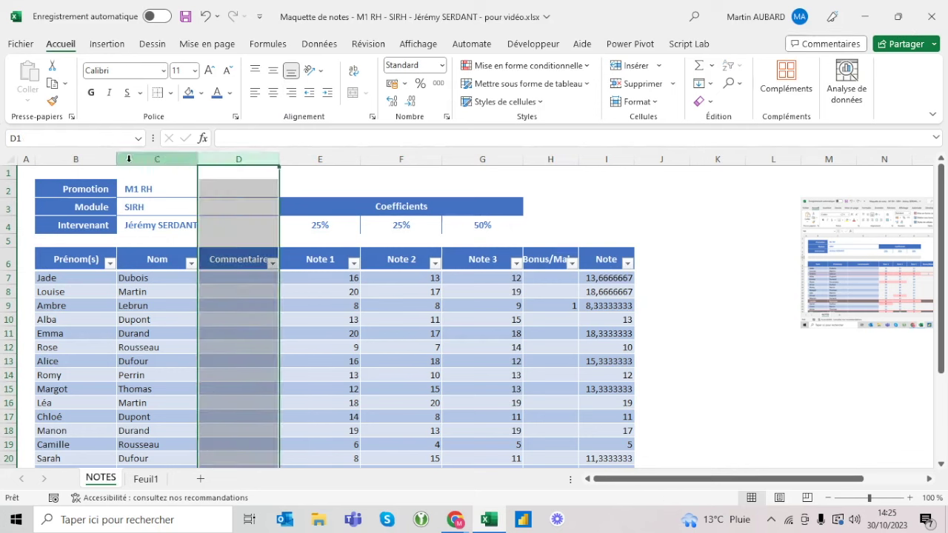
- Set columns B and C to a width of 18
{"action": "left_click_drag", "start_coordinate": [103, 159], "coordinate": [134, 158]}
{"action": "right_click", "coordinate": [134, 160]}
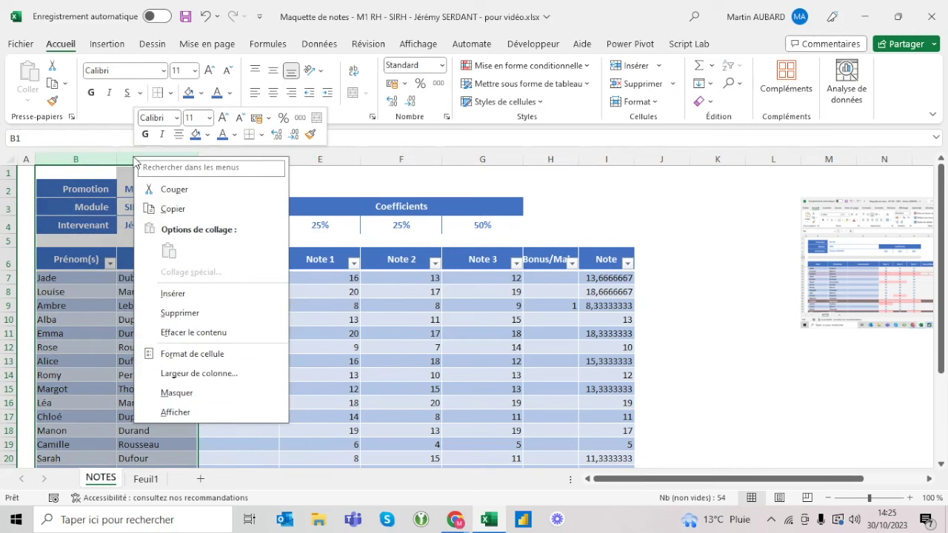
{"action": "left_click", "coordinate": [200, 374]}
{"action": "type", "text": "18"}
{"action": "key", "text": "Return"}
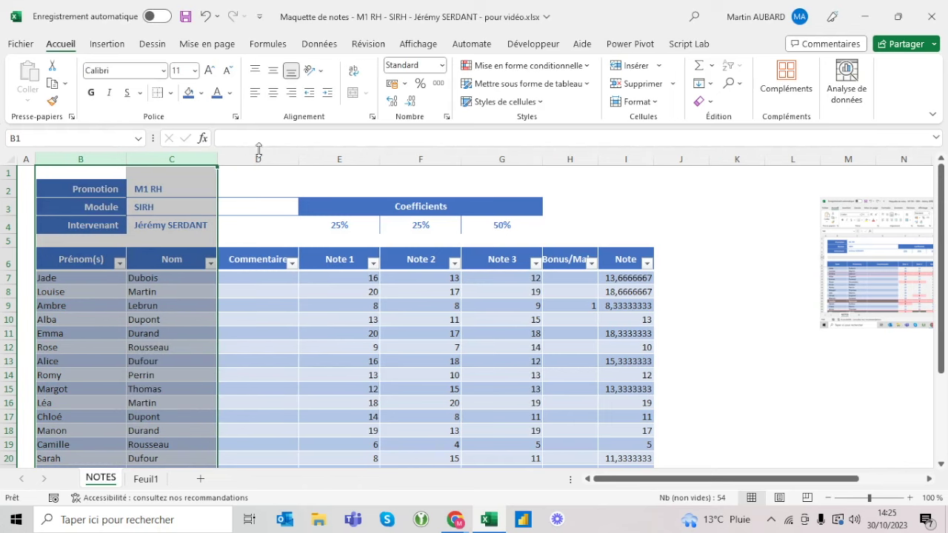
- Widen the Commentaire column D to 30
{"action": "right_click", "coordinate": [258, 156]}
{"action": "left_click", "coordinate": [318, 378]}
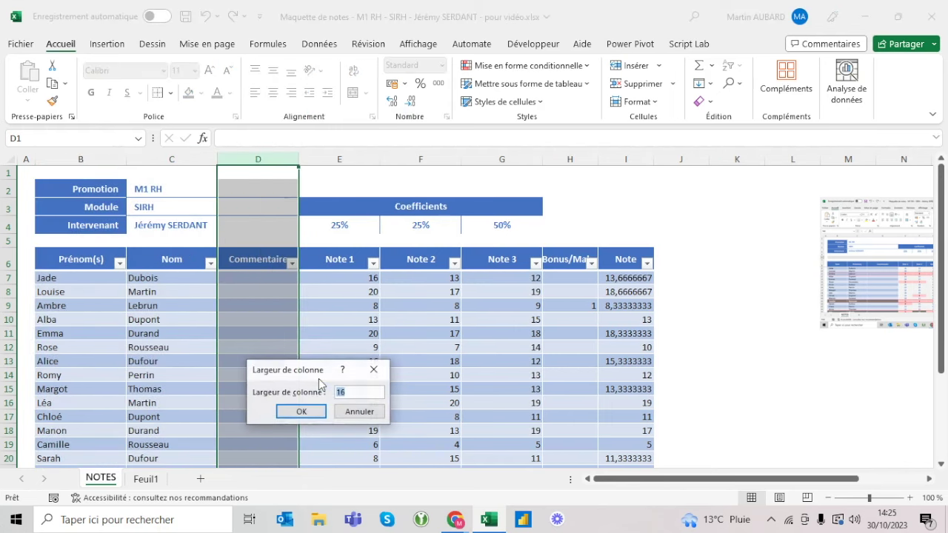
{"action": "type", "text": "30"}
{"action": "key", "text": "Return"}
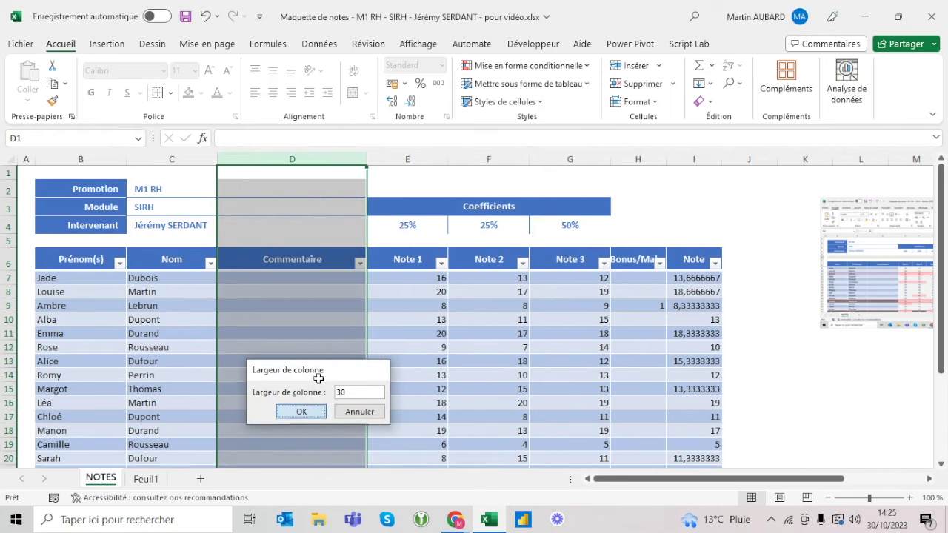
{"action": "left_click", "coordinate": [402, 260]}
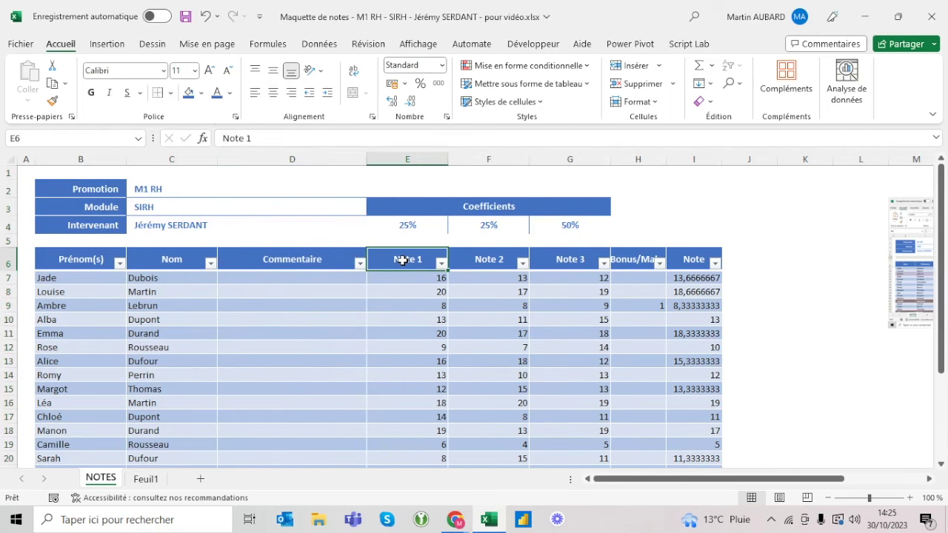
- Set the Note 1 to Note 3 columns E–G to a width of 12
{"action": "left_click_drag", "start_coordinate": [425, 152], "coordinate": [565, 151]}
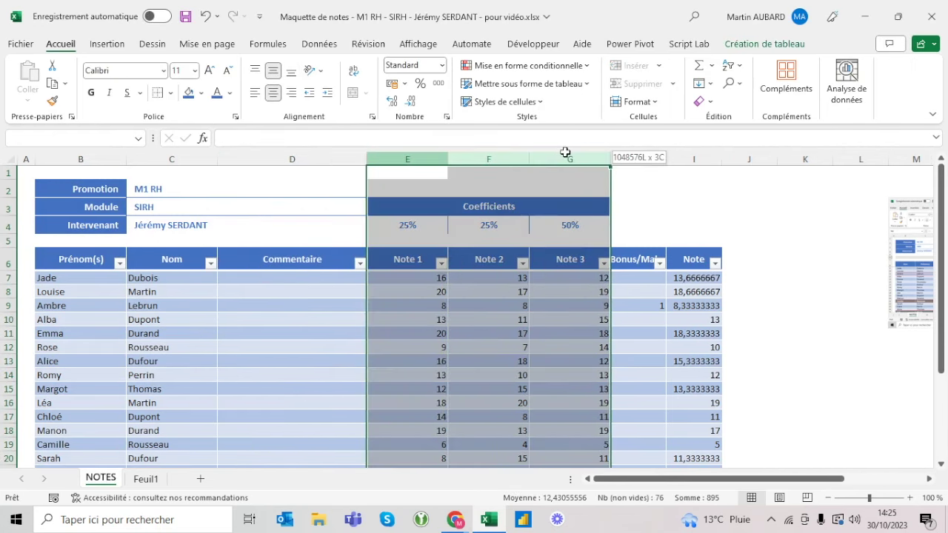
{"action": "right_click", "coordinate": [566, 153]}
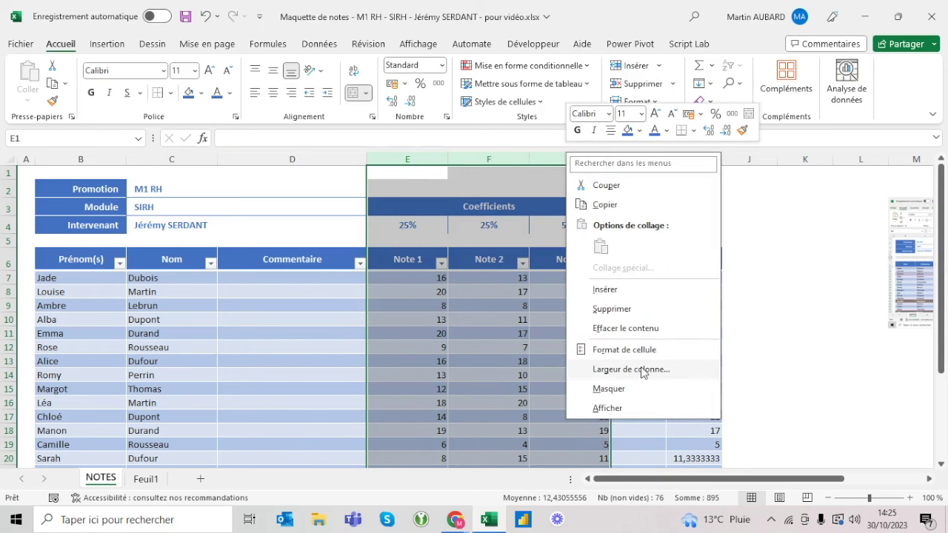
{"action": "left_click", "coordinate": [643, 371]}
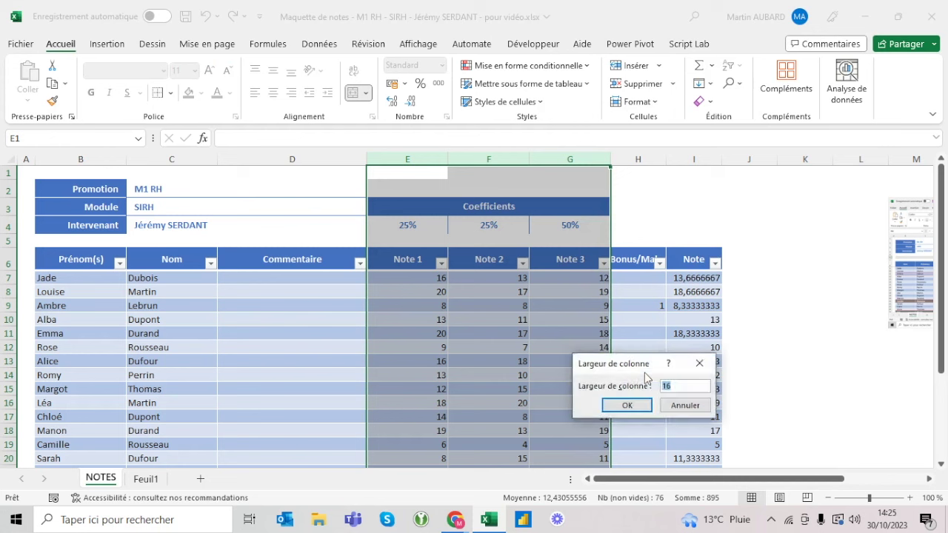
{"action": "key", "text": "Return"}
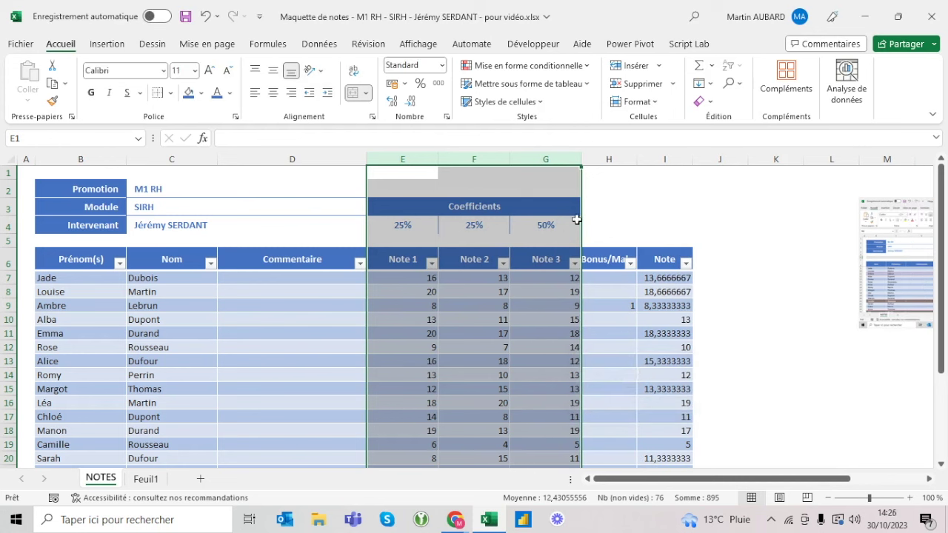
{"action": "right_click", "coordinate": [498, 161]}
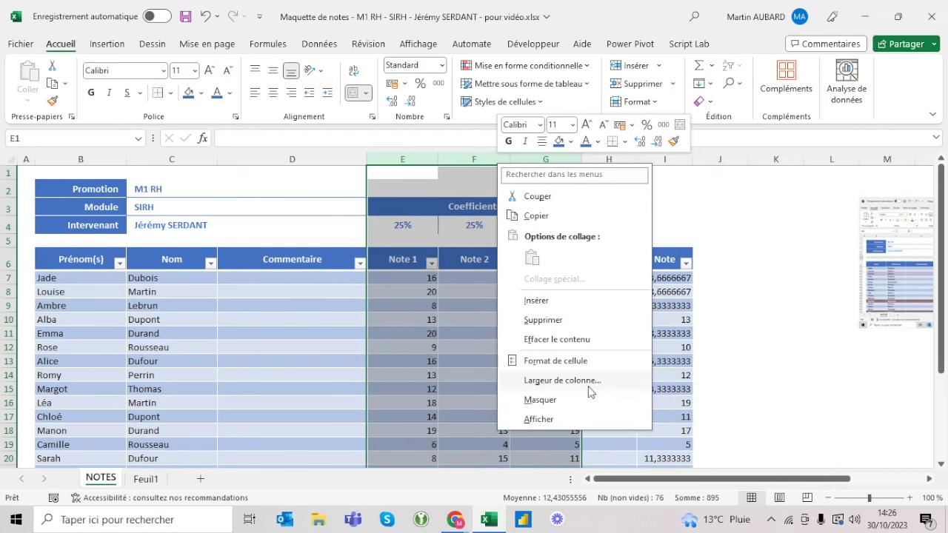
{"action": "left_click", "coordinate": [587, 379]}
{"action": "type", "text": "12"}
{"action": "key", "text": "Return"}
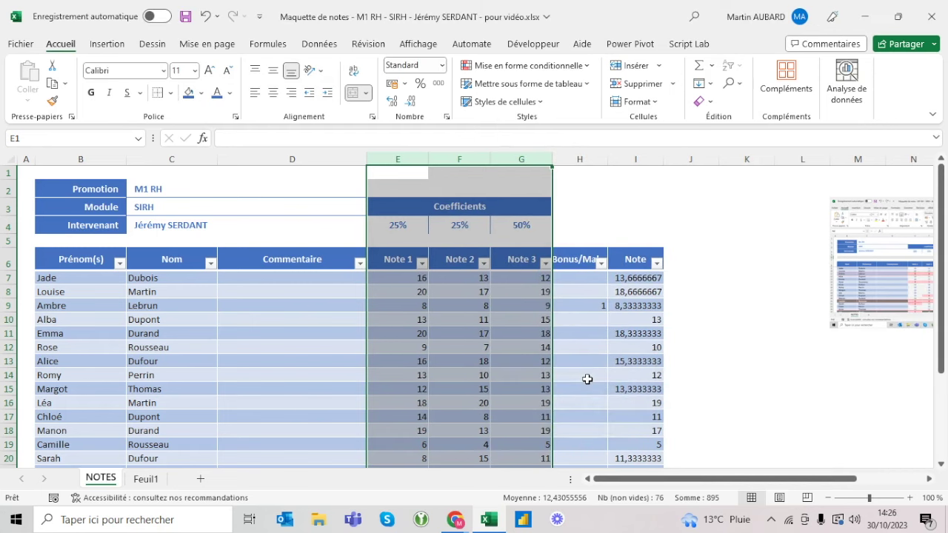
- Set the Bonus/Malus column H to a width of 15
{"action": "left_click", "coordinate": [501, 351]}
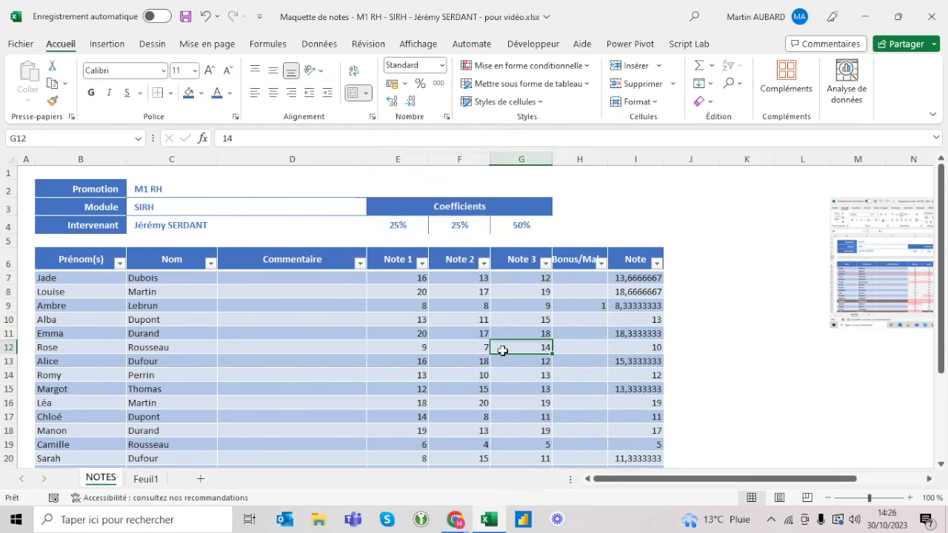
{"action": "left_click", "coordinate": [587, 157]}
{"action": "right_click", "coordinate": [588, 156]}
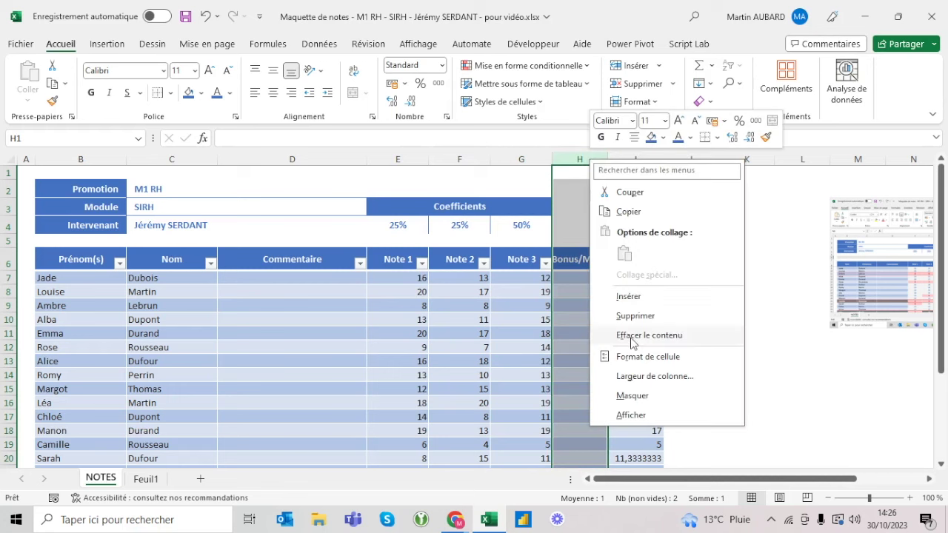
{"action": "left_click", "coordinate": [659, 376]}
{"action": "type", "text": "12"}
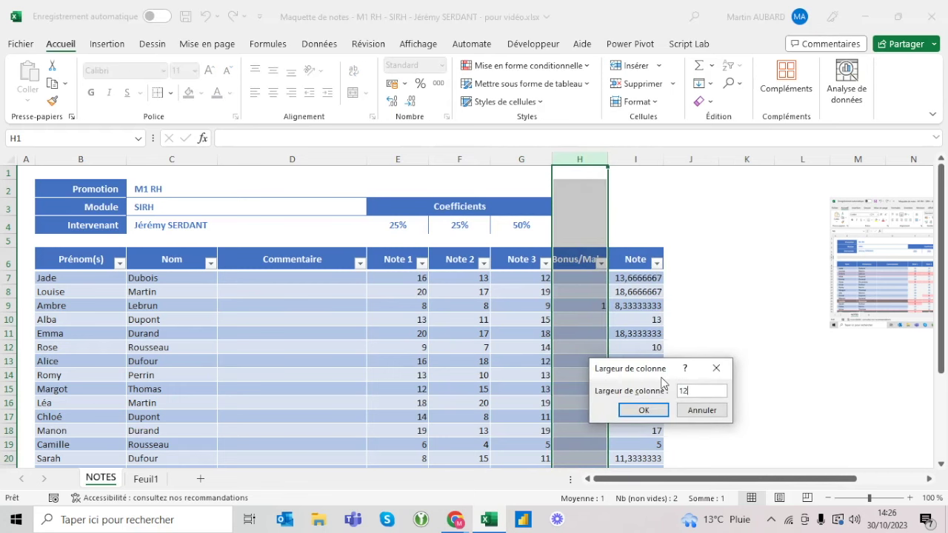
{"action": "key", "text": "Return"}
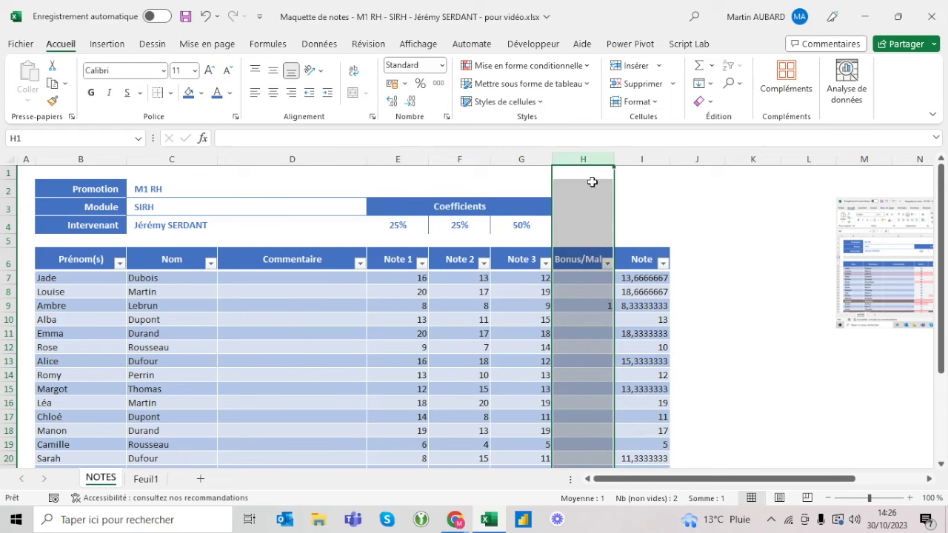
{"action": "right_click", "coordinate": [596, 157]}
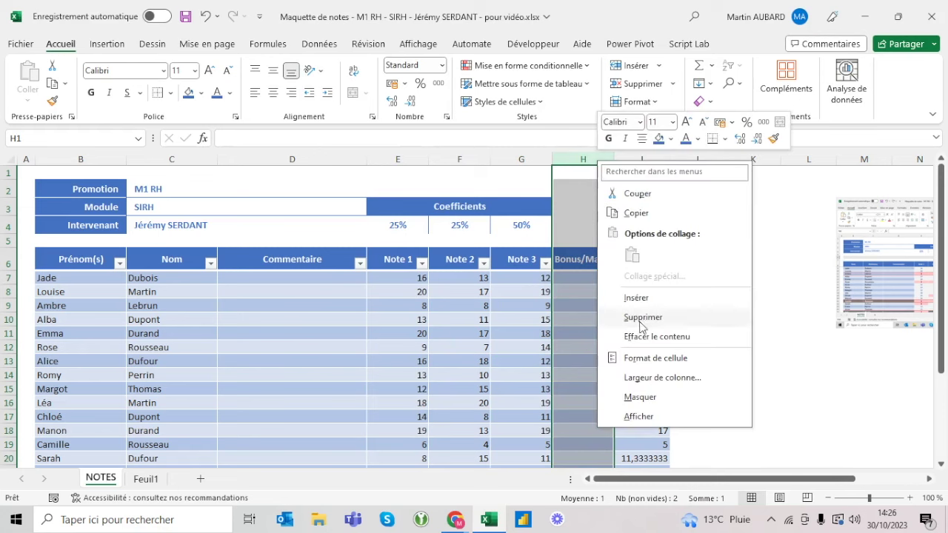
{"action": "left_click", "coordinate": [657, 377]}
{"action": "type", "text": "15"}
{"action": "key", "text": "Return"}
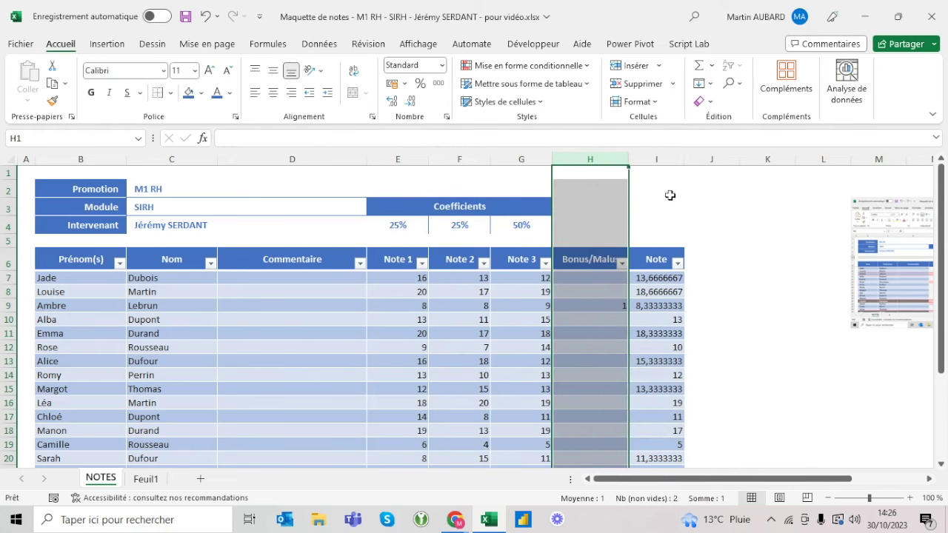
- Widen the Note column I to 15 so averages display in full
{"action": "left_click", "coordinate": [662, 155]}
{"action": "right_click", "coordinate": [662, 156]}
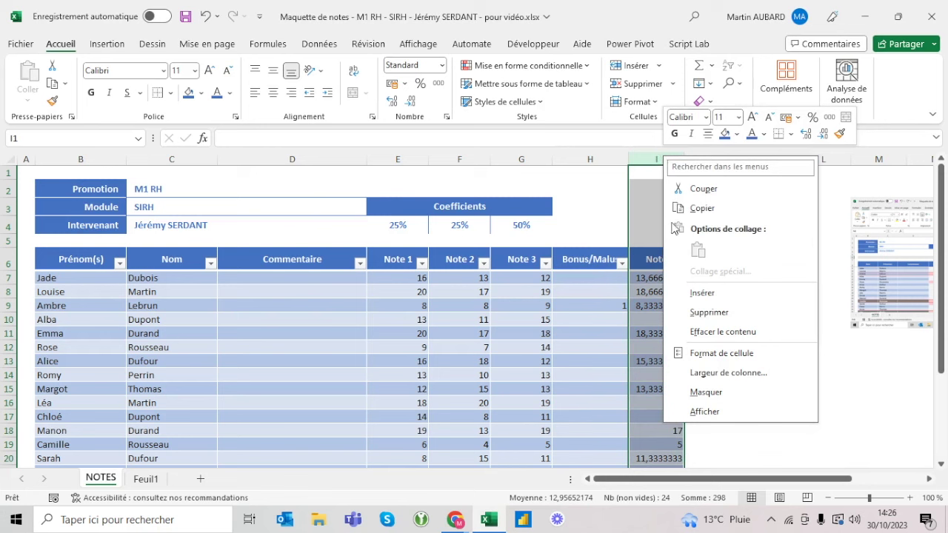
{"action": "left_click", "coordinate": [725, 374]}
{"action": "type", "text": "15"}
{"action": "key", "text": "Return"}
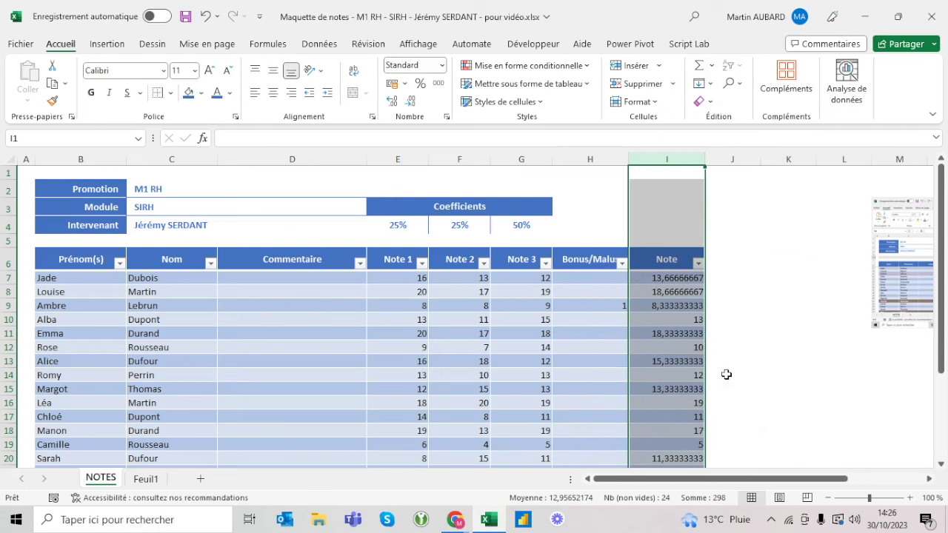
{"action": "left_click", "coordinate": [533, 310]}
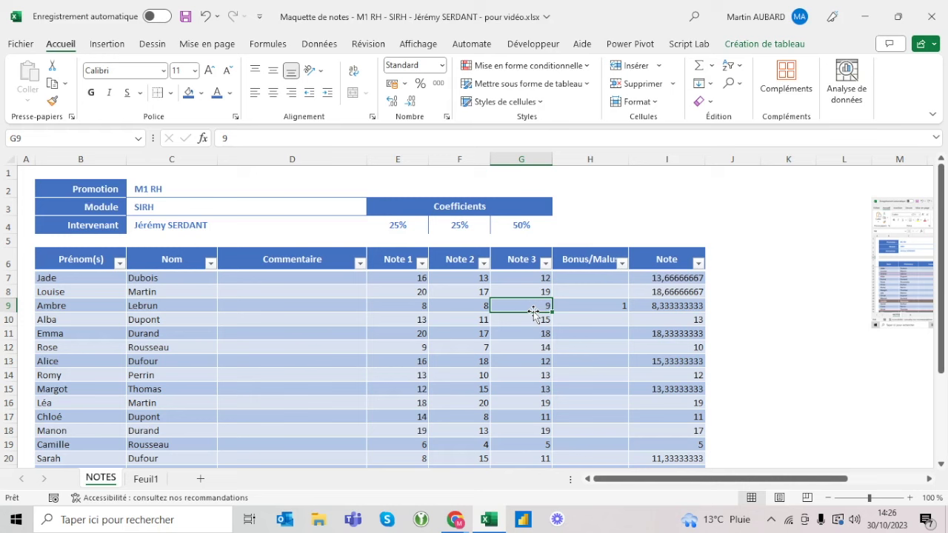
- Indent the table data and centre the grade values from Note 1 to Note
{"action": "left_click", "coordinate": [35, 247]}
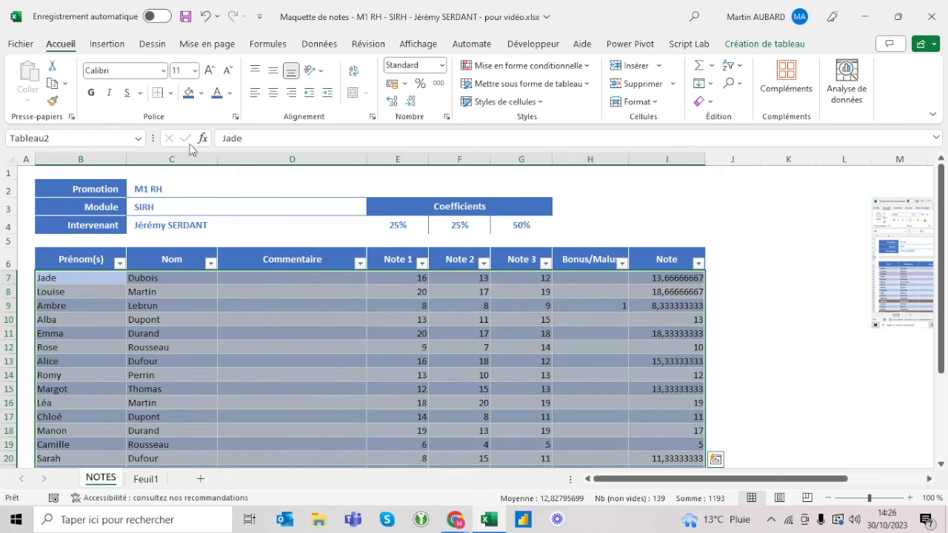
{"action": "left_click", "coordinate": [326, 93]}
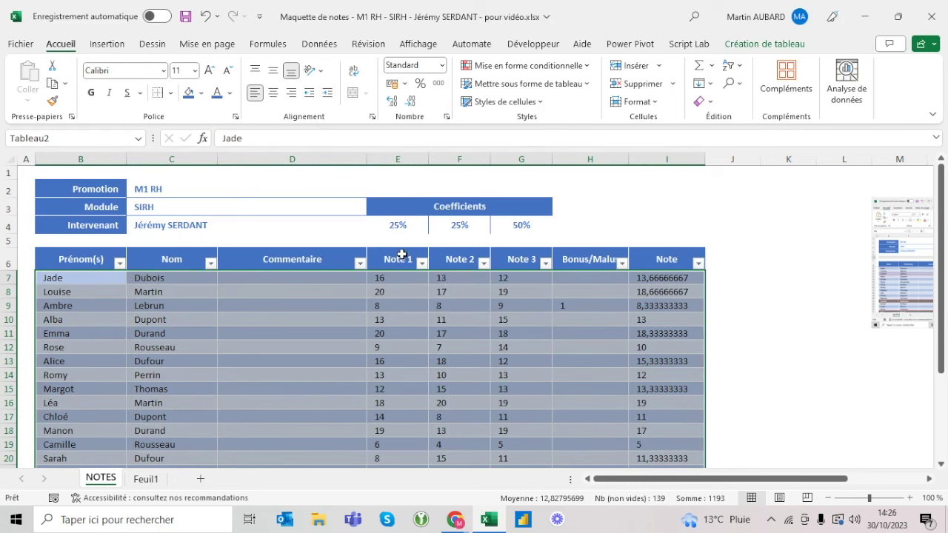
{"action": "left_click_drag", "start_coordinate": [401, 255], "coordinate": [653, 259]}
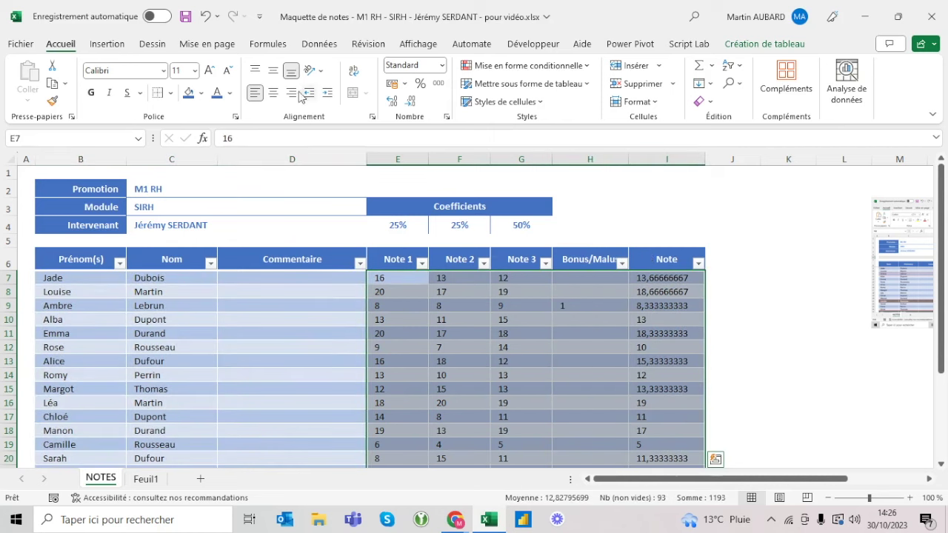
{"action": "left_click", "coordinate": [273, 93]}
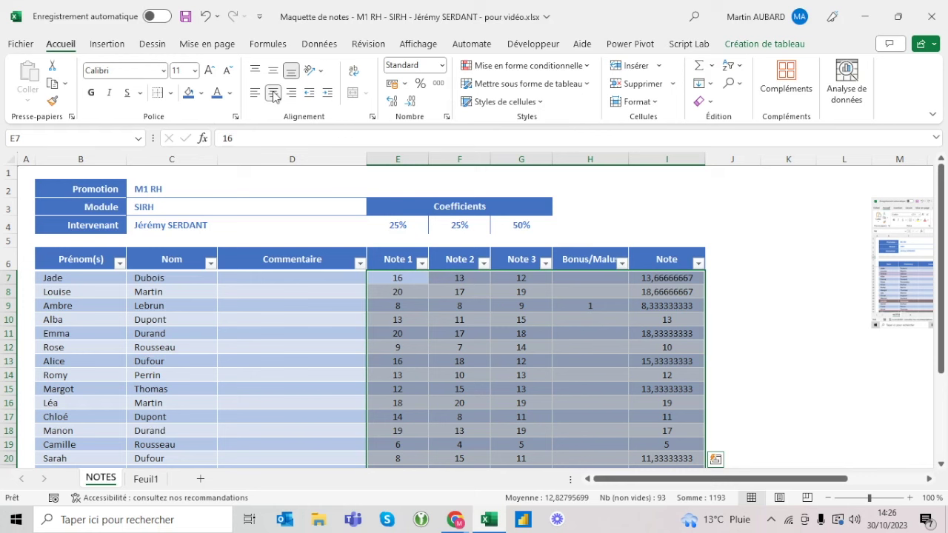
{"action": "left_click", "coordinate": [411, 105]}
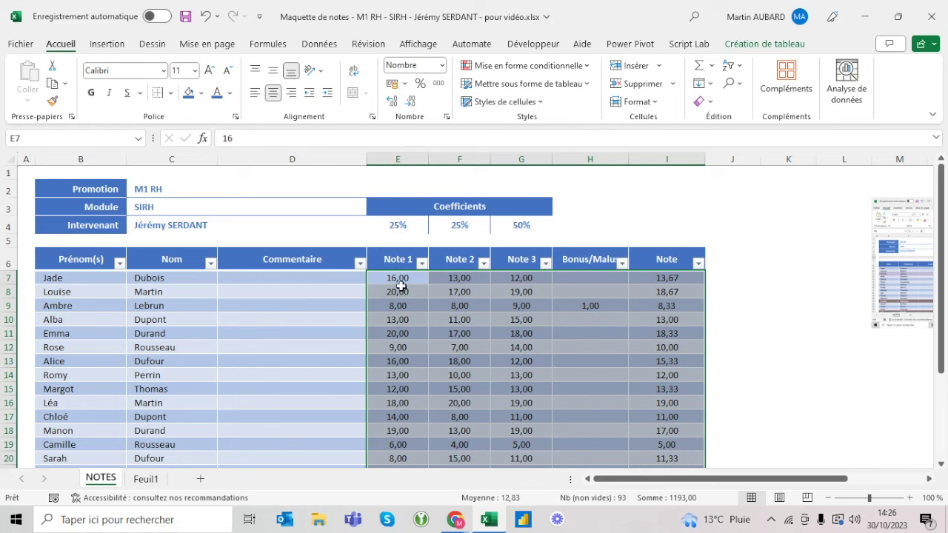
{"action": "left_click", "coordinate": [206, 17]}
{"action": "left_click", "coordinate": [205, 17]}
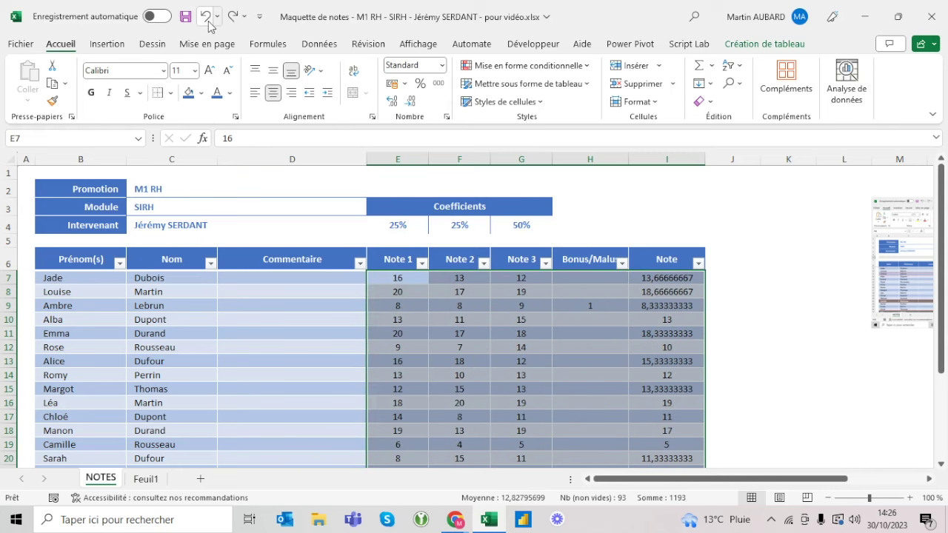
- Give the Bonus/Malus values the two-decimal Nombre format, e.g. 1,00
{"action": "left_click", "coordinate": [441, 66]}
{"action": "left_click", "coordinate": [442, 120]}
{"action": "left_click", "coordinate": [391, 102]}
{"action": "key", "text": "ctrl+z"}
{"action": "left_click", "coordinate": [409, 104]}
- Reduce the Note averages to two decimals, such as 13,67 and 18,67
{"action": "left_click", "coordinate": [409, 103]}
{"action": "left_click", "coordinate": [408, 104]}
{"action": "left_click", "coordinate": [408, 103]}
{"action": "left_click", "coordinate": [409, 103]}
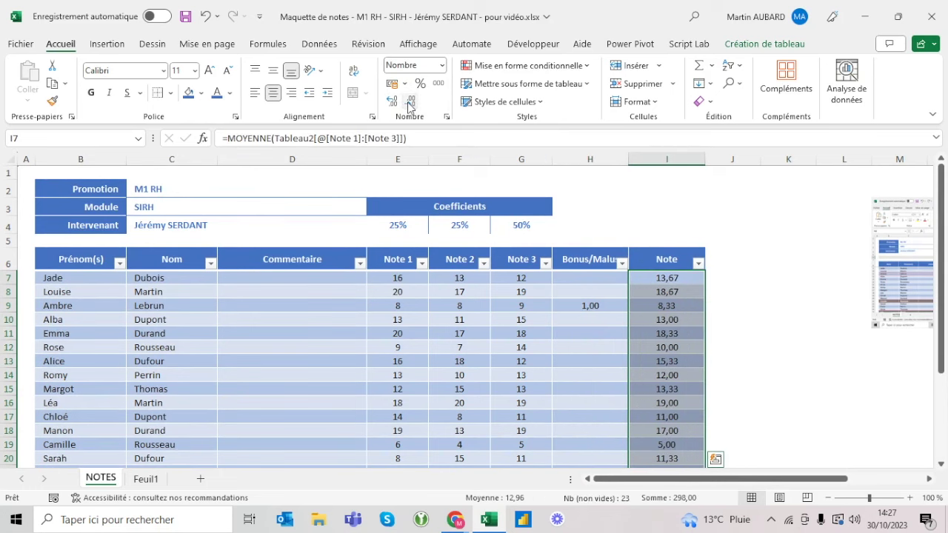
{"action": "key", "text": "Up"}
{"action": "key", "text": "Left"}
{"action": "key", "text": "Left"}
{"action": "key", "text": "Left"}
{"action": "key", "text": "Left"}
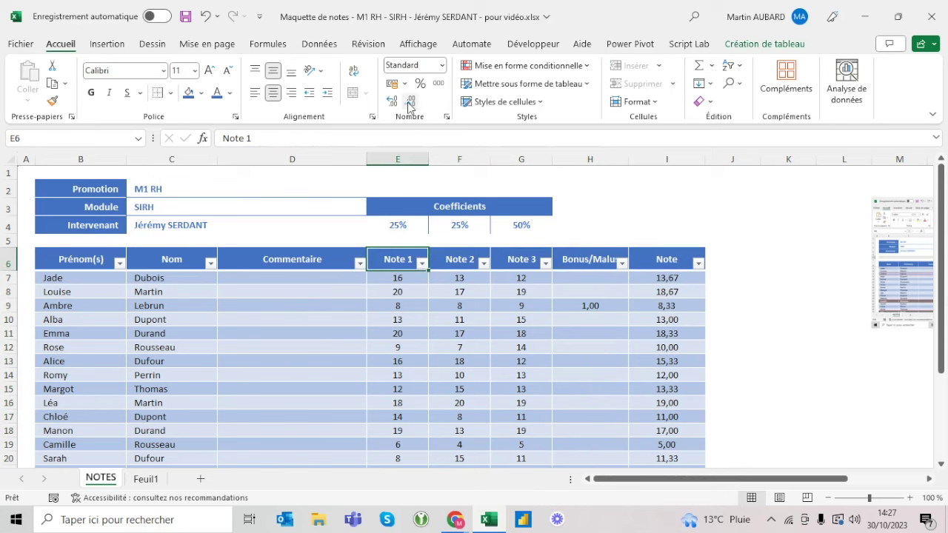
{"action": "key", "text": "Down"}
{"action": "key", "text": "shift+Right"}
{"action": "key", "text": "shift+Right"}
{"action": "key", "text": "ctrl+shift+Down"}
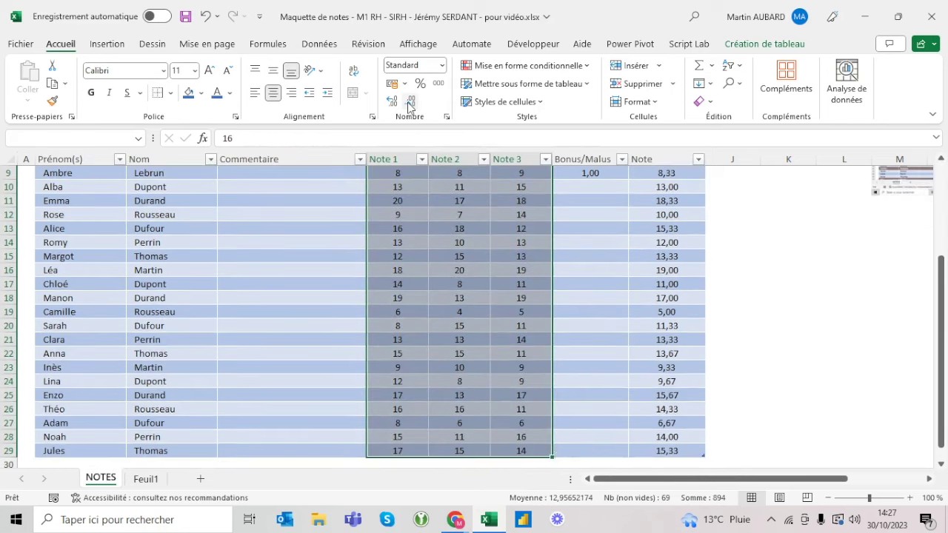
{"action": "key", "text": "Up"}
{"action": "key", "text": "Right"}
{"action": "key", "text": "Right"}
{"action": "key", "text": "Right"}
{"action": "key", "text": "Up"}
{"action": "key", "text": "Up"}
{"action": "key", "text": "Up"}
{"action": "key", "text": "Up"}
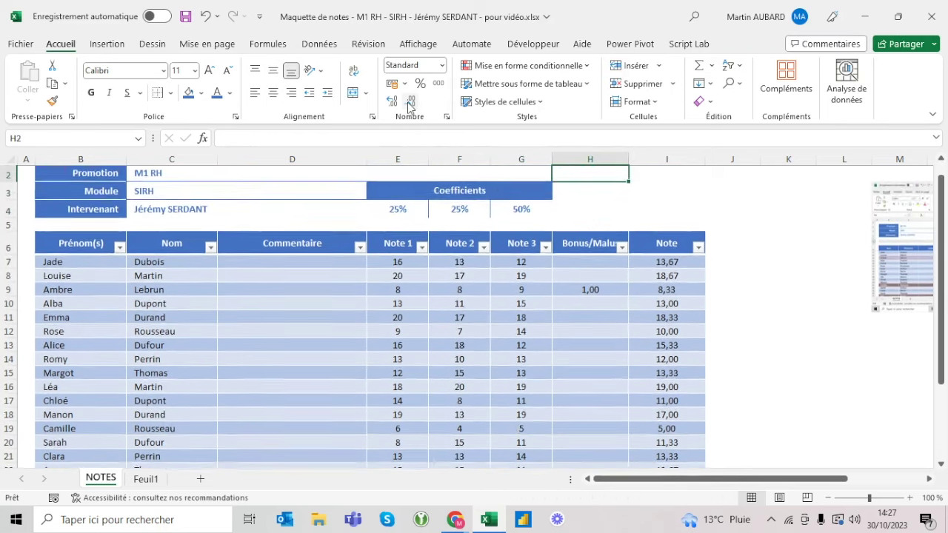
{"action": "key", "text": "Up"}
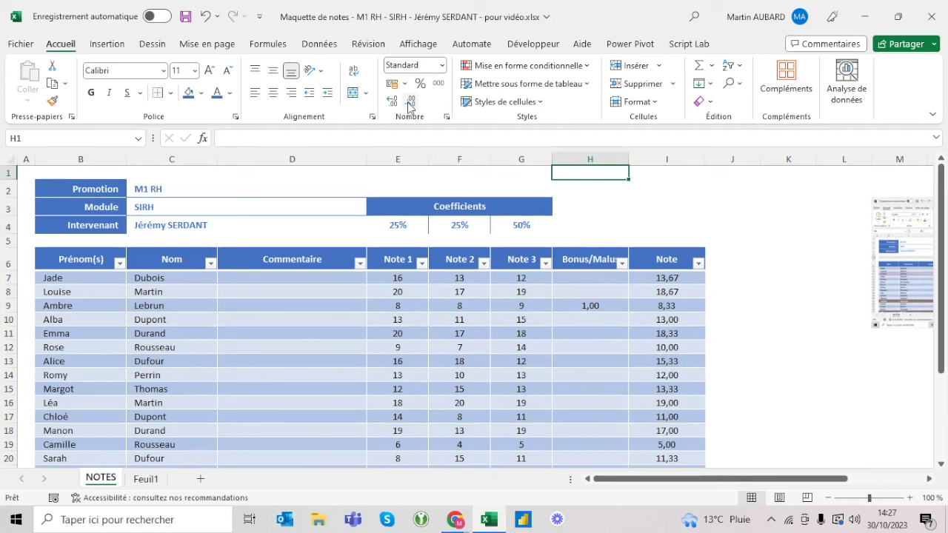
{"action": "mouse_move", "coordinate": [397, 281]}
{"action": "left_mouse_down"}
{"action": "mouse_move", "coordinate": [495, 284]}
{"action": "mouse_move", "coordinate": [513, 300]}
{"action": "left_mouse_up"}
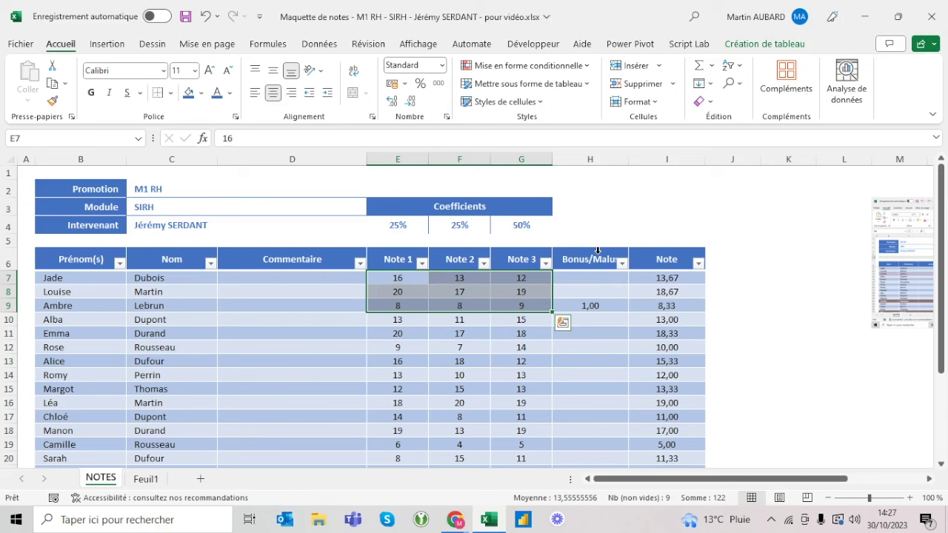
{"action": "left_click", "coordinate": [664, 251]}
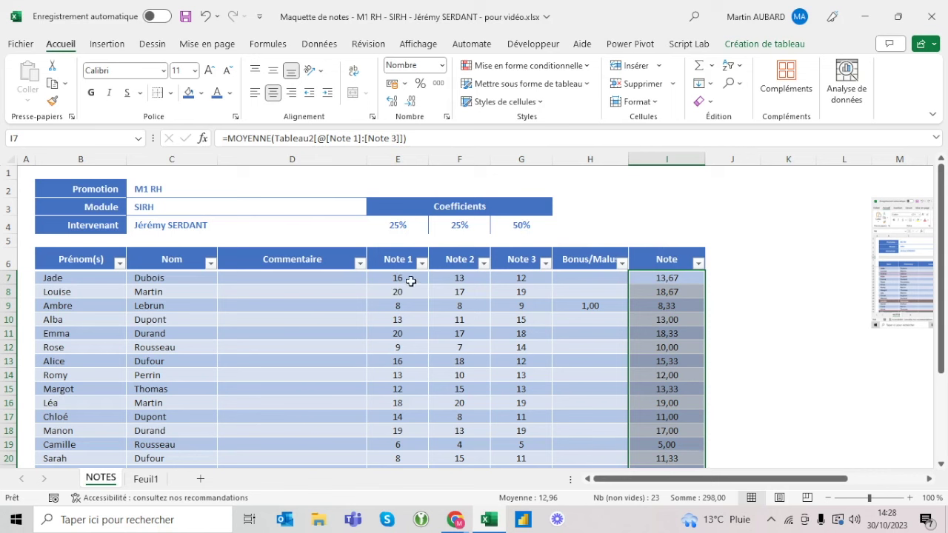
{"action": "left_click_drag", "start_coordinate": [407, 280], "coordinate": [493, 278]}
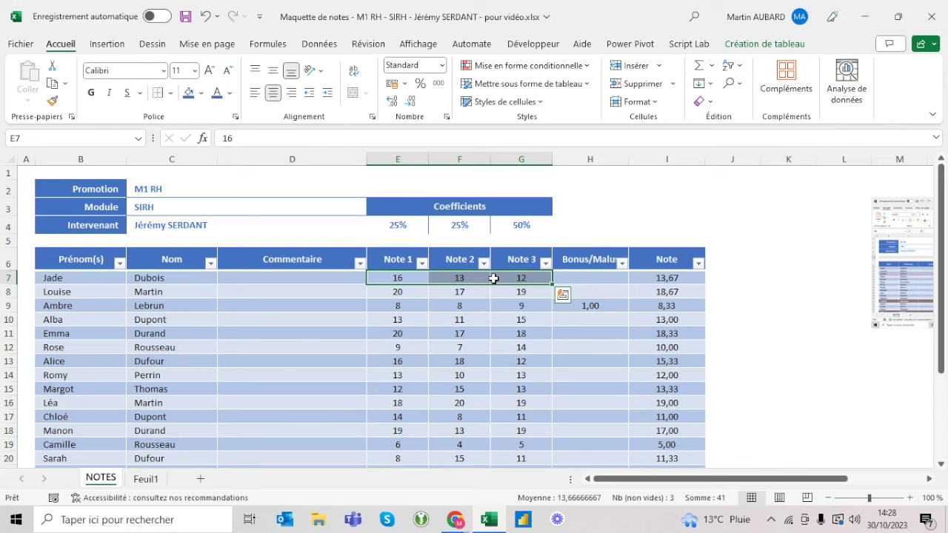
{"action": "left_click", "coordinate": [402, 279]}
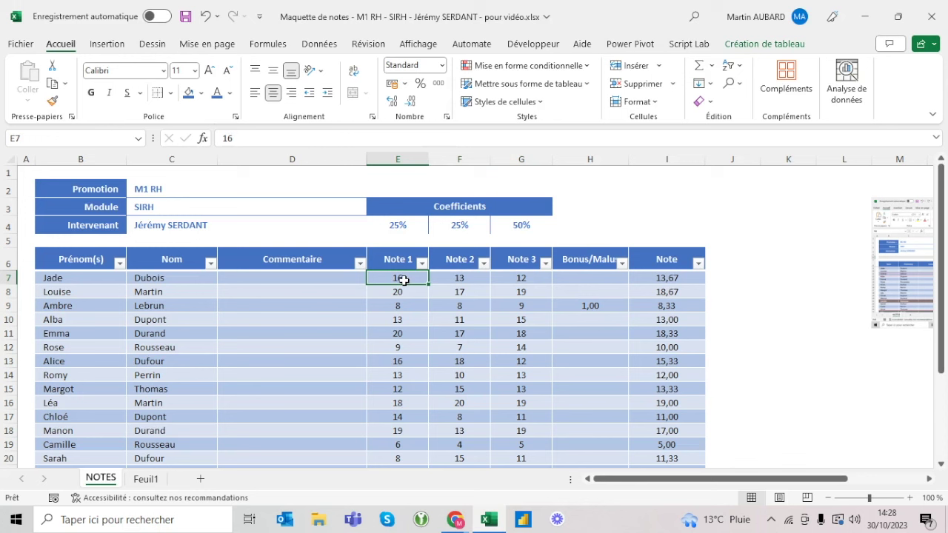
{"action": "left_click", "coordinate": [392, 102]}
{"action": "left_click", "coordinate": [392, 102]}
{"action": "left_click", "coordinate": [411, 103]}
{"action": "left_click", "coordinate": [410, 104]}
{"action": "left_click", "coordinate": [165, 188]}
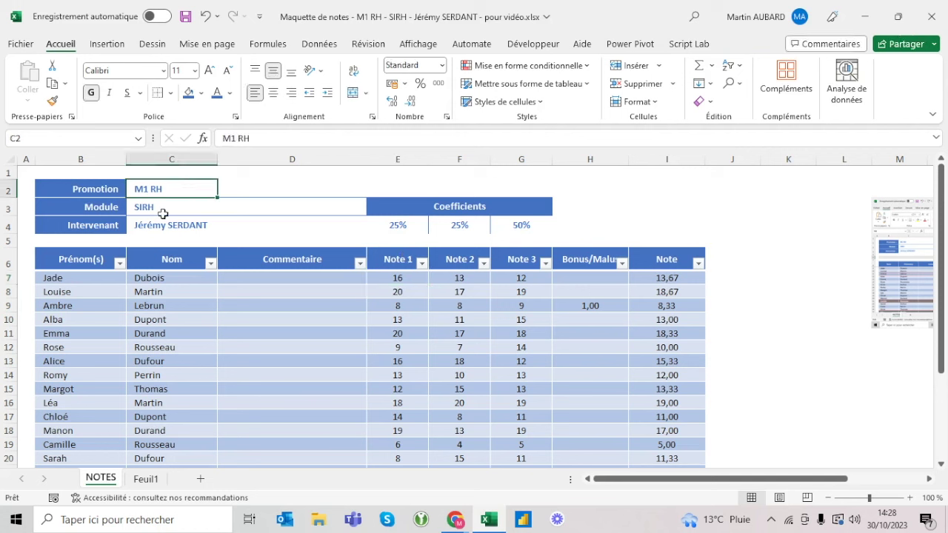
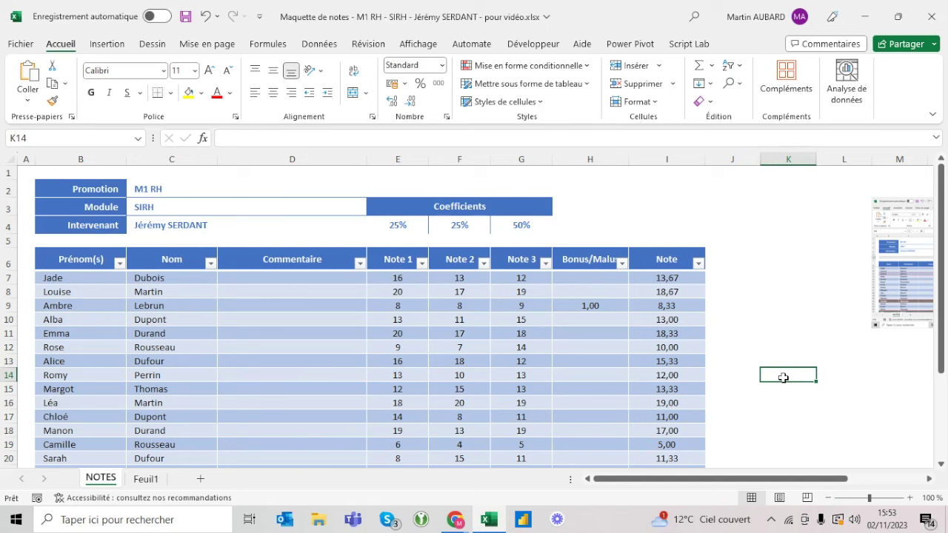
- Browse the grade table's student names, promotion details and Note 3 grades
{"action": "left_click", "coordinate": [100, 279]}
{"action": "key", "text": "Down"}
{"action": "key", "text": "Down"}
{"action": "key", "text": "Down"}
{"action": "key", "text": "Down"}
{"action": "key", "text": "Down"}
{"action": "key", "text": "Down"}
{"action": "key", "text": "Down"}
{"action": "key", "text": "Down"}
{"action": "key", "text": "Right"}
{"action": "key", "text": "Right"}
{"action": "key", "text": "Up"}
{"action": "key", "text": "Up"}
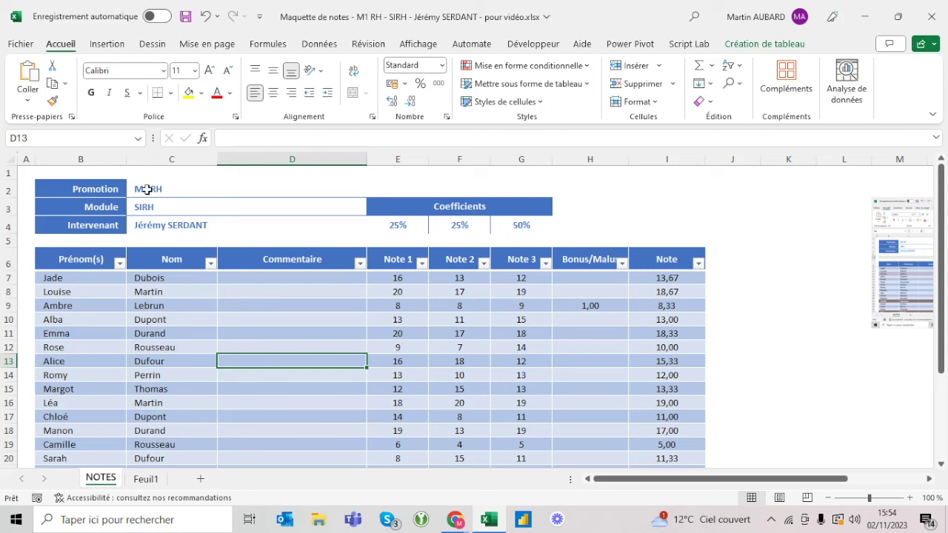
{"action": "left_click_drag", "start_coordinate": [145, 190], "coordinate": [153, 223]}
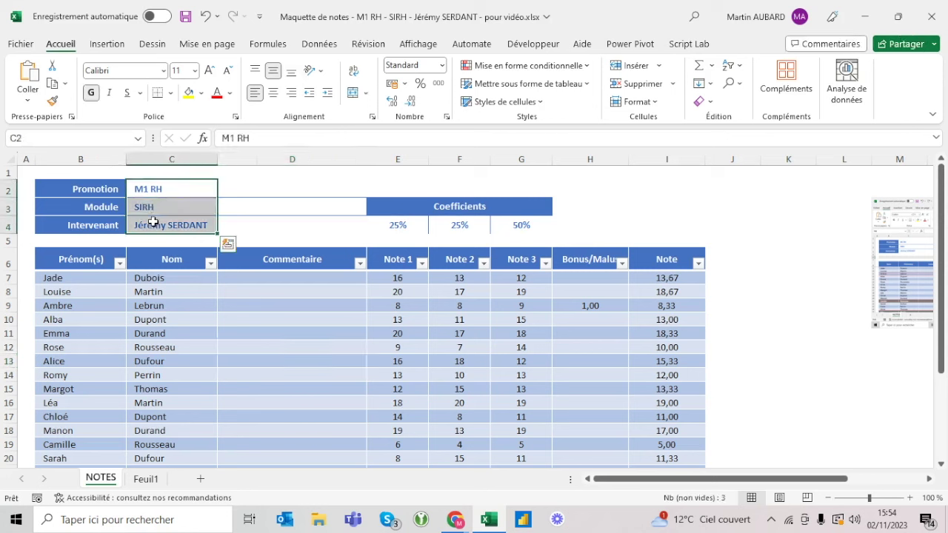
{"action": "left_click", "coordinate": [495, 371]}
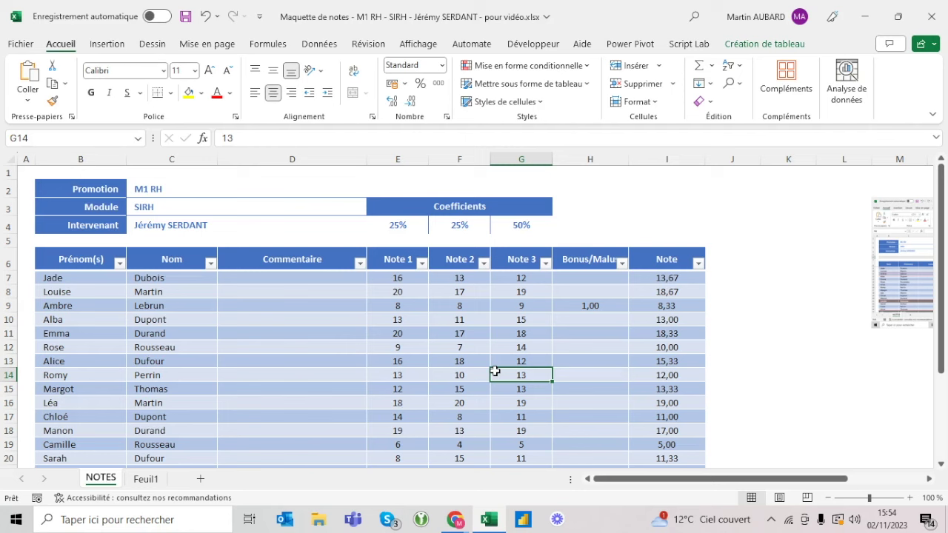
- Compare with sheet Feuil1, then return to NOTES and show Tableau2's table design options
{"action": "left_click", "coordinate": [143, 480]}
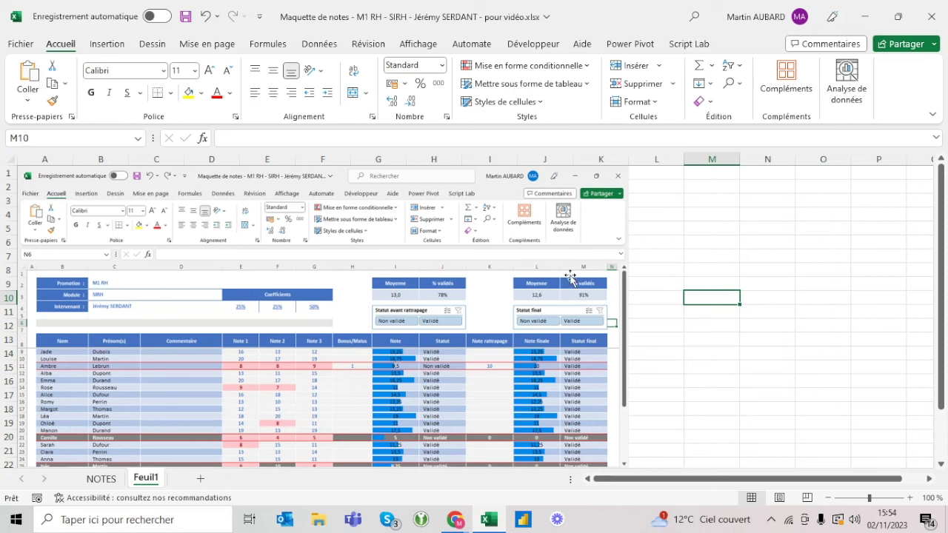
{"action": "left_click", "coordinate": [104, 479]}
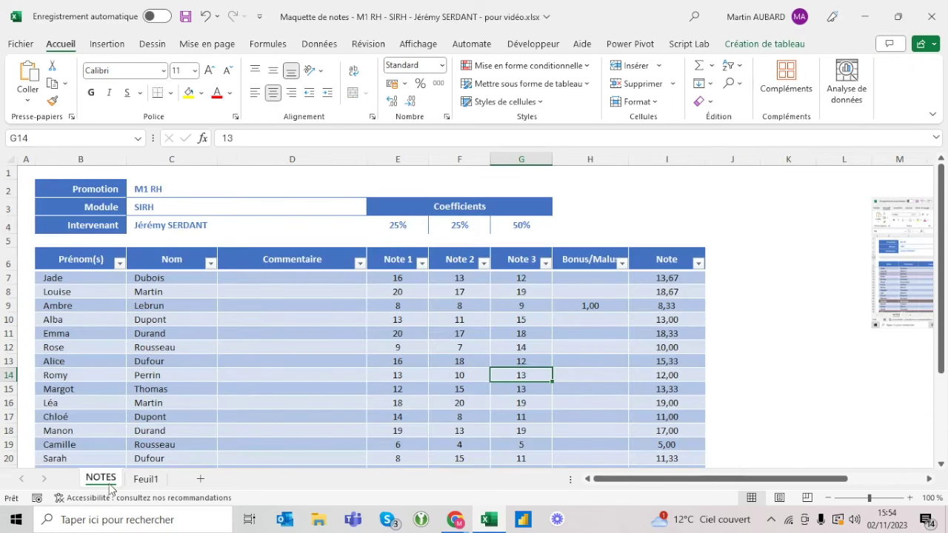
{"action": "left_click", "coordinate": [393, 316]}
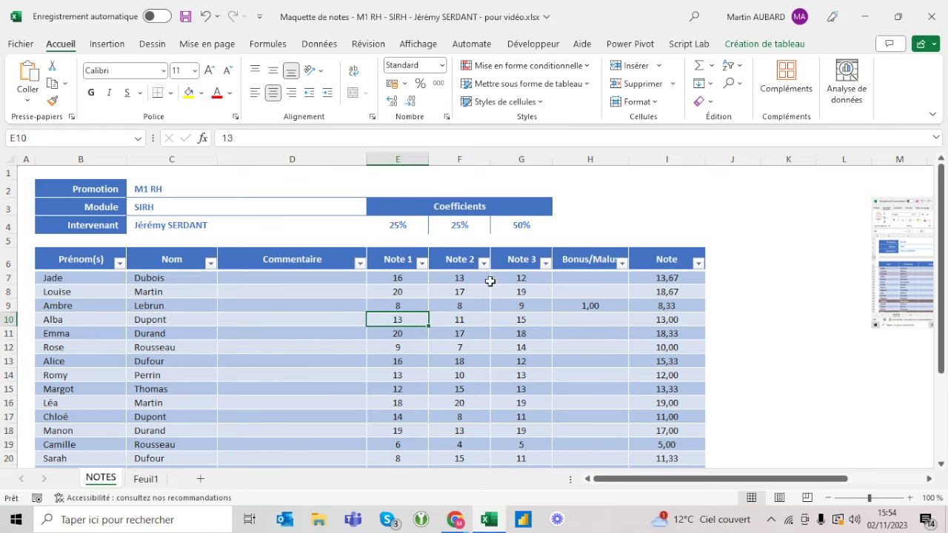
{"action": "left_click", "coordinate": [762, 46]}
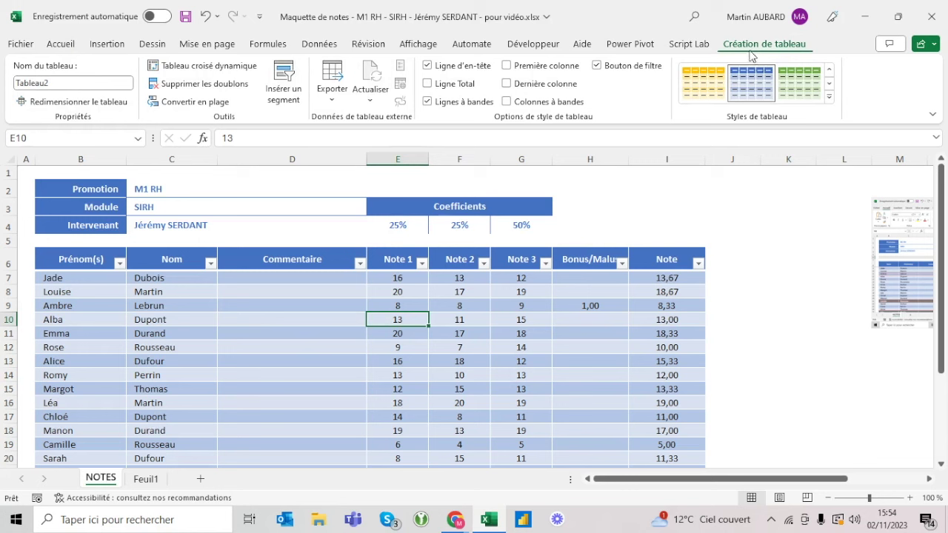
- Hide the header filter arrows and select the Note 1–3 grades down to the last student
{"action": "left_click", "coordinate": [645, 70]}
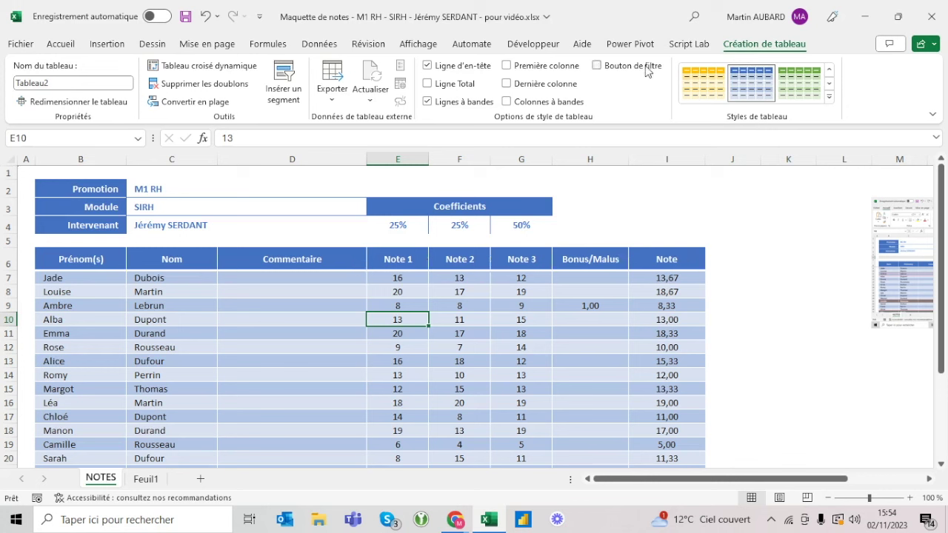
{"action": "left_click", "coordinate": [406, 260]}
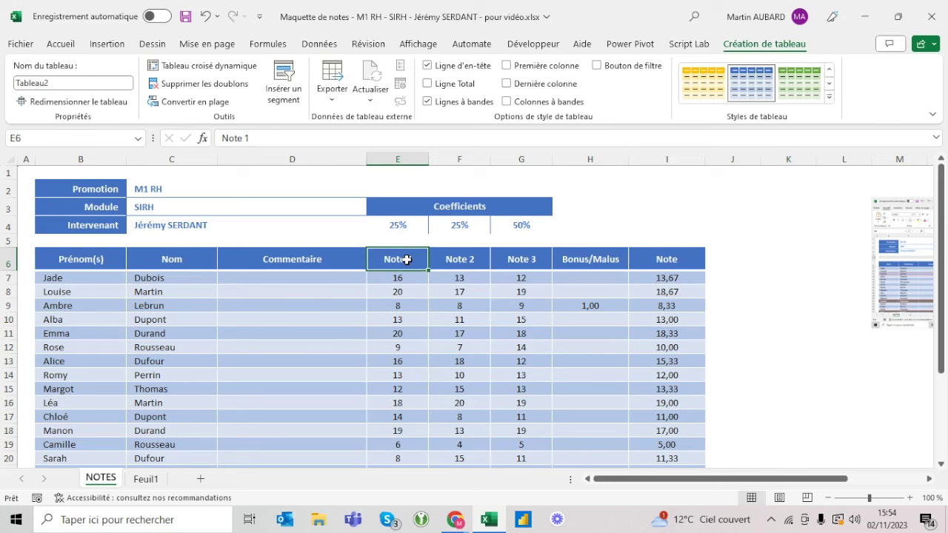
{"action": "key", "text": "Down"}
{"action": "key", "text": "shift+Right"}
{"action": "key", "text": "shift+Right"}
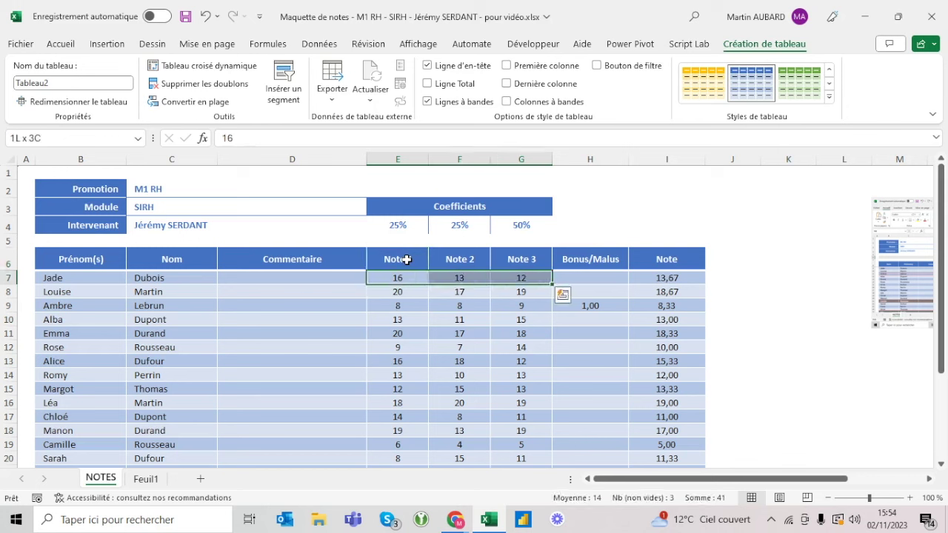
{"action": "key", "text": "ctrl+shift+Down"}
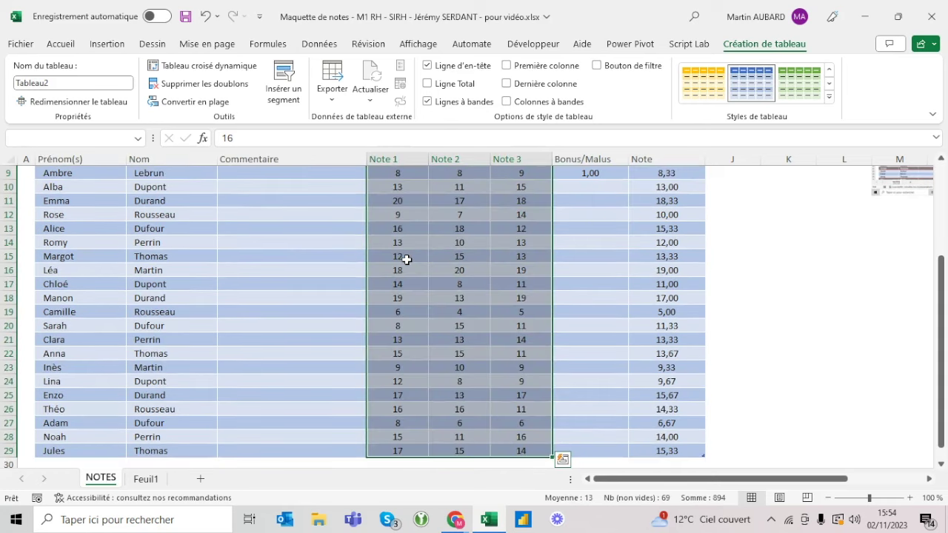
- Clear the grade selection and return to the top of the sheet
{"action": "left_click", "coordinate": [436, 228]}
{"action": "key", "text": "ctrl+Up"}
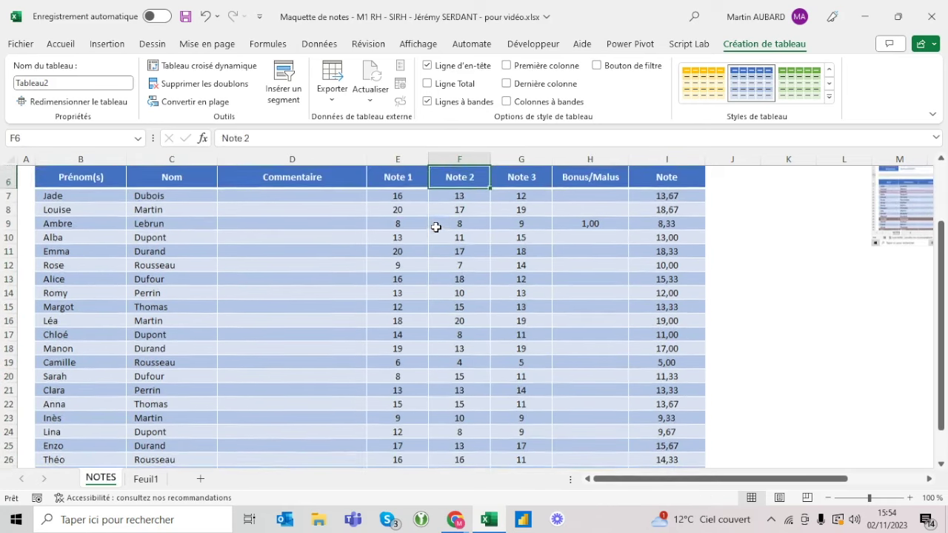
{"action": "key", "text": "Up"}
{"action": "key", "text": "Up"}
{"action": "key", "text": "Up"}
{"action": "key", "text": "Up"}
{"action": "left_click", "coordinate": [568, 193]}
{"action": "scroll", "coordinate": [574, 192], "scroll_direction": "up", "scroll_amount": 1}
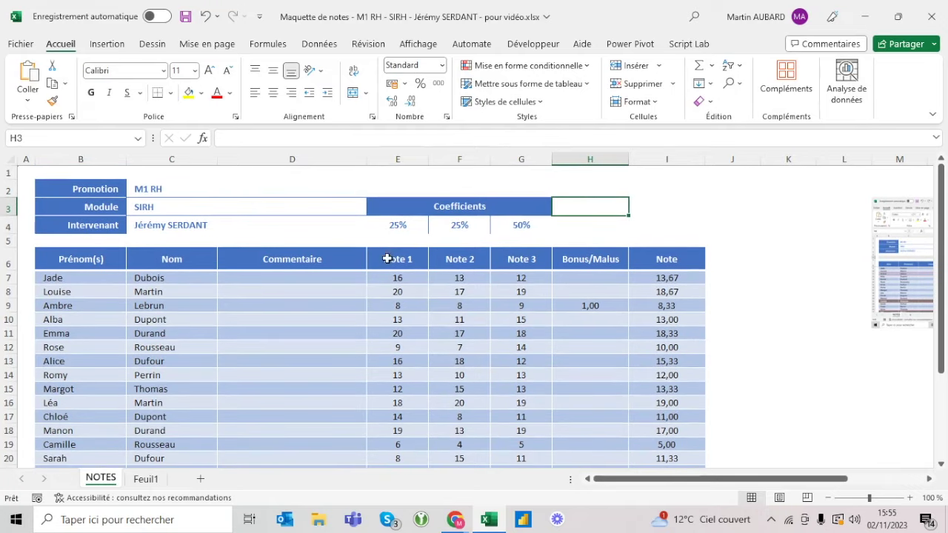
- Select all Note 1 to Note 3 grades in E7:G29 and switch to the Données ribbon
{"action": "left_click_drag", "start_coordinate": [397, 256], "coordinate": [520, 253]}
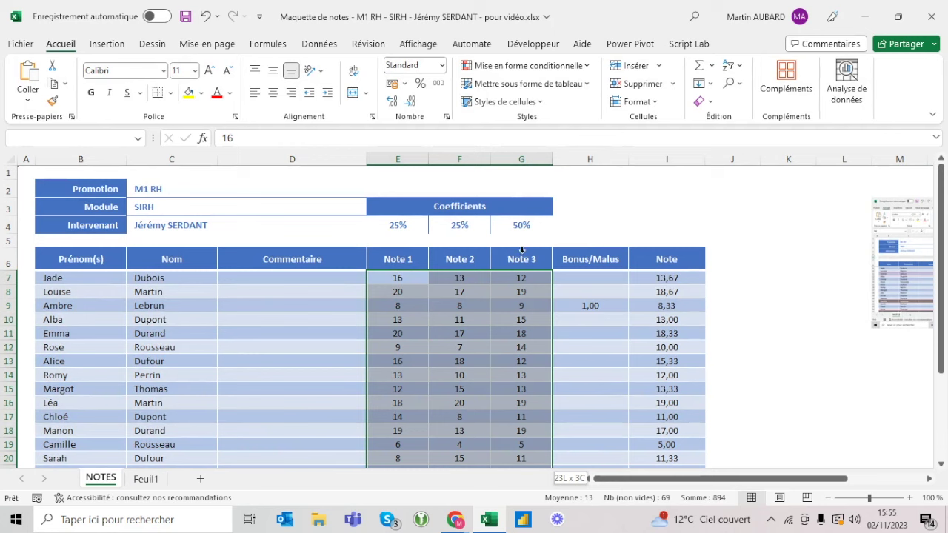
{"action": "left_click", "coordinate": [657, 203]}
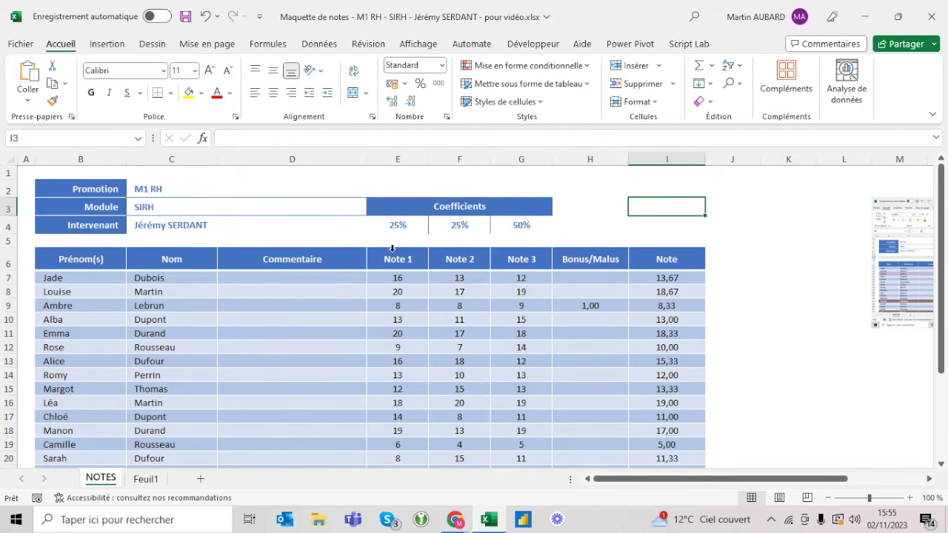
{"action": "left_click_drag", "start_coordinate": [391, 248], "coordinate": [523, 257]}
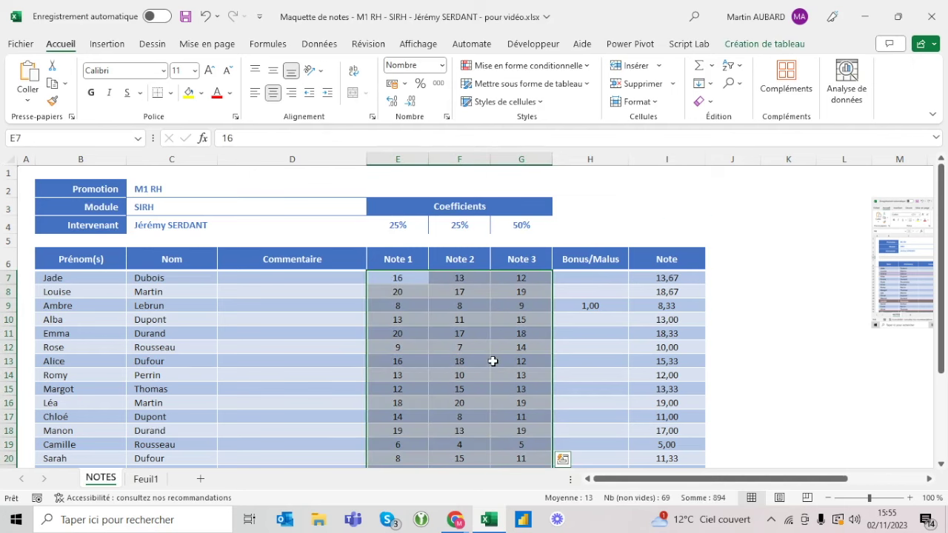
{"action": "scroll", "coordinate": [492, 360], "scroll_direction": "down", "scroll_amount": 5}
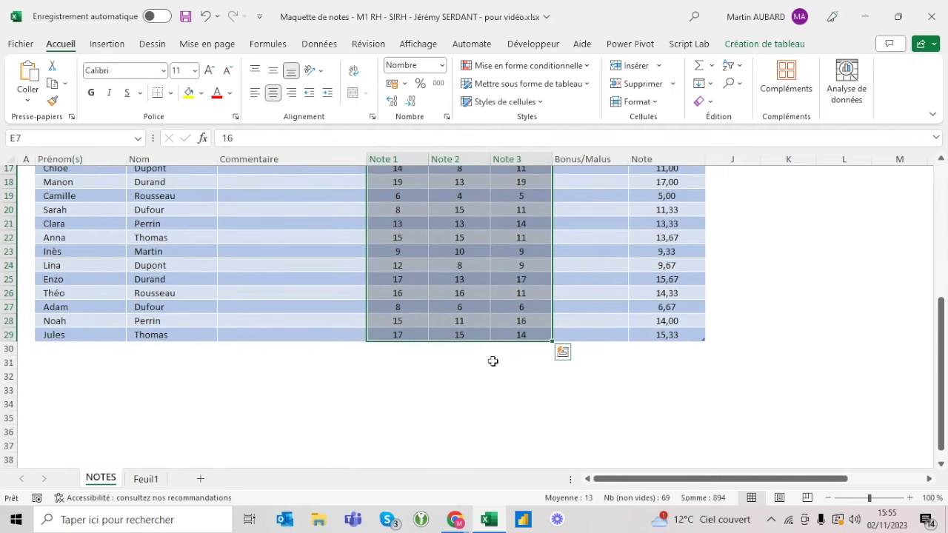
{"action": "scroll", "coordinate": [525, 279], "scroll_direction": "up", "scroll_amount": 5}
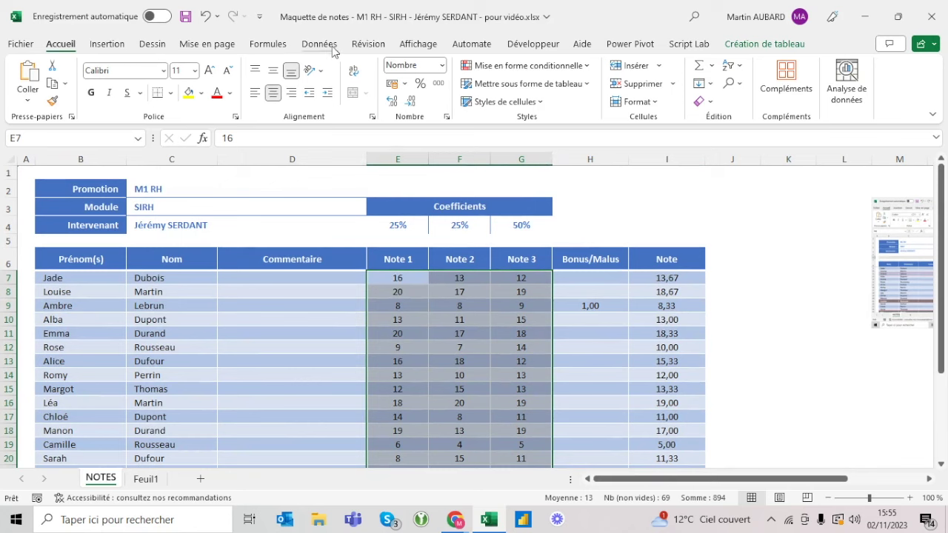
{"action": "left_click", "coordinate": [331, 49]}
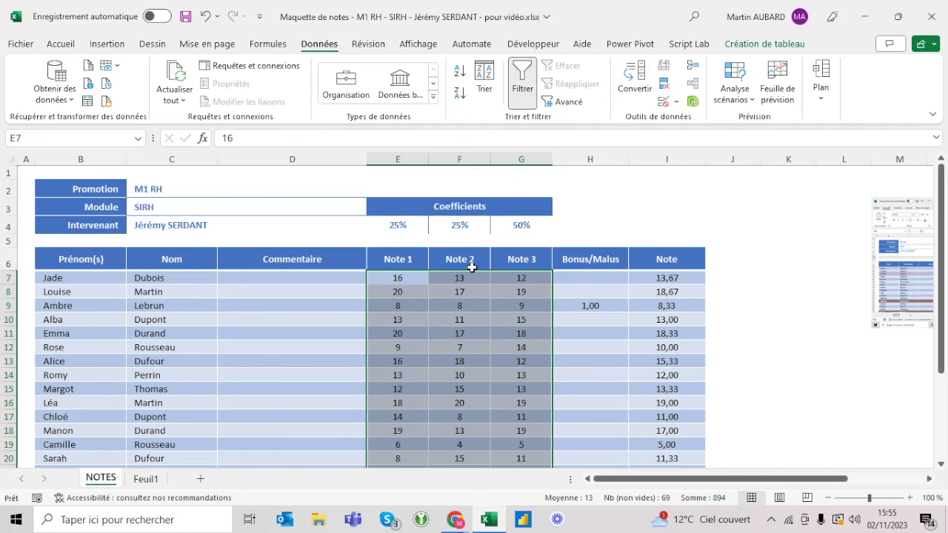
- Allow only whole numbers between 0 and 20 in the selected grades
{"action": "left_click", "coordinate": [670, 103]}
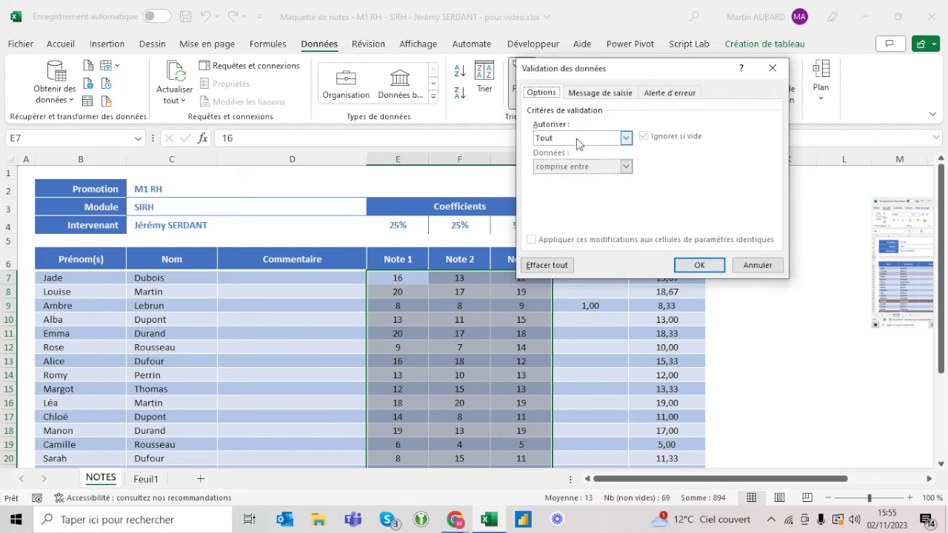
{"action": "left_click", "coordinate": [577, 141]}
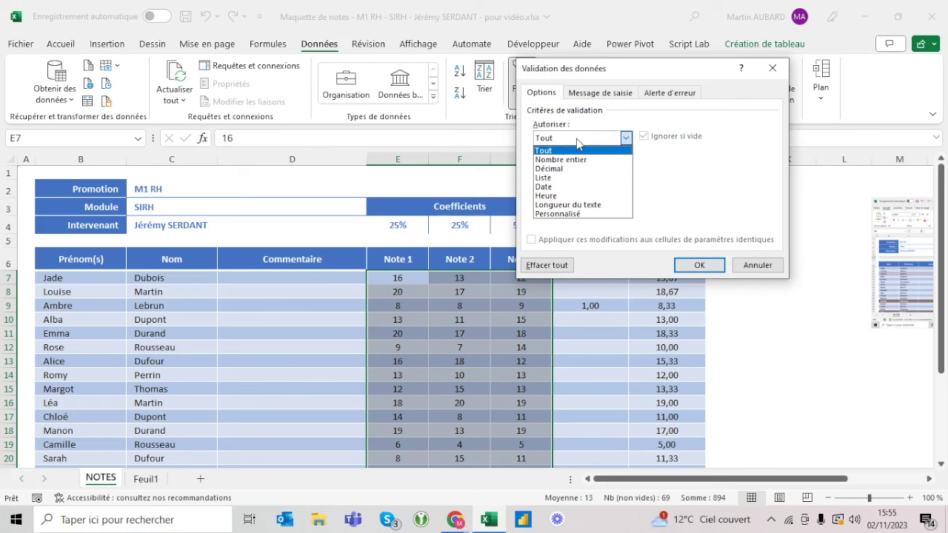
{"action": "left_click", "coordinate": [561, 160]}
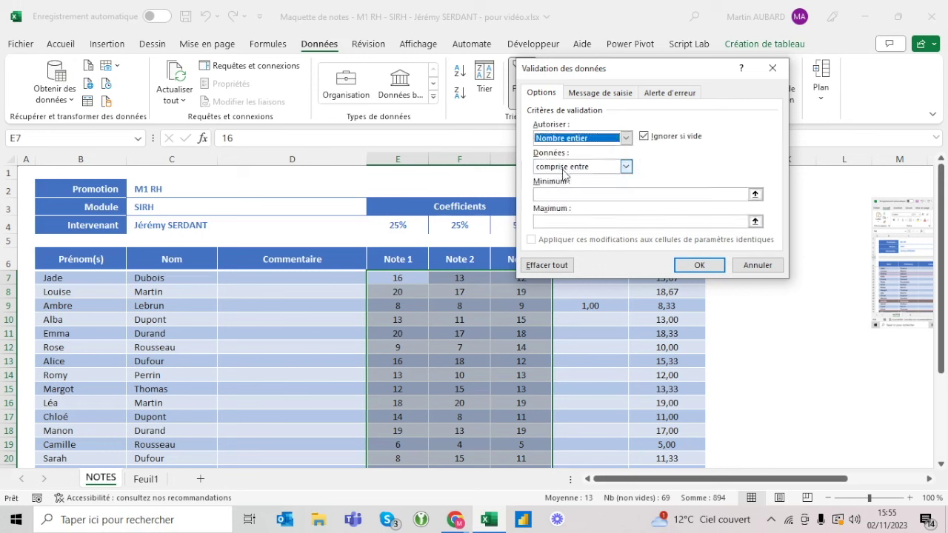
{"action": "left_click", "coordinate": [561, 195]}
{"action": "type", "text": "0"}
{"action": "key", "text": "Tab"}
{"action": "type", "text": "20"}
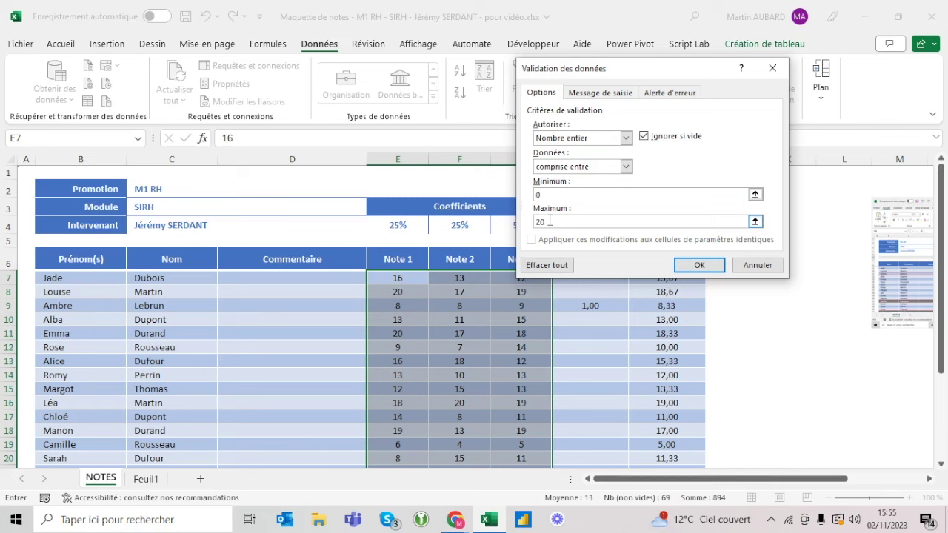
{"action": "left_click", "coordinate": [699, 267]}
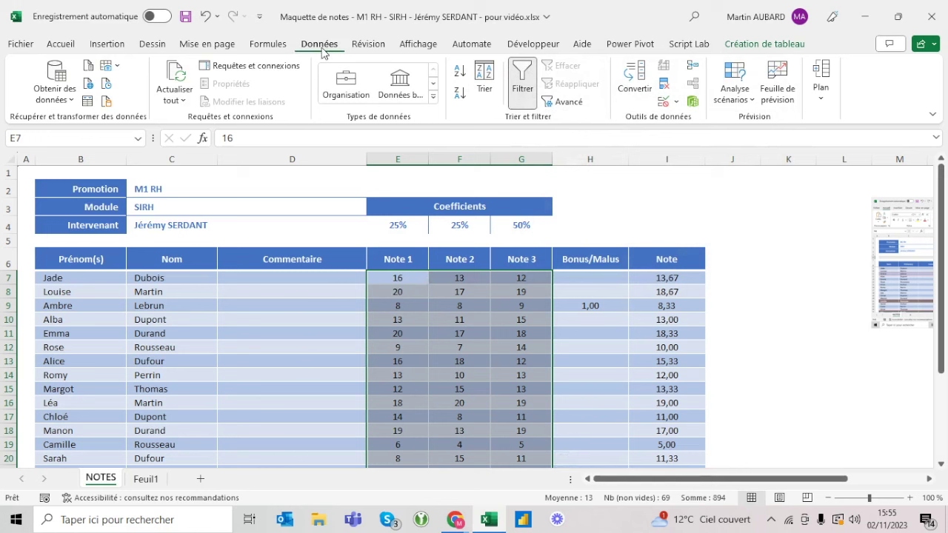
- Reopen Validation des données and confirm Nombre entier is still the allowed type
{"action": "left_click", "coordinate": [675, 108]}
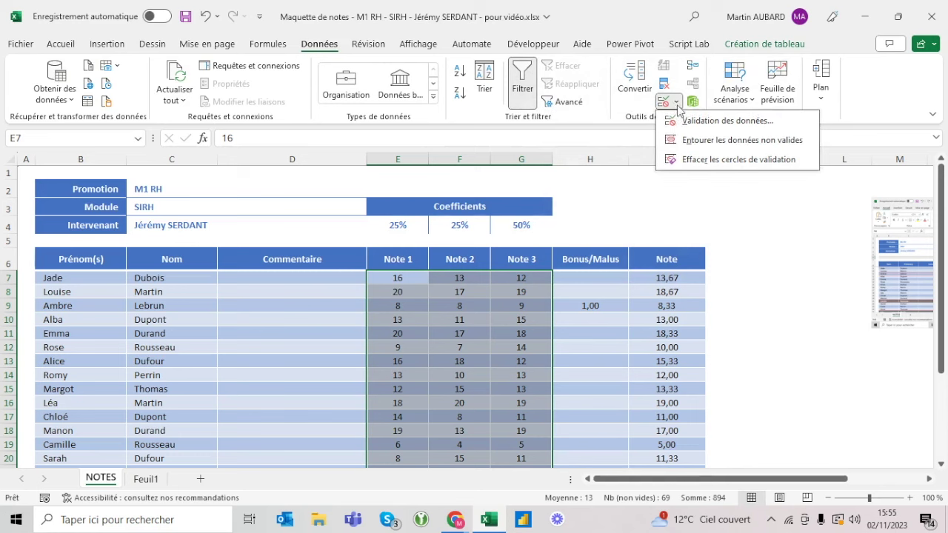
{"action": "left_click", "coordinate": [688, 120]}
{"action": "left_click", "coordinate": [535, 140]}
{"action": "left_click", "coordinate": [545, 152]}
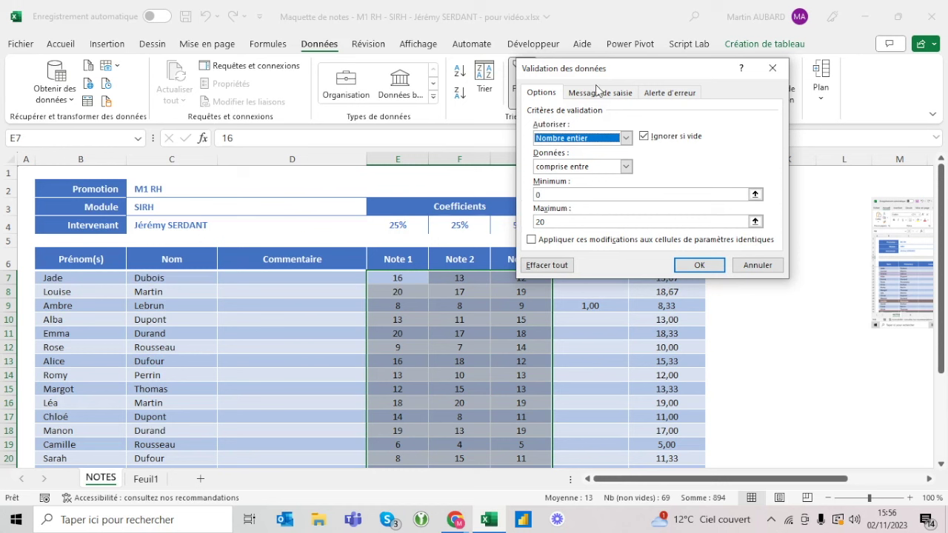
- Add the input message 'Veuillez saisir une note entre 0 et 20.'
{"action": "left_click", "coordinate": [597, 93]}
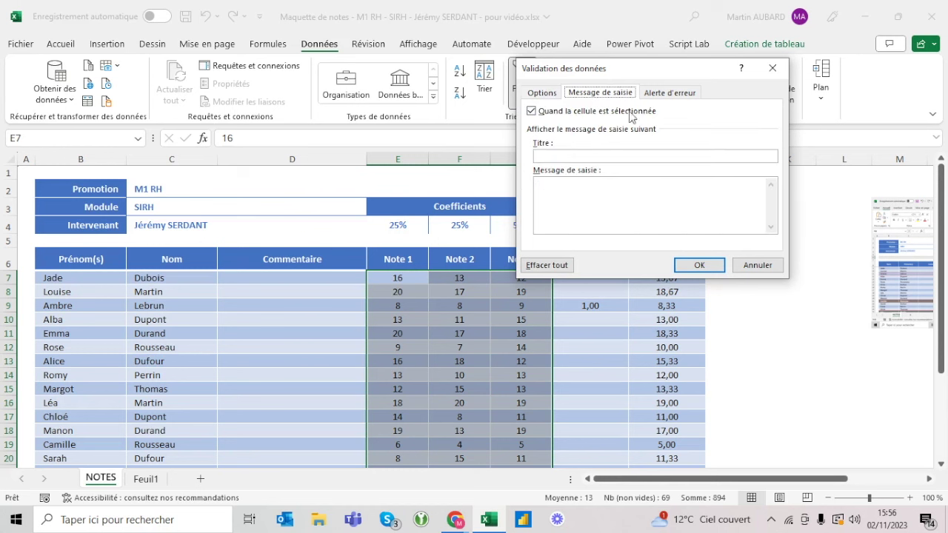
{"action": "left_click", "coordinate": [576, 156]}
{"action": "left_click", "coordinate": [551, 194]}
{"action": "type", "text": "Veuillez saisir une note entre 0 et 20."}
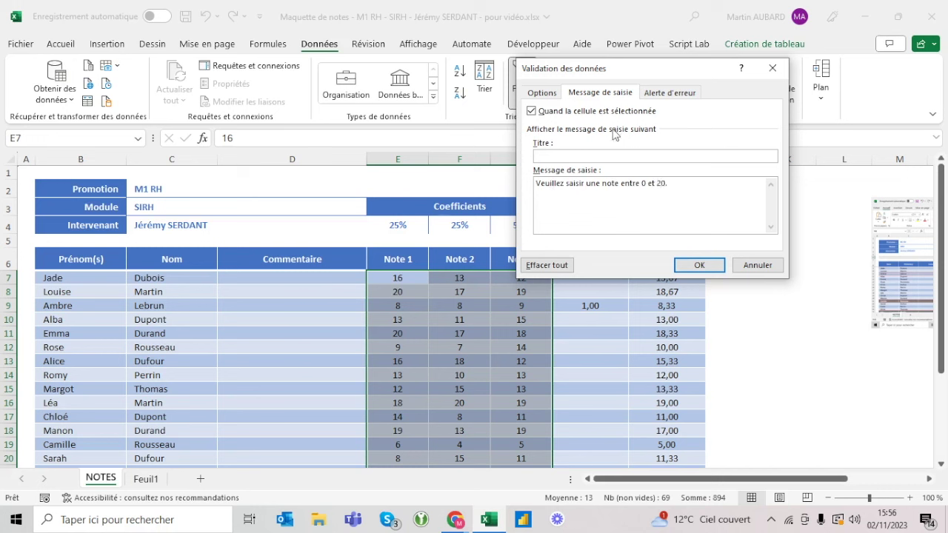
- Write the error alert saying the value must be a whole number between 0 and 20
{"action": "left_click", "coordinate": [662, 94]}
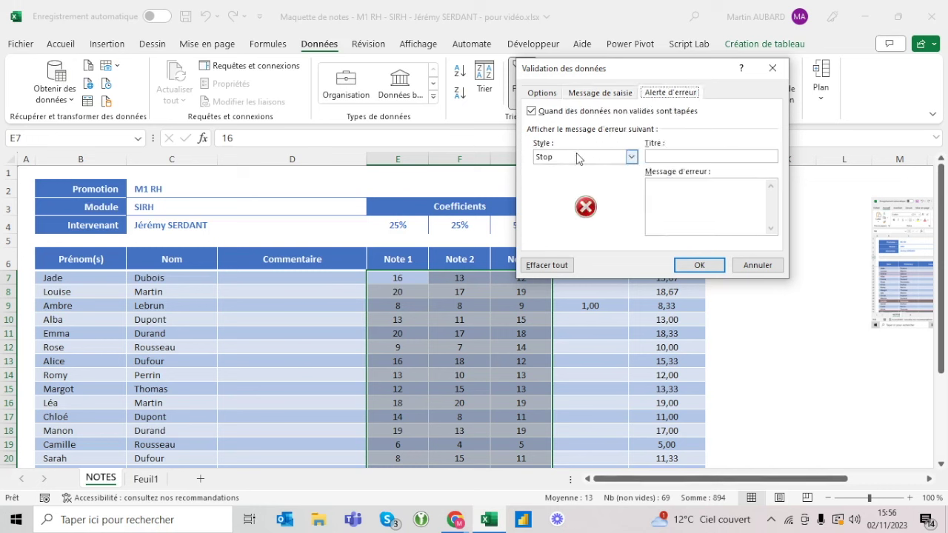
{"action": "left_click", "coordinate": [677, 157]}
{"action": "type", "text": "La "}
{"action": "type", "text": "av"}
{"action": "key", "text": "BackSpace"}
{"action": "key", "text": "BackSpace"}
{"action": "type", "text": "valeur saisie n'est pas un"}
{"action": "type", "text": " nombre e"}
{"action": "key", "text": "BackSpace"}
{"action": "key", "text": "BackSpace"}
{"action": "key", "text": "BackSpace"}
{"action": "key", "text": "BackSpace"}
{"action": "key", "text": "BackSpace"}
{"action": "key", "text": "BackSpace"}
{"action": "key", "text": "BackSpace"}
{"action": "key", "text": "BackSpace"}
{"action": "type", "text": "doit être un nombre entier en"}
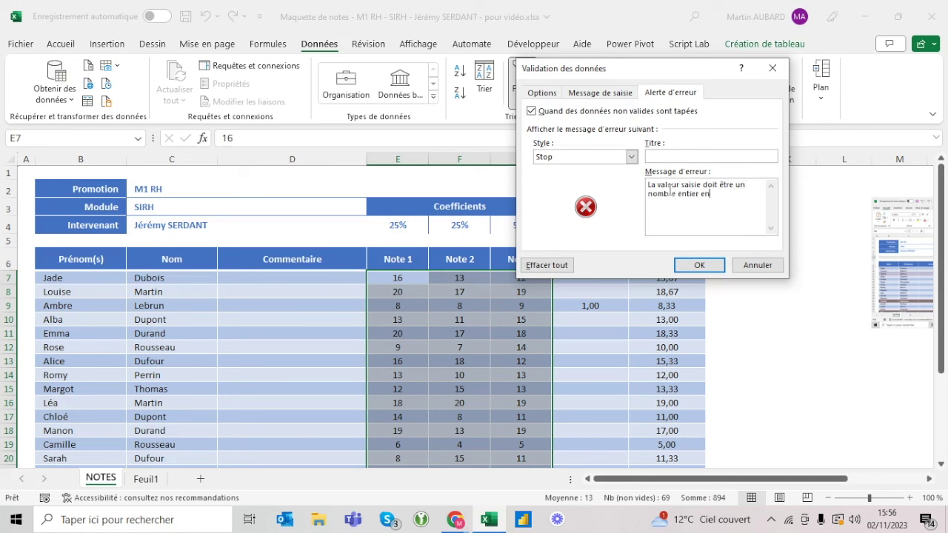
{"action": "type", "text": " 0 et 20"}
- Reword the input message to ask for a 'nombre entier' and confirm the validation
{"action": "left_click", "coordinate": [619, 95]}
{"action": "left_click", "coordinate": [630, 183]}
{"action": "key", "text": "BackSpace"}
{"action": "key", "text": "BackSpace"}
{"action": "key", "text": "BackSpace"}
{"action": "key", "text": "BackSpace"}
{"action": "key", "text": "BackSpace"}
{"action": "key", "text": "BackSpace"}
{"action": "type", "text": "nombre entier"}
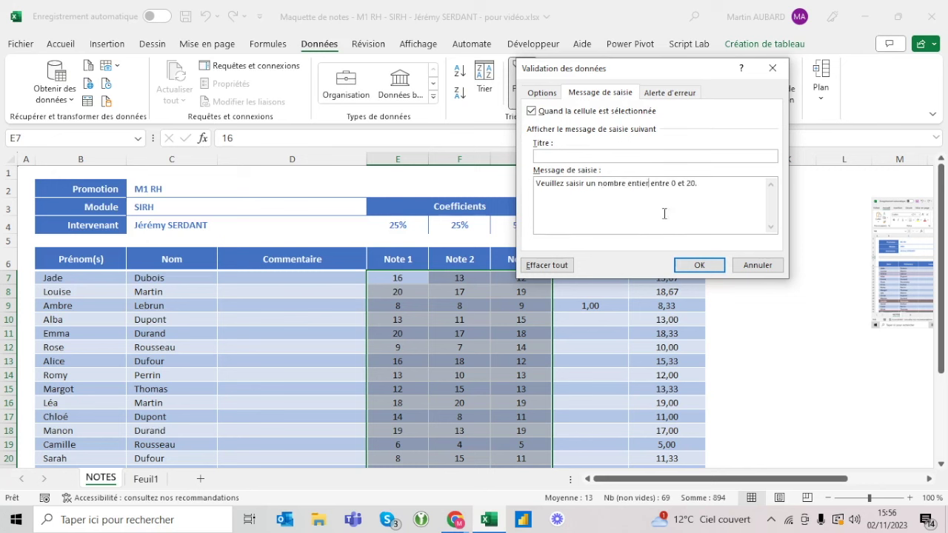
{"action": "left_click", "coordinate": [699, 265]}
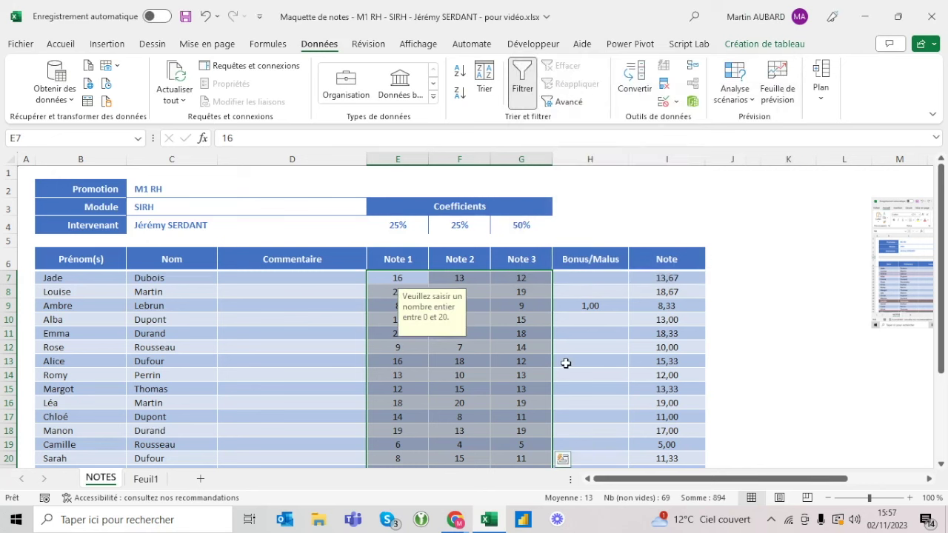
- View the grade input prompt, then test entering 21 in F8 and cancel the rejection
{"action": "left_click", "coordinate": [565, 363]}
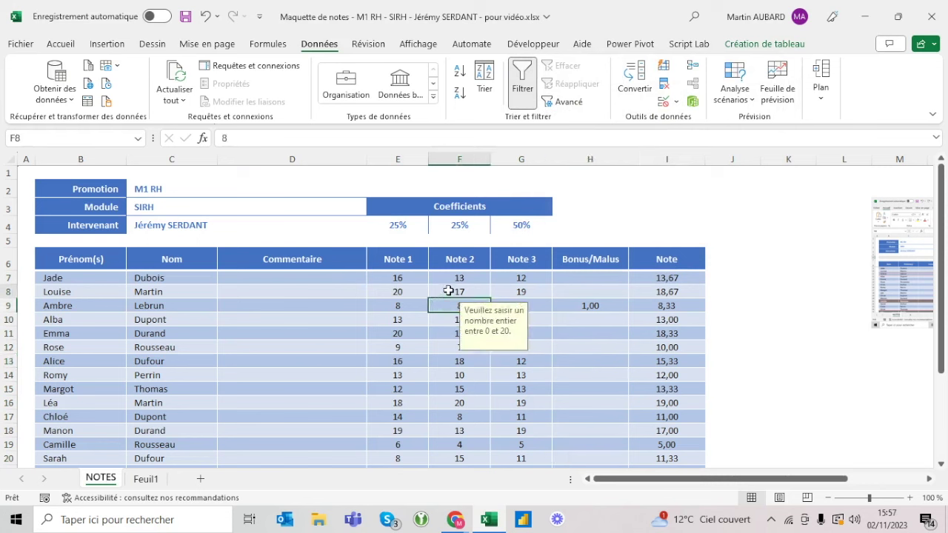
{"action": "left_click", "coordinate": [447, 291]}
{"action": "left_click", "coordinate": [405, 316]}
{"action": "left_click", "coordinate": [516, 331]}
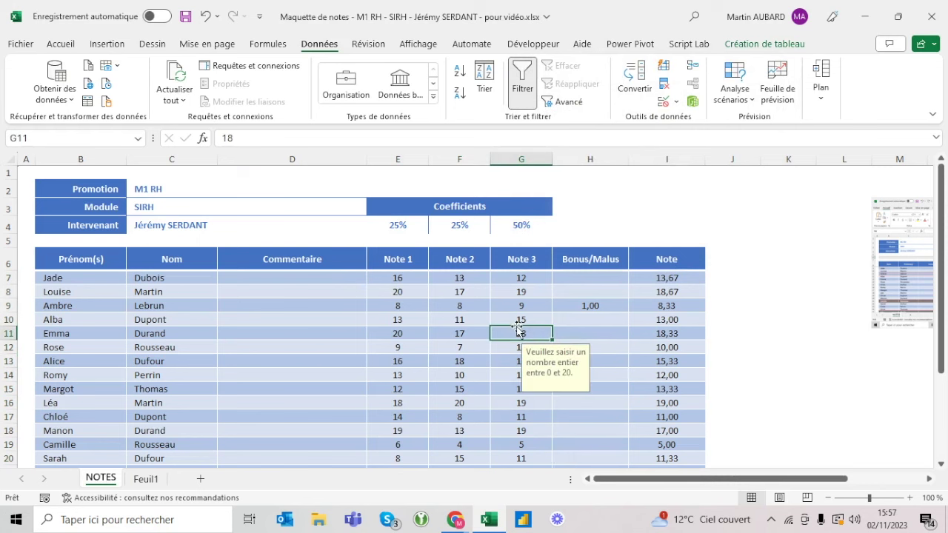
{"action": "left_click", "coordinate": [465, 294]}
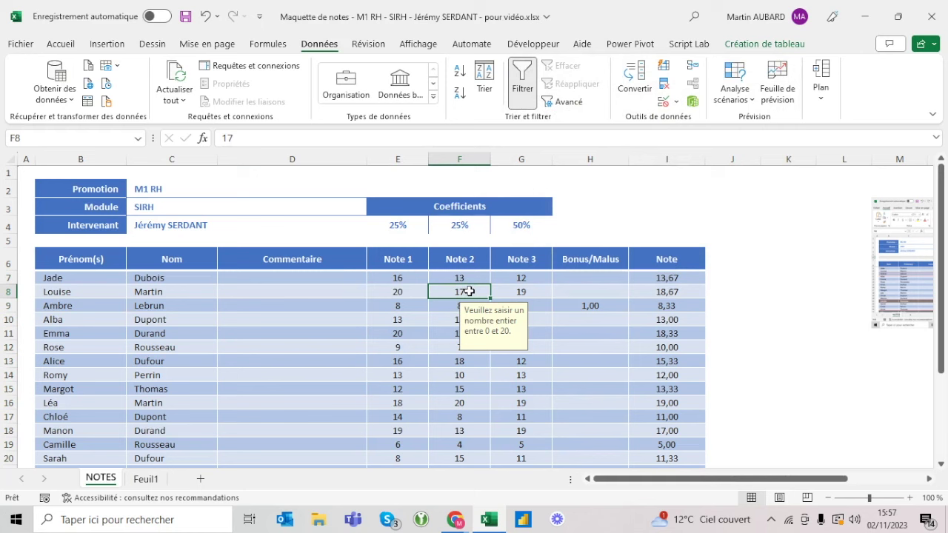
{"action": "type", "text": "21"}
{"action": "key", "text": "Return"}
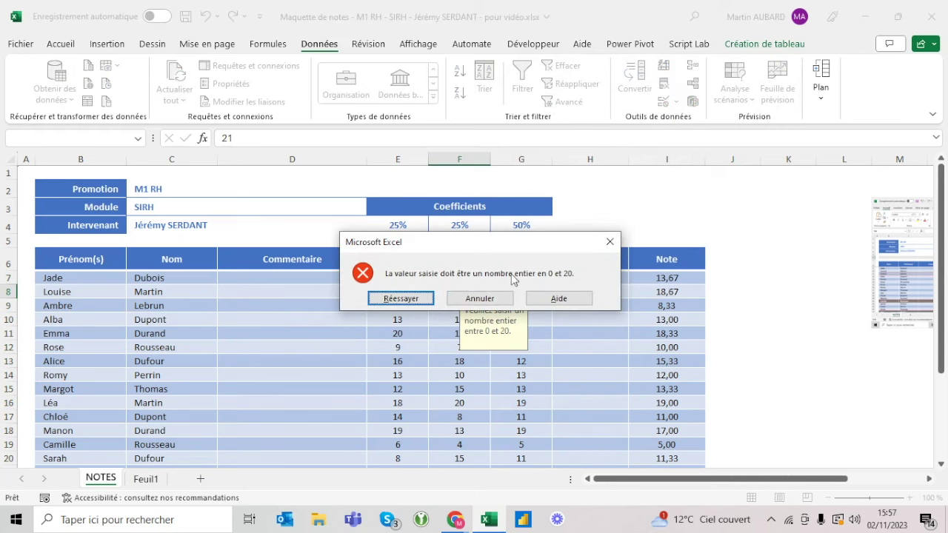
{"action": "key", "text": "Escape"}
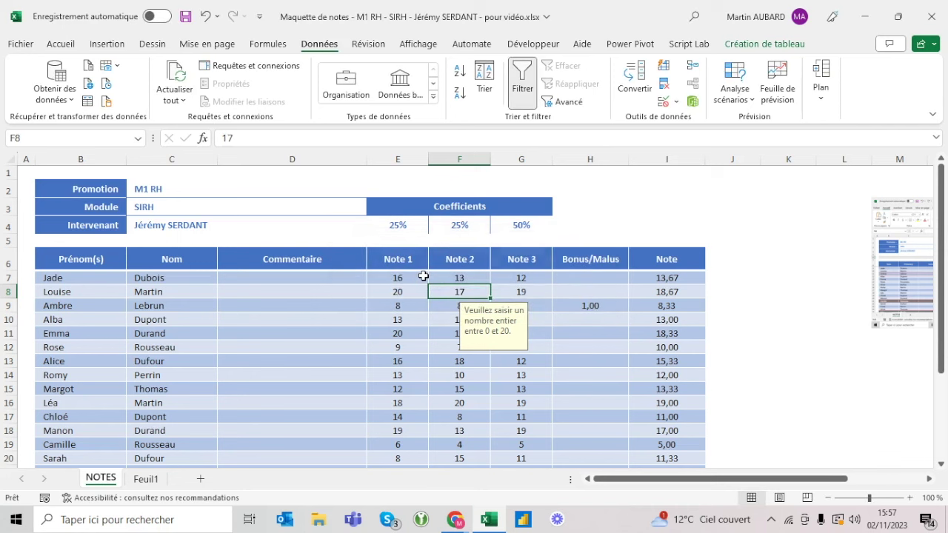
- Confirm 17,5 is rejected in F8, then open data validation for the Bonus/Malus column
{"action": "type", "text": "17,5"}
{"action": "key", "text": "Return"}
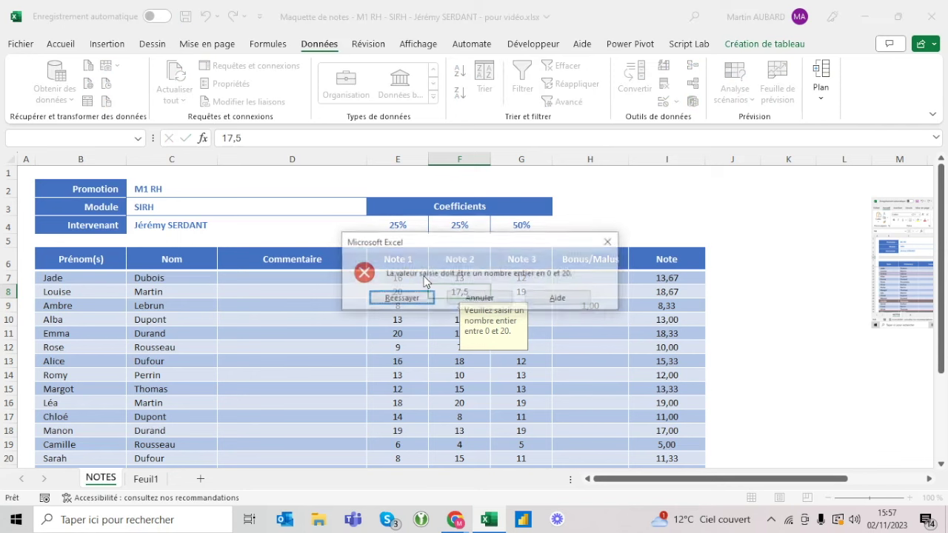
{"action": "key", "text": "Return"}
{"action": "type", "text": "17"}
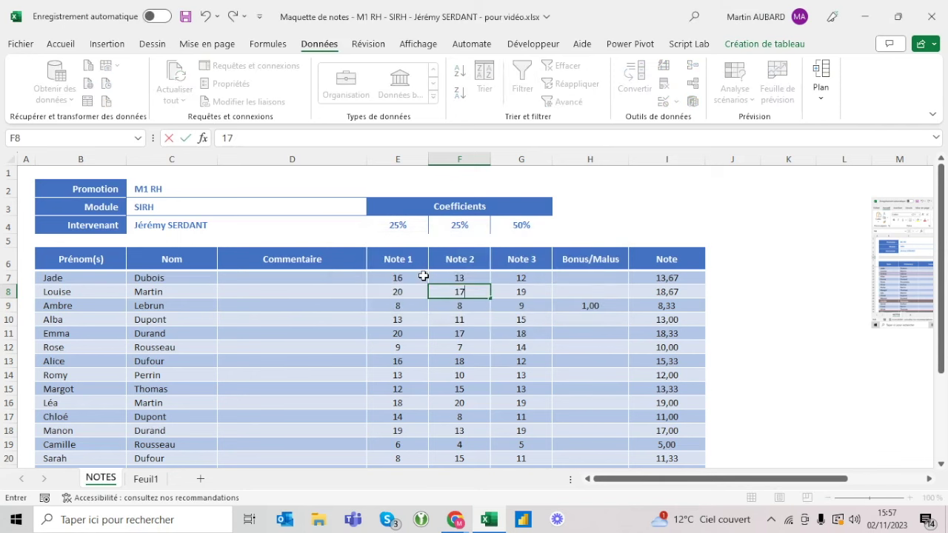
{"action": "type", "text": ",5"}
{"action": "key", "text": "Return"}
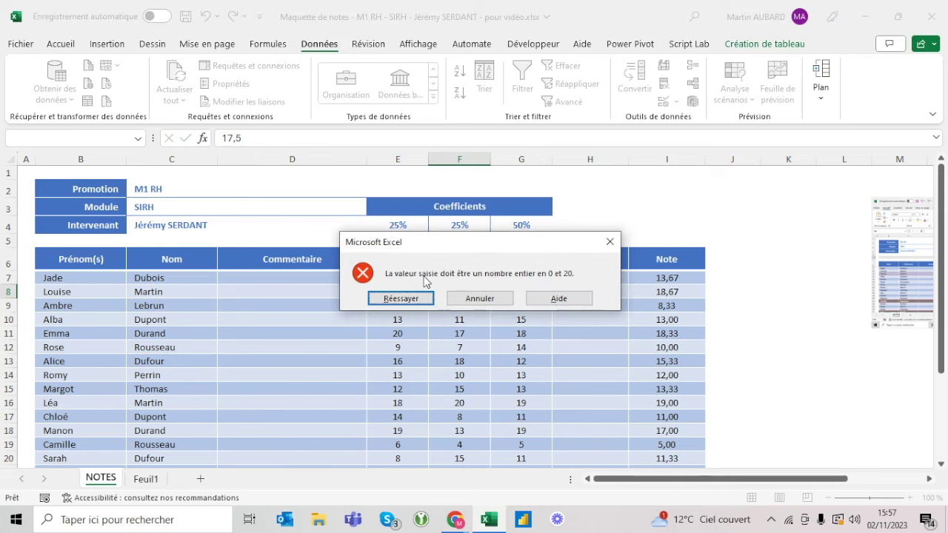
{"action": "key", "text": "Escape"}
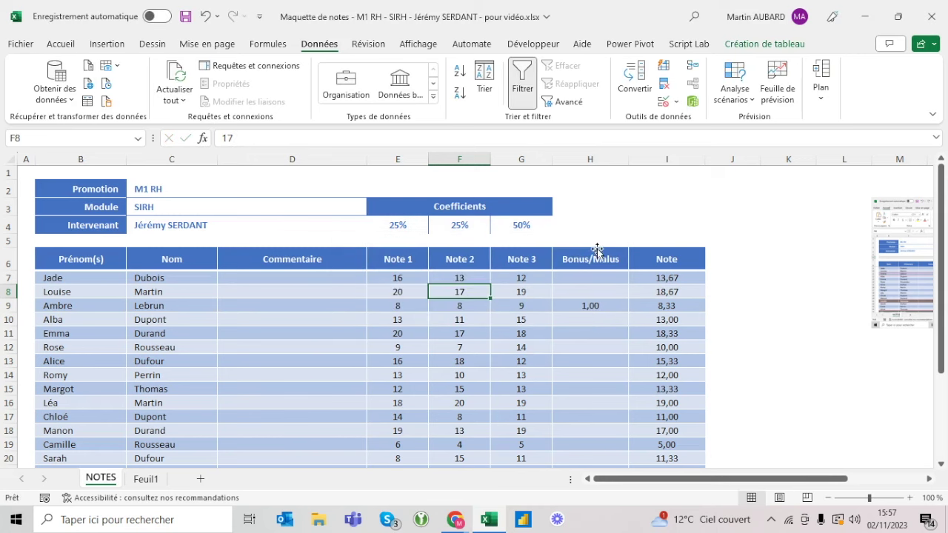
{"action": "left_click", "coordinate": [595, 250]}
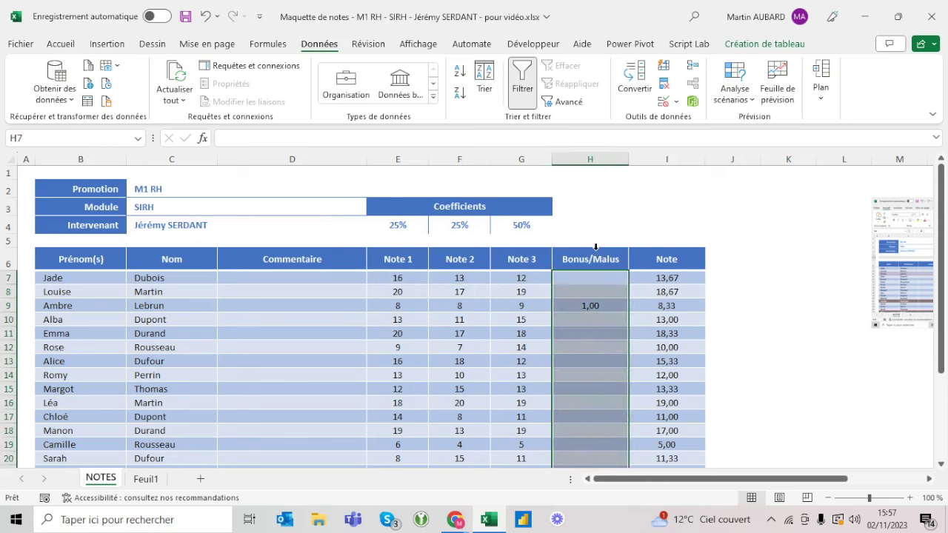
{"action": "left_click", "coordinate": [663, 105]}
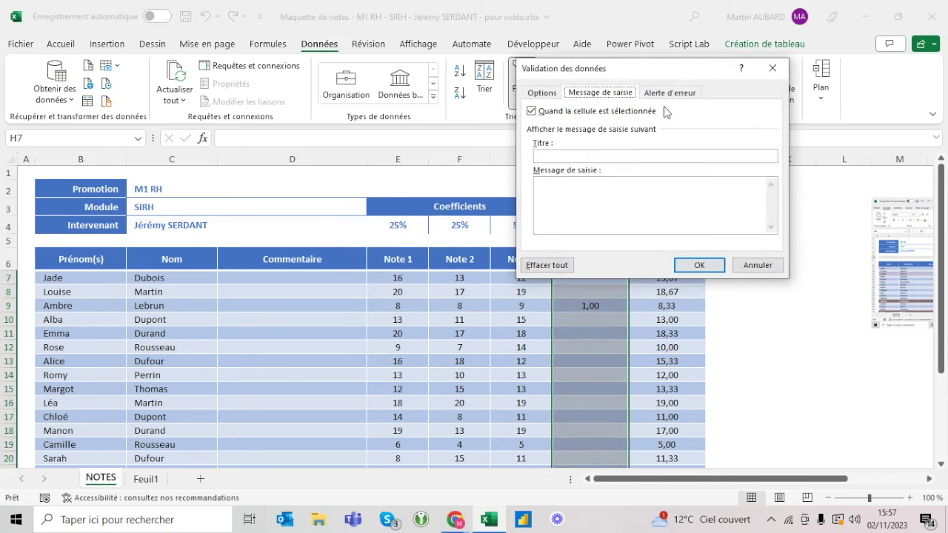
- Allow Bonus/Malus values only as decimals between -2 and 2
{"action": "left_click", "coordinate": [543, 94]}
{"action": "left_click", "coordinate": [557, 139]}
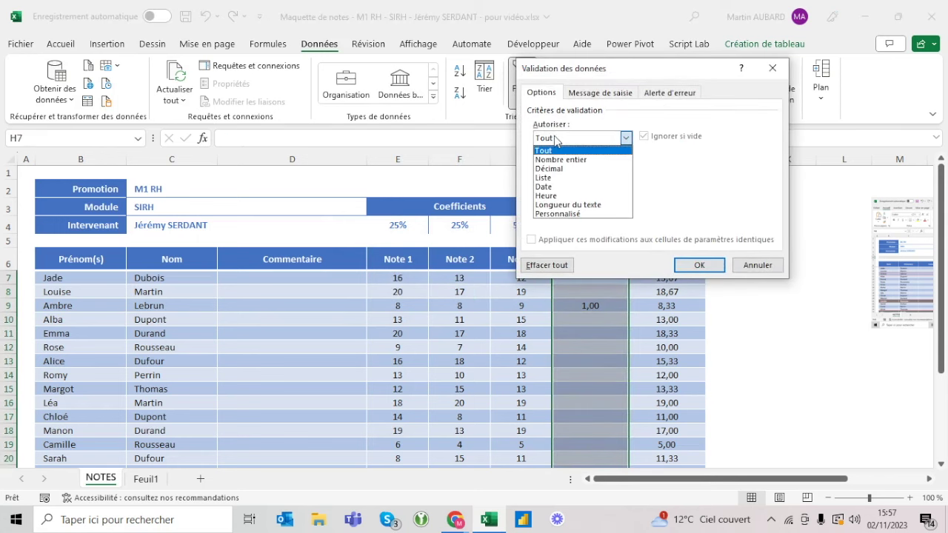
{"action": "left_click", "coordinate": [555, 169]}
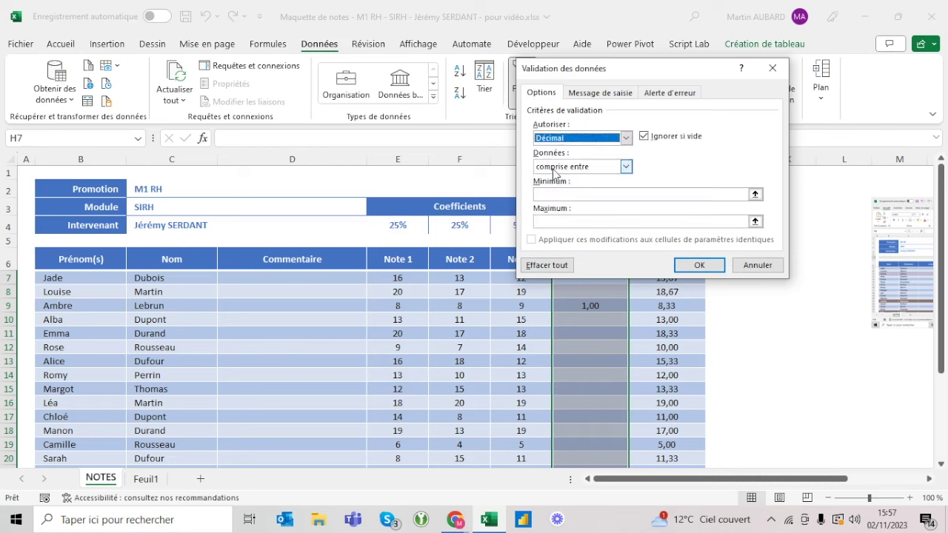
{"action": "left_click", "coordinate": [555, 168]}
{"action": "left_click", "coordinate": [557, 176]}
{"action": "left_click", "coordinate": [556, 195]}
{"action": "type", "text": "-3"}
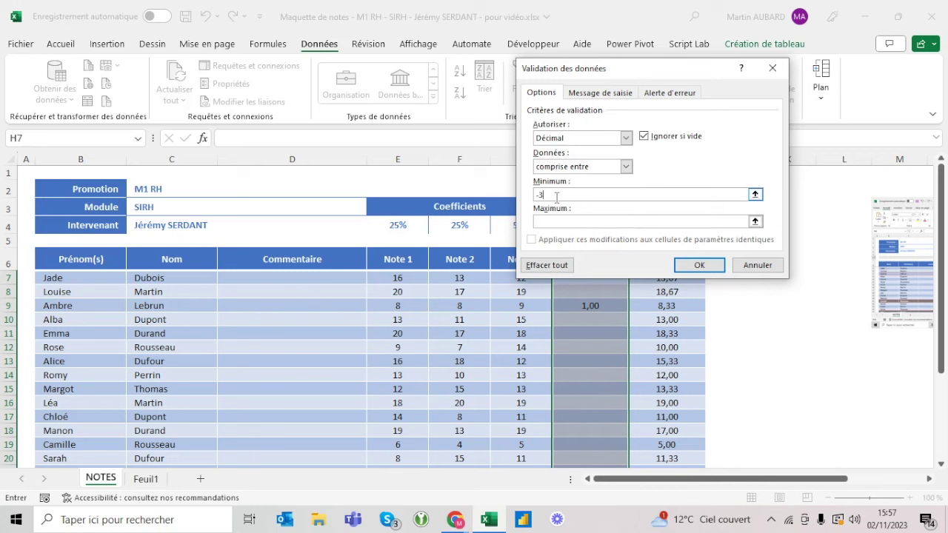
{"action": "left_click", "coordinate": [554, 219]}
{"action": "left_click", "coordinate": [574, 195]}
{"action": "type", "text": "2"}
{"action": "left_click", "coordinate": [561, 222]}
- Enter an input message asking for malus/bonus points between -2 and 2
{"action": "left_click", "coordinate": [600, 94]}
{"action": "left_click", "coordinate": [563, 200]}
{"action": "type", "text": "euillez siaiaisir un nombre de points"}
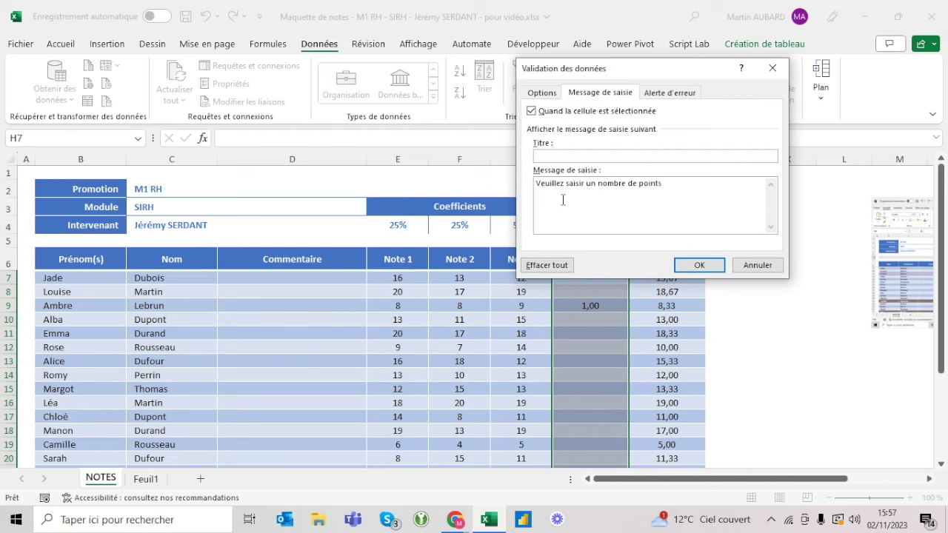
{"action": "type", "text": "nus ou malu"}
{"action": "type", "text": "s entre -2"}
{"action": "type", "text": " et 2."}
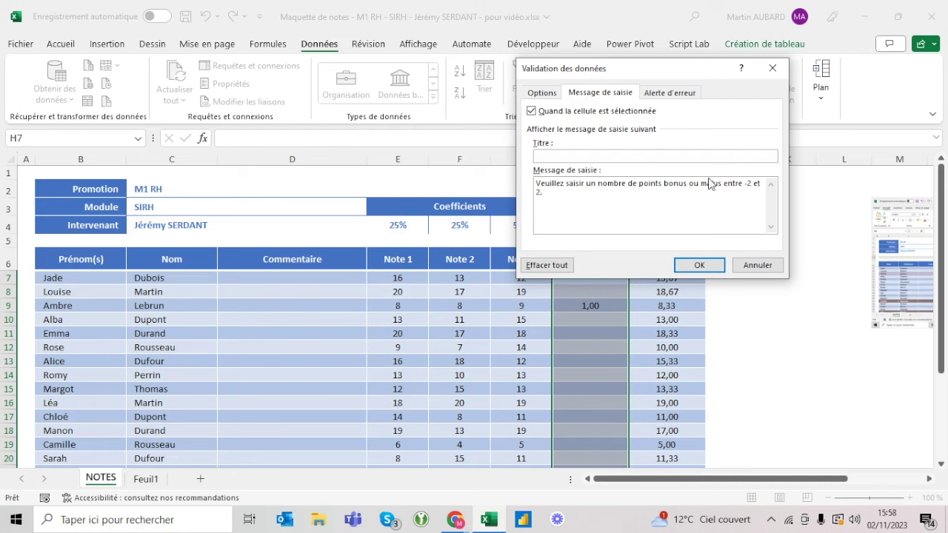
{"action": "left_click_drag", "start_coordinate": [722, 183], "coordinate": [664, 181]}
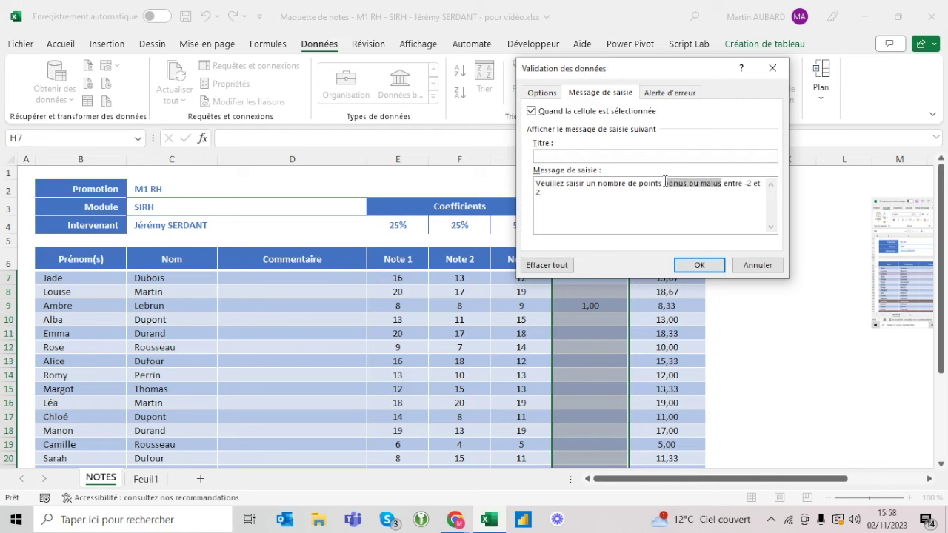
{"action": "key", "text": "BackSpace"}
{"action": "type", "text": "malus"}
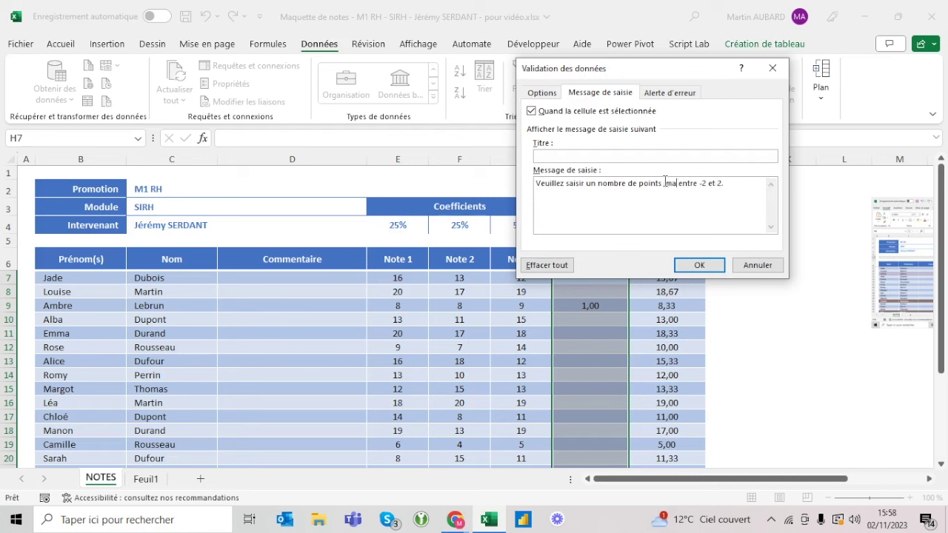
{"action": "type", "text": "/bonus)"}
{"action": "left_click", "coordinate": [671, 92]}
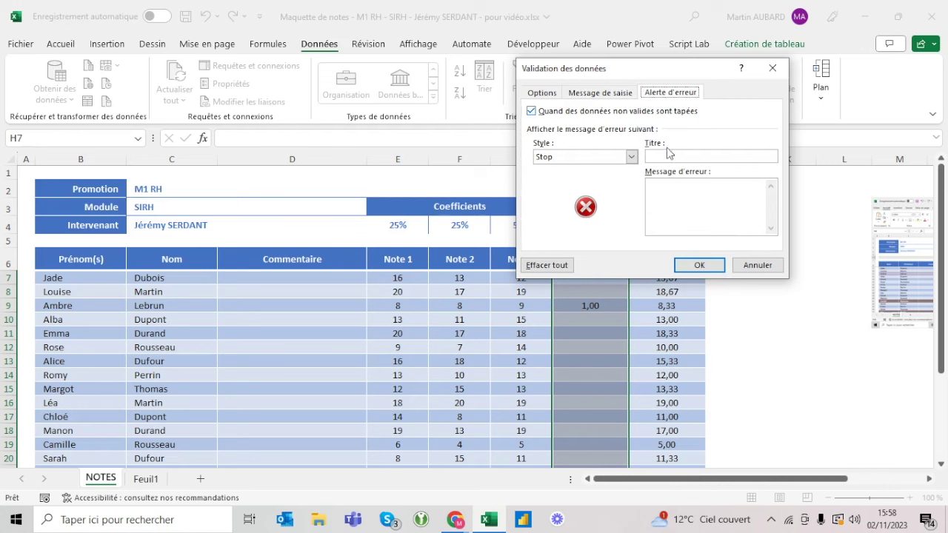
- Enter the error text 'Le nombre de points saisi doit être compris entre' -2 and 2, and apply
{"action": "left_click", "coordinate": [661, 199]}
{"action": "type", "text": "Le nom"}
{"action": "type", "text": "bre de points saisi"}
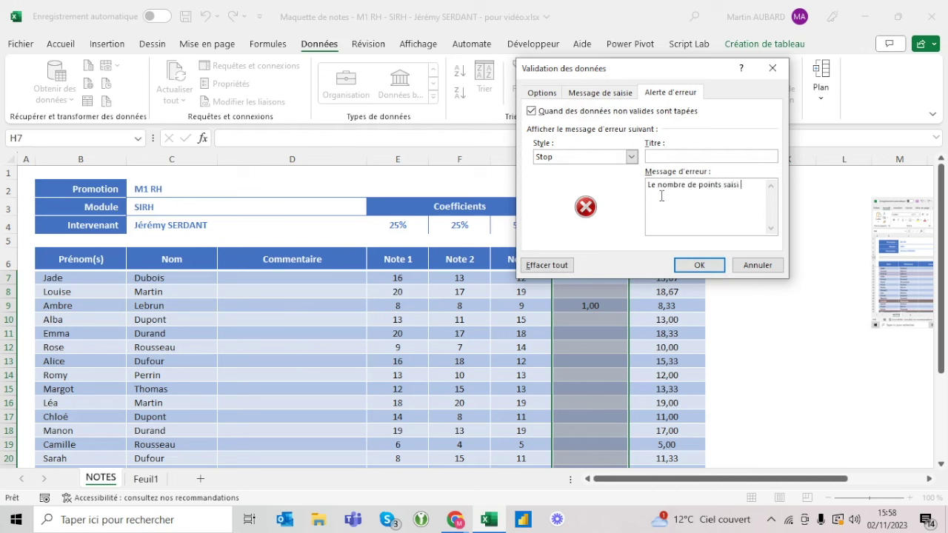
{"action": "type", "text": " doit être com"}
{"action": "type", "text": "pris entre -2 et 2."}
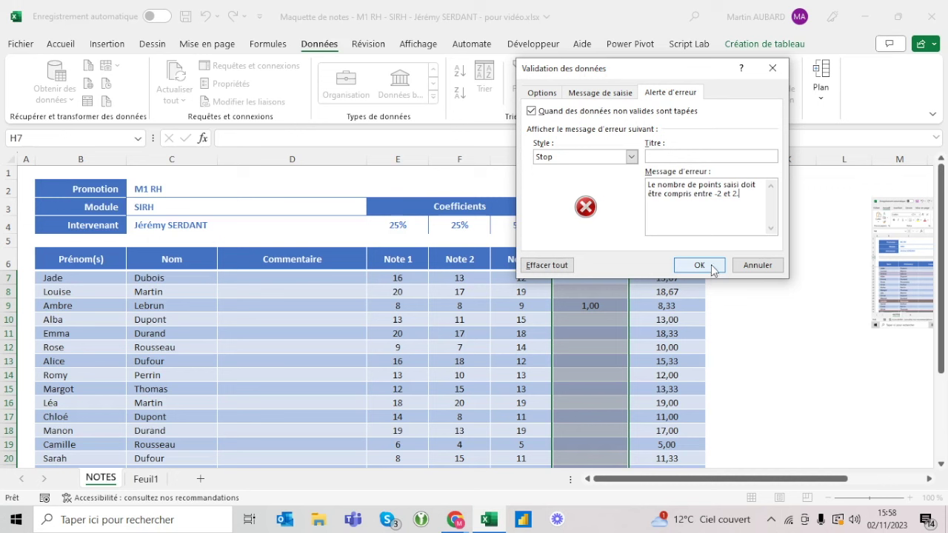
{"action": "left_click", "coordinate": [699, 265]}
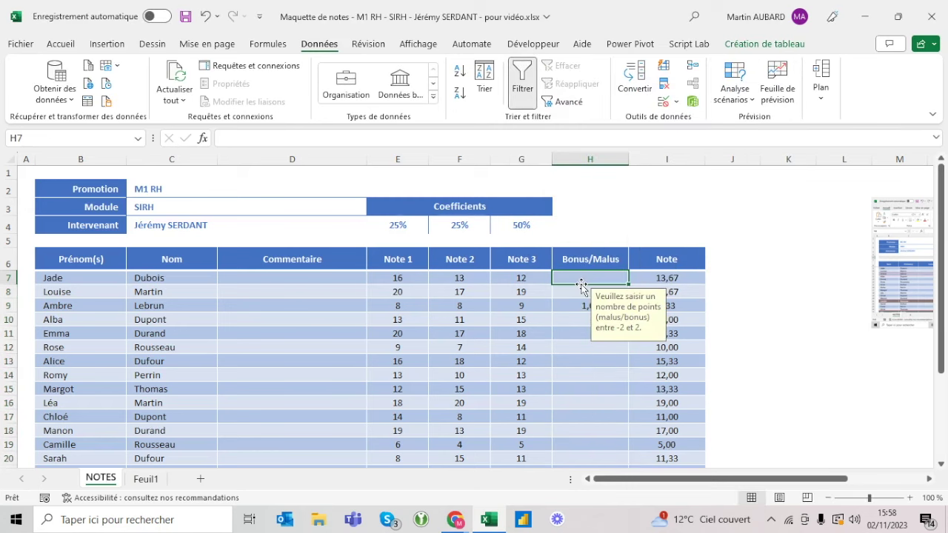
{"action": "left_click", "coordinate": [502, 330]}
{"action": "left_click", "coordinate": [596, 316]}
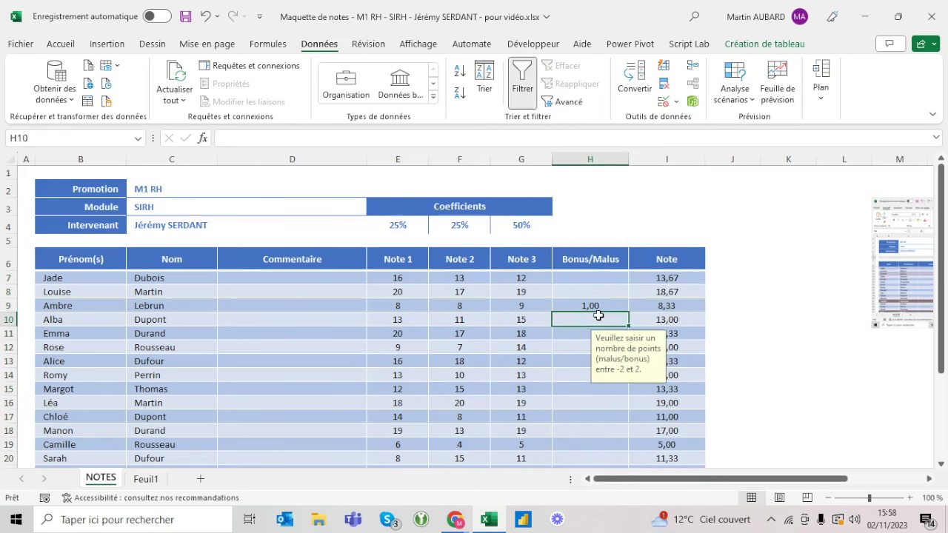
{"action": "left_click", "coordinate": [502, 307]}
{"action": "left_click", "coordinate": [593, 317]}
{"action": "left_click", "coordinate": [516, 308]}
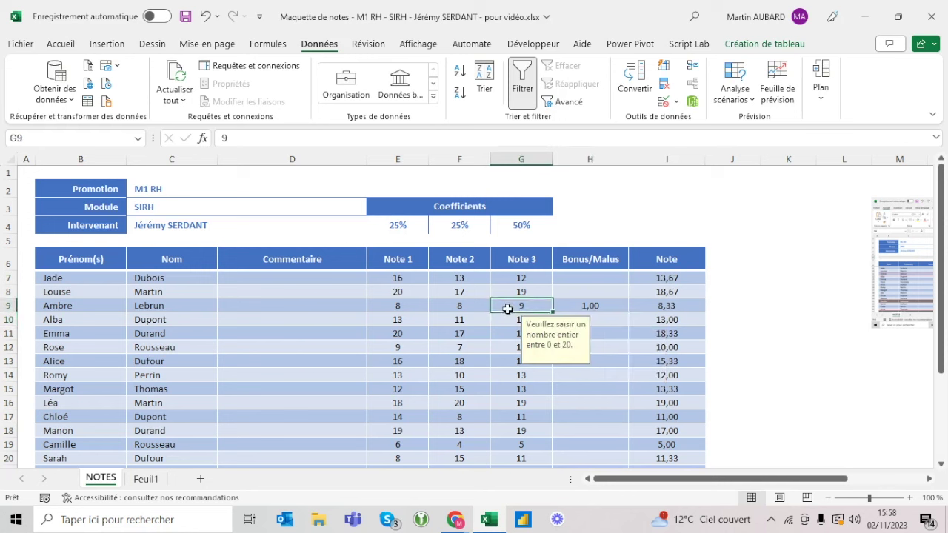
{"action": "left_click", "coordinate": [596, 310]}
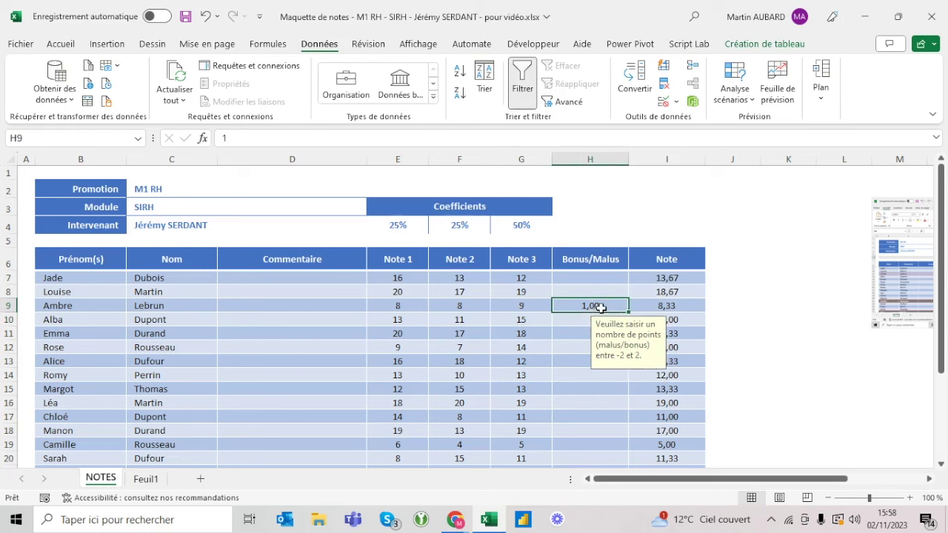
{"action": "type", "text": "-4"}
{"action": "key", "text": "Return"}
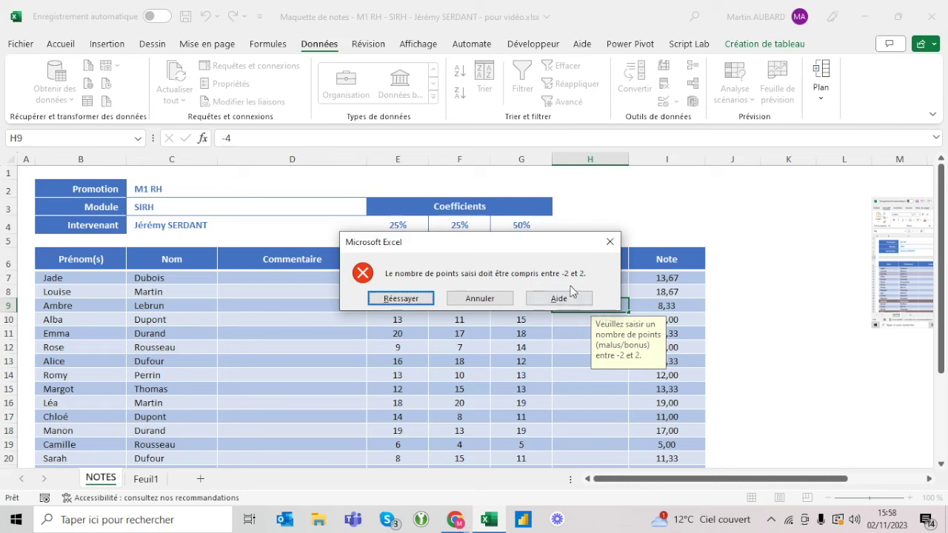
{"action": "key", "text": "Escape"}
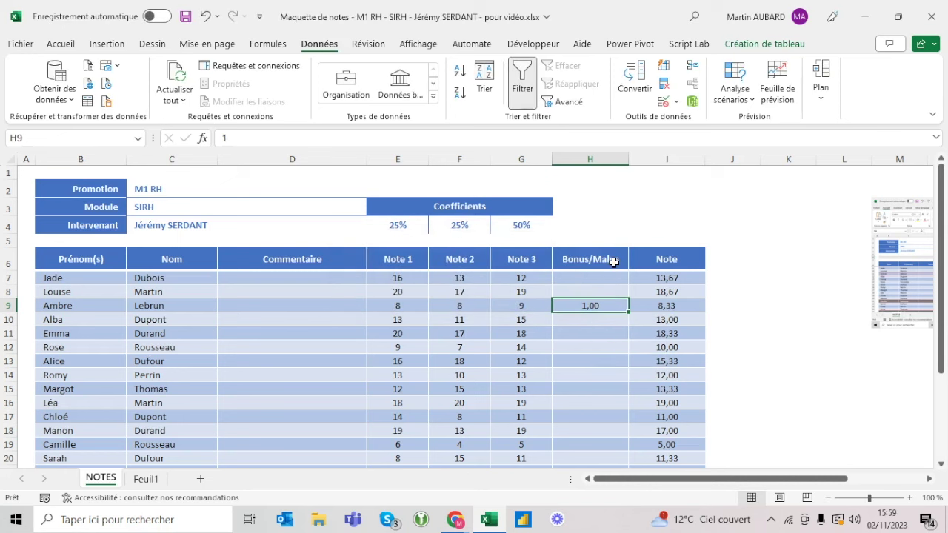
{"action": "key", "text": "Left"}
{"action": "key", "text": "Left"}
{"action": "key", "text": "Left"}
{"action": "key", "text": "Up"}
{"action": "key", "text": "Up"}
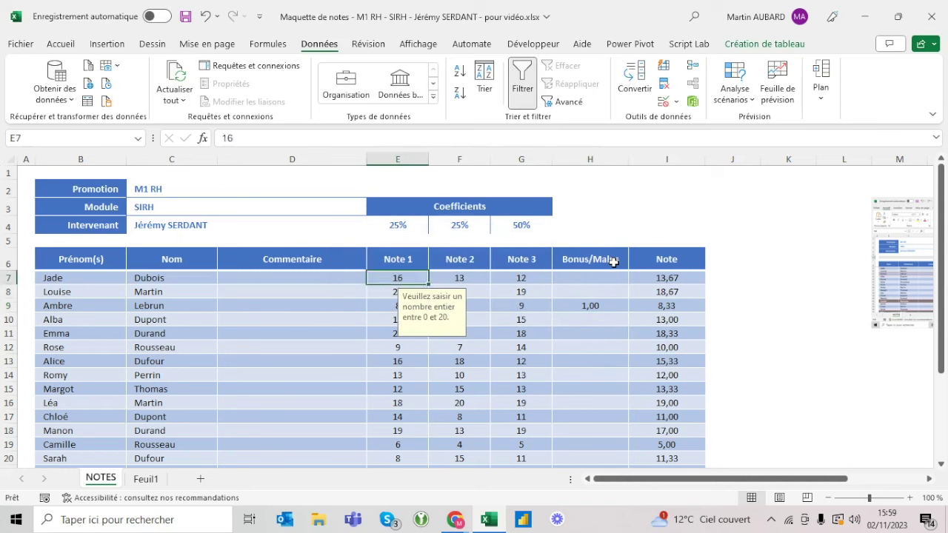
- Select the Note 1–3 grades and start an Inférieur à highlight rule with threshold 10
{"action": "left_click_drag", "start_coordinate": [406, 251], "coordinate": [526, 253]}
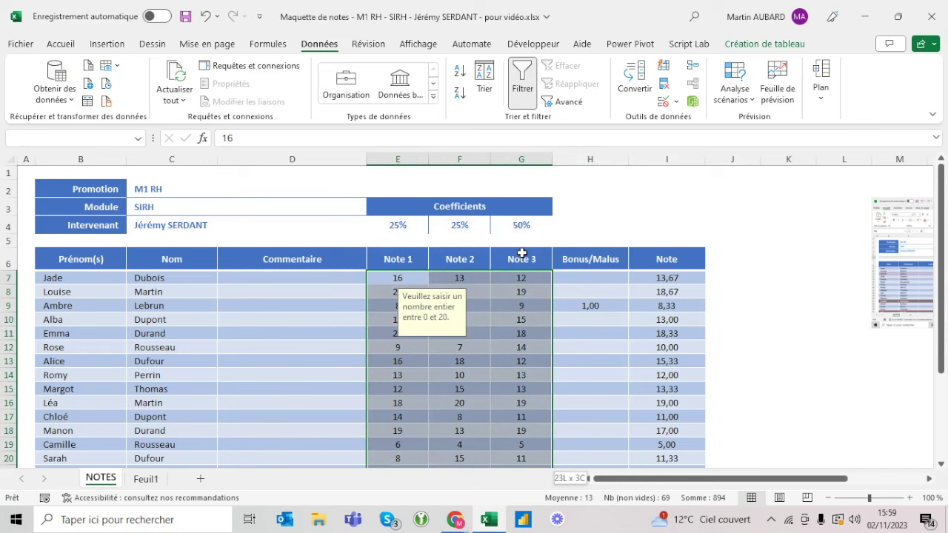
{"action": "left_click_drag", "start_coordinate": [525, 254], "coordinate": [523, 250]}
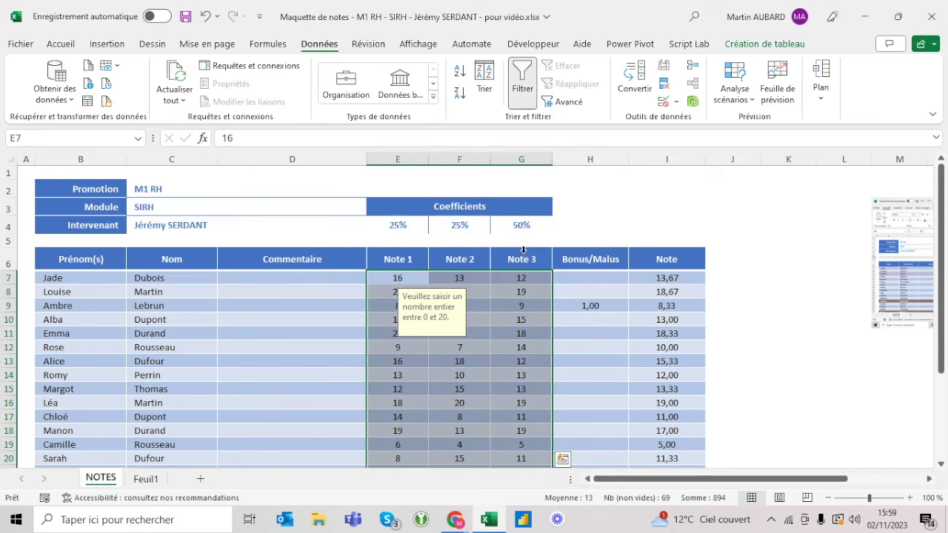
{"action": "left_click", "coordinate": [62, 48]}
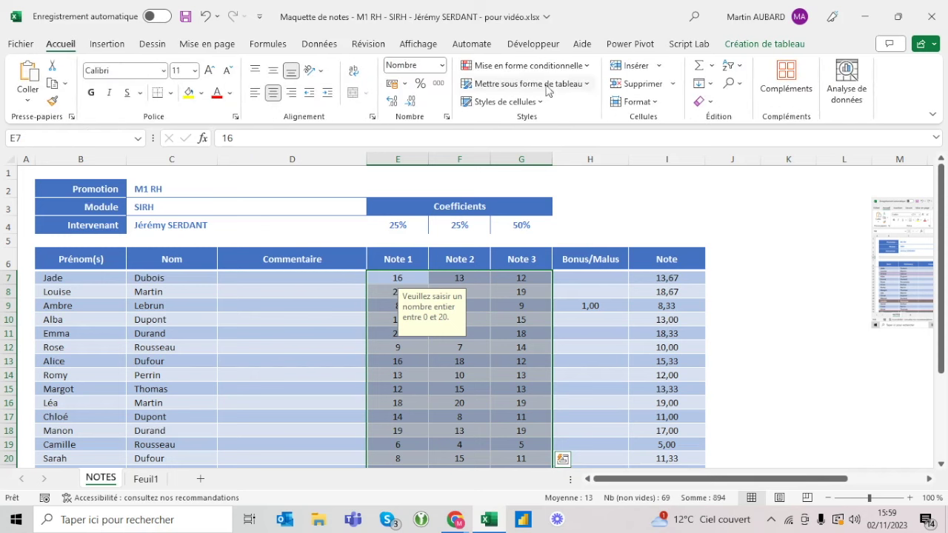
{"action": "left_click", "coordinate": [551, 70]}
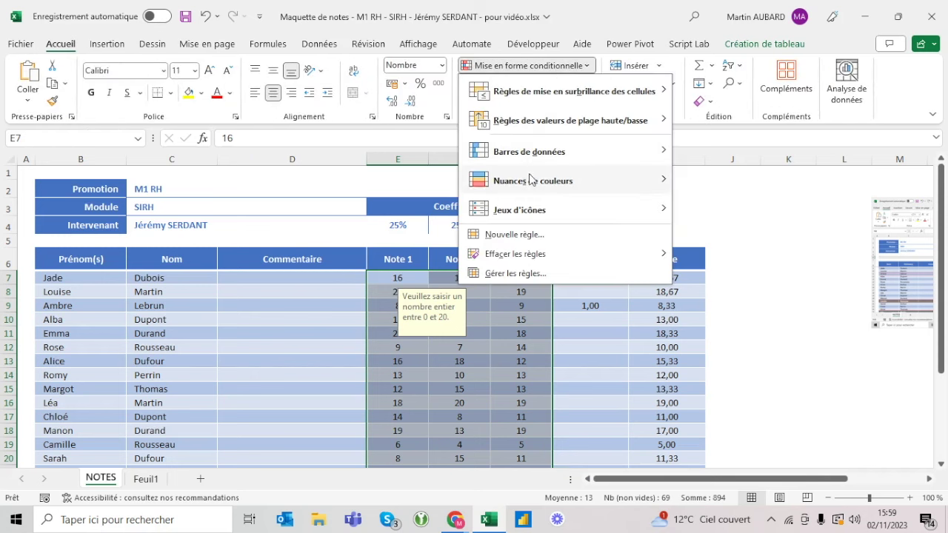
{"action": "mouse_move", "coordinate": [524, 212]}
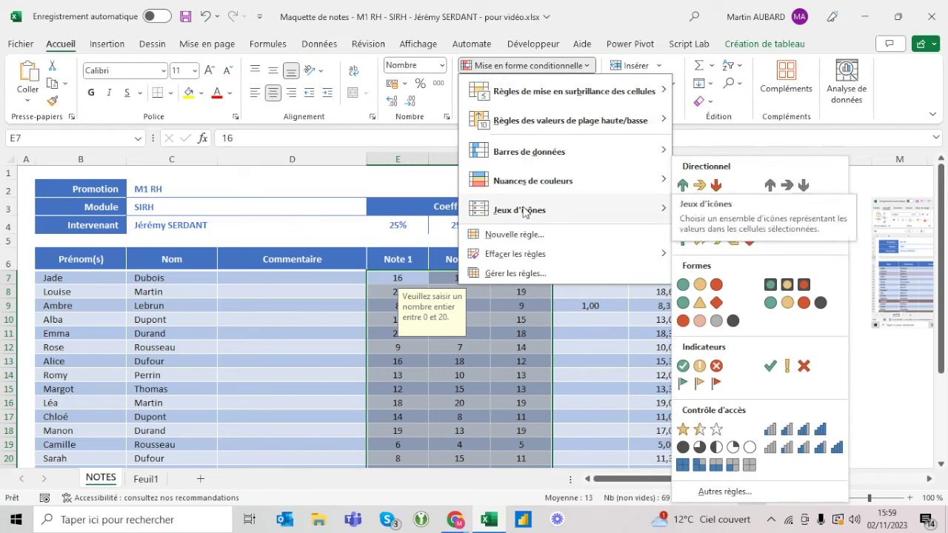
{"action": "mouse_move", "coordinate": [567, 94]}
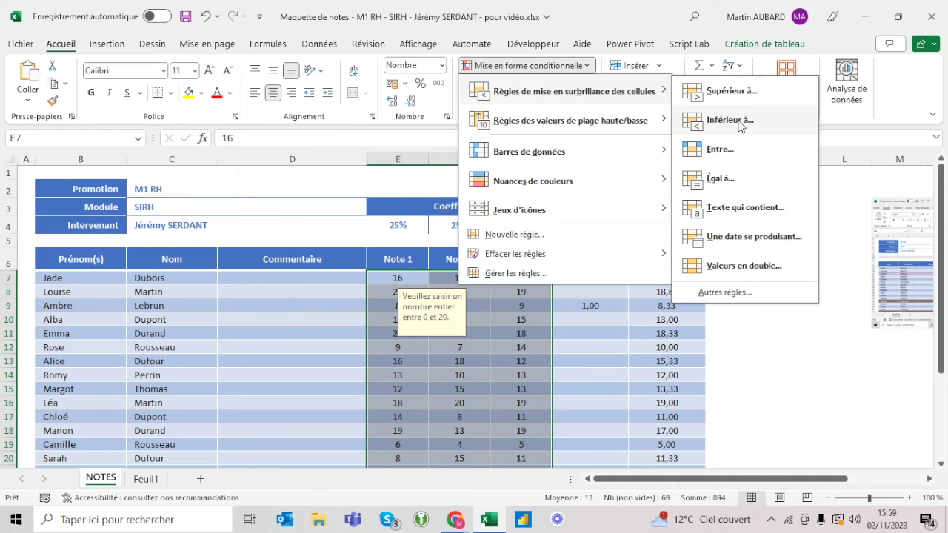
{"action": "left_click", "coordinate": [738, 126]}
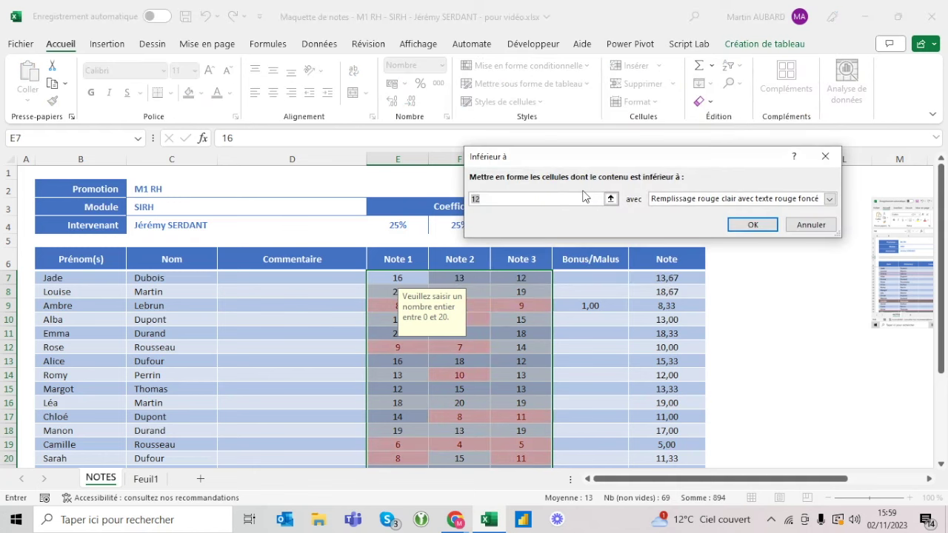
{"action": "type", "text": "10"}
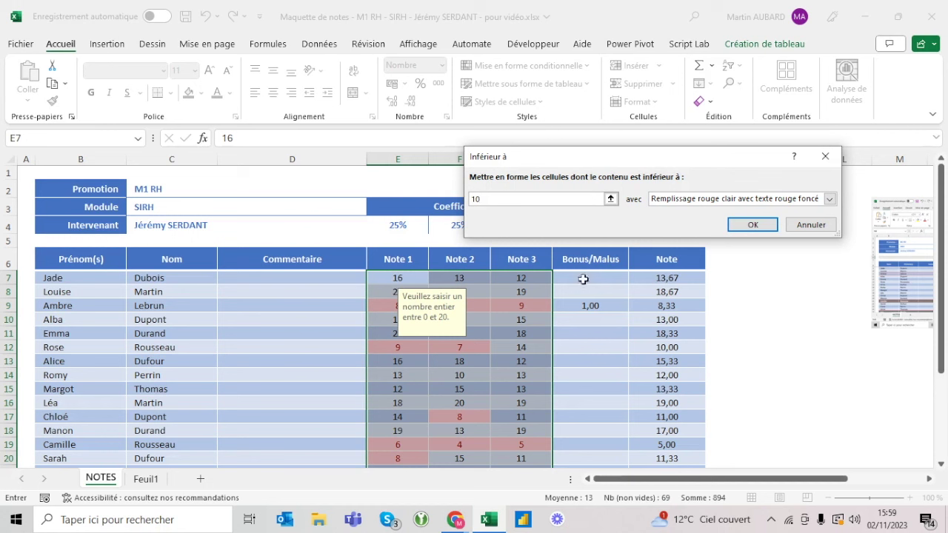
- Give the below-10 rule a custom light red #FF6969 fill and apply it
{"action": "left_click", "coordinate": [784, 200]}
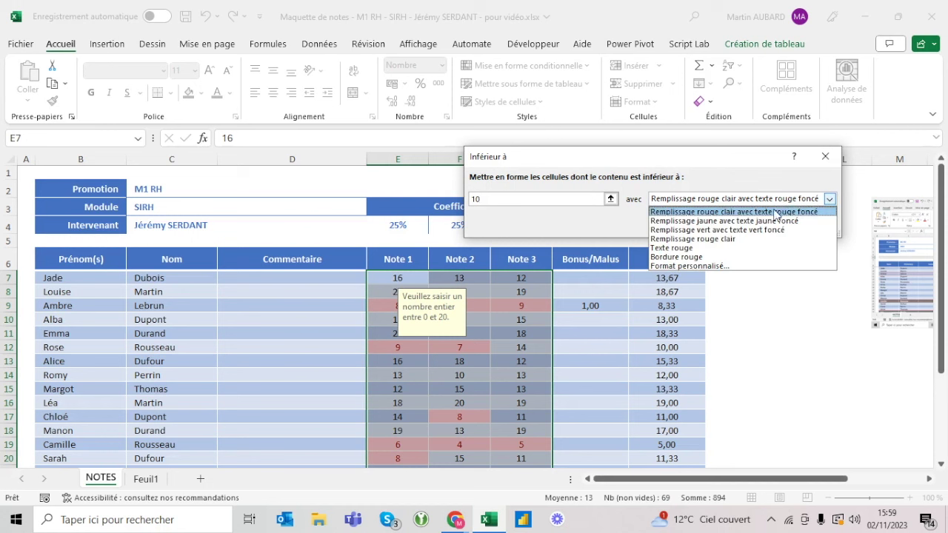
{"action": "left_click", "coordinate": [724, 267]}
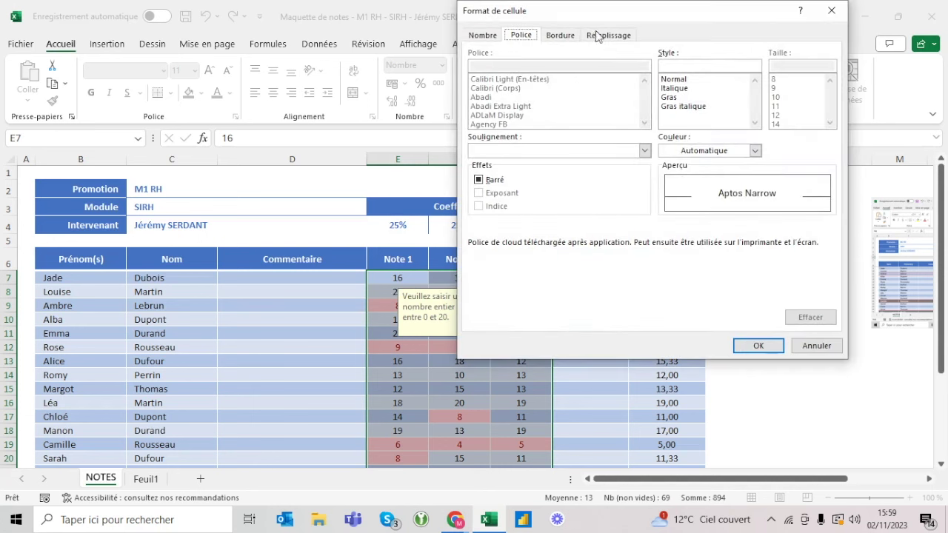
{"action": "left_click", "coordinate": [597, 37]}
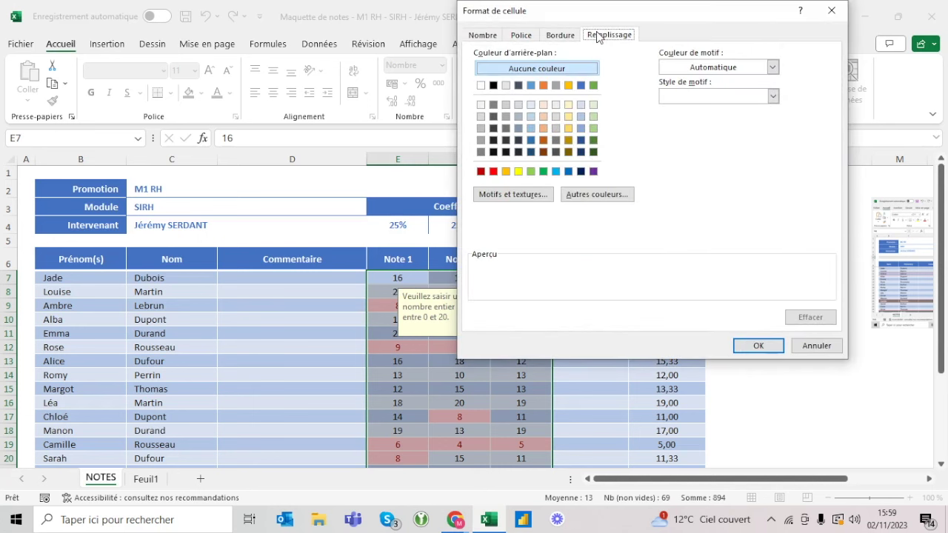
{"action": "left_click", "coordinate": [481, 172]}
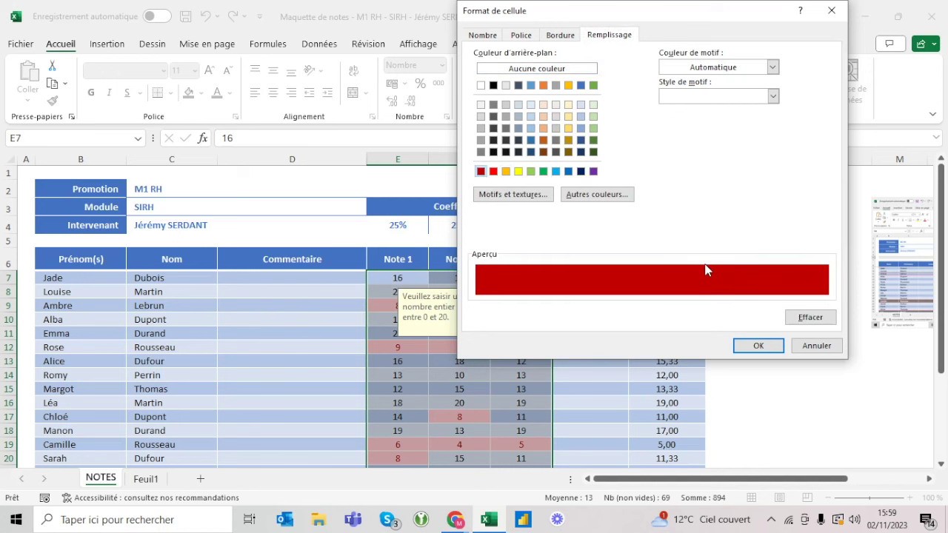
{"action": "left_click", "coordinate": [576, 197]}
{"action": "left_click", "coordinate": [686, 138]}
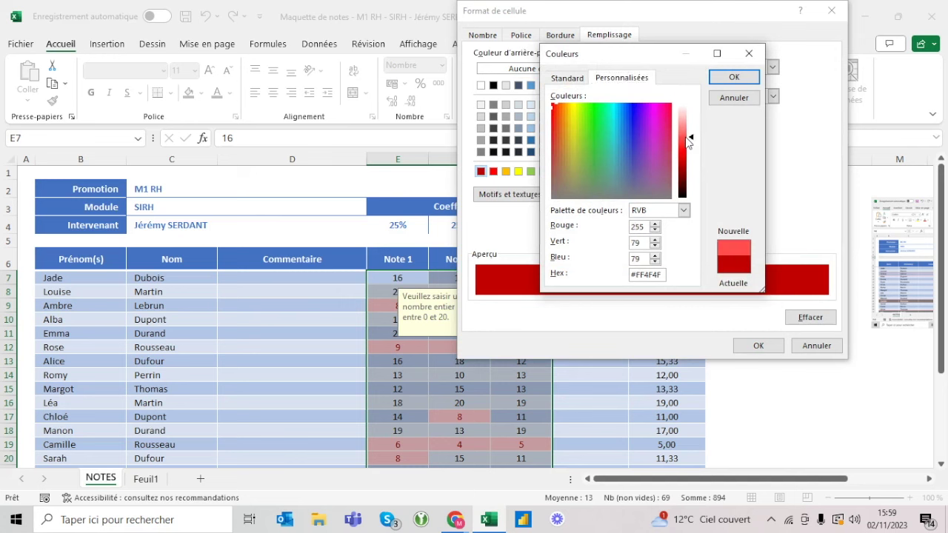
{"action": "left_click_drag", "start_coordinate": [686, 143], "coordinate": [686, 133]}
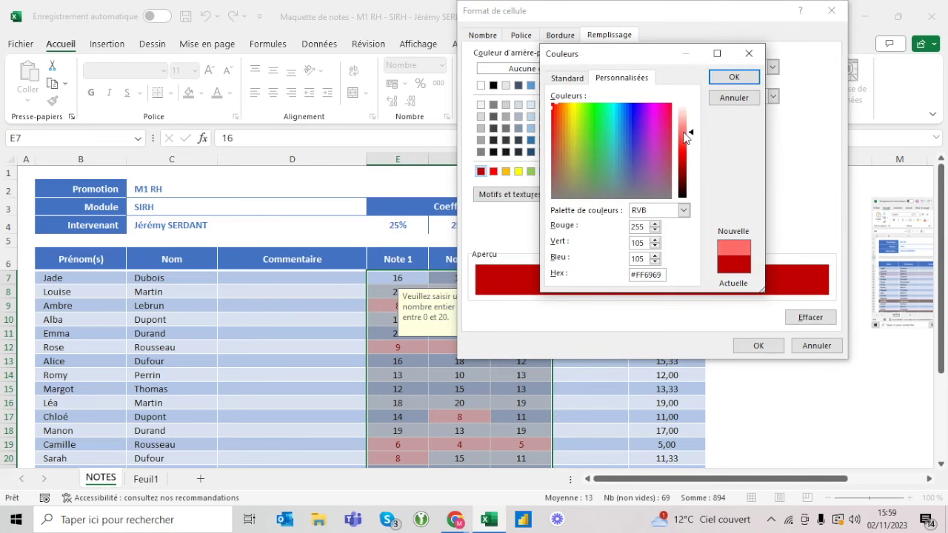
{"action": "left_click", "coordinate": [733, 77]}
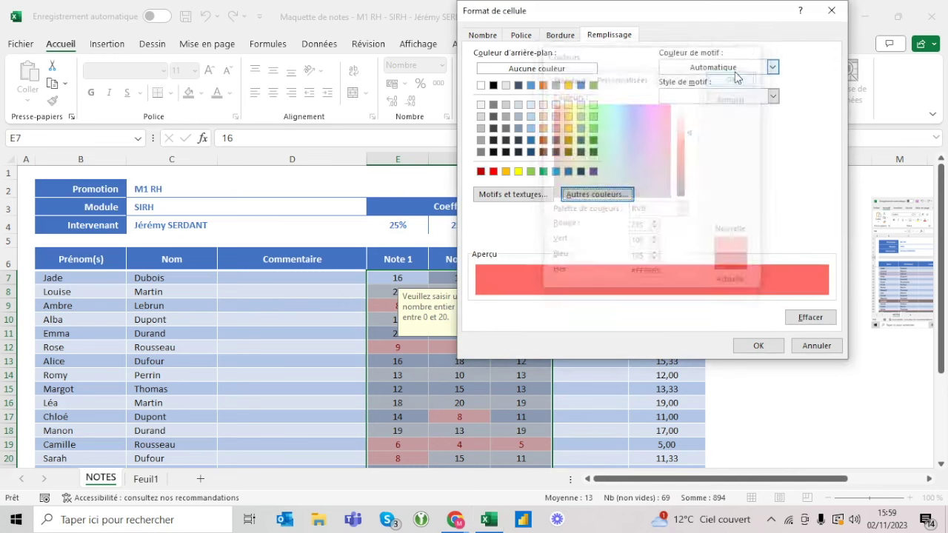
{"action": "left_click", "coordinate": [758, 346]}
{"action": "left_click", "coordinate": [398, 374]}
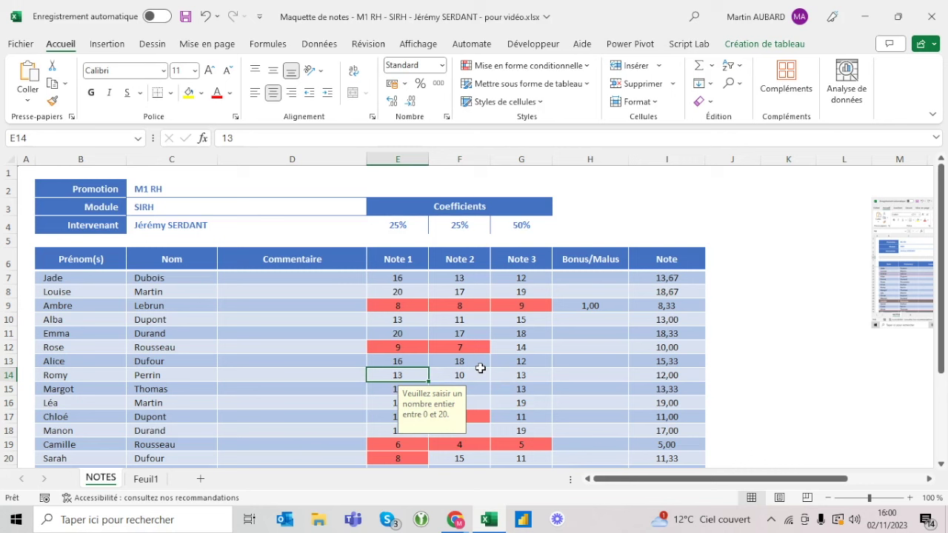
- Try a light blue fill on Commentaire through Note 2 and compare with Feuil1's layout
{"action": "key", "text": "Up"}
{"action": "key", "text": "Up"}
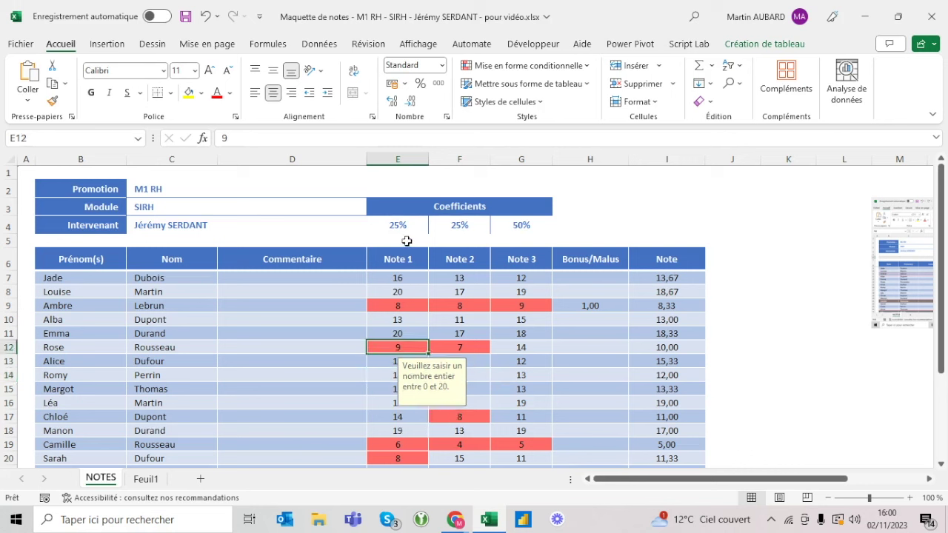
{"action": "mouse_move", "coordinate": [338, 250]}
{"action": "left_mouse_down"}
{"action": "mouse_move", "coordinate": [498, 239]}
{"action": "mouse_move", "coordinate": [567, 259]}
{"action": "left_mouse_up"}
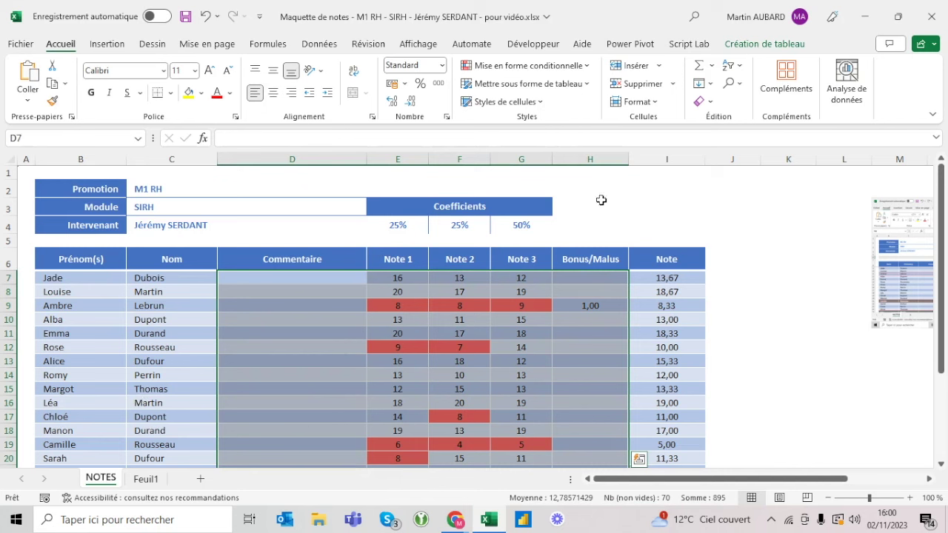
{"action": "left_click", "coordinate": [201, 92]}
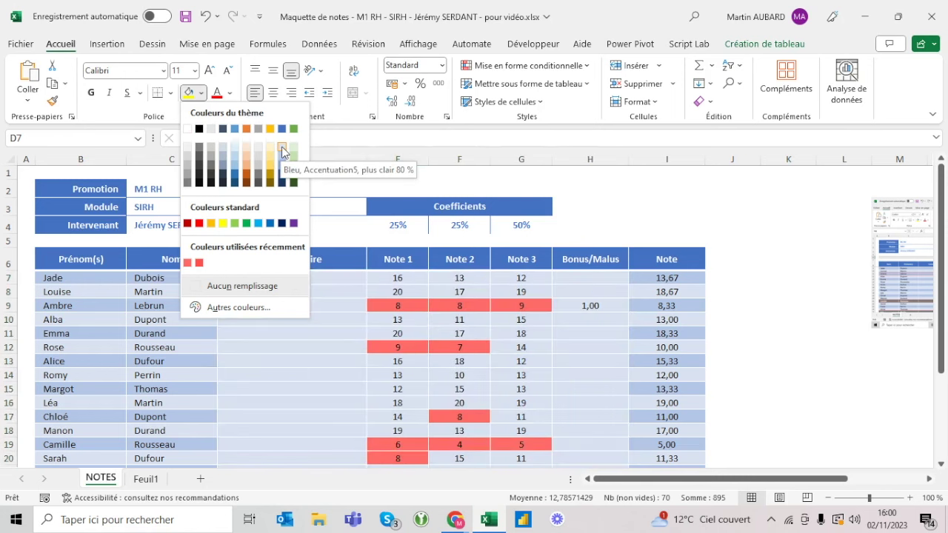
{"action": "left_click", "coordinate": [281, 152]}
{"action": "left_click", "coordinate": [259, 339]}
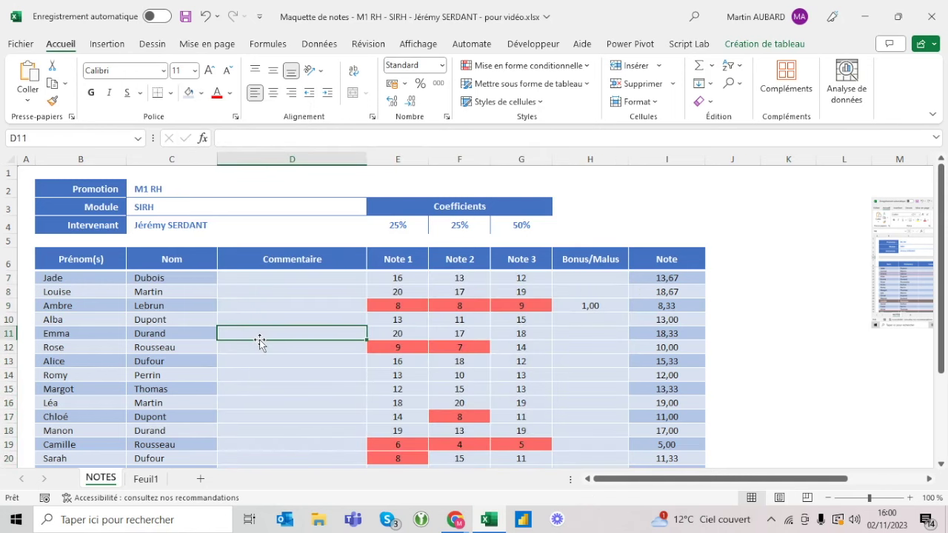
{"action": "left_click", "coordinate": [145, 479]}
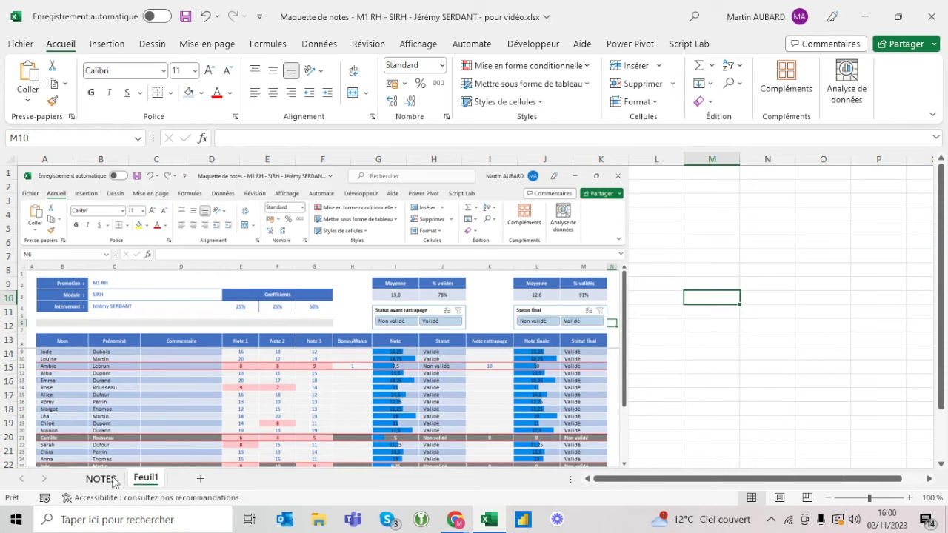
{"action": "left_click", "coordinate": [103, 480]}
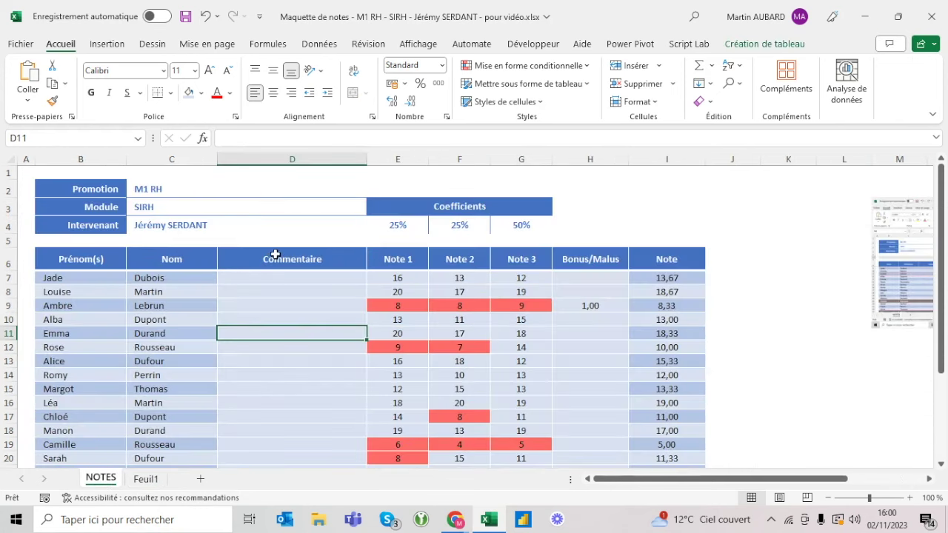
- Fill the Commentaire through Bonus/Malus columns with light grey 5%
{"action": "left_click_drag", "start_coordinate": [274, 256], "coordinate": [577, 255]}
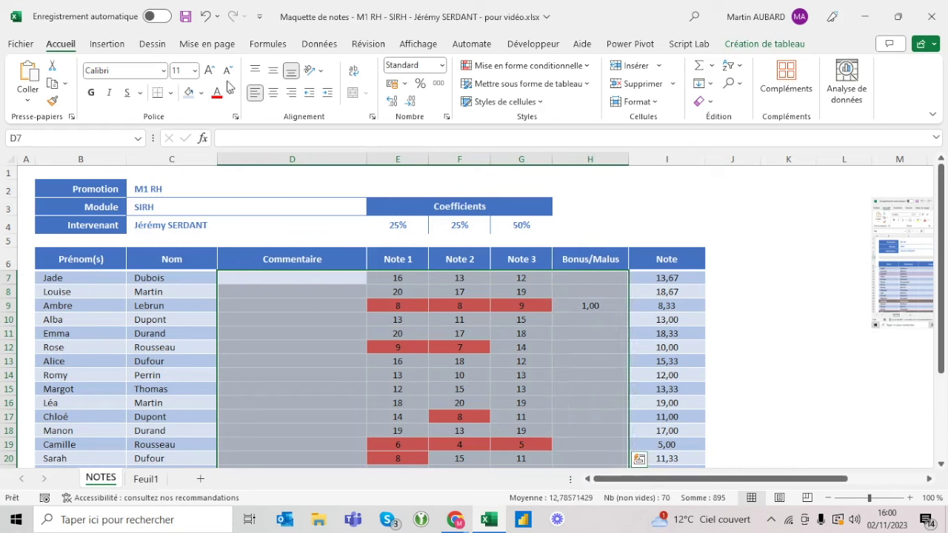
{"action": "left_click", "coordinate": [201, 93]}
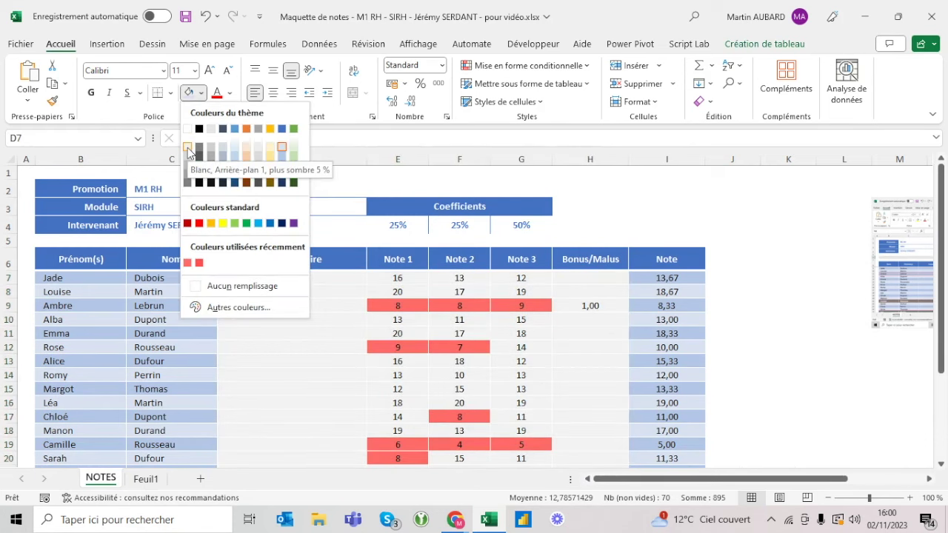
{"action": "left_click", "coordinate": [188, 154]}
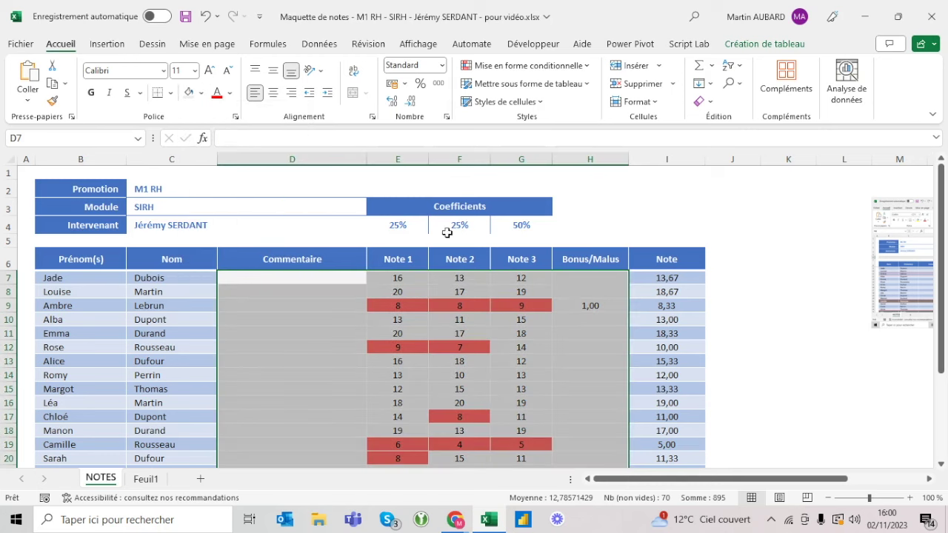
{"action": "left_click", "coordinate": [485, 274]}
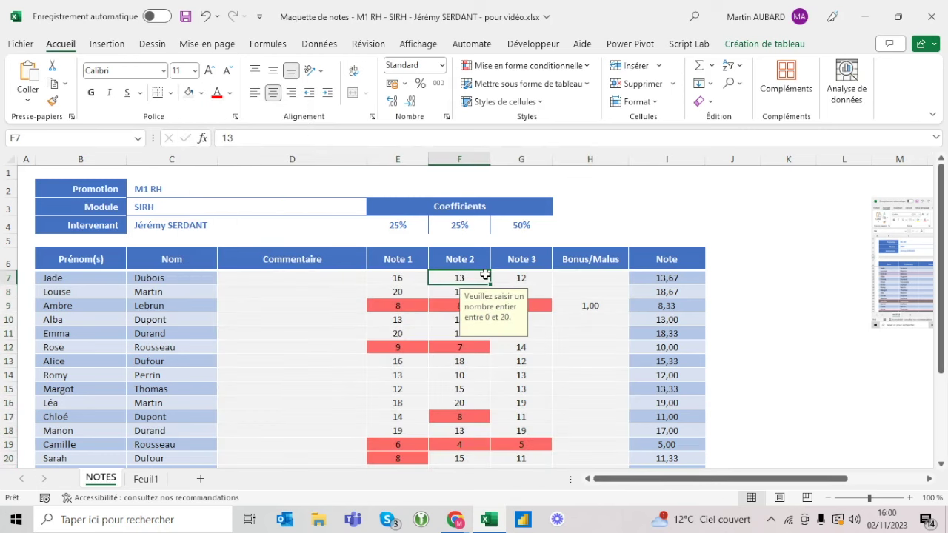
{"action": "key", "text": "Left"}
{"action": "key", "text": "Left"}
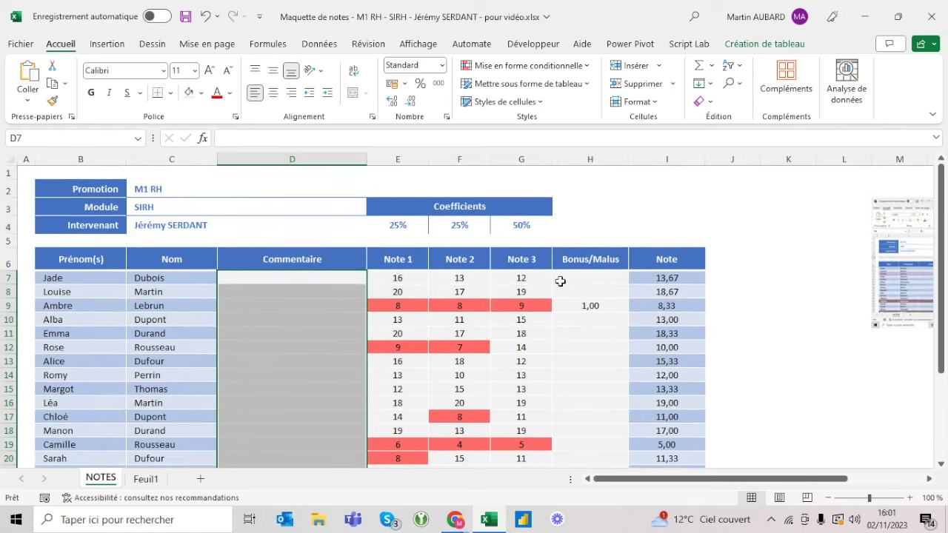
- Apply a medium blue banded table style to the grade table
{"action": "left_click", "coordinate": [585, 278]}
{"action": "left_click", "coordinate": [792, 44]}
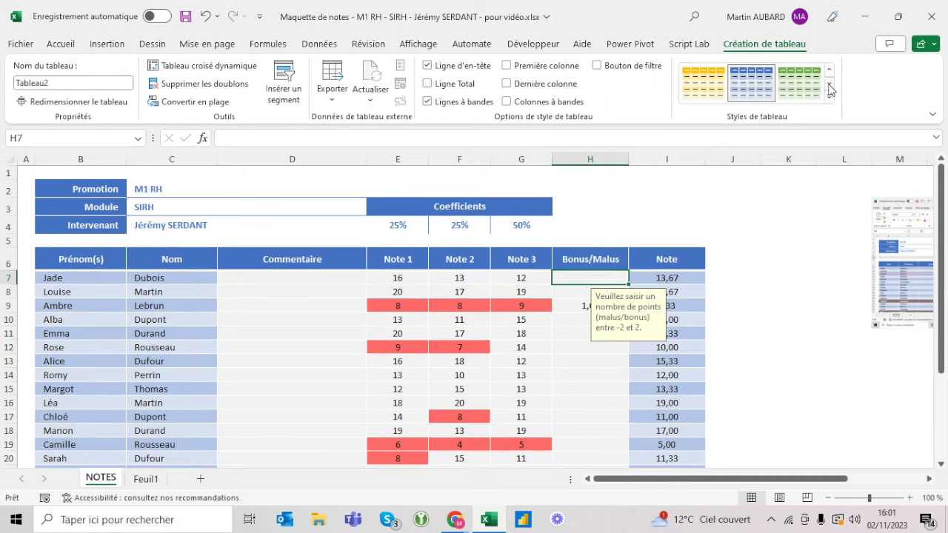
{"action": "left_click", "coordinate": [829, 93]}
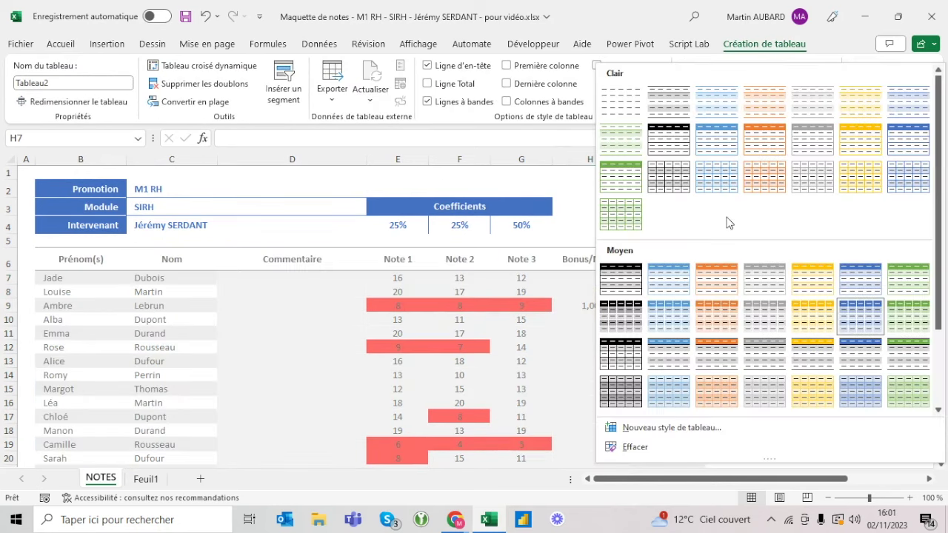
{"action": "left_click", "coordinate": [857, 326]}
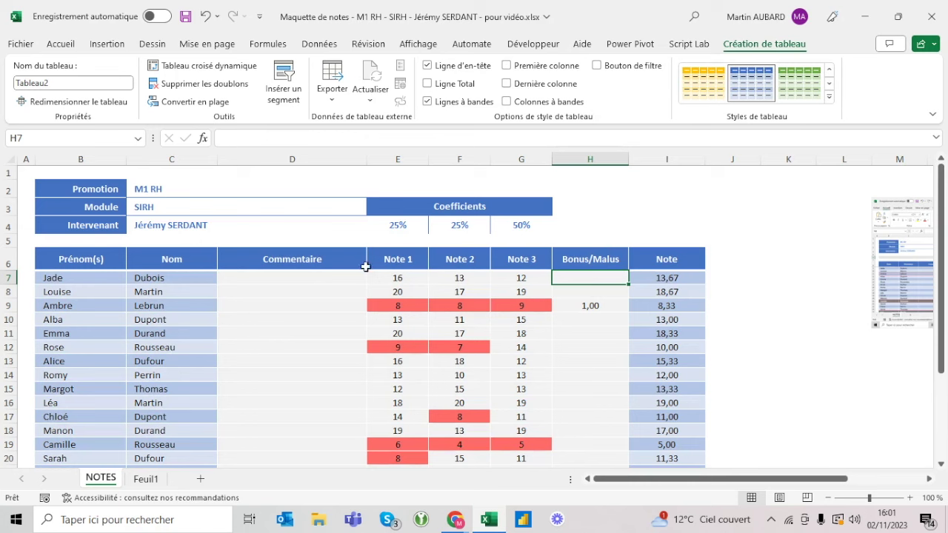
- Give the Commentaire column a blue right border
{"action": "left_click", "coordinate": [331, 246]}
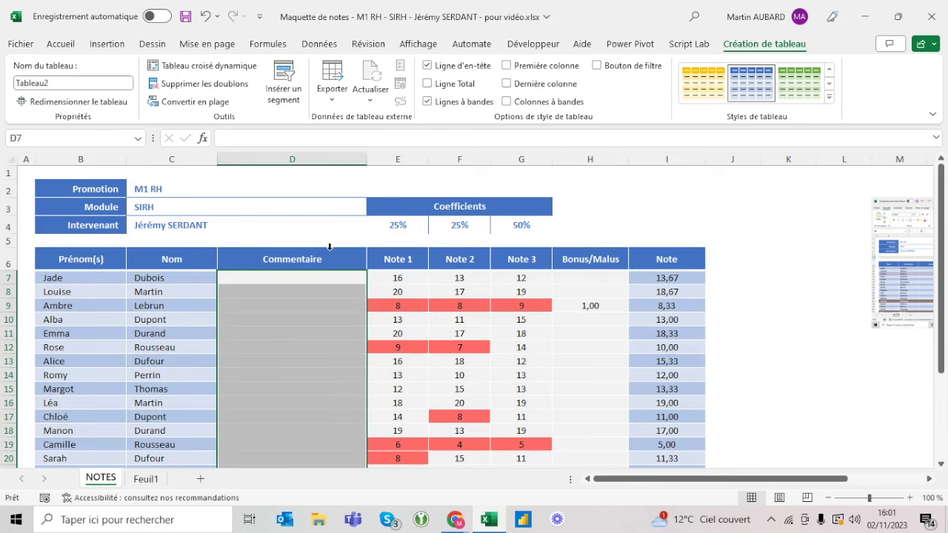
{"action": "left_click", "coordinate": [66, 45]}
{"action": "left_click", "coordinate": [170, 93]}
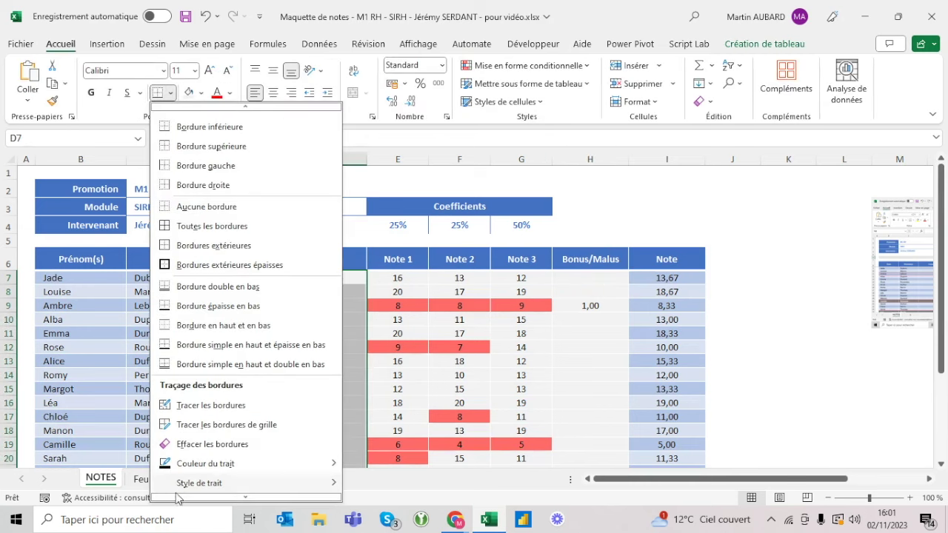
{"action": "mouse_move", "coordinate": [215, 465]}
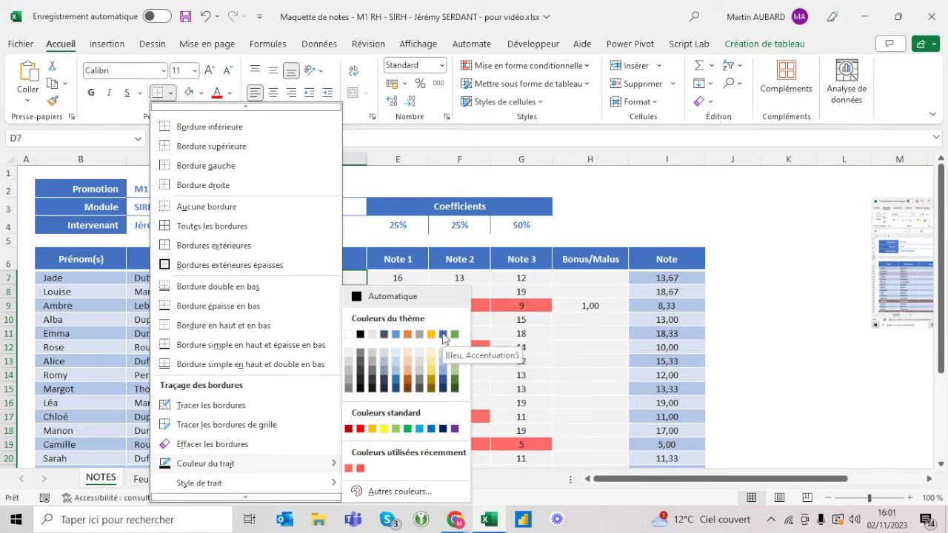
{"action": "left_click", "coordinate": [443, 335]}
{"action": "left_click", "coordinate": [170, 93]}
{"action": "left_click", "coordinate": [180, 191]}
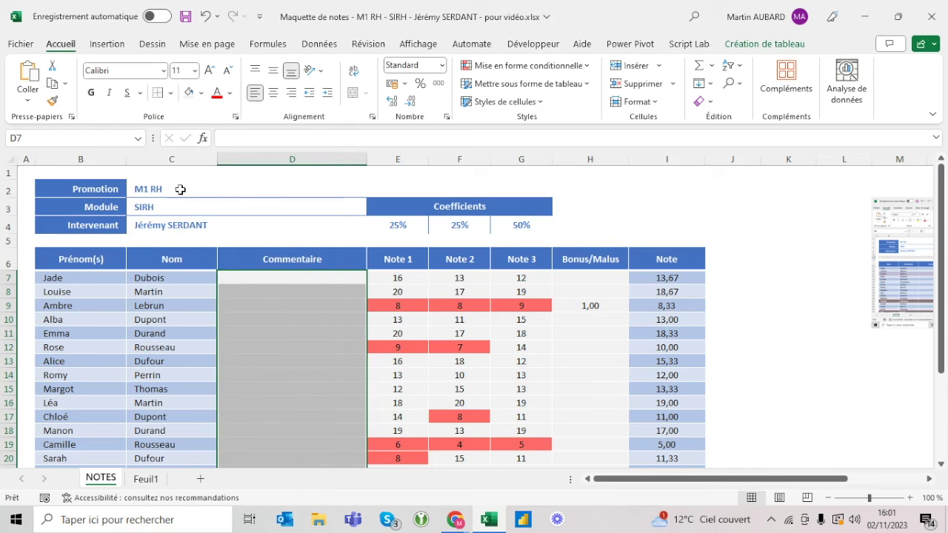
{"action": "key", "text": "Right"}
{"action": "key", "text": "Right"}
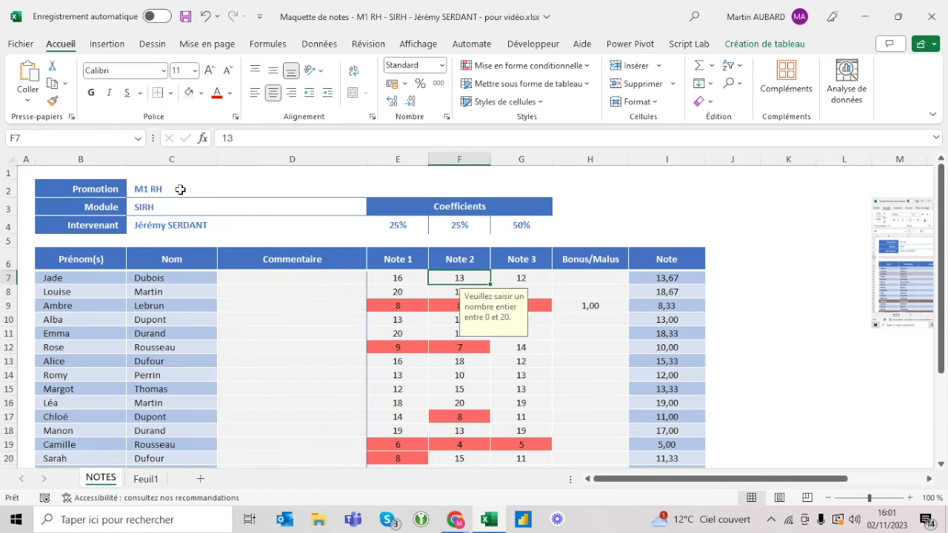
{"action": "key", "text": "Right"}
{"action": "key", "text": "Left"}
{"action": "key", "text": "Left"}
{"action": "key", "text": "Left"}
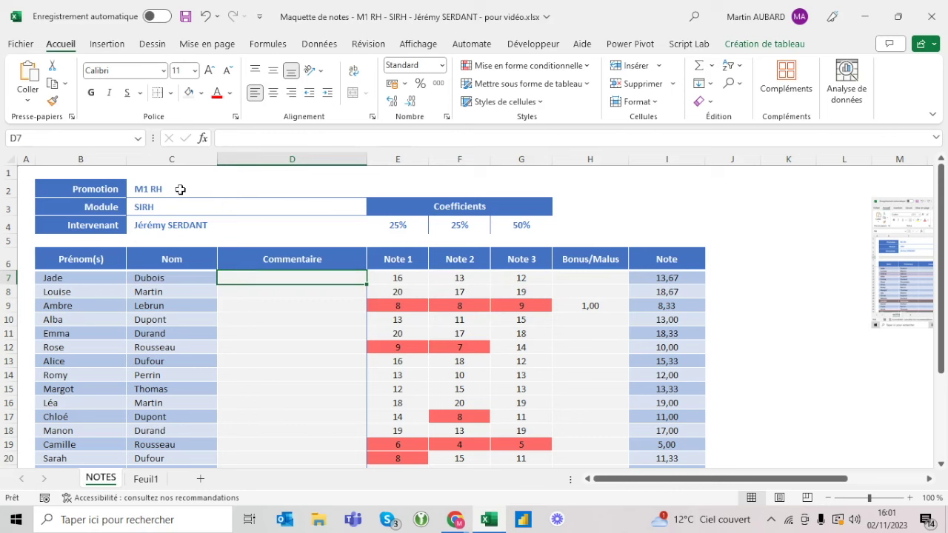
{"action": "key", "text": "Right"}
{"action": "key", "text": "Right"}
{"action": "key", "text": "Right"}
{"action": "key", "text": "ctrl+shift+Down"}
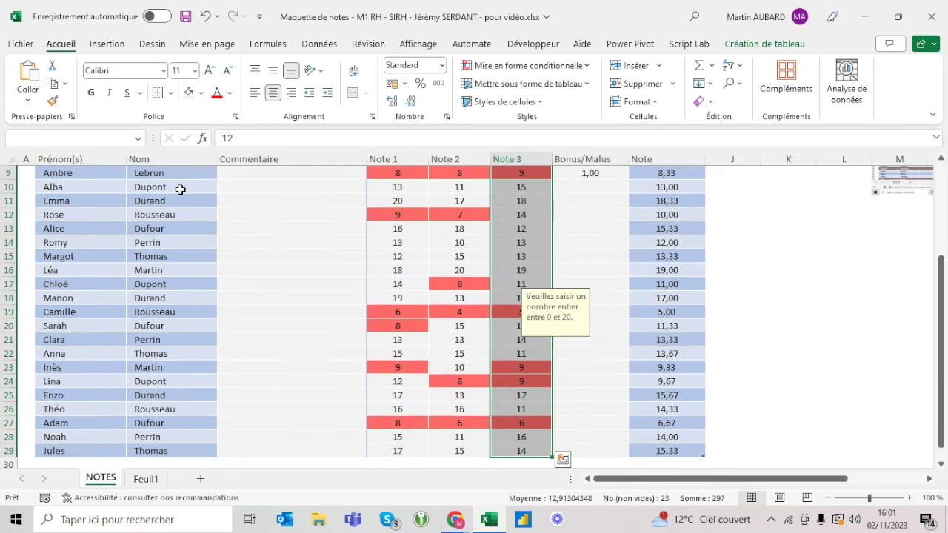
{"action": "key", "text": "ctrl+Up"}
{"action": "key", "text": "Left"}
{"action": "key", "text": "Left"}
{"action": "key", "text": "Left"}
{"action": "key", "text": "Left"}
{"action": "key", "text": "Left"}
{"action": "key", "text": "Left"}
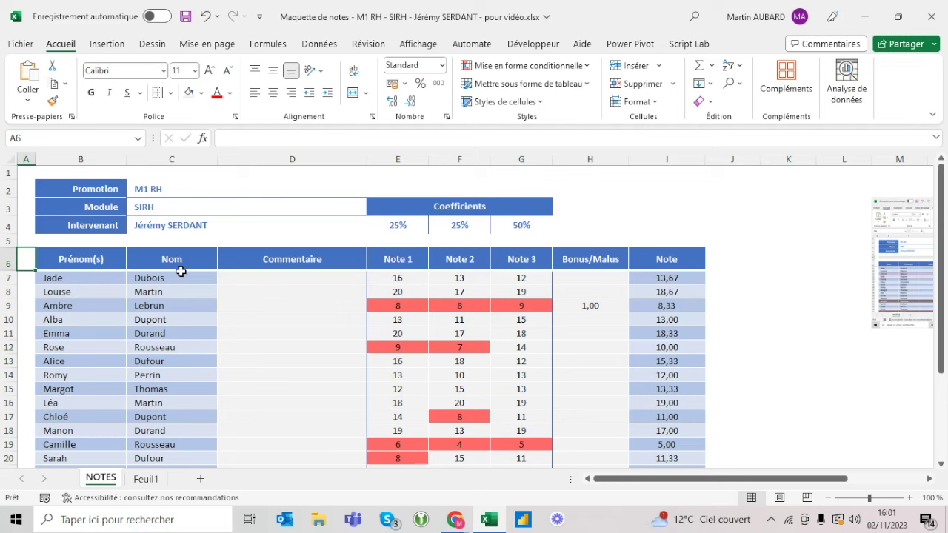
{"action": "left_click", "coordinate": [192, 277]}
{"action": "key", "text": "ctrl+shift+Down"}
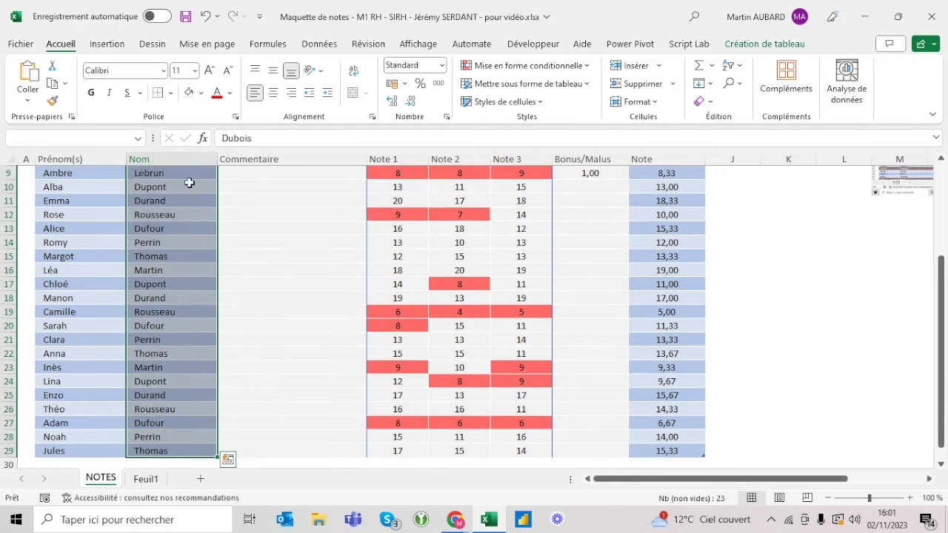
{"action": "key", "text": "ctrl+BackSpace"}
{"action": "key", "text": "Up"}
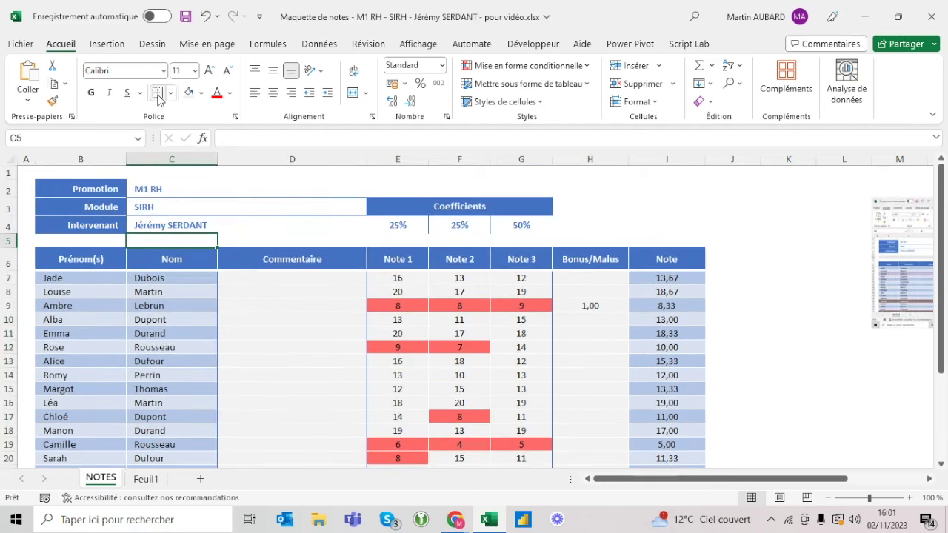
{"action": "key", "text": "Left"}
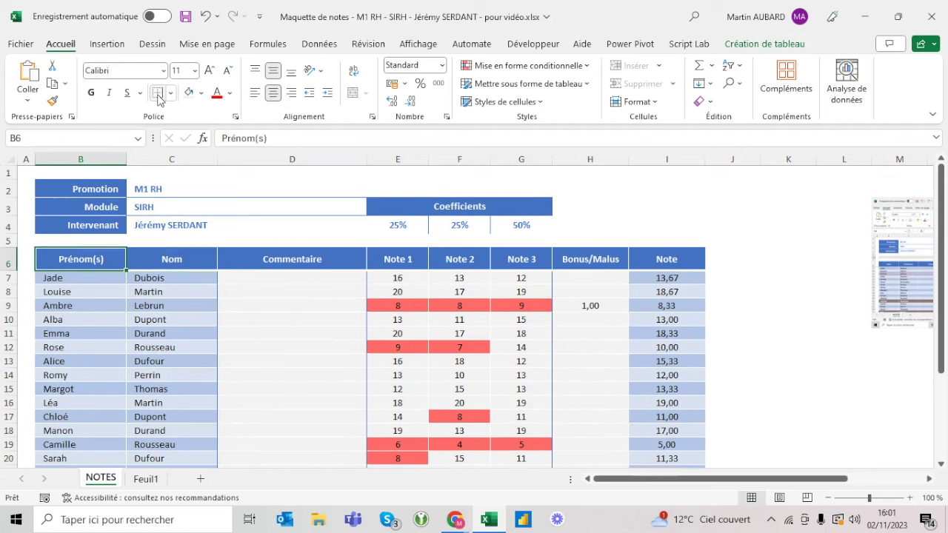
{"action": "key", "text": "Right"}
{"action": "key", "text": "Right"}
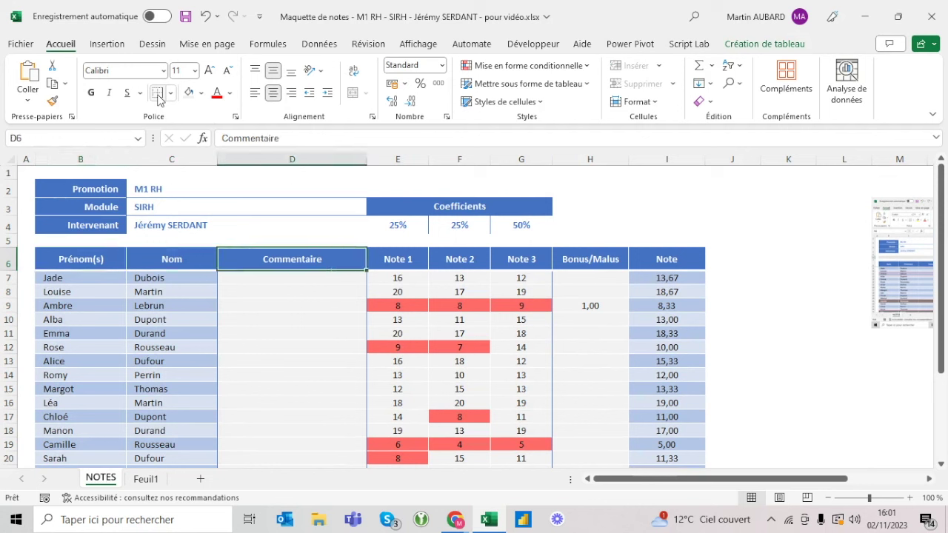
{"action": "key", "text": "Right"}
{"action": "key", "text": "shift+Right"}
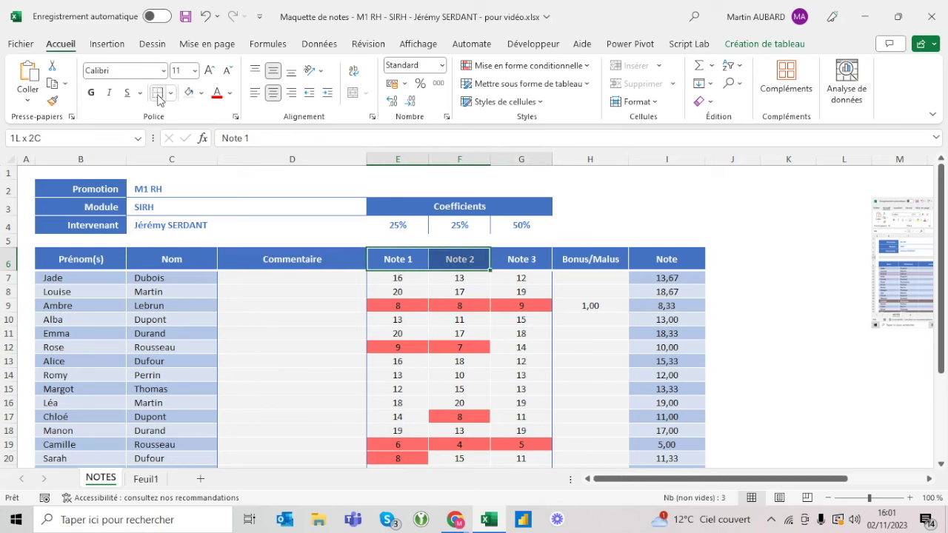
{"action": "key", "text": "shift+Right"}
{"action": "key", "text": "Right"}
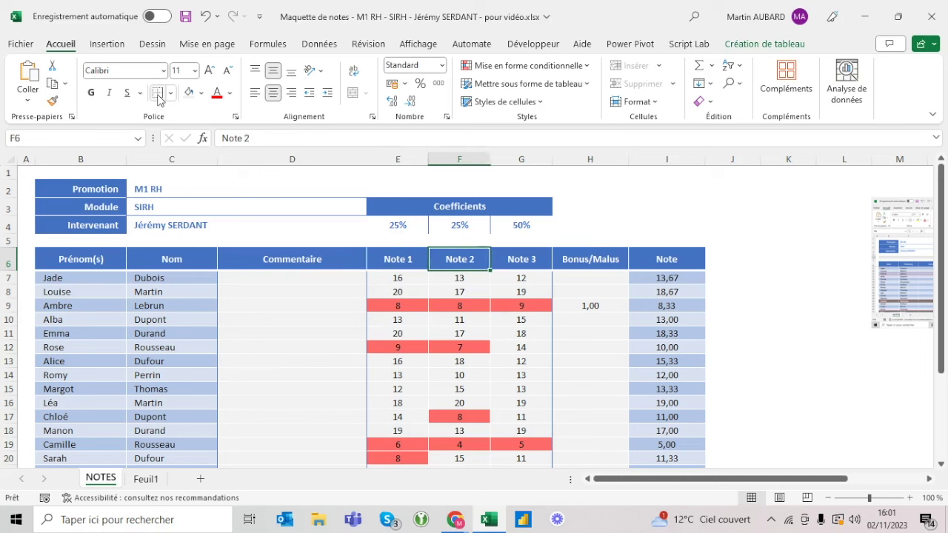
{"action": "key", "text": "Right"}
{"action": "key", "text": "Right"}
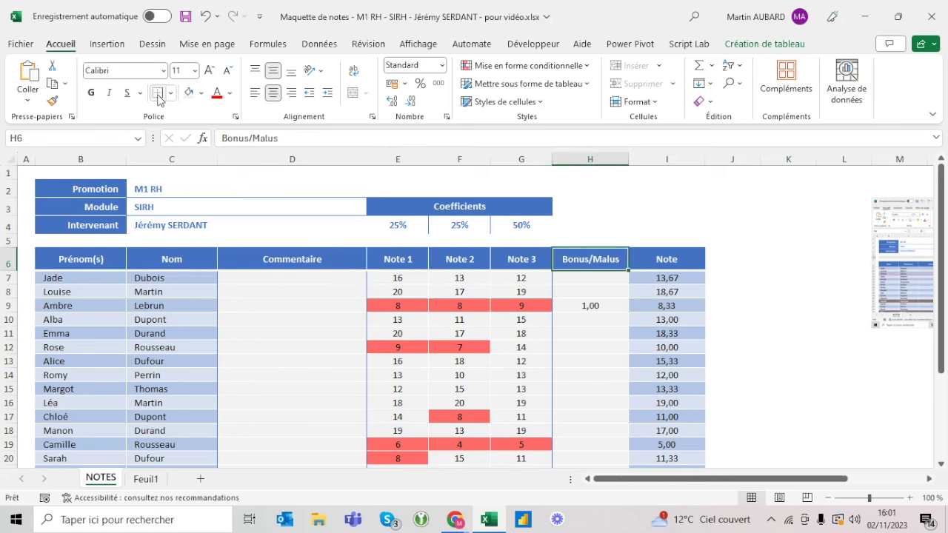
{"action": "key", "text": "Down"}
{"action": "key", "text": "ctrl+space"}
{"action": "left_click", "coordinate": [689, 350]}
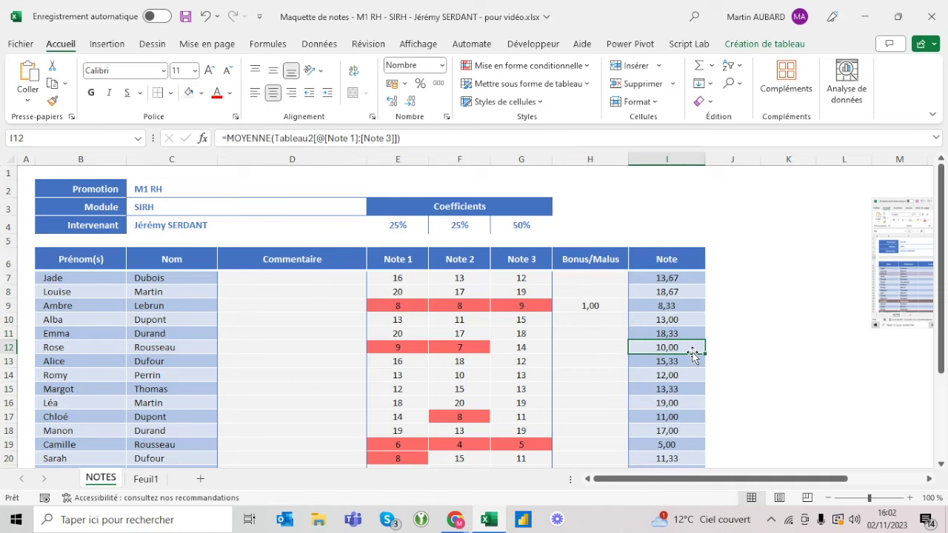
{"action": "left_click", "coordinate": [148, 479]}
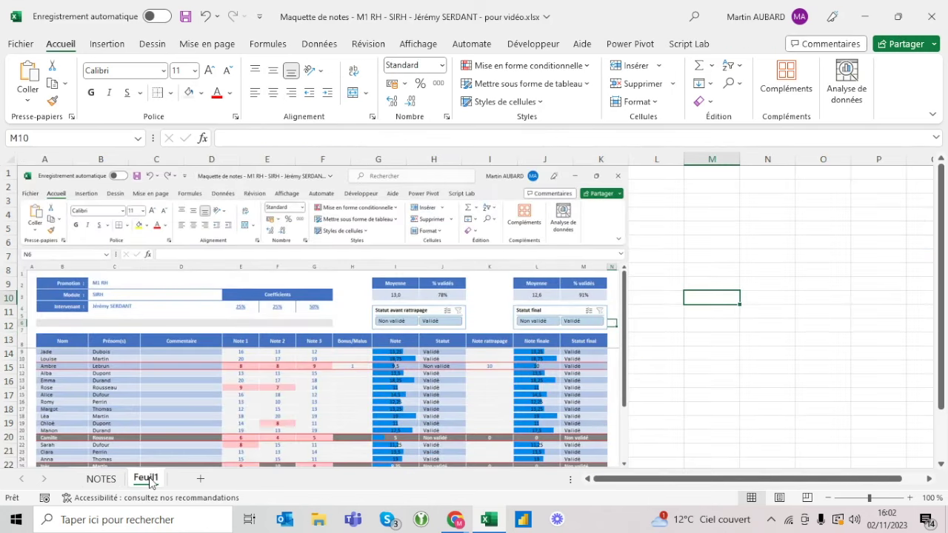
{"action": "left_click", "coordinate": [101, 479]}
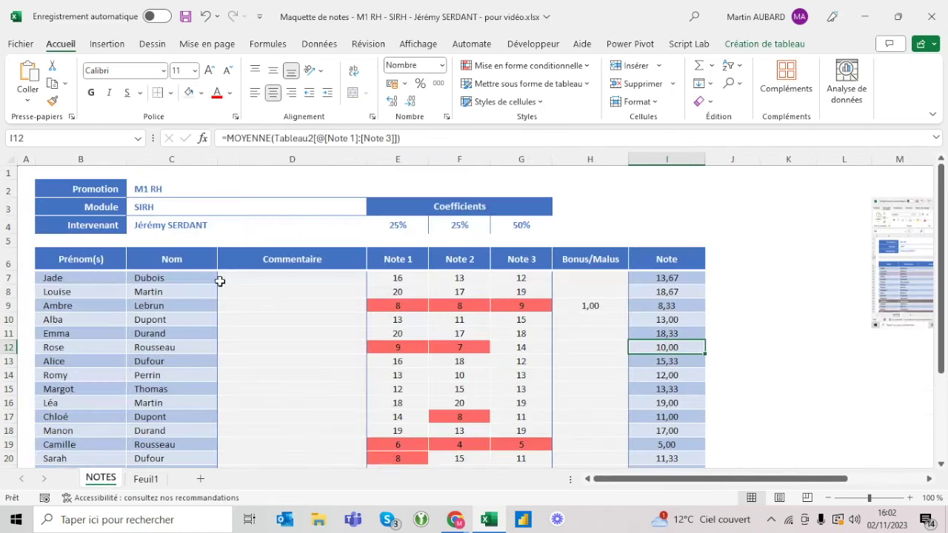
{"action": "left_click", "coordinate": [411, 267]}
{"action": "key", "text": "Left"}
{"action": "key", "text": "Down"}
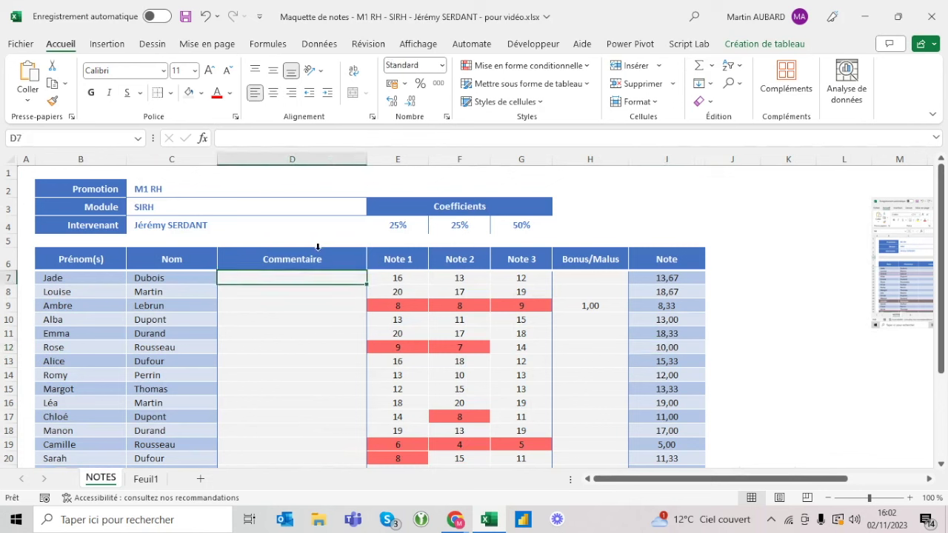
- Make the entries in D7:H29, from Commentaire to Bonus/Malus, blue and bold
{"action": "left_click_drag", "start_coordinate": [320, 252], "coordinate": [588, 264]}
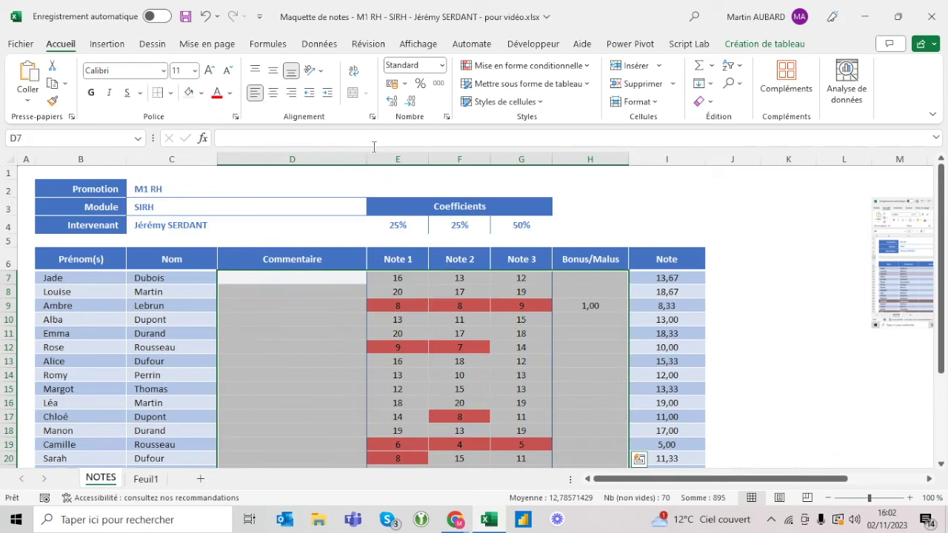
{"action": "left_click", "coordinate": [230, 94]}
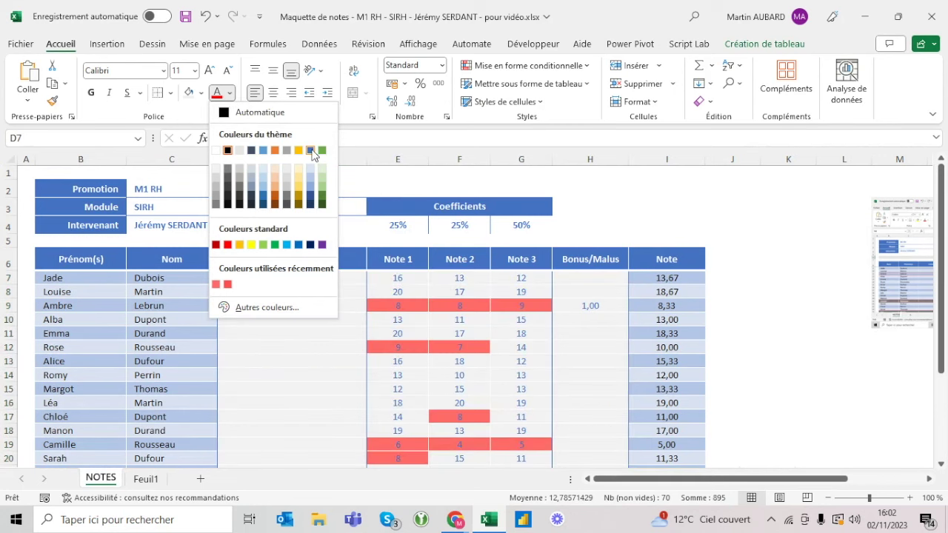
{"action": "left_click", "coordinate": [312, 151]}
{"action": "left_click", "coordinate": [90, 95]}
{"action": "key", "text": "shift+BackSpace"}
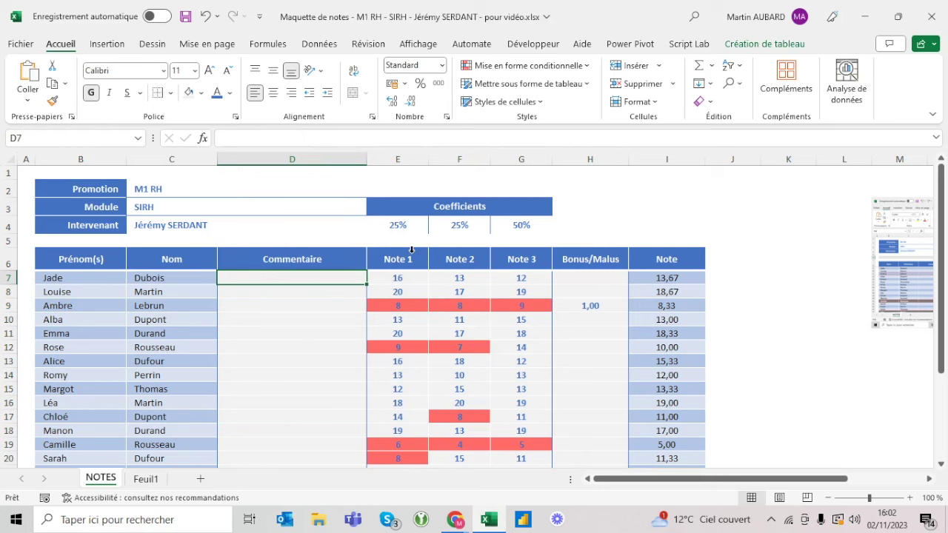
{"action": "left_click", "coordinate": [396, 304]}
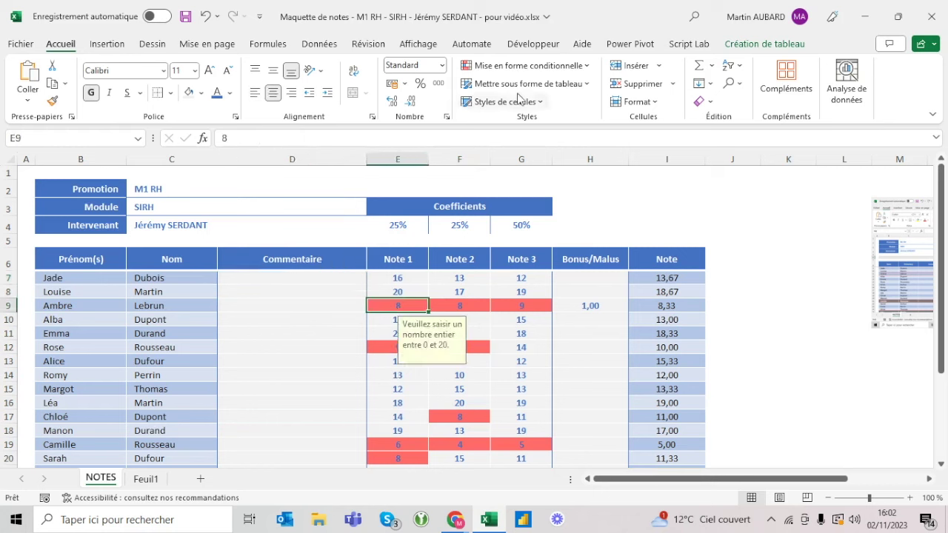
- Edit the below-10 conditional formatting rule so its font colour is dark red
{"action": "left_click", "coordinate": [529, 71]}
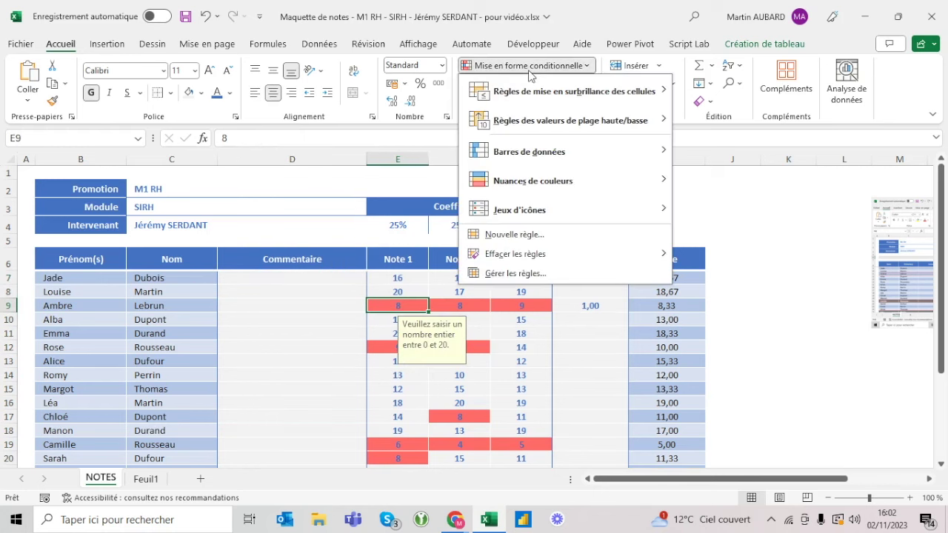
{"action": "left_click", "coordinate": [515, 273]}
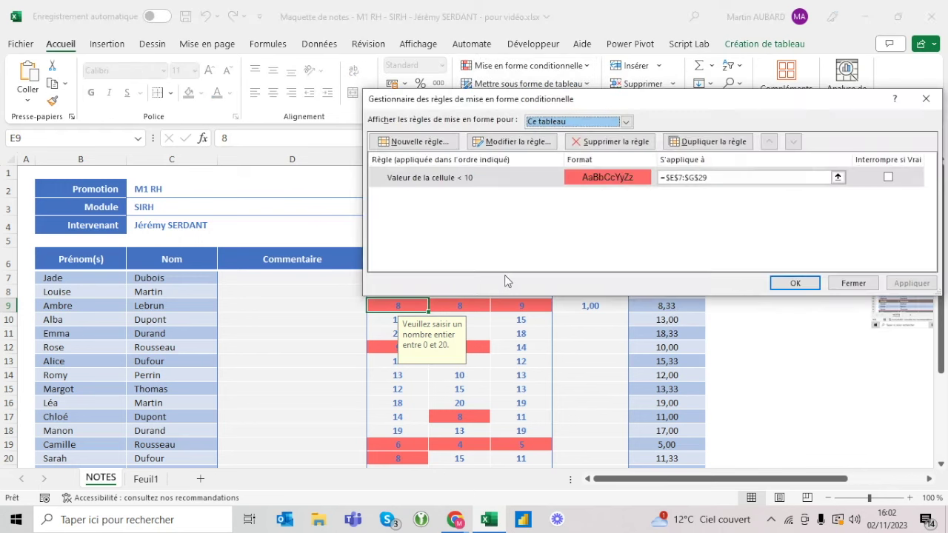
{"action": "left_click", "coordinate": [542, 145]}
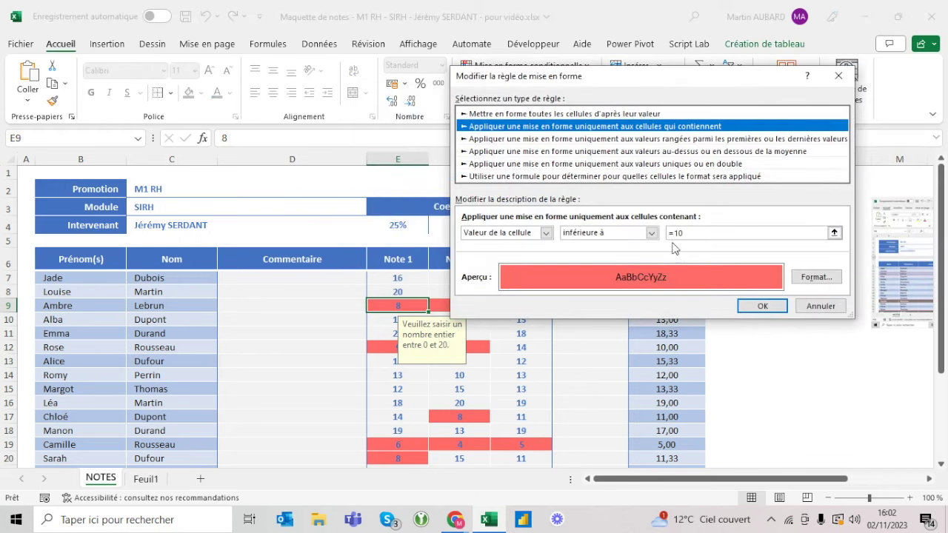
{"action": "left_click", "coordinate": [829, 282]}
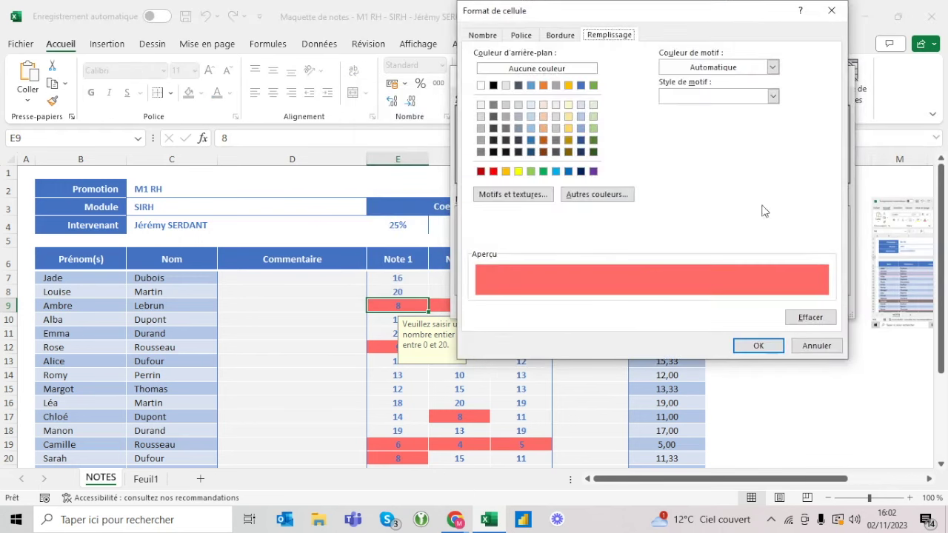
{"action": "left_click", "coordinate": [530, 37]}
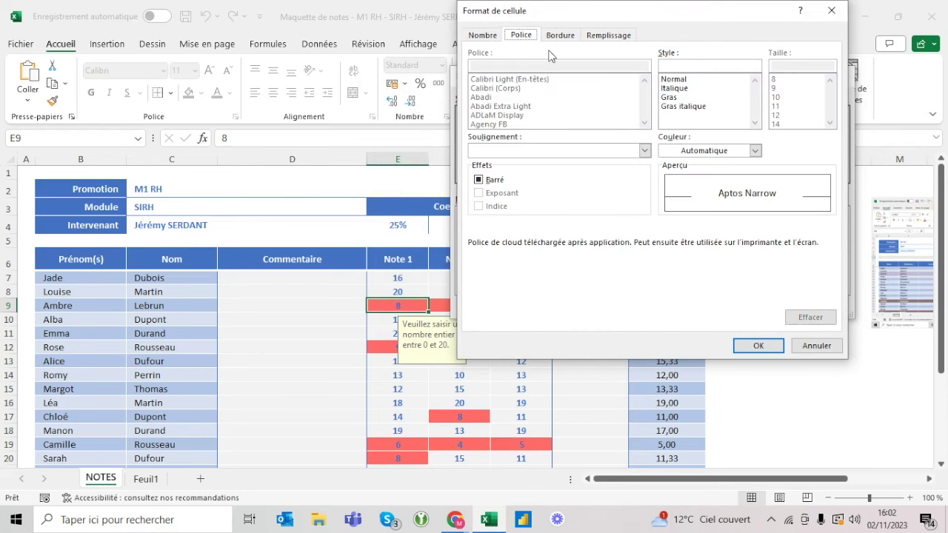
{"action": "left_click", "coordinate": [688, 152]}
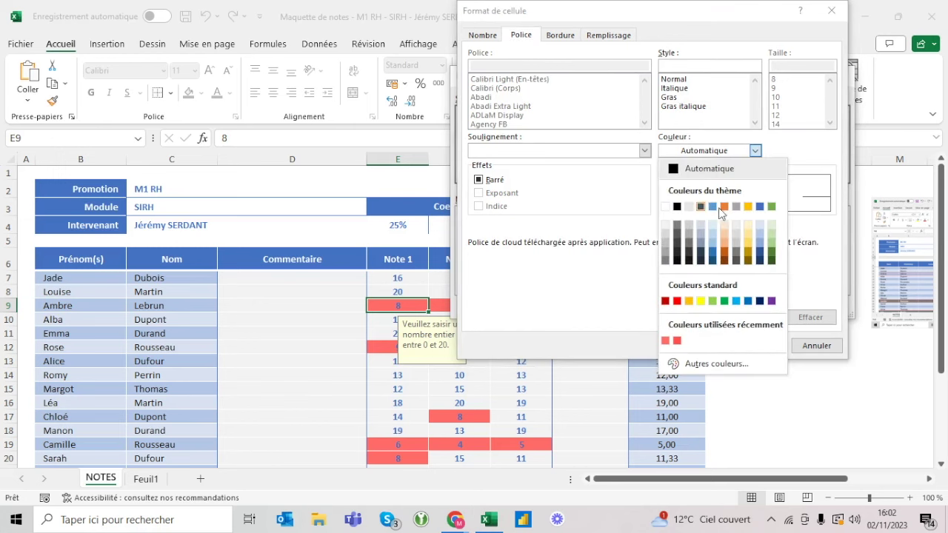
{"action": "left_click", "coordinate": [664, 300]}
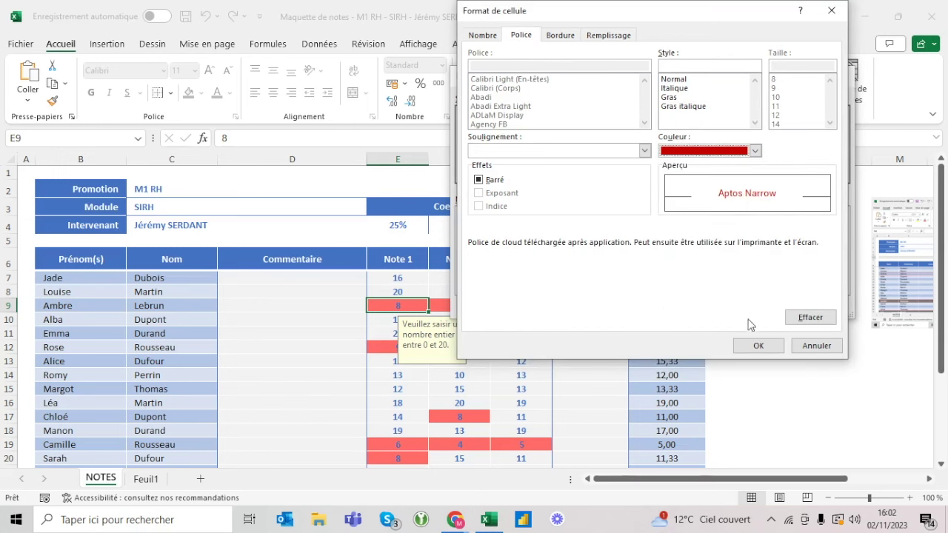
{"action": "left_click", "coordinate": [757, 347]}
{"action": "left_click", "coordinate": [761, 306]}
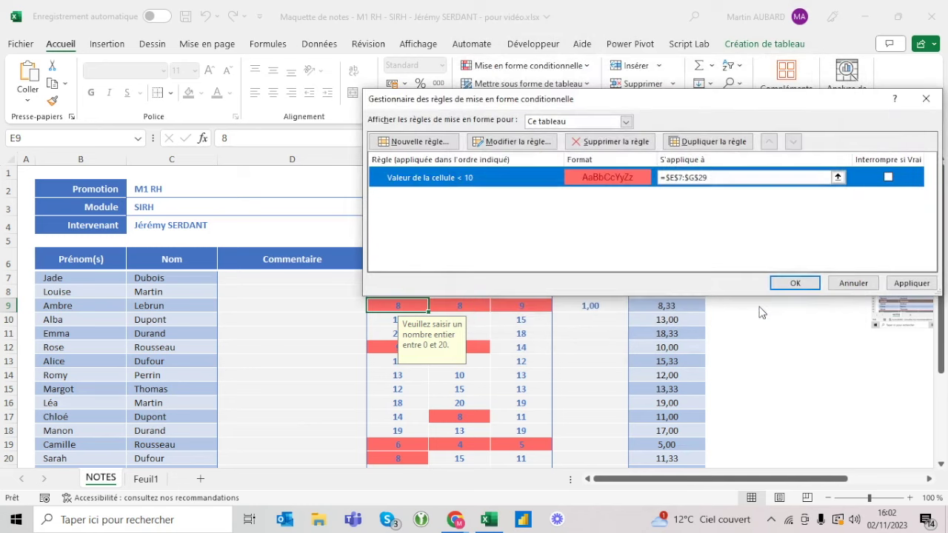
{"action": "left_click", "coordinate": [793, 283]}
{"action": "key", "text": "Left"}
{"action": "key", "text": "Left"}
{"action": "key", "text": "Up"}
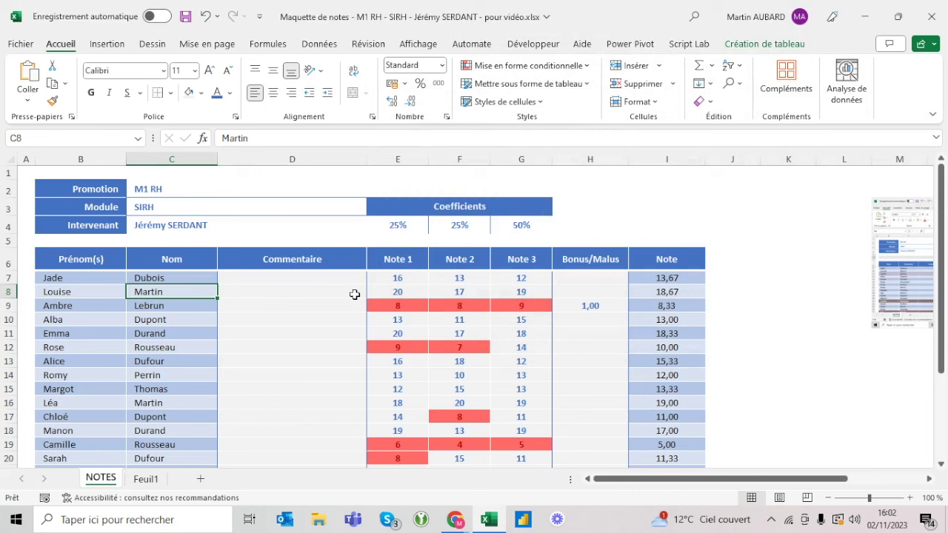
- Start a less-than highlight on the Bonus/Malus entries, then cancel it
{"action": "left_click", "coordinate": [596, 251]}
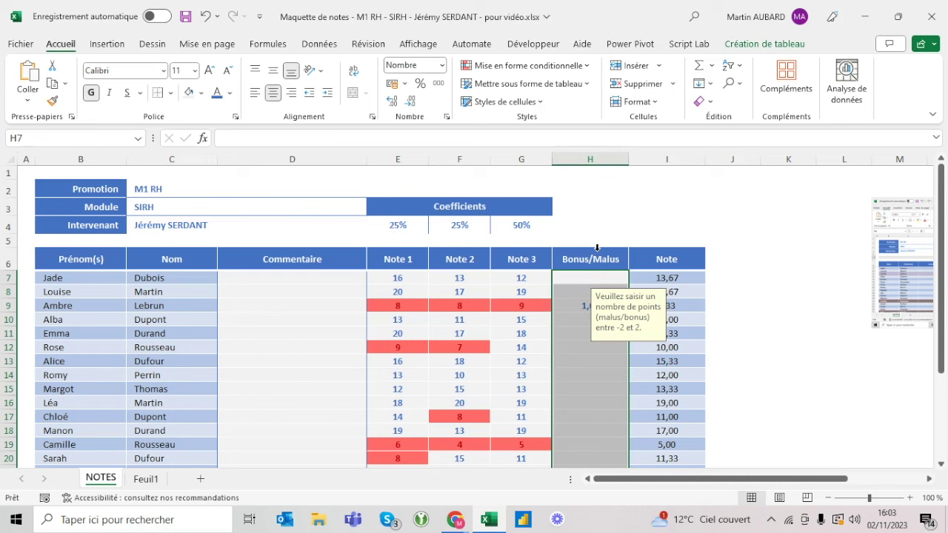
{"action": "left_click", "coordinate": [528, 65]}
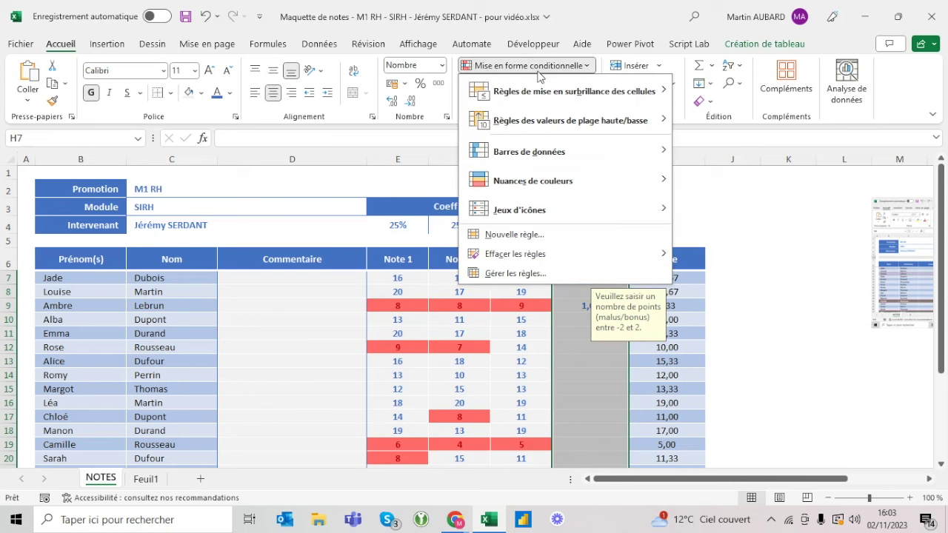
{"action": "mouse_move", "coordinate": [538, 98]}
{"action": "left_click", "coordinate": [756, 120]}
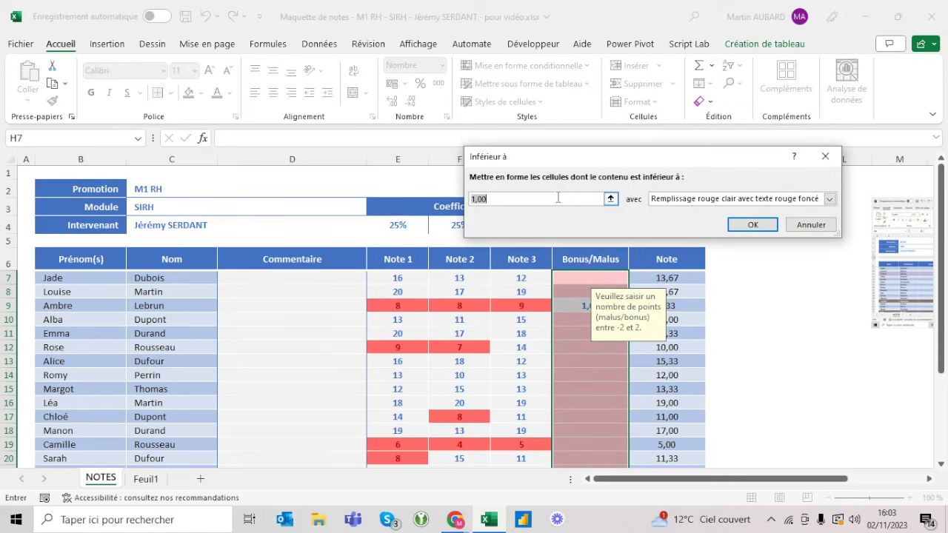
{"action": "key", "text": "Escape"}
- Duplicate the below-10 rule and change its Applies to range to =$H$7:$H$29
{"action": "left_click", "coordinate": [520, 277]}
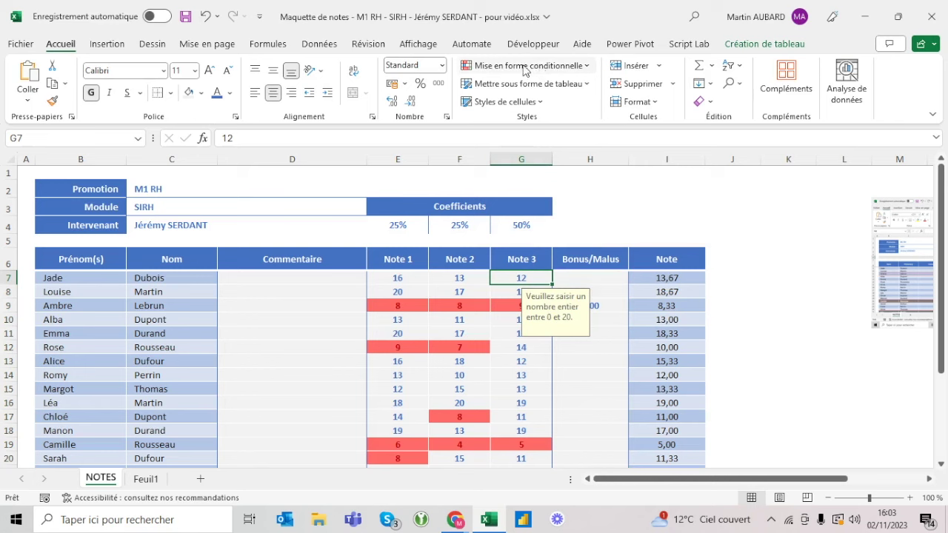
{"action": "left_click", "coordinate": [527, 67]}
{"action": "left_click", "coordinate": [510, 273]}
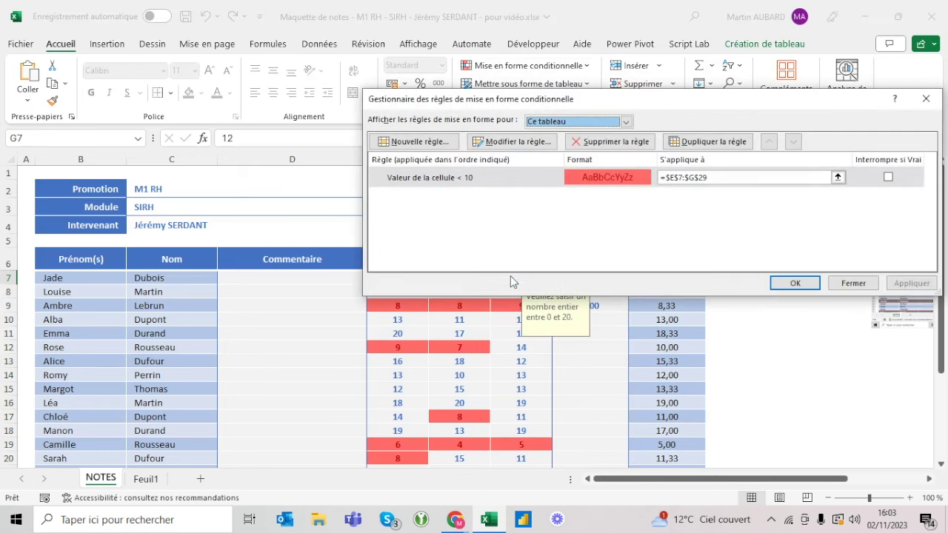
{"action": "left_click", "coordinate": [700, 143]}
{"action": "left_click", "coordinate": [718, 198]}
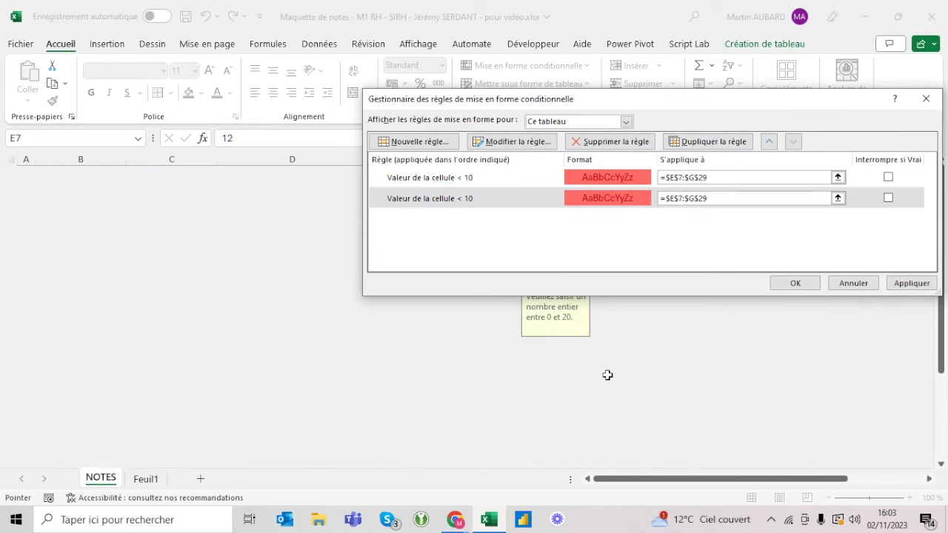
{"action": "left_click", "coordinate": [677, 198]}
{"action": "key", "text": "BackSpace"}
{"action": "type", "text": "H"}
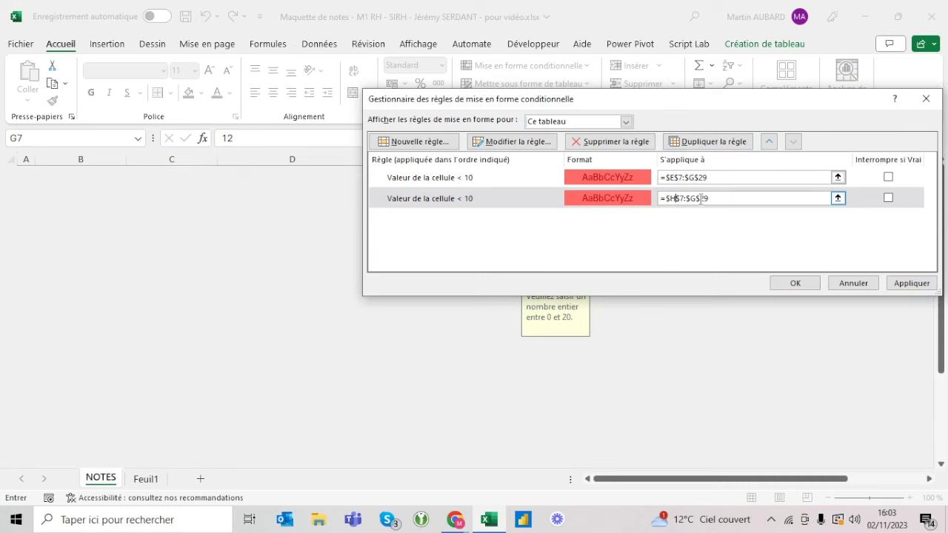
{"action": "key", "text": "BackSpace"}
{"action": "type", "text": "H"}
- Change the copied rule's threshold to less than 0 and apply the rules
{"action": "left_click", "coordinate": [497, 143]}
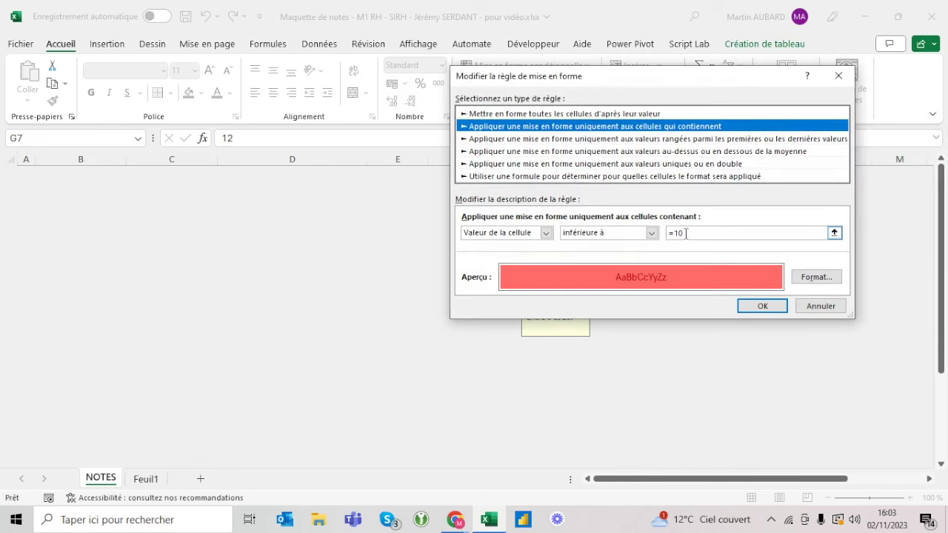
{"action": "left_click", "coordinate": [686, 233]}
{"action": "key", "text": "BackSpace"}
{"action": "key", "text": "BackSpace"}
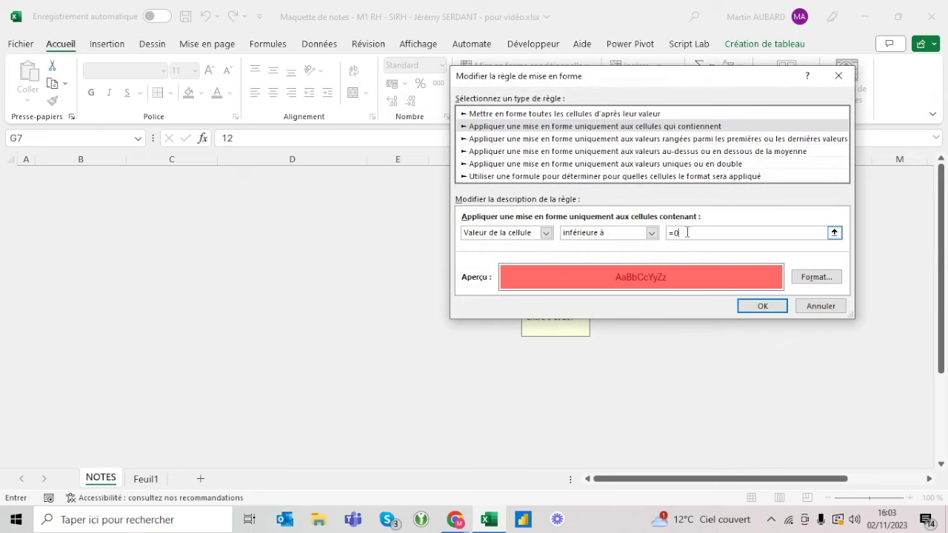
{"action": "left_click", "coordinate": [766, 306]}
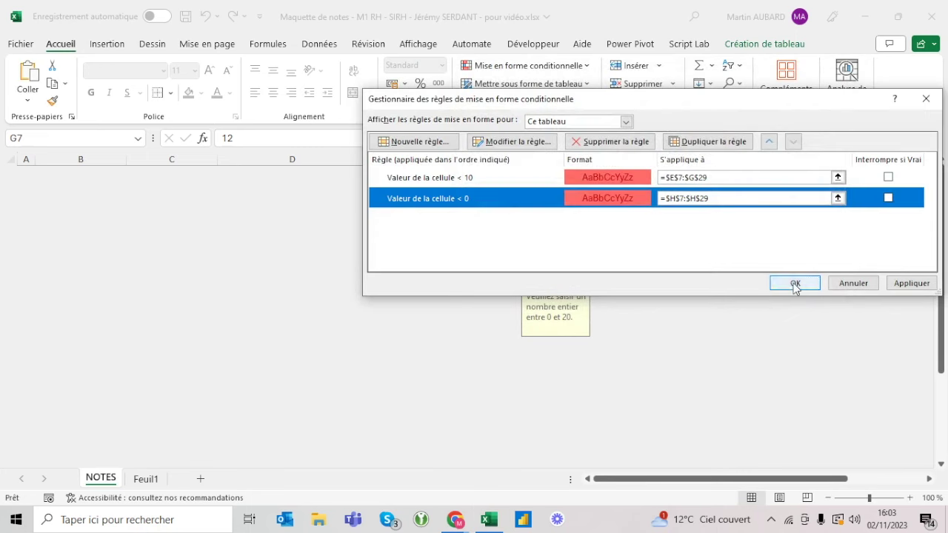
{"action": "left_click", "coordinate": [793, 287]}
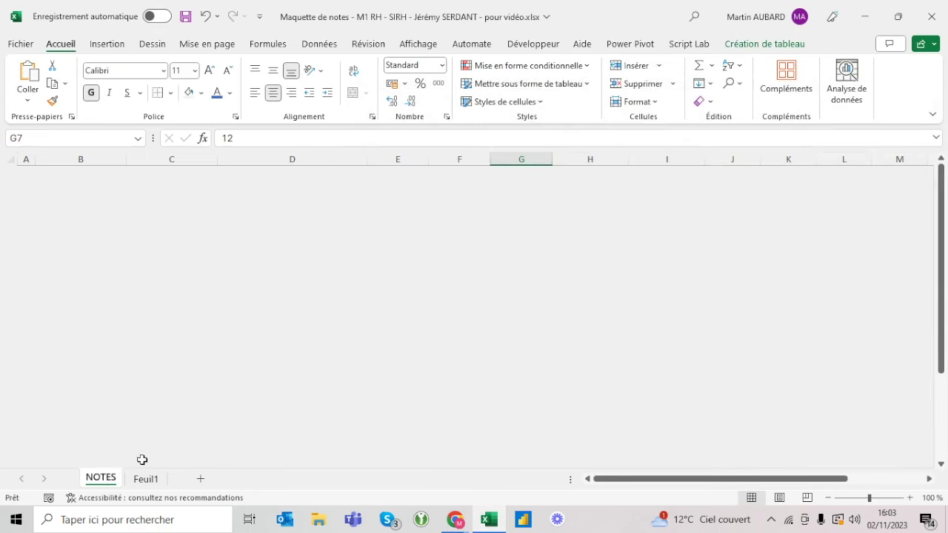
- Enter a -1,5 malus in H12 of the NOTES sheet
{"action": "left_click", "coordinate": [183, 378]}
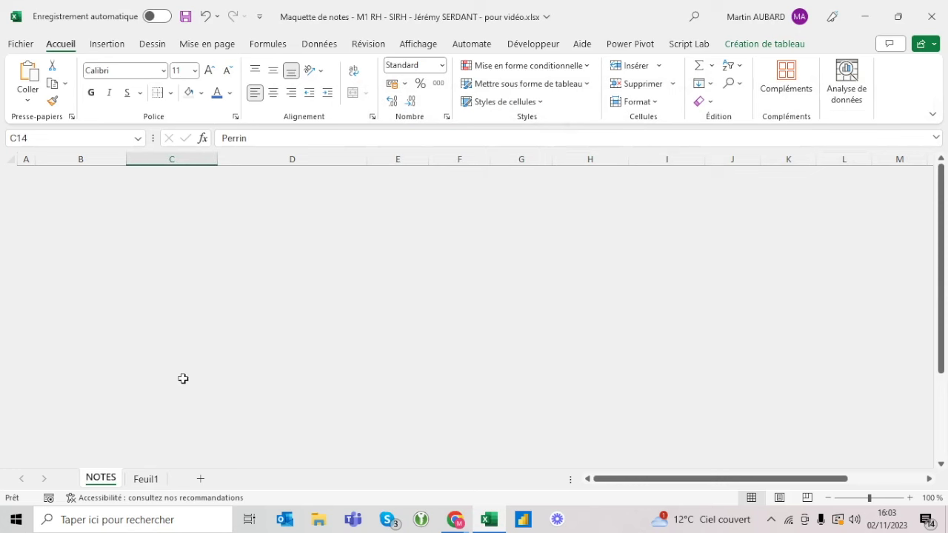
{"action": "left_click", "coordinate": [146, 479]}
{"action": "left_click", "coordinate": [100, 479]}
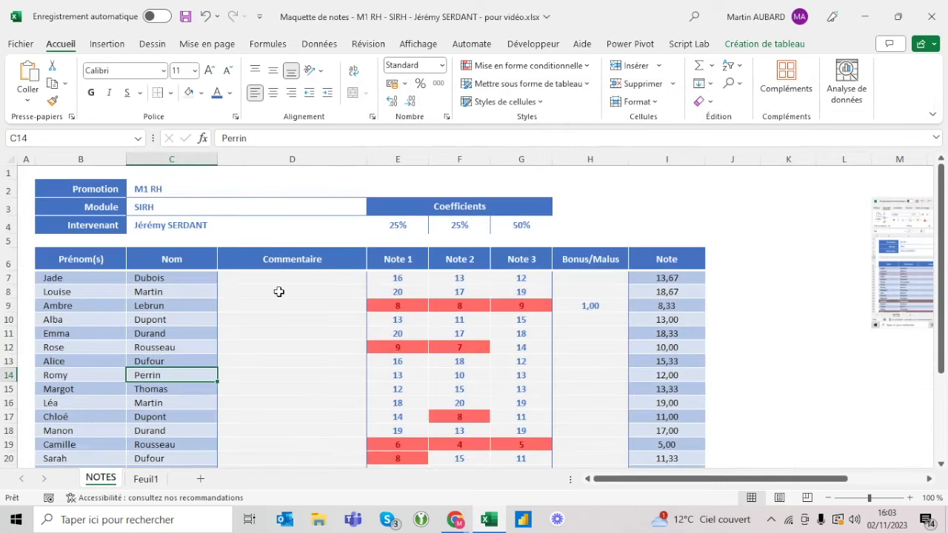
{"action": "key", "text": "Right"}
{"action": "key", "text": "Right"}
{"action": "key", "text": "Right"}
{"action": "key", "text": "Right"}
{"action": "key", "text": "Right"}
{"action": "key", "text": "Up"}
{"action": "key", "text": "Up"}
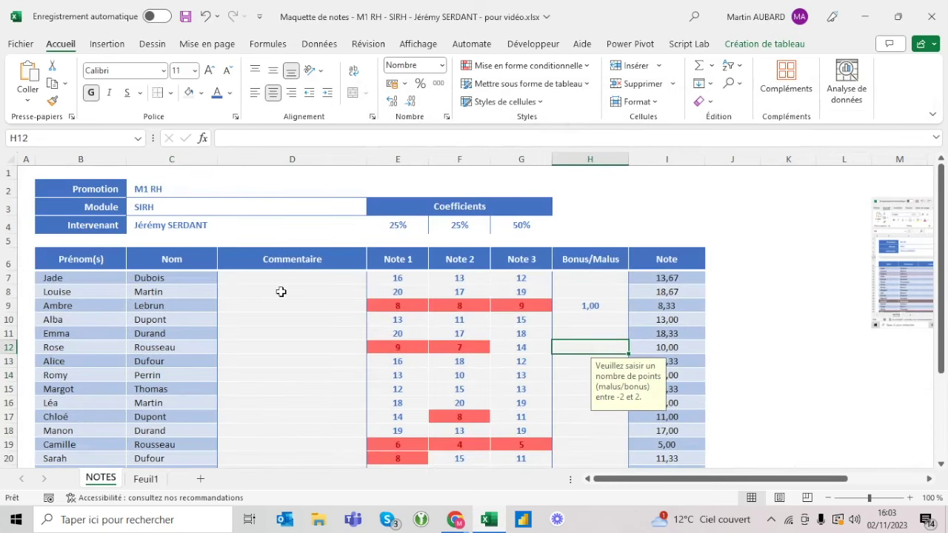
{"action": "type", "text": "-1"}
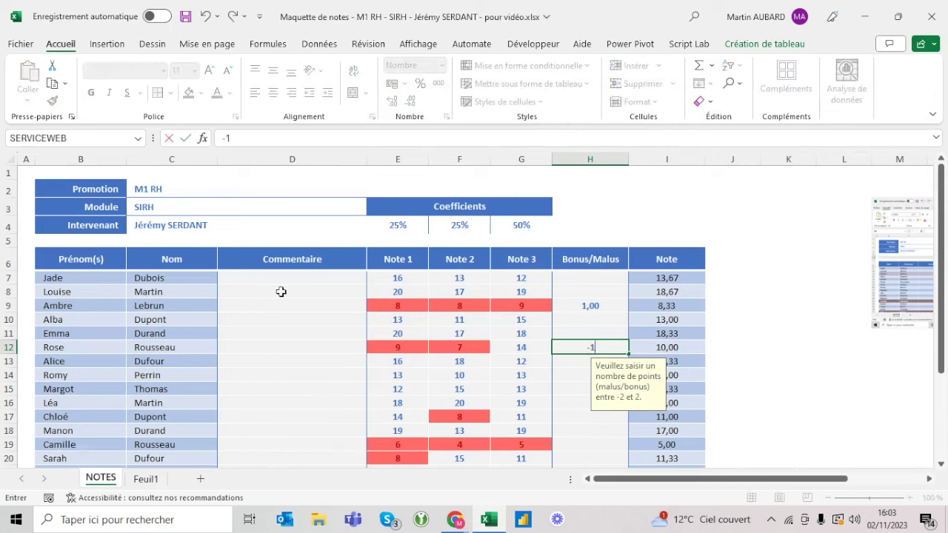
{"action": "type", "text": ",5"}
{"action": "key", "text": "Return"}
- Enter a 1,5 bonus in H16
{"action": "key", "text": "Up"}
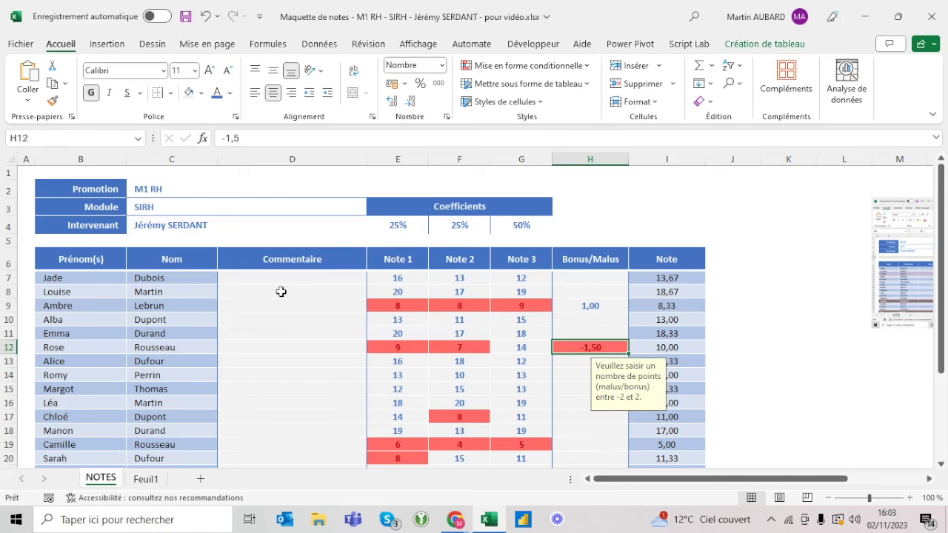
{"action": "key", "text": "Up"}
{"action": "key", "text": "Up"}
{"action": "key", "text": "Up"}
{"action": "key", "text": "Down"}
{"action": "key", "text": "Down"}
{"action": "key", "text": "Down"}
{"action": "key", "text": "Down"}
{"action": "key", "text": "Down"}
{"action": "key", "text": "Down"}
{"action": "type", "text": "1,5"}
{"action": "key", "text": "Return"}
{"action": "key", "text": "Up"}
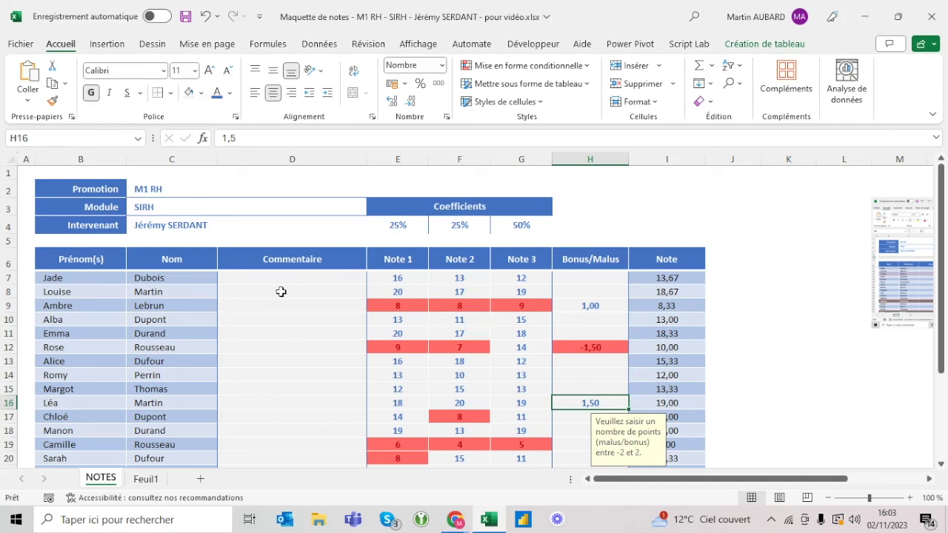
{"action": "left_click", "coordinate": [599, 251]}
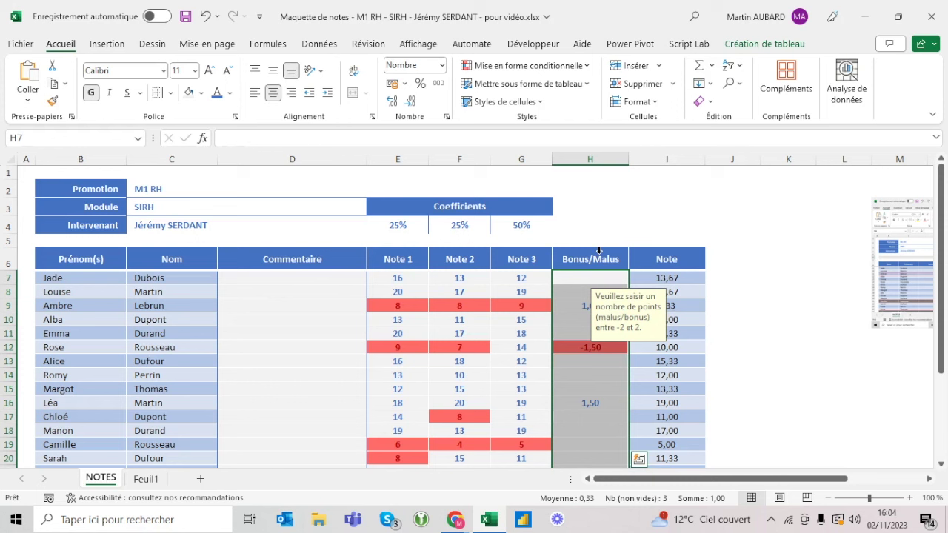
- Apply the custom number format +0,00;-0,00 to the Bonus/Malus column
{"action": "left_click", "coordinate": [443, 66]}
{"action": "left_click", "coordinate": [448, 388]}
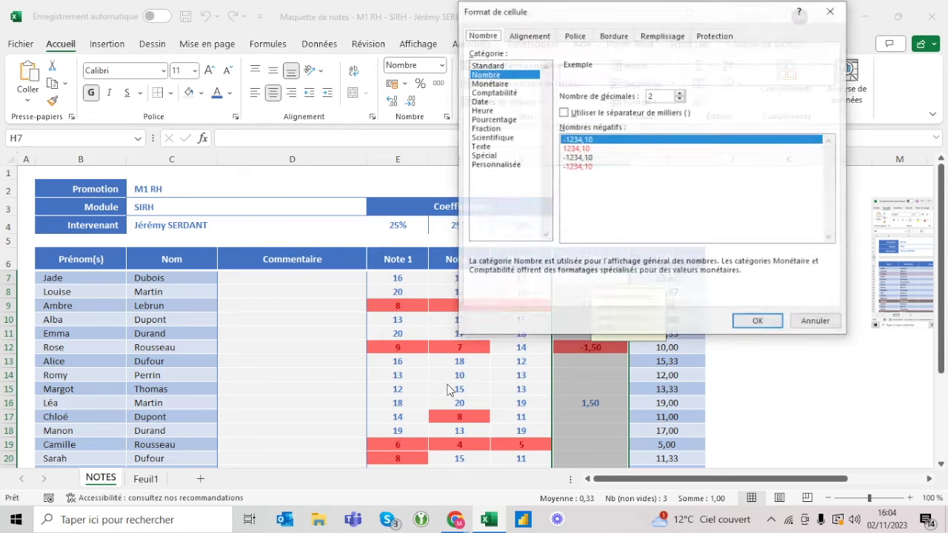
{"action": "left_click", "coordinate": [503, 166]}
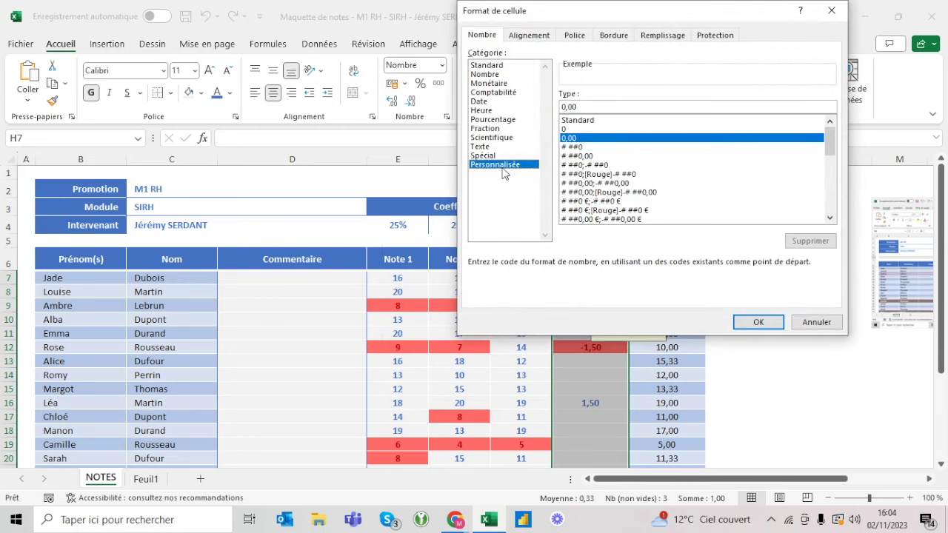
{"action": "left_click", "coordinate": [564, 107]}
{"action": "type", "text": "-"}
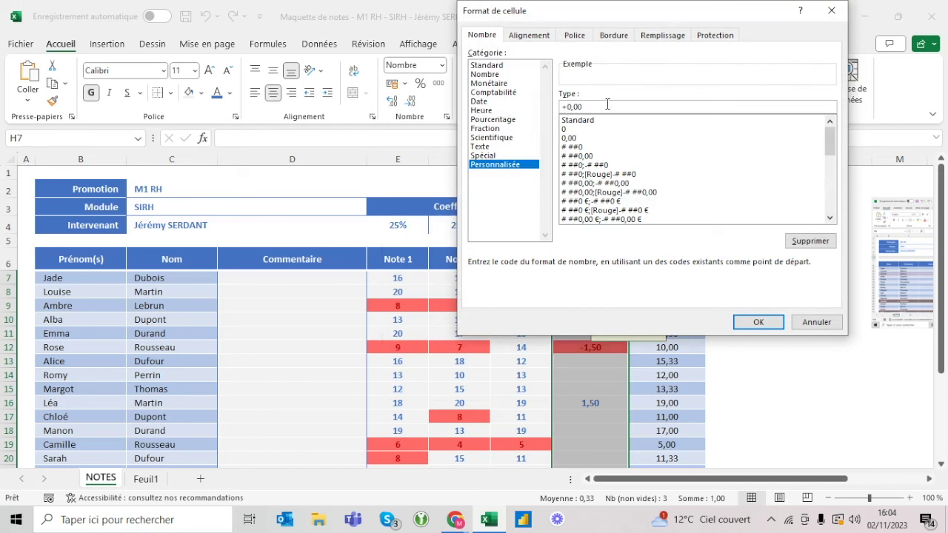
{"action": "left_click_drag", "start_coordinate": [602, 106], "coordinate": [546, 108]}
{"action": "left_click", "coordinate": [599, 107]}
{"action": "type", "text": "+0,00"}
{"action": "left_click", "coordinate": [588, 107]}
{"action": "key", "text": "BackSpace"}
{"action": "key", "text": "Return"}
{"action": "left_click", "coordinate": [602, 376]}
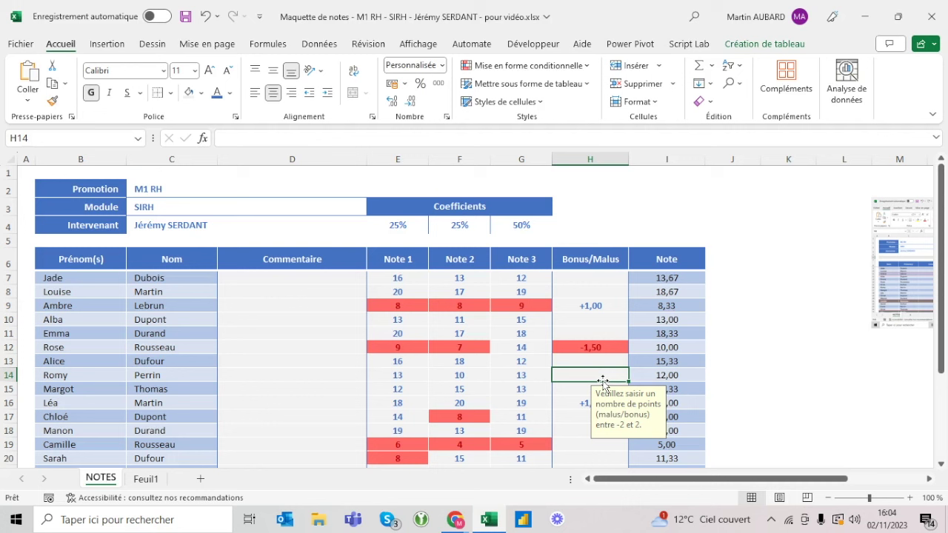
{"action": "left_click", "coordinate": [390, 306]}
- Append +[@[Bonus/Malus]] to the I7 Note formula so the column adds each bonus
{"action": "key", "text": "Up"}
{"action": "key", "text": "Up"}
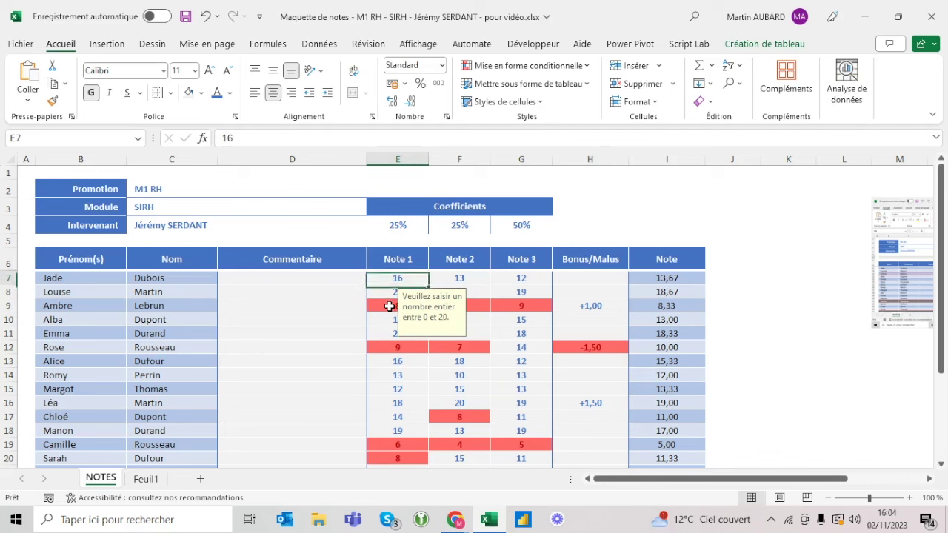
{"action": "key", "text": "shift+Right"}
{"action": "key", "text": "shift+Right"}
{"action": "key", "text": "shift+Right"}
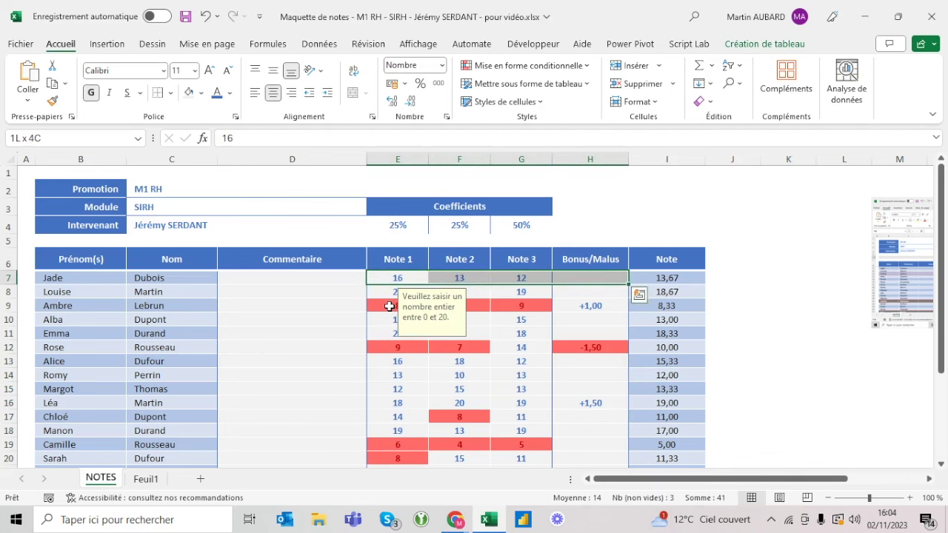
{"action": "key", "text": "ctrl+shift+Down"}
{"action": "scroll", "coordinate": [390, 306], "scroll_direction": "up", "scroll_amount": 3}
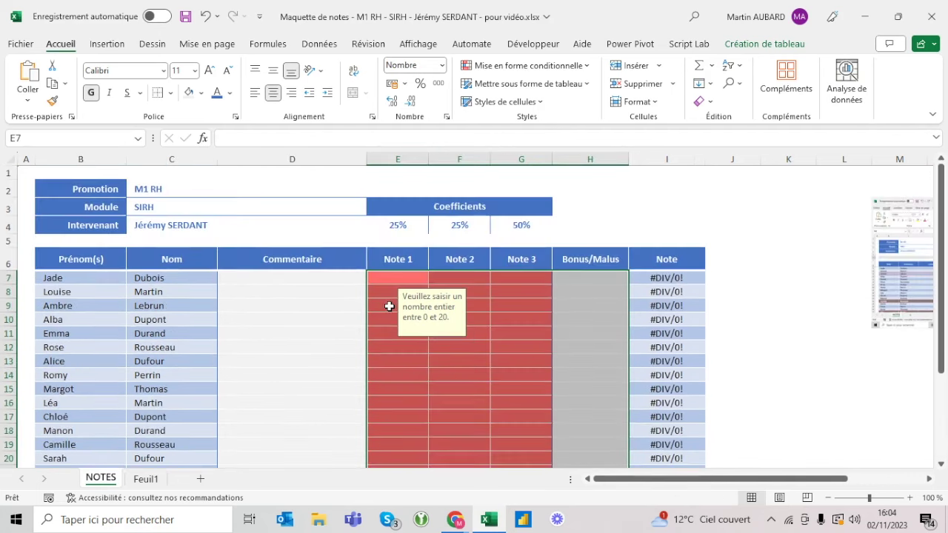
{"action": "left_click", "coordinate": [206, 17]}
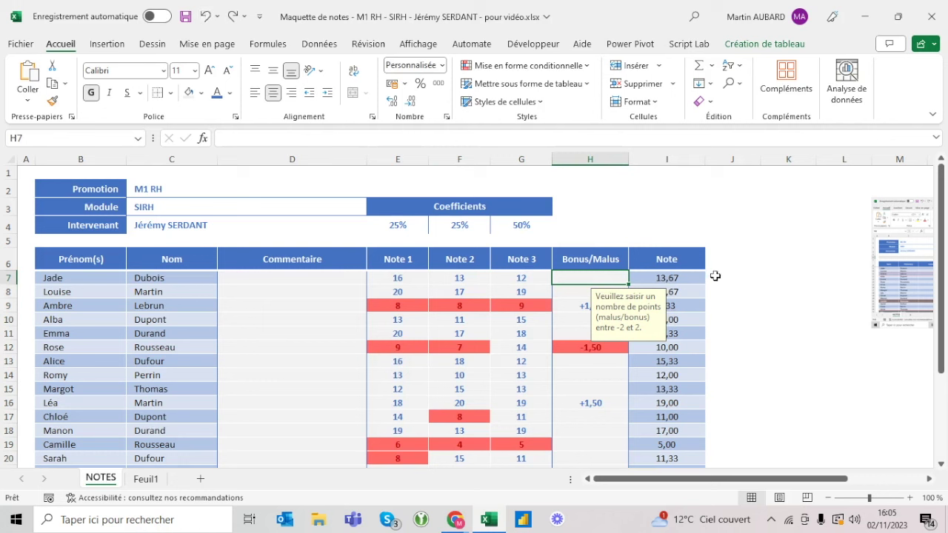
{"action": "left_click", "coordinate": [686, 275]}
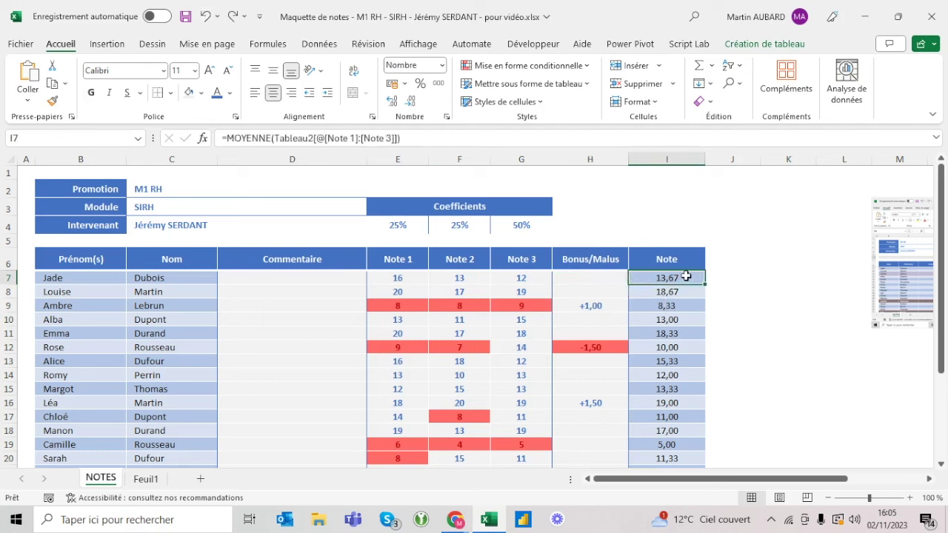
{"action": "left_click", "coordinate": [419, 138]}
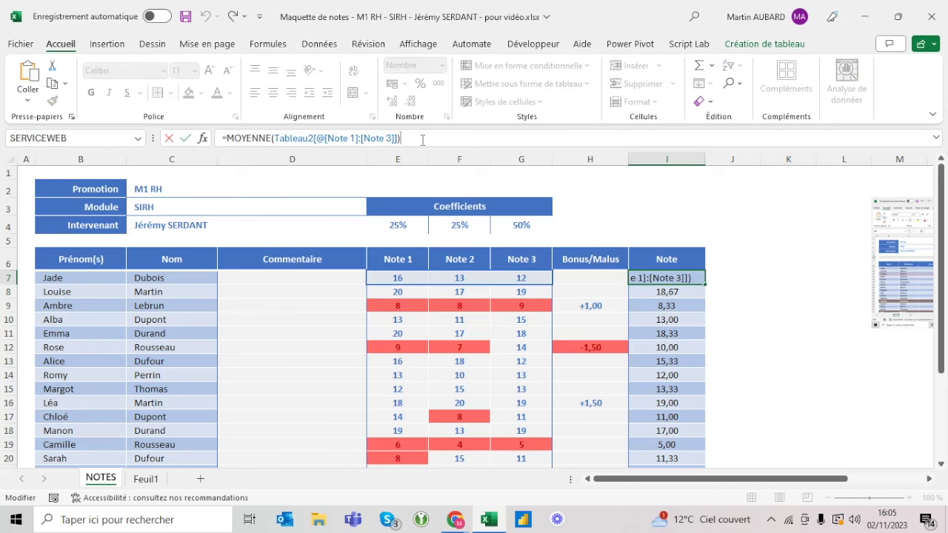
{"action": "type", "text": "+"}
{"action": "left_click", "coordinate": [602, 279]}
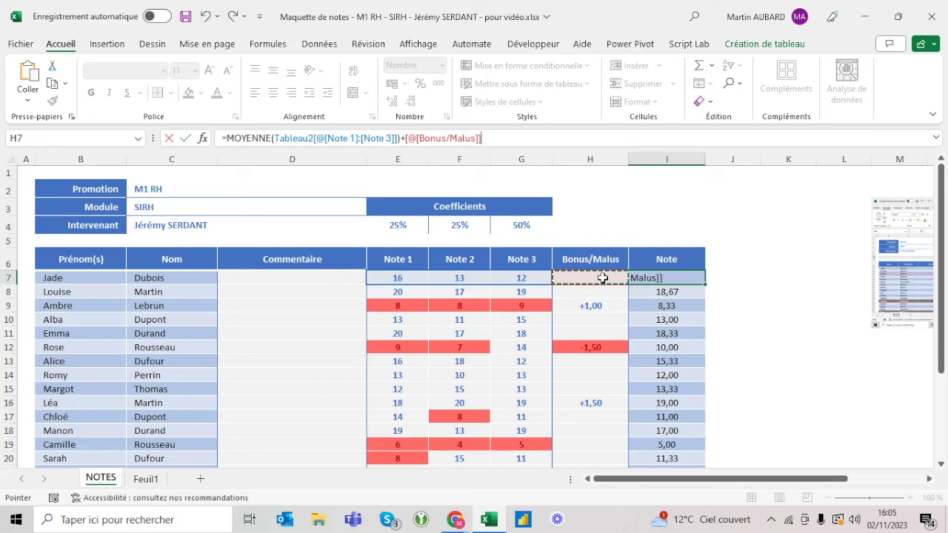
{"action": "key", "text": "ctrl+Return"}
- Review row 7's grades and the updated Note formula in I7
{"action": "key", "text": "Left"}
{"action": "key", "text": "Left"}
{"action": "key", "text": "Left"}
{"action": "key", "text": "Left"}
{"action": "key", "text": "shift+Right"}
{"action": "key", "text": "shift+Right"}
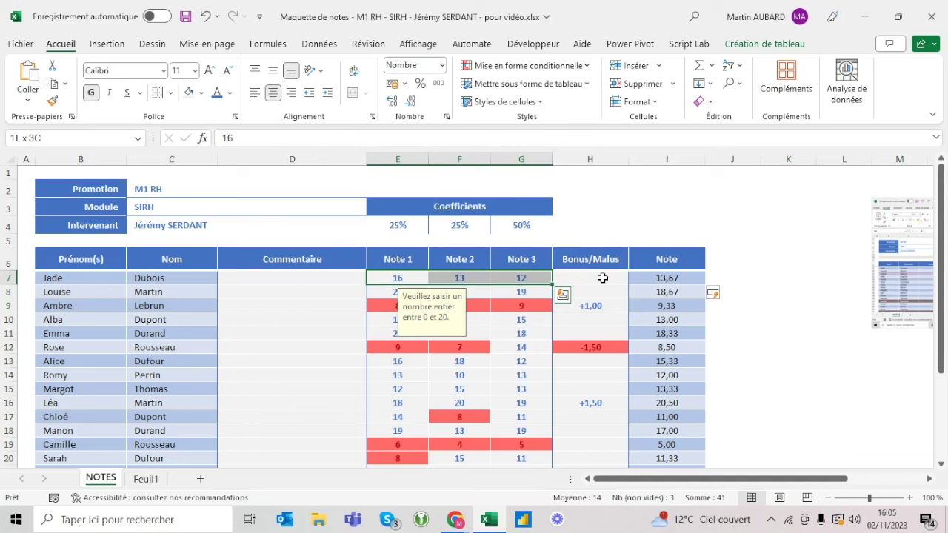
{"action": "key", "text": "Right"}
{"action": "key", "text": "Right"}
{"action": "key", "text": "Right"}
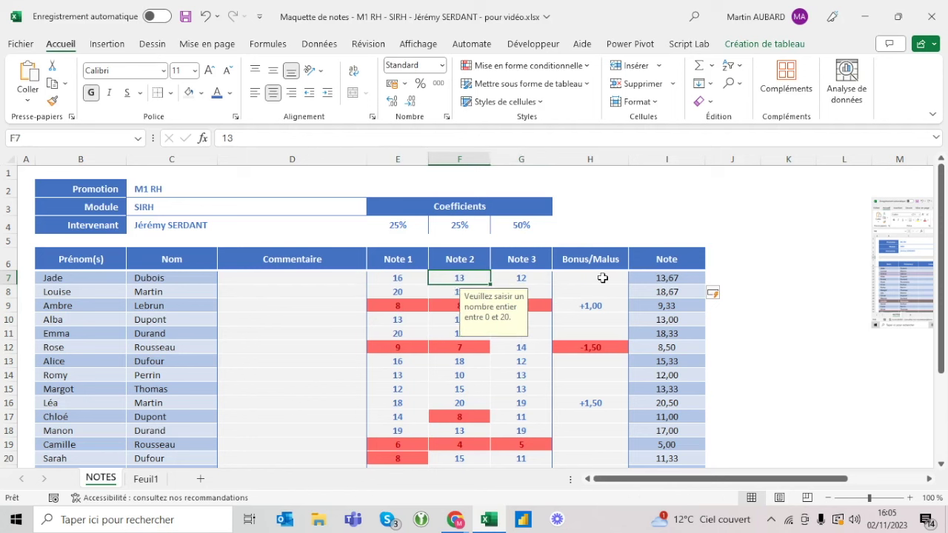
{"action": "key", "text": "Left"}
{"action": "left_click", "coordinate": [689, 282]}
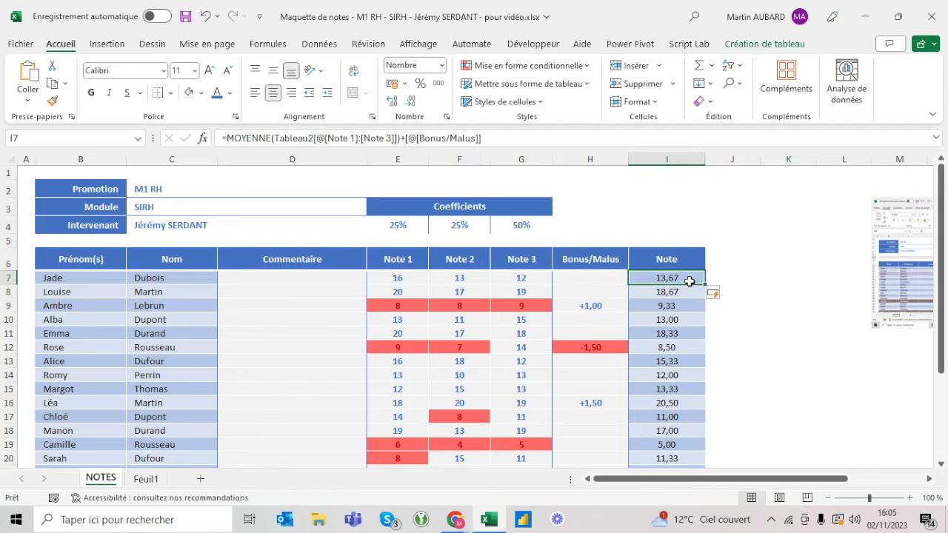
{"action": "left_click", "coordinate": [527, 222]}
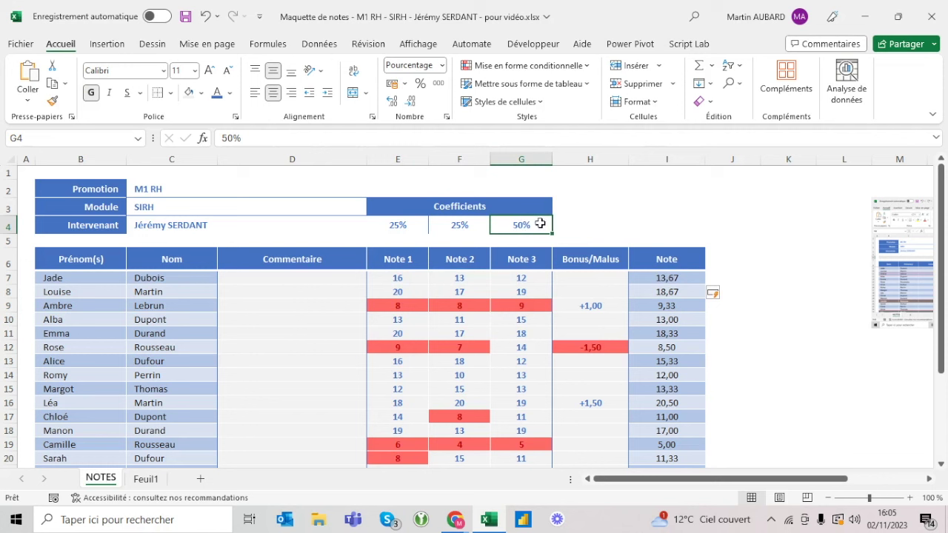
{"action": "left_click_drag", "start_coordinate": [398, 278], "coordinate": [448, 278]}
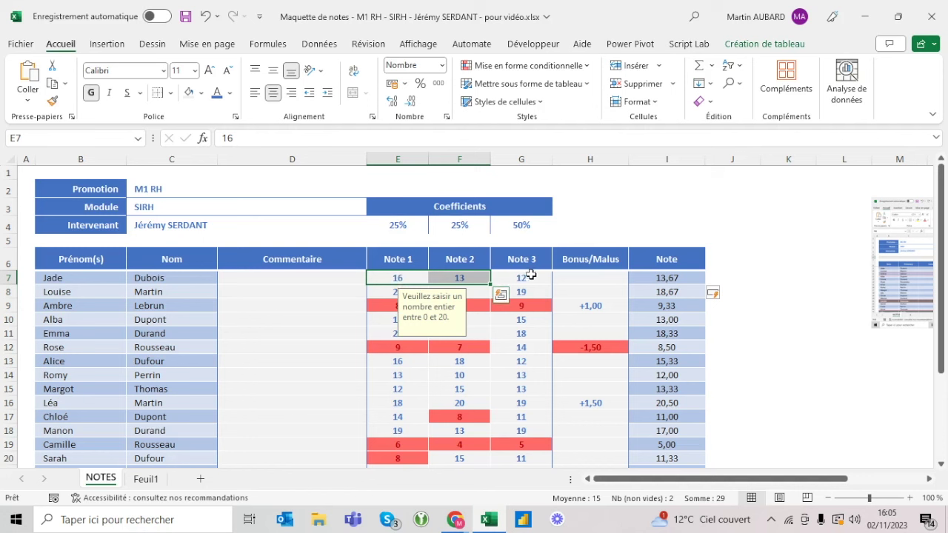
{"action": "left_click", "coordinate": [531, 274]}
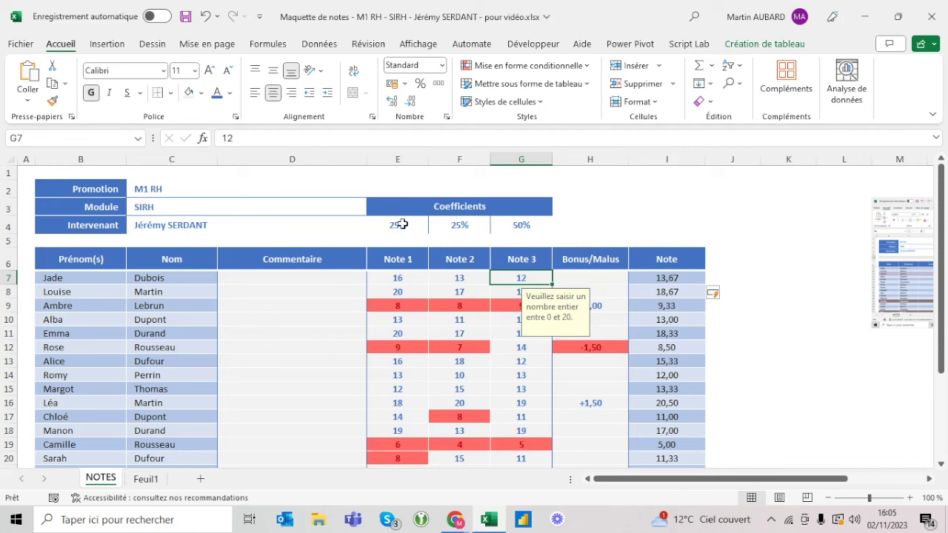
{"action": "left_click_drag", "start_coordinate": [397, 224], "coordinate": [517, 215]}
{"action": "left_click_drag", "start_coordinate": [397, 277], "coordinate": [522, 278]}
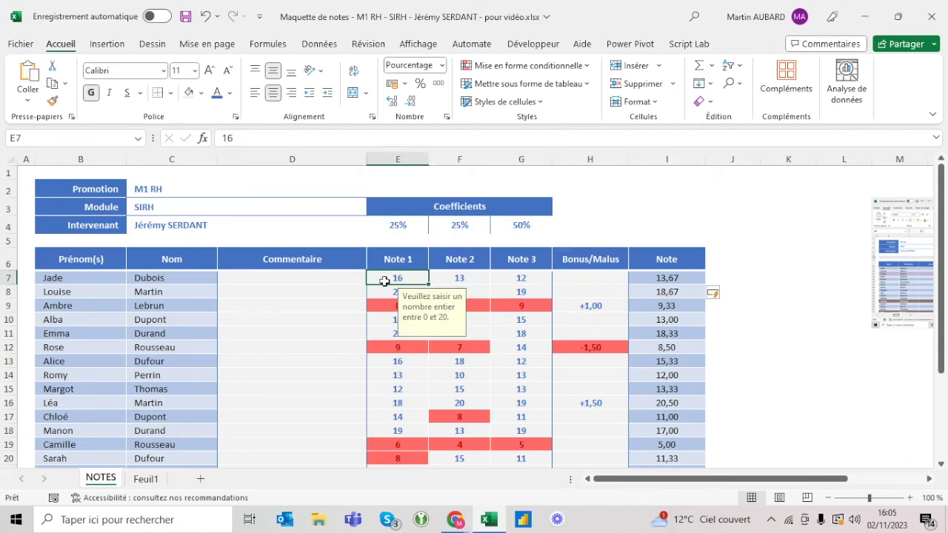
{"action": "left_click", "coordinate": [485, 346]}
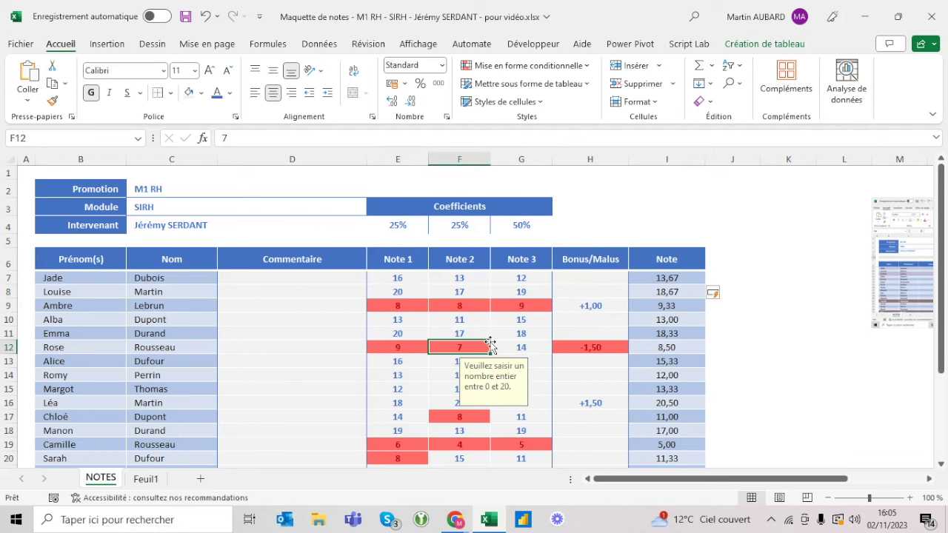
{"action": "left_click", "coordinate": [646, 278]}
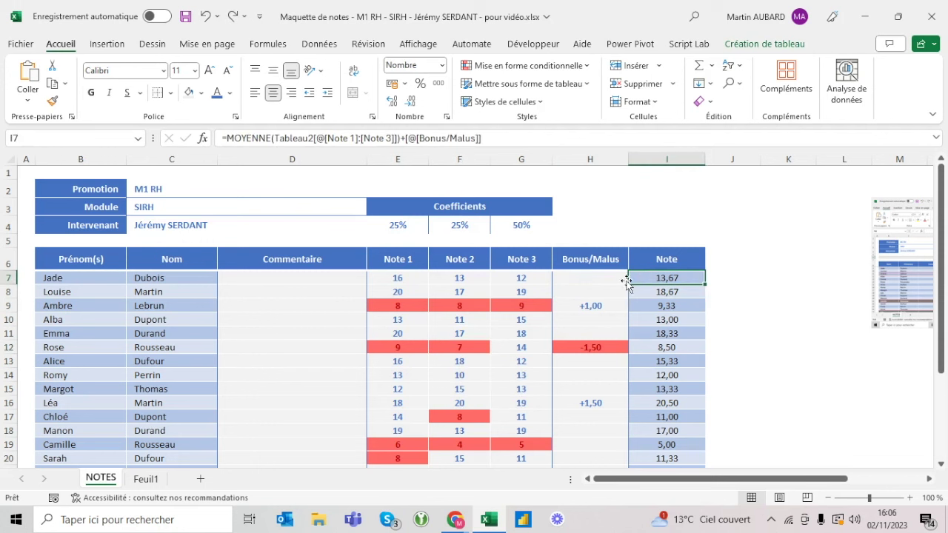
{"action": "left_click", "coordinate": [644, 249]}
- Try clearing and copying the Note column into J, undoing both attempts
{"action": "left_click", "coordinate": [644, 248]}
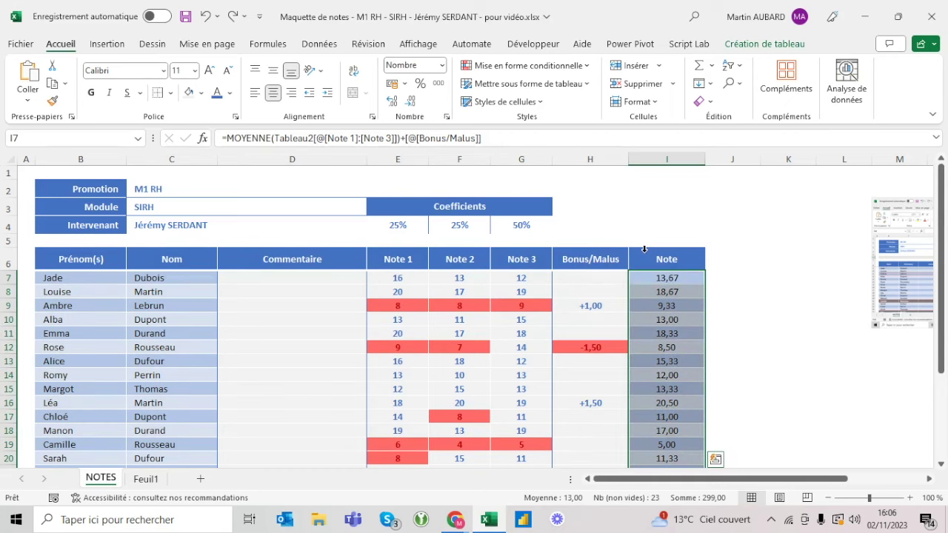
{"action": "key", "text": "Delete"}
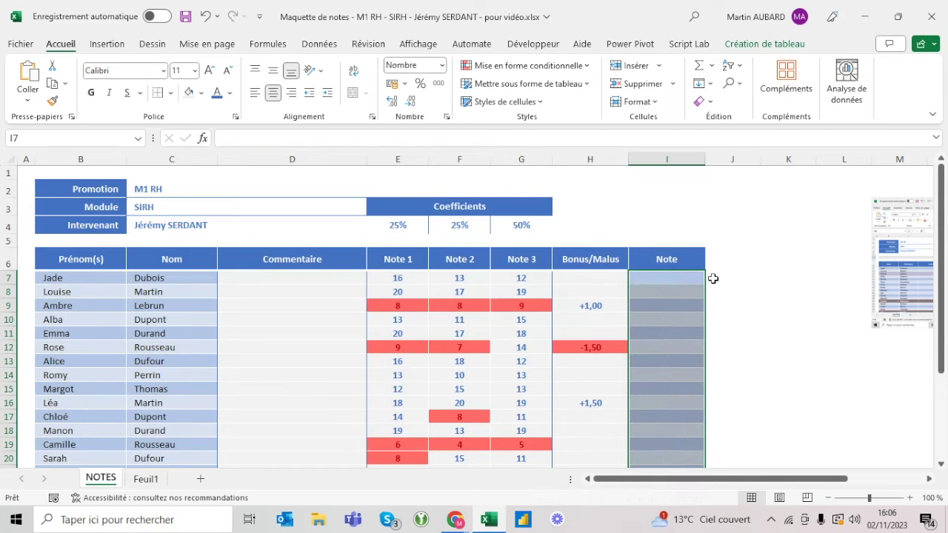
{"action": "left_click", "coordinate": [206, 18]}
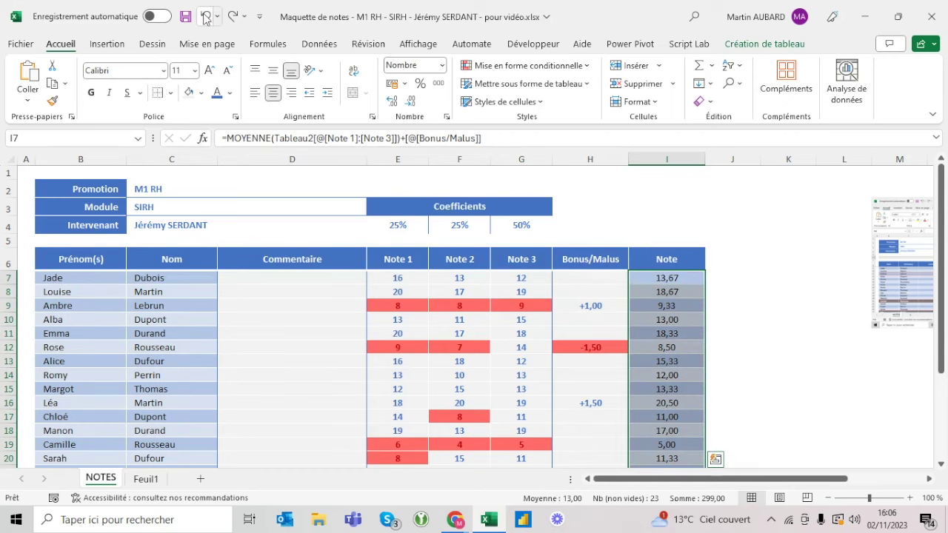
{"action": "left_click", "coordinate": [670, 160]}
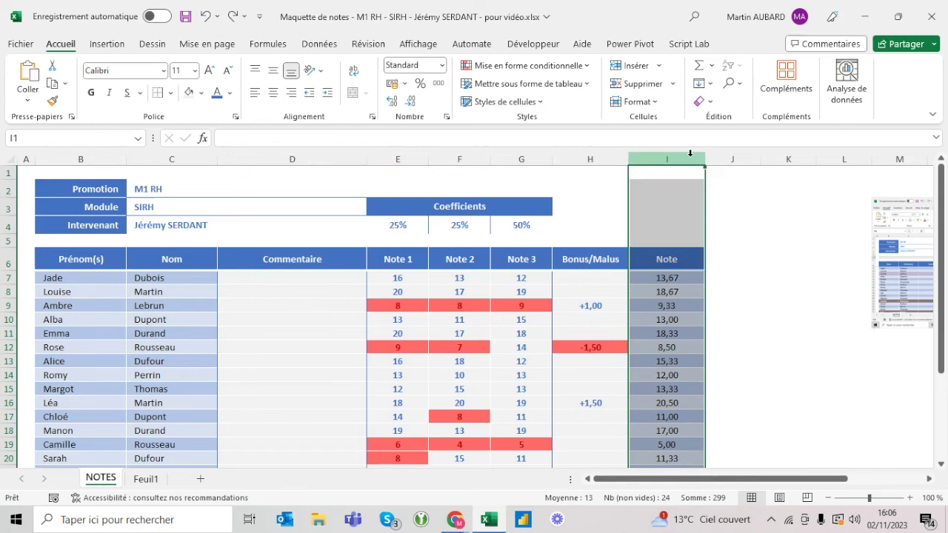
{"action": "key", "text": "ctrl+c"}
{"action": "left_click", "coordinate": [733, 160]}
{"action": "key", "text": "Return"}
{"action": "left_click", "coordinate": [726, 259]}
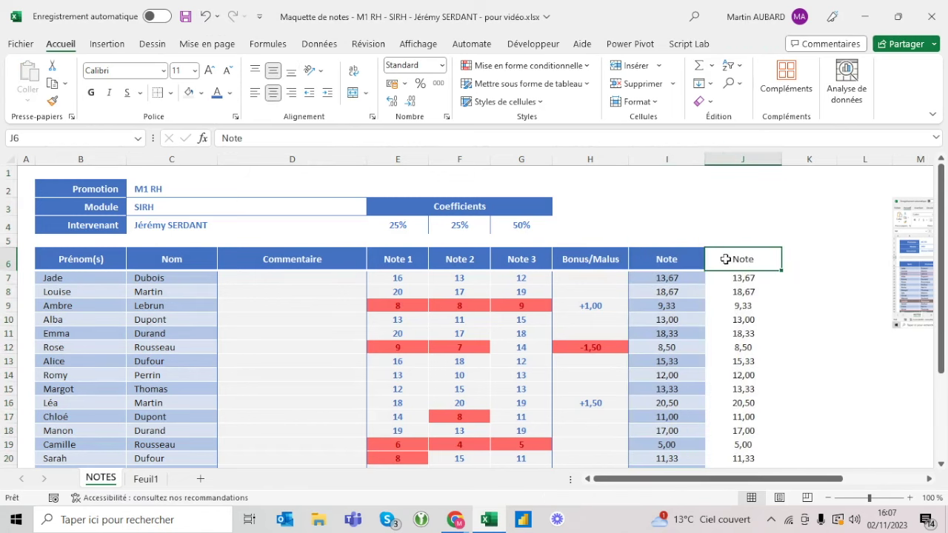
{"action": "key", "text": "ctrl+z"}
- Copy the Note values I7:I20 into the new Note2 column J7:J20
{"action": "left_click", "coordinate": [686, 249]}
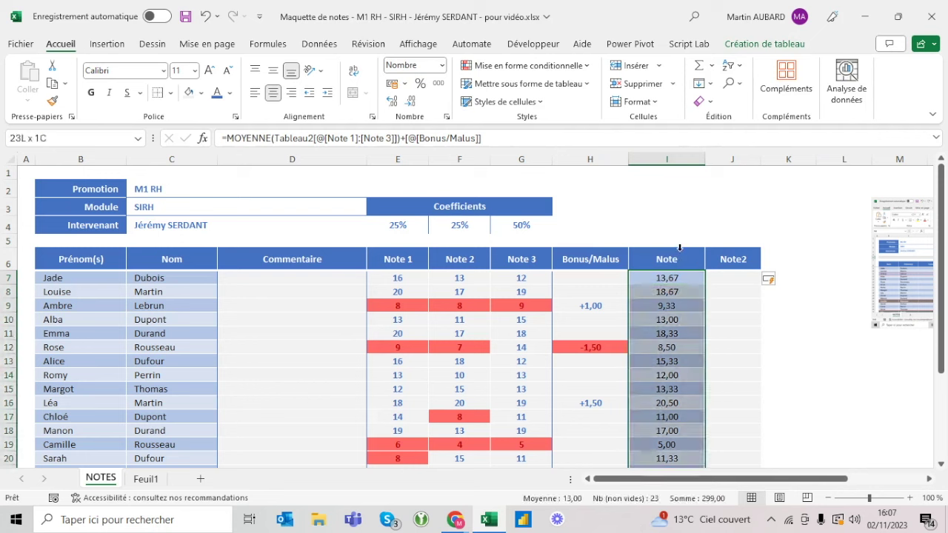
{"action": "key", "text": "ctrl+c"}
{"action": "left_click", "coordinate": [719, 249]}
{"action": "key", "text": "Return"}
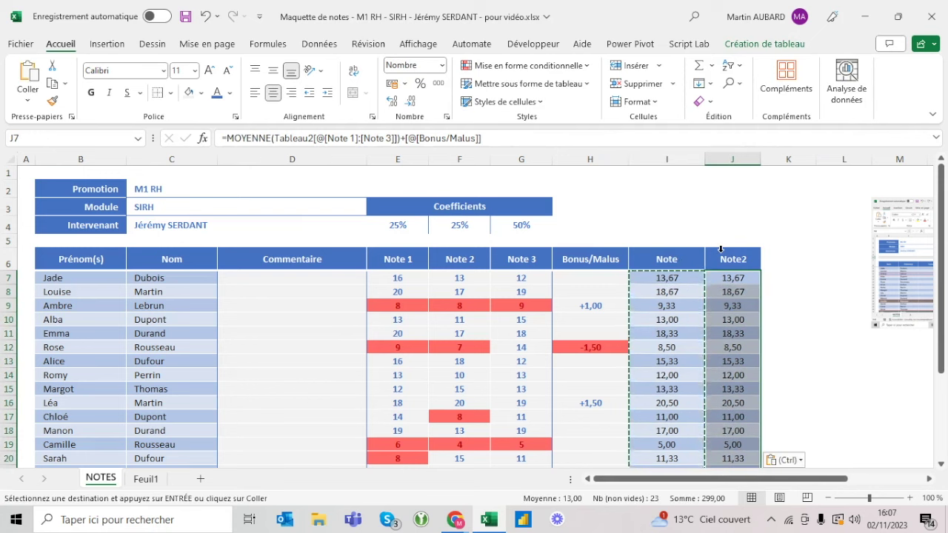
{"action": "left_click", "coordinate": [737, 278]}
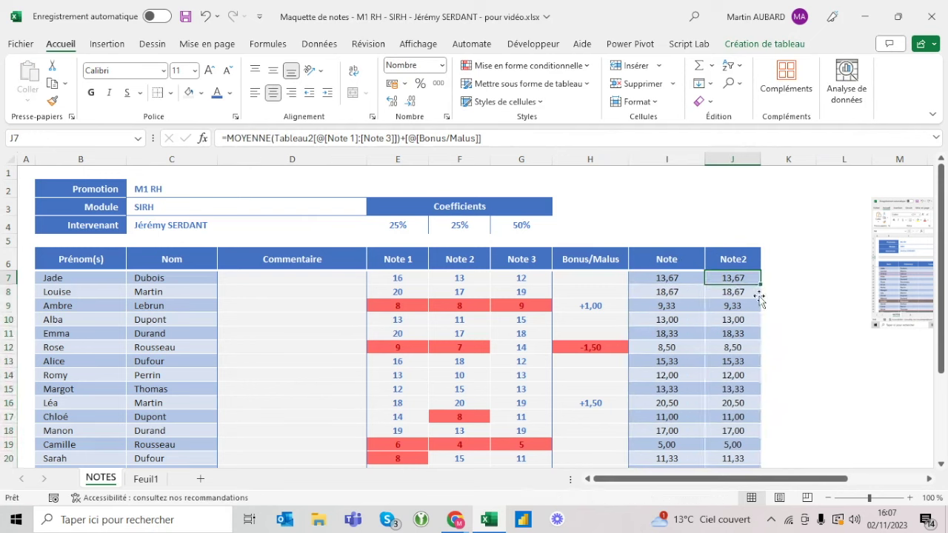
{"action": "left_click", "coordinate": [659, 275]}
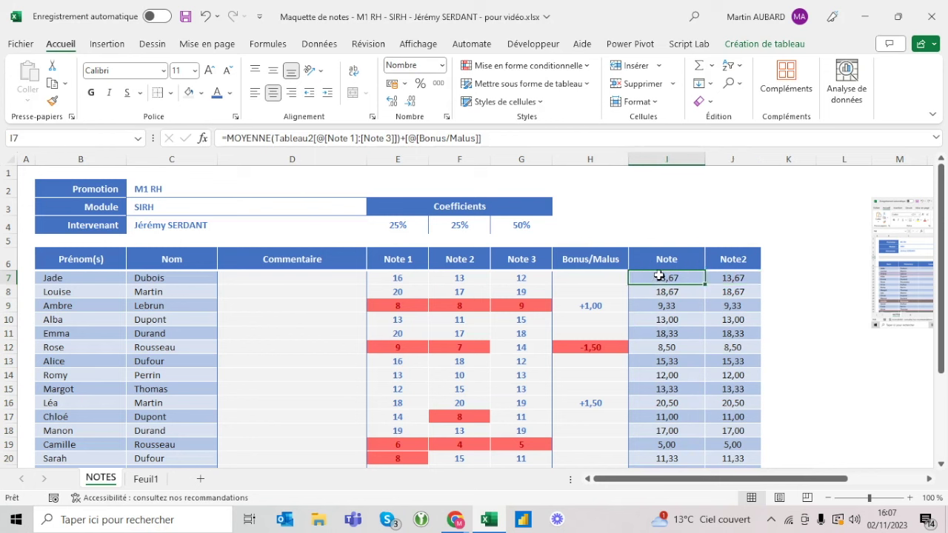
- Delete the Note values and begin a =SOMMEPROD( formula in I7
{"action": "left_click", "coordinate": [655, 249]}
{"action": "key", "text": "Delete"}
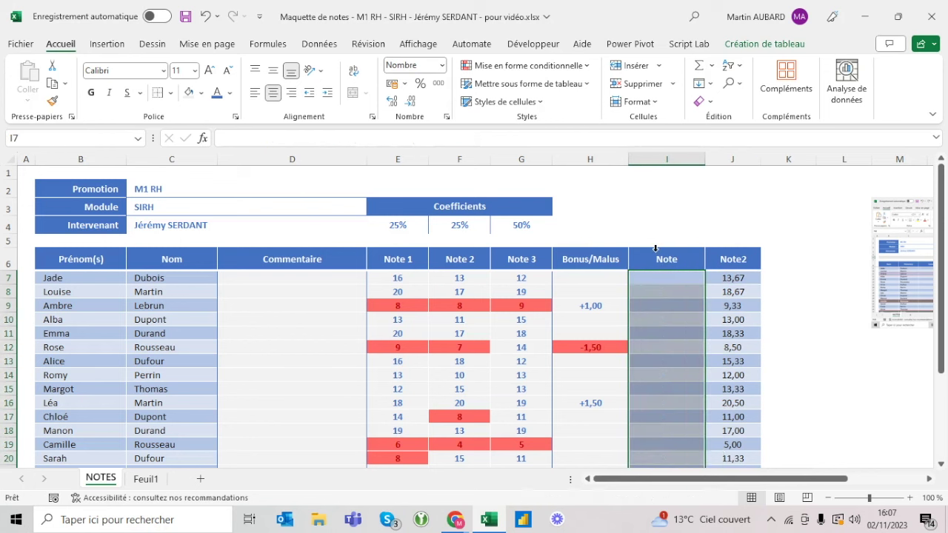
{"action": "left_click", "coordinate": [661, 278]}
{"action": "type", "text": "="}
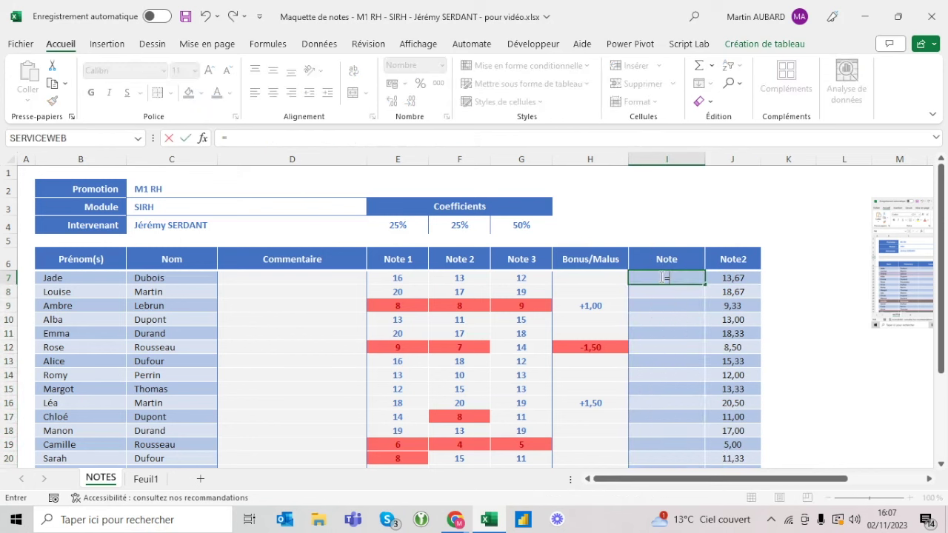
{"action": "type", "text": "sommeprod("}
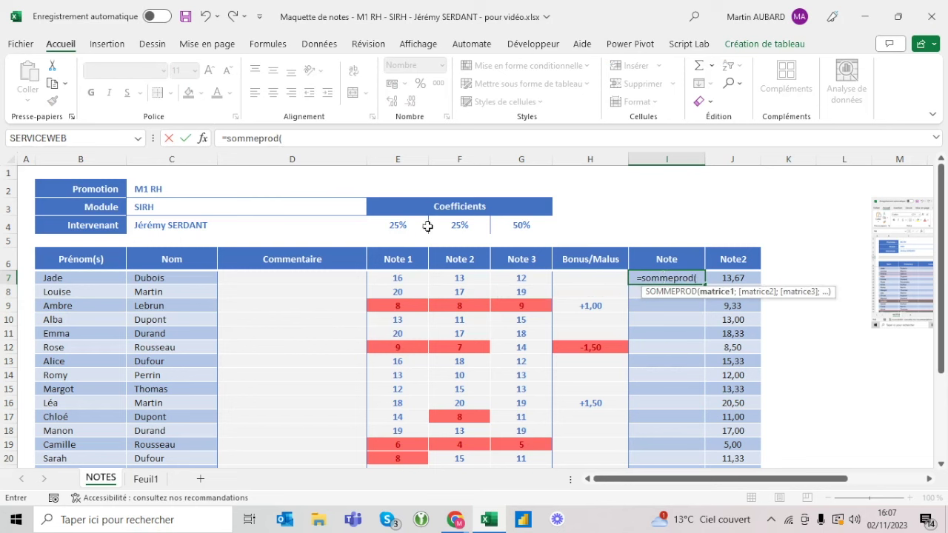
- Complete the Note formula as =SOMMEPROD(E4:G4;E7:G7), filling the column
{"action": "left_click_drag", "start_coordinate": [400, 228], "coordinate": [505, 228]}
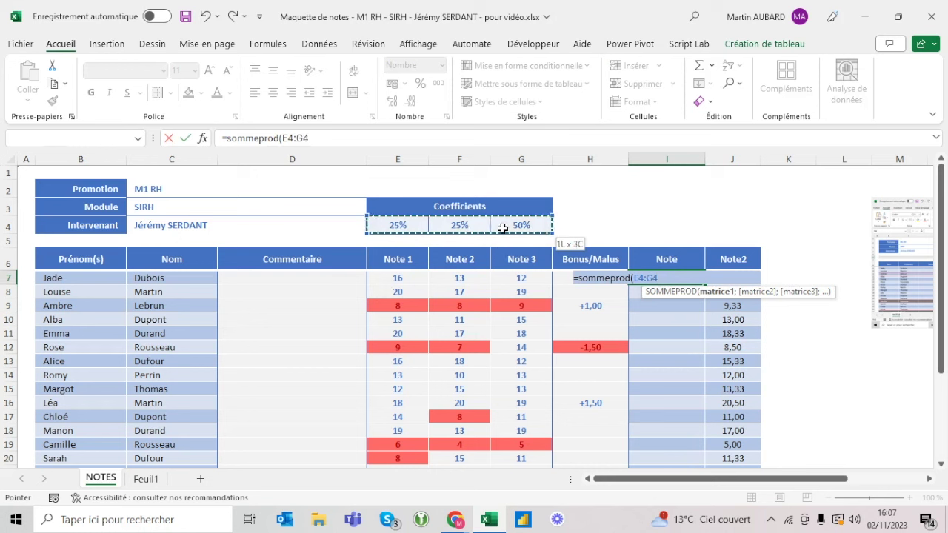
{"action": "type", "text": ";"}
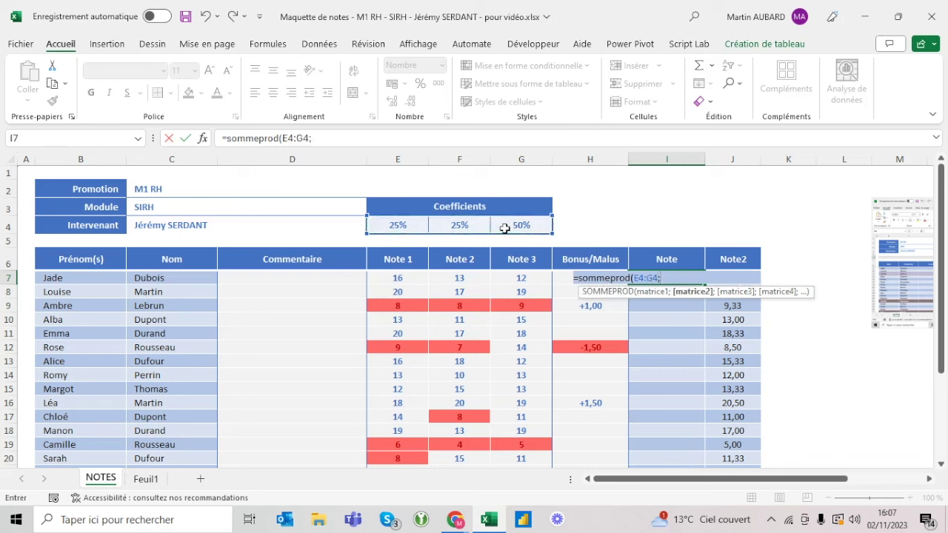
{"action": "left_click", "coordinate": [408, 278]}
{"action": "left_click_drag", "start_coordinate": [408, 279], "coordinate": [512, 280]}
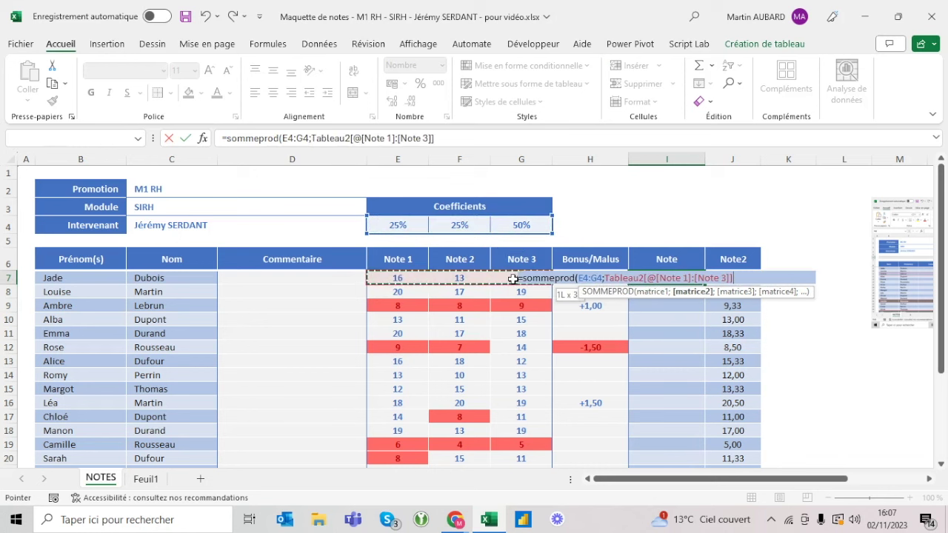
{"action": "key", "text": "Return"}
{"action": "key", "text": "Up"}
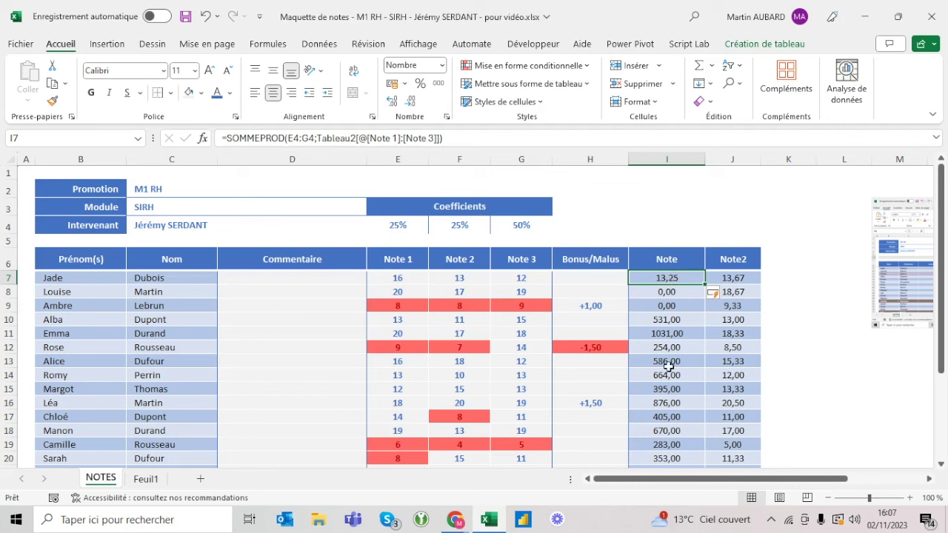
{"action": "left_click", "coordinate": [669, 334]}
- Anchor the coefficient range as E$4:G$4 in the I7 Note formula
{"action": "left_click", "coordinate": [528, 139]}
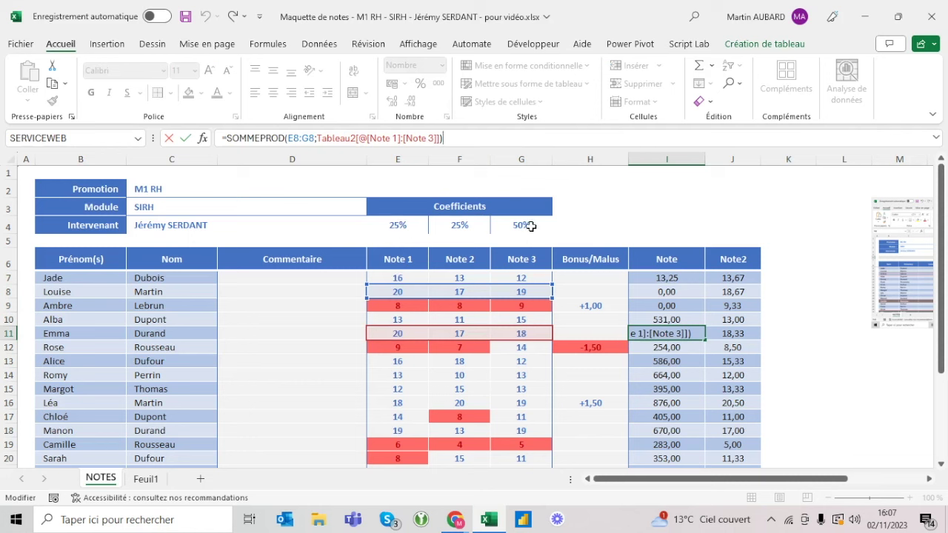
{"action": "key", "text": "ctrl+Return"}
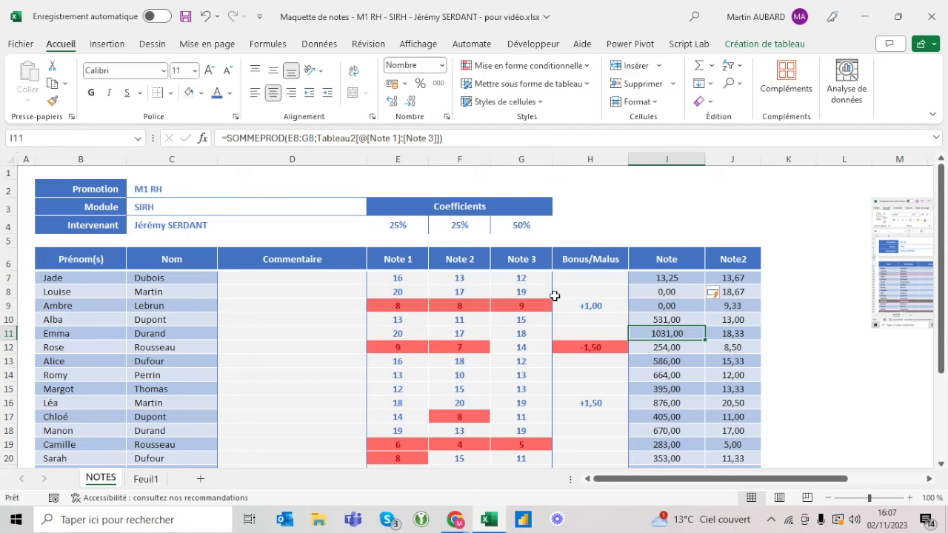
{"action": "left_click", "coordinate": [660, 277]}
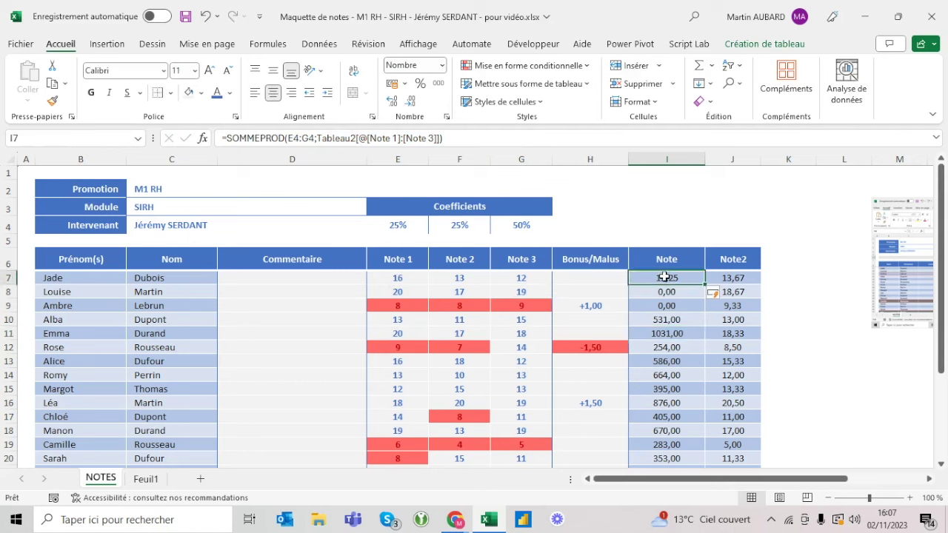
{"action": "left_click", "coordinate": [295, 138]}
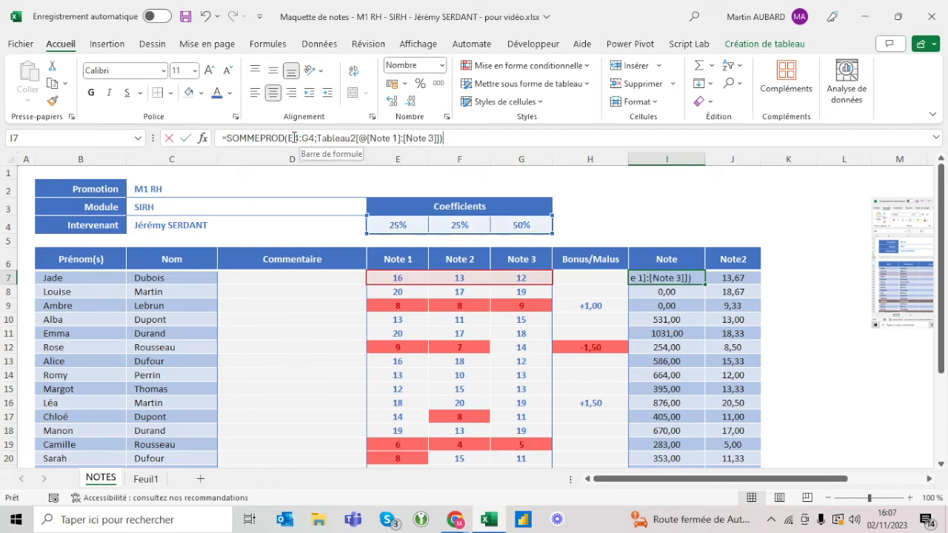
{"action": "type", "text": "$"}
{"action": "key", "text": "Right"}
{"action": "key", "text": "Right"}
{"action": "key", "text": "Right"}
{"action": "type", "text": "$"}
{"action": "key", "text": "ctrl+Return"}
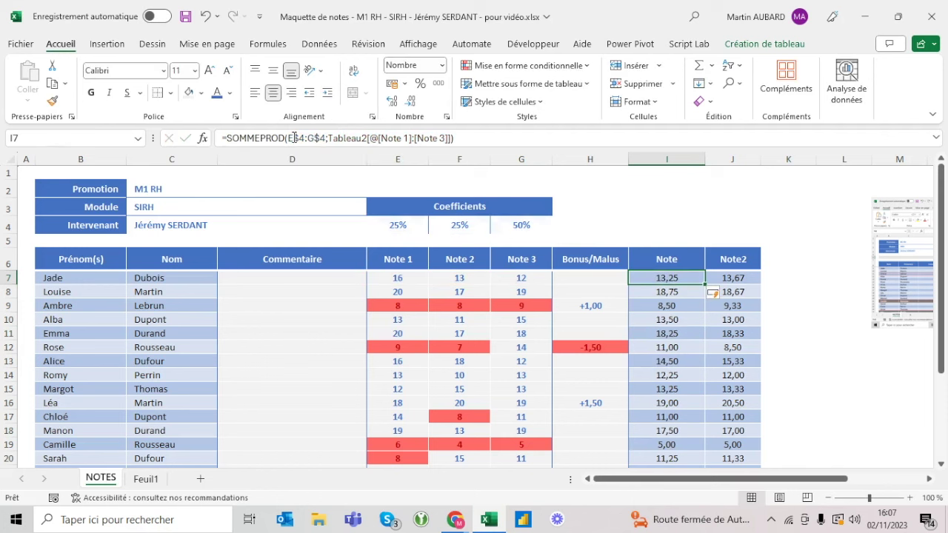
- Check the recalculated Notes against Note2, including Emma's row
{"action": "key", "text": "Down"}
{"action": "key", "text": "Down"}
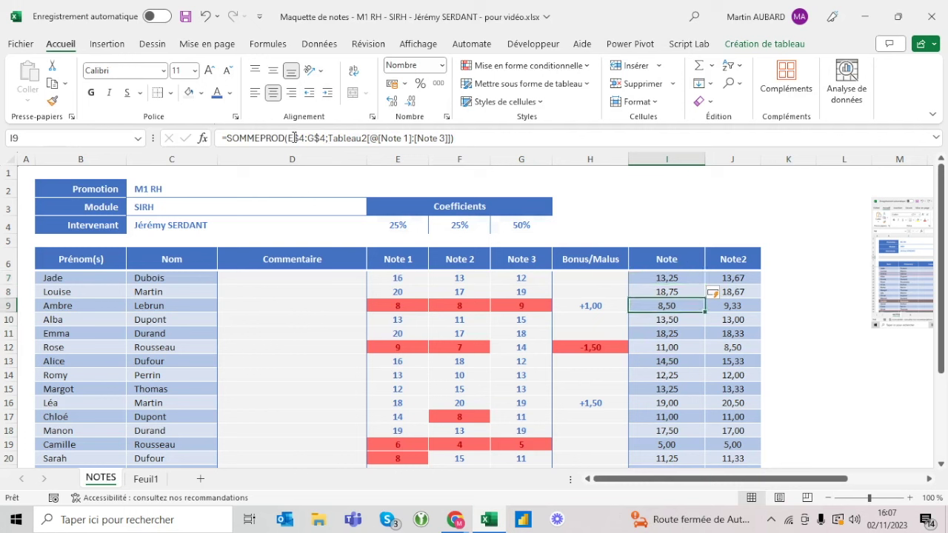
{"action": "key", "text": "Down"}
{"action": "key", "text": "Down"}
{"action": "left_click", "coordinate": [733, 335]}
{"action": "left_click", "coordinate": [681, 335]}
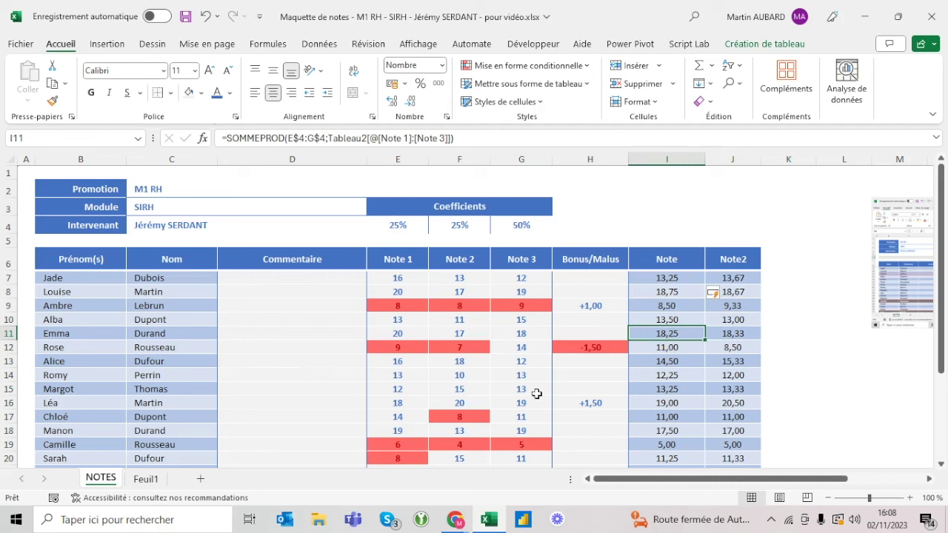
{"action": "left_click", "coordinate": [652, 322]}
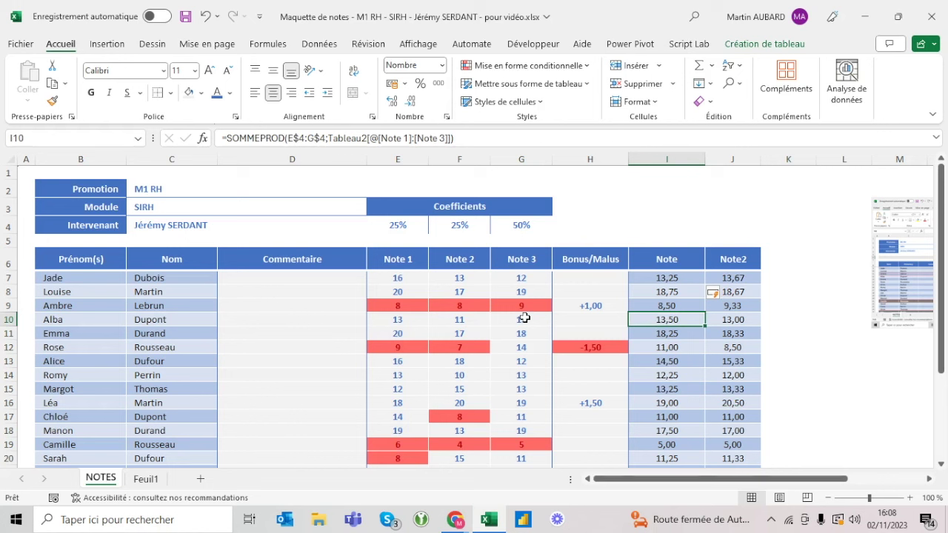
{"action": "left_click", "coordinate": [524, 318]}
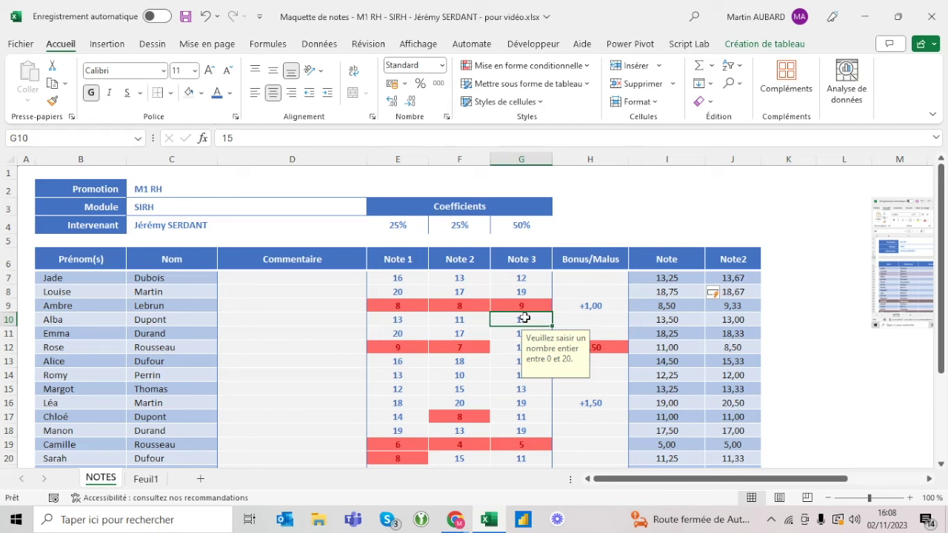
{"action": "type", "text": "20"}
{"action": "key", "text": "Return"}
{"action": "left_click", "coordinate": [524, 318]}
{"action": "left_click", "coordinate": [696, 317]}
{"action": "left_click", "coordinate": [742, 321]}
{"action": "left_click", "coordinate": [666, 318]}
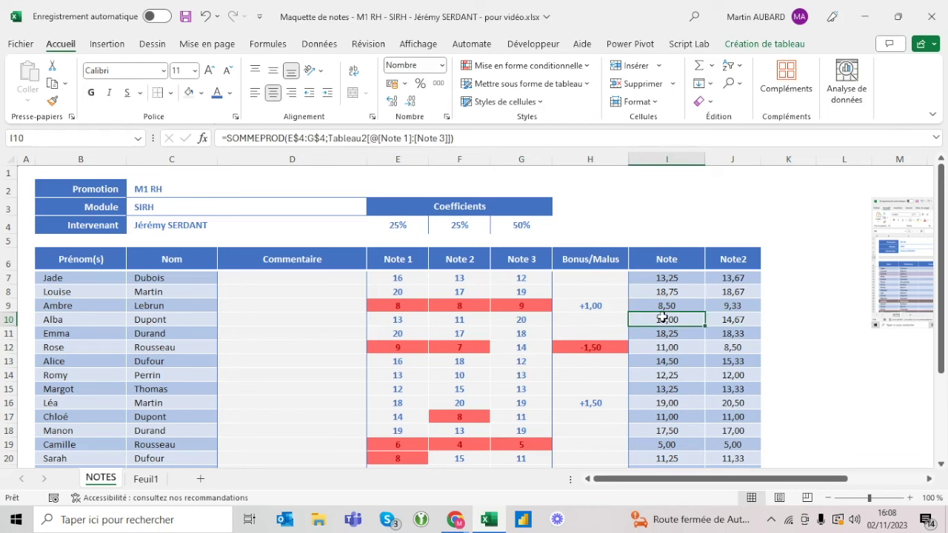
{"action": "left_click", "coordinate": [417, 318]}
{"action": "type", "text": "8"}
{"action": "key", "text": "Tab"}
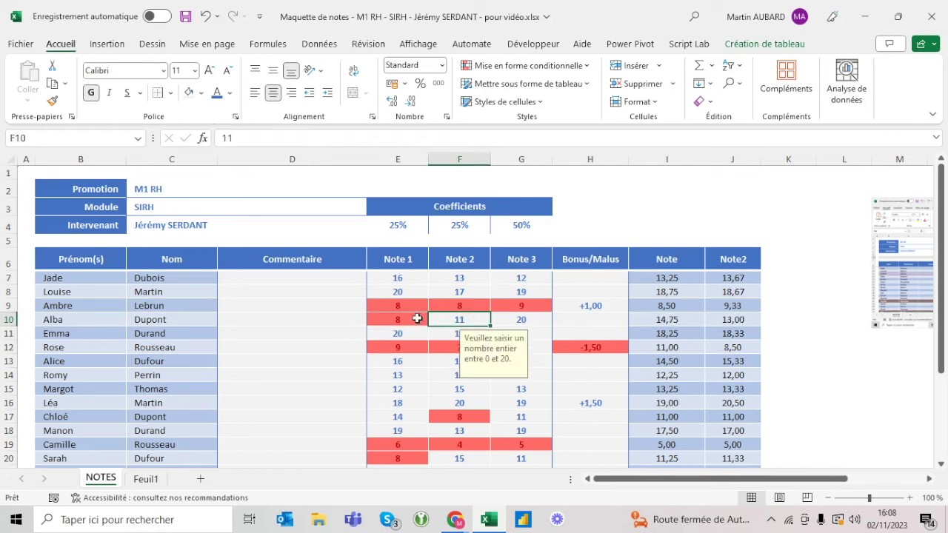
{"action": "type", "text": "8"}
{"action": "key", "text": "Return"}
{"action": "left_click", "coordinate": [729, 319]}
{"action": "left_click", "coordinate": [669, 317]}
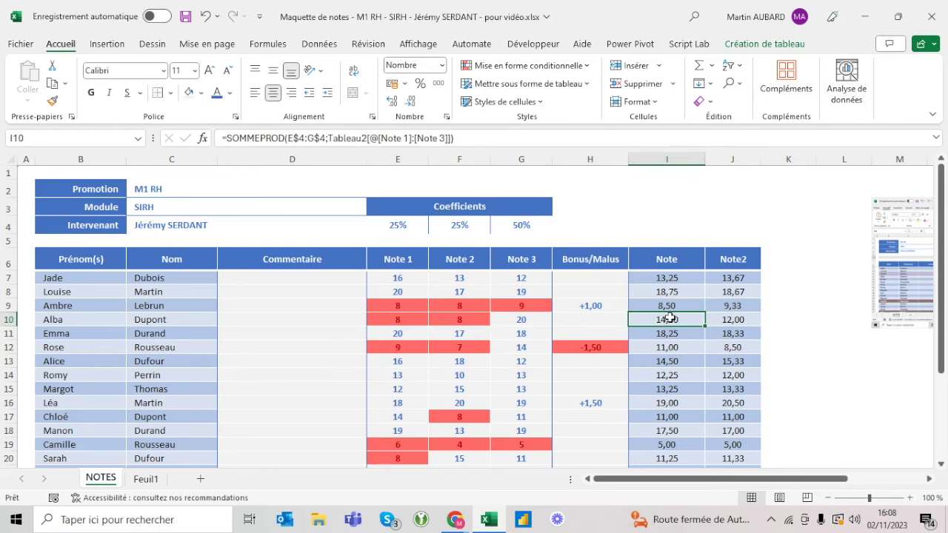
{"action": "key", "text": "ctrl+z"}
{"action": "key", "text": "ctrl+z"}
{"action": "key", "text": "ctrl+z"}
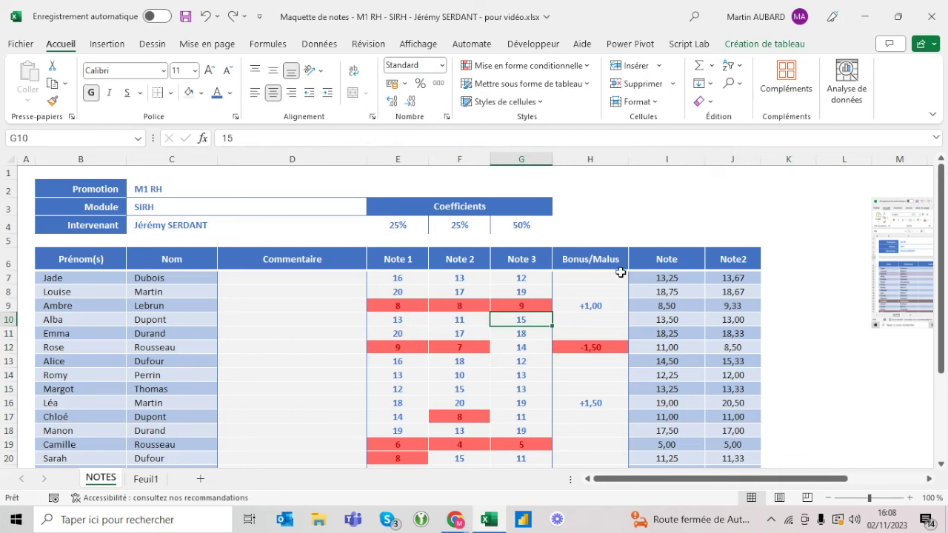
{"action": "left_click", "coordinate": [665, 276]}
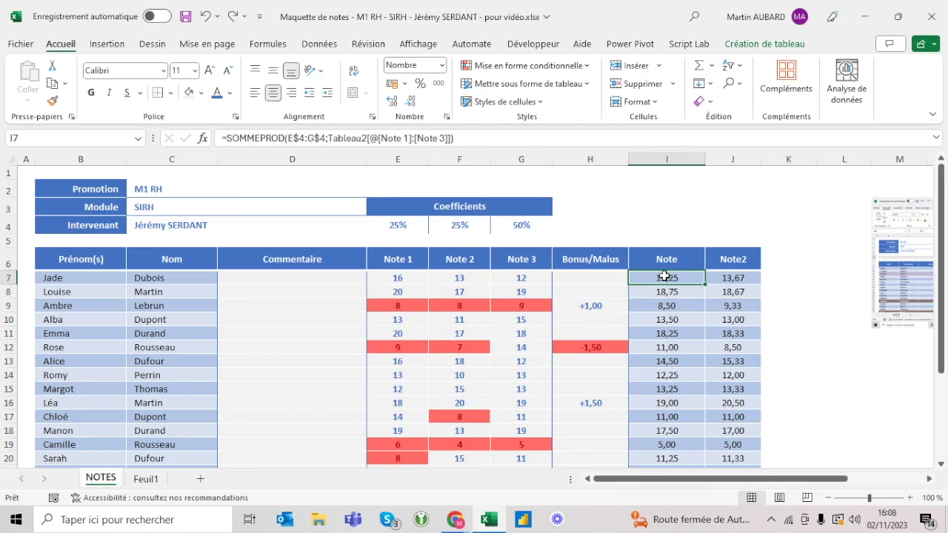
{"action": "left_click", "coordinate": [206, 16]}
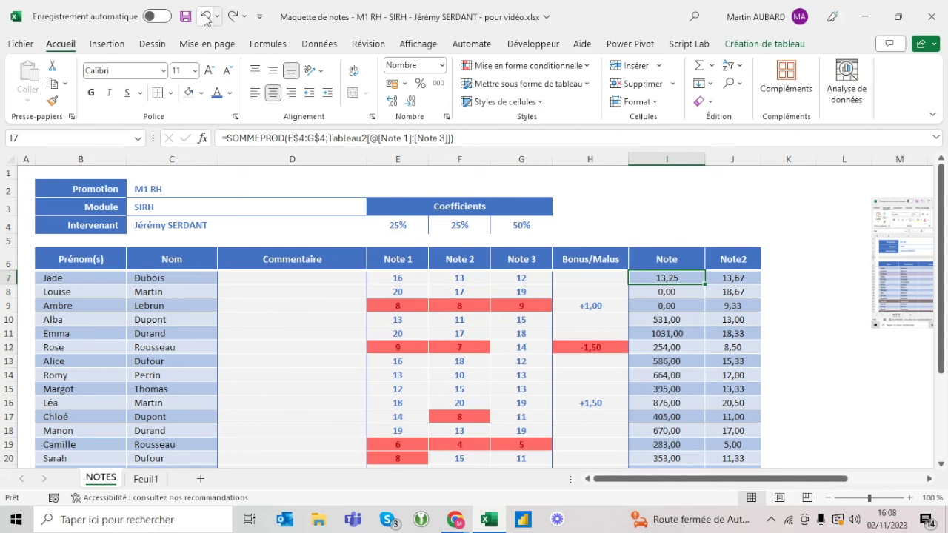
- Undo the absolute reference, select E4:G4 and try naming it in the Name Box
{"action": "left_click", "coordinate": [206, 16]}
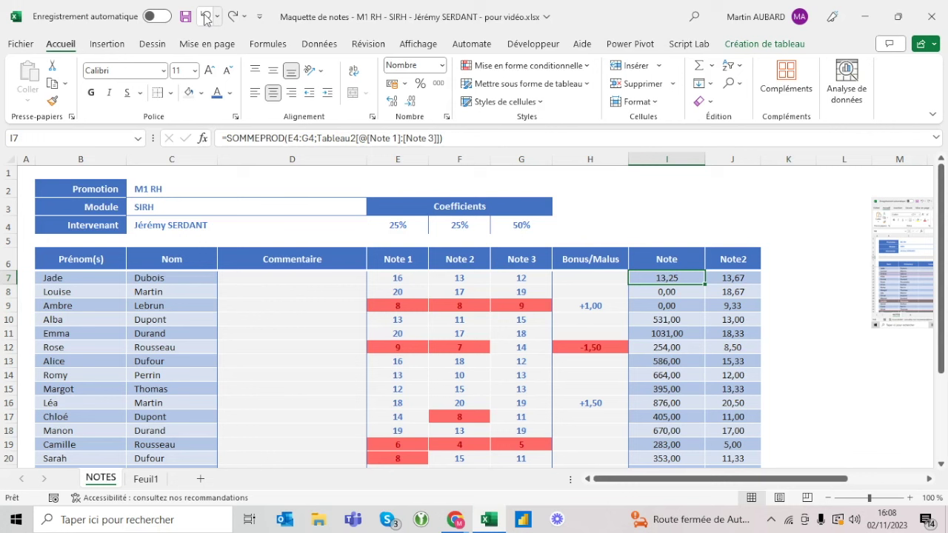
{"action": "left_click_drag", "start_coordinate": [396, 224], "coordinate": [517, 223]}
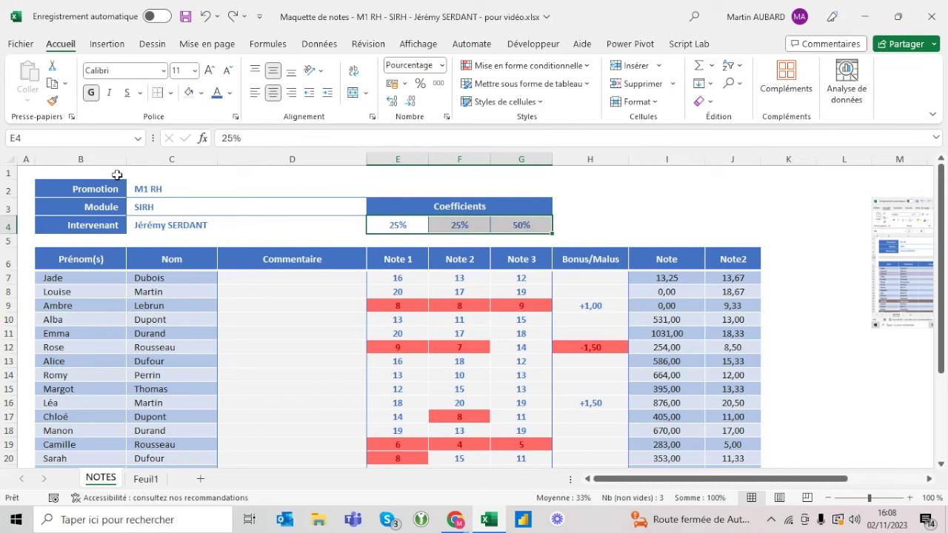
{"action": "left_click", "coordinate": [62, 139]}
{"action": "type", "text": "Coeff"}
{"action": "key", "text": "BackSpace"}
{"action": "key", "text": "BackSpace"}
{"action": "type", "text": "ficients"}
{"action": "left_click", "coordinate": [16, 139]}
{"action": "type", "text": "L'"}
{"action": "type", "text": "_c"}
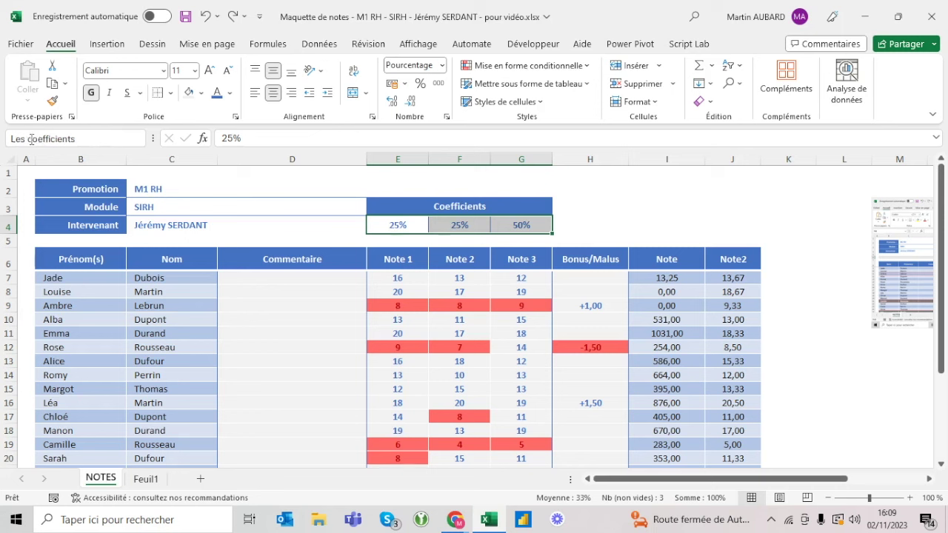
{"action": "key", "text": "Return"}
- Name the coefficient range Les_coefficients after dismissing the invalid-name error
{"action": "key", "text": "Return"}
{"action": "left_click", "coordinate": [50, 138]}
{"action": "type", "text": "Les_Co"}
{"action": "key", "text": "BackSpace"}
{"action": "key", "text": "BackSpace"}
{"action": "type", "text": "Co"}
{"action": "key", "text": "BackSpace"}
{"action": "key", "text": "BackSpace"}
{"action": "type", "text": "coeff"}
{"action": "type", "text": "icien"}
{"action": "key", "text": "Return"}
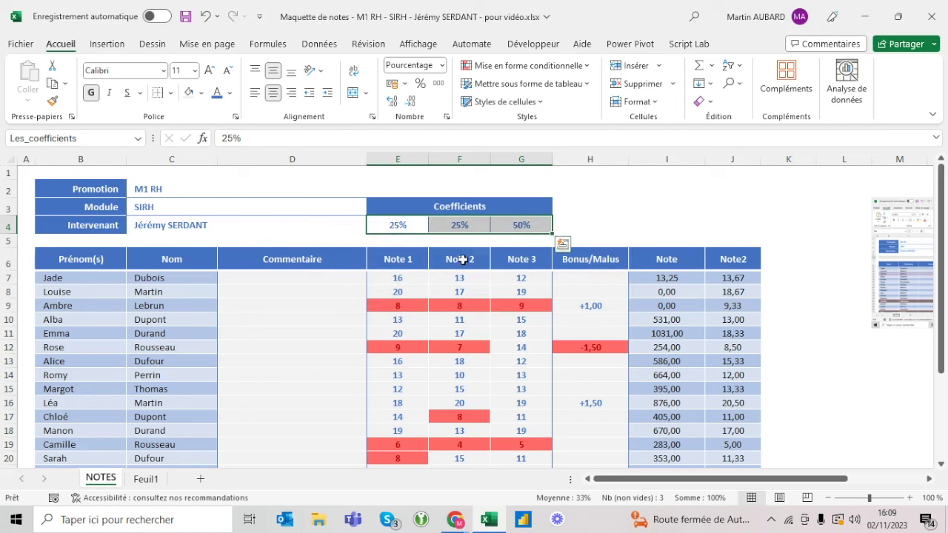
{"action": "left_click", "coordinate": [690, 280]}
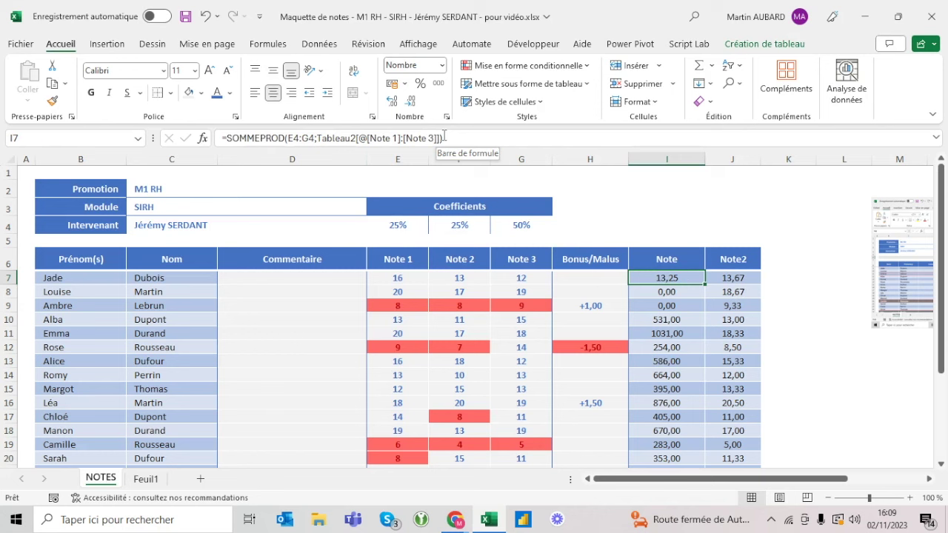
- Enter =SOMMEPROD(E4:G4;E7:G7) in I7 so Note shows each student's weighted grade
{"action": "type", "text": "=sommeprod("}
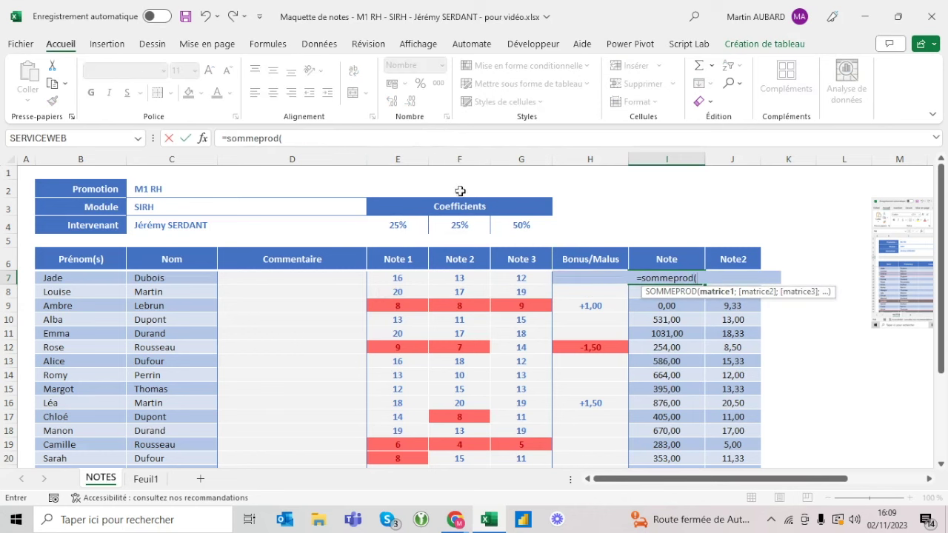
{"action": "left_click_drag", "start_coordinate": [421, 230], "coordinate": [511, 222]}
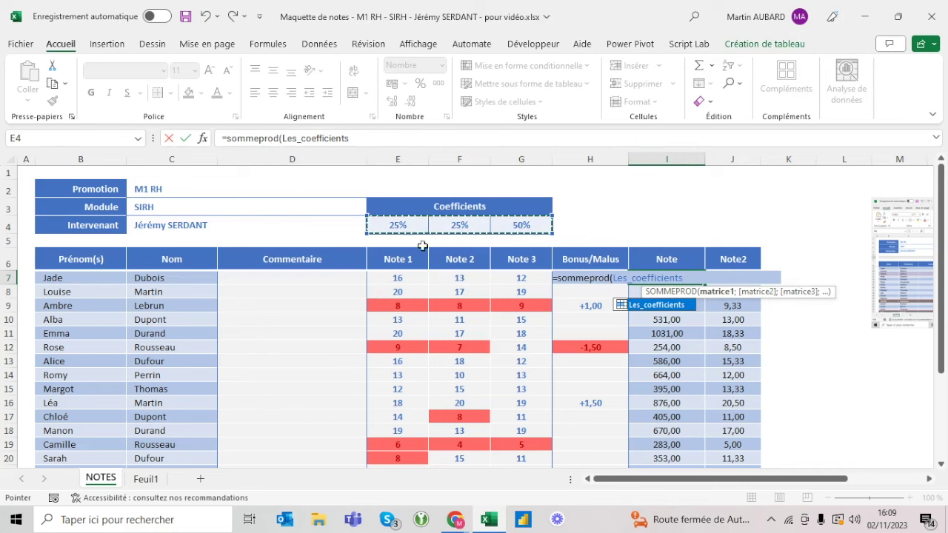
{"action": "type", "text": ";"}
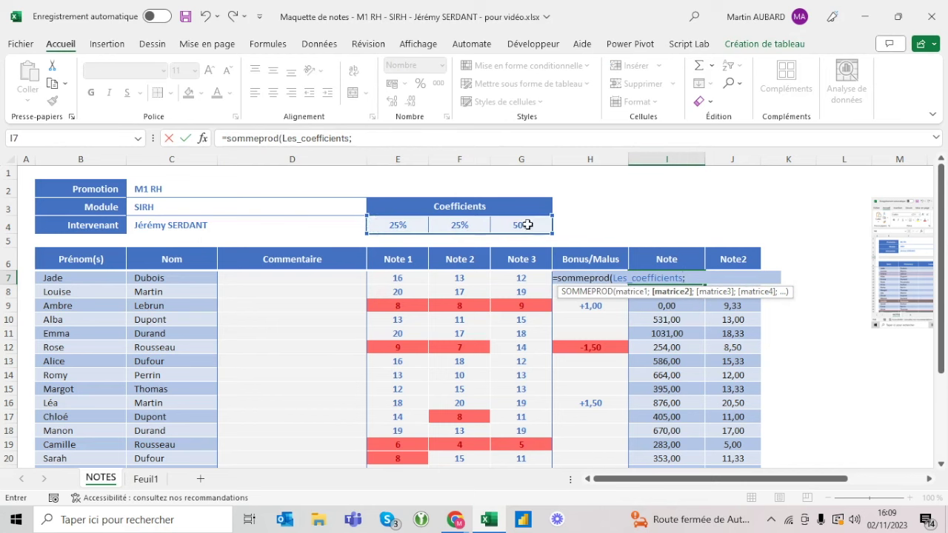
{"action": "left_click_drag", "start_coordinate": [417, 277], "coordinate": [508, 278]}
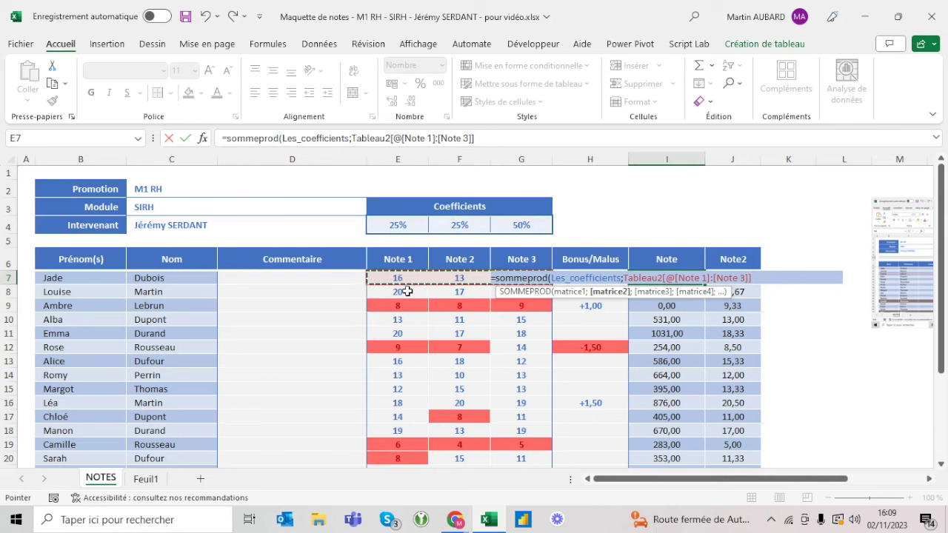
{"action": "key", "text": "Return"}
{"action": "key", "text": "Up"}
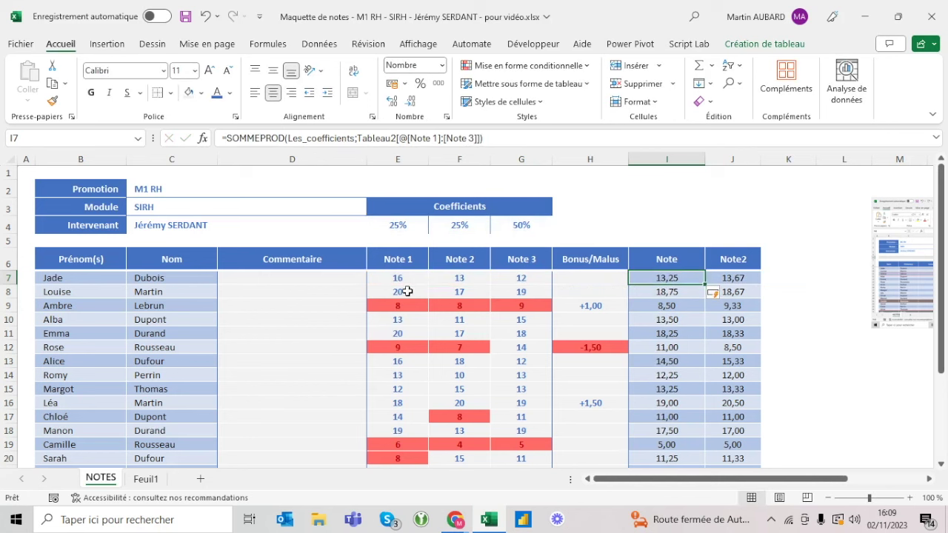
{"action": "left_click_drag", "start_coordinate": [405, 226], "coordinate": [460, 225]}
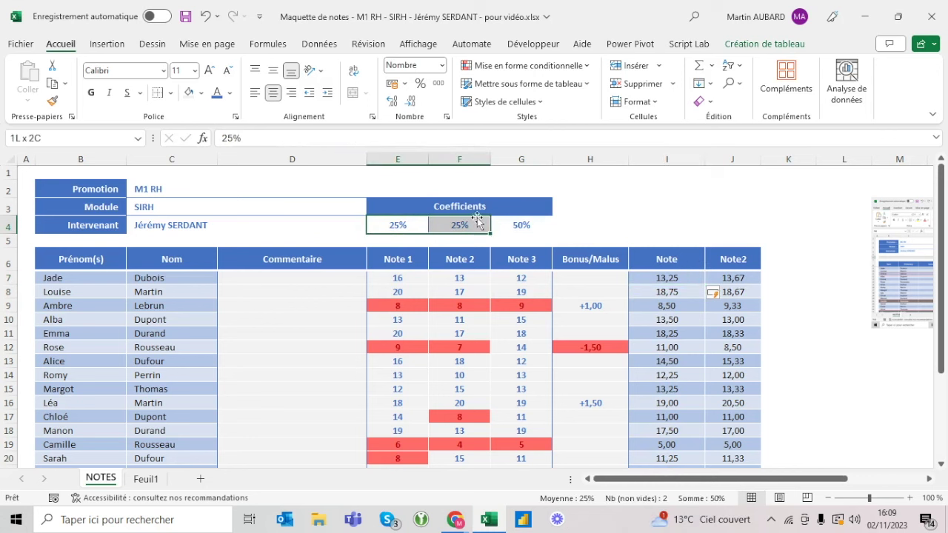
- Append +[@[Bonus/Malus]] to I7's SOMMEPROD formula so Ambre reaches 9,50 and Léa 20,50
{"action": "left_click", "coordinate": [648, 375]}
{"action": "key", "text": "F2"}
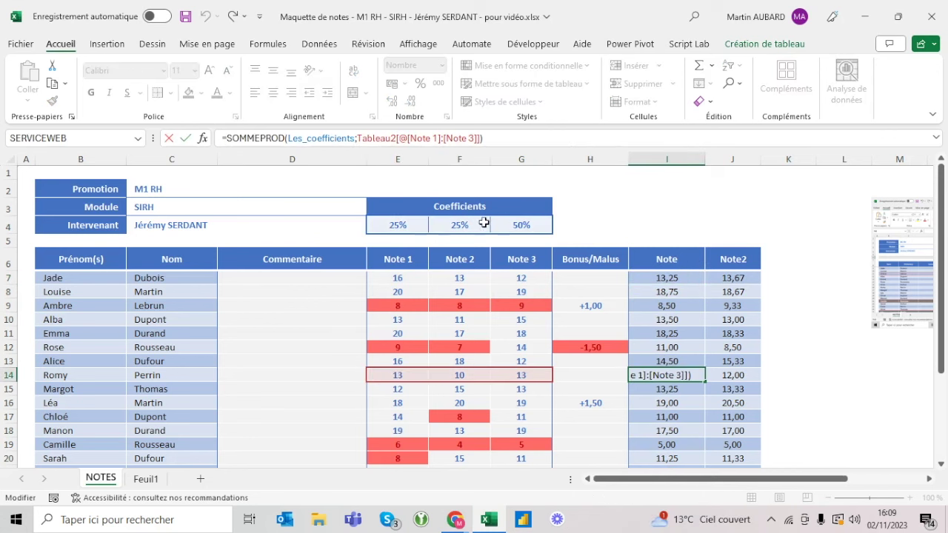
{"action": "key", "text": "Escape"}
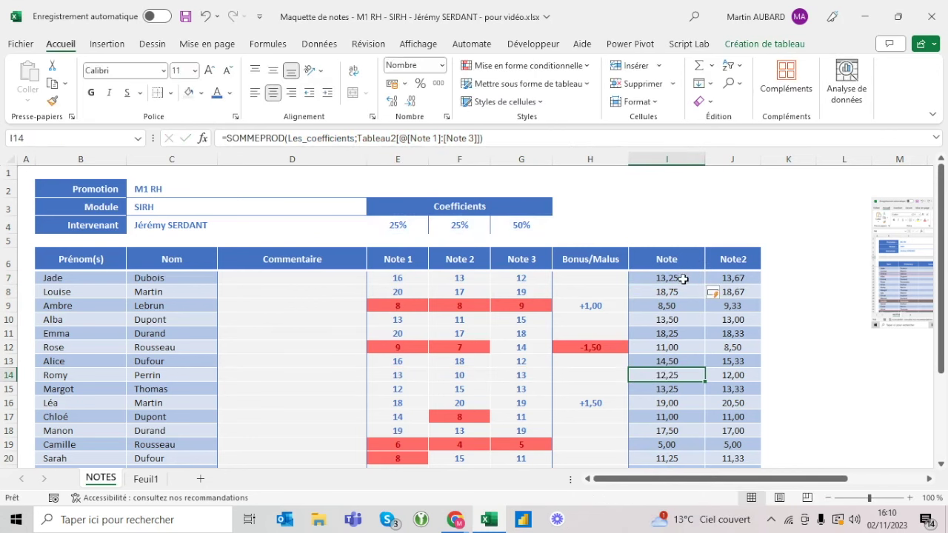
{"action": "left_click", "coordinate": [683, 279]}
{"action": "key", "text": "F2"}
{"action": "type", "text": "+"}
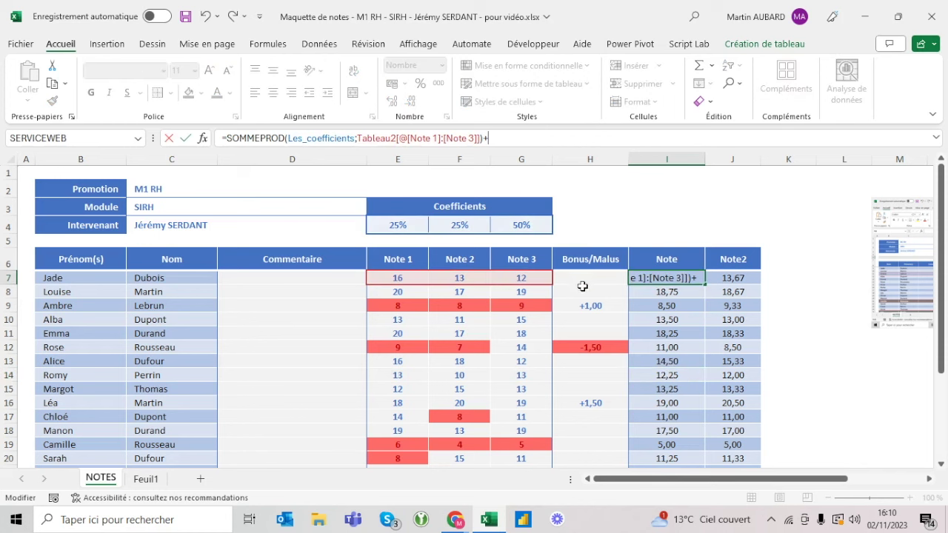
{"action": "left_click", "coordinate": [585, 279]}
{"action": "key", "text": "ctrl+Return"}
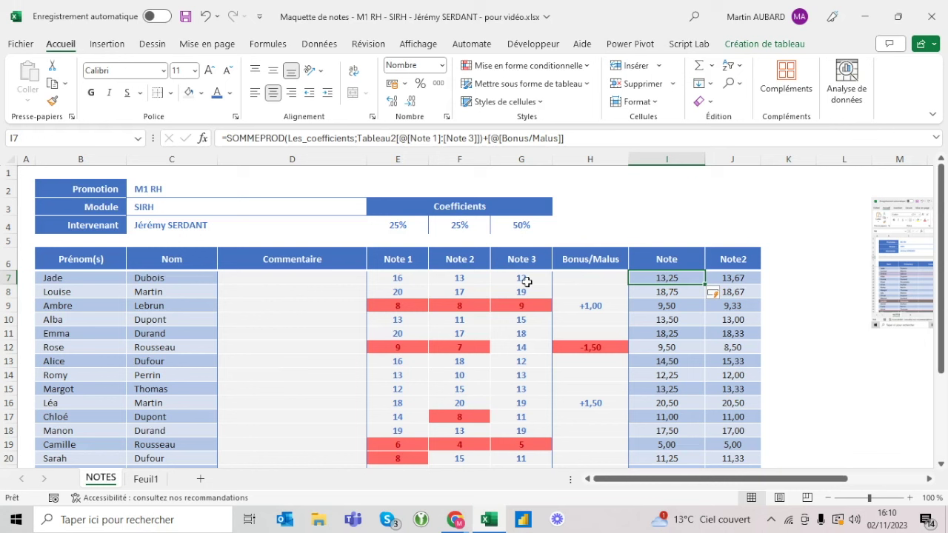
{"action": "left_click", "coordinate": [516, 278]}
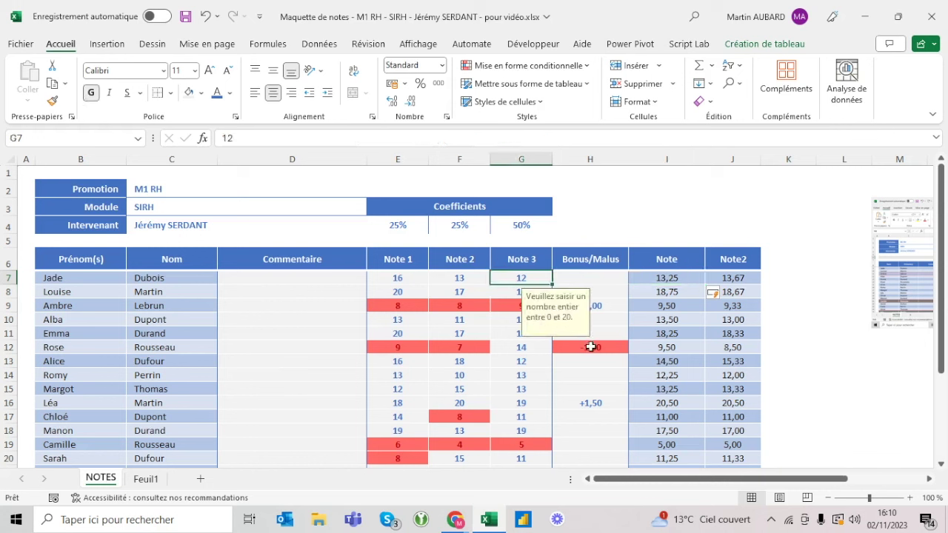
- Change row 7's Note 3 to 11 and try coefficients of 20% and 55%
{"action": "type", "text": "11"}
{"action": "key", "text": "Up"}
{"action": "key", "text": "Up"}
{"action": "key", "text": "Up"}
{"action": "key", "text": "Up"}
{"action": "key", "text": "Down"}
{"action": "key", "text": "Left"}
{"action": "key", "text": "Right"}
{"action": "key", "text": "Right"}
{"action": "key", "text": "Right"}
{"action": "key", "text": "Left"}
{"action": "type", "text": "20"}
{"action": "key", "text": "Right"}
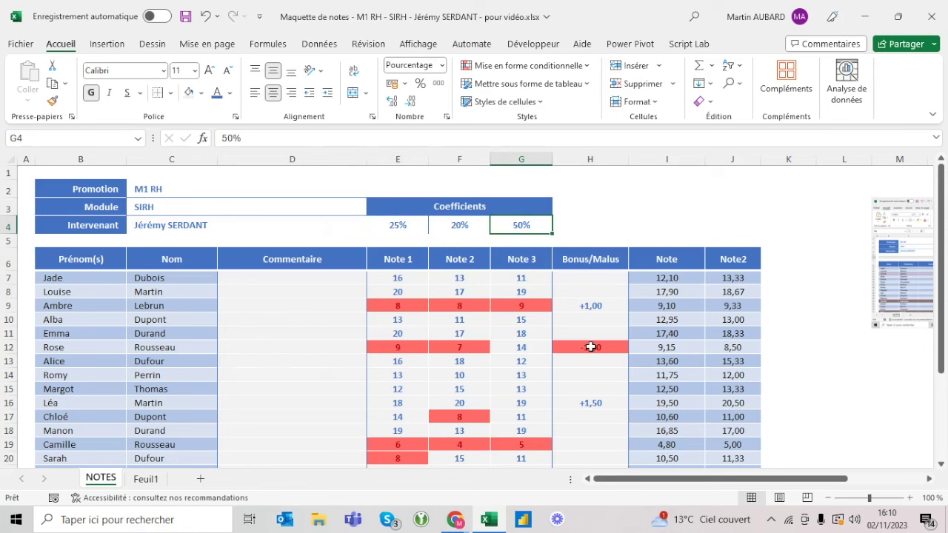
{"action": "type", "text": "55"}
{"action": "key", "text": "Return"}
- Try 22% and 53% for the second and third coefficients instead
{"action": "key", "text": "Down"}
{"action": "key", "text": "Down"}
{"action": "key", "text": "Right"}
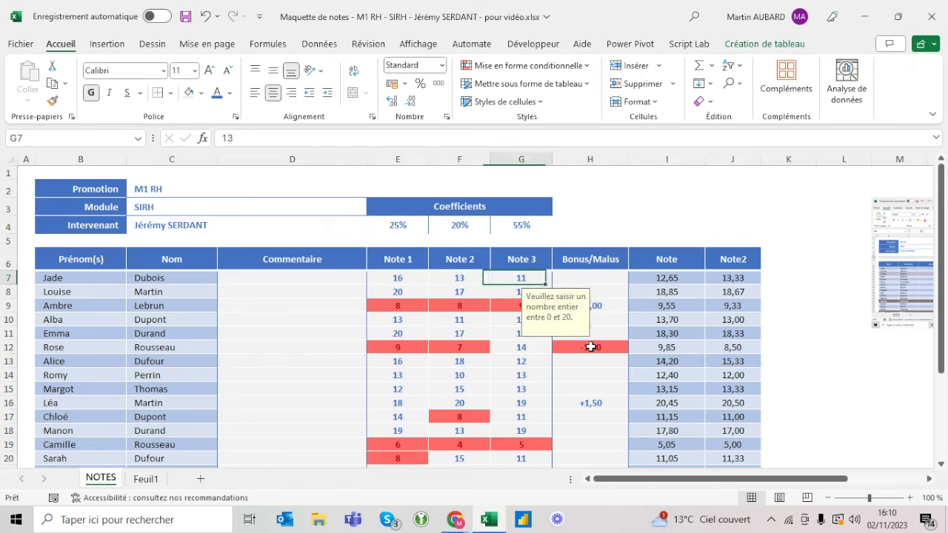
{"action": "key", "text": "Right"}
{"action": "key", "text": "Right"}
{"action": "key", "text": "Left"}
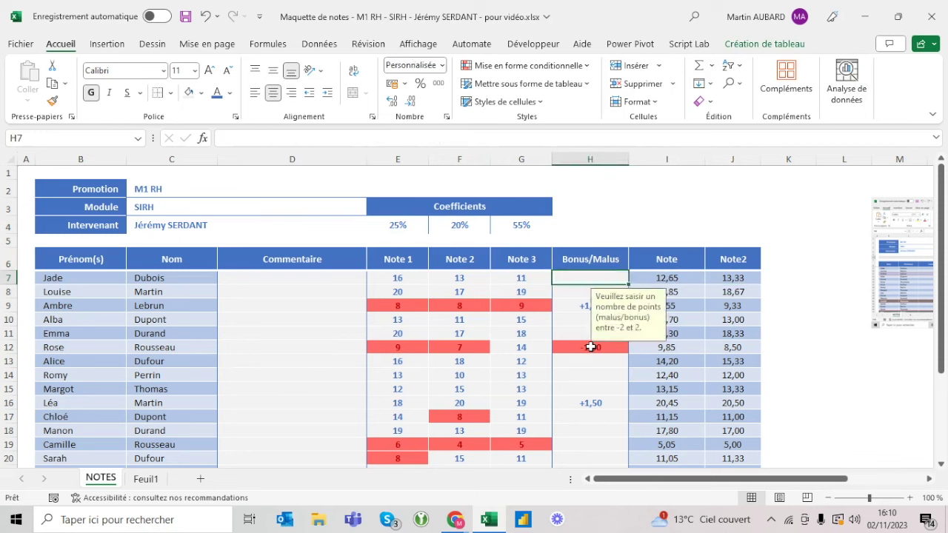
{"action": "key", "text": "Left"}
{"action": "key", "text": "Left"}
{"action": "key", "text": "Up"}
{"action": "key", "text": "Up"}
{"action": "key", "text": "Up"}
{"action": "type", "text": "22"}
{"action": "key", "text": "Tab"}
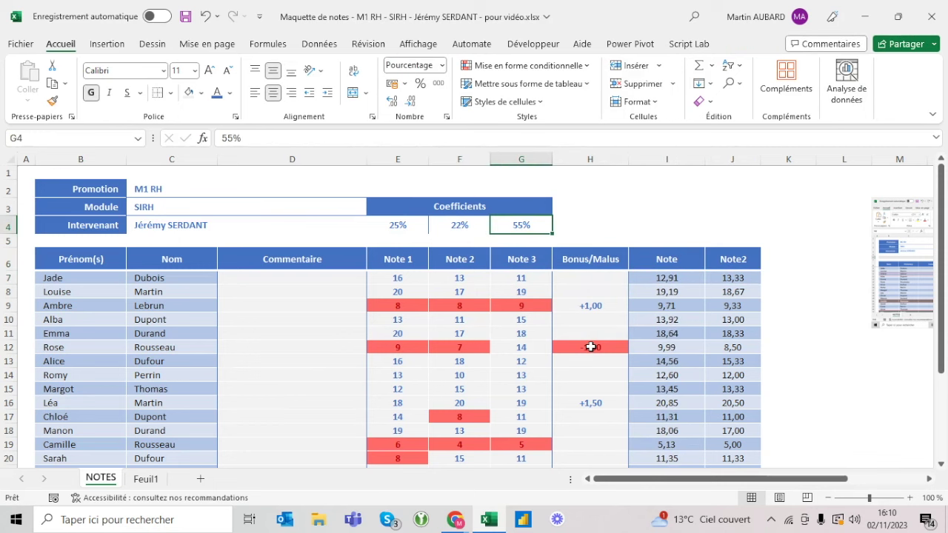
{"action": "type", "text": "53"}
{"action": "key", "text": "Down"}
{"action": "key", "text": "Down"}
{"action": "key", "text": "Down"}
- Compare the Note and Note2 formulas, briefly showing extra decimals on the Note result
{"action": "key", "text": "Right"}
{"action": "key", "text": "Right"}
{"action": "key", "text": "Right"}
{"action": "key", "text": "Left"}
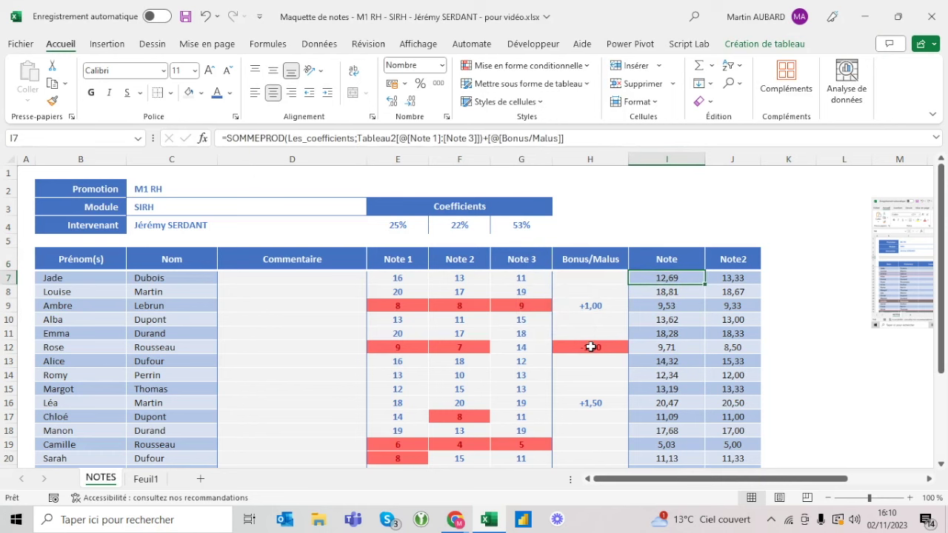
{"action": "left_click", "coordinate": [392, 100]}
{"action": "left_click", "coordinate": [391, 101]}
{"action": "left_click", "coordinate": [391, 100]}
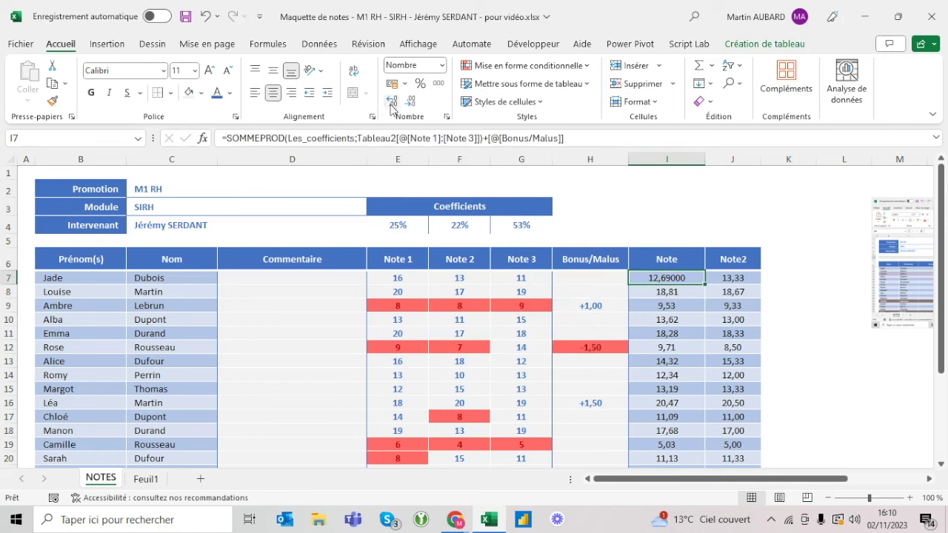
{"action": "left_click", "coordinate": [411, 102]}
{"action": "left_click", "coordinate": [411, 102]}
{"action": "left_click", "coordinate": [411, 103]}
- Set the three coefficients to 33%, 33% and 34%
{"action": "left_click", "coordinate": [411, 225]}
{"action": "type", "text": "33"}
{"action": "key", "text": "Tab"}
{"action": "type", "text": "33"}
{"action": "key", "text": "Tab"}
{"action": "type", "text": "34"}
{"action": "left_click", "coordinate": [412, 225]}
{"action": "key", "text": "Tab"}
{"action": "key", "text": "Tab"}
{"action": "key", "text": "Tab"}
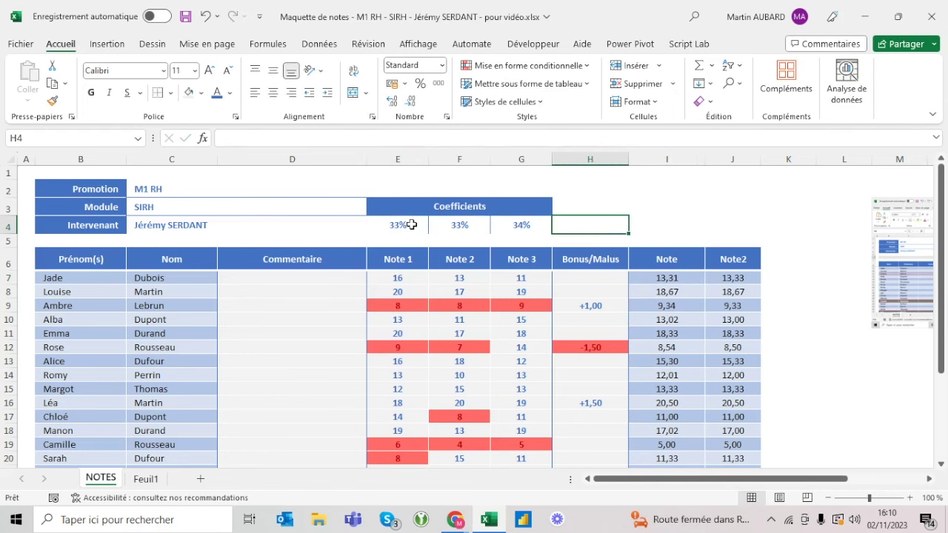
- Inspect the Note2 and Note formulas, adding and then removing a decimal on Note
{"action": "left_click", "coordinate": [747, 284]}
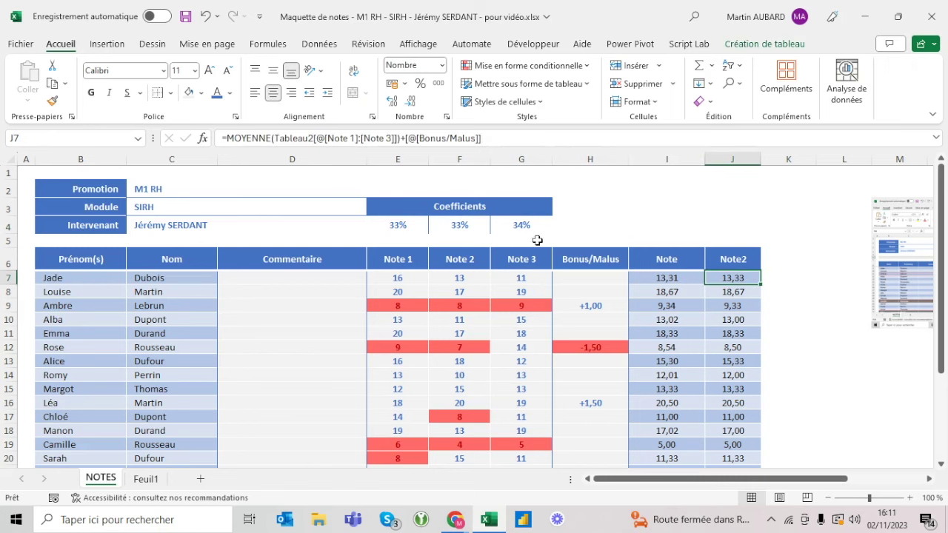
{"action": "left_click", "coordinate": [419, 231]}
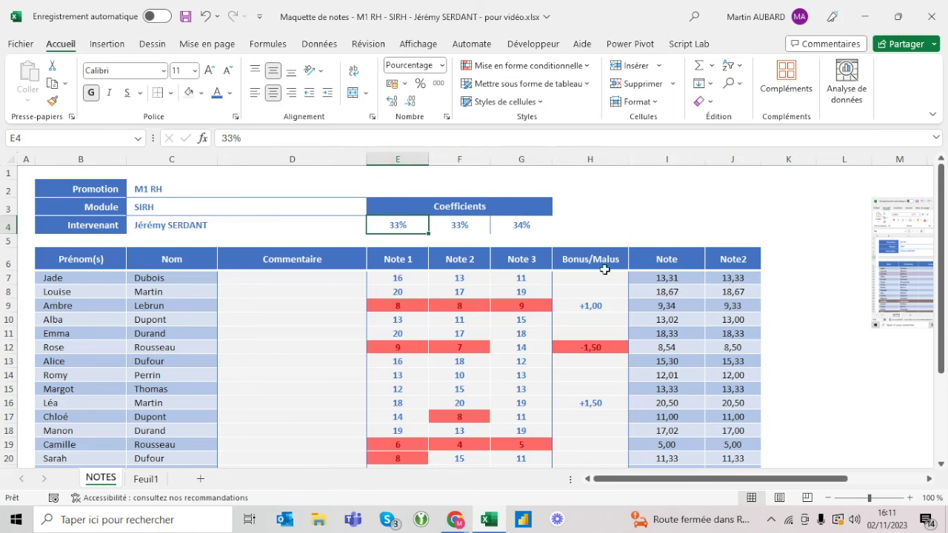
{"action": "left_click", "coordinate": [686, 276]}
{"action": "left_click", "coordinate": [397, 103]}
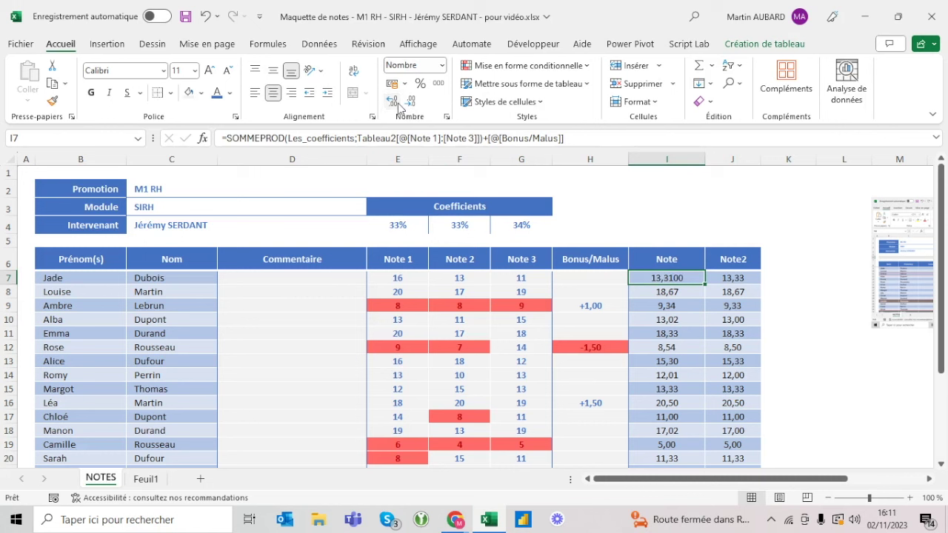
{"action": "left_click", "coordinate": [413, 104]}
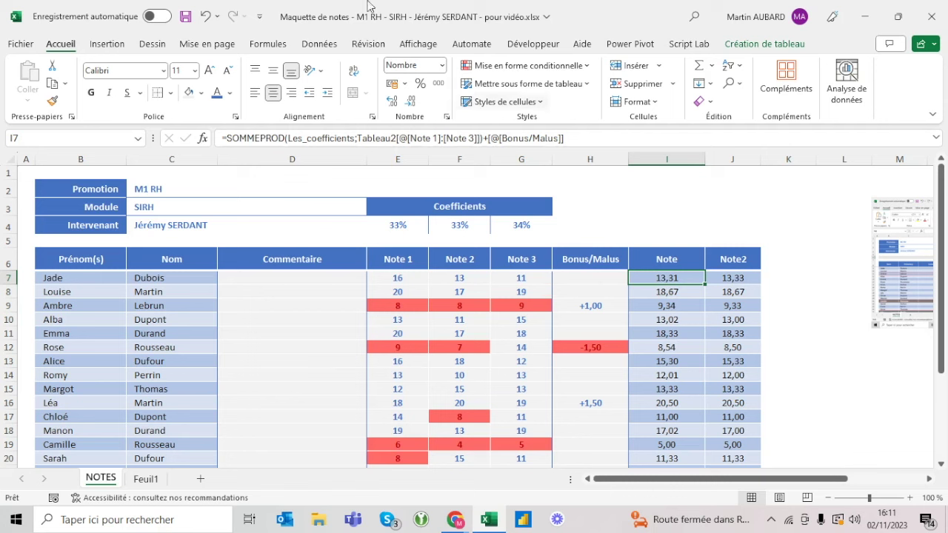
- Wrap I7's Note formula in ARRONDI.AU.MULTIPLE(...;0,25) to round to quarter points
{"action": "left_click", "coordinate": [228, 139]}
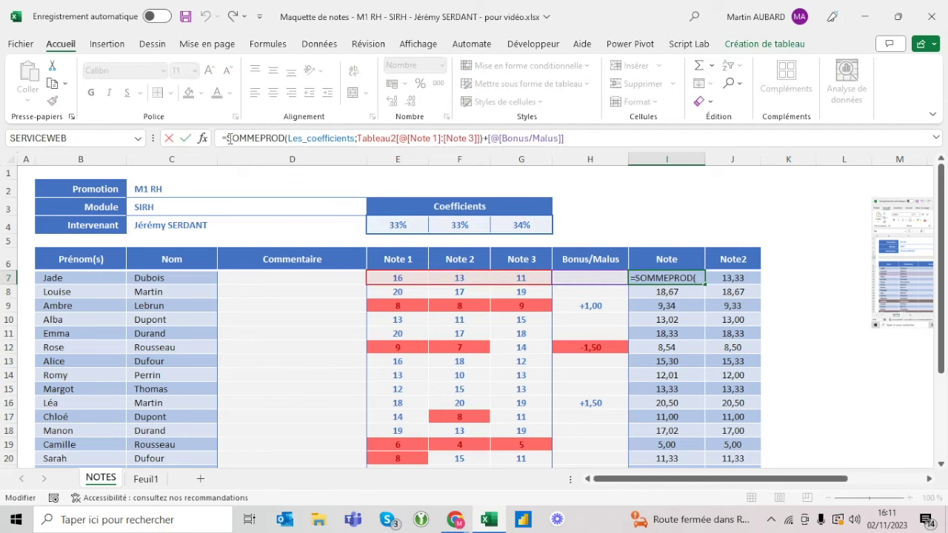
{"action": "type", "text": "ard"}
{"action": "key", "text": "BackSpace"}
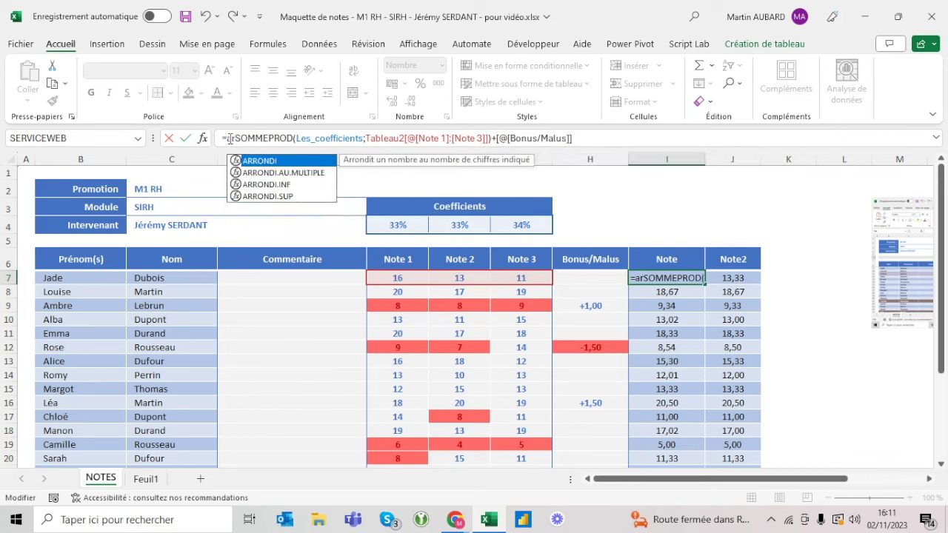
{"action": "type", "text": "ron"}
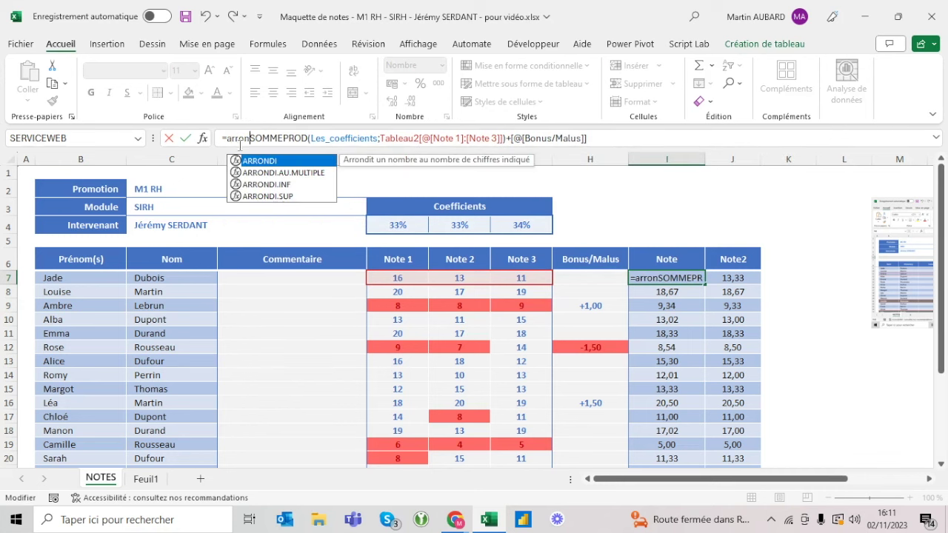
{"action": "double_click", "coordinate": [296, 173]}
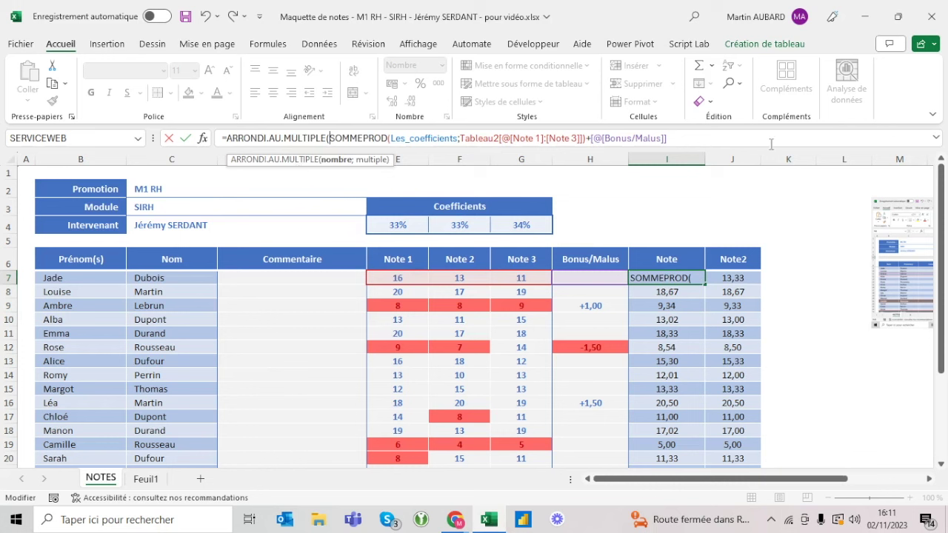
{"action": "left_click", "coordinate": [673, 139]}
{"action": "type", "text": ";"}
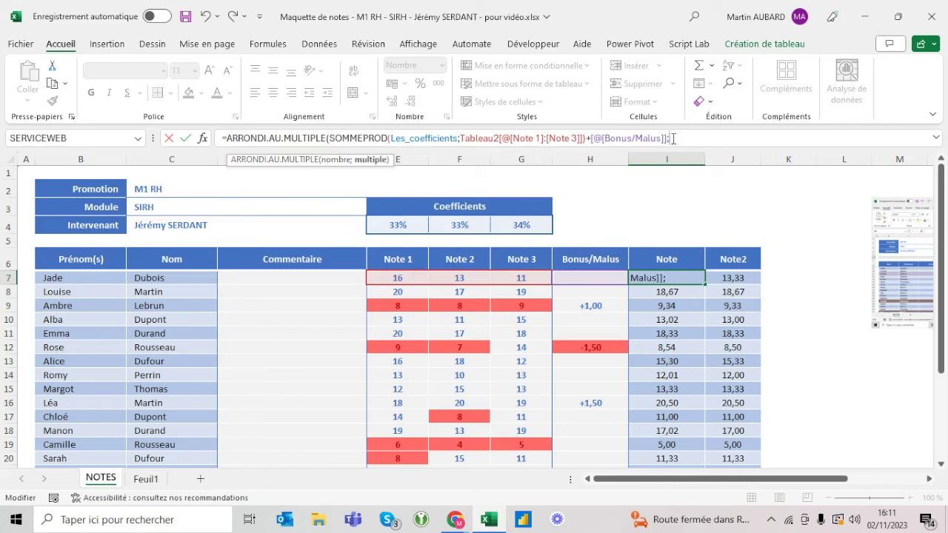
{"action": "type", "text": "0,25"}
{"action": "key", "text": "Return"}
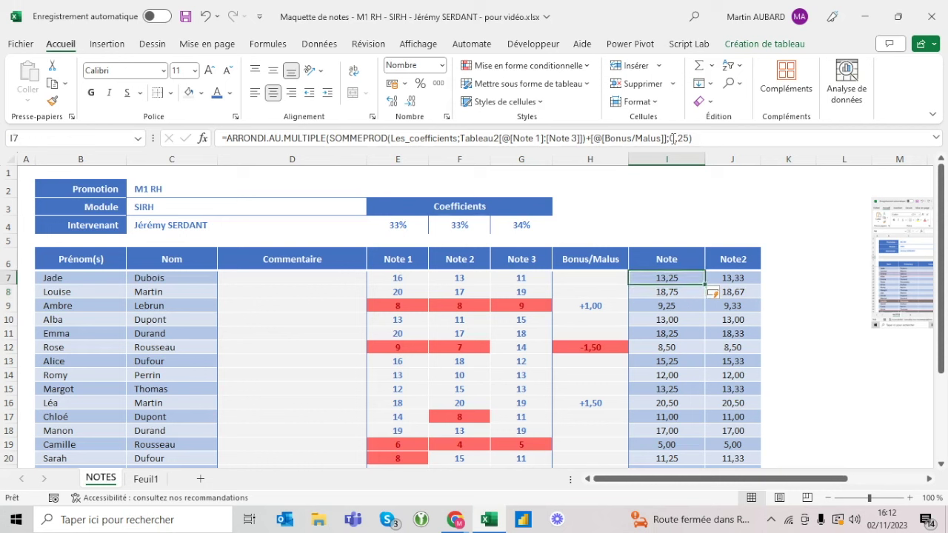
- Undo the rounding twice back to the plain weighted sum, then redo it
{"action": "left_click", "coordinate": [205, 16]}
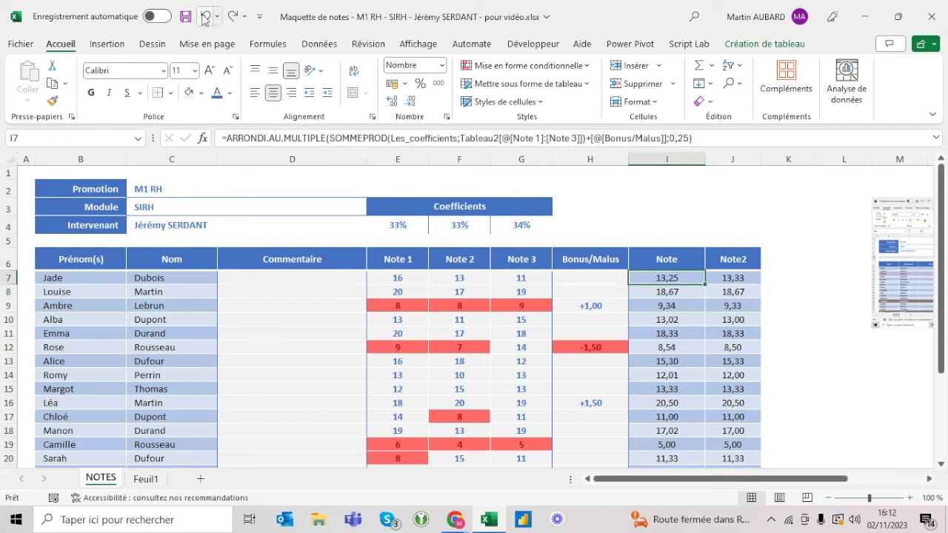
{"action": "left_click", "coordinate": [205, 16]}
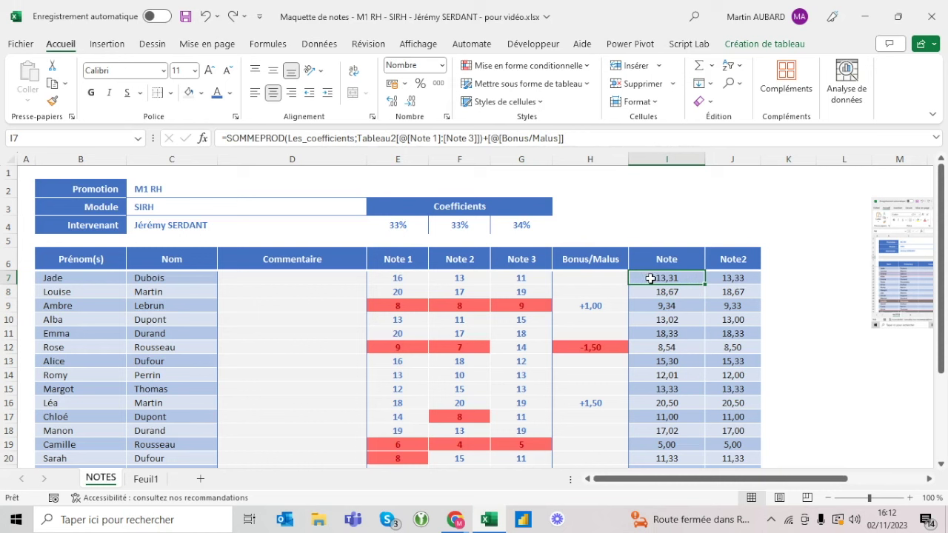
{"action": "left_click", "coordinate": [231, 17]}
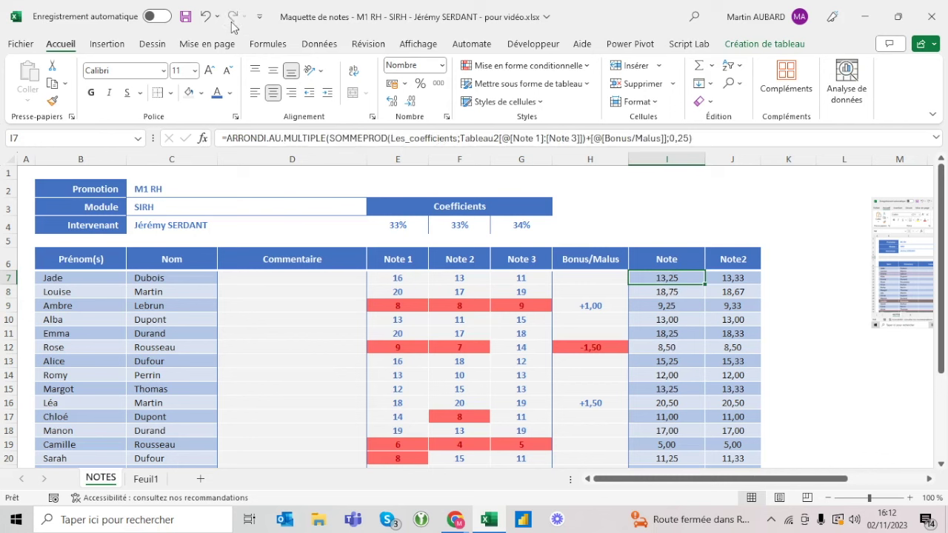
- Replace ARRONDI.AU.MULTIPLE with PLAFOND, then undo back to the plain SOMMEPROD formula
{"action": "left_click", "coordinate": [227, 139]}
{"action": "left_click_drag", "start_coordinate": [227, 138], "coordinate": [328, 139]}
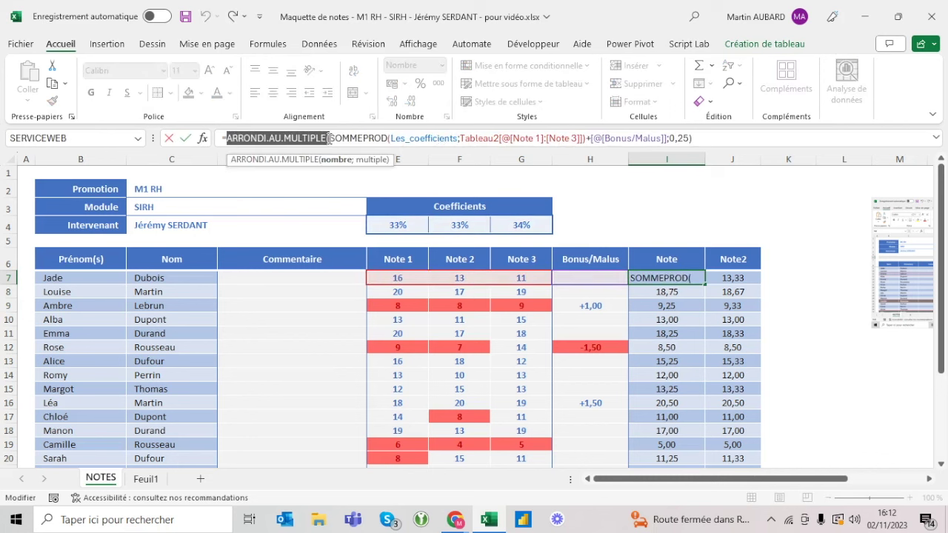
{"action": "type", "text": "pla"}
{"action": "key", "text": "Down"}
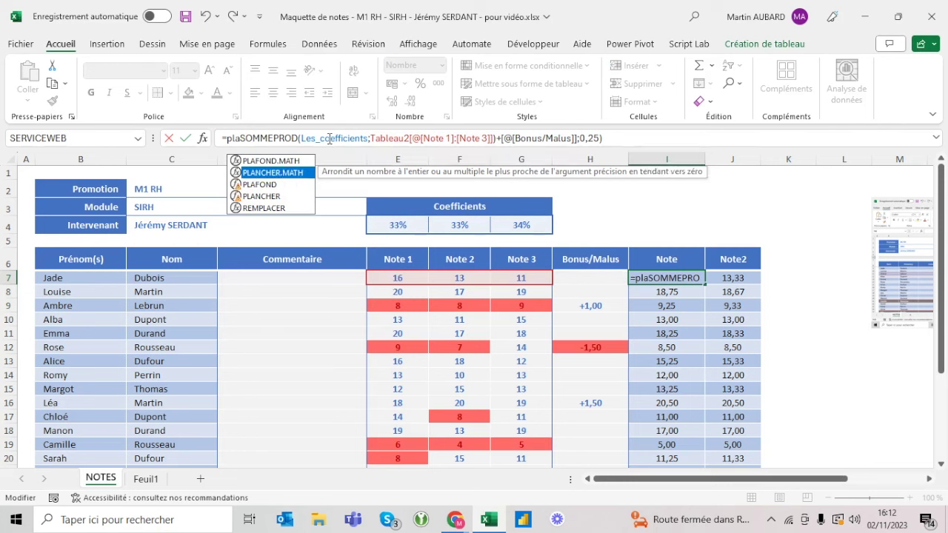
{"action": "key", "text": "Down"}
{"action": "key", "text": "Tab"}
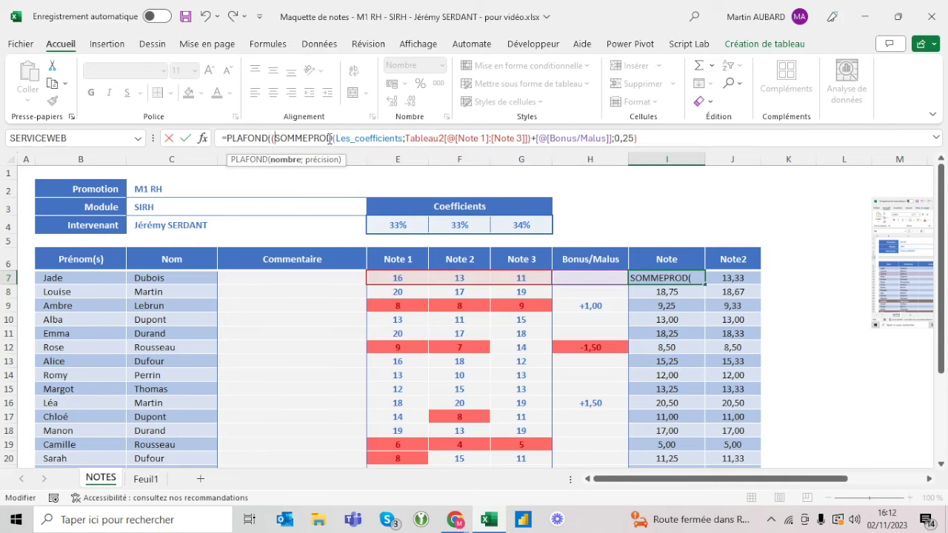
{"action": "key", "text": "Delete"}
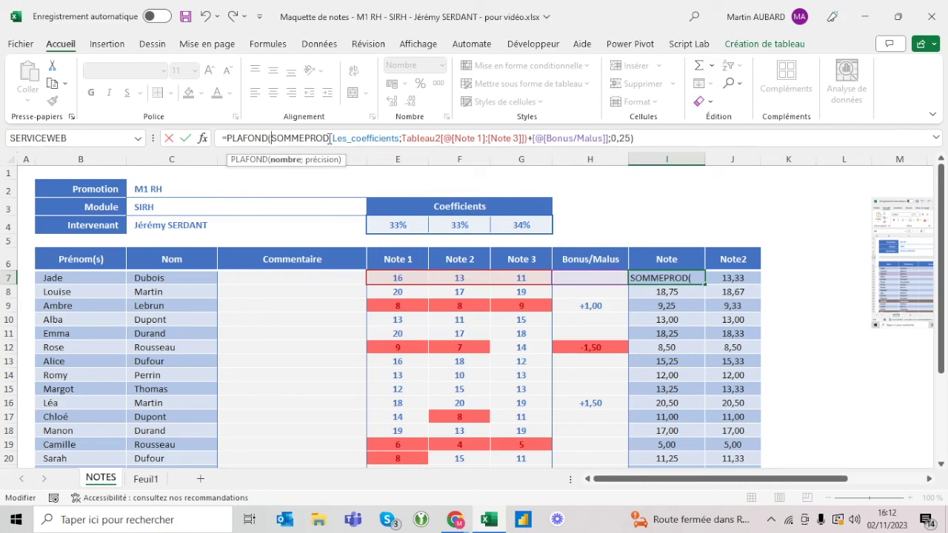
{"action": "key", "text": "Return"}
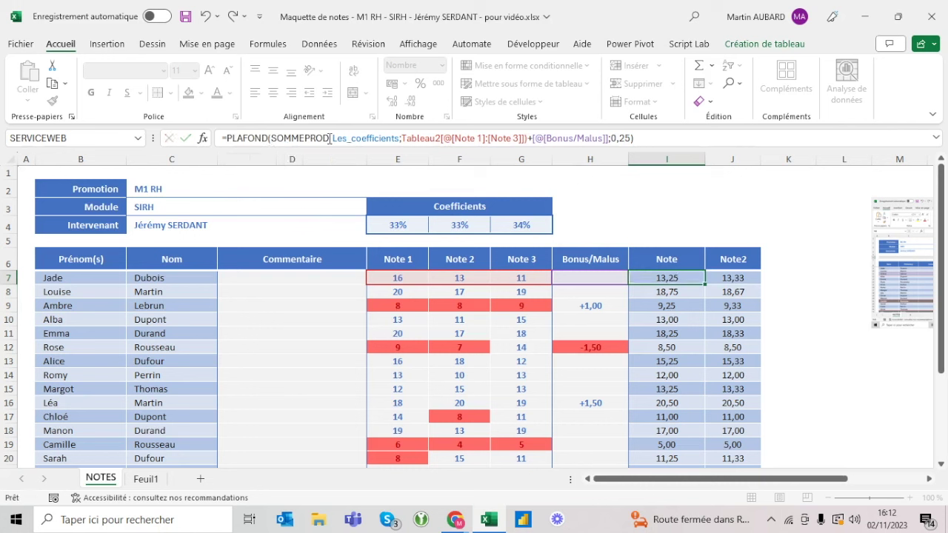
{"action": "left_click", "coordinate": [205, 16]}
{"action": "left_click", "coordinate": [205, 22]}
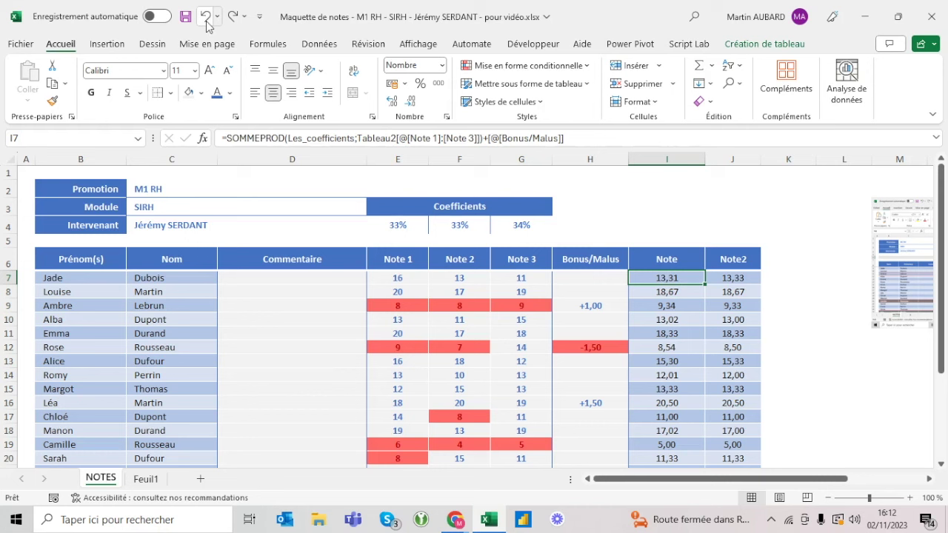
- Wrap I7's formula in PLAFOND(...;0,25) so Jade gets 13,50 and Rose 8,75
{"action": "left_click", "coordinate": [228, 138]}
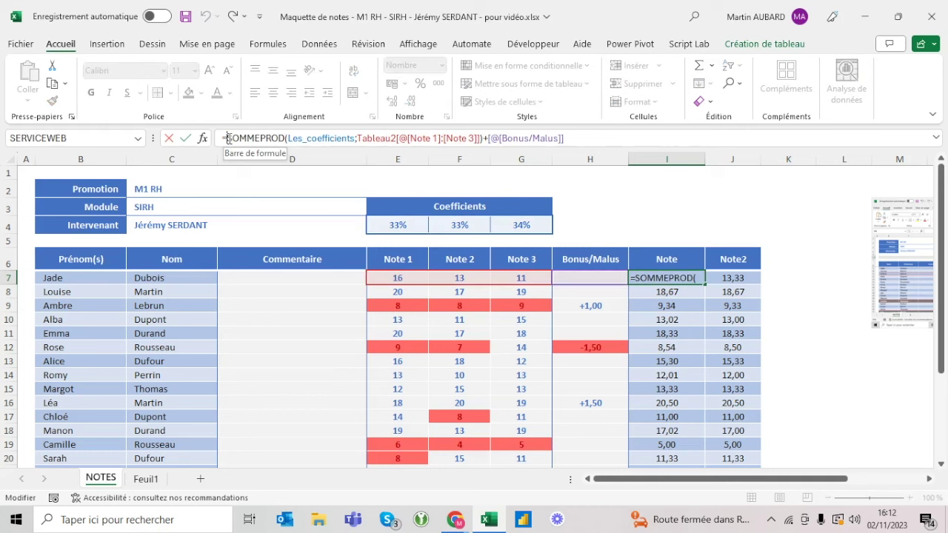
{"action": "type", "text": "pla"}
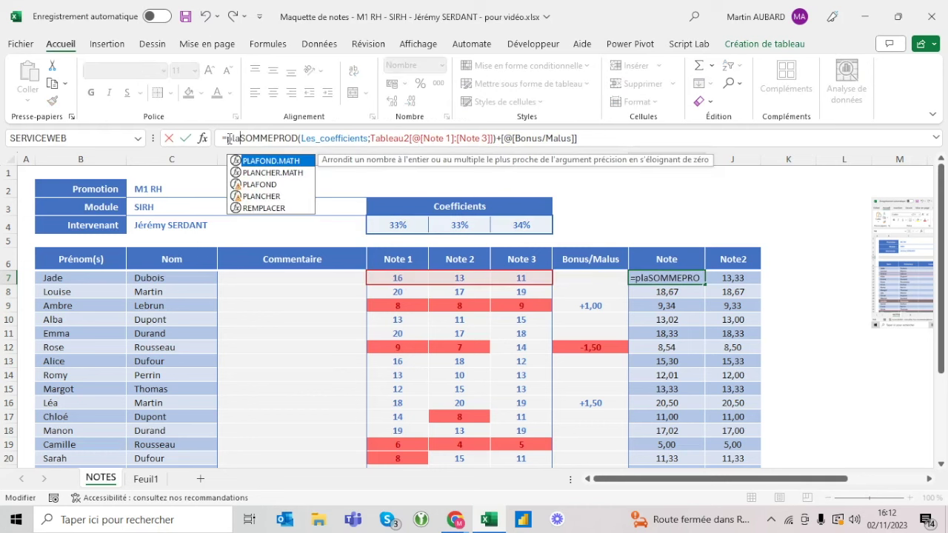
{"action": "key", "text": "Down"}
{"action": "key", "text": "Down"}
{"action": "key", "text": "Tab"}
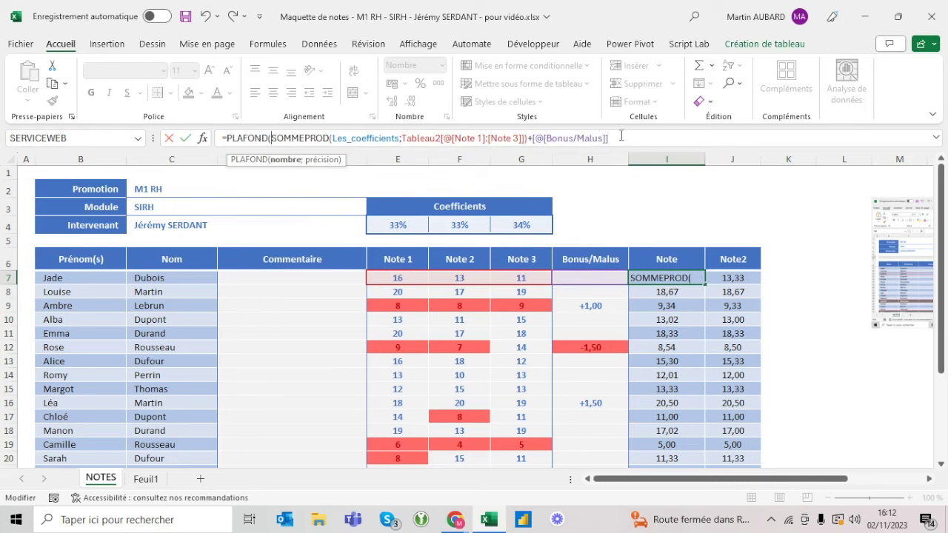
{"action": "left_click", "coordinate": [631, 137]}
{"action": "type", "text": ";"}
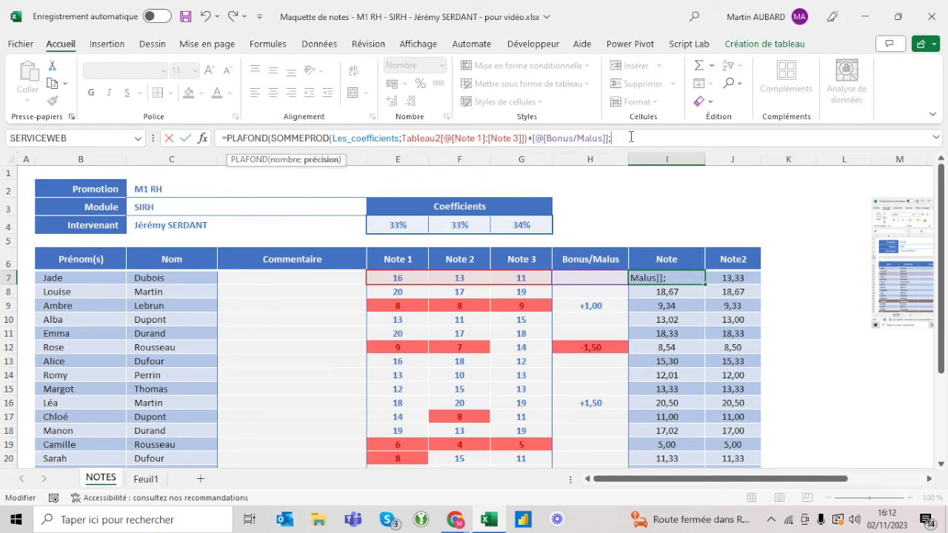
{"action": "type", "text": "0,25"}
{"action": "type", "text": ")"}
{"action": "key", "text": "Return"}
{"action": "key", "text": "Up"}
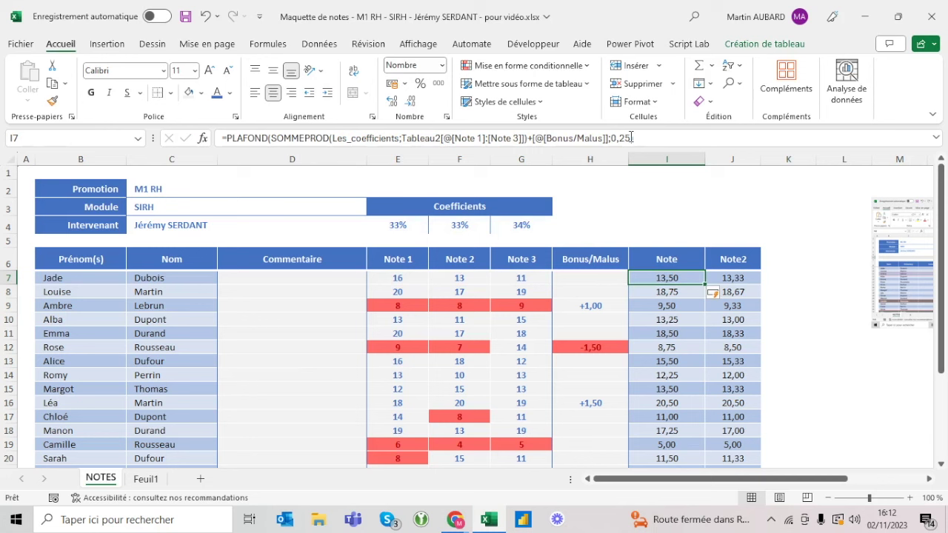
{"action": "key", "text": "Left"}
{"action": "key", "text": "Left"}
{"action": "key", "text": "Left"}
{"action": "key", "text": "Left"}
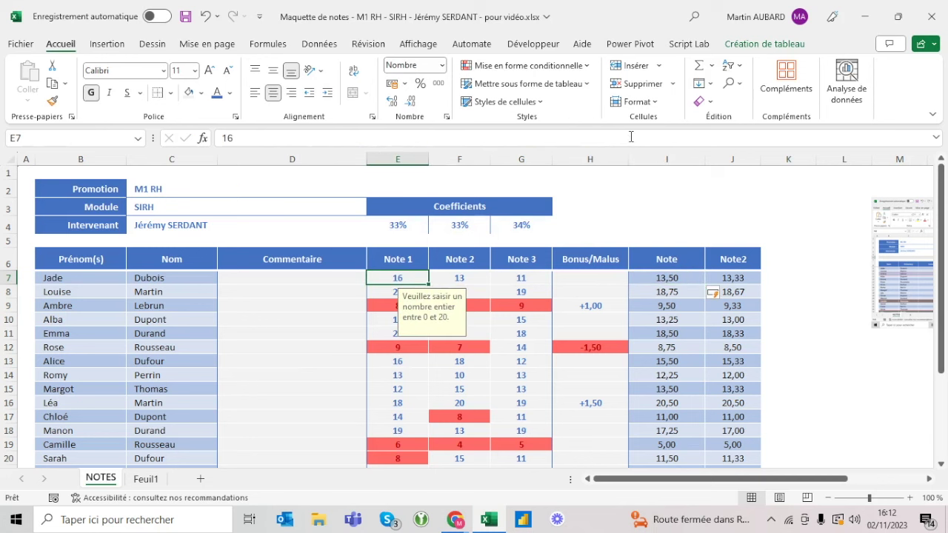
{"action": "key", "text": "Down"}
{"action": "key", "text": "Down"}
{"action": "key", "text": "Down"}
{"action": "key", "text": "Down"}
{"action": "key", "text": "Down"}
{"action": "key", "text": "Up"}
{"action": "key", "text": "Up"}
{"action": "key", "text": "Up"}
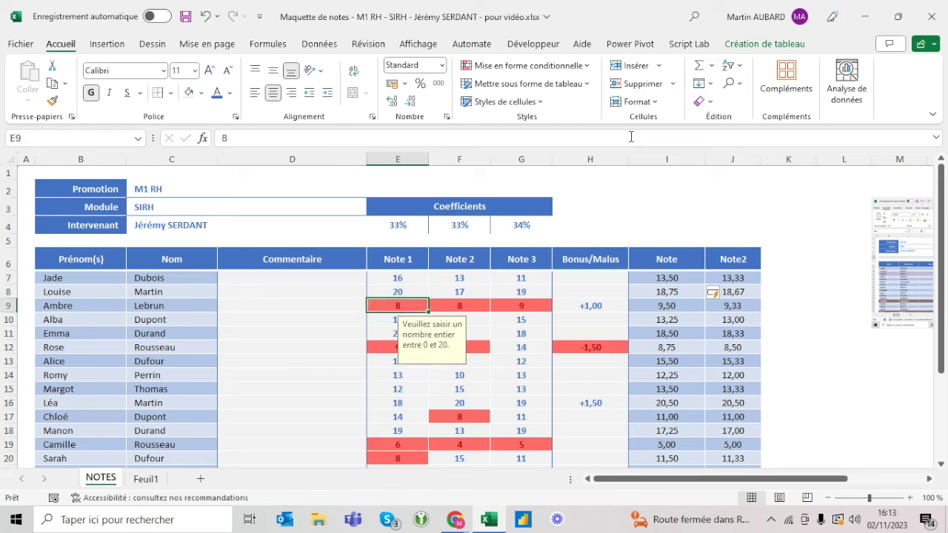
{"action": "type", "text": "20"}
{"action": "key", "text": "Tab"}
{"action": "type", "text": "20"}
{"action": "key", "text": "Tab"}
{"action": "type", "text": "20"}
{"action": "key", "text": "Tab"}
{"action": "key", "text": "Tab"}
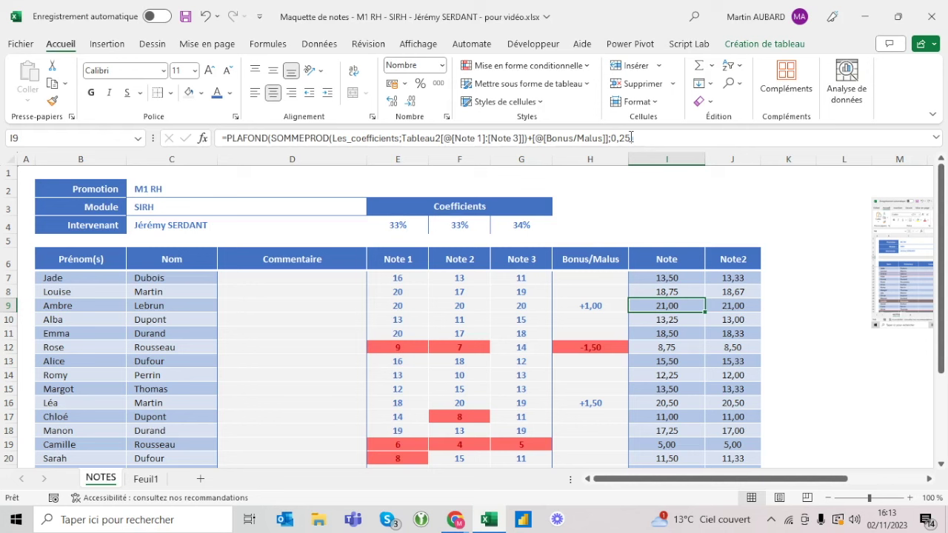
{"action": "left_click", "coordinate": [409, 308]}
{"action": "type", "text": "0"}
{"action": "key", "text": "Tab"}
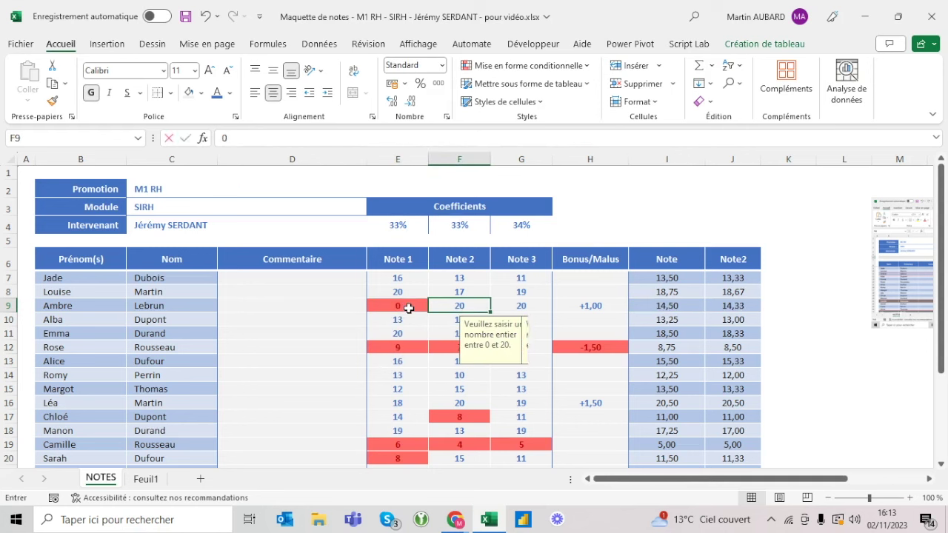
{"action": "type", "text": "0"}
{"action": "key", "text": "Tab"}
{"action": "type", "text": "0"}
{"action": "key", "text": "Tab"}
{"action": "type", "text": "-"}
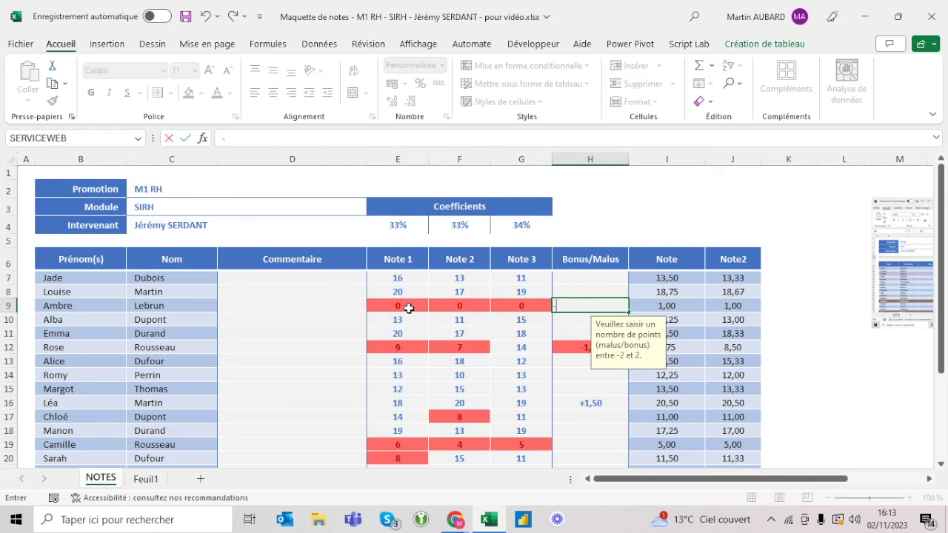
{"action": "type", "text": "2"}
{"action": "key", "text": "Return"}
{"action": "key", "text": "Right"}
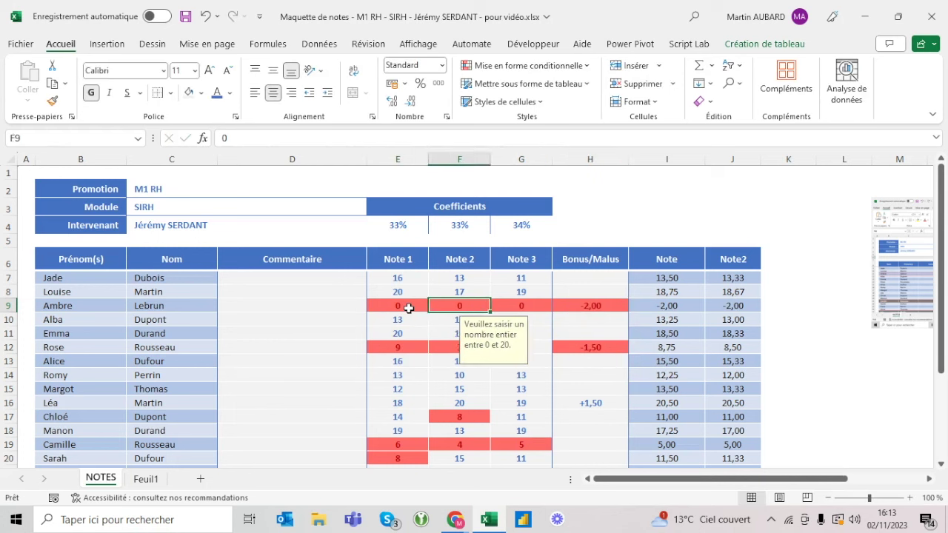
{"action": "key", "text": "Right"}
{"action": "key", "text": "Right"}
{"action": "key", "text": "Up"}
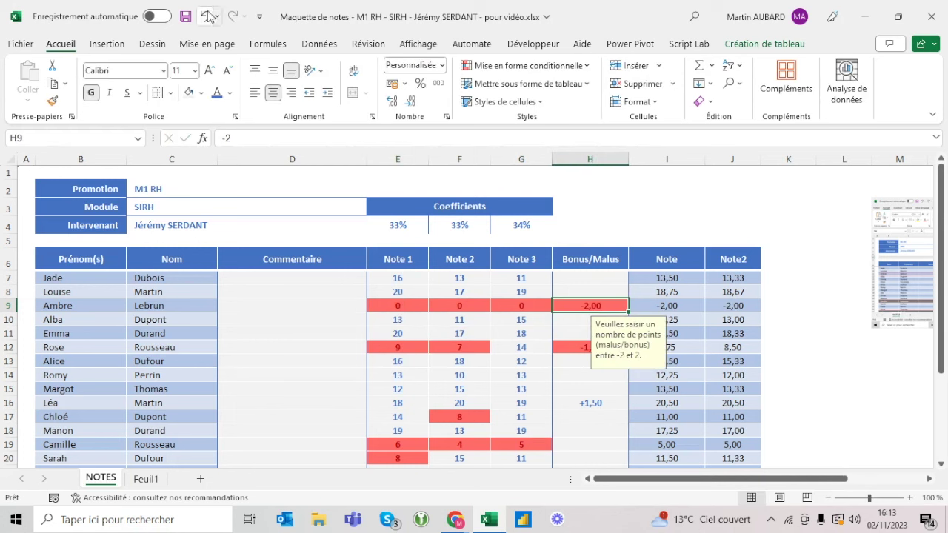
{"action": "left_click", "coordinate": [208, 16]}
{"action": "left_click", "coordinate": [208, 16]}
{"action": "left_click", "coordinate": [208, 15]}
{"action": "left_click", "coordinate": [208, 16]}
{"action": "left_click", "coordinate": [208, 16]}
{"action": "left_click", "coordinate": [208, 16]}
{"action": "left_click", "coordinate": [208, 15]}
{"action": "left_click", "coordinate": [208, 15]}
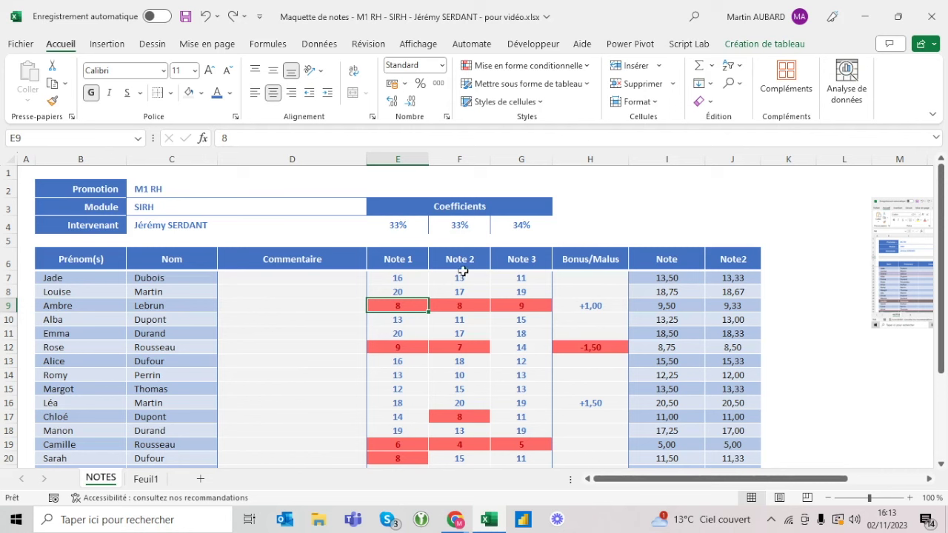
- Give row 8 Note 2 and Note 3 grades of 20 and a +1 Bonus/Malus
{"action": "left_click", "coordinate": [643, 279]}
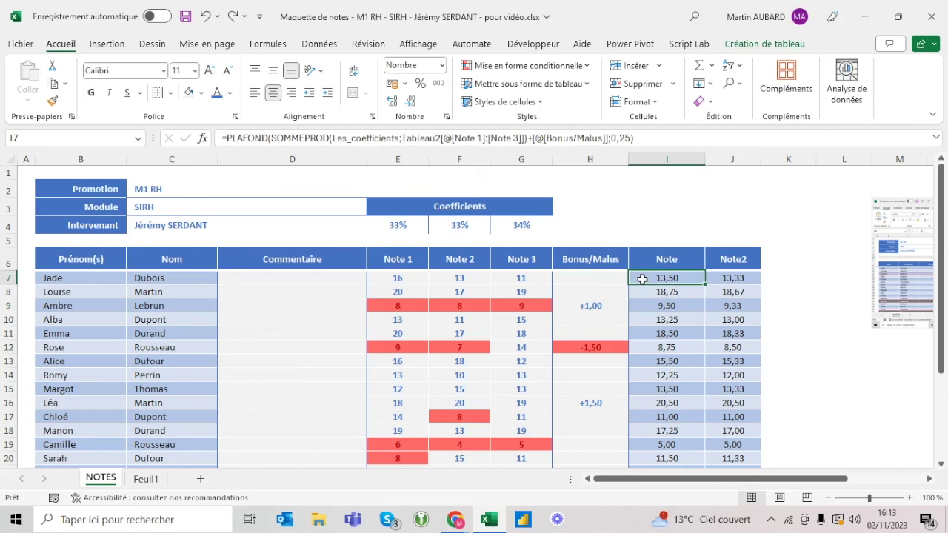
{"action": "left_click", "coordinate": [480, 292]}
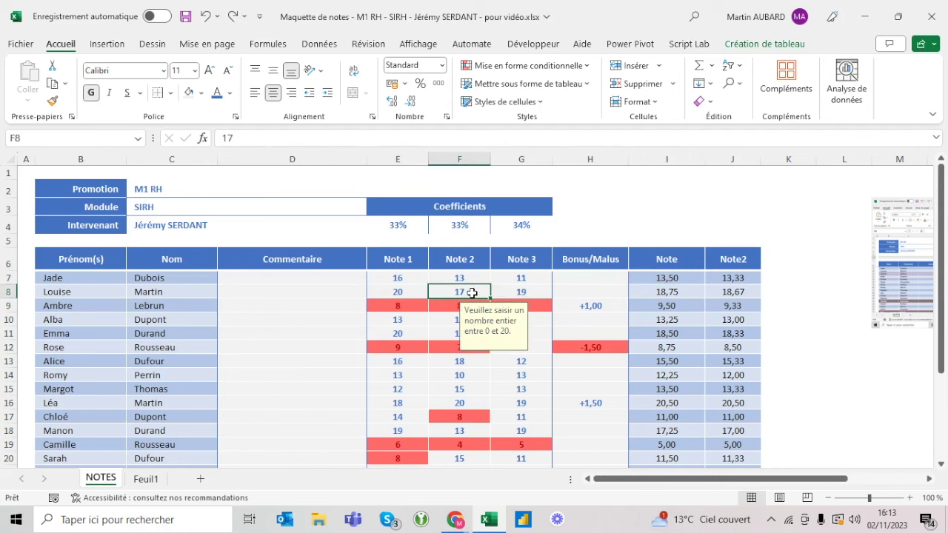
{"action": "type", "text": "20"}
{"action": "key", "text": "Tab"}
{"action": "type", "text": "20"}
{"action": "key", "text": "Tab"}
{"action": "type", "text": "1"}
{"action": "key", "text": "Return"}
{"action": "key", "text": "Up"}
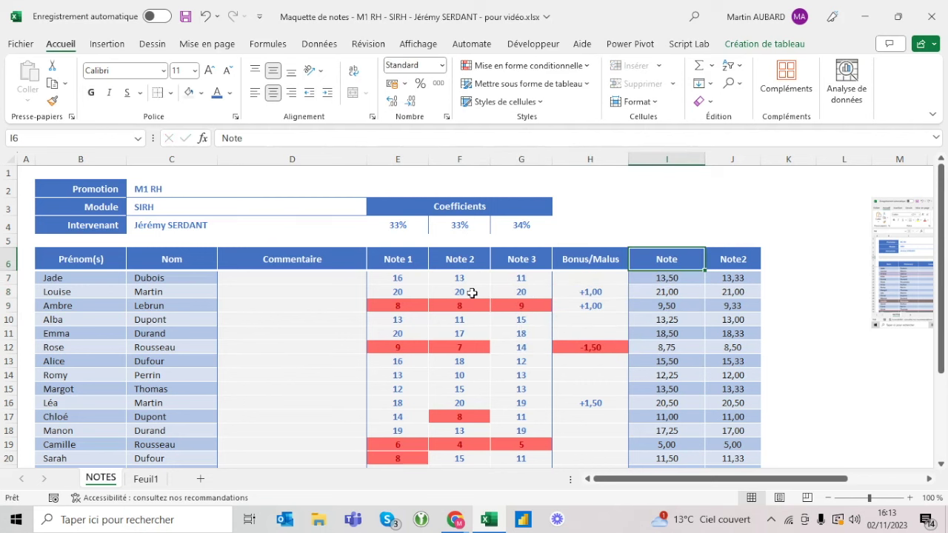
{"action": "key", "text": "Down"}
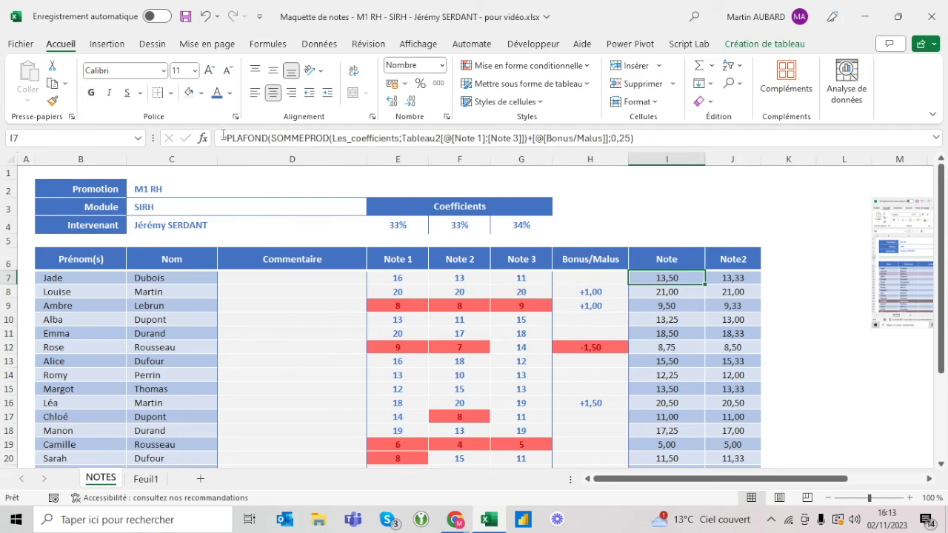
- Wrap I7's Note formula in MIN(PLAFOND(...;0,25);20) so Louise gets 20,00
{"action": "left_click", "coordinate": [227, 138]}
{"action": "type", "text": "min"}
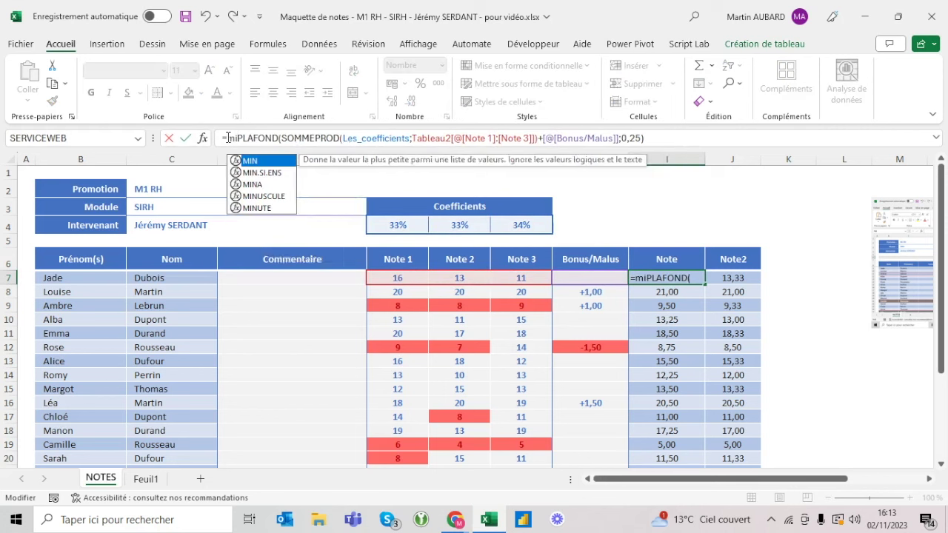
{"action": "type", "text": "("}
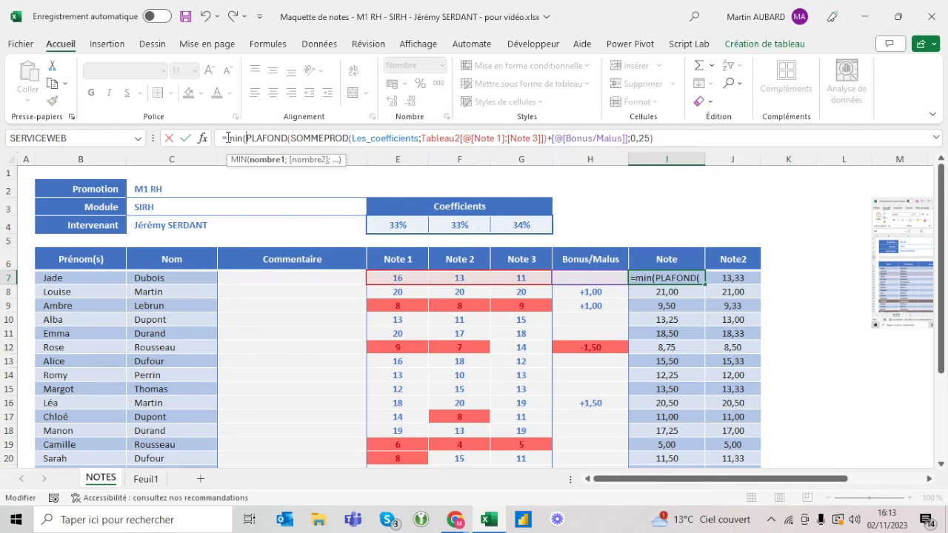
{"action": "left_click", "coordinate": [670, 136]}
{"action": "type", "text": ";20"}
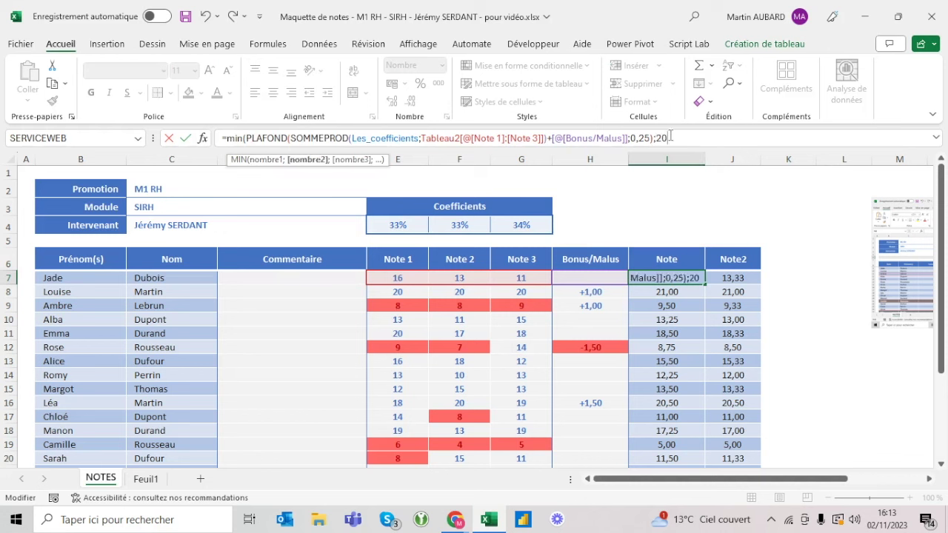
{"action": "type", "text": ")"}
{"action": "key", "text": "Return"}
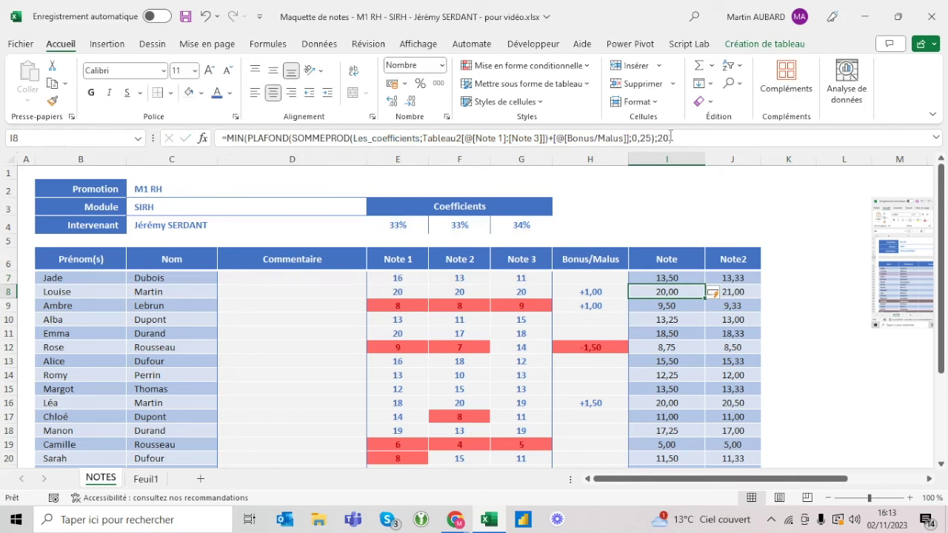
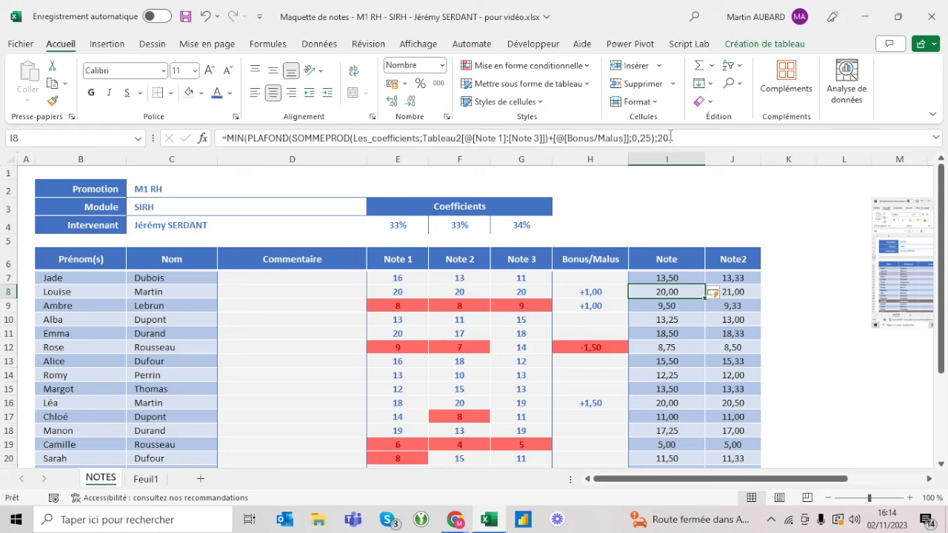
- Review Louise's grades, Bonus/Malus rule and Note formula, then clear the Note2 column J
{"action": "key", "text": "Up"}
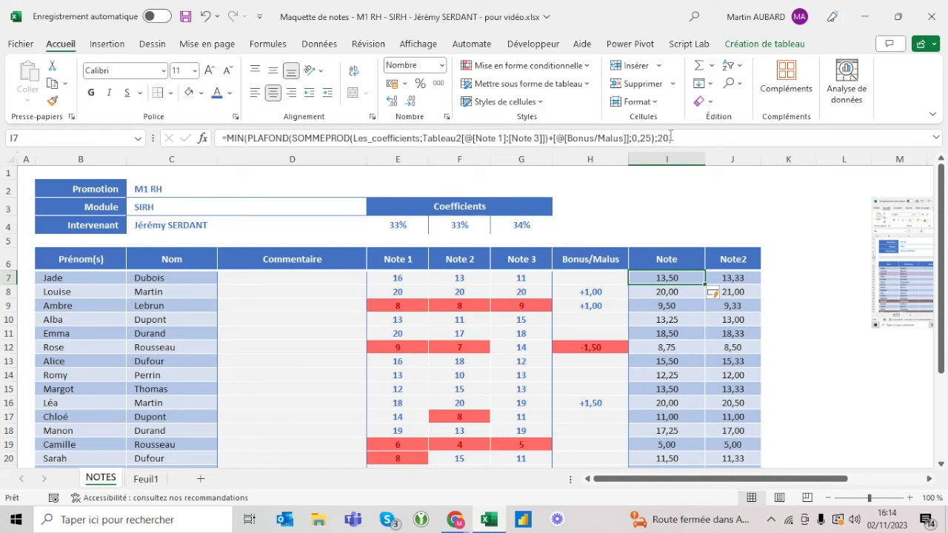
{"action": "key", "text": "Down"}
{"action": "key", "text": "Left"}
{"action": "key", "text": "Left"}
{"action": "key", "text": "Left"}
{"action": "key", "text": "Left"}
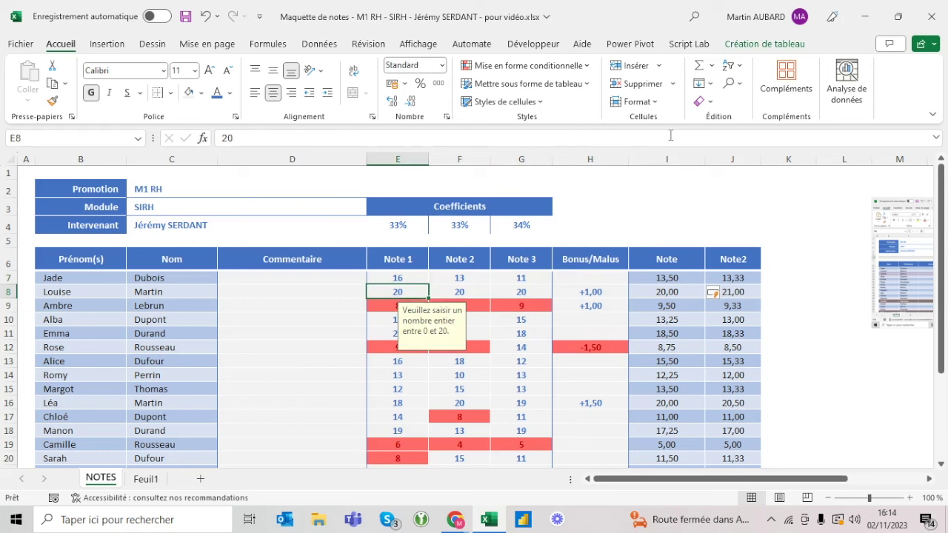
{"action": "key", "text": "Right"}
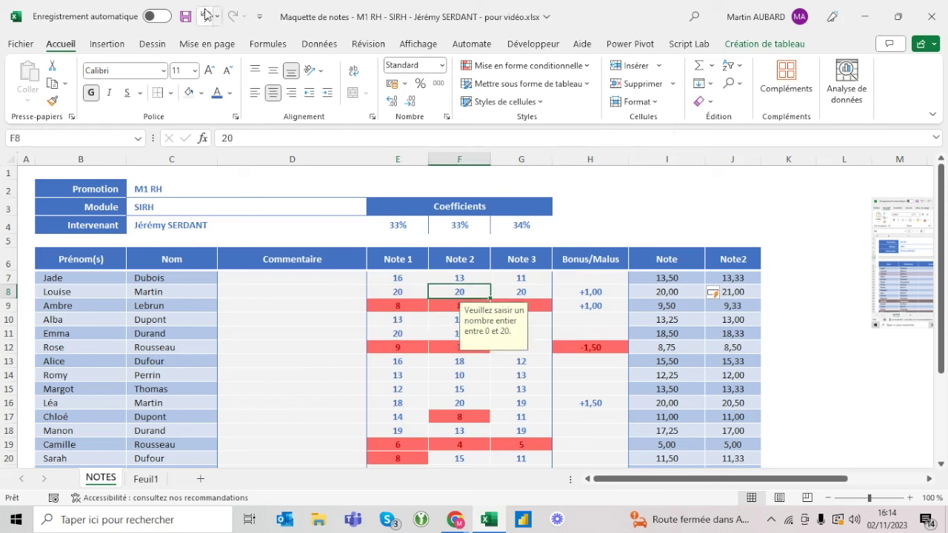
{"action": "left_click", "coordinate": [596, 288]}
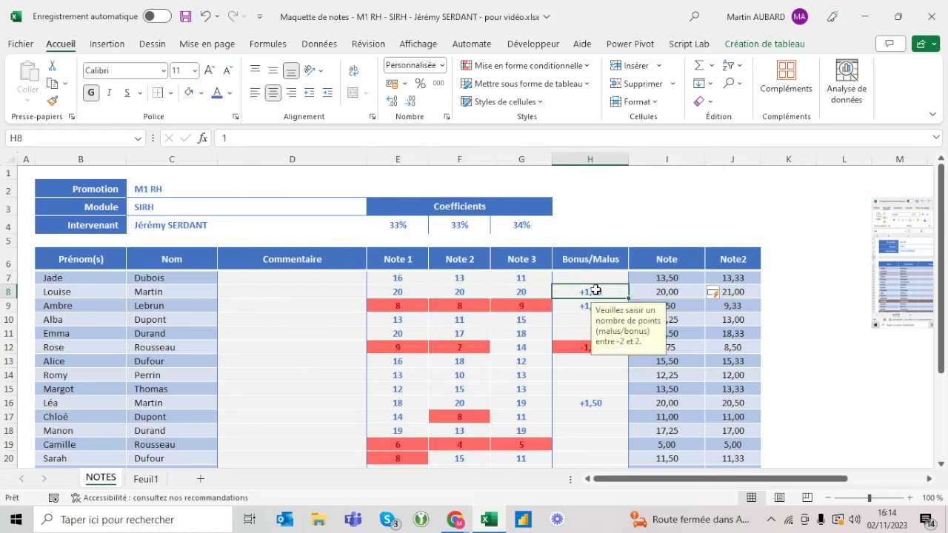
{"action": "left_click", "coordinate": [673, 291]}
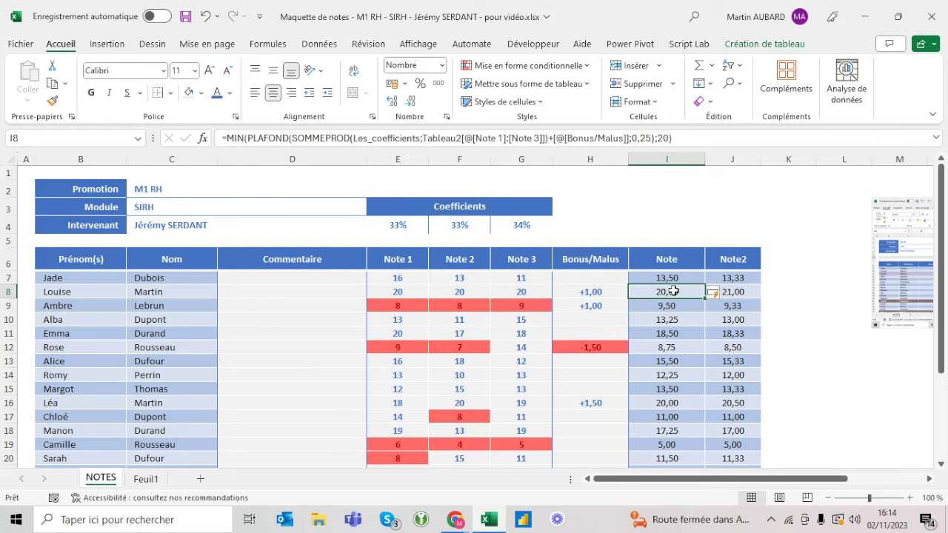
{"action": "left_click", "coordinate": [729, 155]}
{"action": "key", "text": "Delete"}
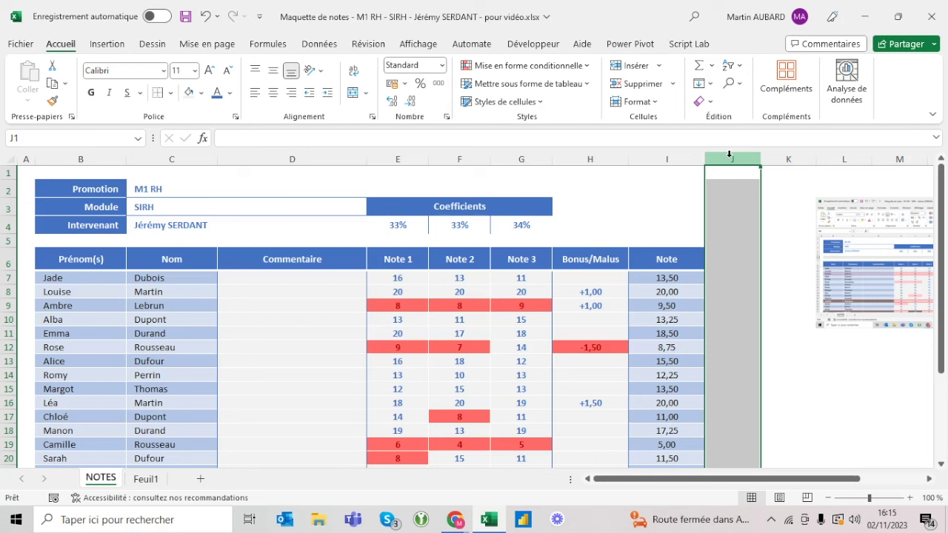
{"action": "left_click", "coordinate": [676, 280]}
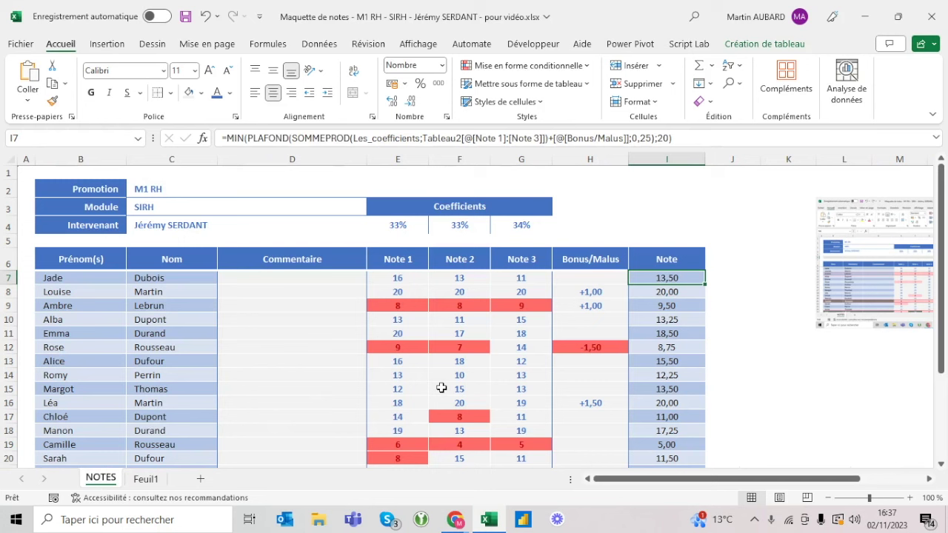
{"action": "left_click", "coordinate": [718, 263]}
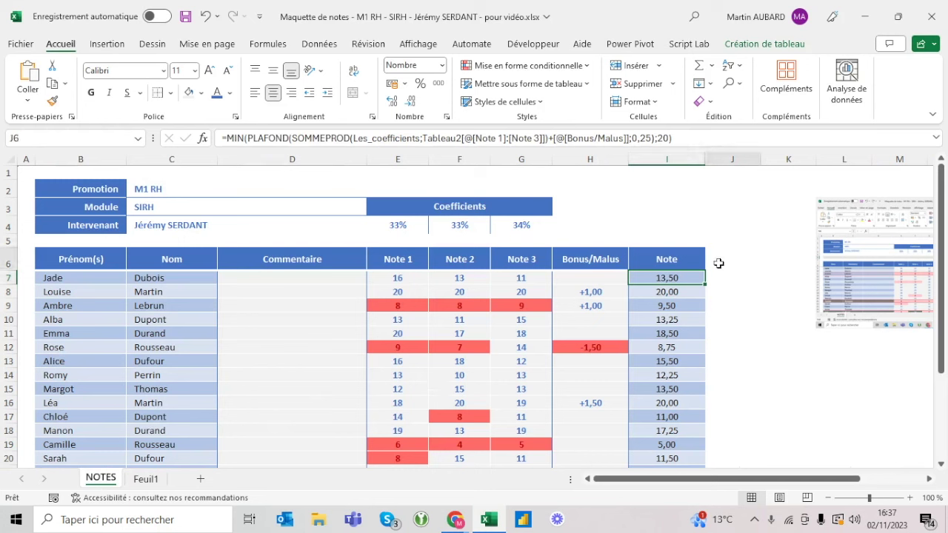
{"action": "left_click", "coordinate": [146, 480]}
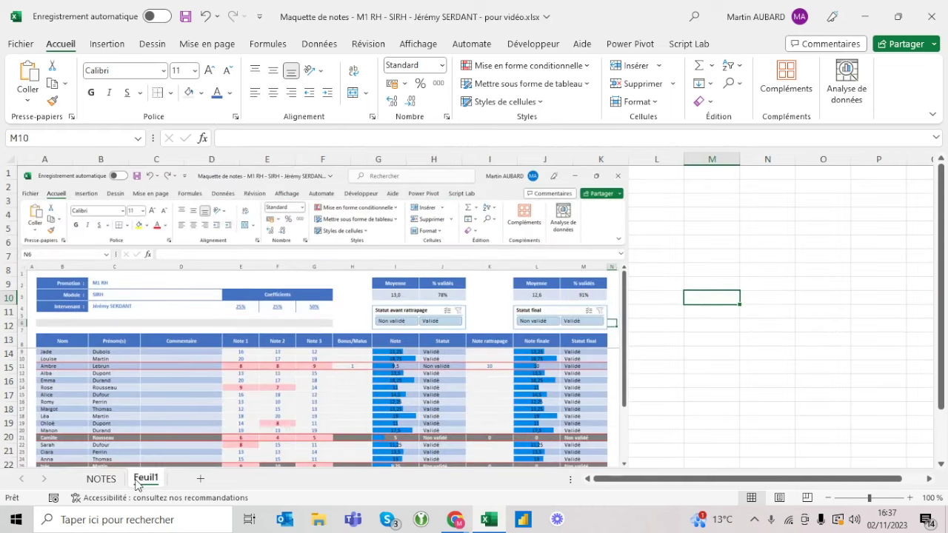
{"action": "left_click", "coordinate": [92, 482]}
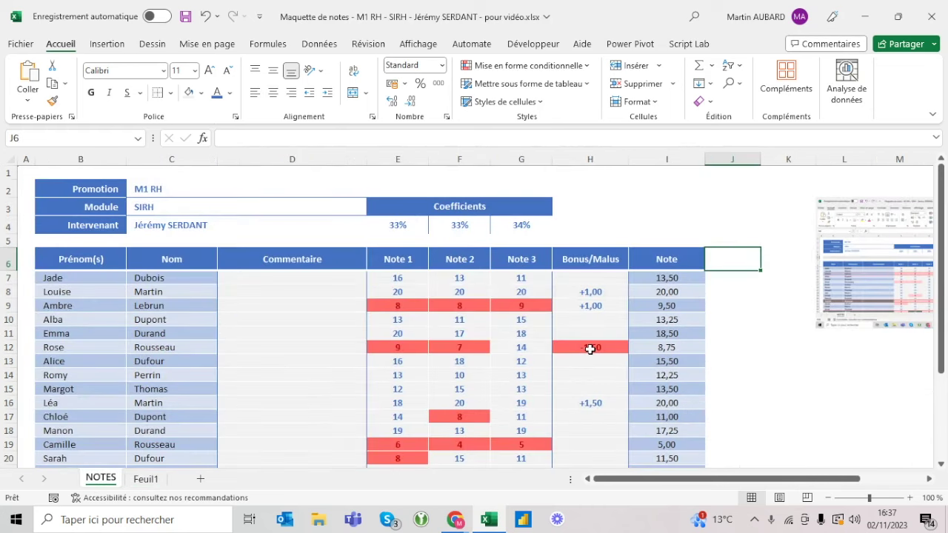
- Add a Statut header in J6 and give the Statut column No Fill
{"action": "type", "text": "Statut"}
{"action": "key", "text": "Return"}
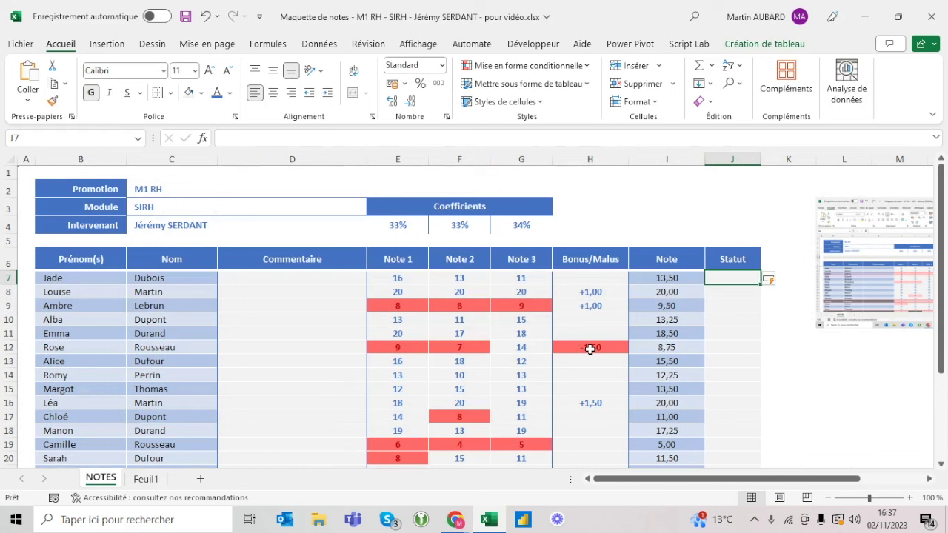
{"action": "key", "text": "ctrl+space"}
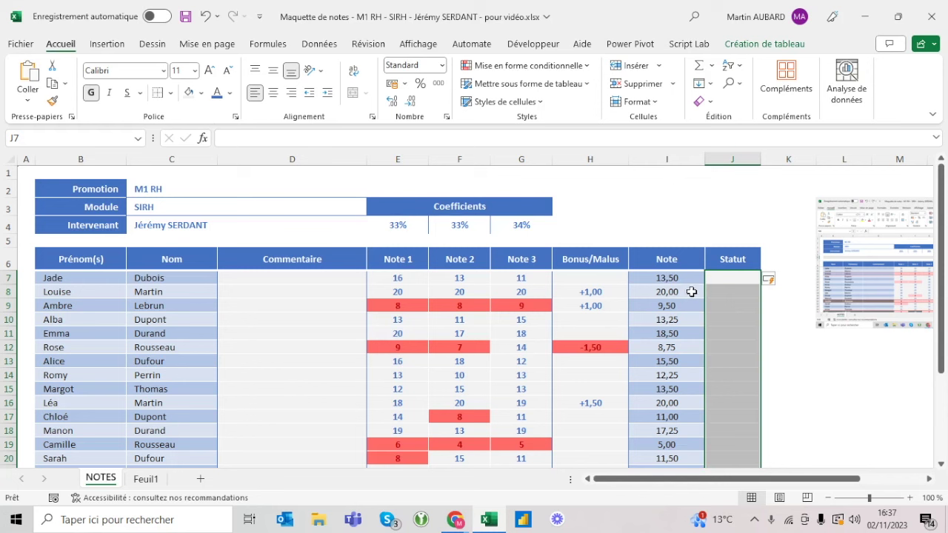
{"action": "left_click", "coordinate": [201, 94]}
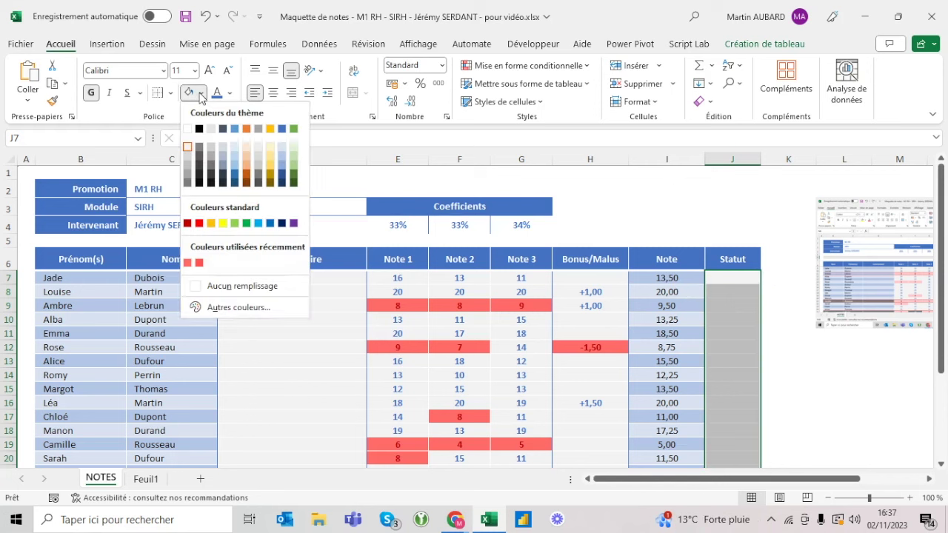
{"action": "left_click", "coordinate": [231, 286]}
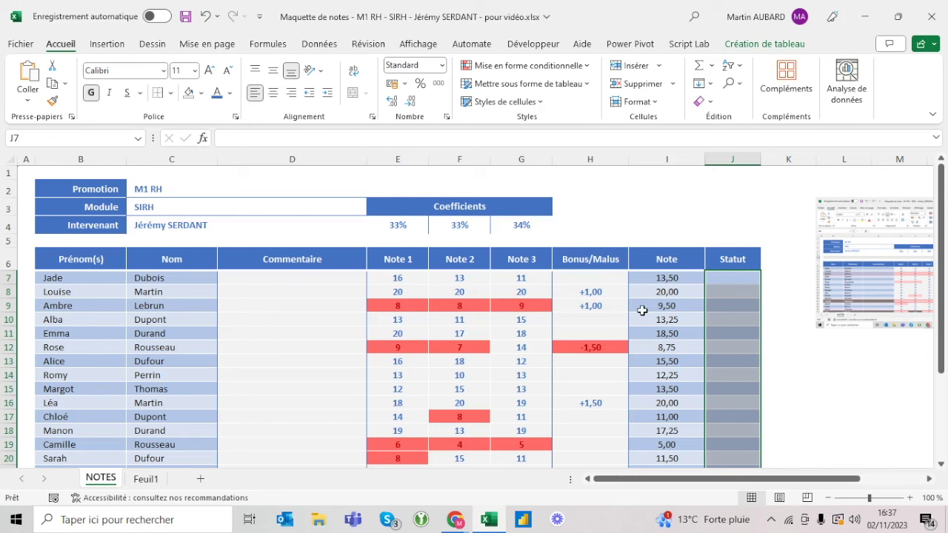
- Copy I3 to J3:K3 with Keep Source Column Widths so Statut matches Note's width
{"action": "left_click", "coordinate": [723, 276]}
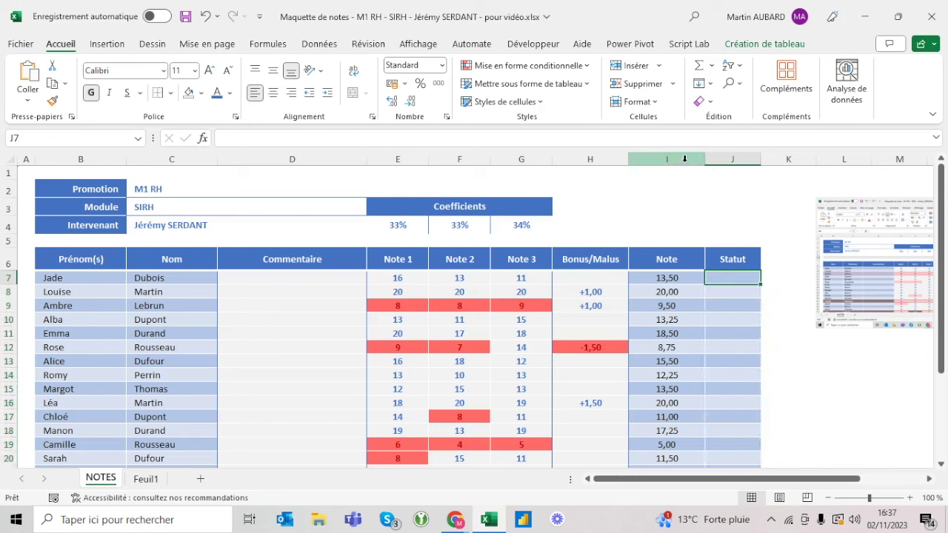
{"action": "left_click", "coordinate": [666, 204]}
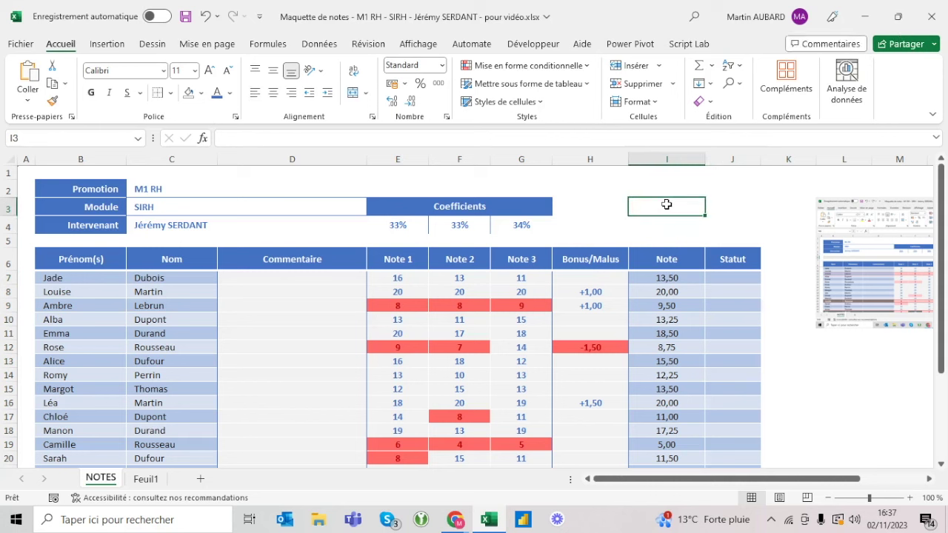
{"action": "key", "text": "ctrl+c"}
{"action": "key", "text": "Right"}
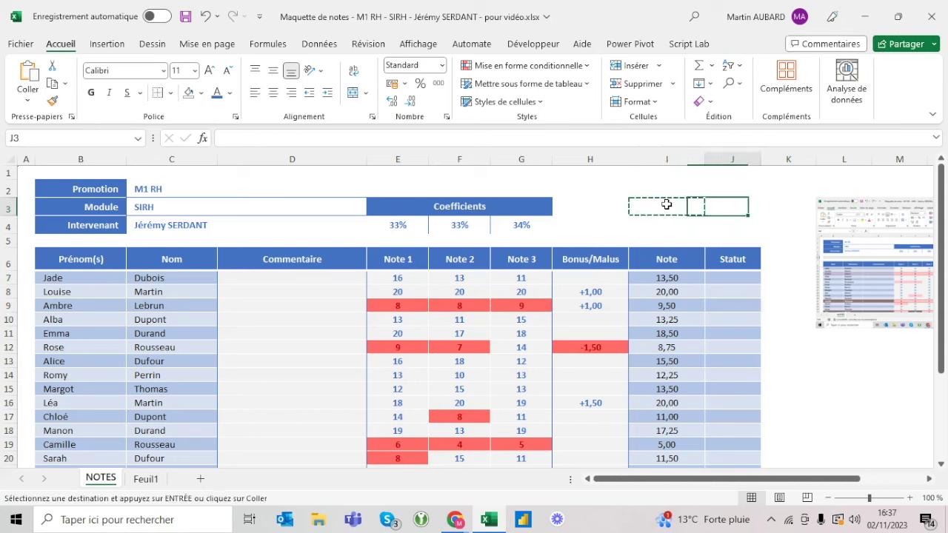
{"action": "key", "text": "shift+Right"}
{"action": "key", "text": "shift+Right"}
{"action": "key", "text": "shift+Right"}
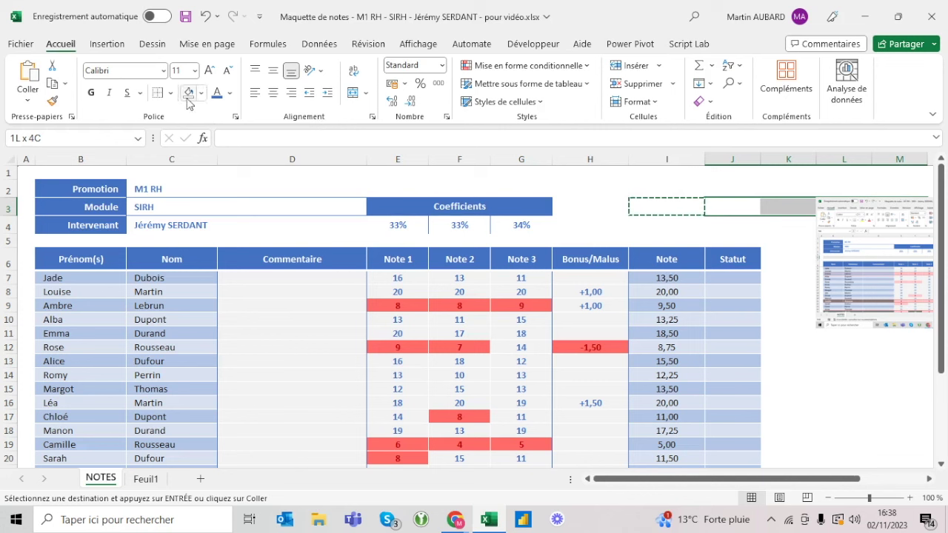
{"action": "left_click", "coordinate": [32, 98]}
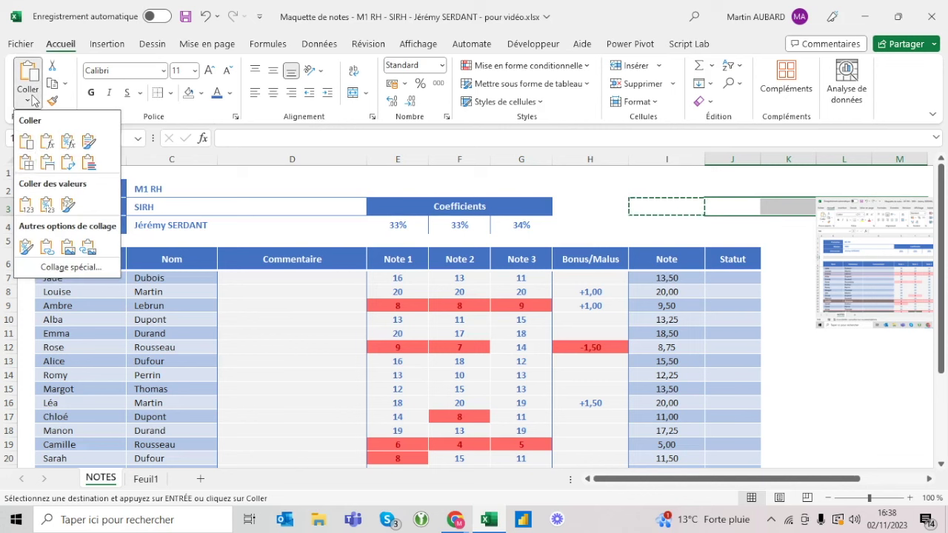
{"action": "left_click", "coordinate": [47, 163]}
{"action": "key", "text": "Escape"}
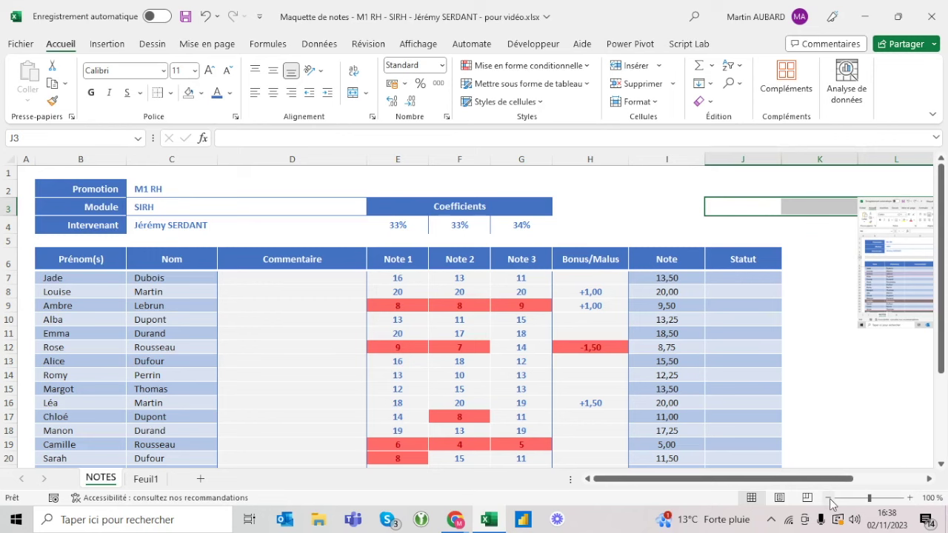
- Check the reference screenshot on Feuil1, then return to the NOTES sheet
{"action": "left_click", "coordinate": [143, 479]}
{"action": "left_click", "coordinate": [355, 365]}
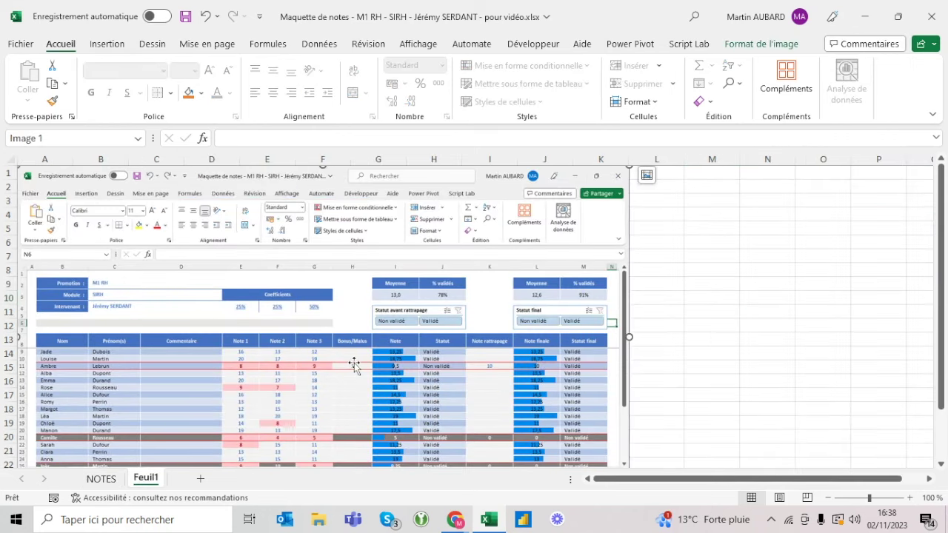
{"action": "scroll", "coordinate": [354, 364], "scroll_direction": "down", "scroll_amount": 4}
{"action": "scroll", "coordinate": [354, 363], "scroll_direction": "up", "scroll_amount": 4}
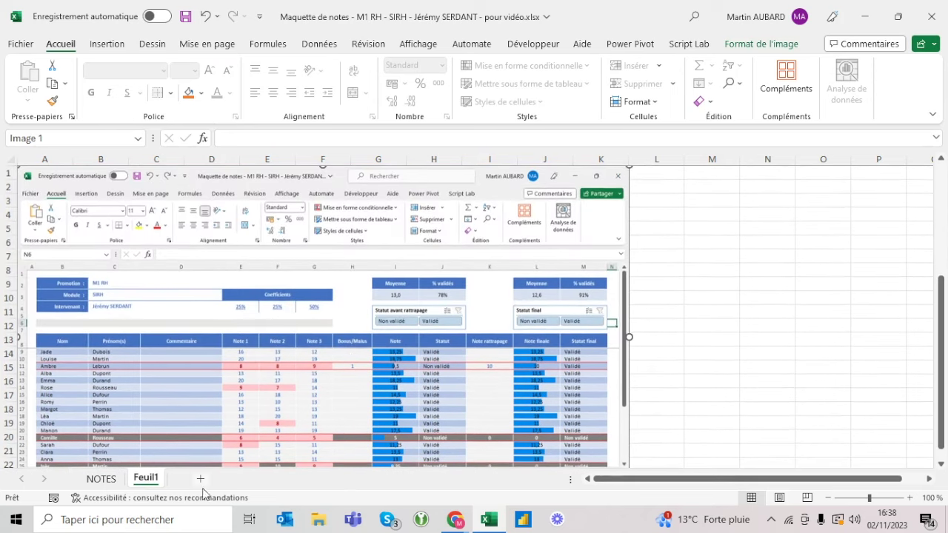
{"action": "left_click", "coordinate": [114, 481]}
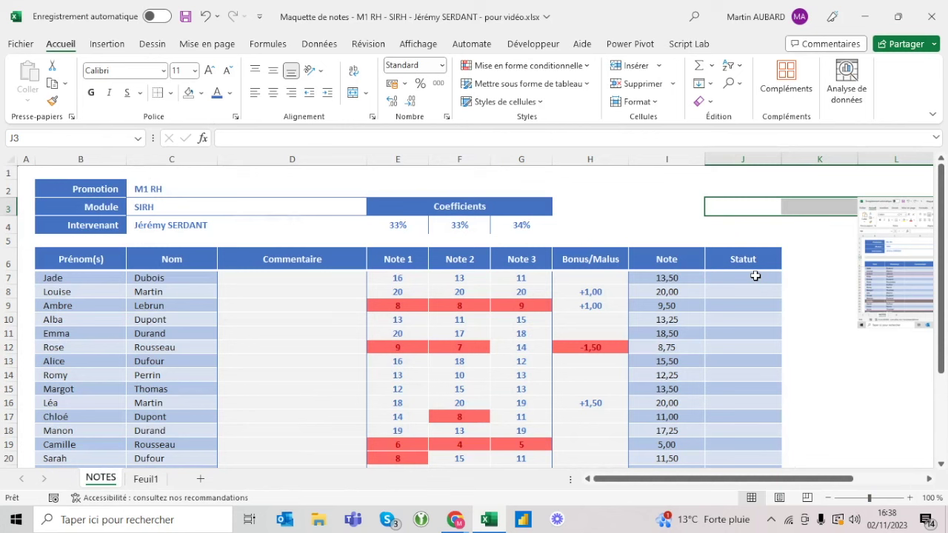
{"action": "left_click", "coordinate": [728, 275]}
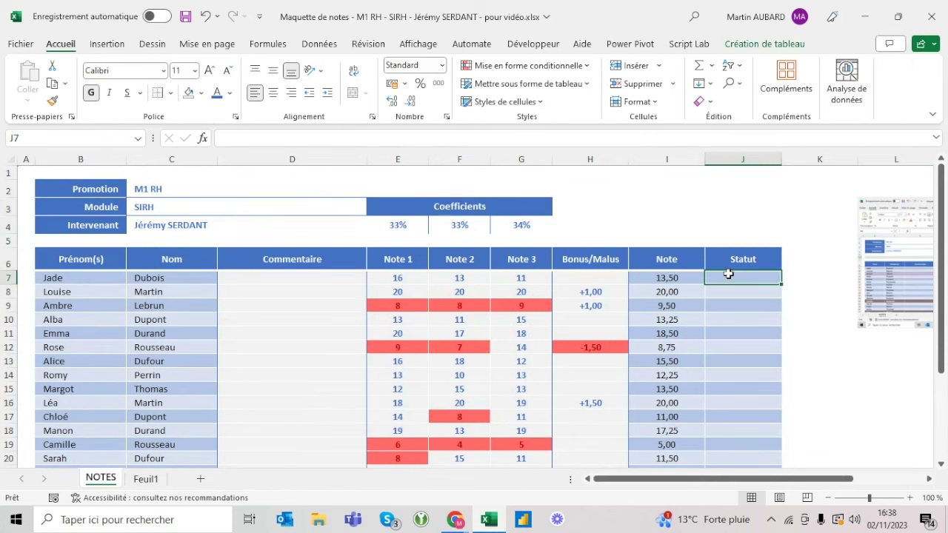
{"action": "type", "text": "=si("}
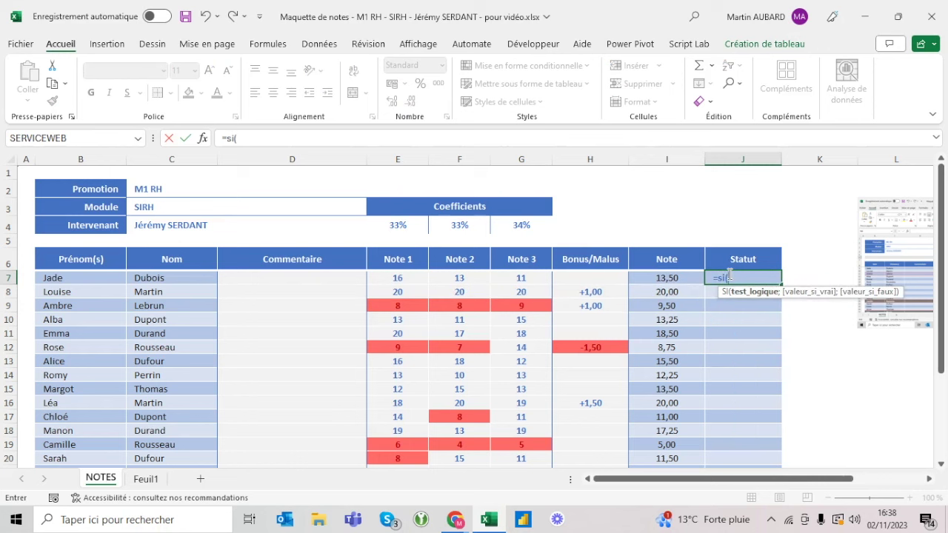
{"action": "left_click", "coordinate": [643, 277]}
{"action": "type", "text": ">"}
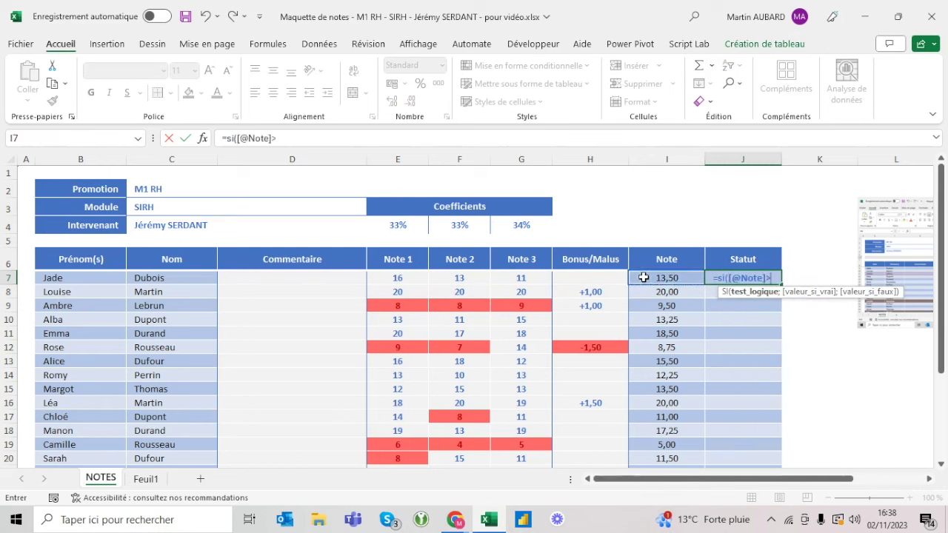
{"action": "type", "text": "=10"}
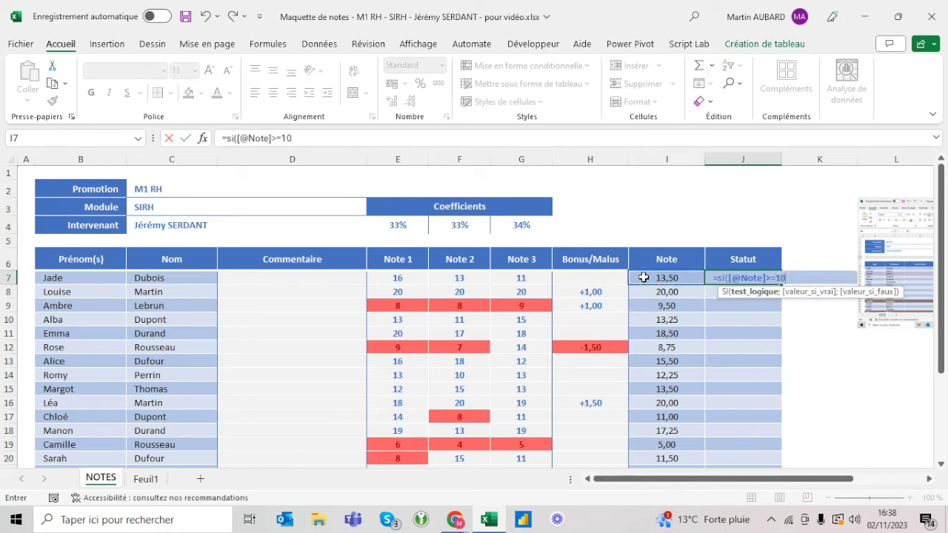
{"action": "type", "text": ";\""}
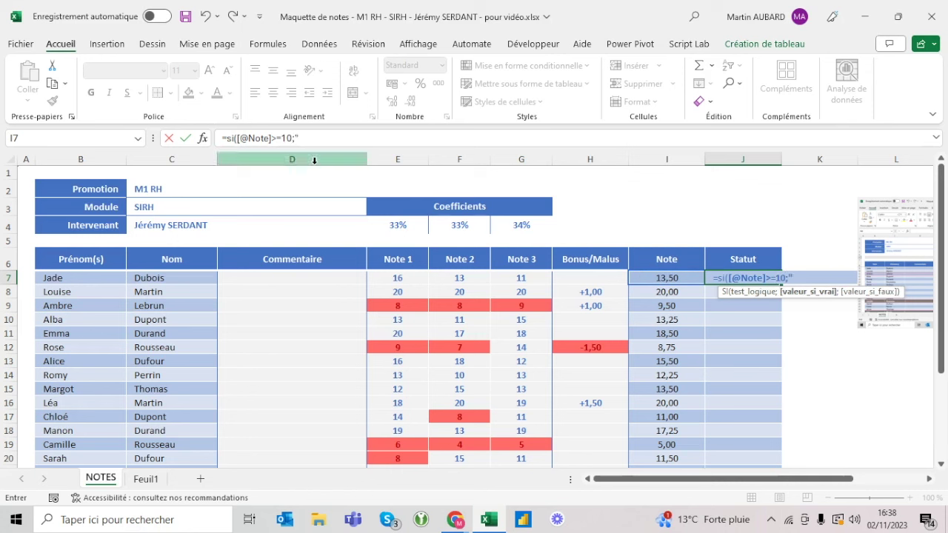
{"action": "left_click", "coordinate": [341, 139]}
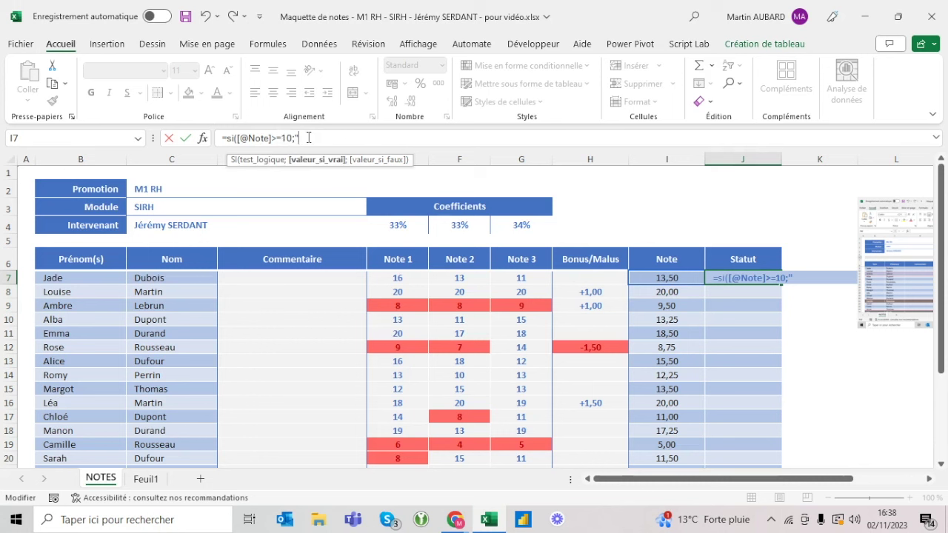
{"action": "type", "text": "Validé\""}
{"action": "type", "text": ";\""}
{"action": "type", "text": "Rattratap"}
{"action": "type", "text": "page"}
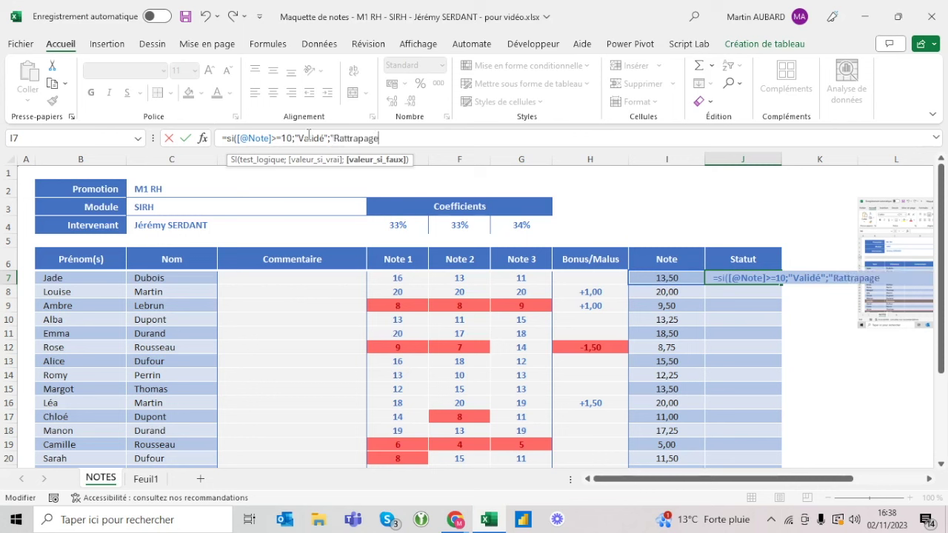
{"action": "type", "text": "\")"}
{"action": "key", "text": "Return"}
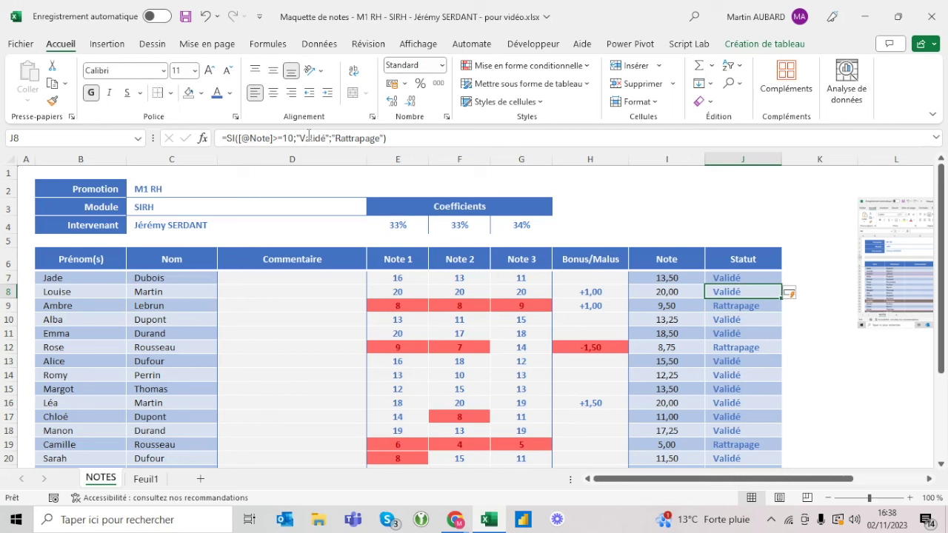
- Make the Statut values non-bold with black font colour
{"action": "left_click", "coordinate": [756, 249]}
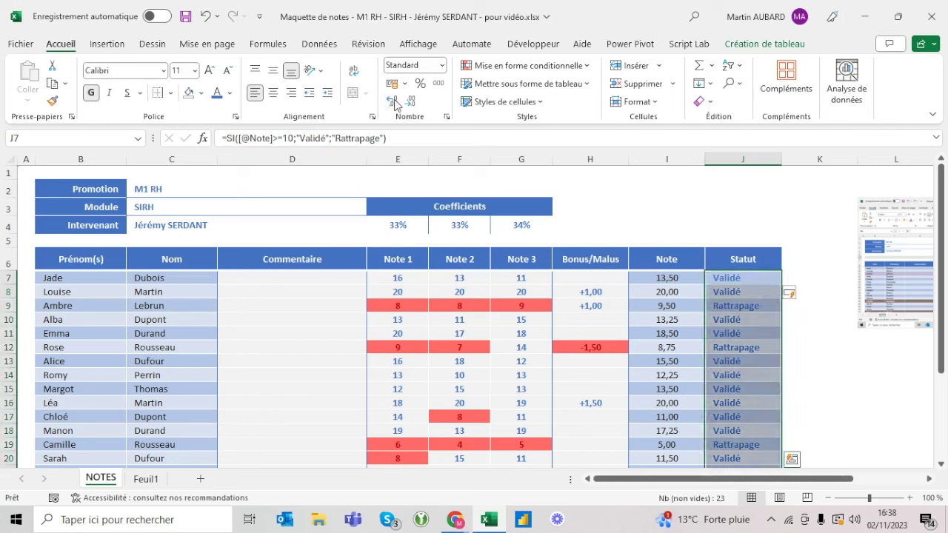
{"action": "left_click", "coordinate": [91, 92]}
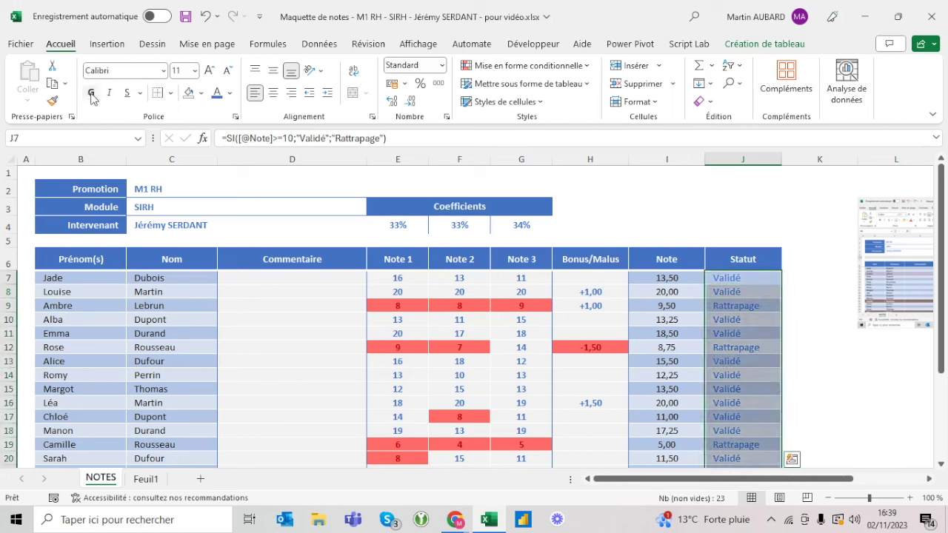
{"action": "left_click", "coordinate": [229, 93]}
{"action": "left_click", "coordinate": [229, 198]}
{"action": "key", "text": "Up"}
{"action": "key", "text": "Down"}
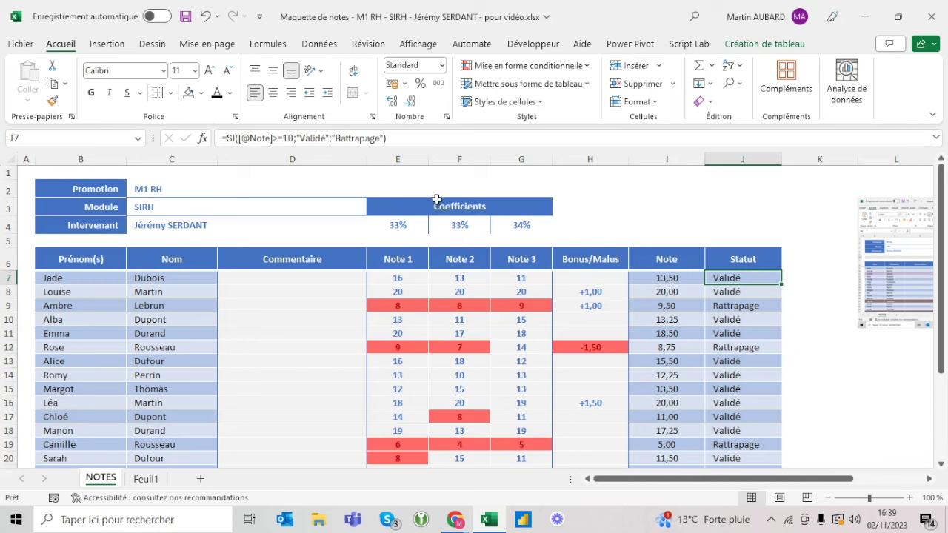
{"action": "left_click", "coordinate": [407, 222]}
- Enter 25% in each of the three coefficient cells E4, F4 and G4
{"action": "type", "text": "25"}
{"action": "key", "text": "Tab"}
{"action": "type", "text": "25"}
{"action": "key", "text": "Tab"}
{"action": "type", "text": "25"}
{"action": "key", "text": "Return"}
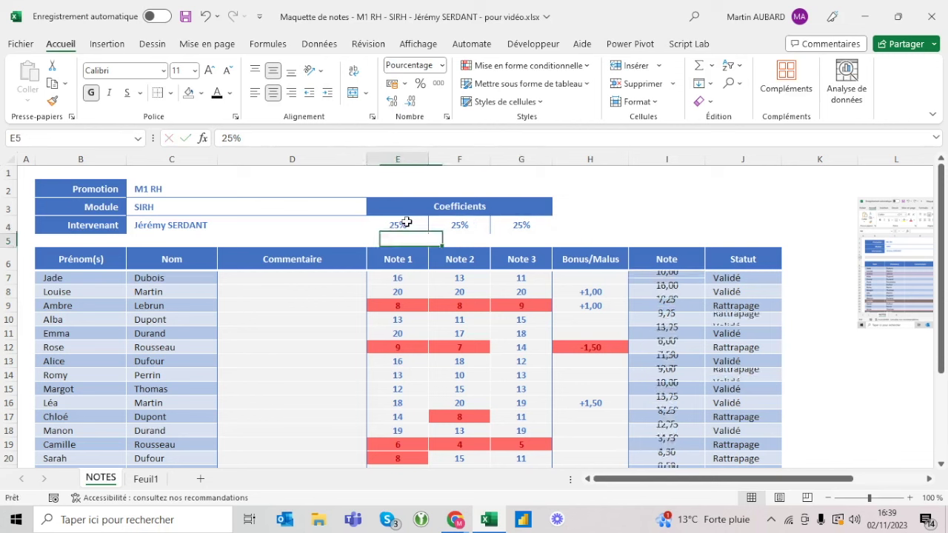
- Check the first coefficient, the first student's three grades and the recalculated Note formula
{"action": "left_click", "coordinate": [407, 222]}
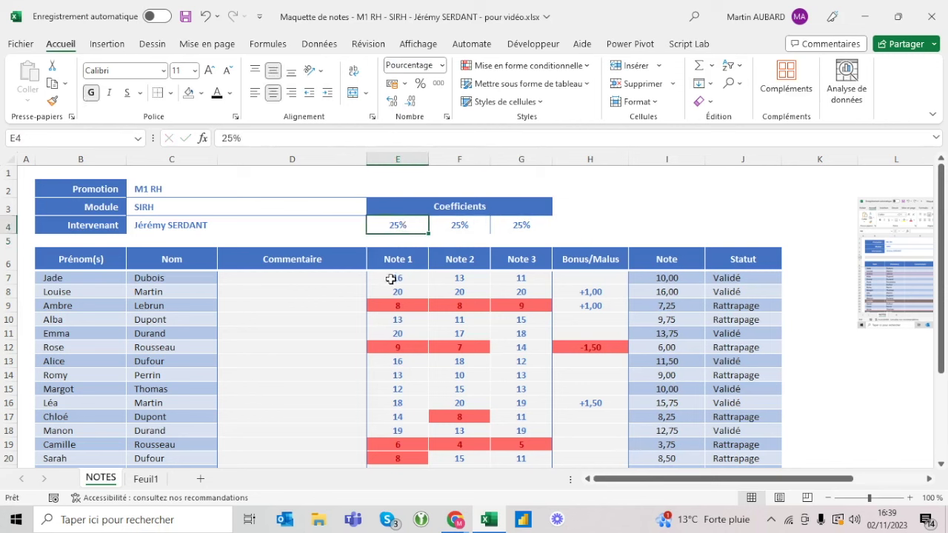
{"action": "left_click", "coordinate": [390, 278]}
{"action": "left_click", "coordinate": [462, 279]}
{"action": "left_click", "coordinate": [524, 276]}
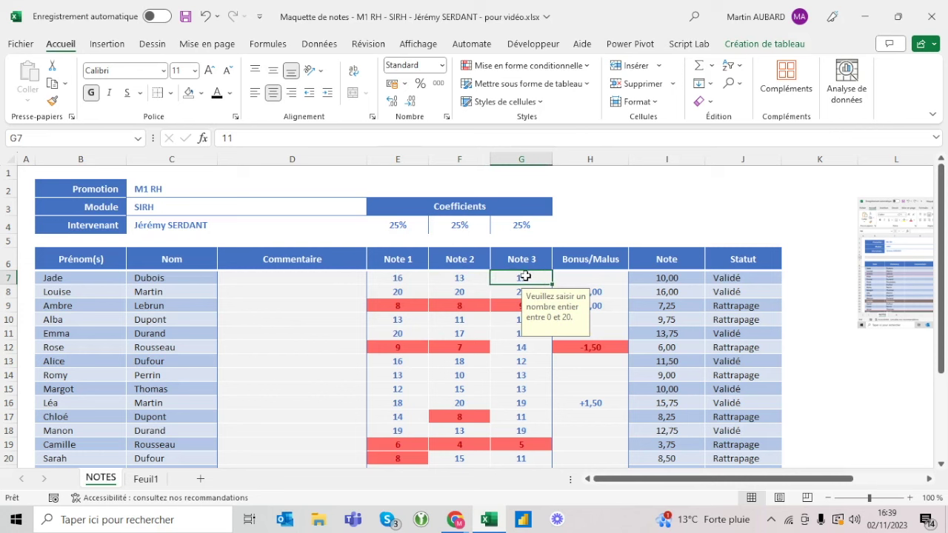
{"action": "left_click", "coordinate": [687, 279]}
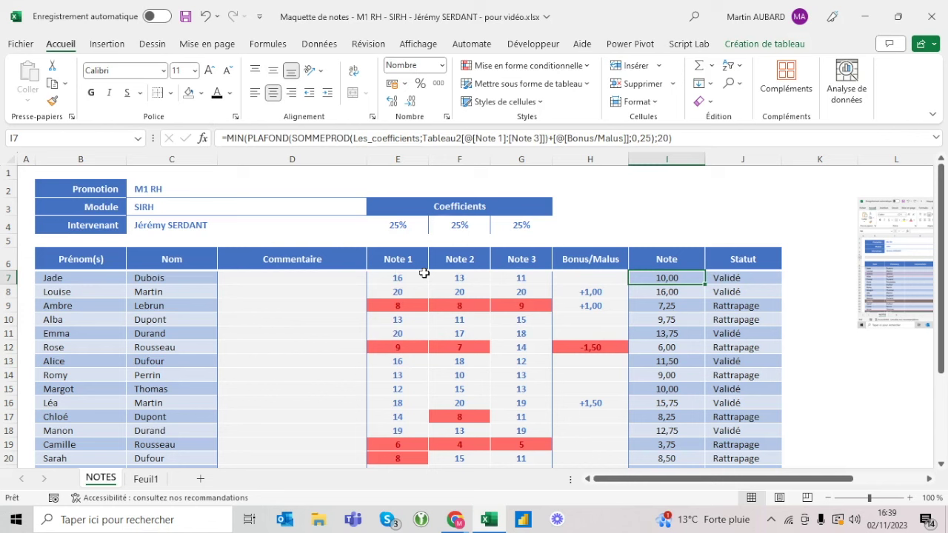
{"action": "left_click", "coordinate": [669, 215]}
{"action": "type", "text": "="}
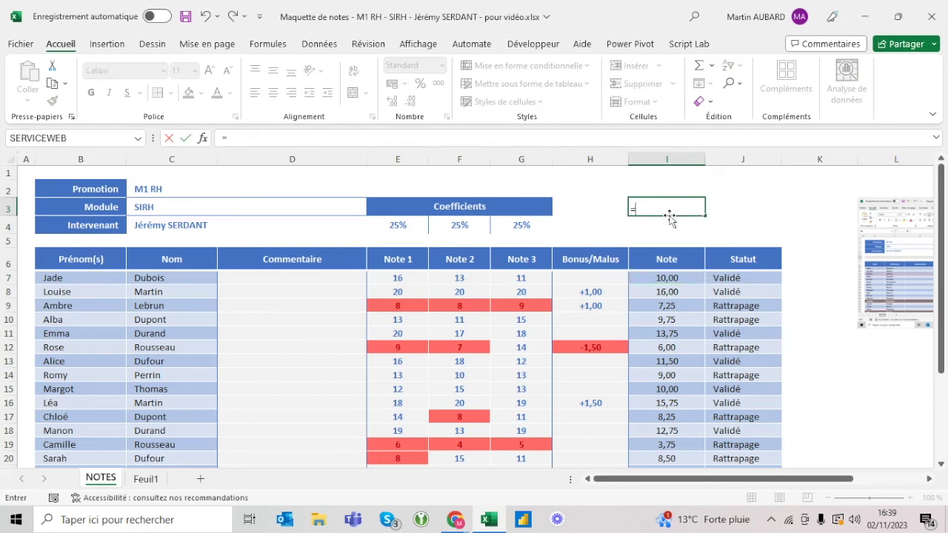
{"action": "type", "text": "moyenne("}
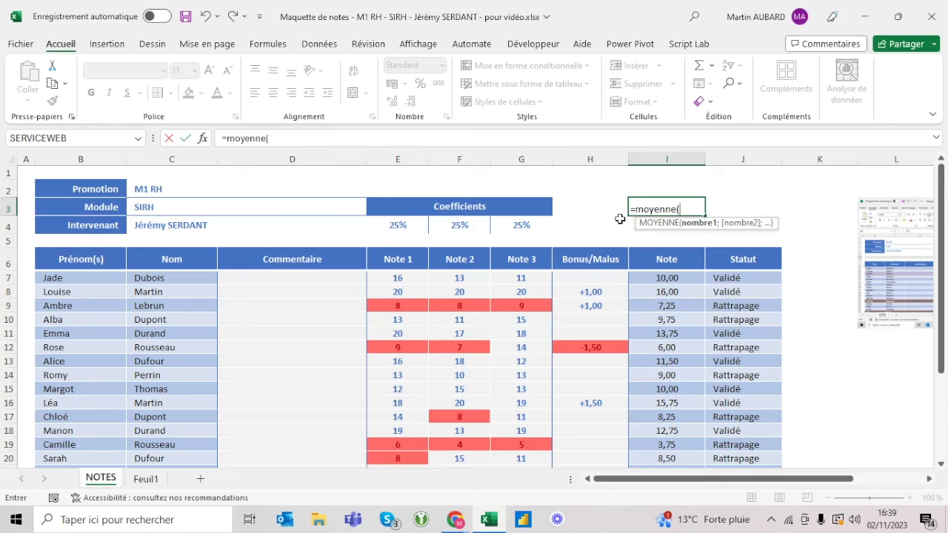
{"action": "left_click_drag", "start_coordinate": [416, 277], "coordinate": [514, 276]}
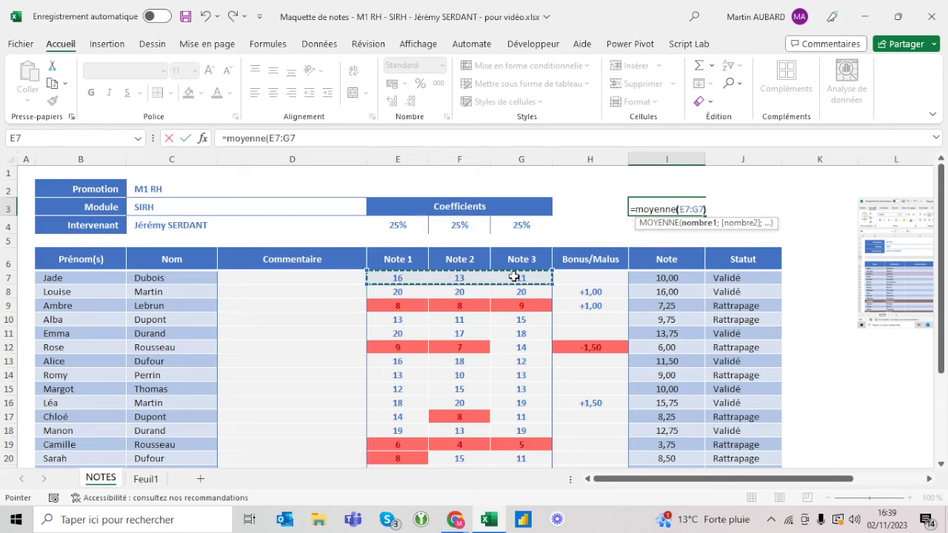
{"action": "key", "text": "ctrl+Return"}
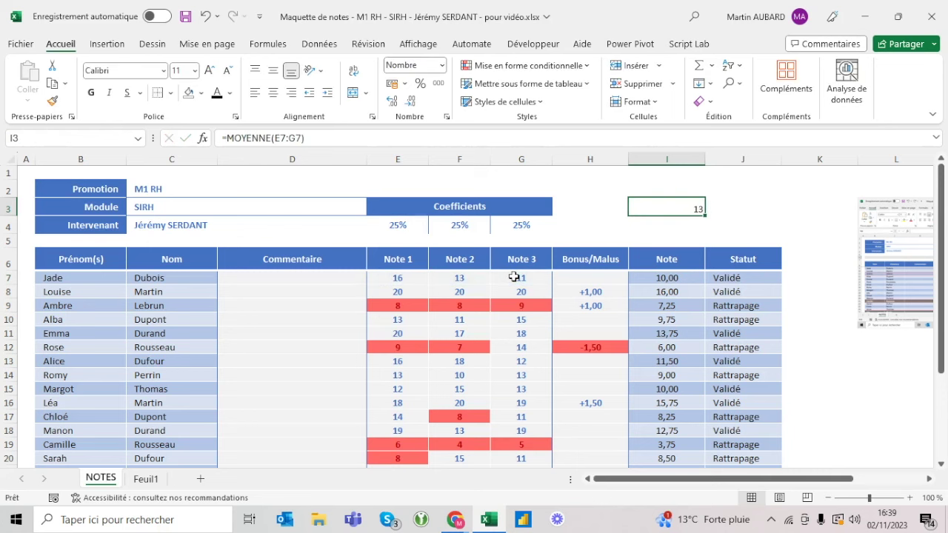
{"action": "left_click", "coordinate": [393, 102]}
{"action": "left_click", "coordinate": [394, 102]}
{"action": "left_click", "coordinate": [205, 17]}
{"action": "left_click", "coordinate": [205, 17]}
{"action": "left_click", "coordinate": [205, 17]}
{"action": "left_click", "coordinate": [205, 16]}
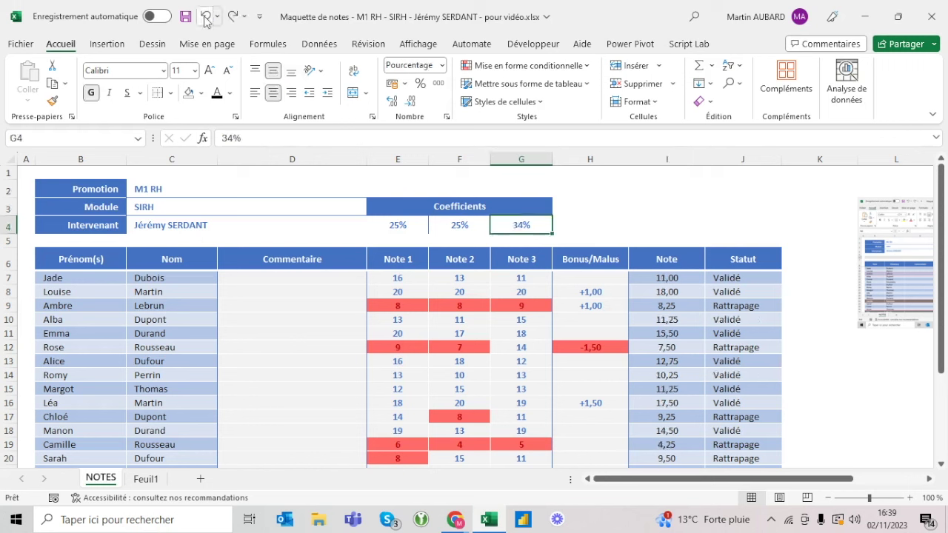
{"action": "left_click", "coordinate": [205, 17]}
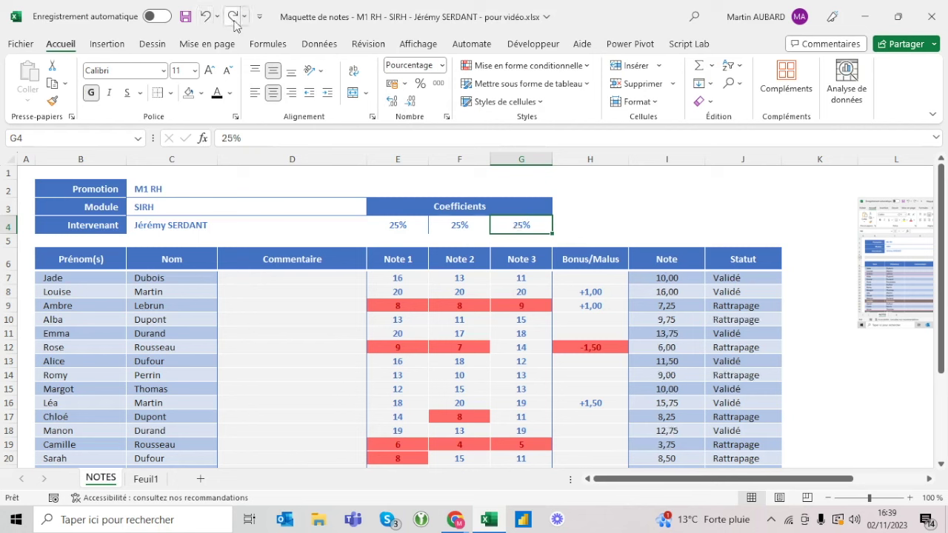
{"action": "left_click_drag", "start_coordinate": [397, 225], "coordinate": [516, 224]}
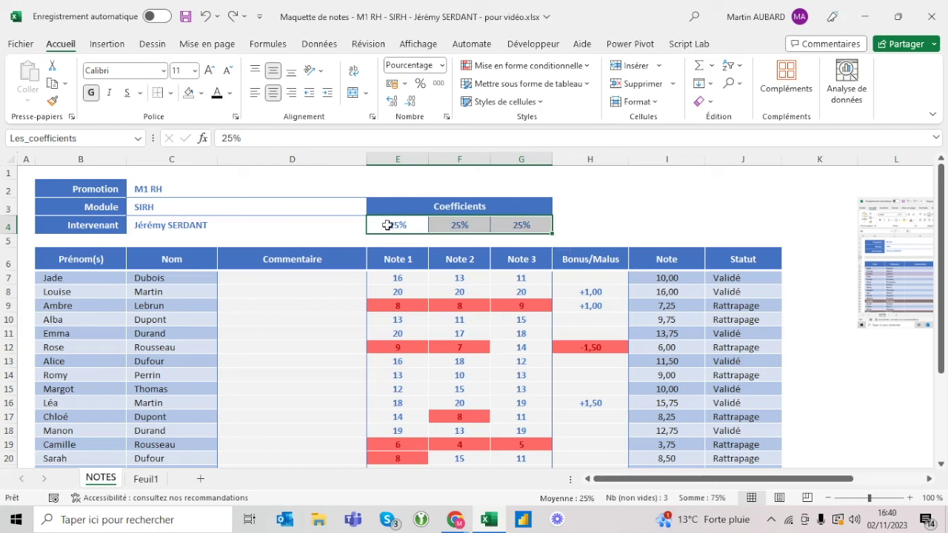
{"action": "left_click", "coordinate": [667, 278]}
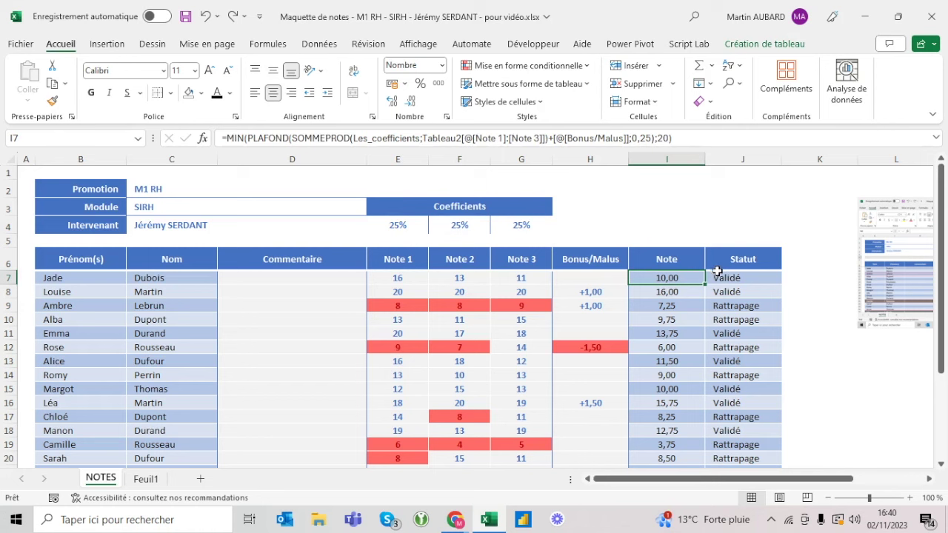
{"action": "left_click", "coordinate": [751, 282]}
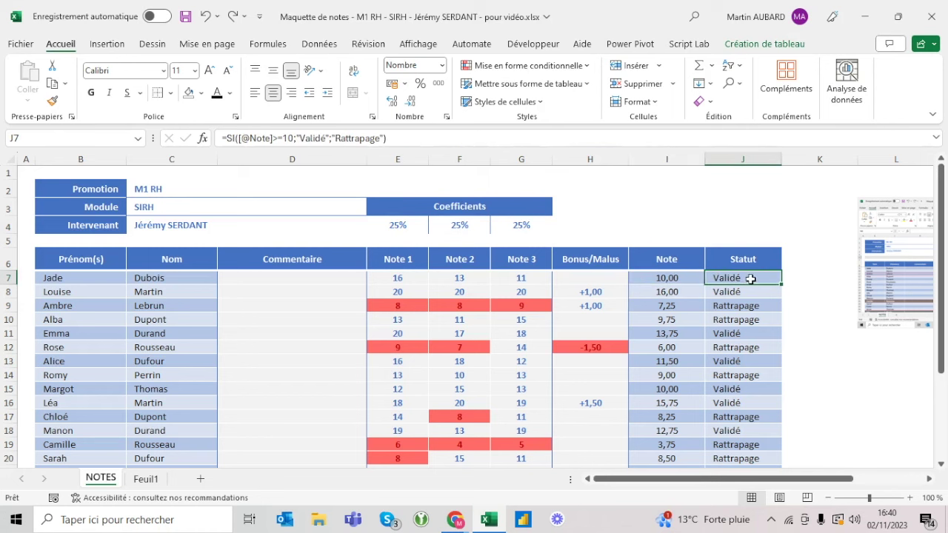
{"action": "left_click", "coordinate": [685, 279]}
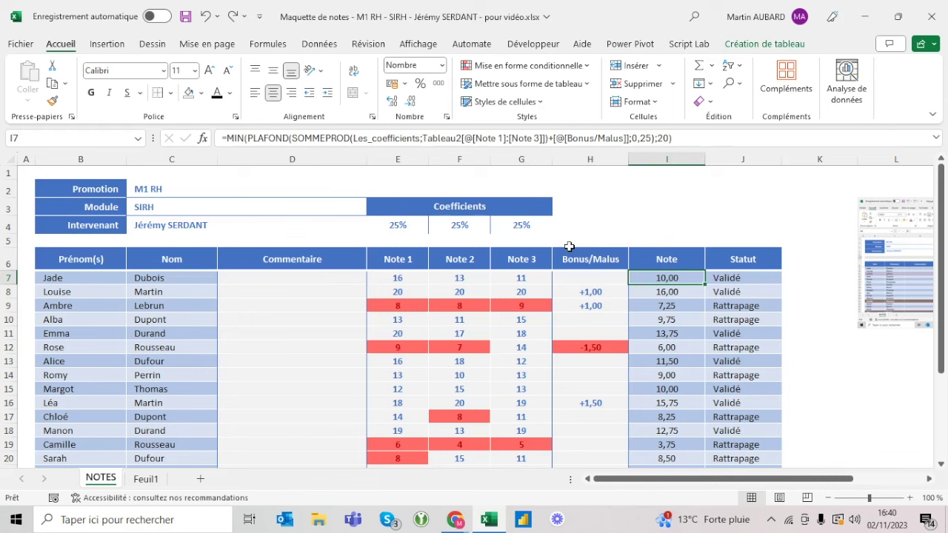
{"action": "left_click", "coordinate": [228, 138]}
{"action": "type", "text": "si("}
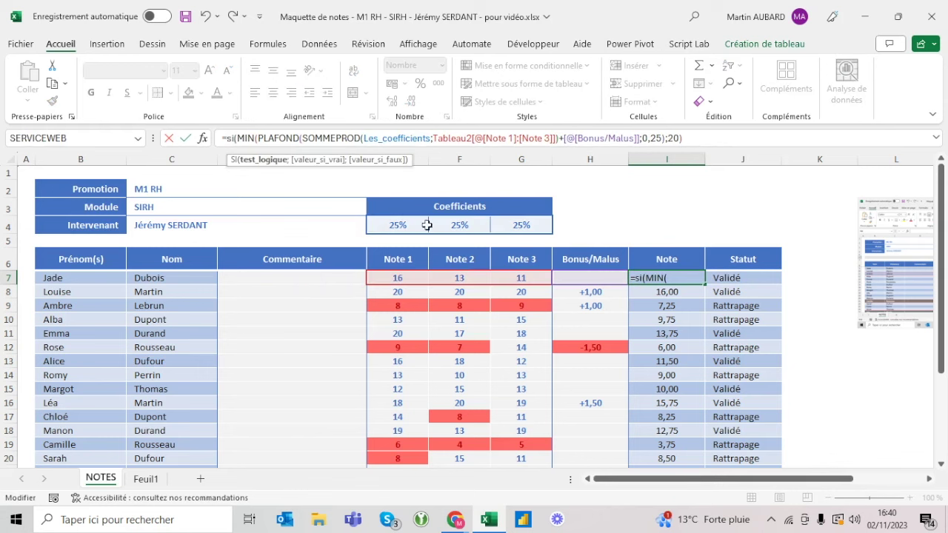
{"action": "type", "text": "so"}
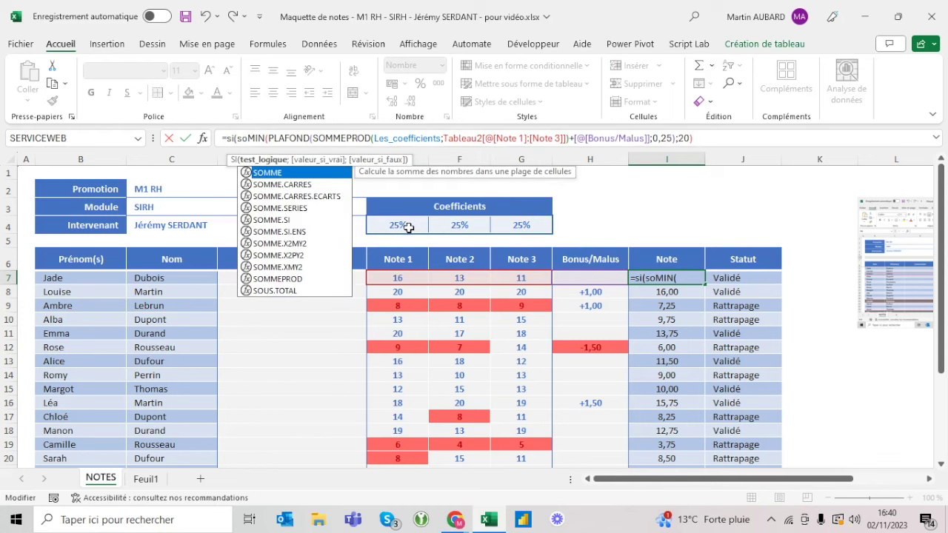
{"action": "key", "text": "Escape"}
{"action": "left_click", "coordinate": [675, 227]}
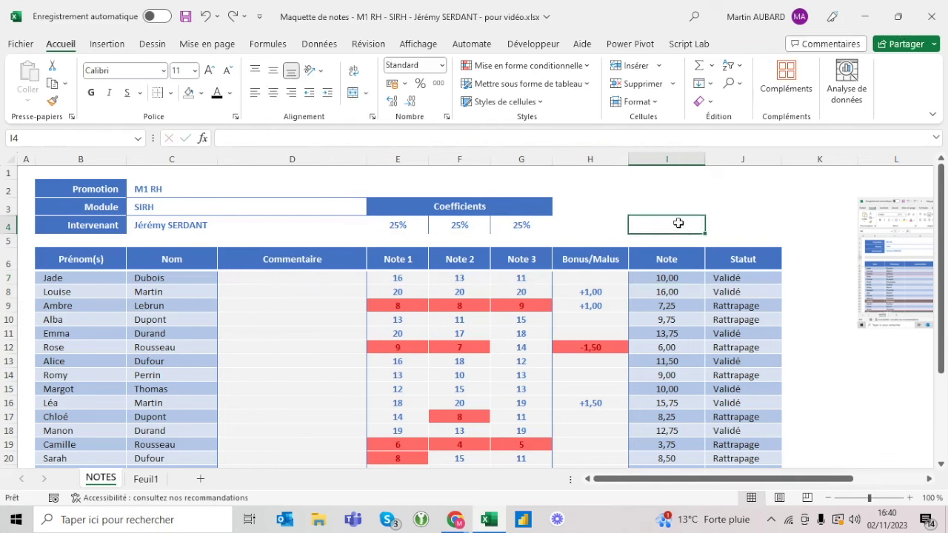
- Enter =SOMME(Les_coefficients) in I4, showing 0,75
{"action": "type", "text": "=somme("}
{"action": "key", "text": "Left"}
{"action": "key", "text": "Left"}
{"action": "key", "text": "Left"}
{"action": "key", "text": "Left"}
{"action": "key", "text": "shift+Right"}
{"action": "key", "text": "shift+Right"}
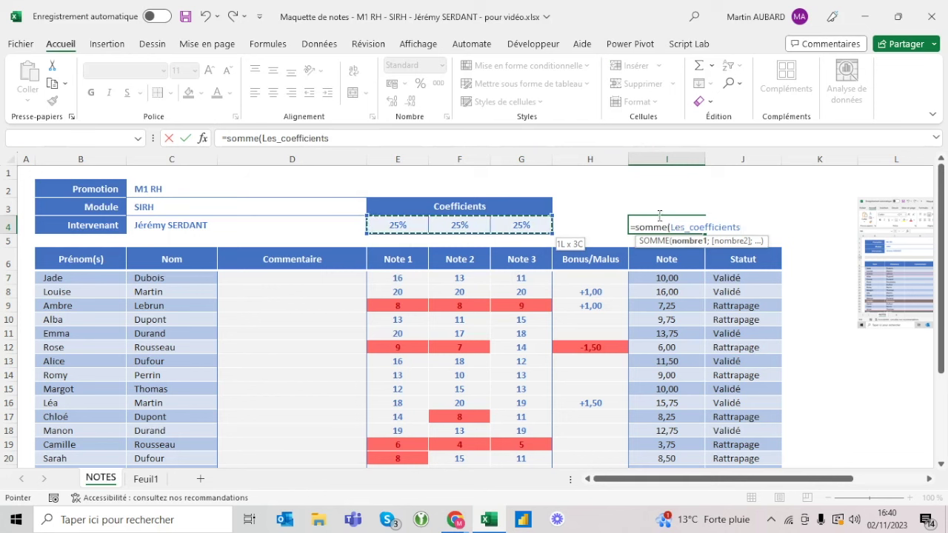
{"action": "left_click", "coordinate": [330, 138]}
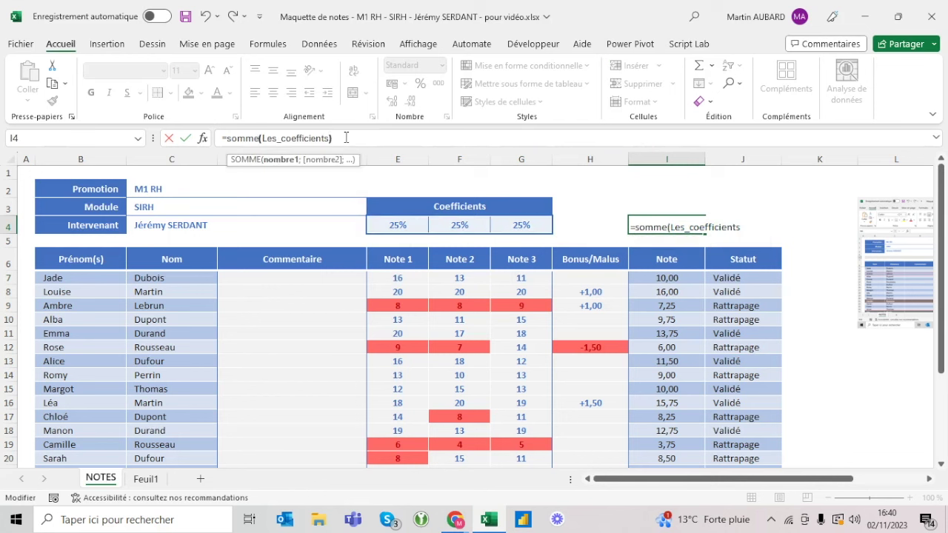
{"action": "key", "text": "ctrl+Return"}
- Select the SOMME(Les_coefficients) text for reuse and begin editing the first student's Note formula
{"action": "left_click_drag", "start_coordinate": [346, 137], "coordinate": [228, 137]}
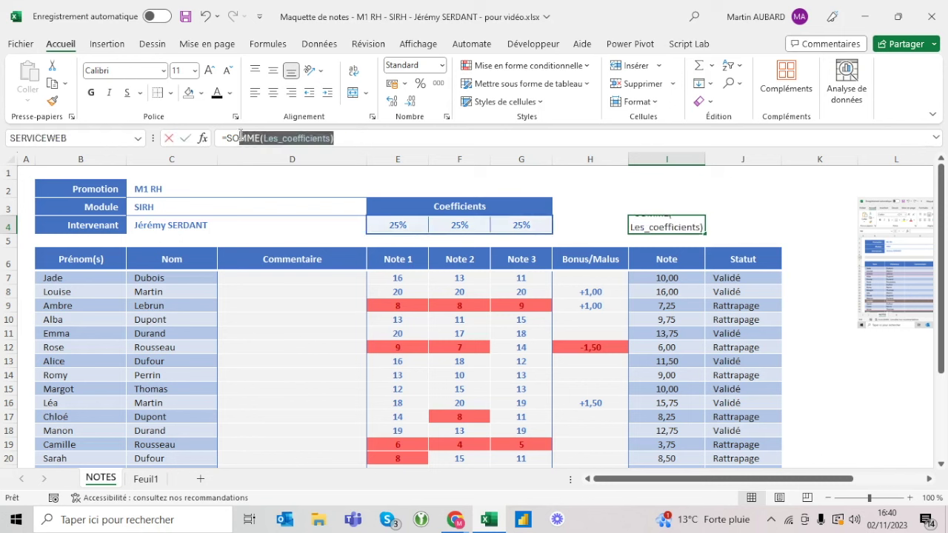
{"action": "key", "text": "Escape"}
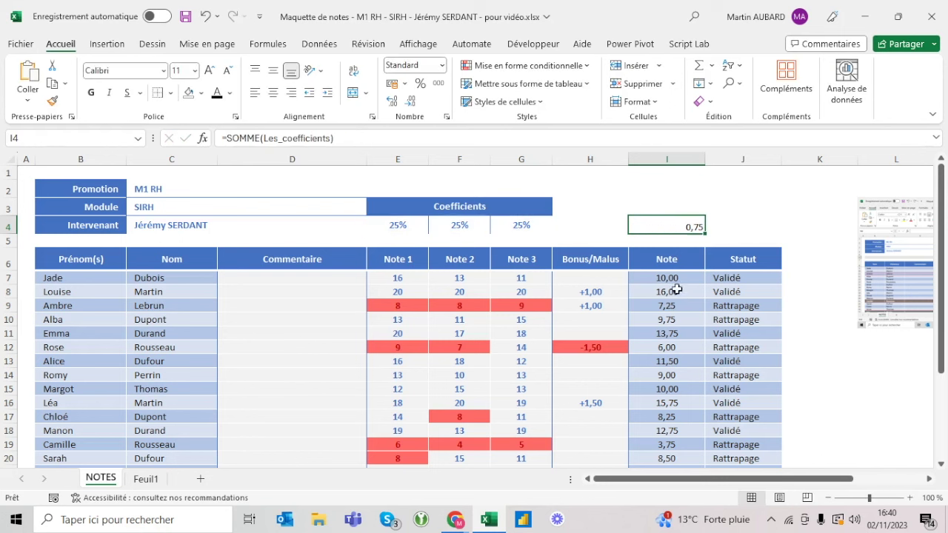
{"action": "left_click", "coordinate": [671, 280]}
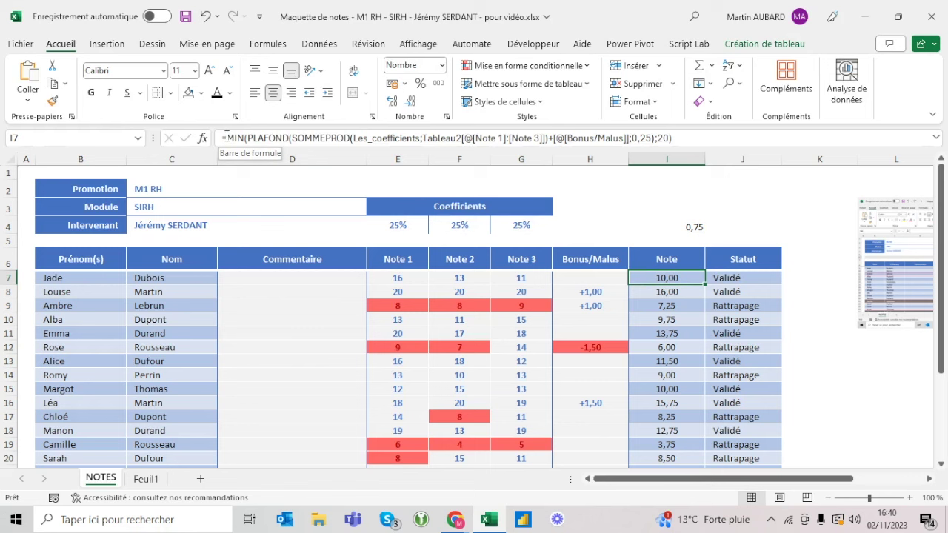
{"action": "left_click", "coordinate": [226, 137]}
- Wrap I7's Note formula in si(SOMME(Les_coefficients)=100%;…;"Coeff. <> 100%") with MIN on its own line
{"action": "type", "text": "si("}
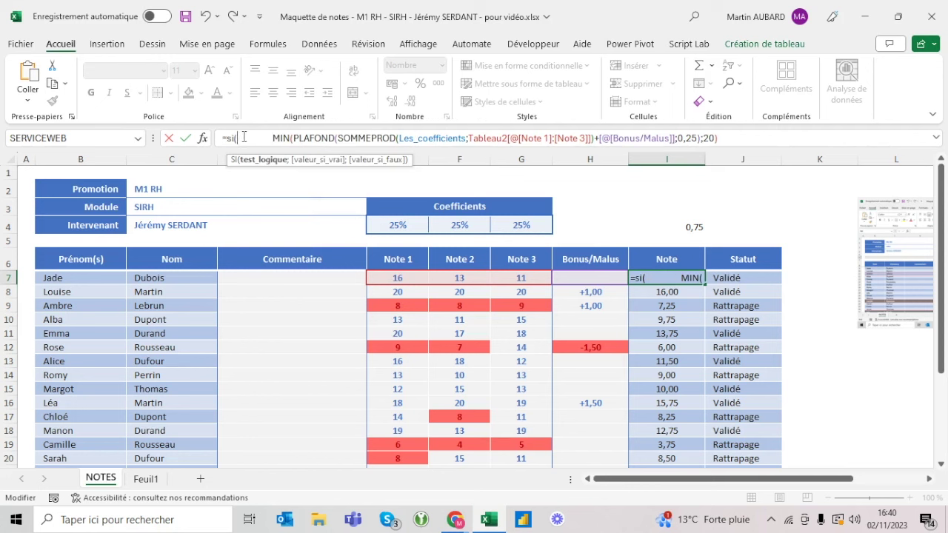
{"action": "type", "text": "            SOMME(Les_coefficients)"}
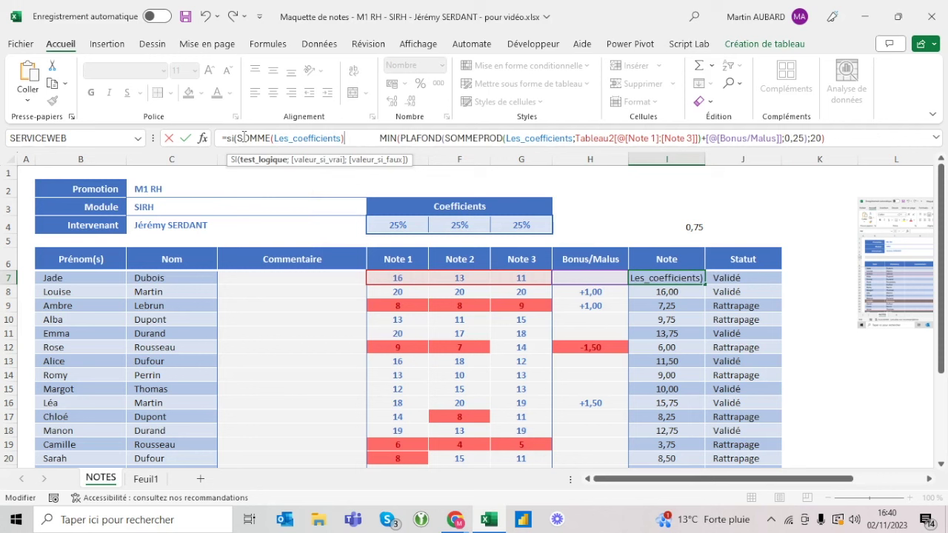
{"action": "type", "text": "=100/"}
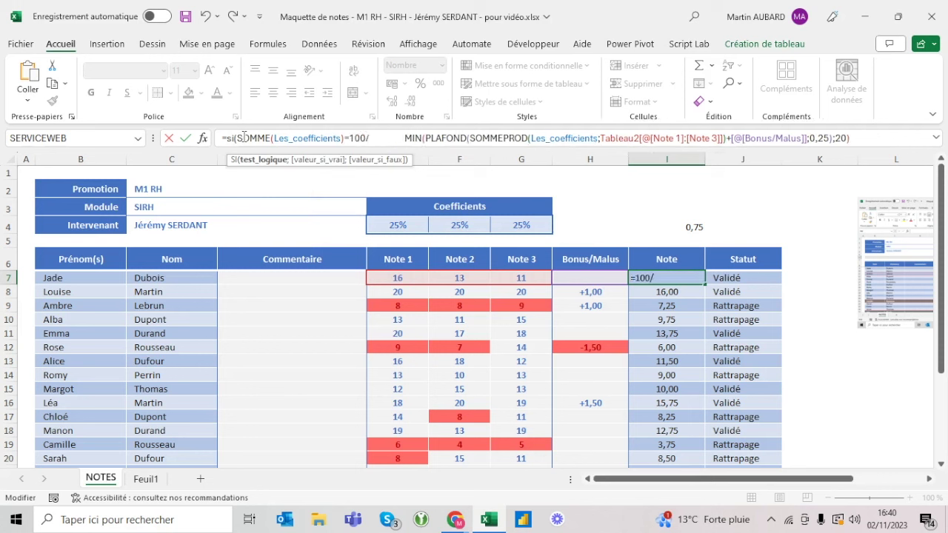
{"action": "type", "text": "%"}
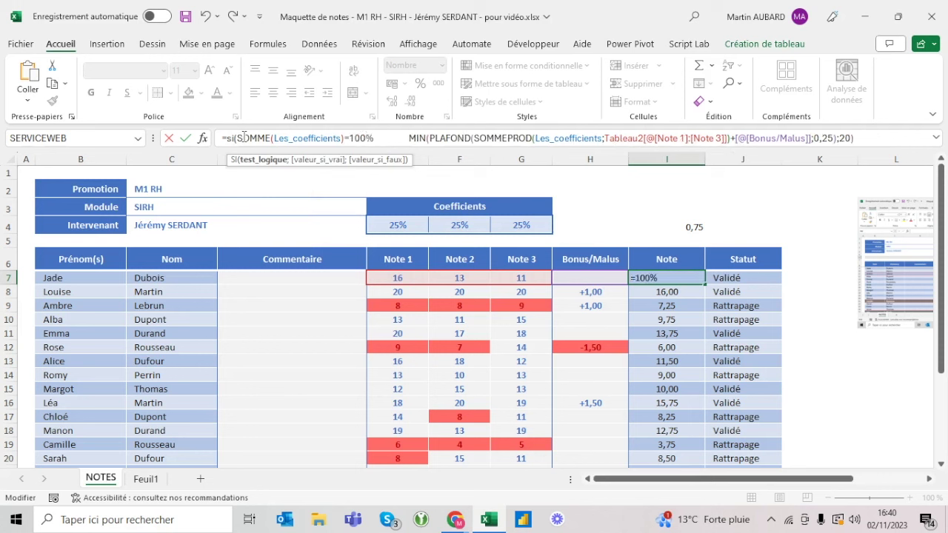
{"action": "type", "text": ";"}
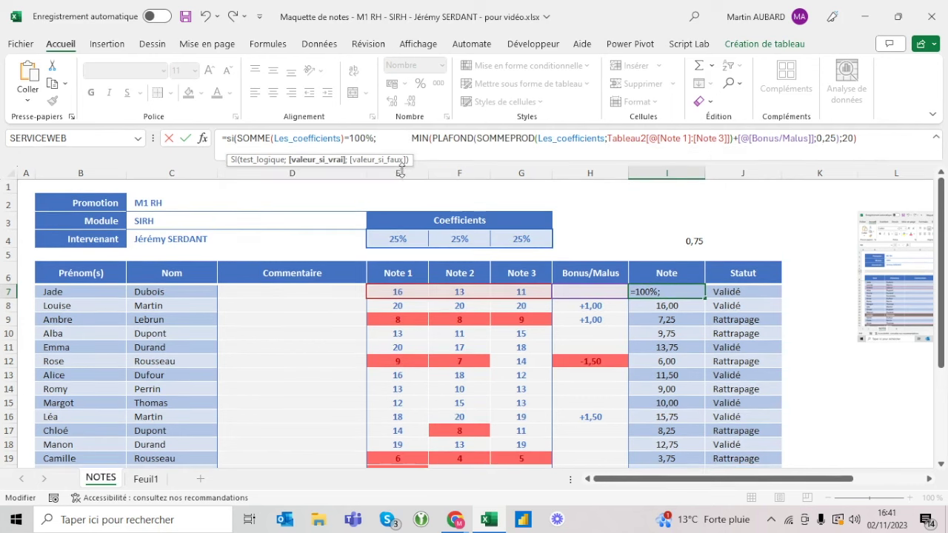
{"action": "left_click_drag", "start_coordinate": [401, 147], "coordinate": [403, 175]}
{"action": "key", "text": "BackSpace"}
{"action": "key", "text": "BackSpace"}
{"action": "key", "text": "BackSpace"}
{"action": "key", "text": "BackSpace"}
{"action": "key", "text": "BackSpace"}
{"action": "key", "text": "BackSpace"}
{"action": "key", "text": "BackSpace"}
{"action": "key", "text": "BackSpace"}
{"action": "key", "text": "BackSpace"}
{"action": "key", "text": "BackSpace"}
{"action": "key", "text": "BackSpace"}
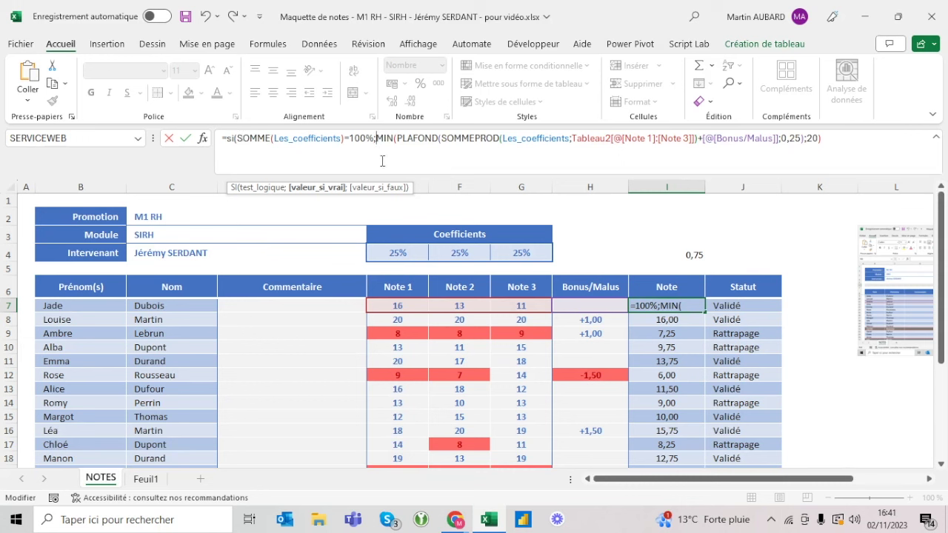
{"action": "key", "text": "alt+Return"}
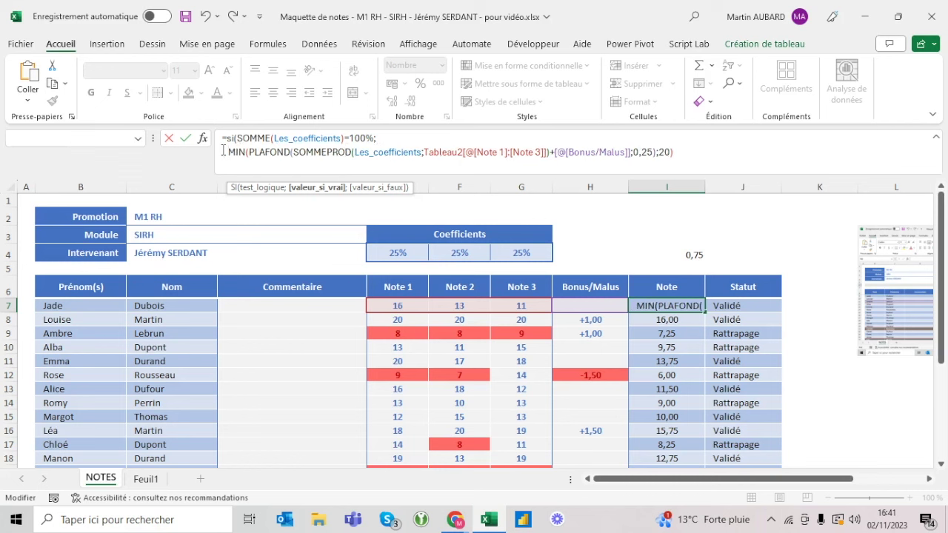
{"action": "left_click", "coordinate": [689, 149]}
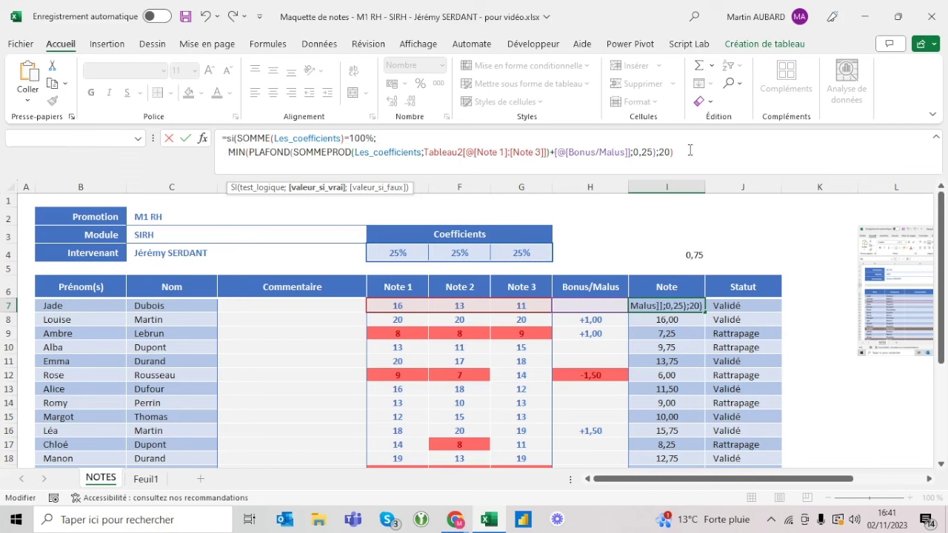
{"action": "type", "text": ";   "}
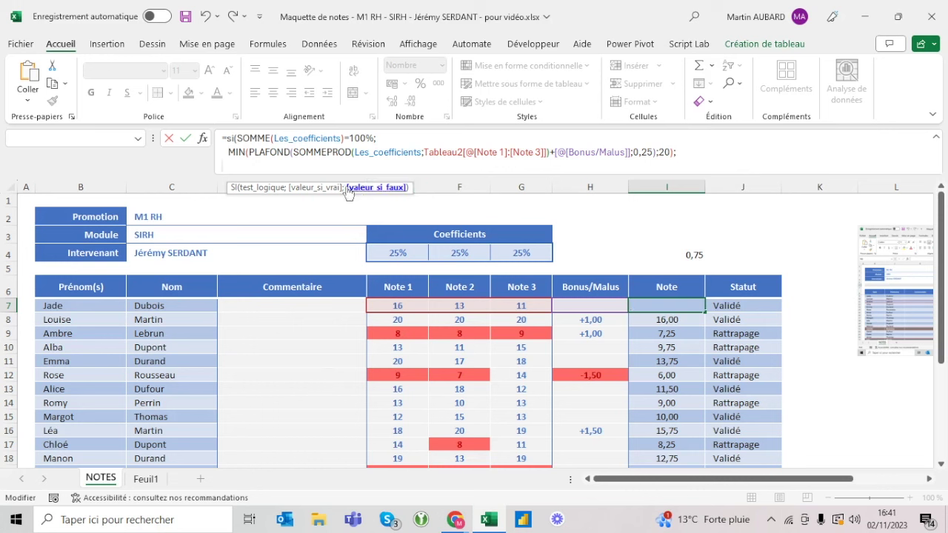
{"action": "type", "text": "\""}
{"action": "type", "text": "Coeff"}
{"action": "type", "text": ". <> 100%\""}
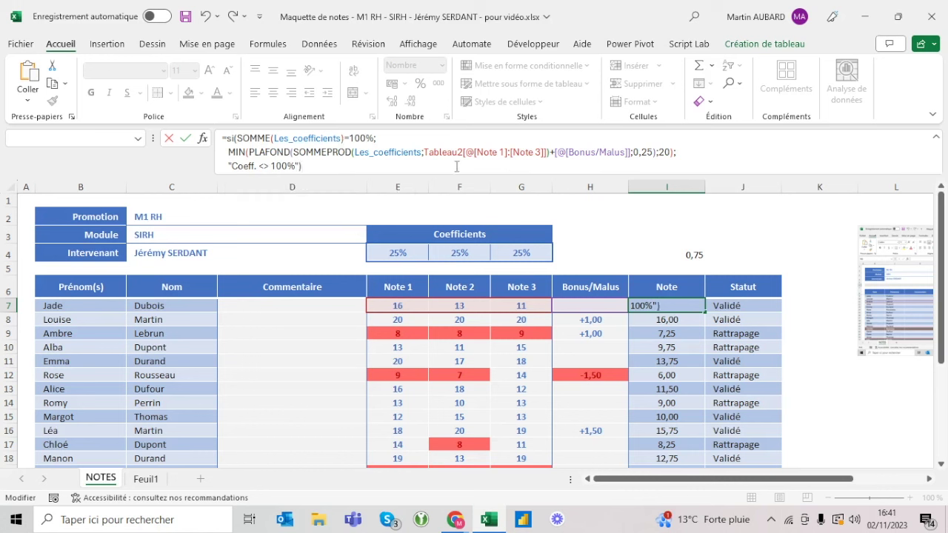
{"action": "key", "text": "ctrl+Return"}
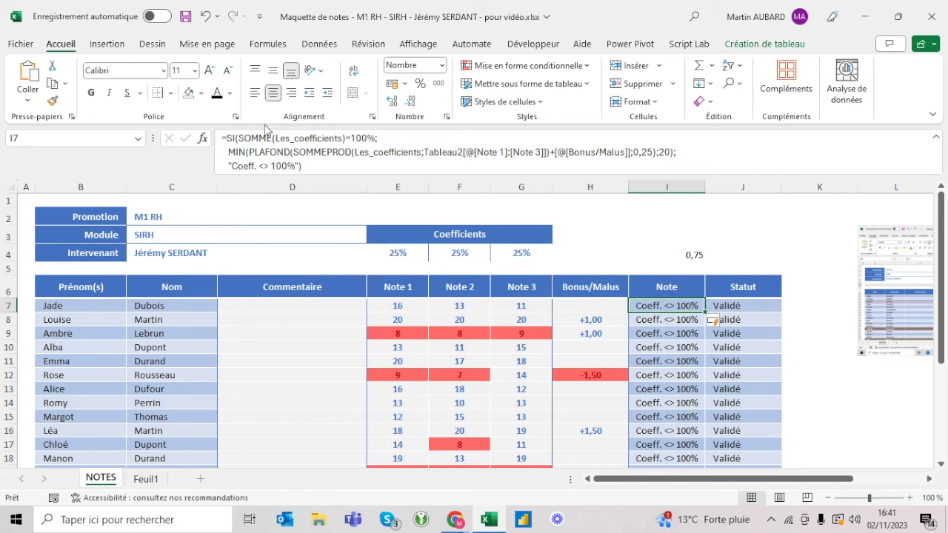
- Shorten the warning in I7 from "Coeff. <> 100%" to "Coef. <> 100%"
{"action": "left_click", "coordinate": [252, 164]}
{"action": "key", "text": "BackSpace"}
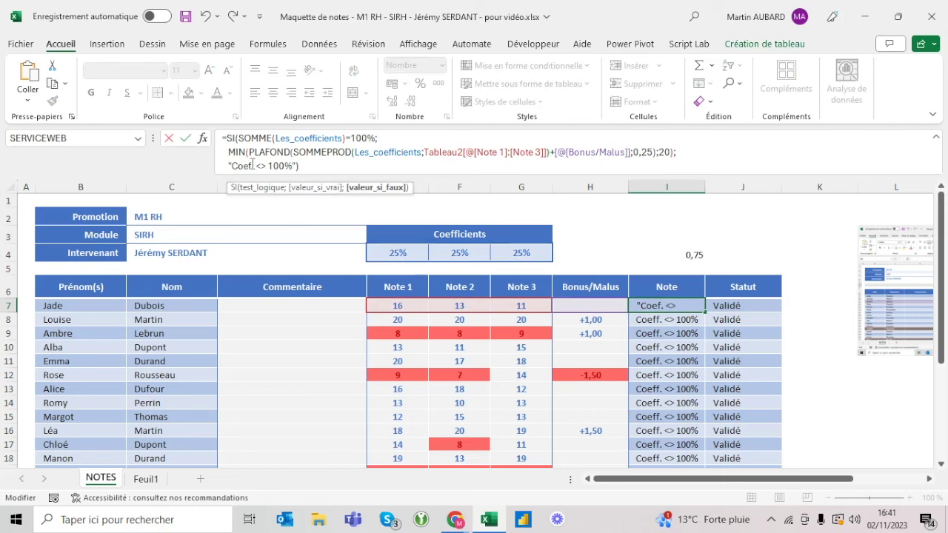
{"action": "key", "text": "ctrl+Return"}
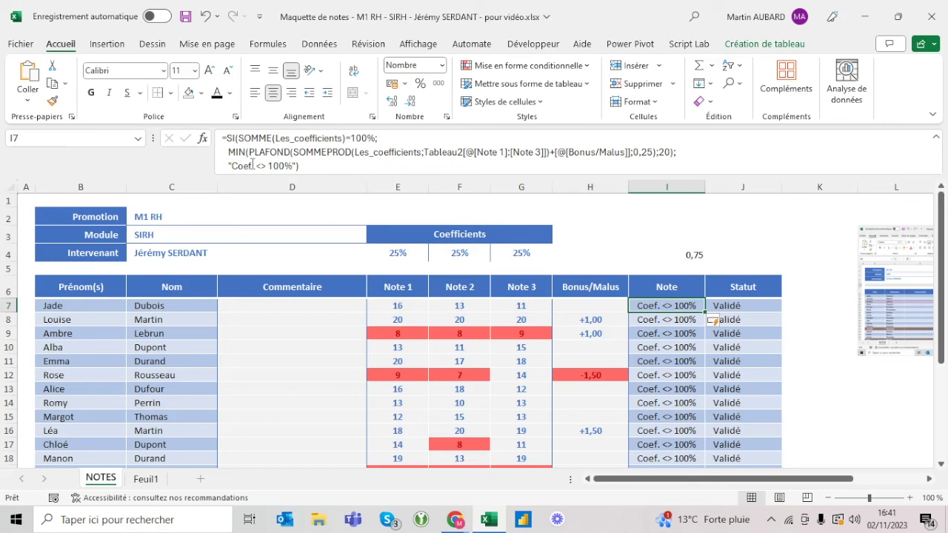
- Set the third coefficient in G4 to 50% so the weights total 100%
{"action": "key", "text": "Left"}
{"action": "key", "text": "Left"}
{"action": "key", "text": "Left"}
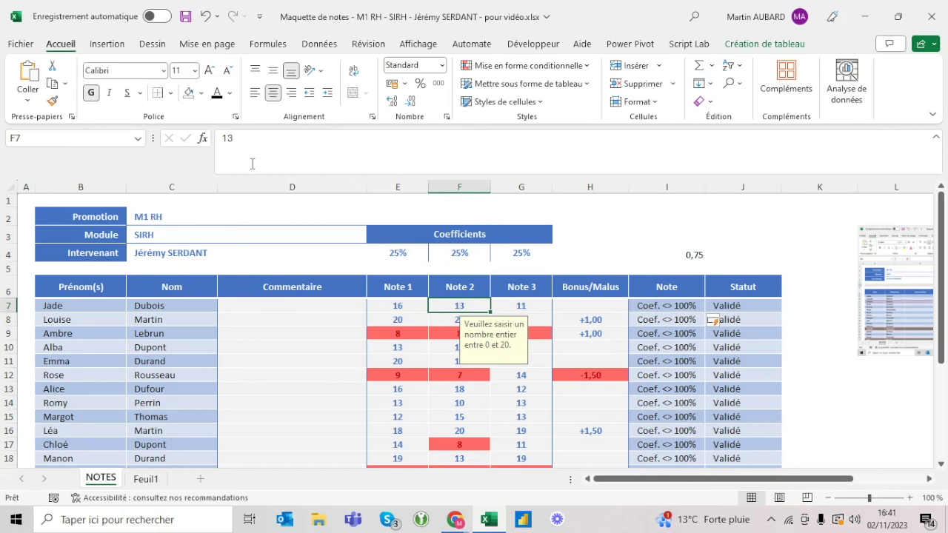
{"action": "key", "text": "Up"}
{"action": "key", "text": "Up"}
{"action": "key", "text": "Up"}
{"action": "key", "text": "Right"}
{"action": "key", "text": "Right"}
{"action": "key", "text": "Right"}
{"action": "key", "text": "Up"}
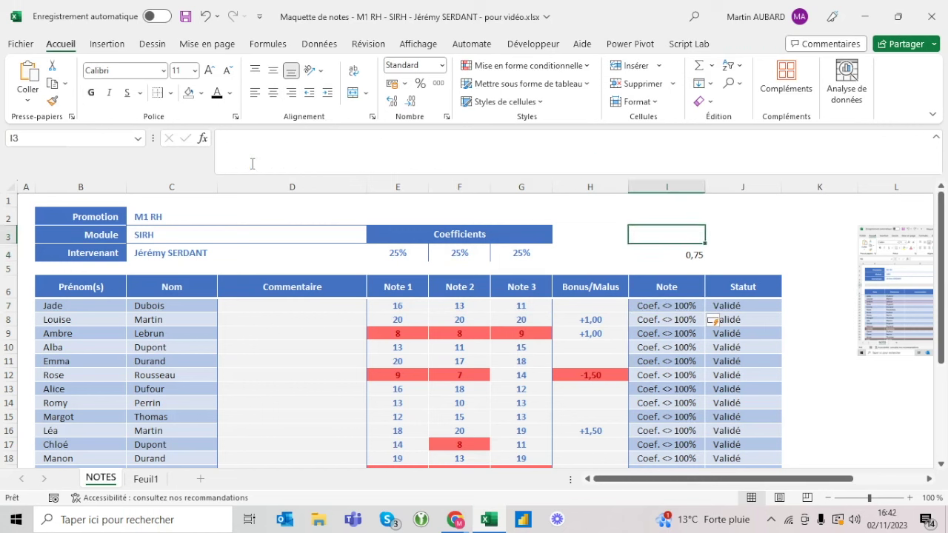
{"action": "key", "text": "ctrl+c"}
{"action": "key", "text": "Down"}
{"action": "key", "text": "Left"}
{"action": "key", "text": "Left"}
{"action": "key", "text": "Escape"}
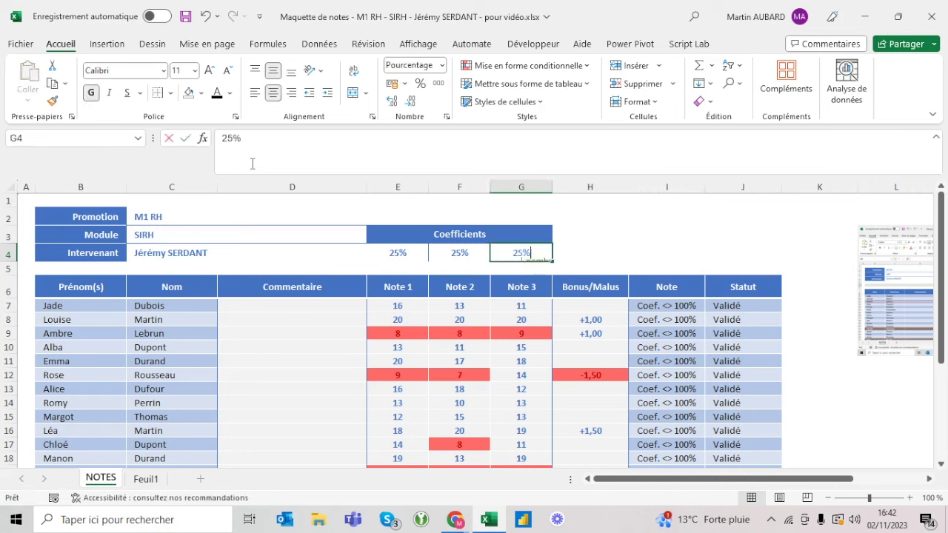
{"action": "type", "text": "50"}
{"action": "key", "text": "ctrl+Return"}
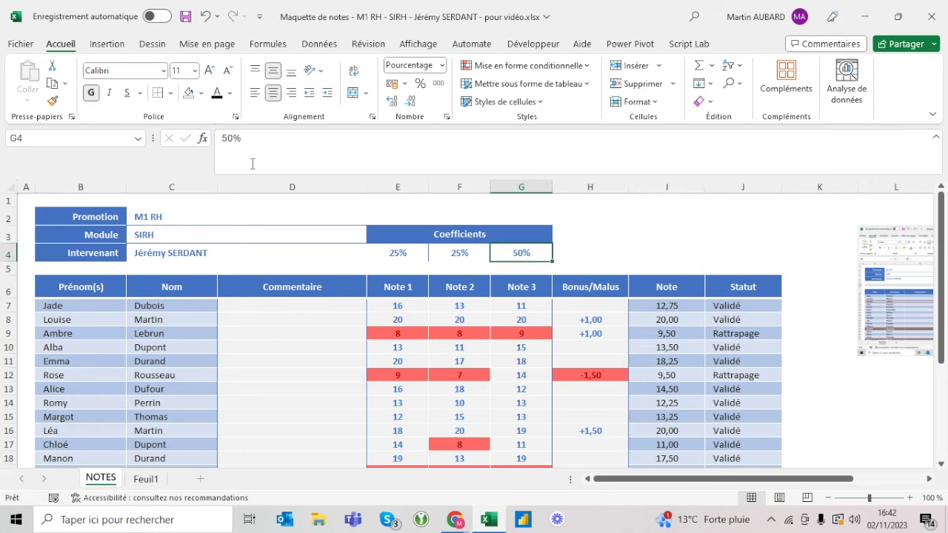
- Test the check with 55% in G4, then restore it to 50%
{"action": "type", "text": "55"}
{"action": "key", "text": "ctrl+Return"}
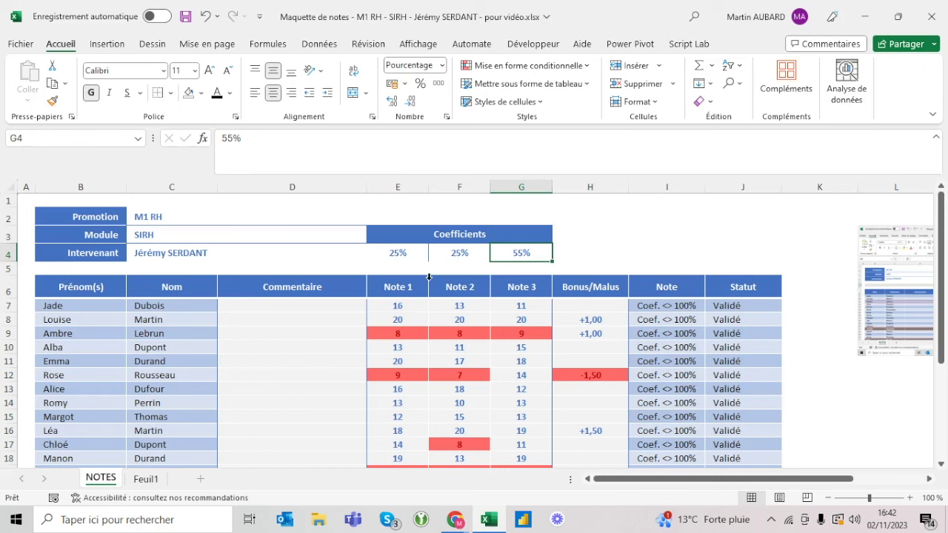
{"action": "type", "text": "5"}
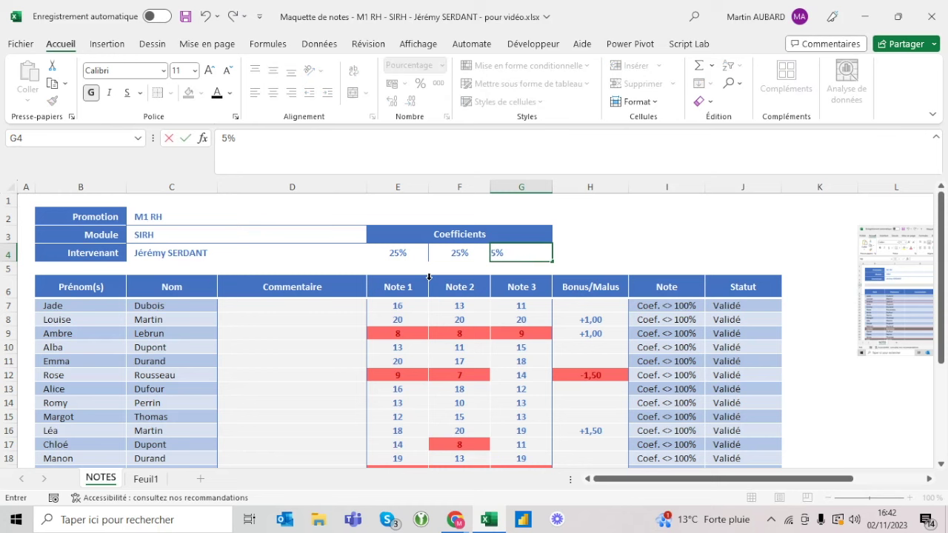
{"action": "type", "text": "0"}
{"action": "key", "text": "ctrl+Return"}
{"action": "key", "text": "Right"}
{"action": "key", "text": "Right"}
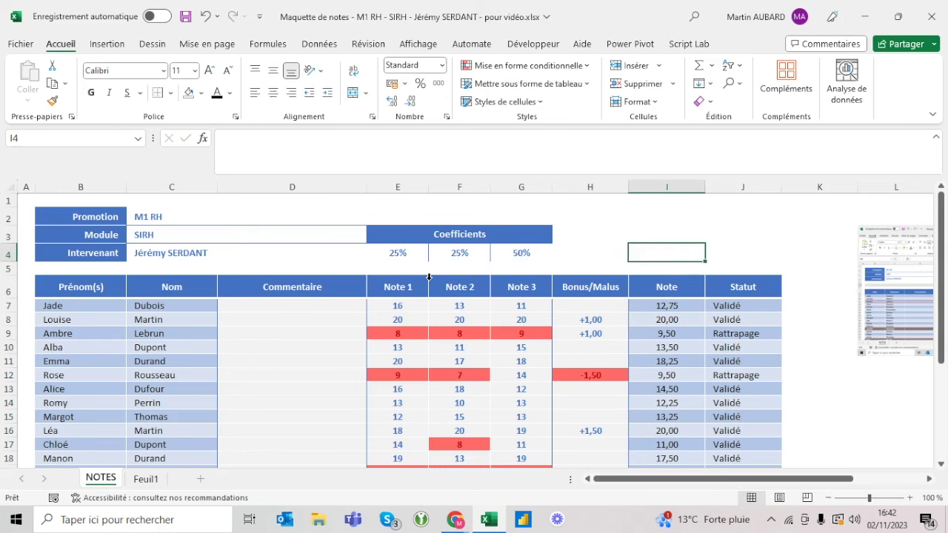
{"action": "key", "text": "Right"}
{"action": "key", "text": "Down"}
{"action": "key", "text": "Down"}
{"action": "key", "text": "Left"}
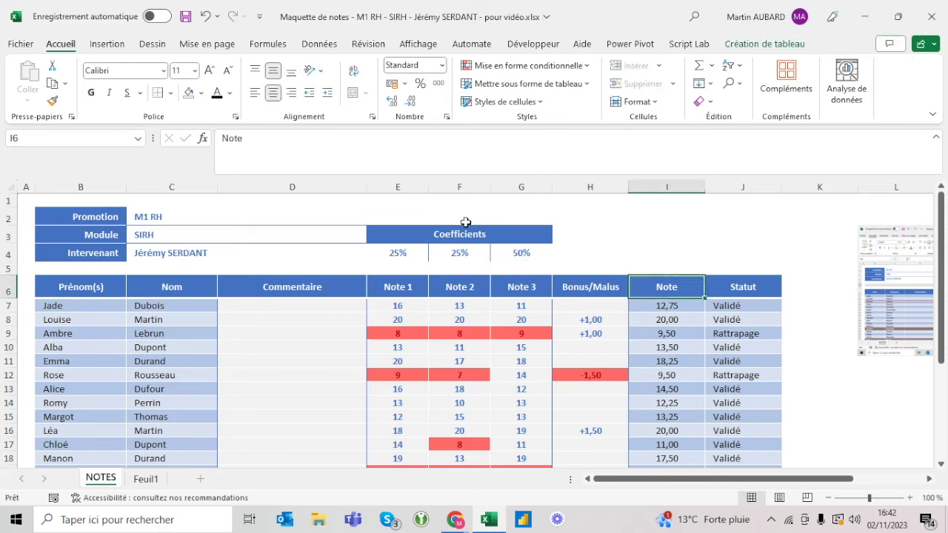
- Change the Statut formula in J7 from SI to SI.CONDITIONS
{"action": "left_click", "coordinate": [461, 231]}
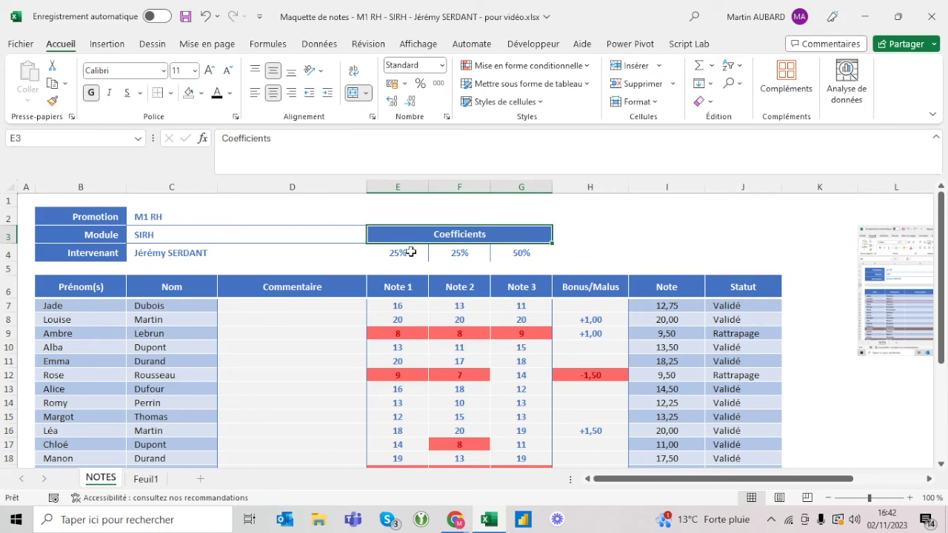
{"action": "left_click", "coordinate": [737, 305]}
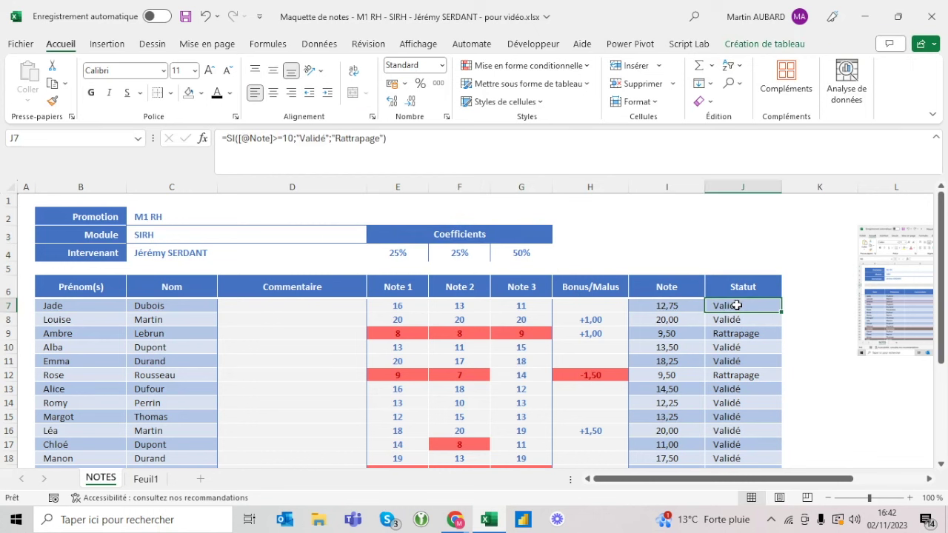
{"action": "left_click", "coordinate": [228, 139]}
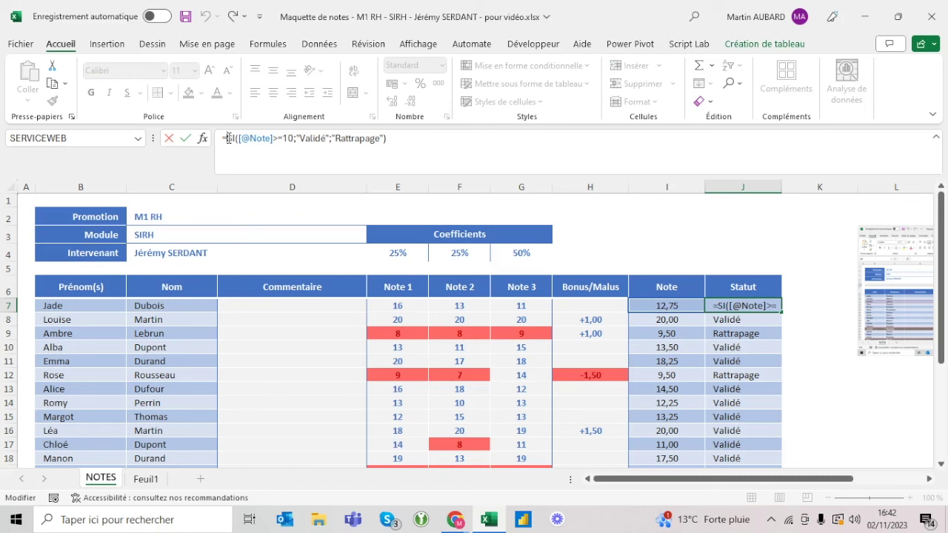
{"action": "key", "text": "Escape"}
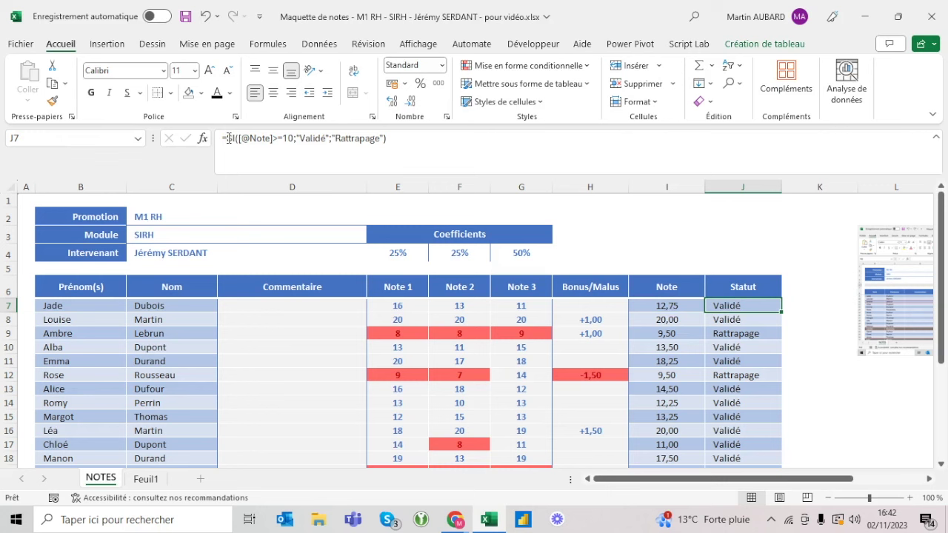
{"action": "left_click", "coordinate": [229, 139]}
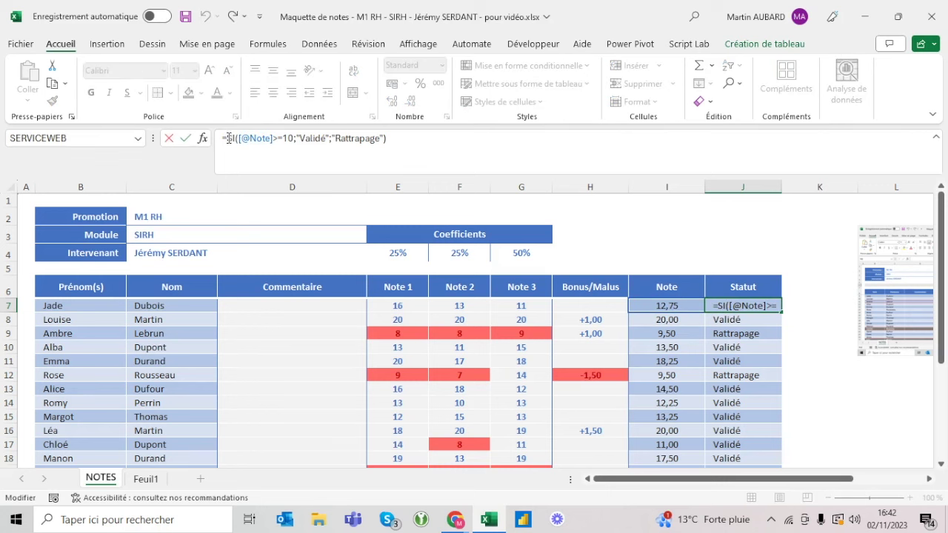
{"action": "key", "text": "Escape"}
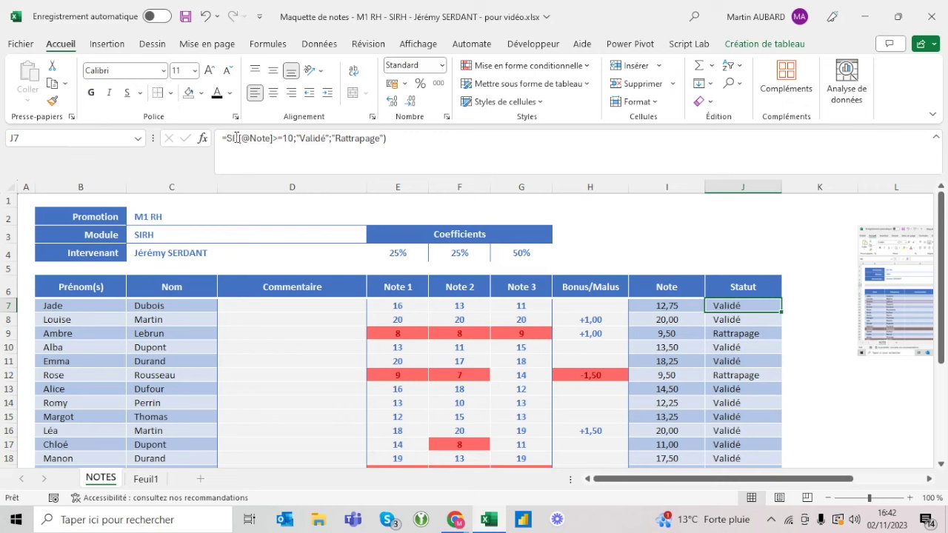
{"action": "left_click", "coordinate": [236, 139]}
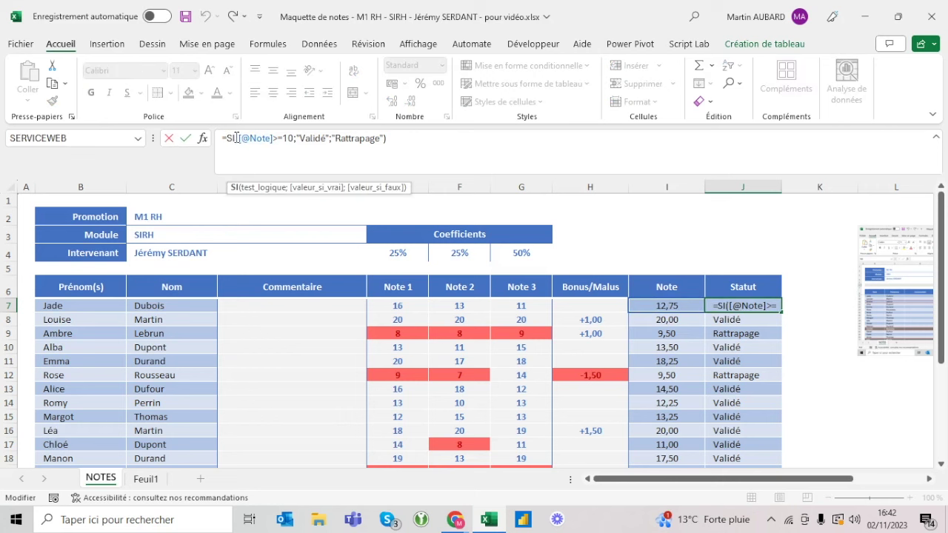
{"action": "type", "text": ".C"}
{"action": "key", "text": "Tab"}
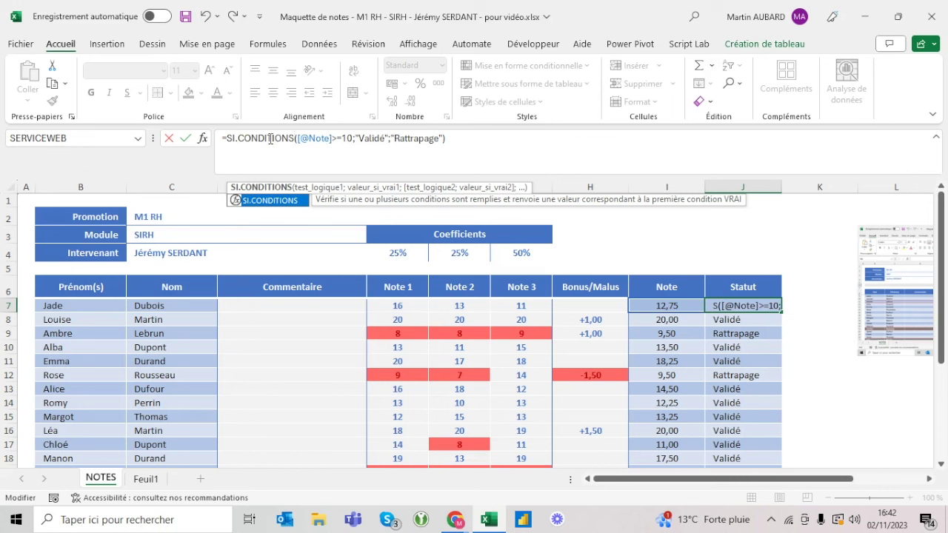
- Add the SOMME(Les_coefficients)<>100% "Coef. <> 100%" case and a VRAI default before Rattrapage
{"action": "left_click", "coordinate": [297, 140]}
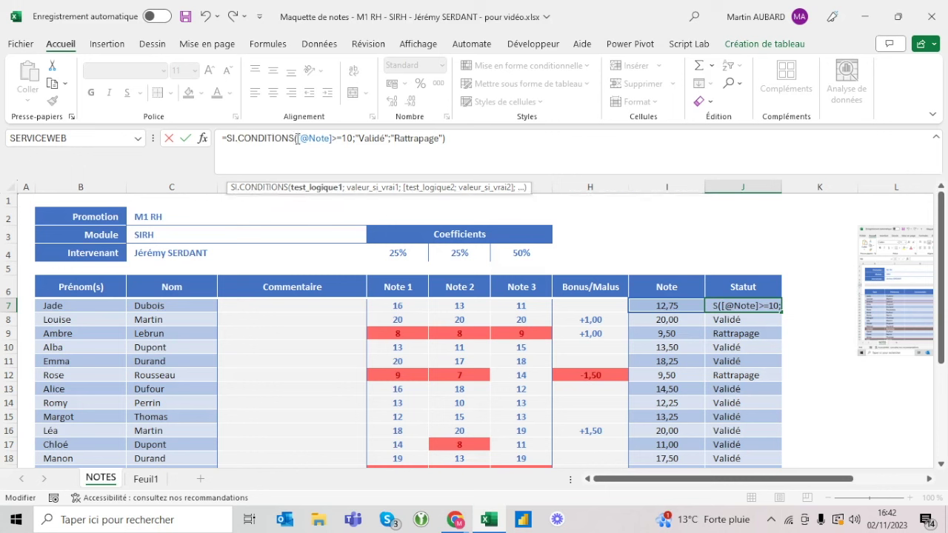
{"action": "type", "text": ";"}
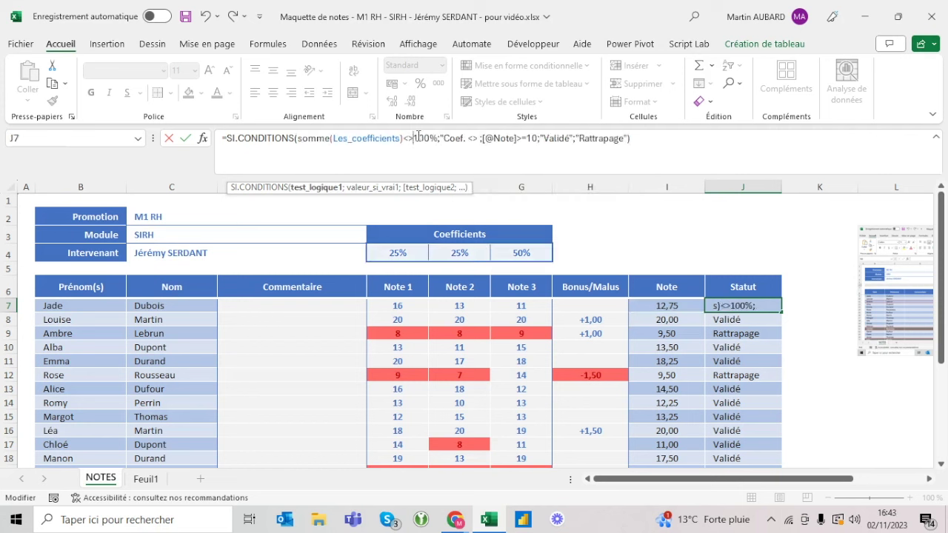
{"action": "left_click", "coordinate": [477, 138]}
{"action": "type", "text": "19"}
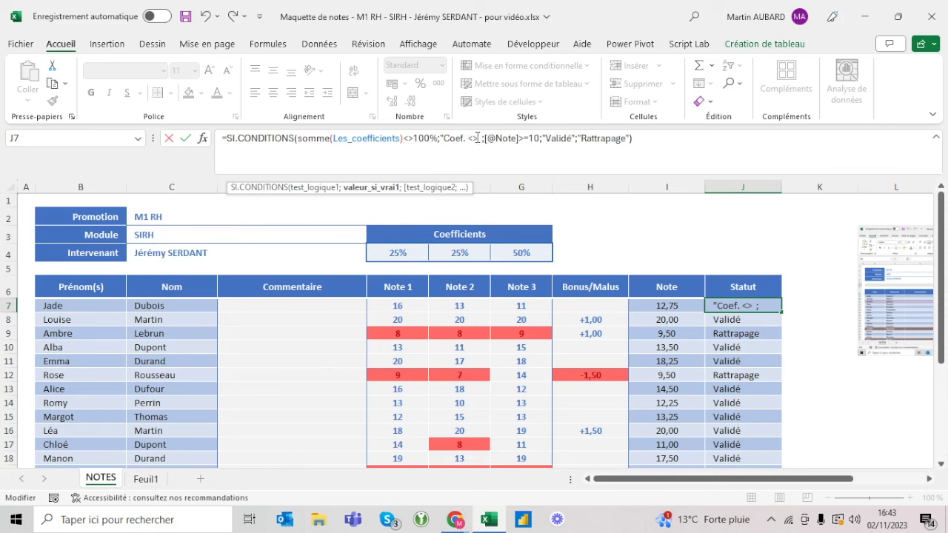
{"action": "type", "text": "9"}
{"action": "key", "text": "BackSpace"}
{"action": "key", "text": "BackSpace"}
{"action": "type", "text": "00% "}
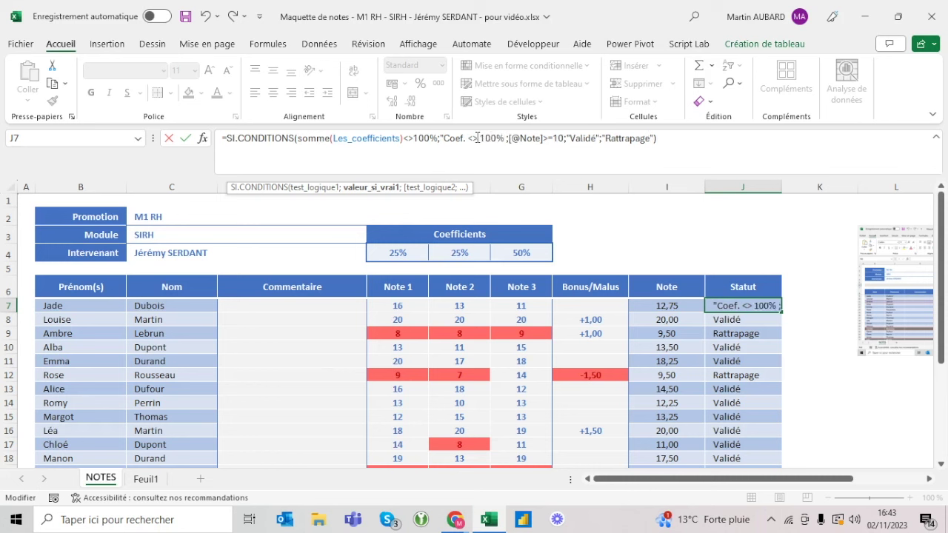
{"action": "type", "text": "\""}
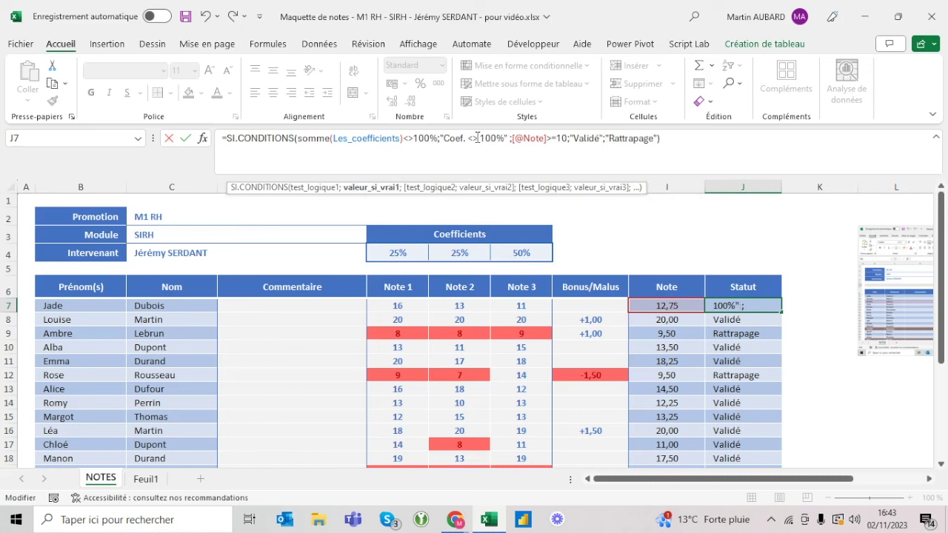
{"action": "key", "text": "Delete"}
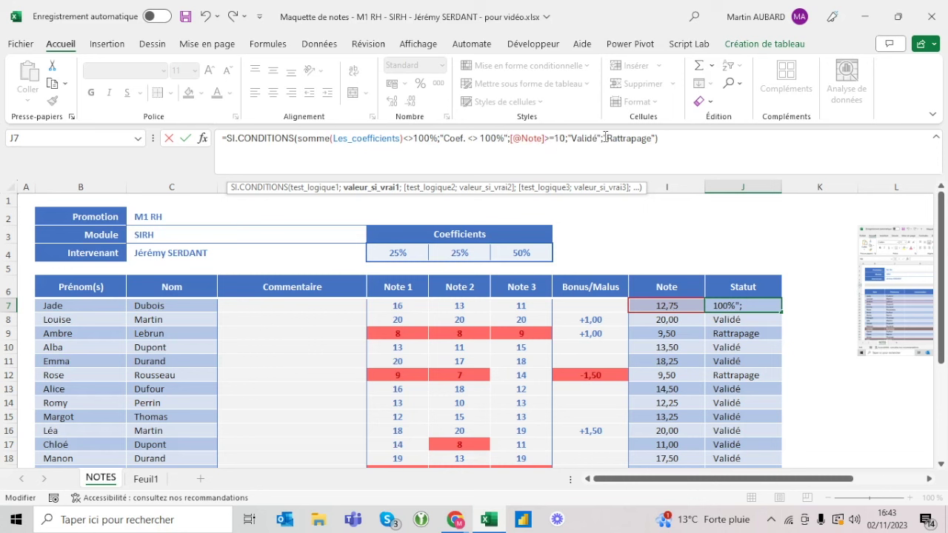
{"action": "left_click", "coordinate": [604, 137]}
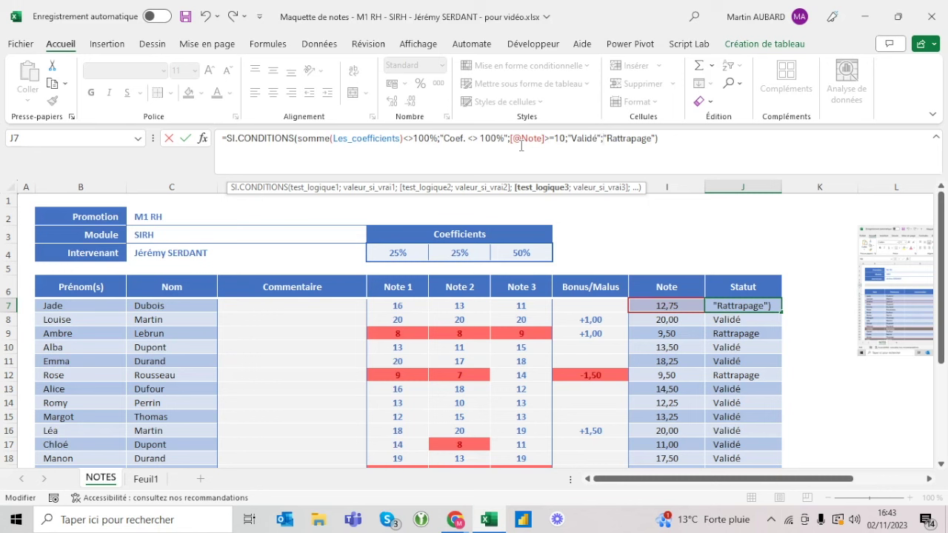
{"action": "type", "text": "VRAI"}
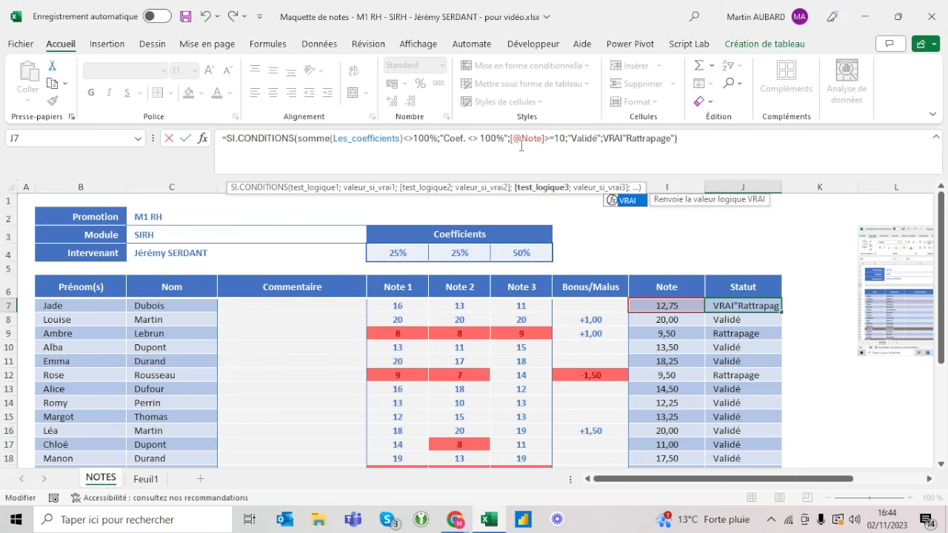
{"action": "type", "text": ";"}
{"action": "left_click", "coordinate": [617, 139]}
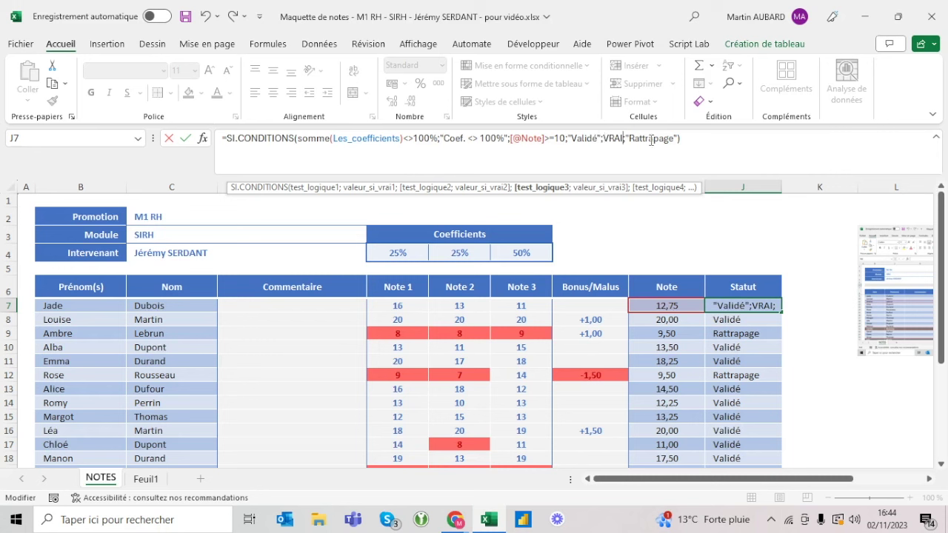
{"action": "key", "text": "Return"}
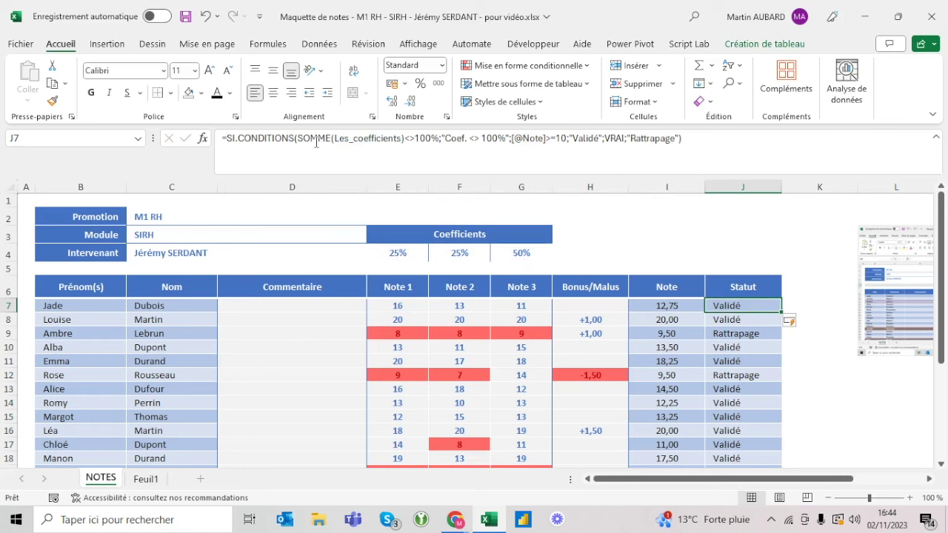
{"action": "left_click", "coordinate": [299, 138]}
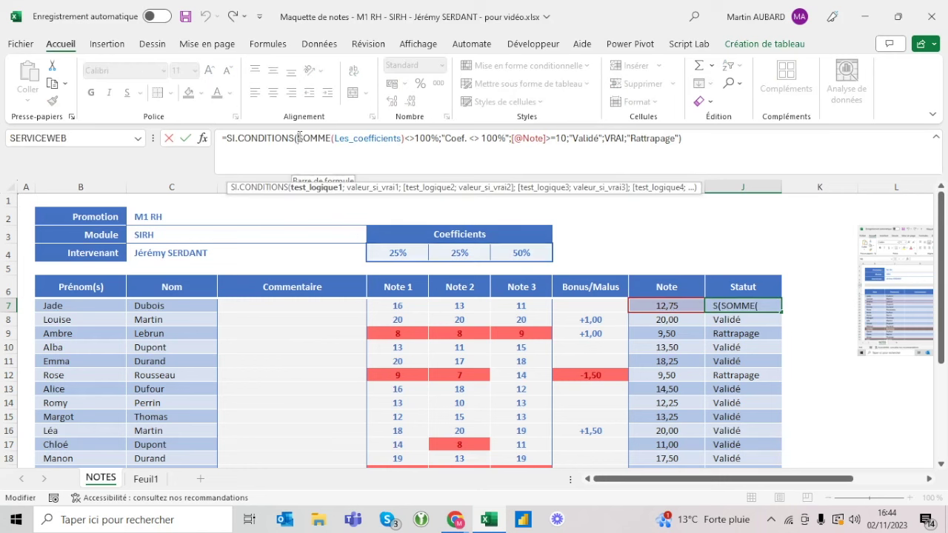
{"action": "left_click", "coordinate": [511, 138]}
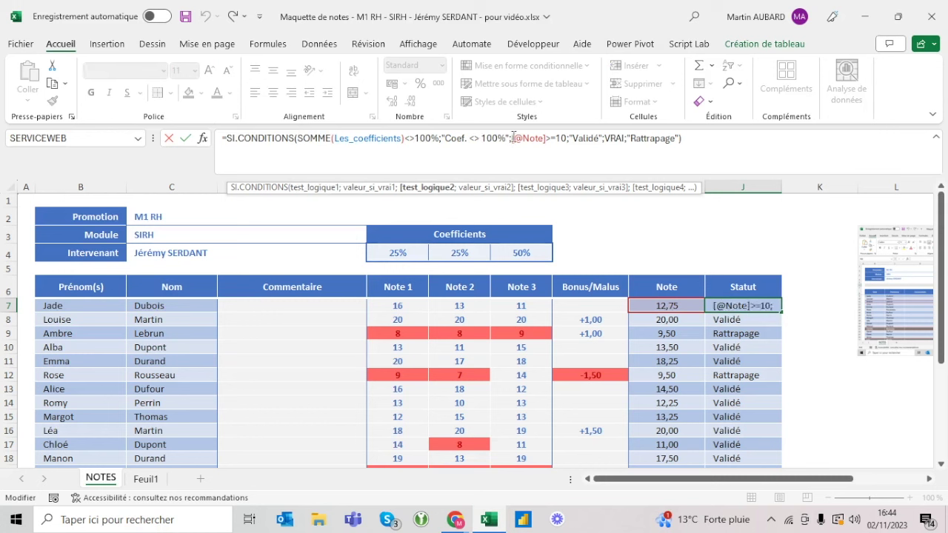
{"action": "key", "text": "alt+Return"}
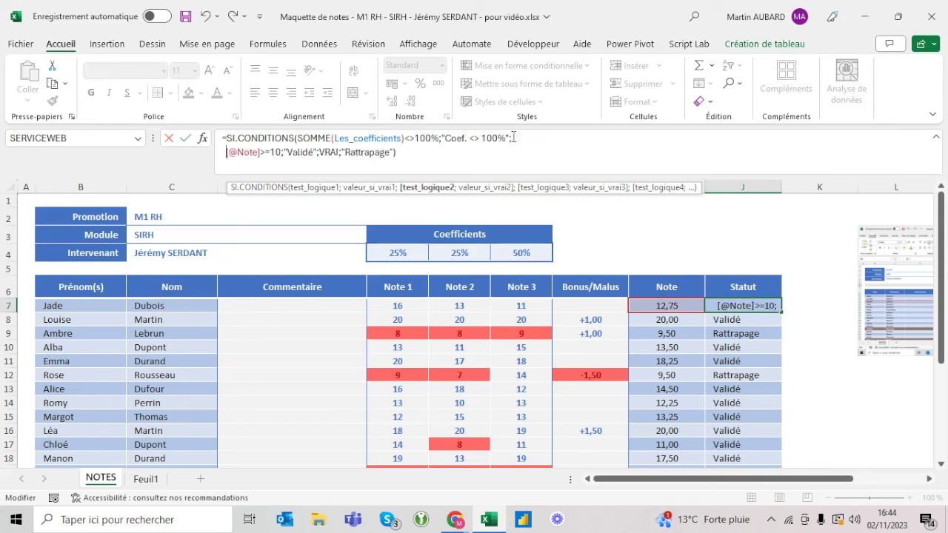
{"action": "left_click", "coordinate": [322, 152]}
{"action": "key", "text": "alt+Return"}
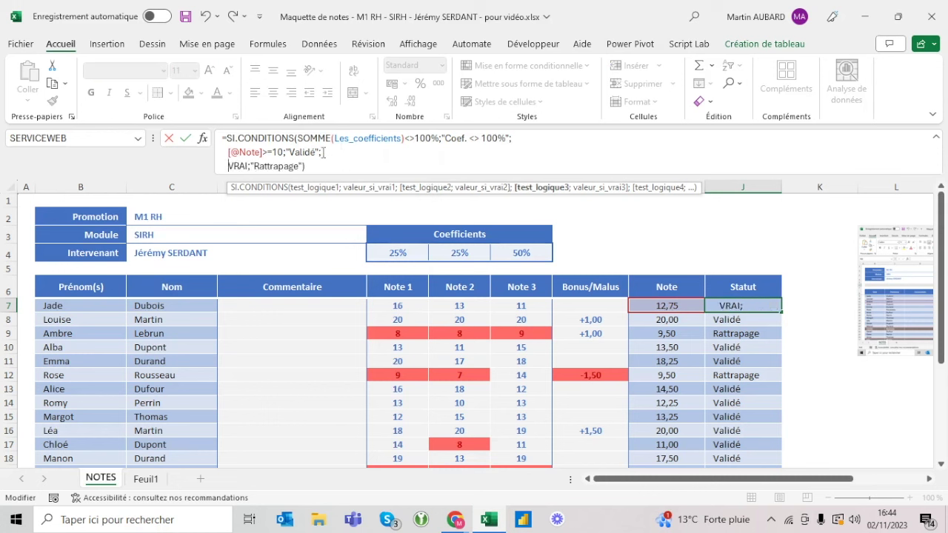
{"action": "left_click", "coordinate": [303, 164]}
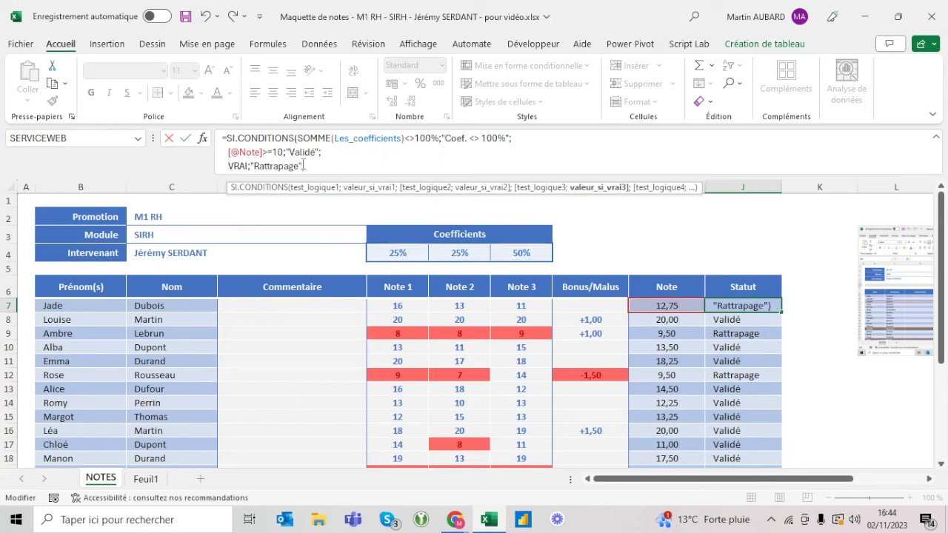
{"action": "key", "text": "alt+Return"}
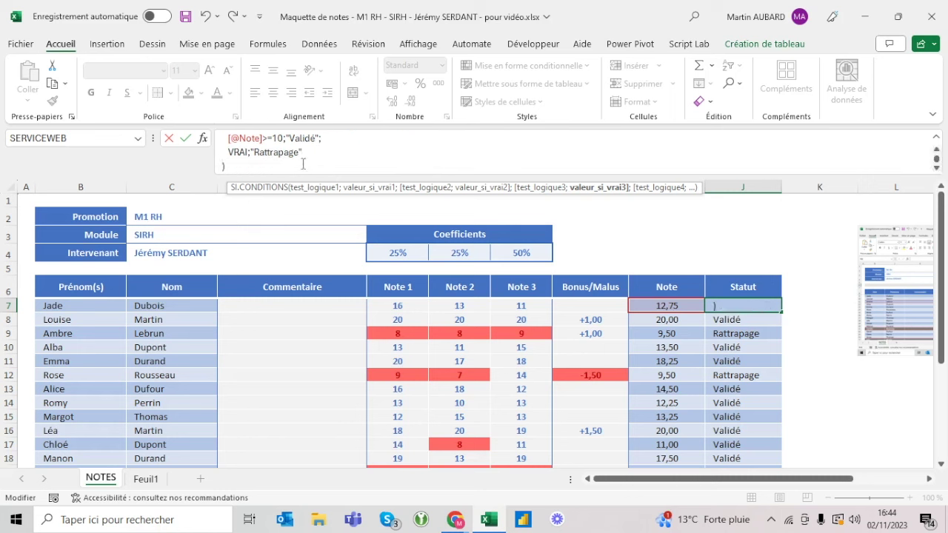
{"action": "key", "text": "Return"}
- Put I7's closing parenthesis on its own line and enlarge the formula bar to four lines
{"action": "key", "text": "Up"}
{"action": "key", "text": "Left"}
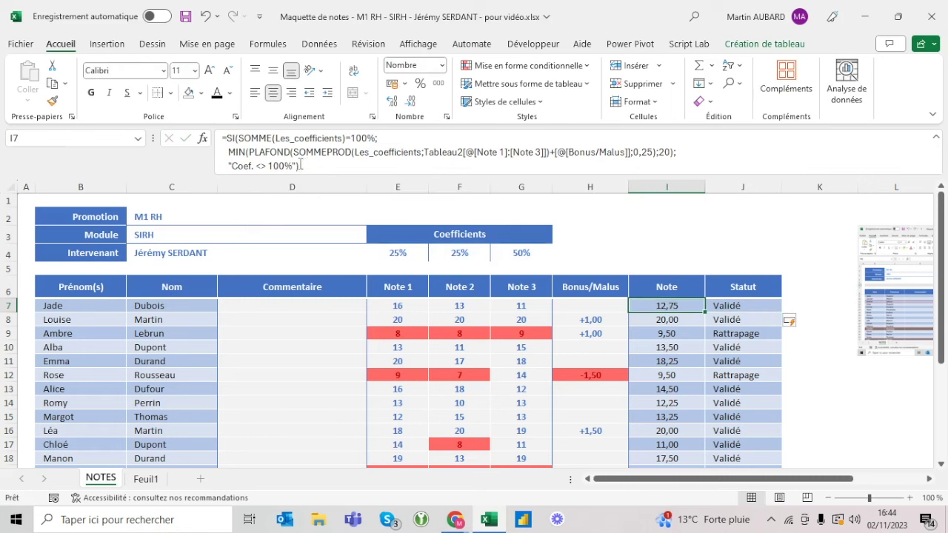
{"action": "left_click", "coordinate": [303, 164]}
{"action": "key", "text": "alt+Return"}
{"action": "key", "text": "Return"}
{"action": "key", "text": "Up"}
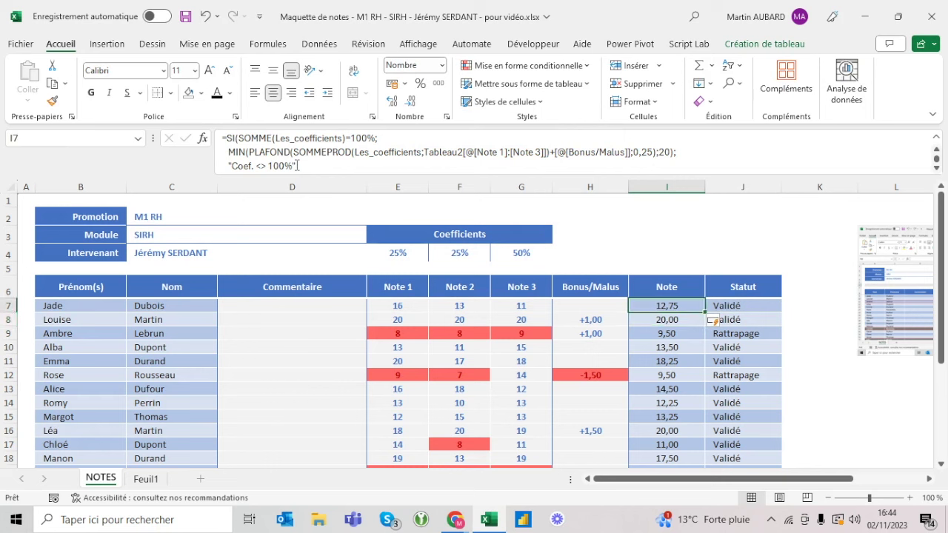
{"action": "left_click_drag", "start_coordinate": [323, 176], "coordinate": [322, 193]}
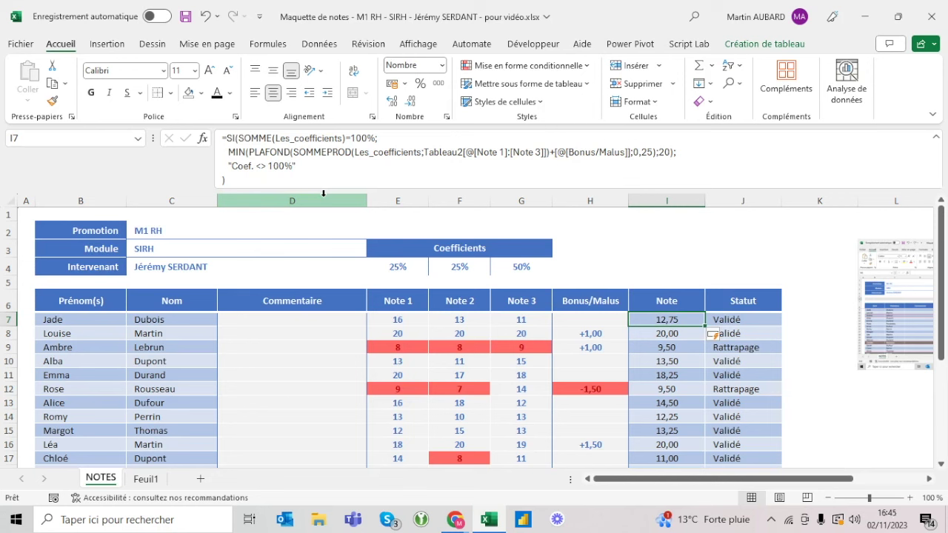
- Put the SOMME coefficient test on its own indented line in J7's Statut formula
{"action": "left_click", "coordinate": [743, 321]}
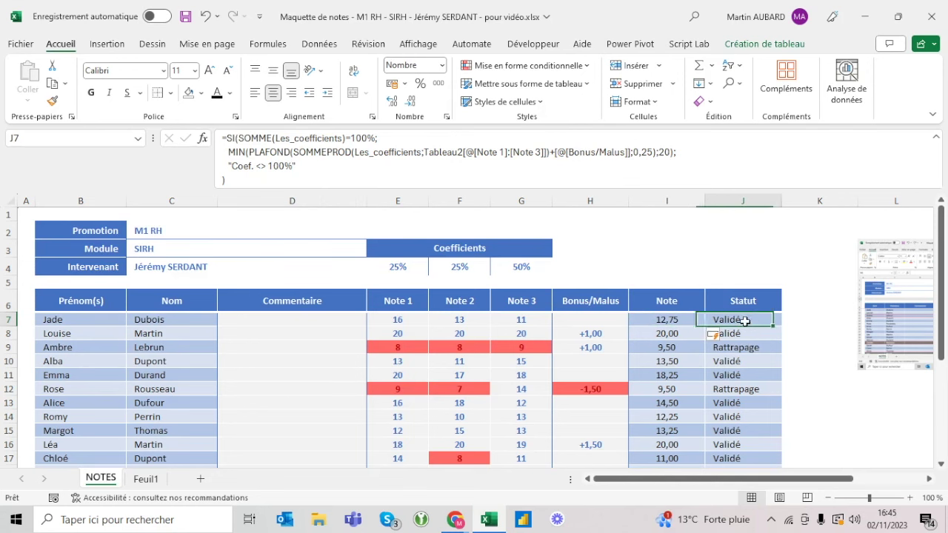
{"action": "left_click", "coordinate": [299, 138]}
{"action": "key", "text": "alt+Return"}
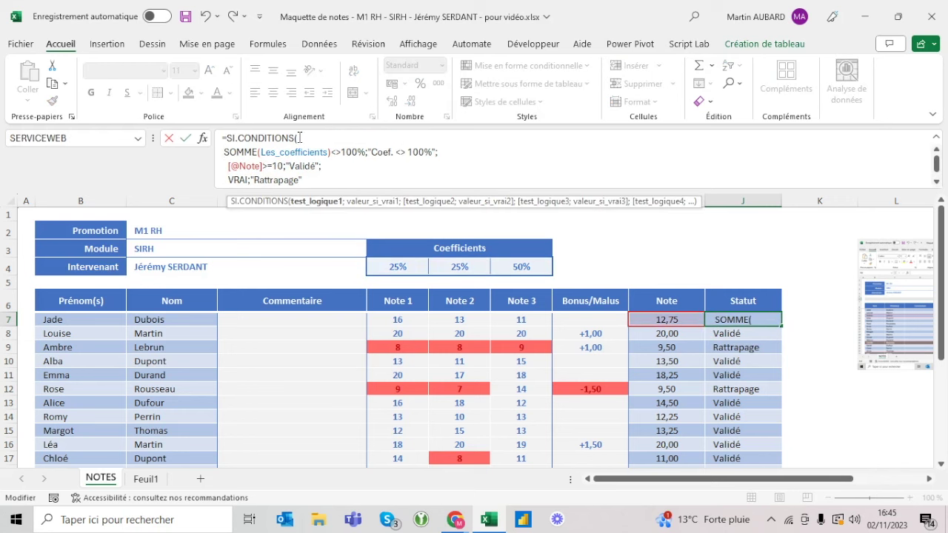
{"action": "key", "text": "ctrl+Return"}
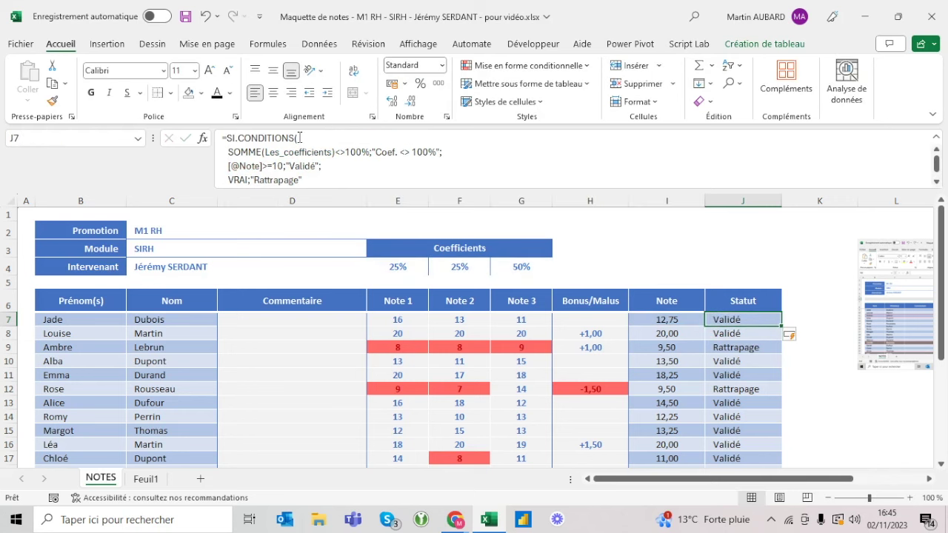
{"action": "left_click_drag", "start_coordinate": [226, 152], "coordinate": [451, 151]}
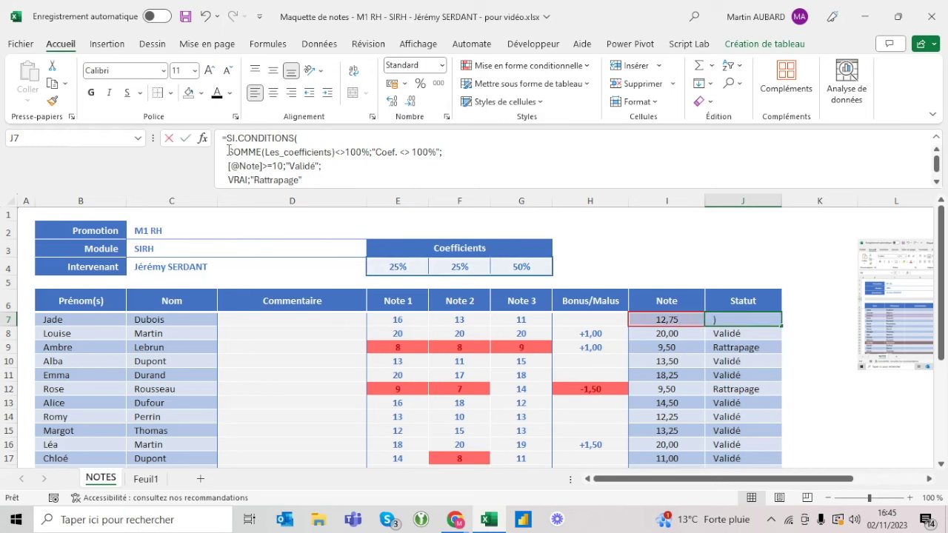
{"action": "left_click", "coordinate": [432, 152]}
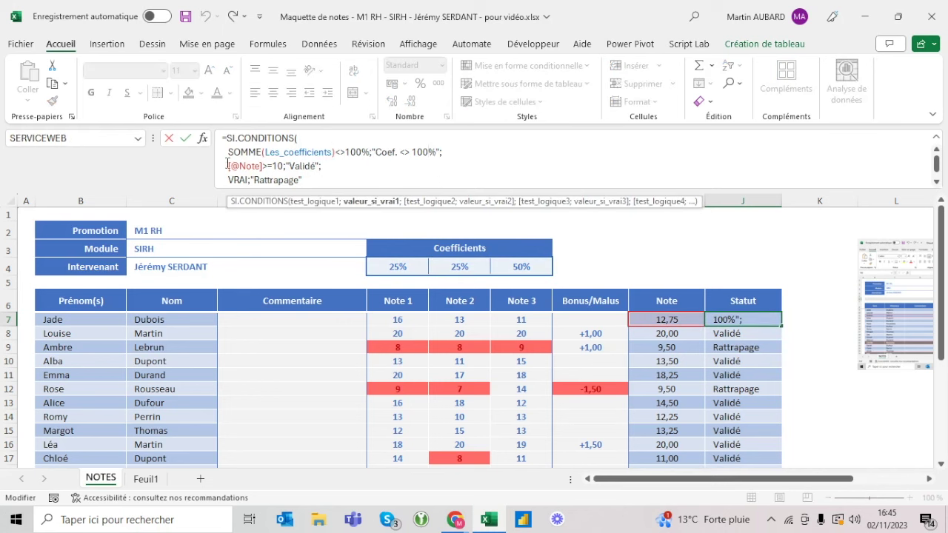
{"action": "left_click_drag", "start_coordinate": [228, 166], "coordinate": [286, 164]}
{"action": "left_click", "coordinate": [300, 166]}
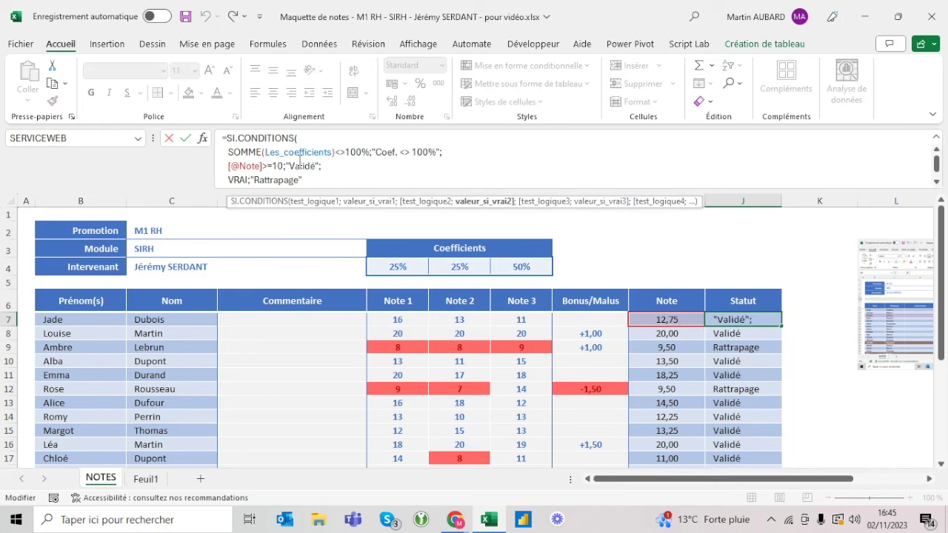
{"action": "left_click_drag", "start_coordinate": [227, 180], "coordinate": [257, 179]}
{"action": "left_click", "coordinate": [285, 179]}
{"action": "key", "text": "Escape"}
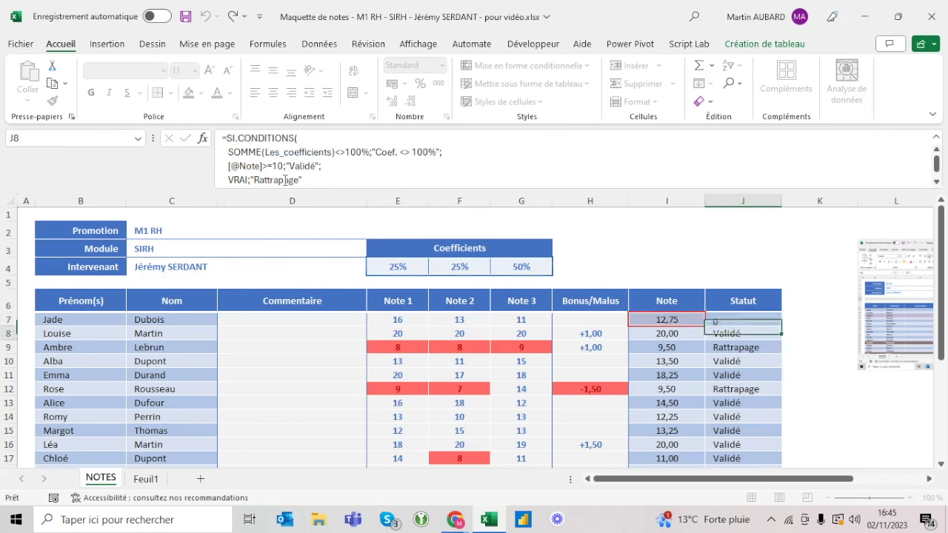
- Move the SOMME test onto its own line under =SI( in I7's Note formula
{"action": "key", "text": "Left"}
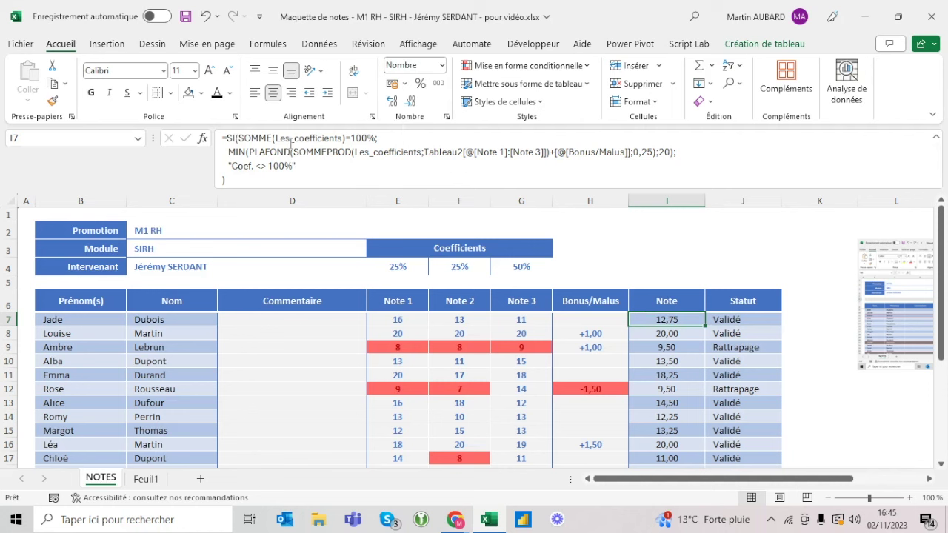
{"action": "left_click", "coordinate": [239, 137]}
{"action": "key", "text": "alt+Return"}
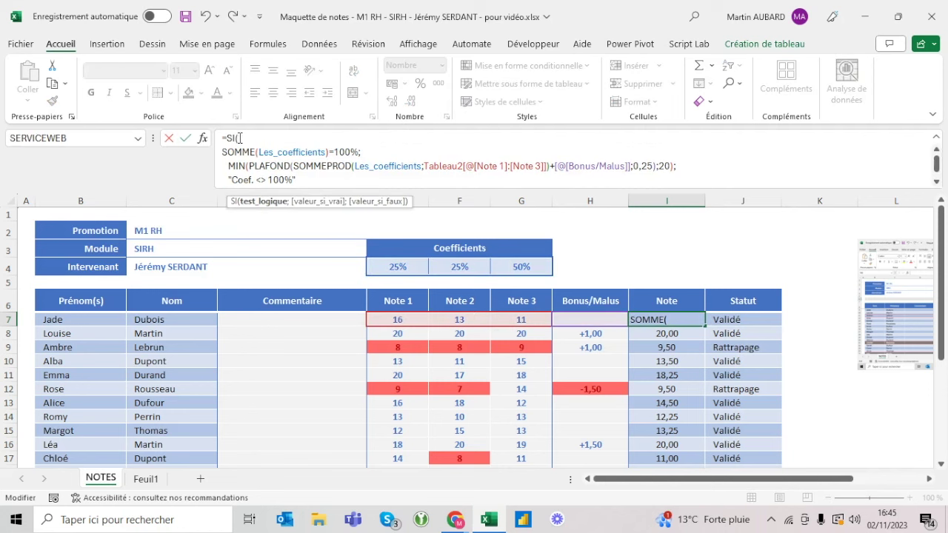
{"action": "key", "text": "Return"}
{"action": "key", "text": "Up"}
{"action": "key", "text": "Up"}
{"action": "key", "text": "Down"}
{"action": "key", "text": "Right"}
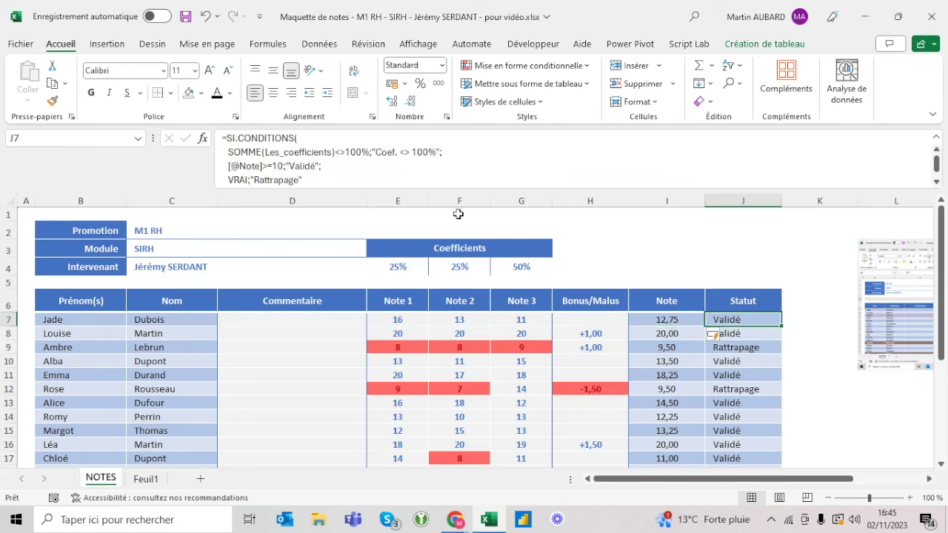
{"action": "left_click", "coordinate": [505, 264]}
- Lower the Note 3 coefficient in G4 to 40%
{"action": "type", "text": "40"}
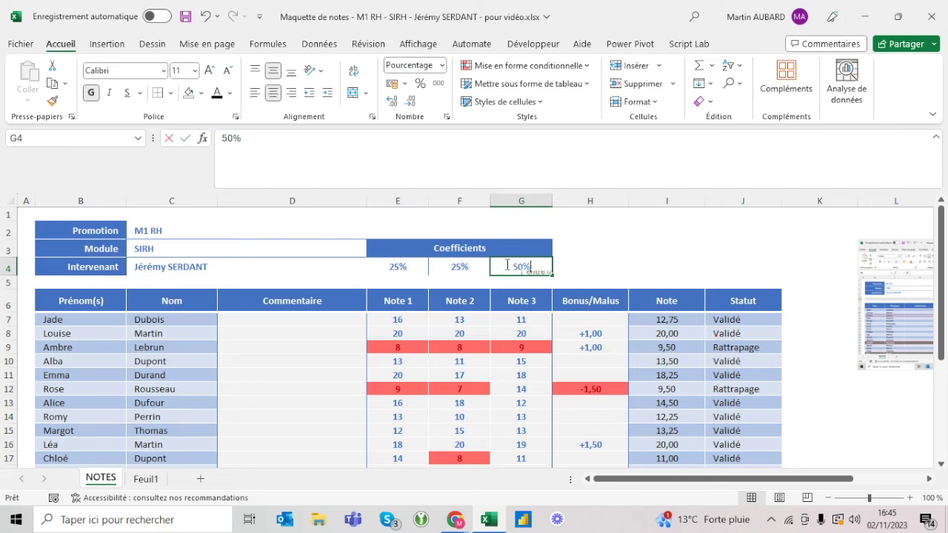
{"action": "key", "text": "Return"}
{"action": "left_click", "coordinate": [506, 264]}
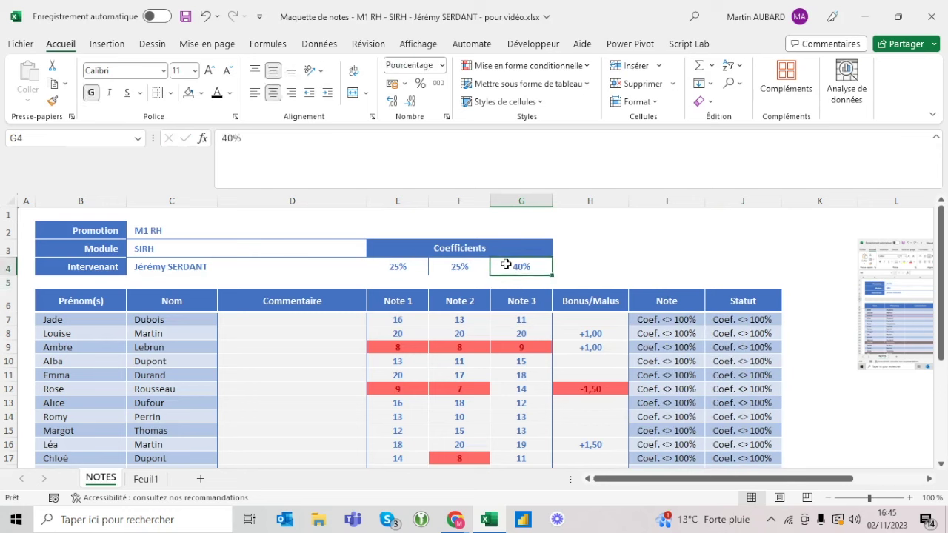
- Insert a new column before Note 3 headed 'Note 2.b' with a 10% coefficient
{"action": "left_click", "coordinate": [516, 200]}
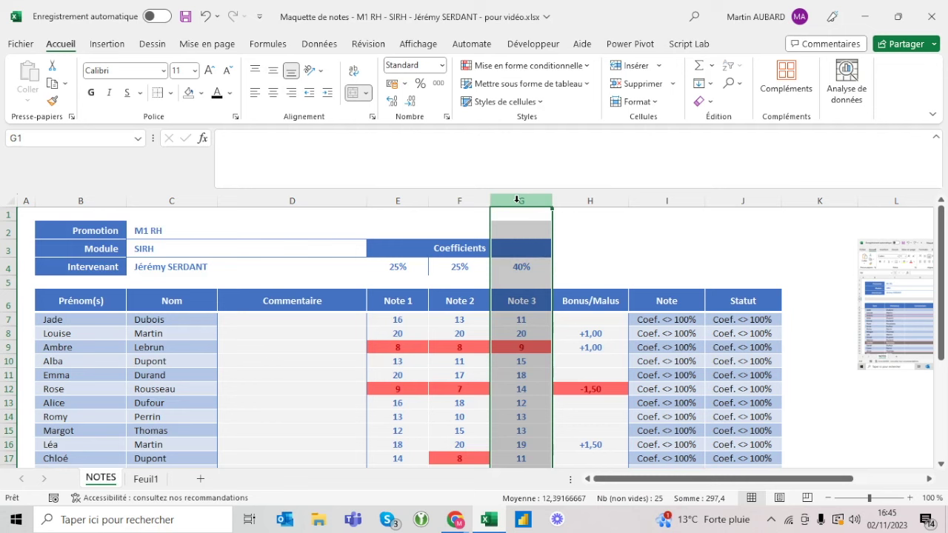
{"action": "key", "text": "ctrl+plus"}
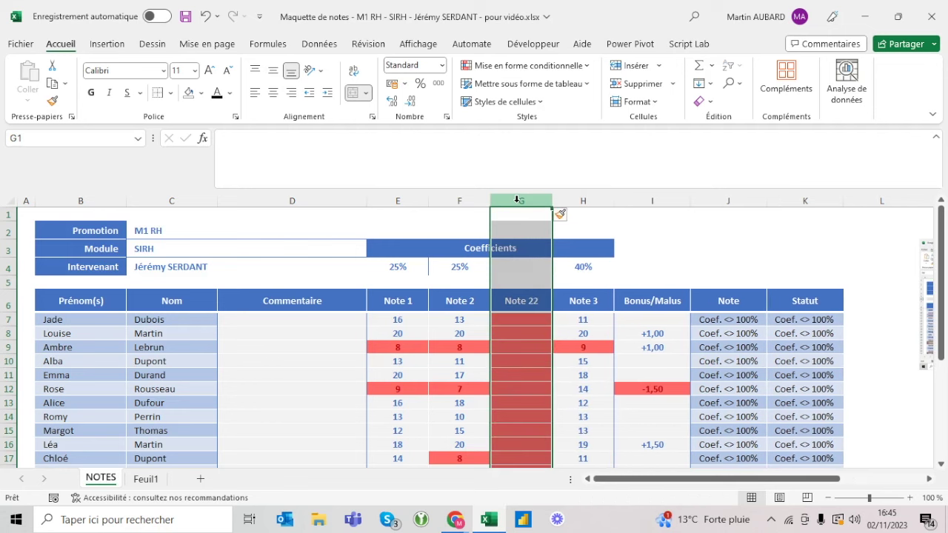
{"action": "left_click", "coordinate": [507, 273]}
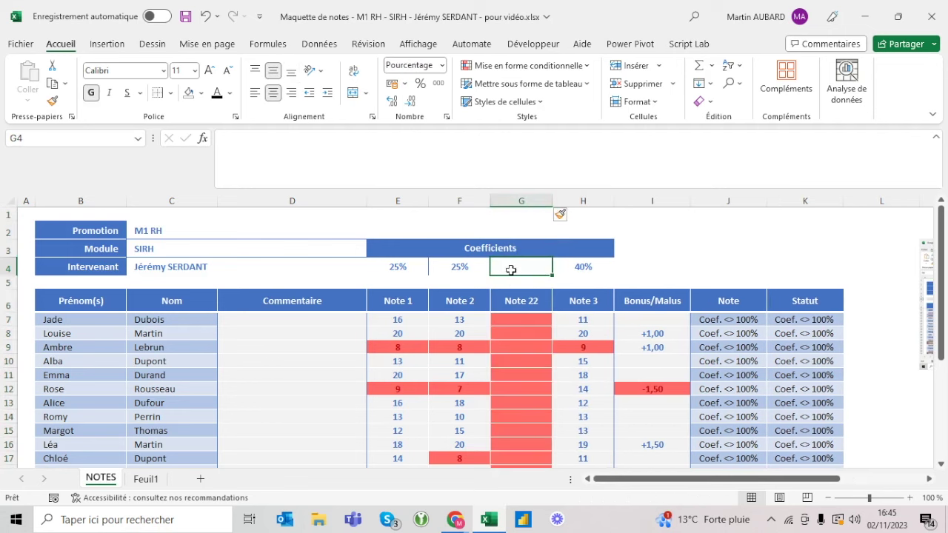
{"action": "left_click", "coordinate": [511, 302]}
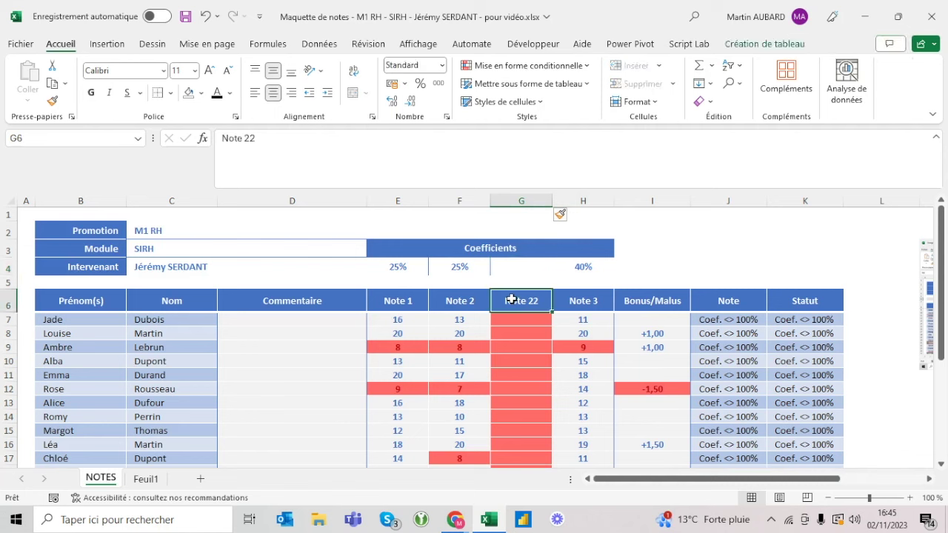
{"action": "type", "text": "Note 2."}
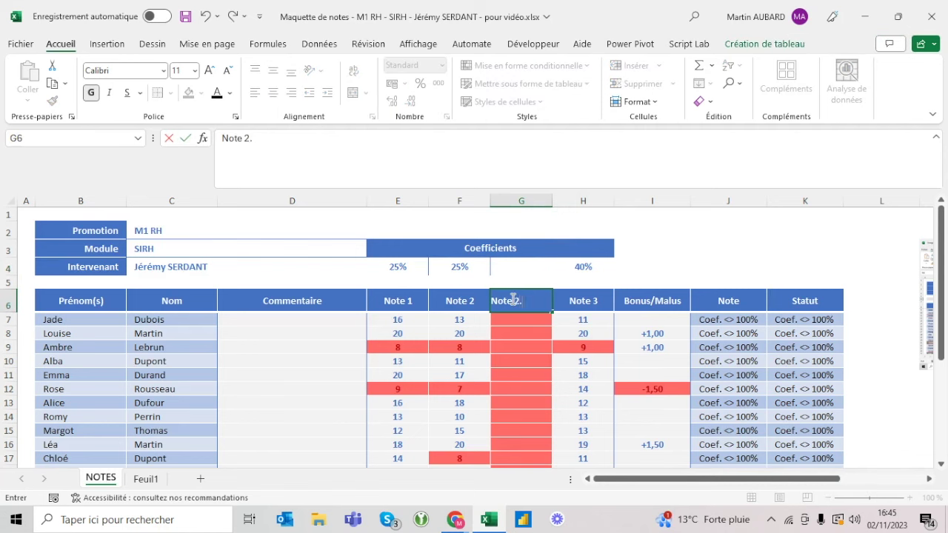
{"action": "type", "text": "b"}
{"action": "key", "text": "Up"}
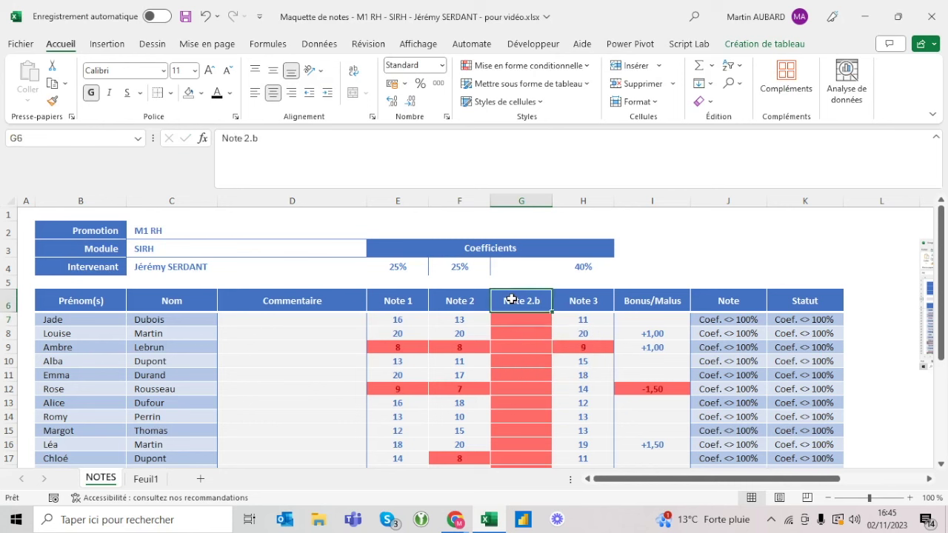
{"action": "key", "text": "Up"}
{"action": "key", "text": "Up"}
{"action": "key", "text": "Down"}
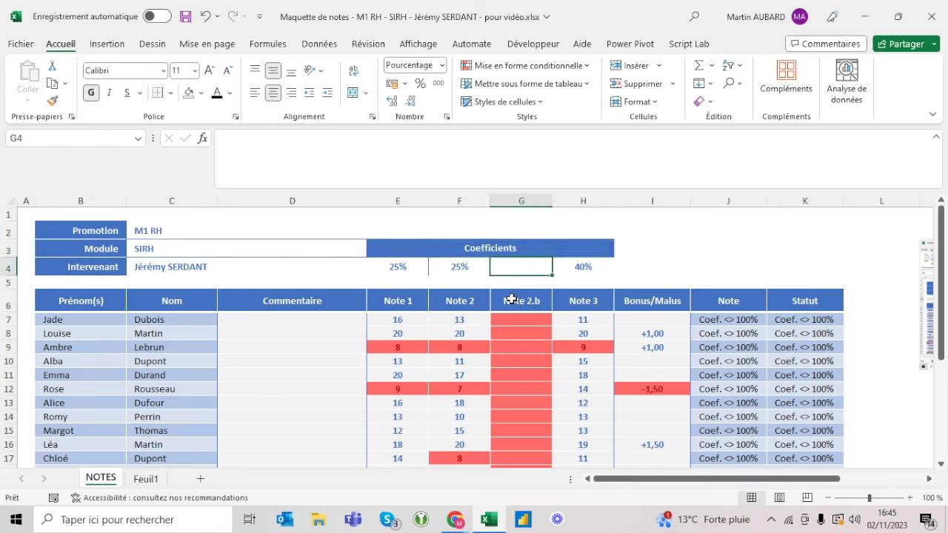
{"action": "type", "text": "10%"}
{"action": "key", "text": "ctrl+Return"}
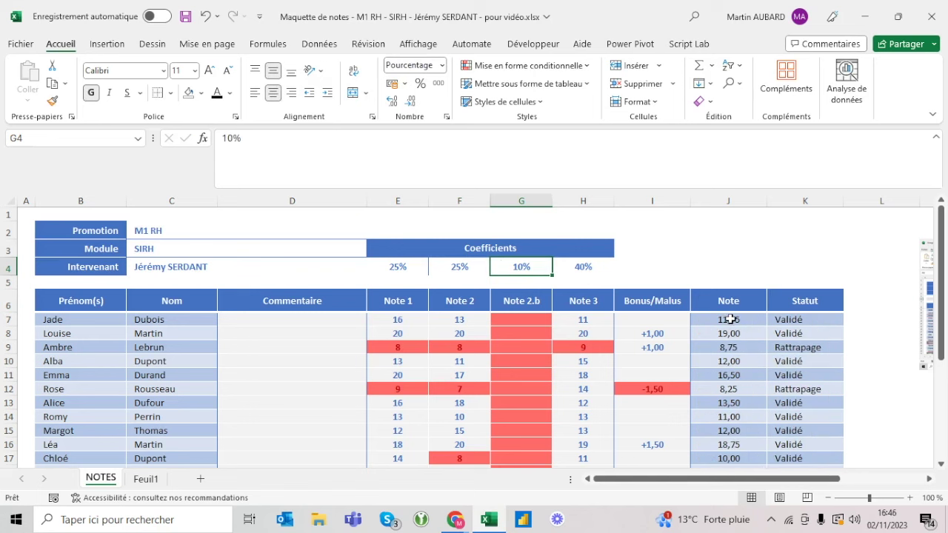
- Check the J7 formula, then undo the 10% coefficient and the Note 2.b header
{"action": "double_click", "coordinate": [730, 319]}
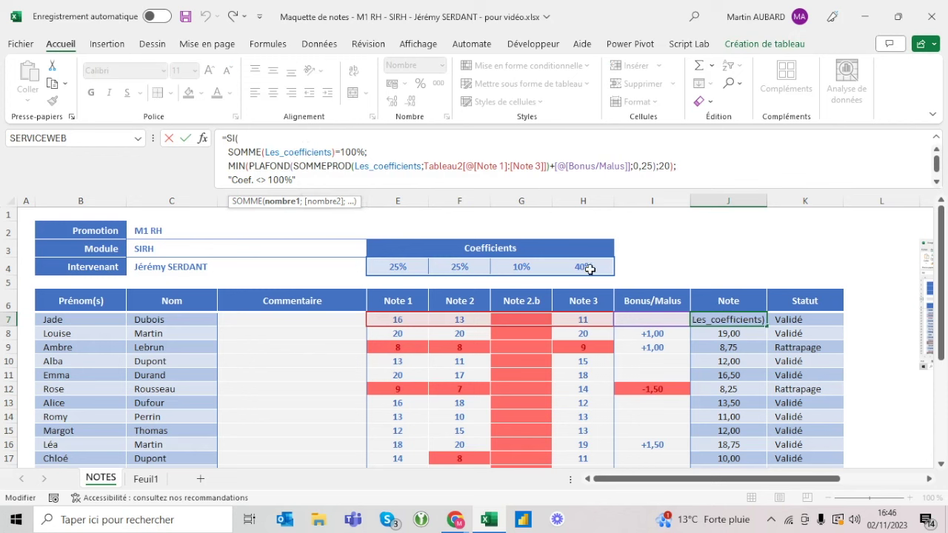
{"action": "key", "text": "Escape"}
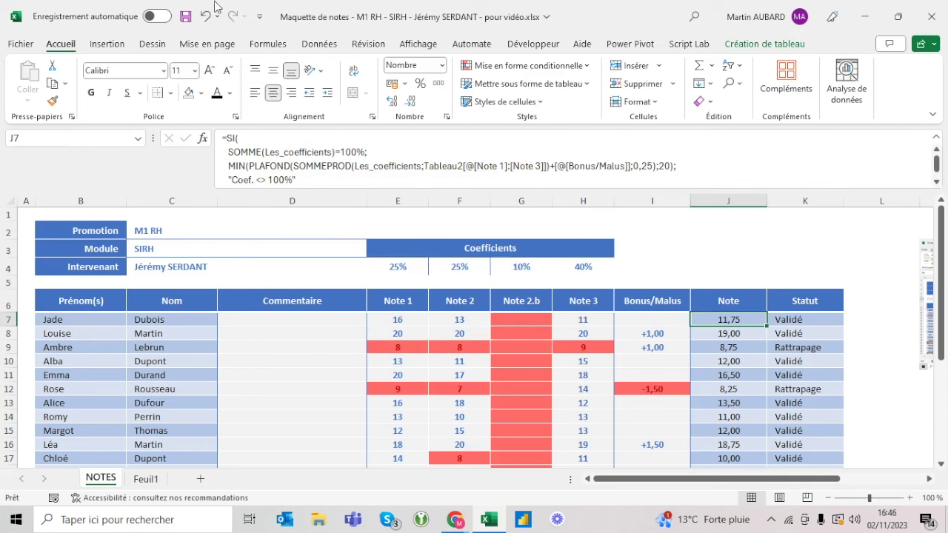
{"action": "left_click", "coordinate": [207, 15]}
{"action": "left_click", "coordinate": [207, 15]}
- Undo the inserted column and set the Note 3 coefficient in G4 to 50
{"action": "left_click", "coordinate": [208, 15]}
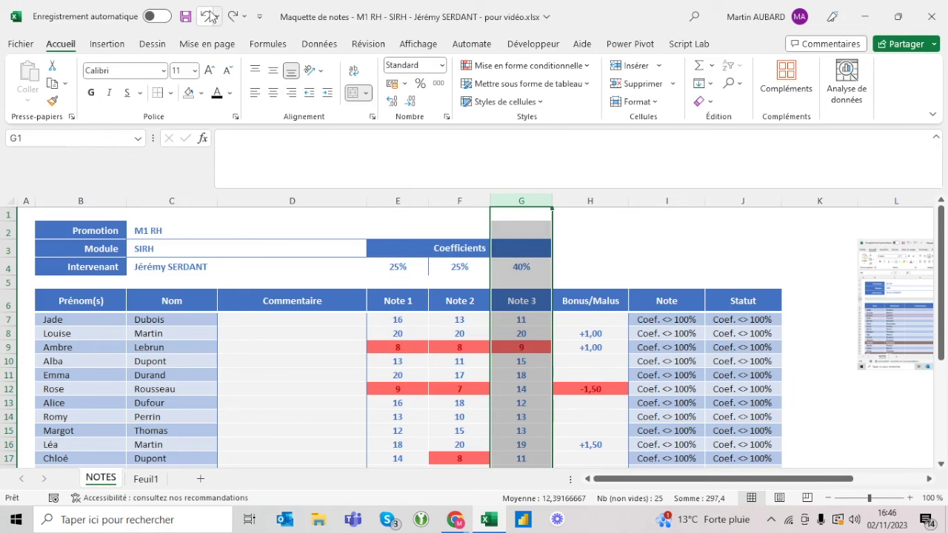
{"action": "left_click", "coordinate": [528, 263]}
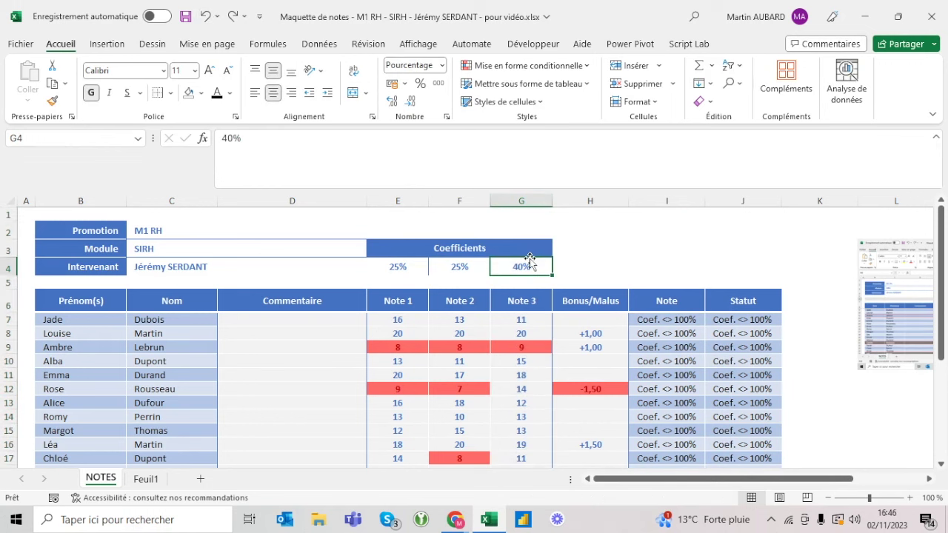
{"action": "type", "text": "50"}
{"action": "key", "text": "Return"}
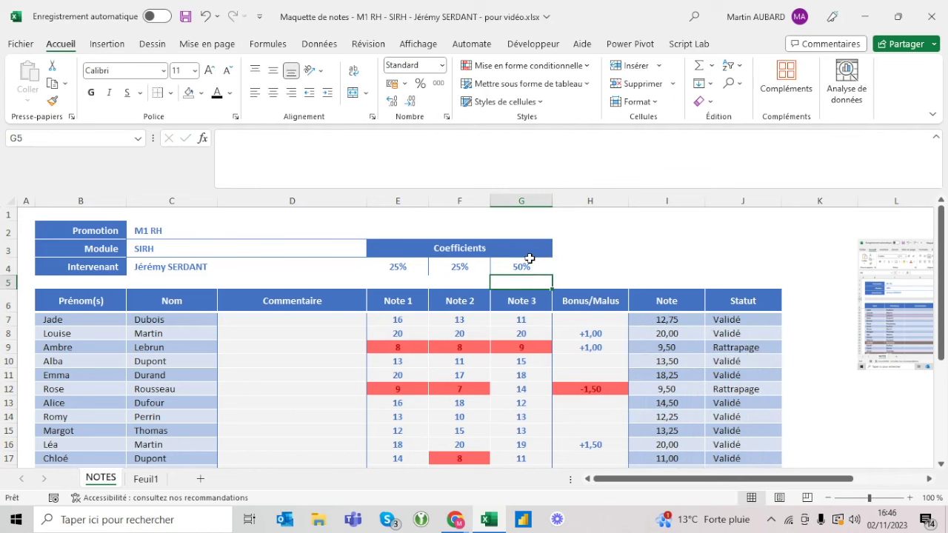
- Inspect the coefficients and the I7 Note and J7 Statut formulas, then start typing =si. in J3
{"action": "key", "text": "Up"}
{"action": "key", "text": "Left"}
{"action": "key", "text": "Left"}
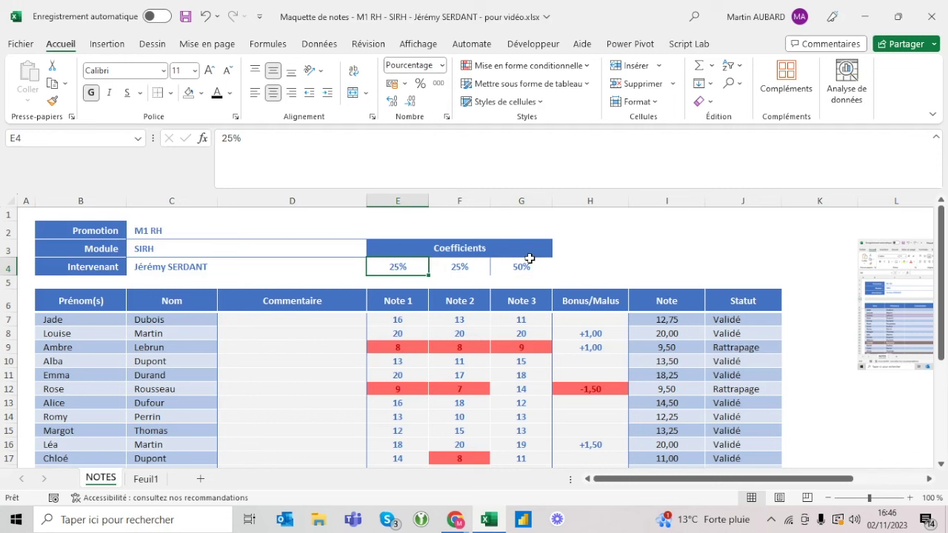
{"action": "left_click", "coordinate": [670, 263]}
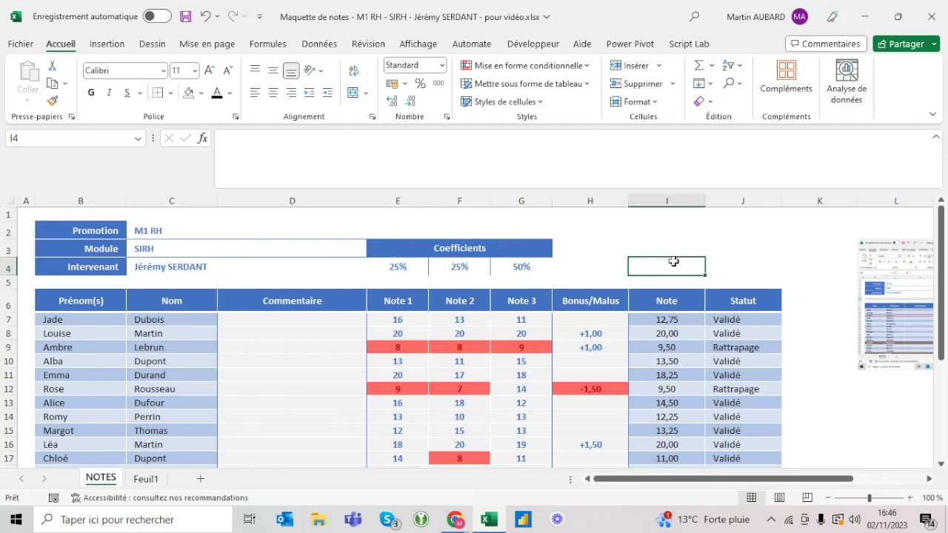
{"action": "left_click", "coordinate": [660, 319]}
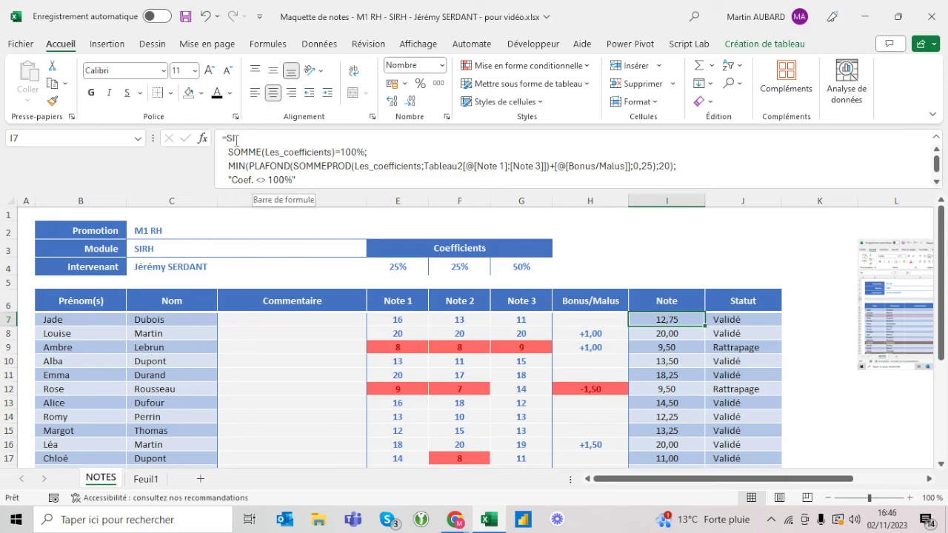
{"action": "left_click", "coordinate": [236, 138]}
{"action": "key", "text": "Escape"}
{"action": "left_click", "coordinate": [750, 319]}
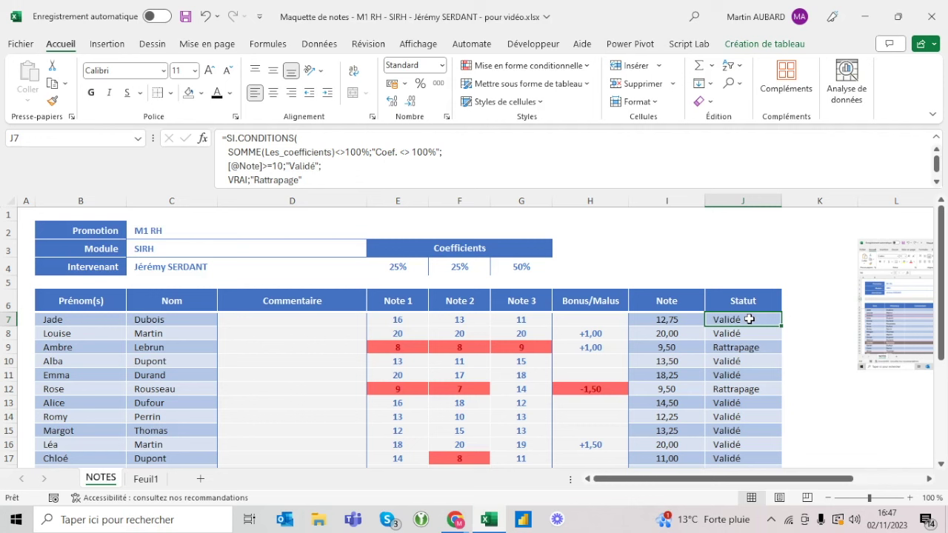
{"action": "left_click", "coordinate": [745, 246]}
{"action": "type", "text": "=si"}
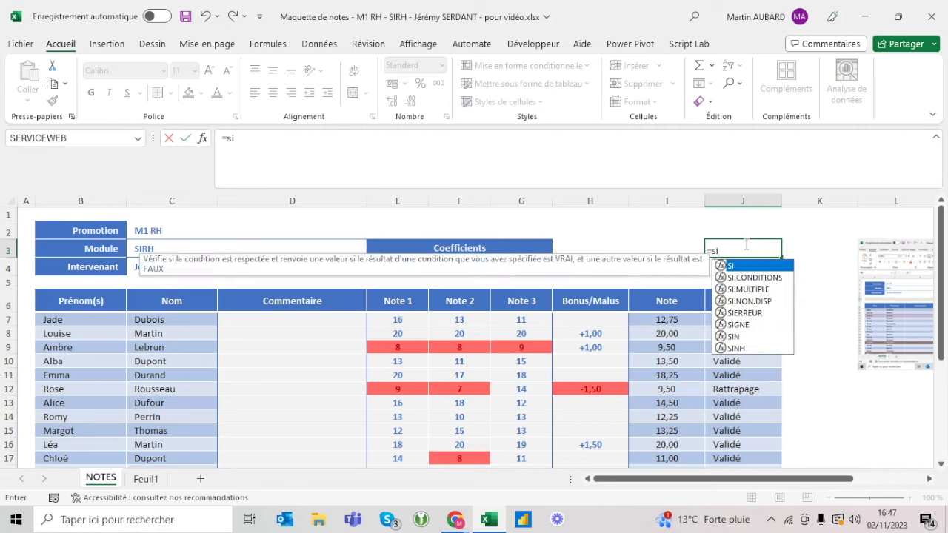
{"action": "type", "text": "."}
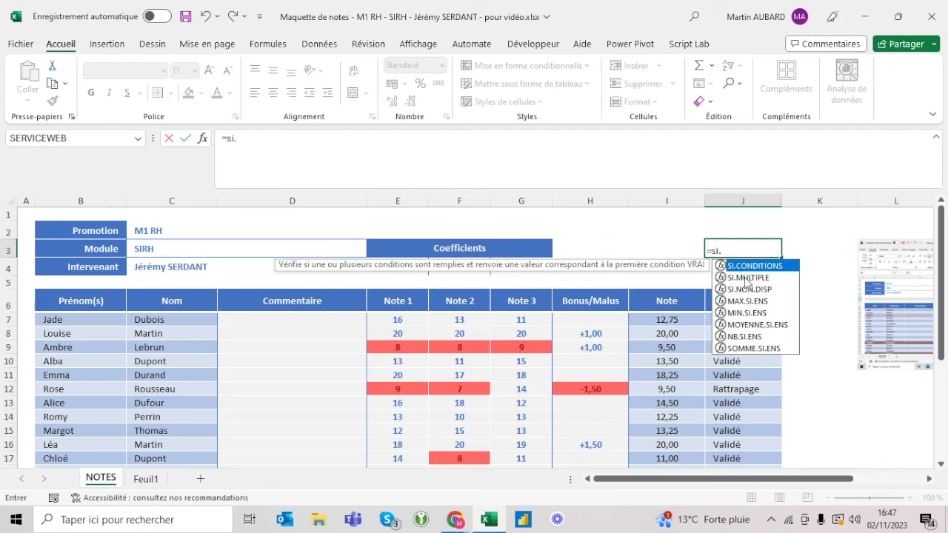
{"action": "key", "text": "Escape"}
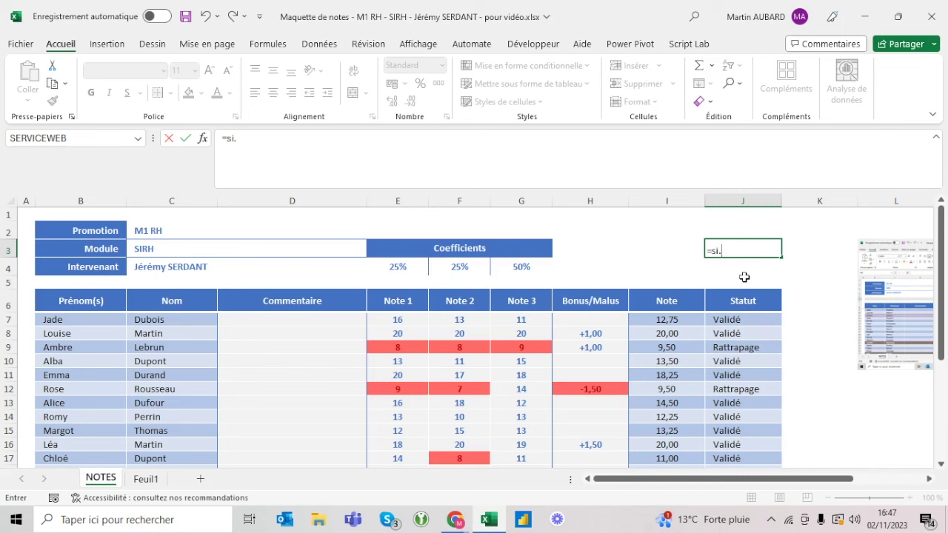
{"action": "key", "text": "Escape"}
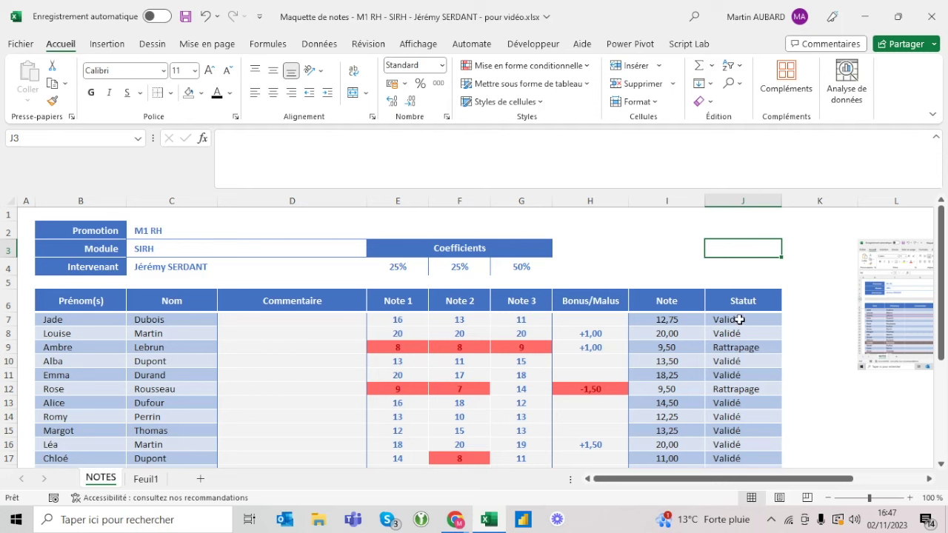
{"action": "type", "text": "=SI."}
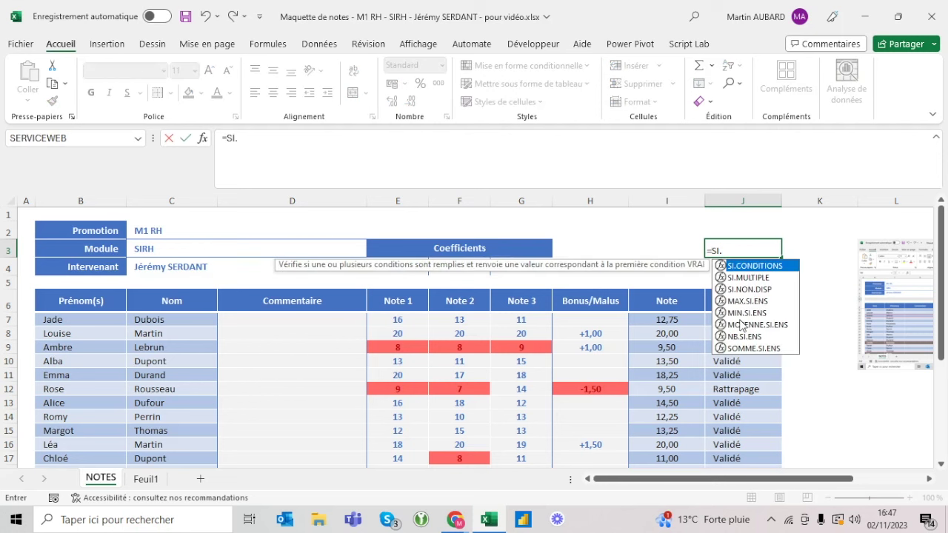
{"action": "key", "text": "BackSpace"}
{"action": "type", "text": "( SI"}
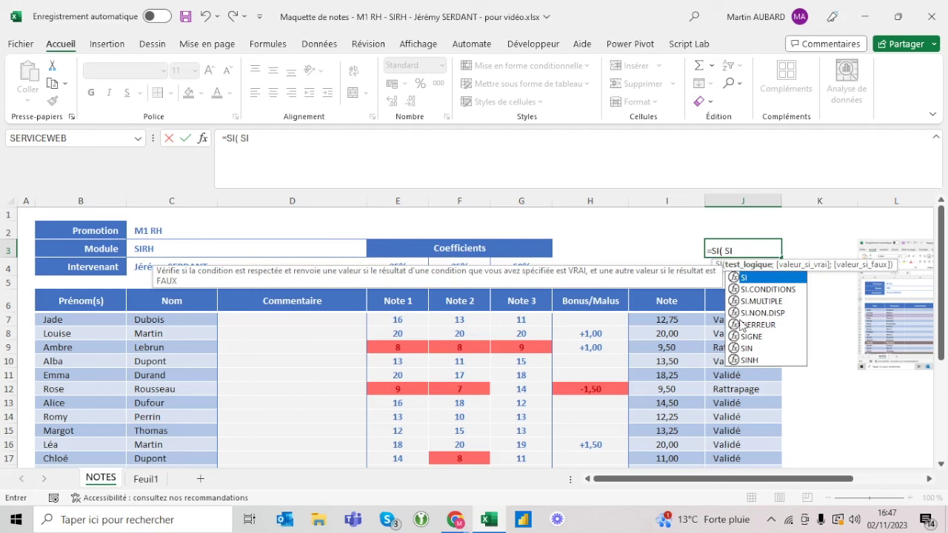
{"action": "key", "text": "Escape"}
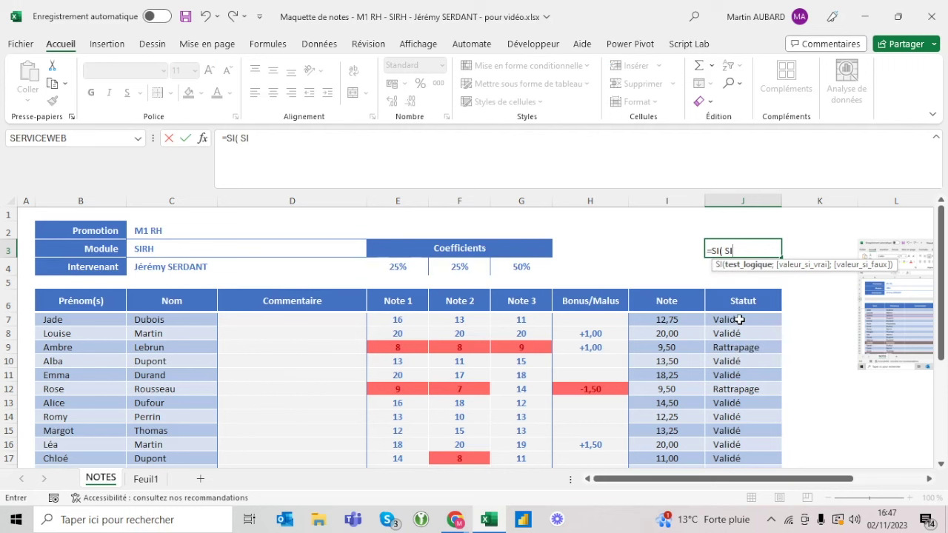
{"action": "key", "text": "Escape"}
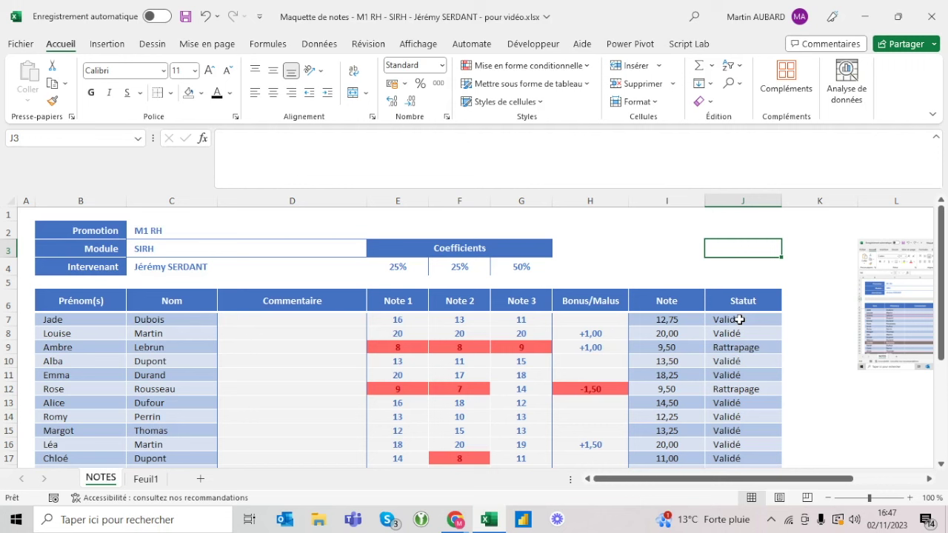
{"action": "left_click", "coordinate": [685, 290]}
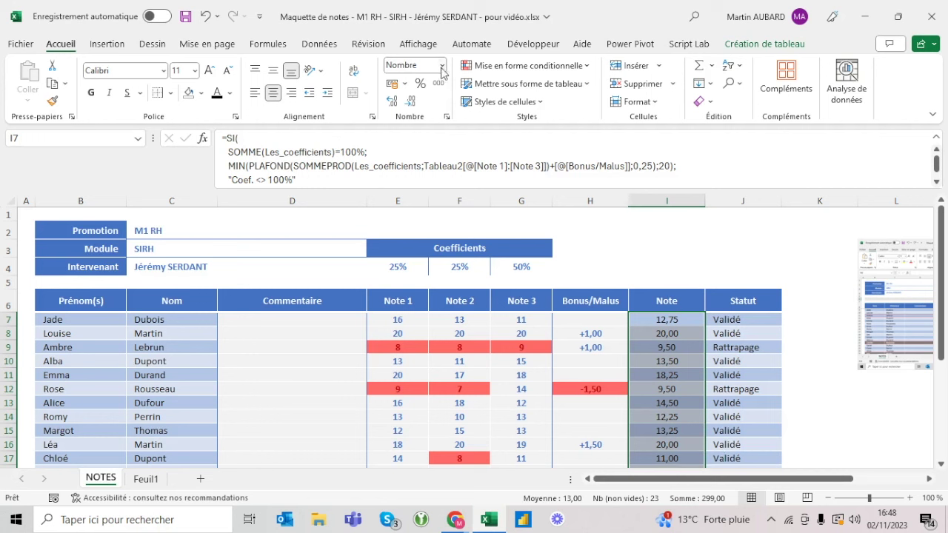
- Apply light blue solid data bars from Conditional Formatting to the grade cells
{"action": "left_click", "coordinate": [492, 71]}
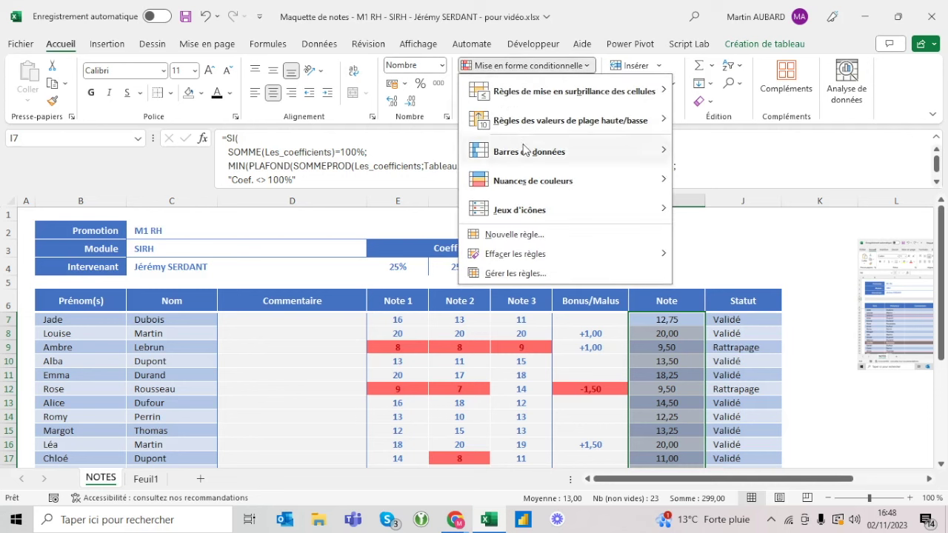
{"action": "mouse_move", "coordinate": [527, 157]}
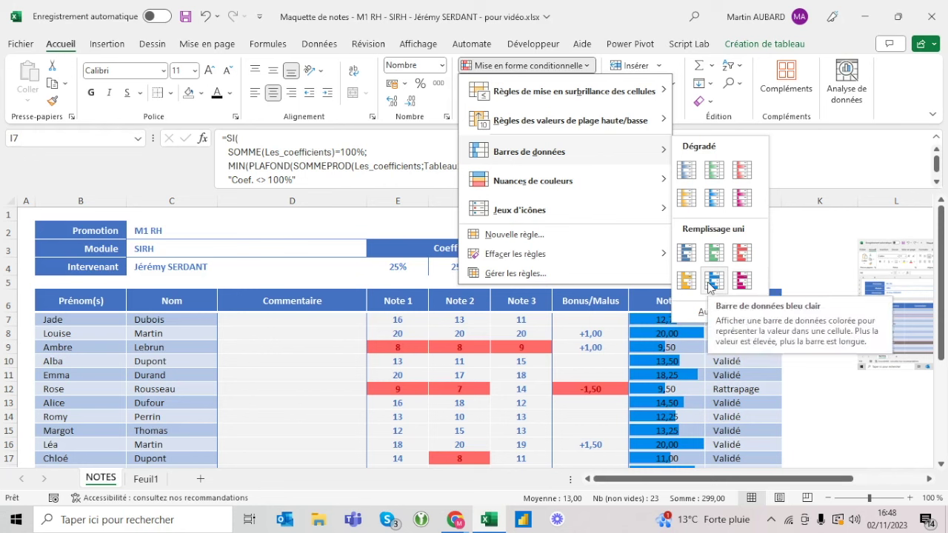
{"action": "left_click", "coordinate": [709, 286]}
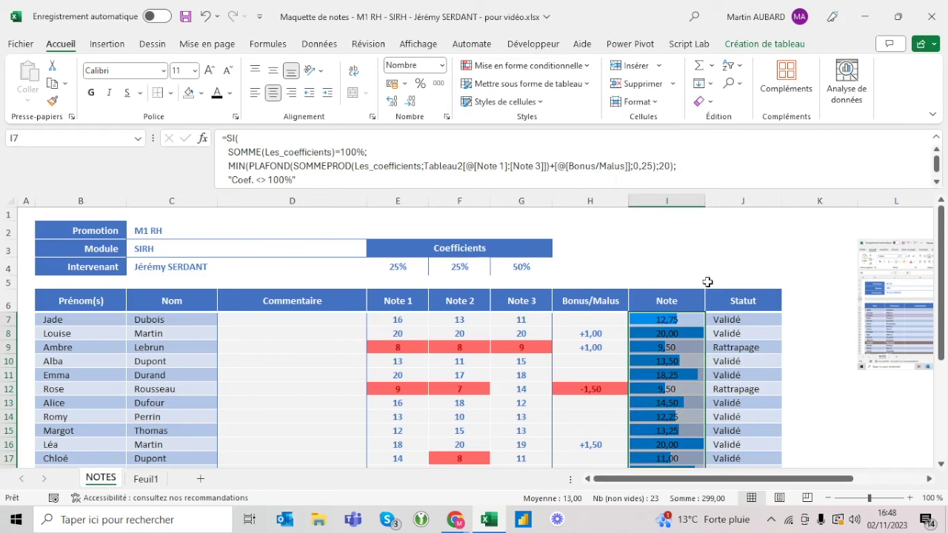
{"action": "left_click", "coordinate": [669, 321]}
{"action": "right_click", "coordinate": [669, 322]}
{"action": "key", "text": "Escape"}
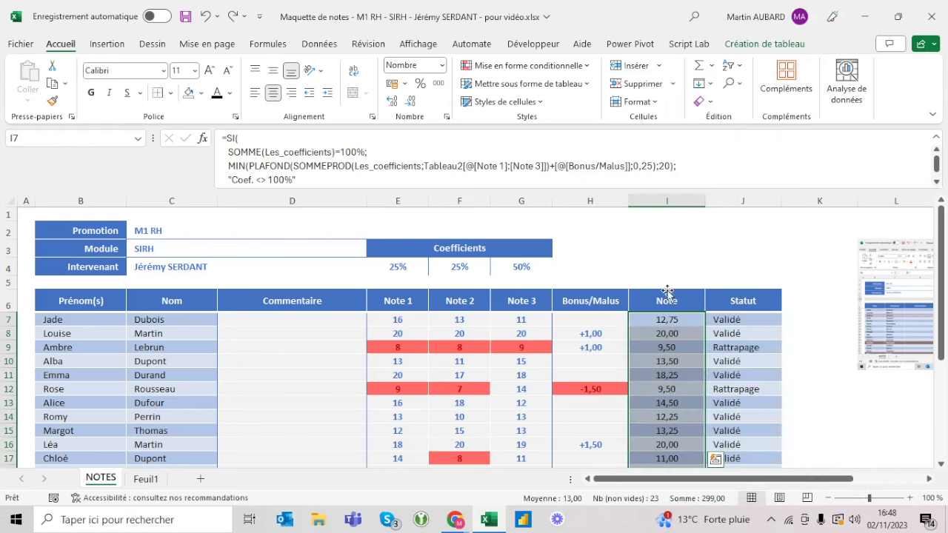
- Select only the Note grades without the header and reapply the light blue data bars
{"action": "left_click", "coordinate": [666, 291]}
{"action": "left_click", "coordinate": [666, 291]}
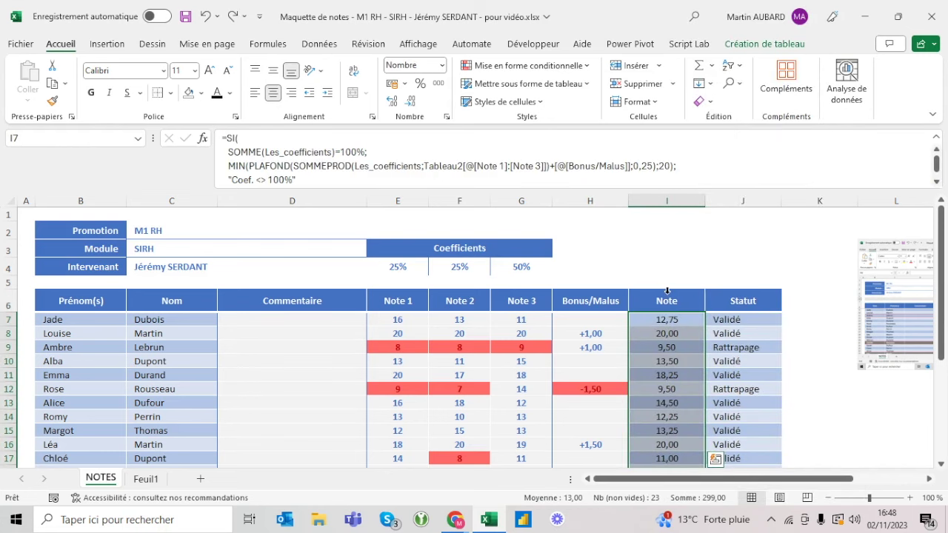
{"action": "left_click", "coordinate": [518, 68]}
{"action": "left_click", "coordinate": [518, 151]}
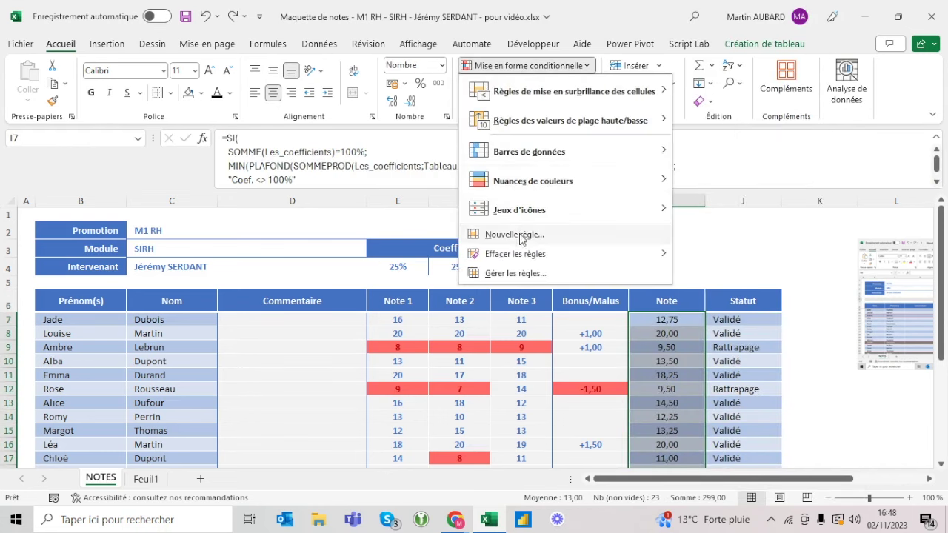
{"action": "left_click", "coordinate": [712, 276]}
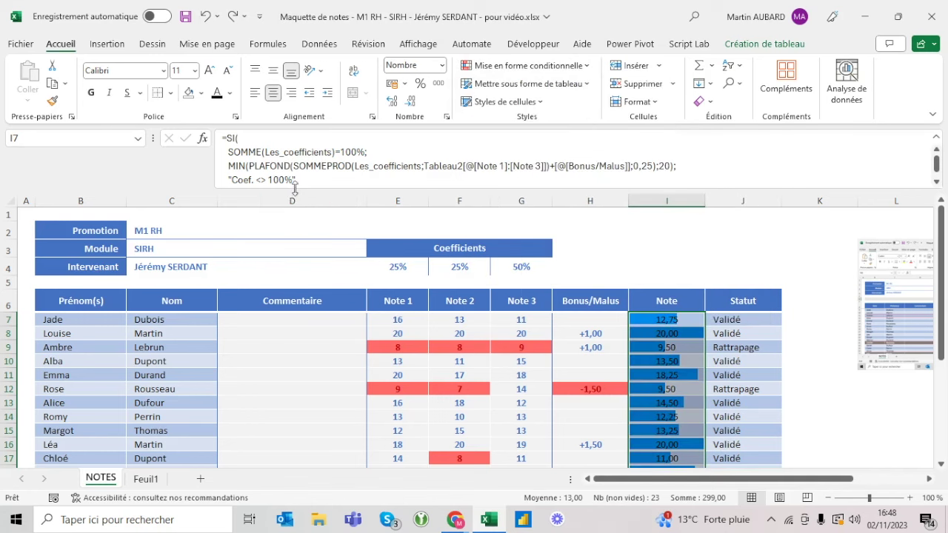
{"action": "left_click_drag", "start_coordinate": [293, 193], "coordinate": [310, 135]}
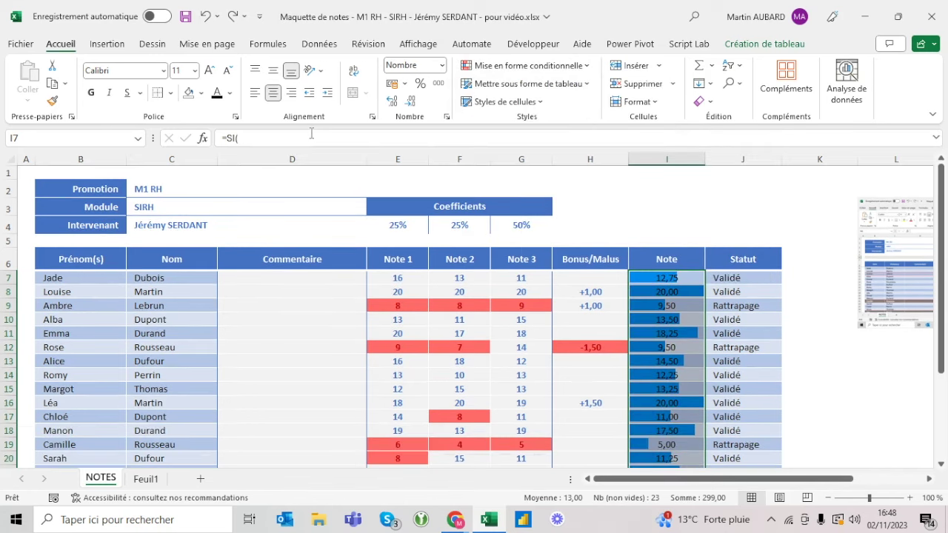
{"action": "left_click", "coordinate": [676, 306]}
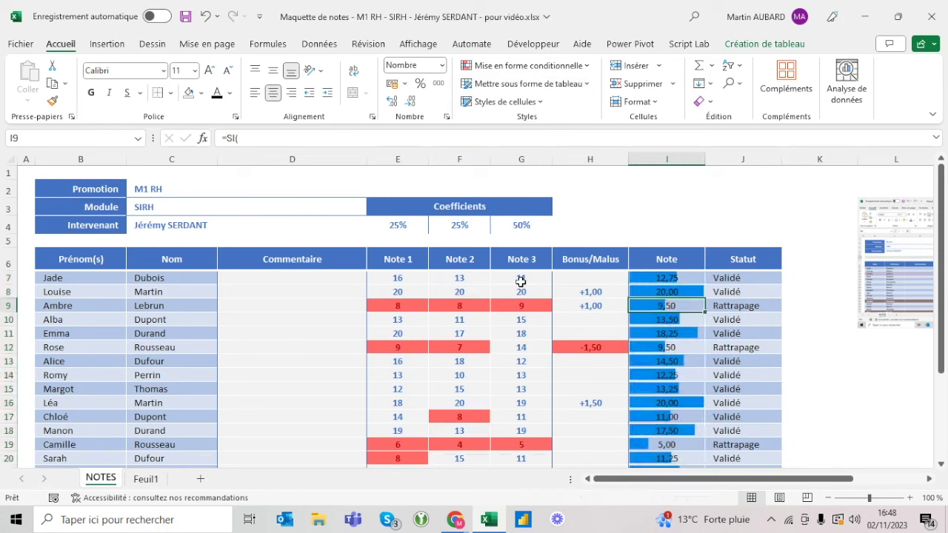
- Enter row 8's grades as 17, 15 and 19
{"action": "left_click", "coordinate": [417, 294]}
{"action": "type", "text": "1"}
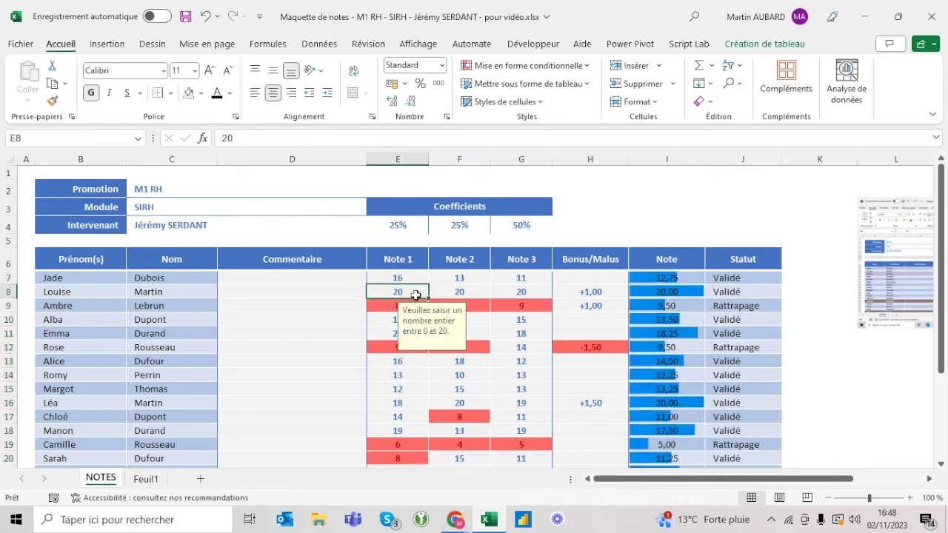
{"action": "type", "text": "7"}
{"action": "key", "text": "Tab"}
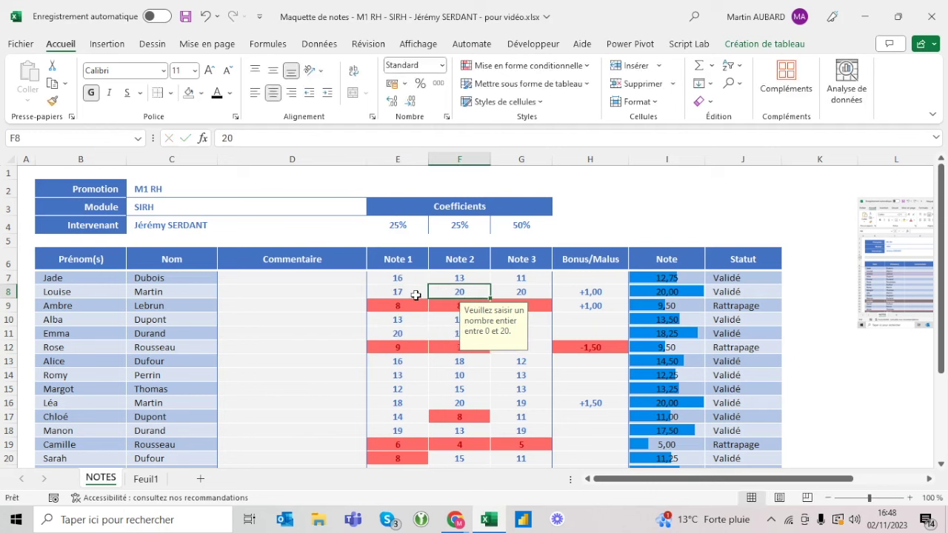
{"action": "type", "text": "15"}
{"action": "key", "text": "Tab"}
{"action": "type", "text": "19"}
{"action": "key", "text": "Return"}
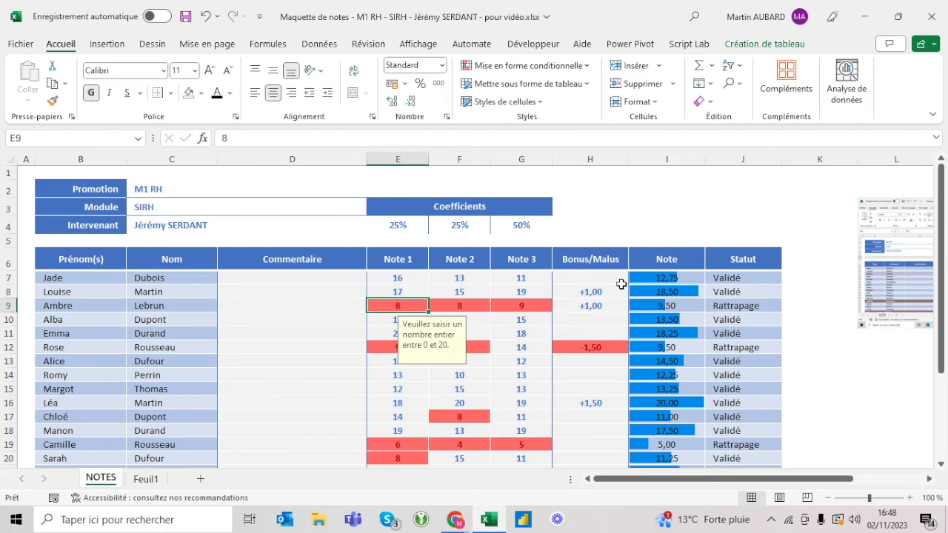
{"action": "left_click", "coordinate": [658, 296]}
- Enter 15 as row 16's Note 2 grade
{"action": "key", "text": "Down"}
{"action": "key", "text": "Down"}
{"action": "key", "text": "Down"}
{"action": "key", "text": "Down"}
{"action": "key", "text": "Down"}
{"action": "key", "text": "Down"}
{"action": "key", "text": "Left"}
{"action": "key", "text": "Left"}
{"action": "key", "text": "Left"}
{"action": "key", "text": "Down"}
{"action": "key", "text": "Down"}
{"action": "key", "text": "Down"}
{"action": "key", "text": "Up"}
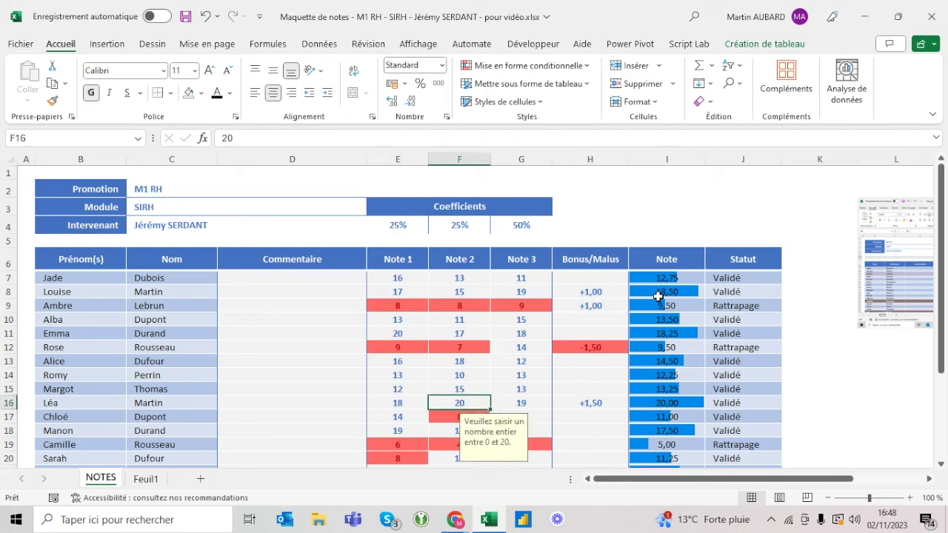
{"action": "type", "text": "15"}
{"action": "key", "text": "Return"}
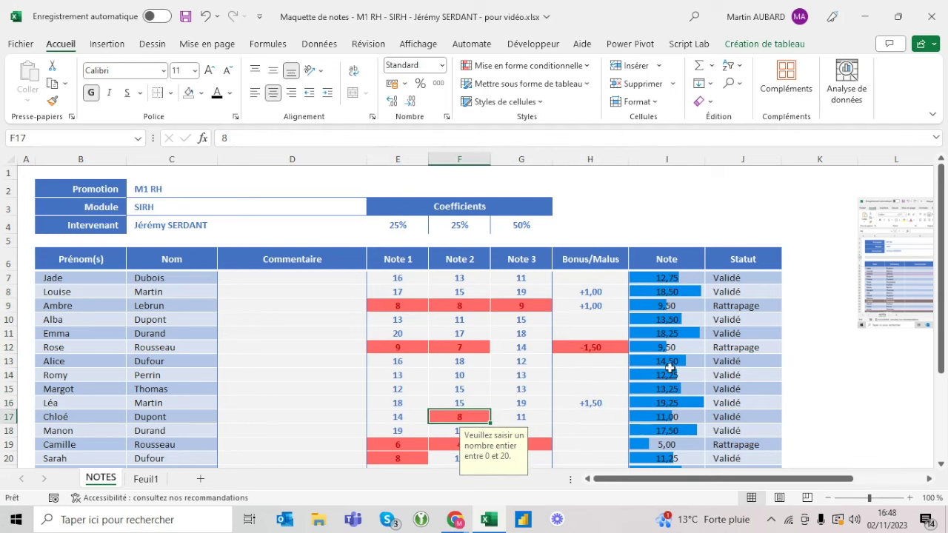
- Change row 16's Note 2 and Note 3 grades to 11 and 12
{"action": "key", "text": "Right"}
{"action": "key", "text": "Left"}
{"action": "key", "text": "Up"}
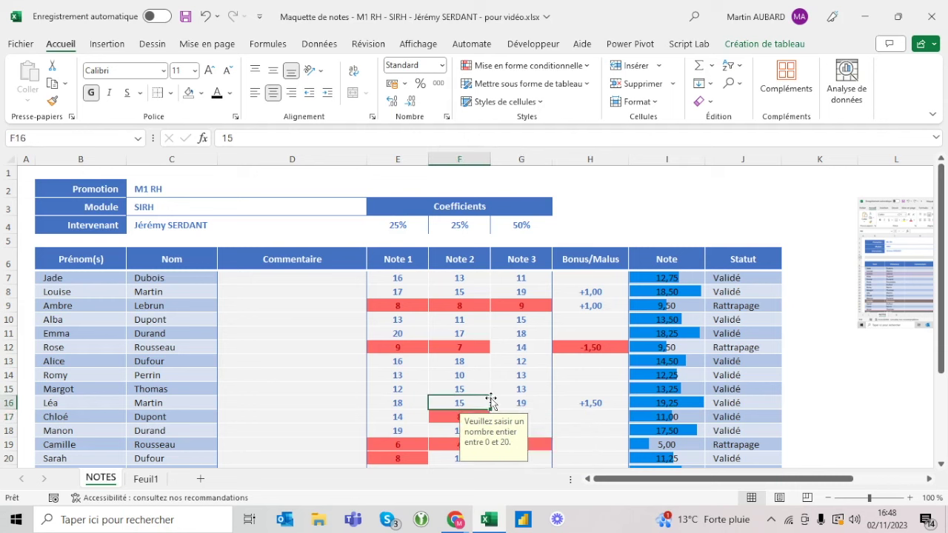
{"action": "type", "text": "11"}
{"action": "key", "text": "Tab"}
{"action": "type", "text": "12"}
{"action": "key", "text": "Return"}
{"action": "left_click", "coordinate": [662, 288]}
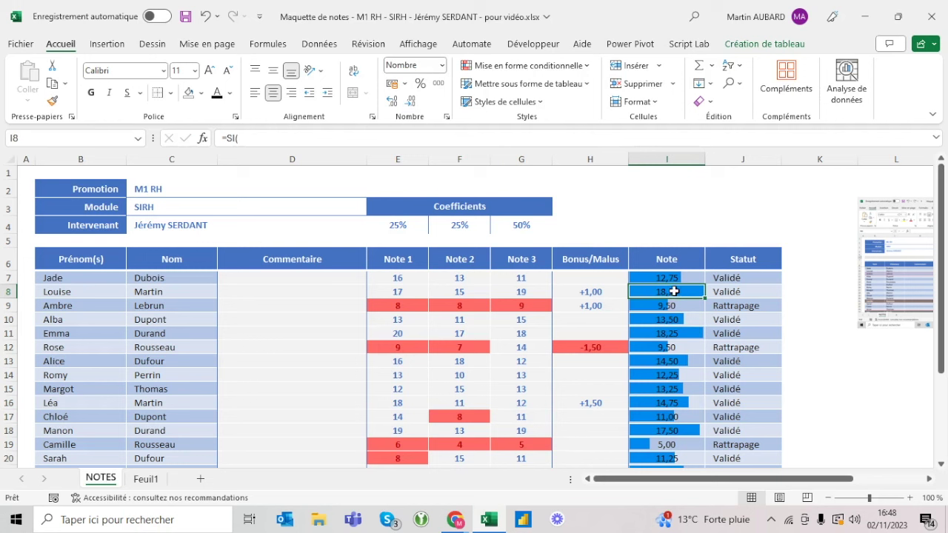
{"action": "left_click", "coordinate": [670, 250]}
- Edit the Note data bar rule to use a Number 0 minimum and Number 20 maximum
{"action": "left_click", "coordinate": [658, 278]}
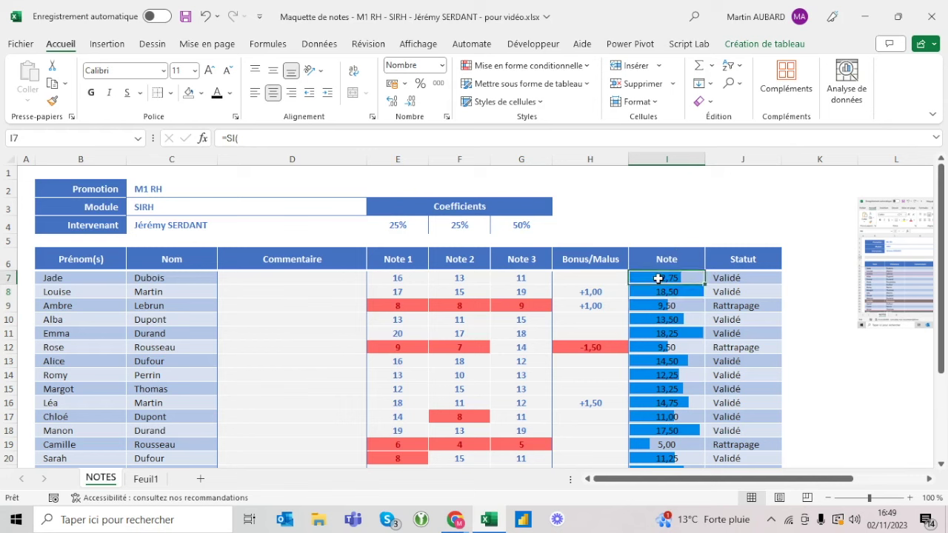
{"action": "left_click", "coordinate": [518, 67]}
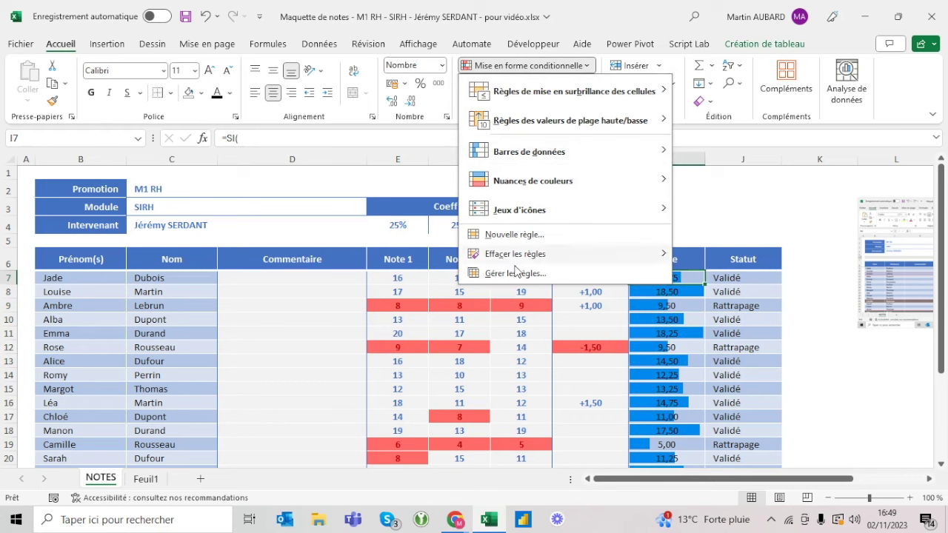
{"action": "left_click", "coordinate": [516, 273]}
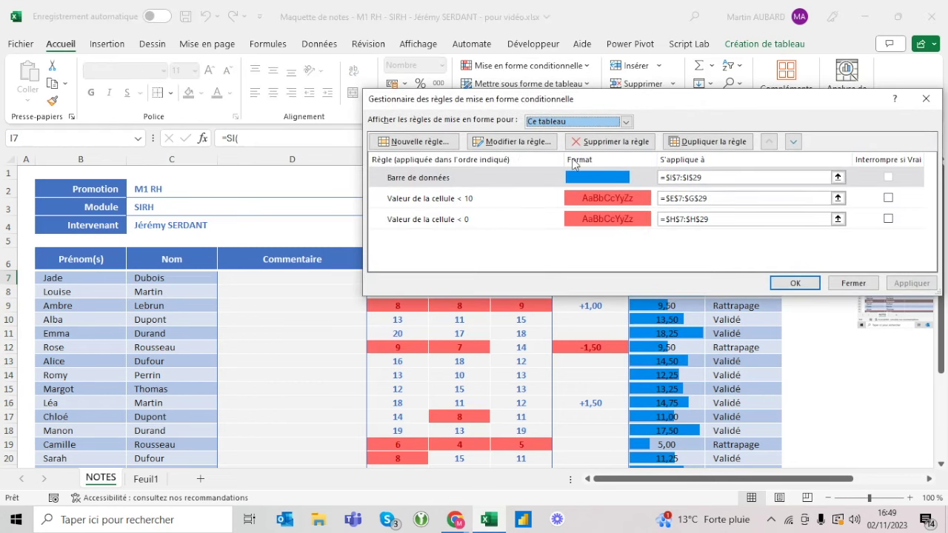
{"action": "left_click", "coordinate": [541, 142]}
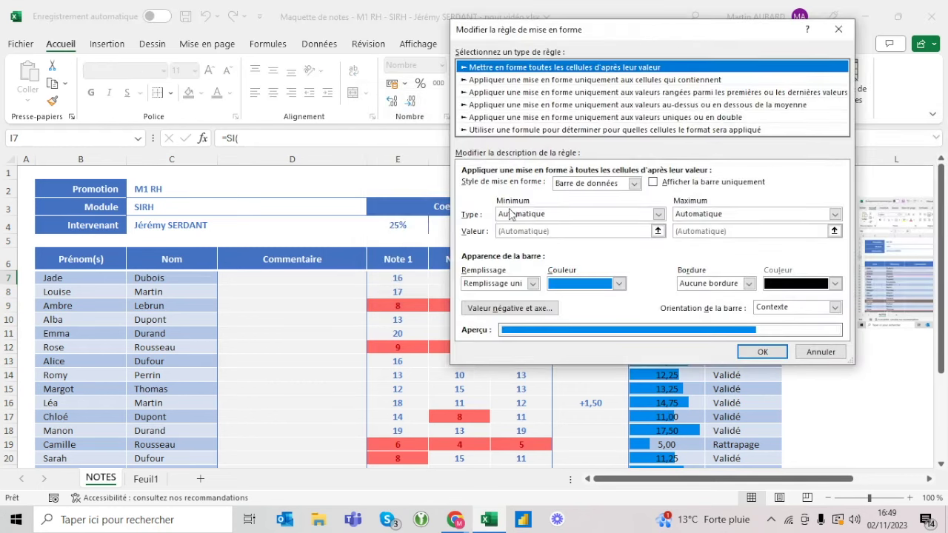
{"action": "left_click", "coordinate": [630, 216]}
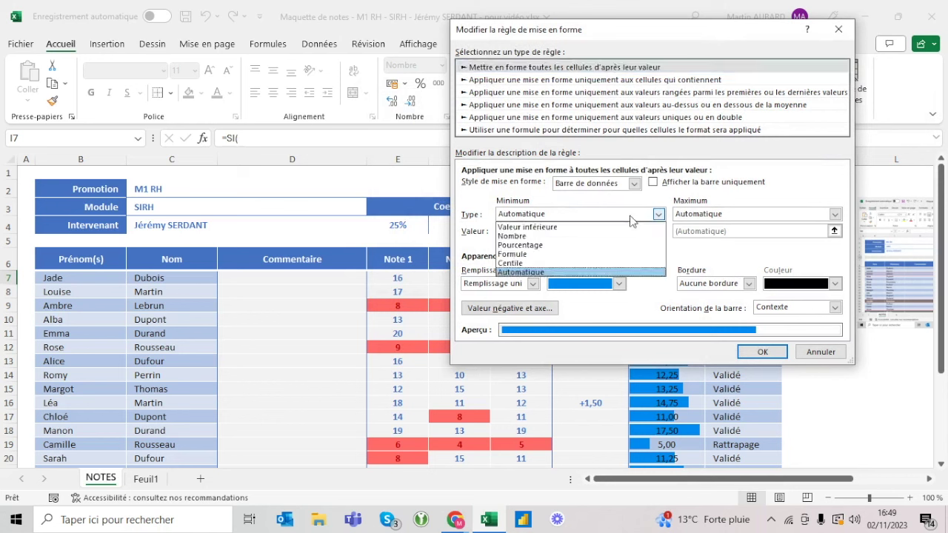
{"action": "left_click", "coordinate": [610, 236]}
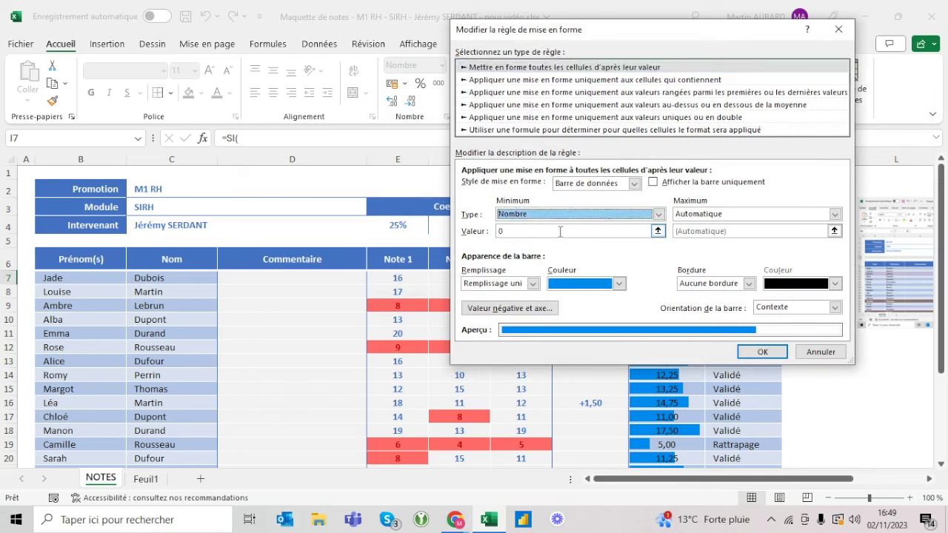
{"action": "left_click", "coordinate": [728, 216]}
{"action": "left_click", "coordinate": [708, 237]}
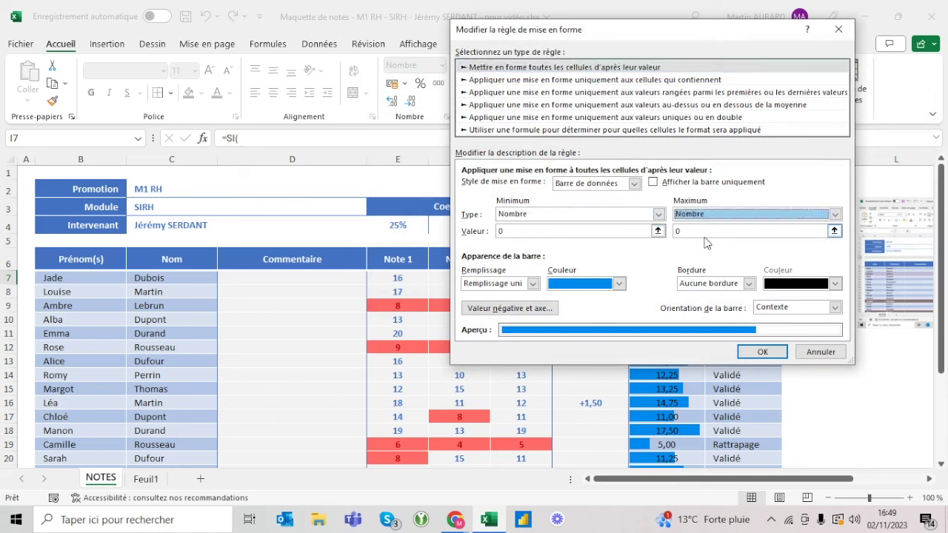
{"action": "type", "text": "20"}
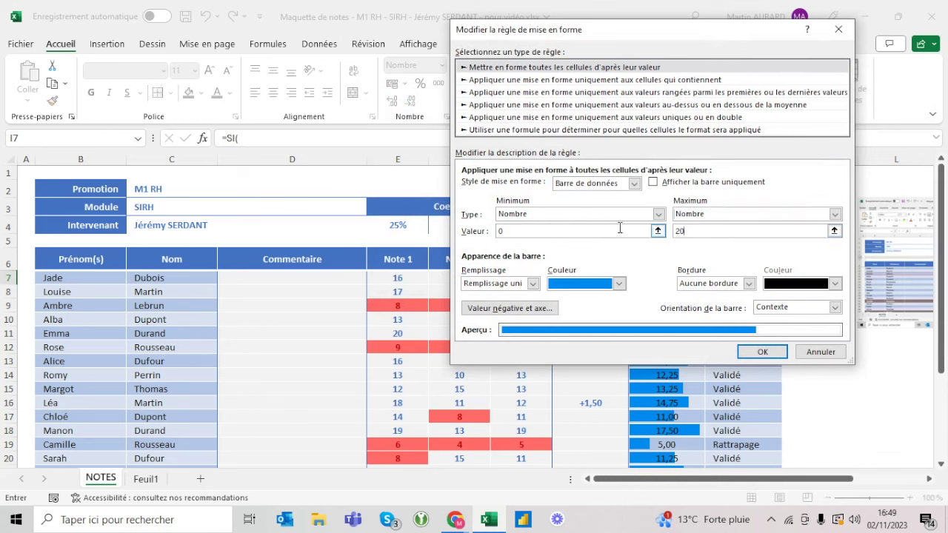
{"action": "left_click", "coordinate": [764, 353]}
{"action": "left_click", "coordinate": [794, 283]}
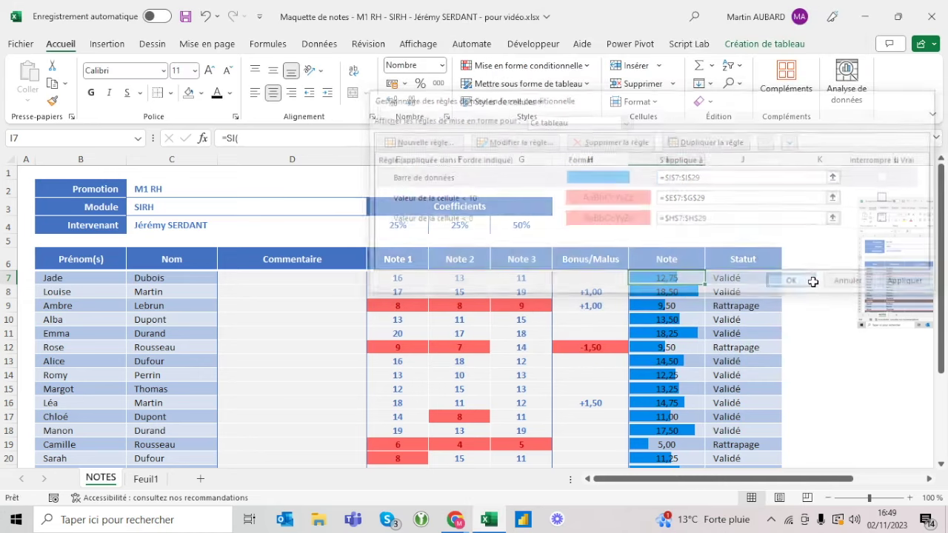
{"action": "left_click", "coordinate": [643, 207]}
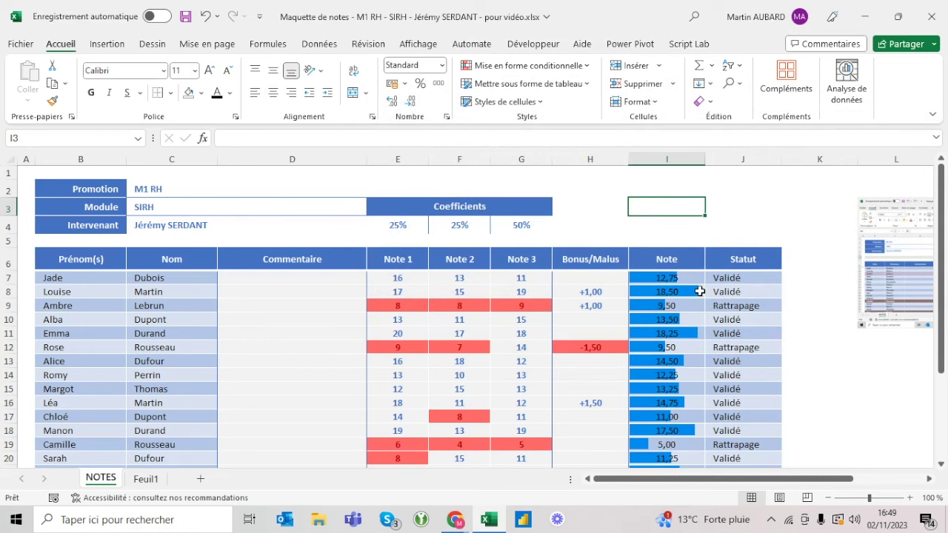
- Zoom out to 80%, back in to 90%, and select the merged Coefficients header
{"action": "scroll", "coordinate": [697, 395], "scroll_direction": "down", "scroll_amount": 3}
{"action": "scroll", "coordinate": [697, 395], "scroll_direction": "up", "scroll_amount": 3}
{"action": "left_click", "coordinate": [830, 498]}
{"action": "left_click", "coordinate": [829, 498]}
{"action": "scroll", "coordinate": [570, 307], "scroll_direction": "down", "scroll_amount": 2}
{"action": "scroll", "coordinate": [565, 301], "scroll_direction": "up", "scroll_amount": 1}
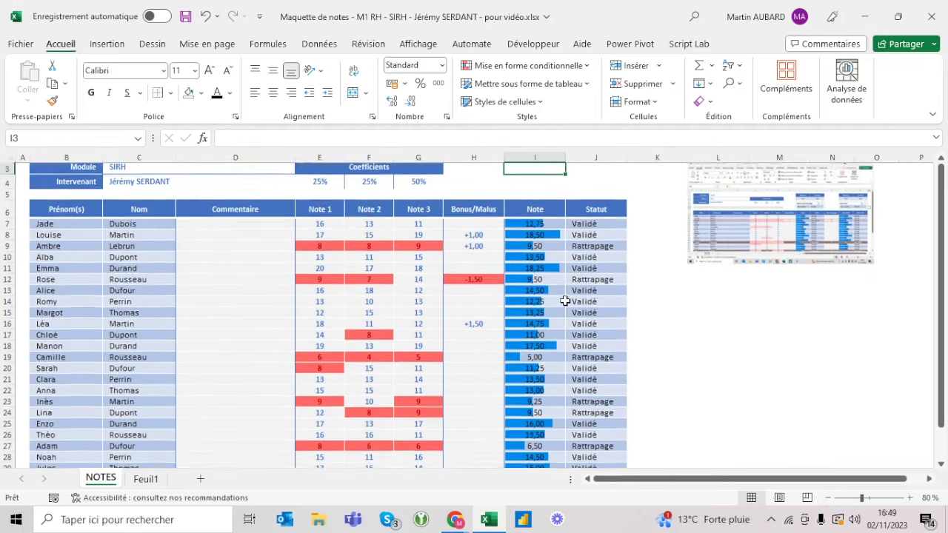
{"action": "left_click", "coordinate": [911, 498]}
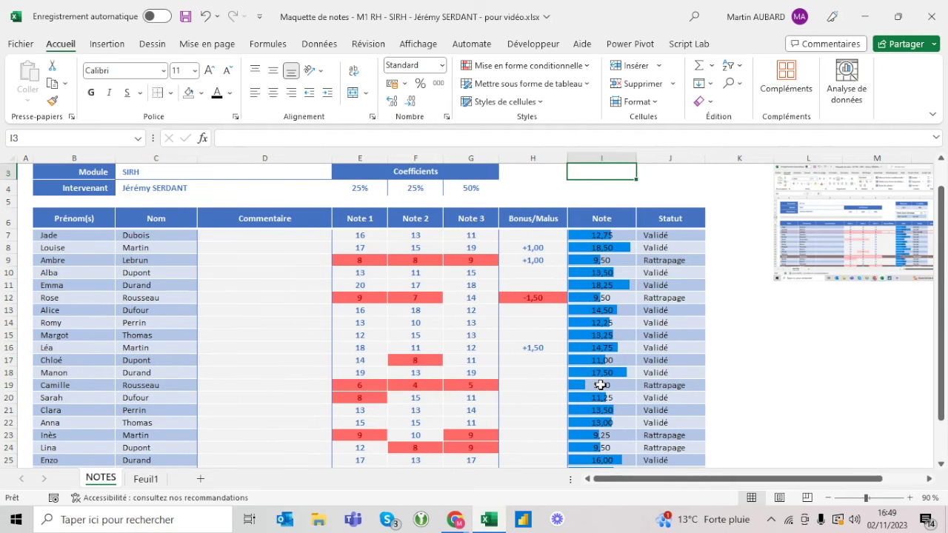
{"action": "scroll", "coordinate": [599, 385], "scroll_direction": "up", "scroll_amount": 1}
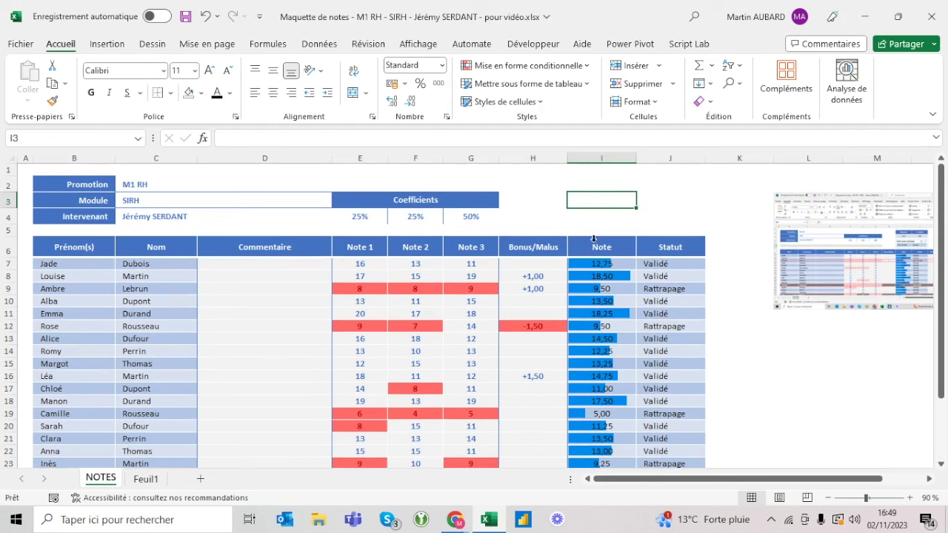
{"action": "left_click", "coordinate": [459, 200]}
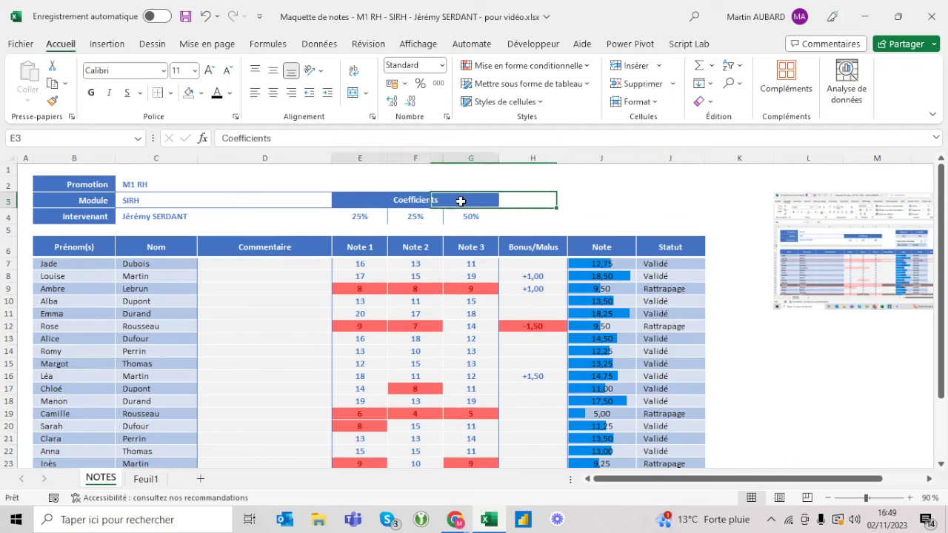
- Copy the Promotion header format from B2 into I2 and fill I3 light blue
{"action": "left_click", "coordinate": [98, 185]}
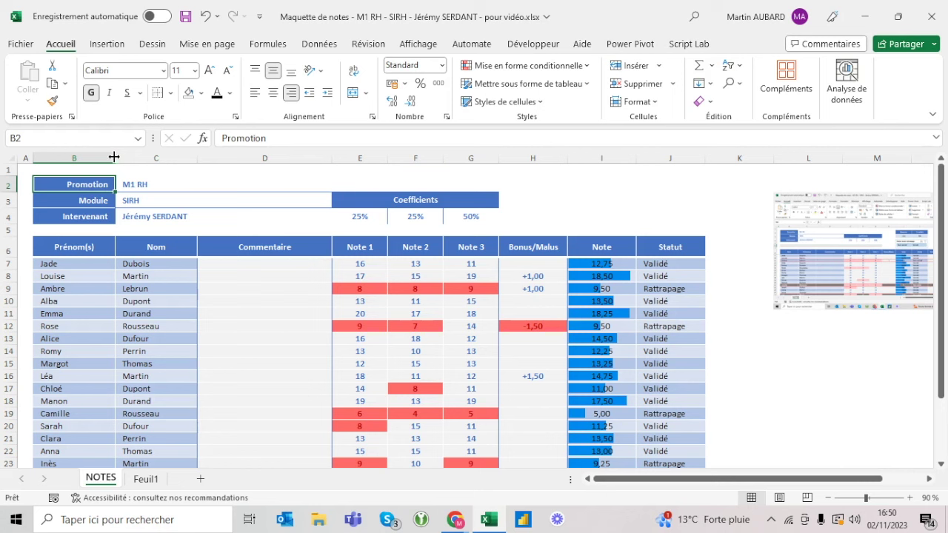
{"action": "key", "text": "ctrl+c"}
{"action": "key", "text": "Right"}
{"action": "key", "text": "Right"}
{"action": "key", "text": "Right"}
{"action": "key", "text": "Right"}
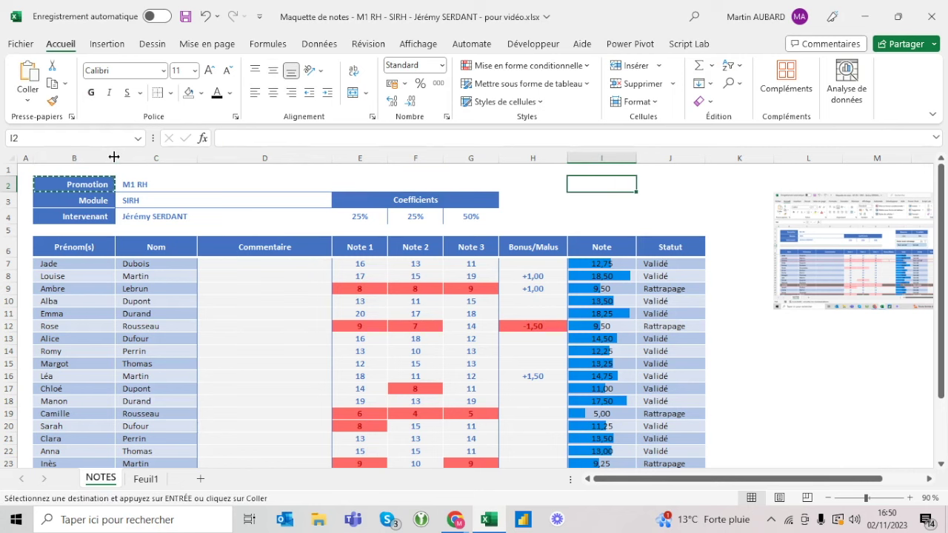
{"action": "key", "text": "ctrl+v"}
{"action": "key", "text": "Return"}
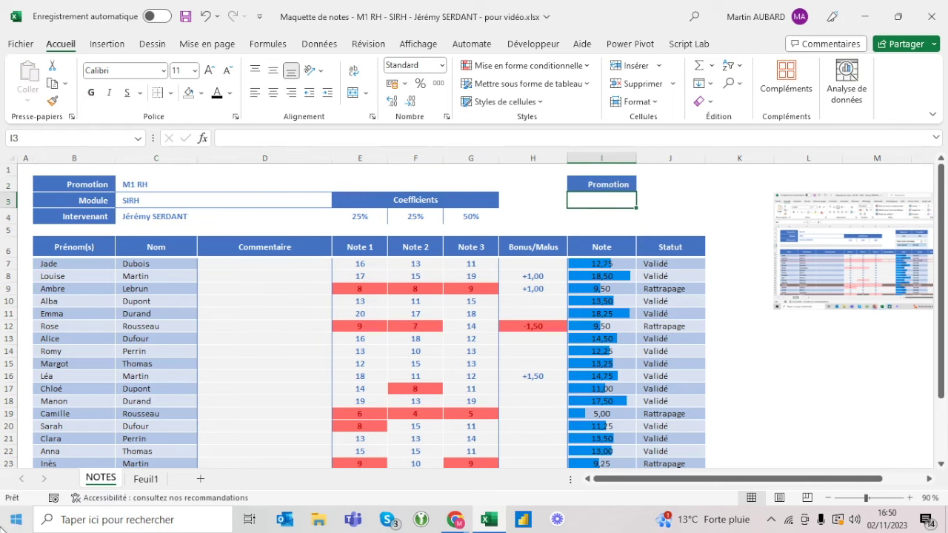
{"action": "left_click", "coordinate": [141, 480]}
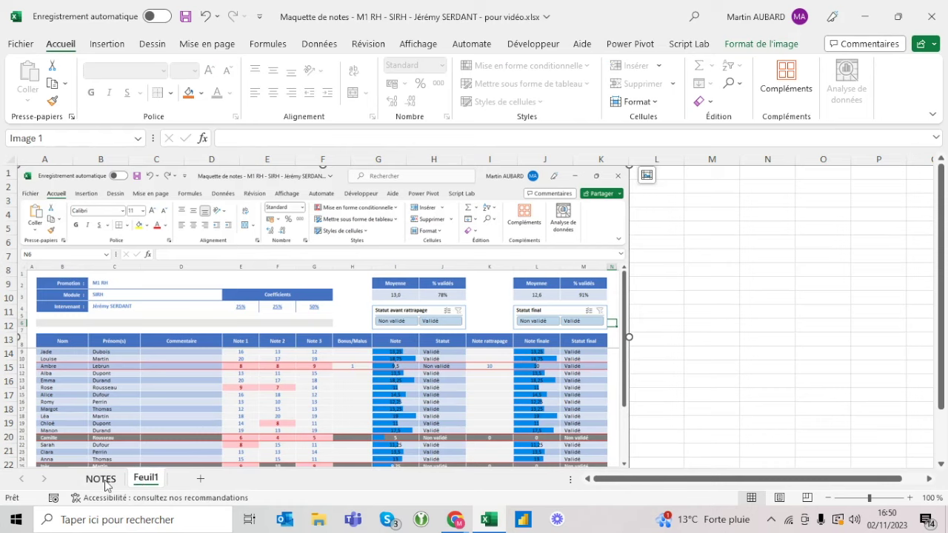
{"action": "left_click", "coordinate": [104, 480]}
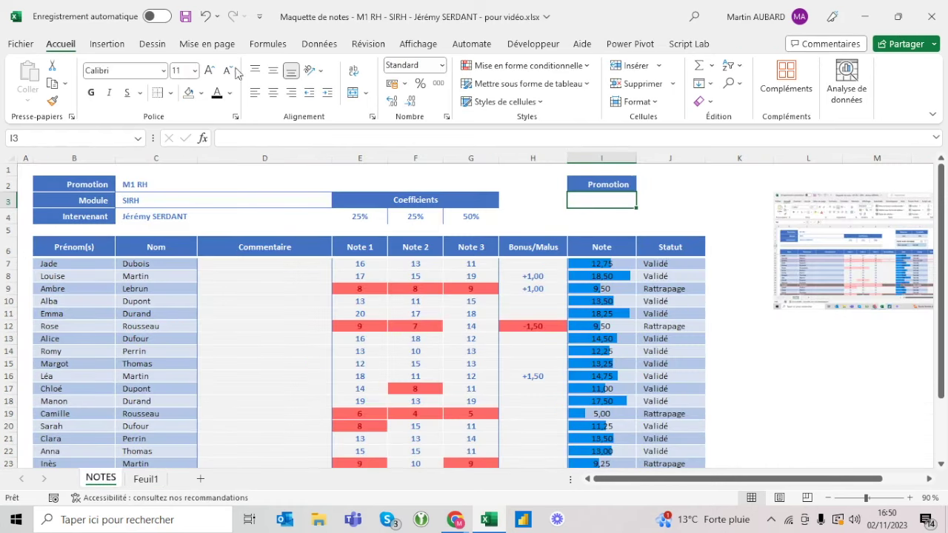
{"action": "left_click", "coordinate": [200, 93]}
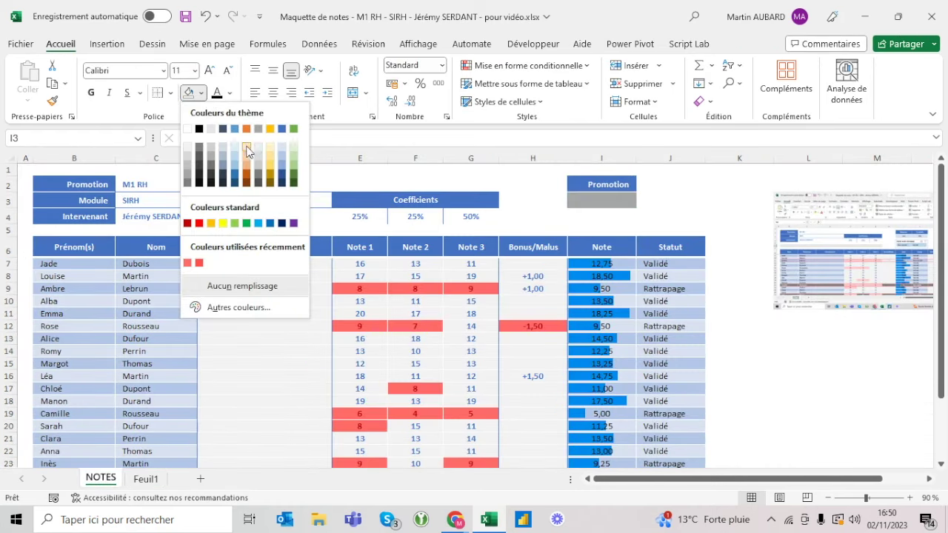
{"action": "left_click", "coordinate": [285, 147]}
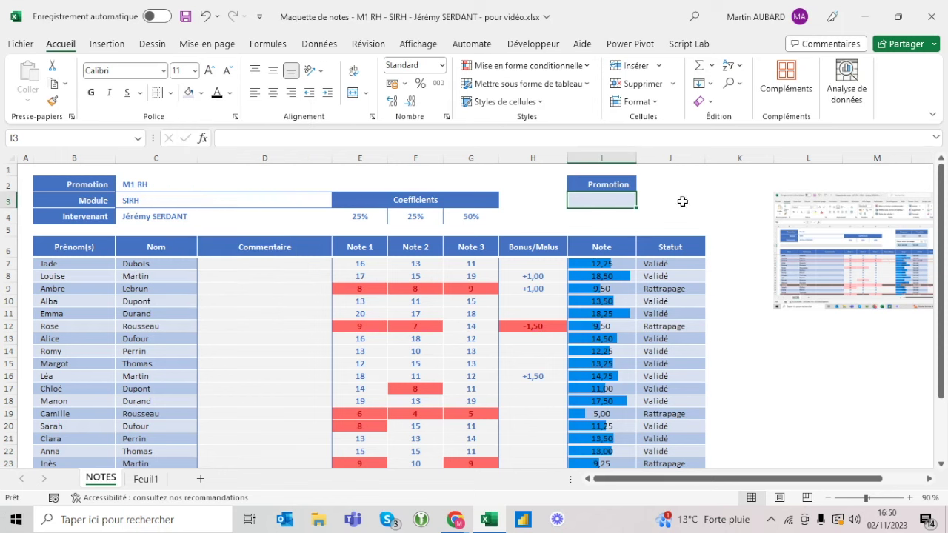
- Title cell I2 'Moyenne' and centre the text
{"action": "left_click", "coordinate": [626, 186]}
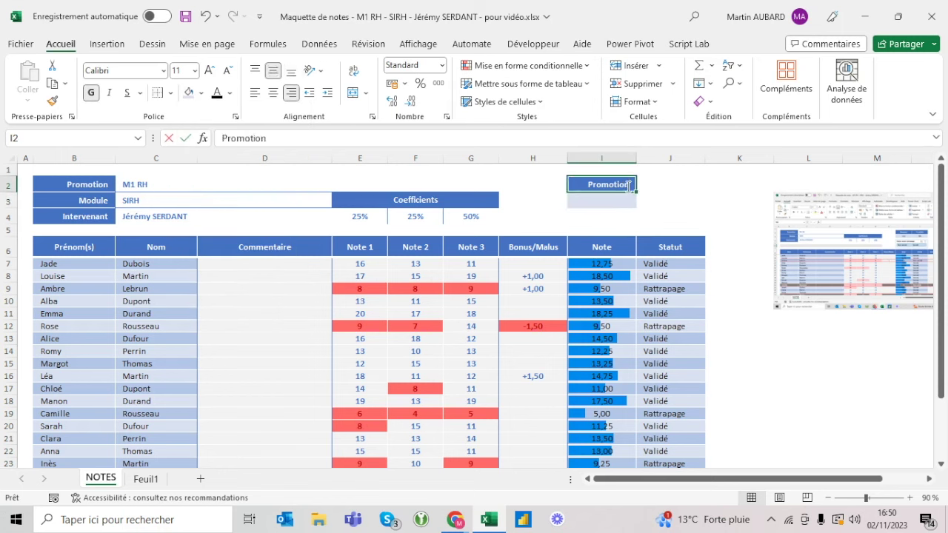
{"action": "type", "text": "Moyenne"}
{"action": "key", "text": "ctrl+Return"}
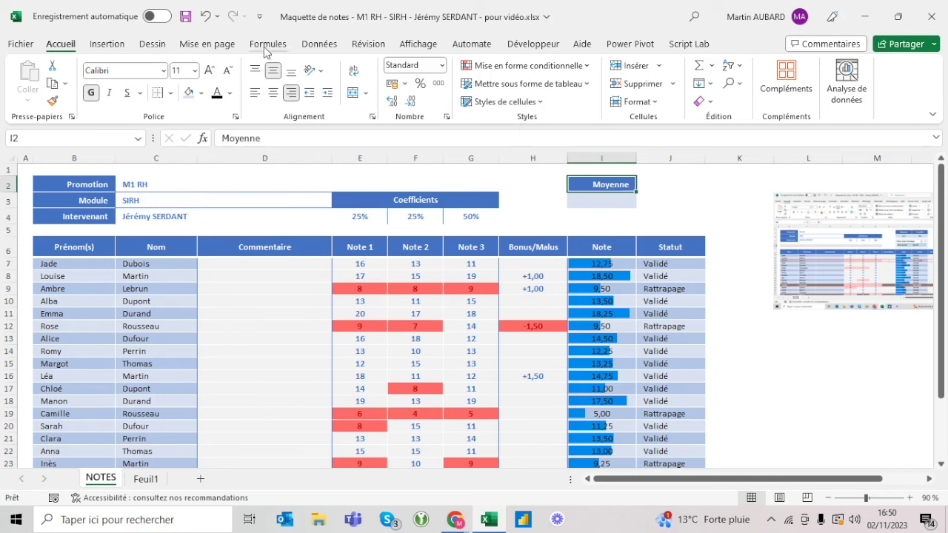
{"action": "left_click", "coordinate": [273, 94]}
- Copy the I2:I3 header block to J2:J3 and title J2 '% validé'
{"action": "key", "text": "shift+Down"}
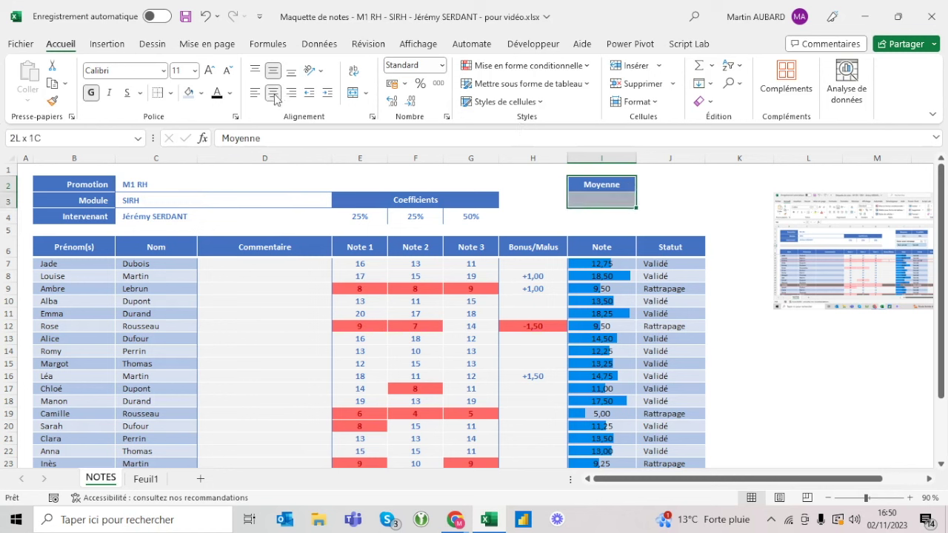
{"action": "key", "text": "ctrl+c"}
{"action": "key", "text": "Right"}
{"action": "key", "text": "ctrl+v"}
{"action": "key", "text": "Escape"}
{"action": "key", "text": "shift+Up"}
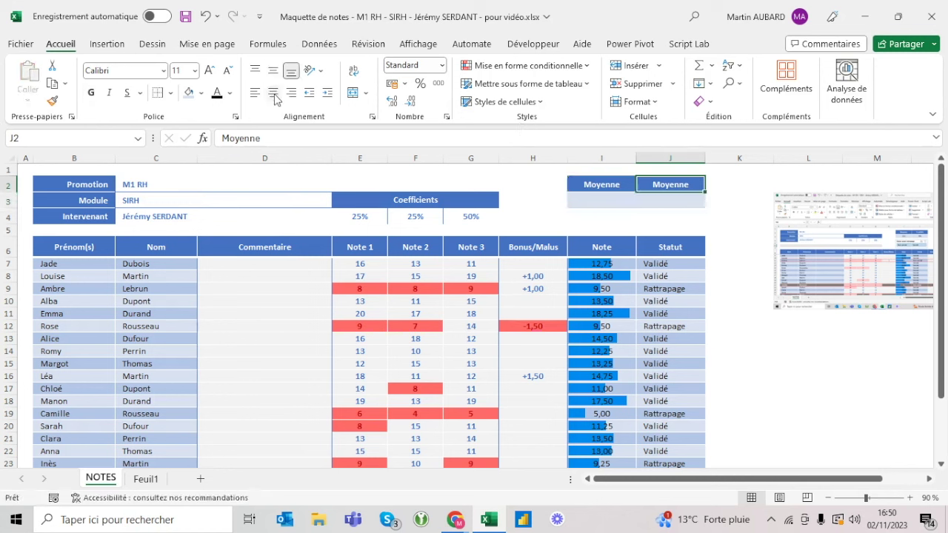
{"action": "type", "text": "% validé"}
{"action": "key", "text": "Return"}
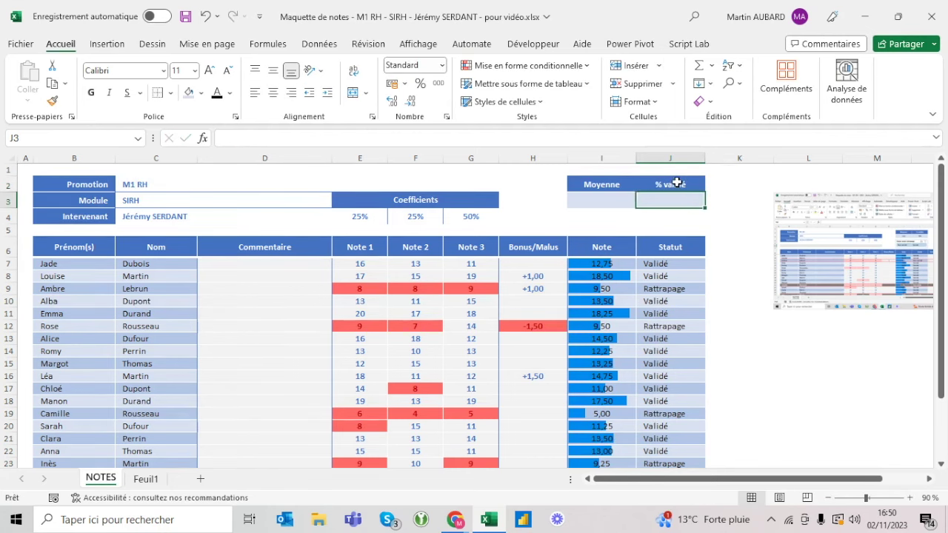
- Correct the J2 header to '% validés'
{"action": "left_click", "coordinate": [670, 185]}
{"action": "left_click", "coordinate": [598, 140]}
{"action": "type", "text": "s"}
{"action": "key", "text": "Return"}
{"action": "key", "text": "Left"}
{"action": "key", "text": "Left"}
{"action": "key", "text": "Left"}
{"action": "key", "text": "Right"}
- Set a border line colour for the Moyenne block I2:I3 and begin =moyenne( in I3
{"action": "key", "text": "Up"}
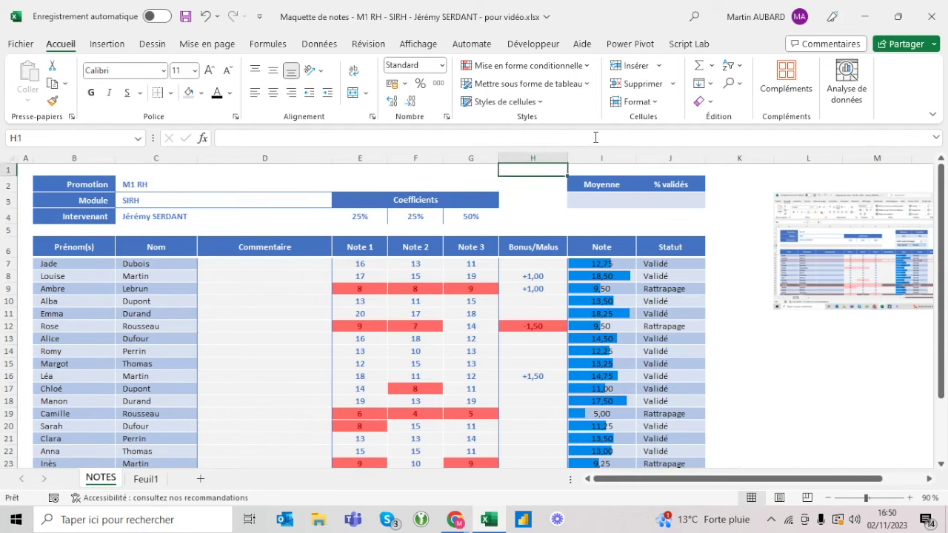
{"action": "key", "text": "Right"}
{"action": "key", "text": "shift+Down"}
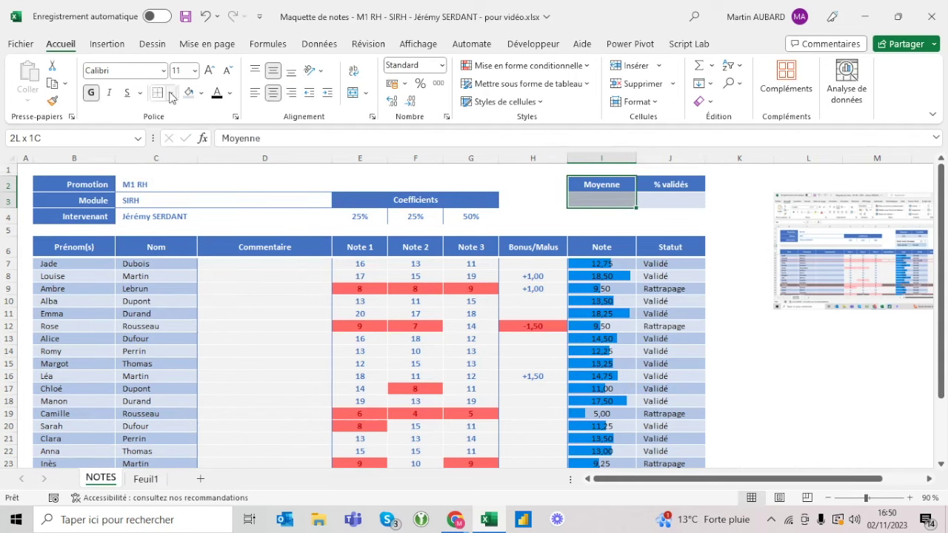
{"action": "left_click", "coordinate": [170, 92]}
{"action": "mouse_move", "coordinate": [220, 475]}
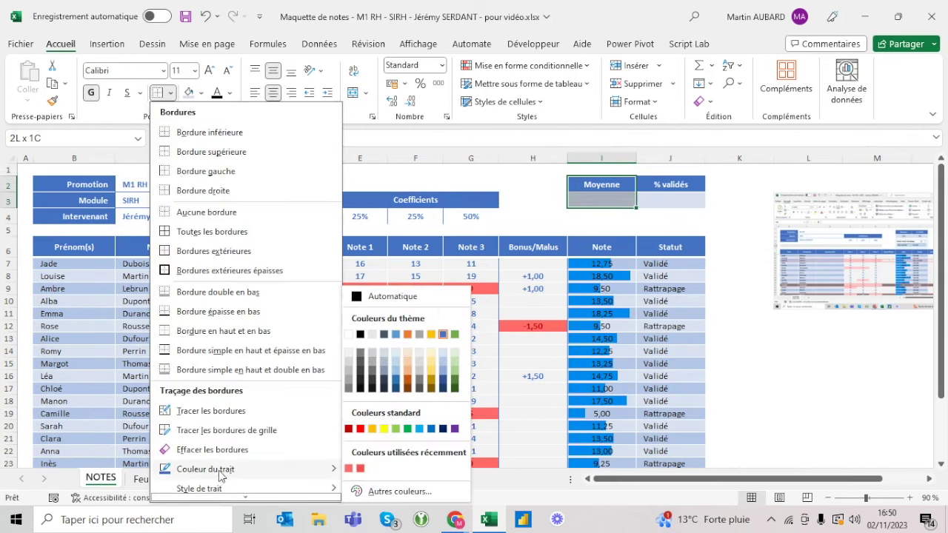
{"action": "left_click", "coordinate": [360, 334]}
{"action": "key", "text": "Escape"}
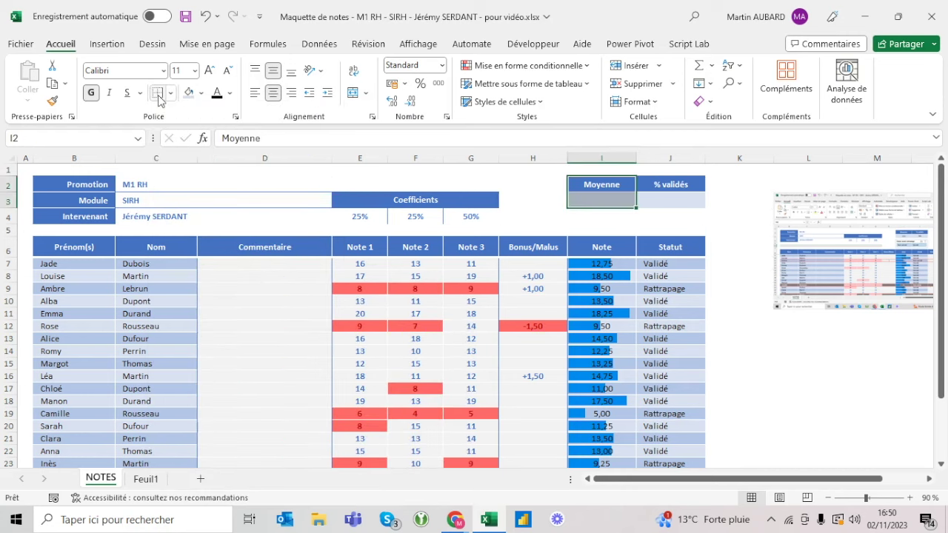
{"action": "key", "text": "Down"}
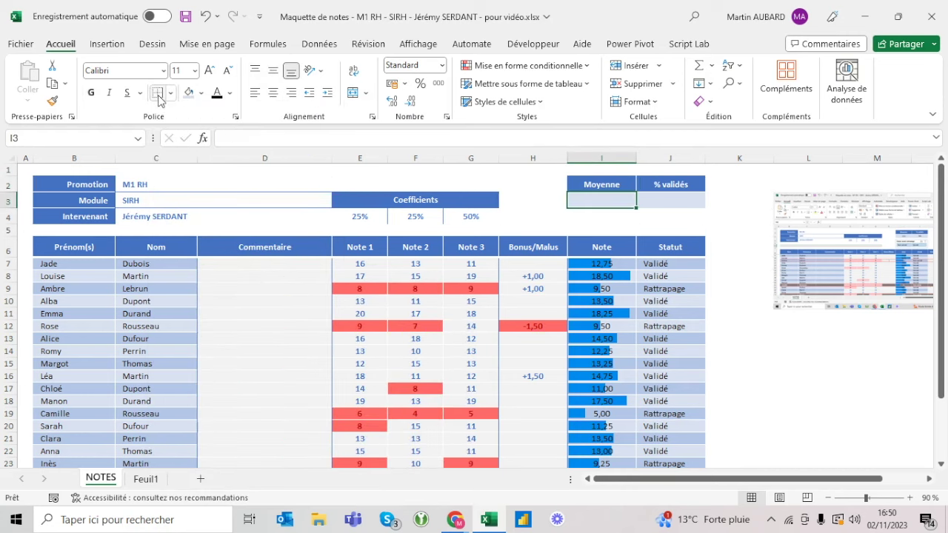
{"action": "type", "text": "=moyenne("}
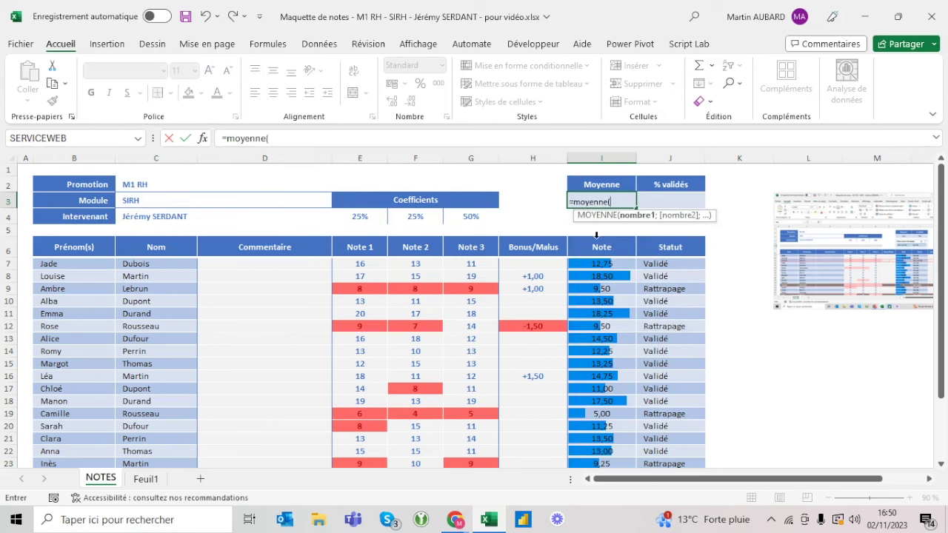
- Complete I3 as =MOYENNE(Tableau2[Note]), averaging the whole Note column
{"action": "left_click_drag", "start_coordinate": [596, 264], "coordinate": [600, 318]}
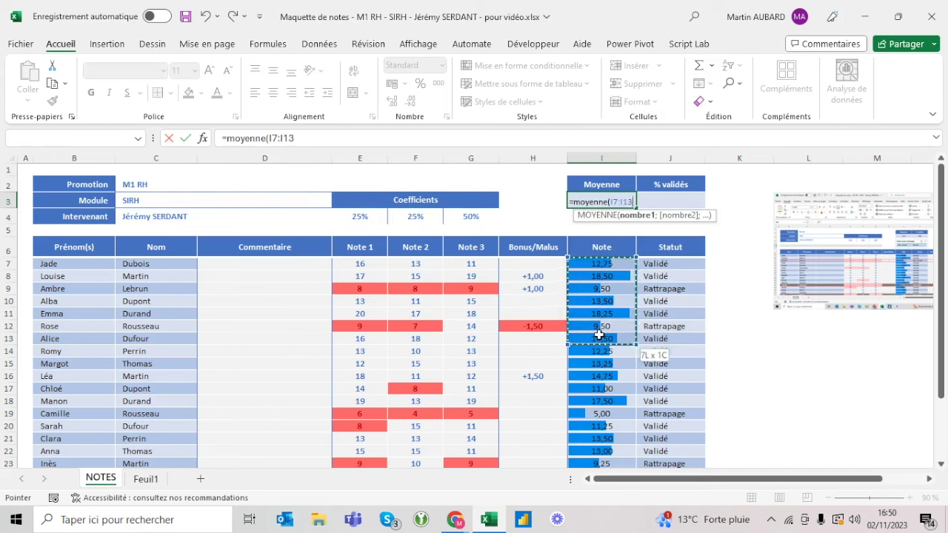
{"action": "left_click", "coordinate": [591, 235]}
{"action": "key", "text": "Return"}
{"action": "key", "text": "Up"}
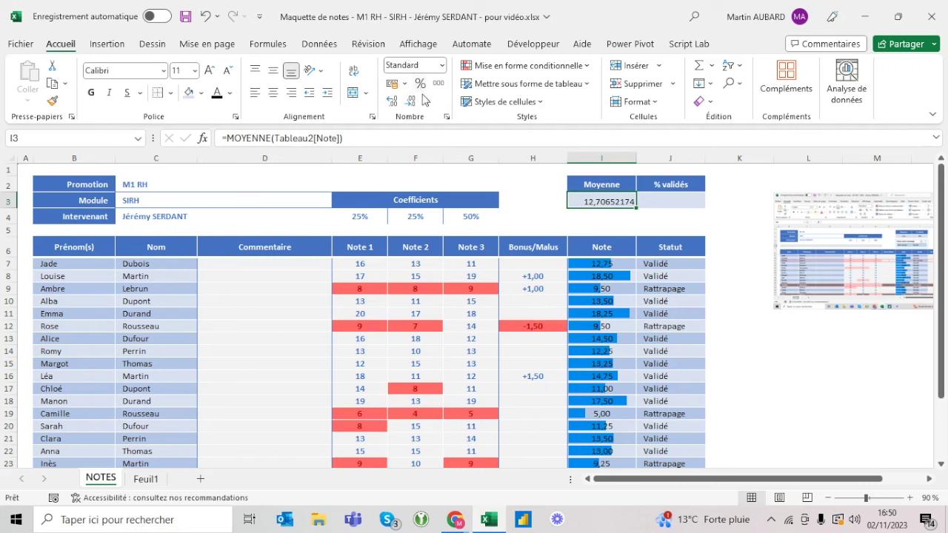
- Reduce the Moyenne's displayed decimals to two, showing 12,71
{"action": "double_click", "coordinate": [411, 102]}
{"action": "left_click", "coordinate": [412, 102]}
{"action": "left_click", "coordinate": [412, 102]}
{"action": "left_click", "coordinate": [412, 102]}
{"action": "left_click", "coordinate": [411, 102]}
{"action": "left_click", "coordinate": [412, 102]}
{"action": "left_click", "coordinate": [392, 103]}
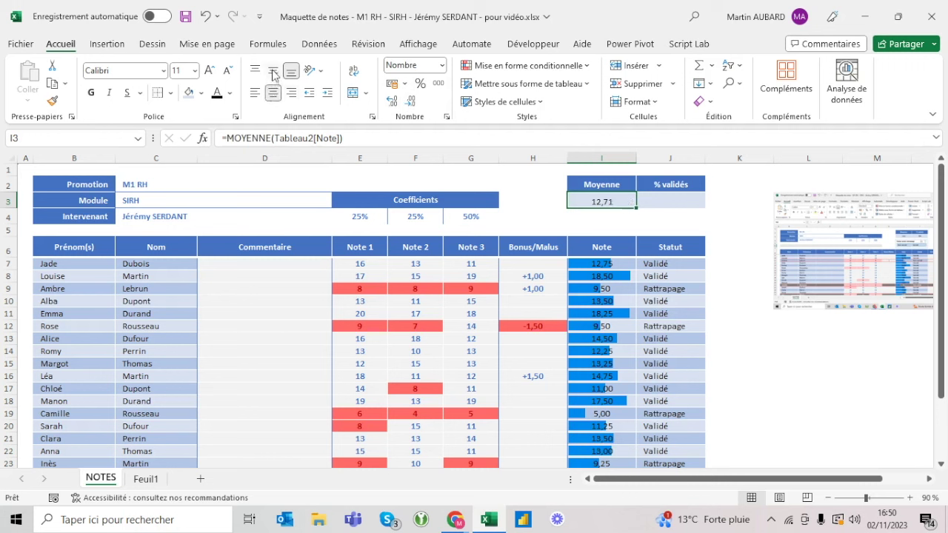
{"action": "left_click", "coordinate": [659, 197]}
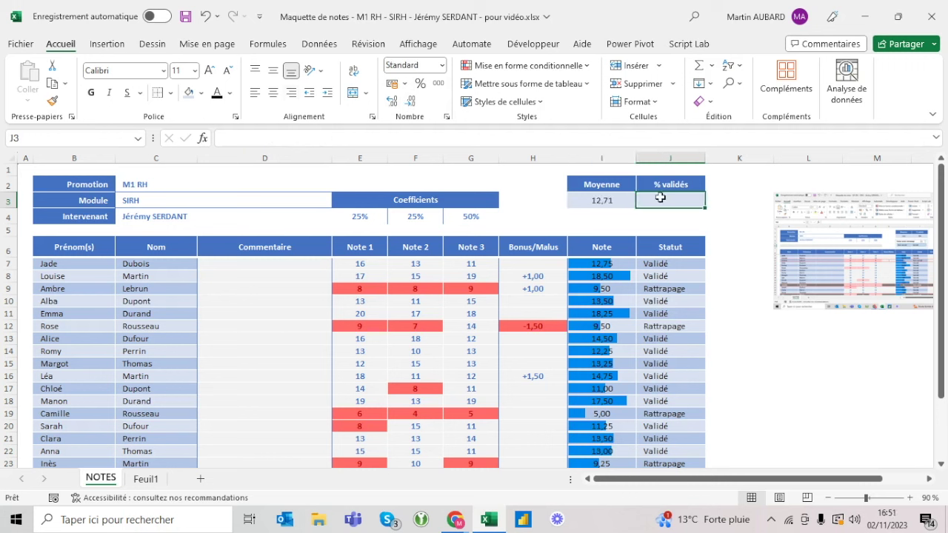
- Enter =NB.SI.ENS(Tableau2[Statut];"Validé") in J3 to count validated statuses
{"action": "type", "text": "="}
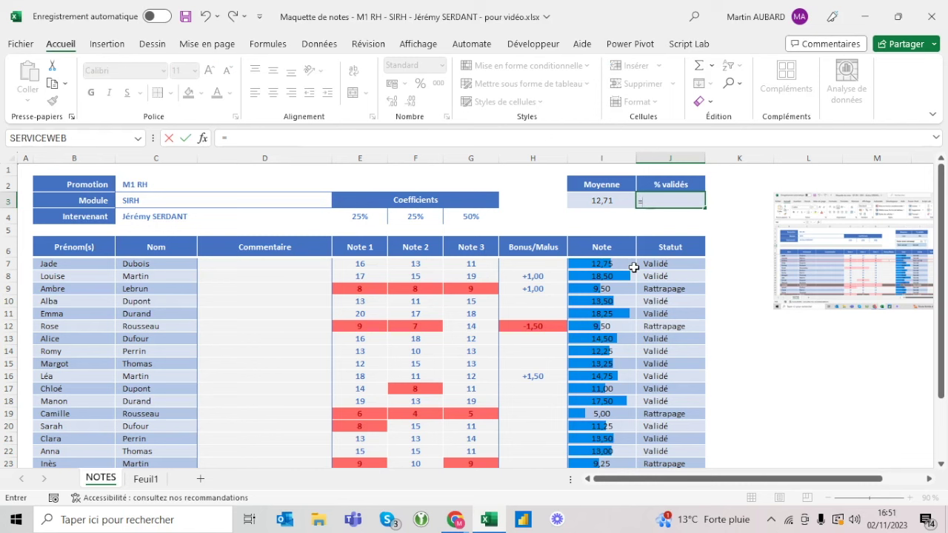
{"action": "type", "text": "nb.si.ens("}
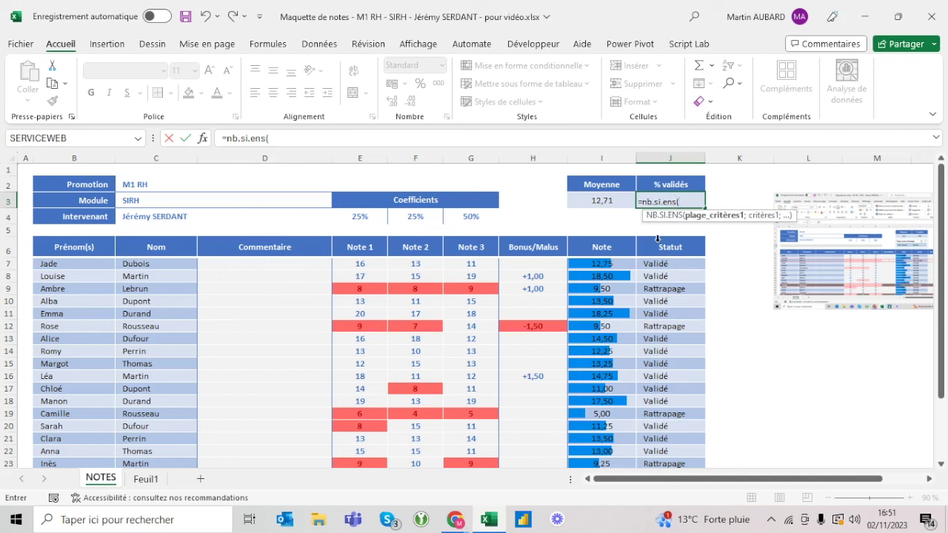
{"action": "left_click", "coordinate": [657, 238]}
{"action": "type", "text": "\""}
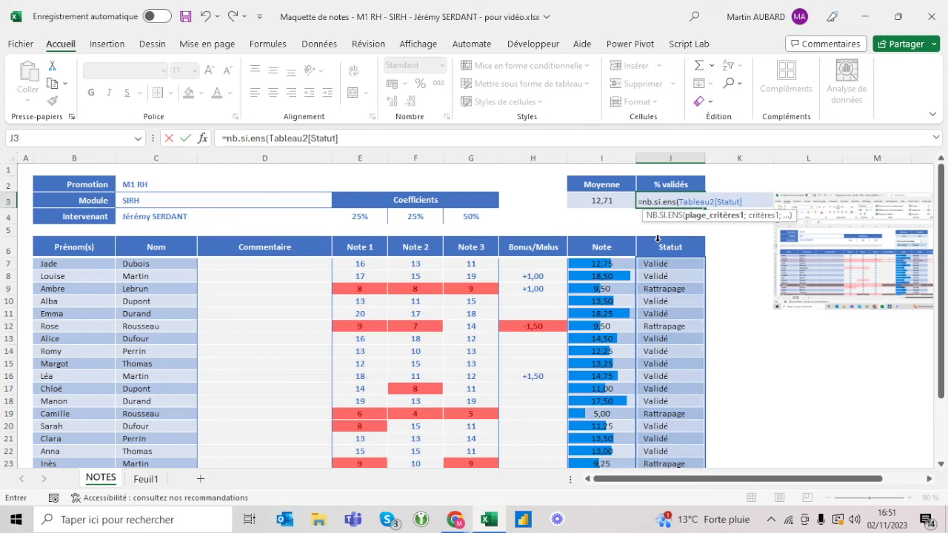
{"action": "type", "text": ";\"Validé\""}
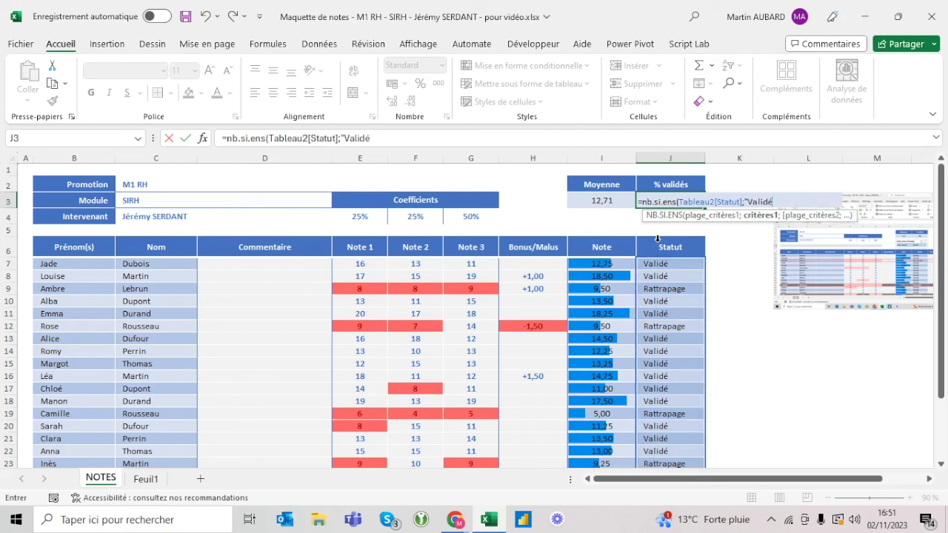
{"action": "type", "text": ")"}
{"action": "key", "text": "Return"}
{"action": "key", "text": "Up"}
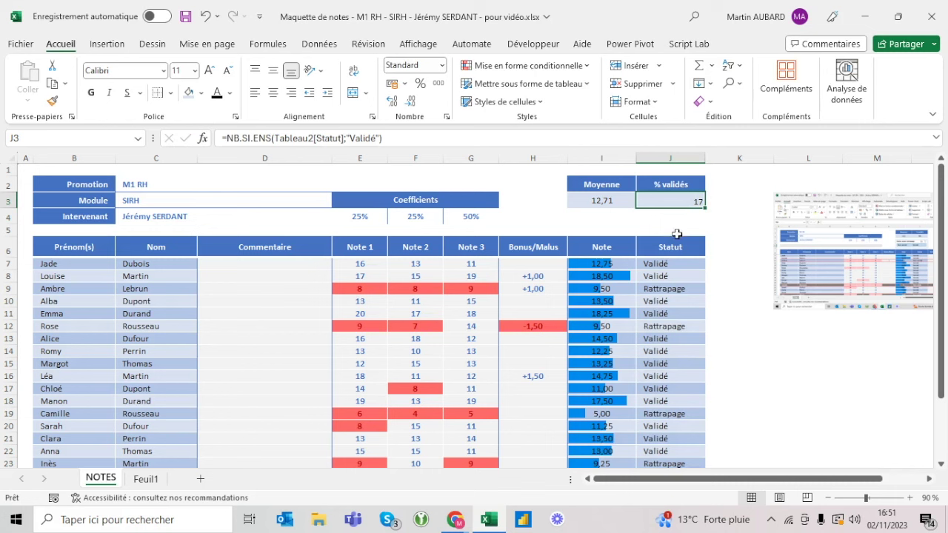
{"action": "left_click", "coordinate": [676, 237]}
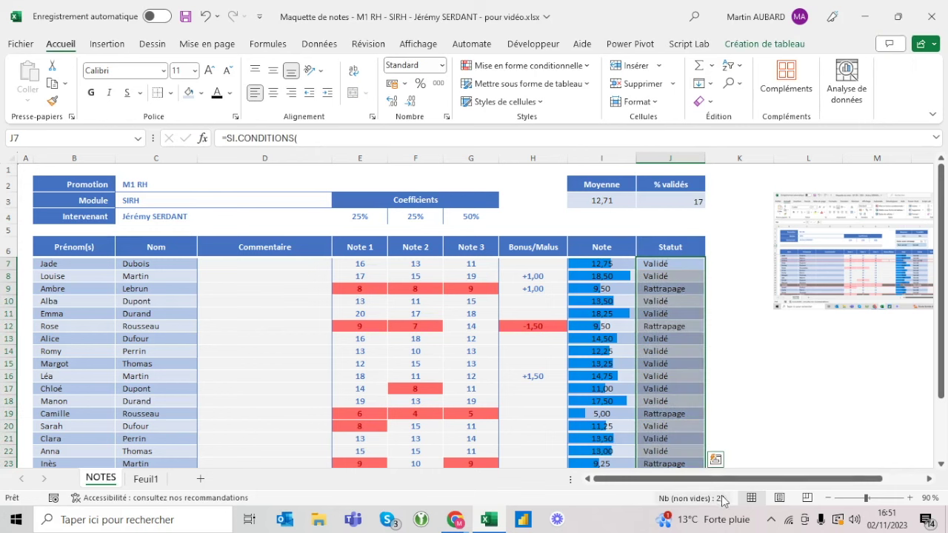
- Divide the J3 count by NBVAL(Tableau2[Statut]) to get the share of Validé statuses
{"action": "left_click", "coordinate": [667, 194]}
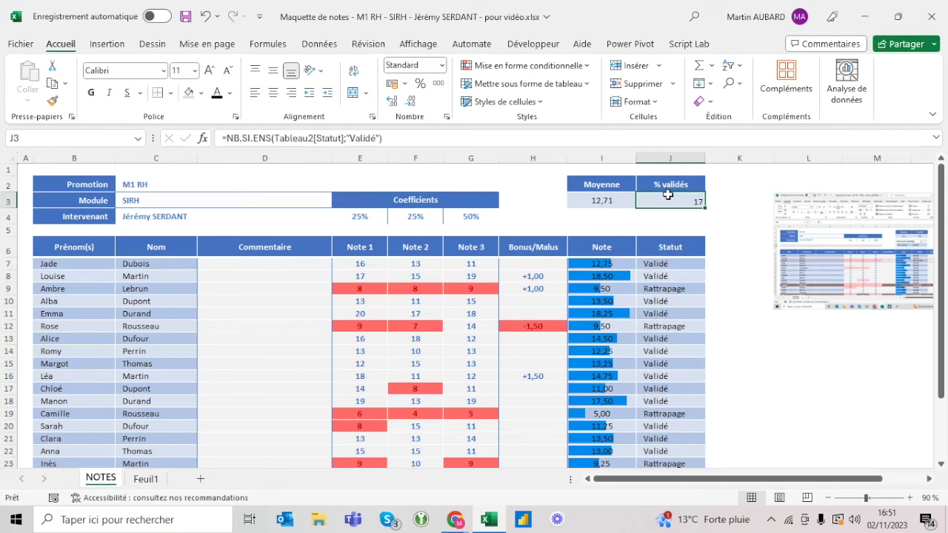
{"action": "left_click", "coordinate": [469, 133]}
{"action": "type", "text": "/"}
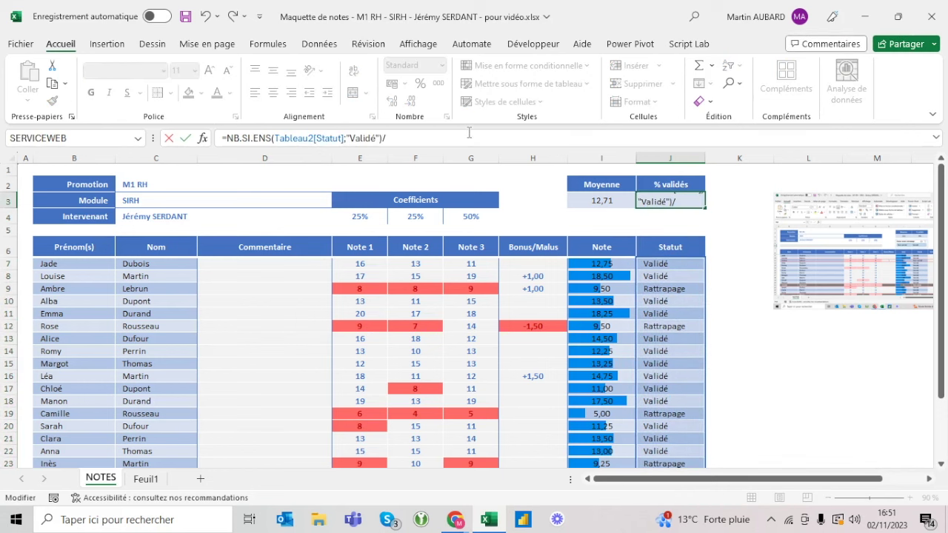
{"action": "type", "text": "nbval"}
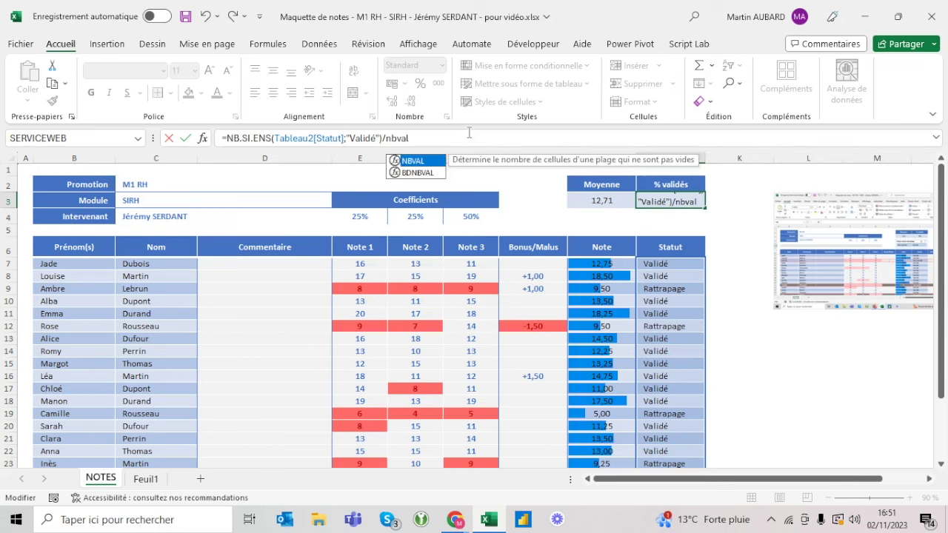
{"action": "type", "text": "("}
{"action": "left_click", "coordinate": [665, 234]}
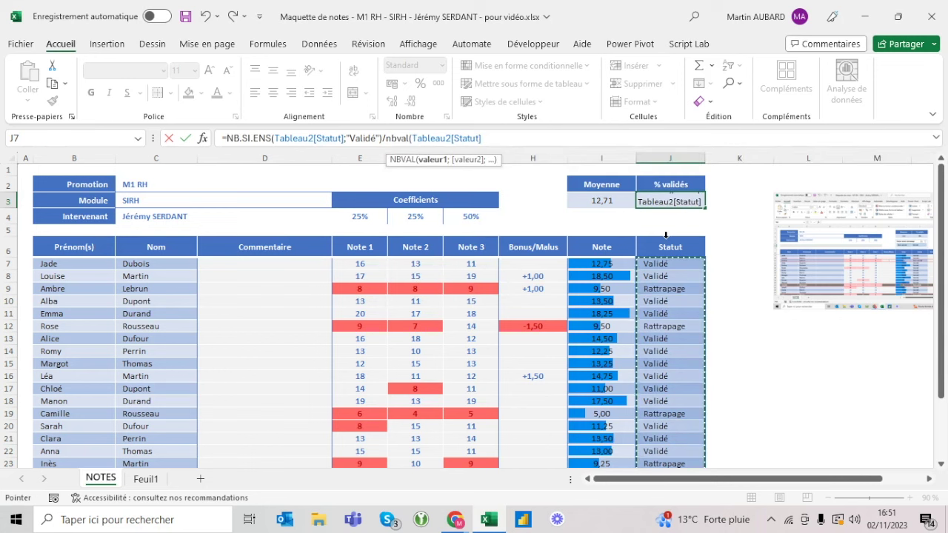
{"action": "key", "text": "Return"}
- Format J3 as a percentage, showing 74% vertically centred
{"action": "key", "text": "Up"}
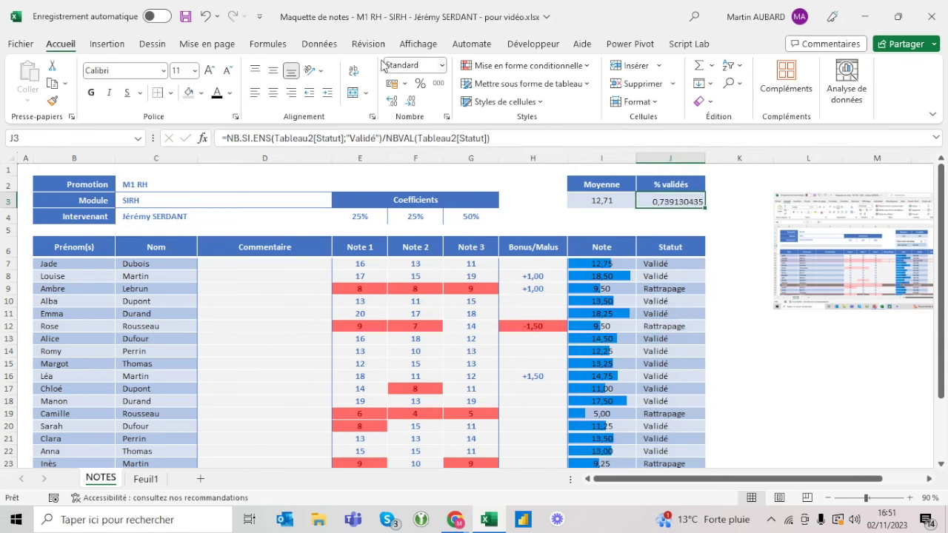
{"action": "left_click", "coordinate": [420, 83]}
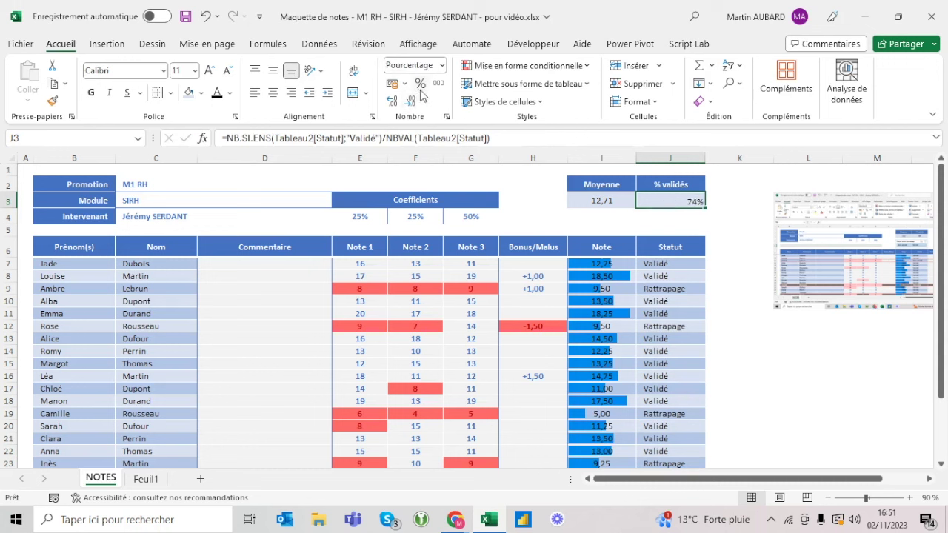
{"action": "left_click", "coordinate": [274, 74]}
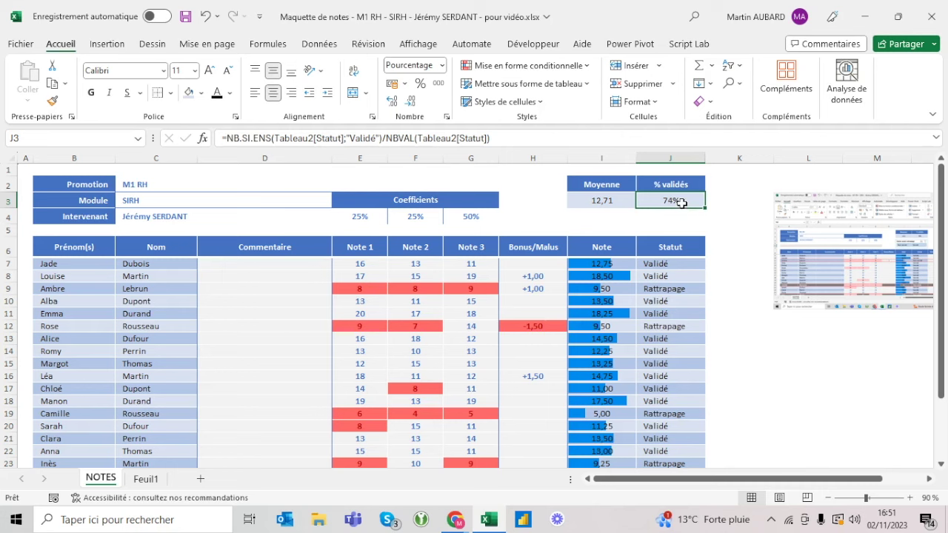
{"action": "left_click", "coordinate": [146, 479]}
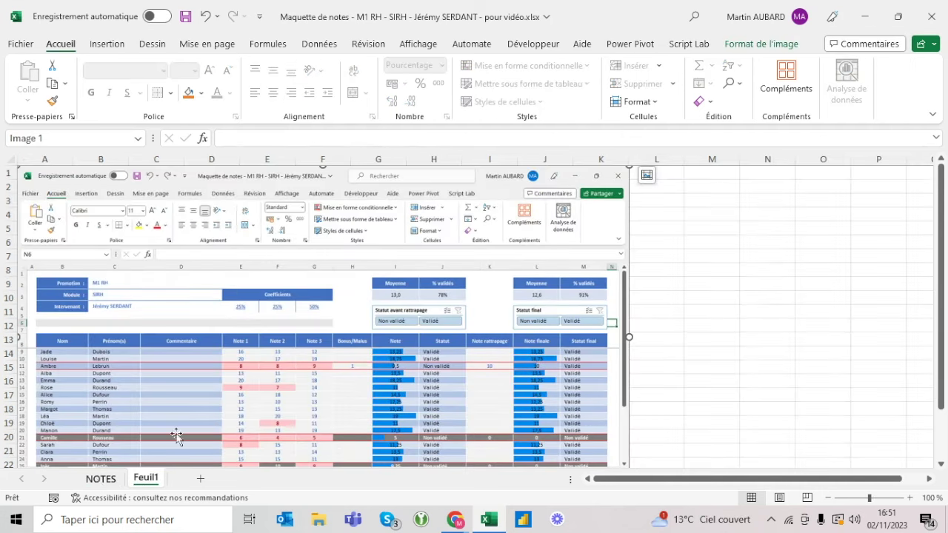
{"action": "left_click", "coordinate": [117, 482]}
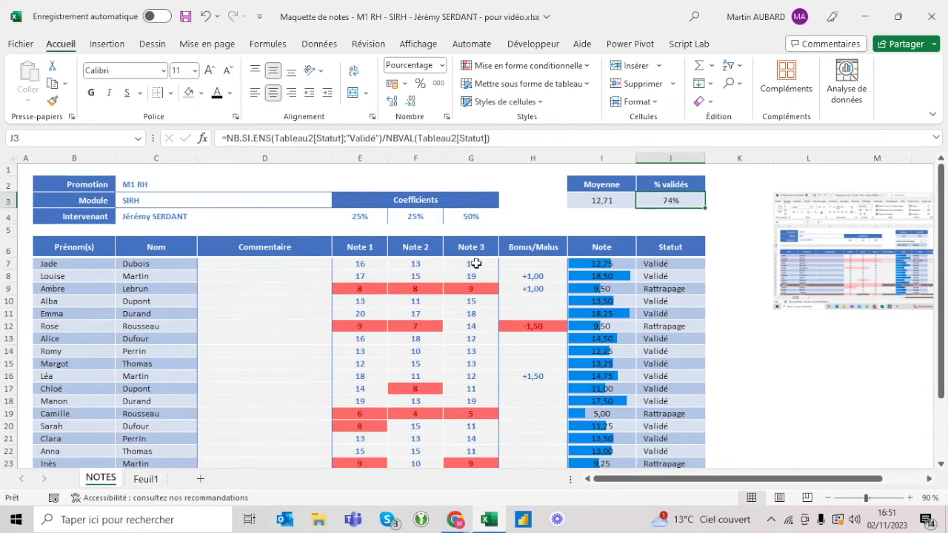
{"action": "left_click", "coordinate": [601, 275]}
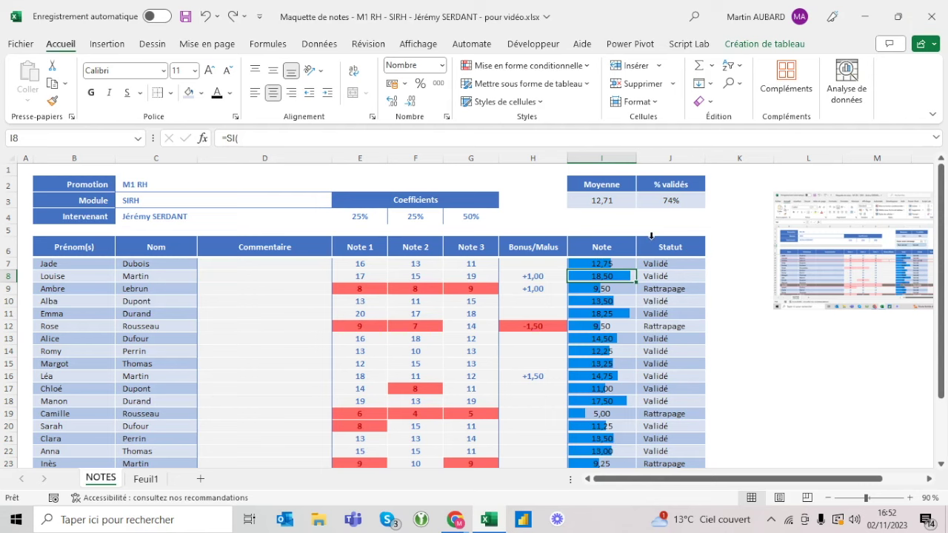
{"action": "left_click", "coordinate": [165, 486]}
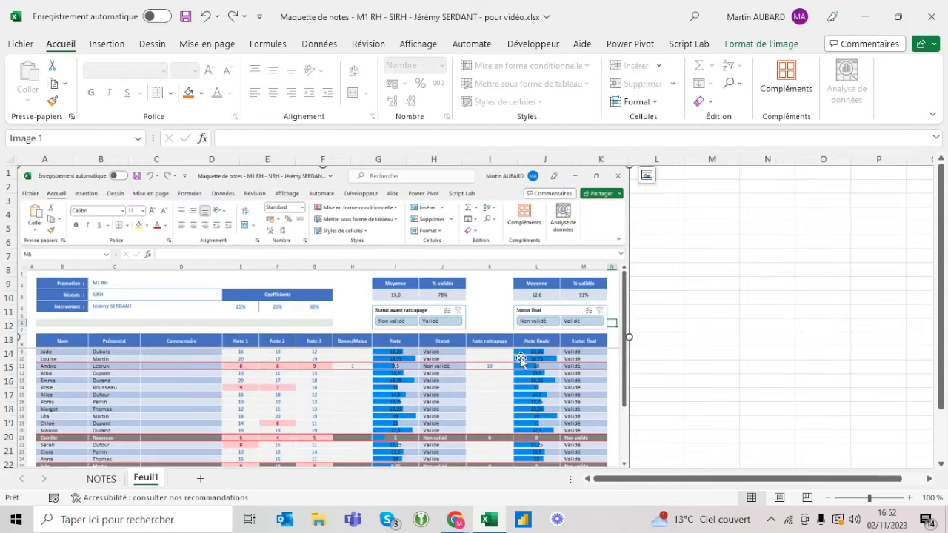
{"action": "left_click", "coordinate": [100, 479]}
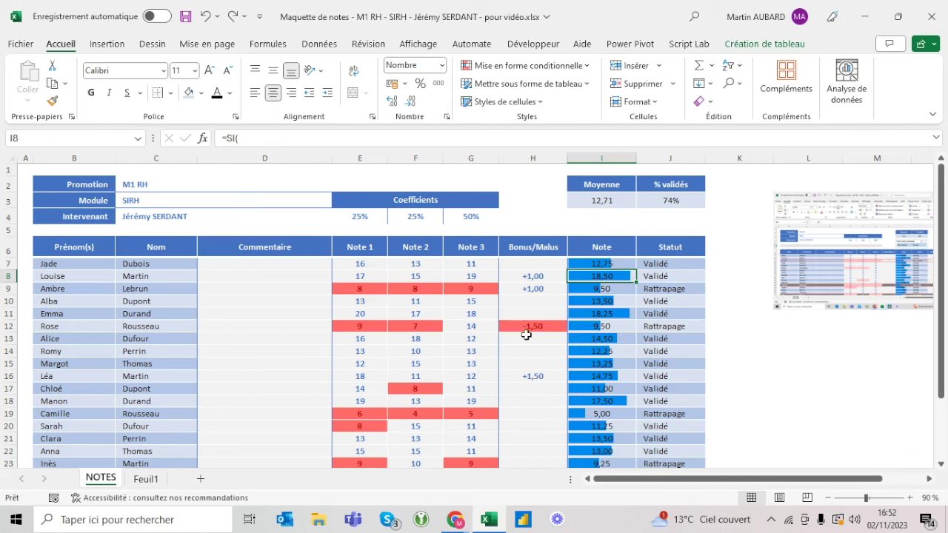
{"action": "left_click", "coordinate": [34, 234]}
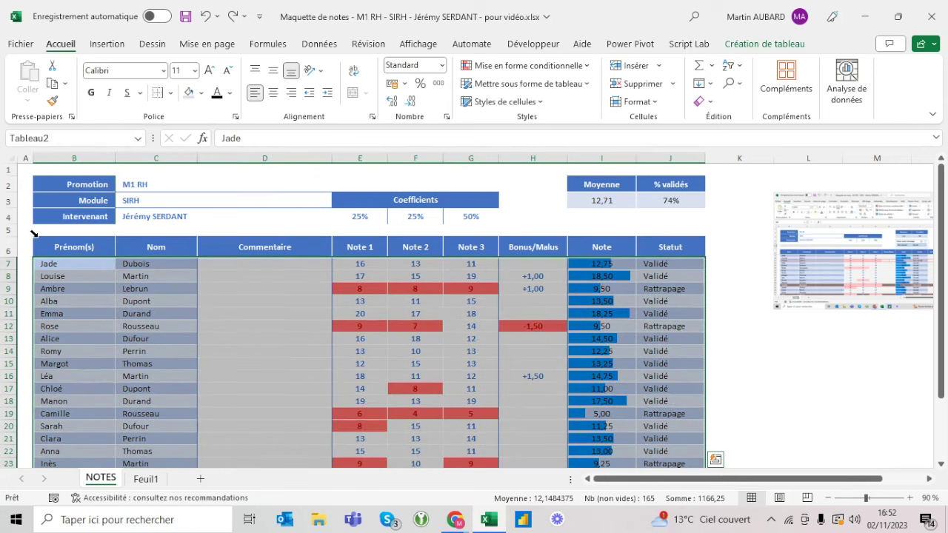
- Create a new conditional formatting rule of type 'Utiliser une formule pour déterminer…'
{"action": "left_click", "coordinate": [530, 70]}
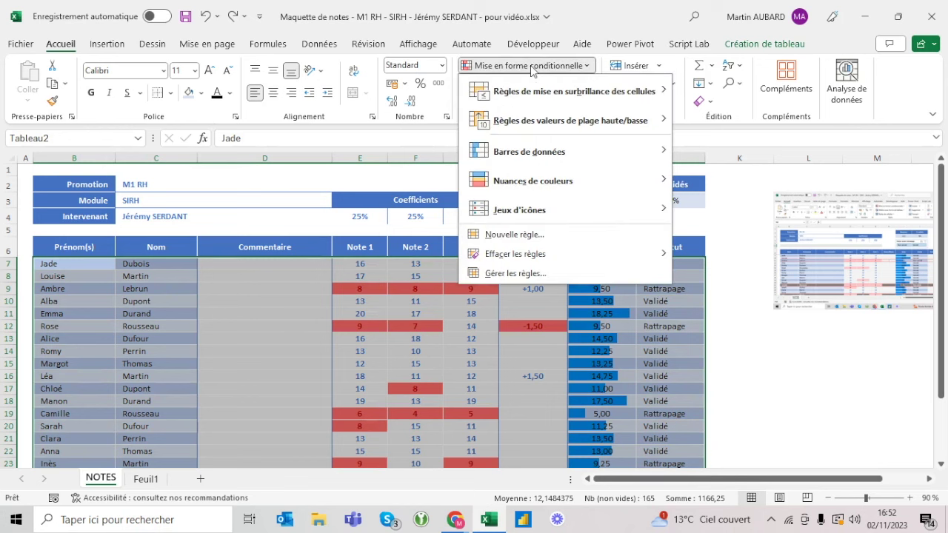
{"action": "mouse_move", "coordinate": [533, 92]}
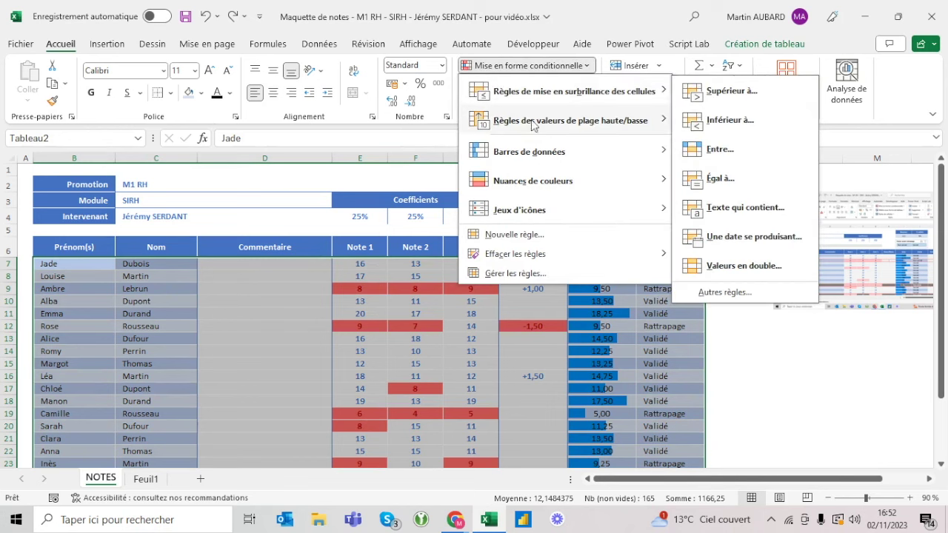
{"action": "mouse_move", "coordinate": [530, 211]}
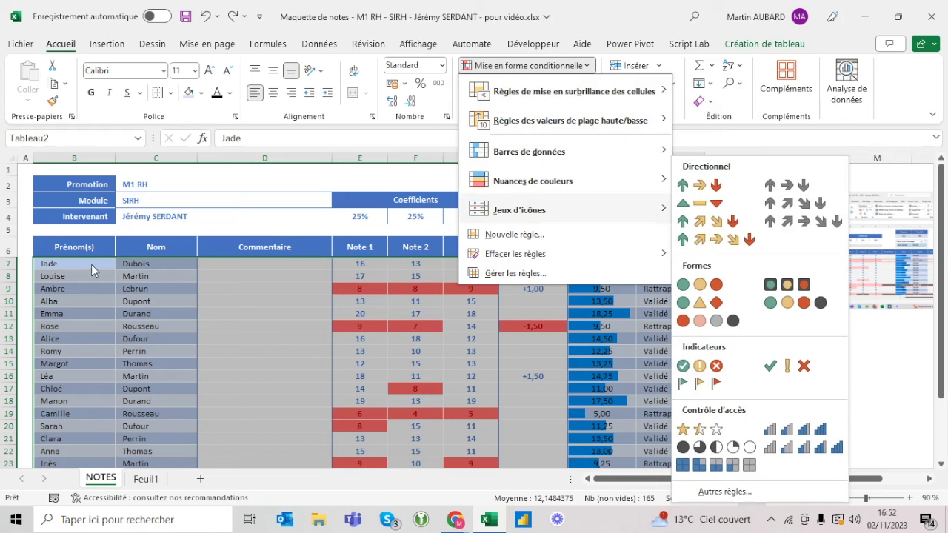
{"action": "key", "text": "Escape"}
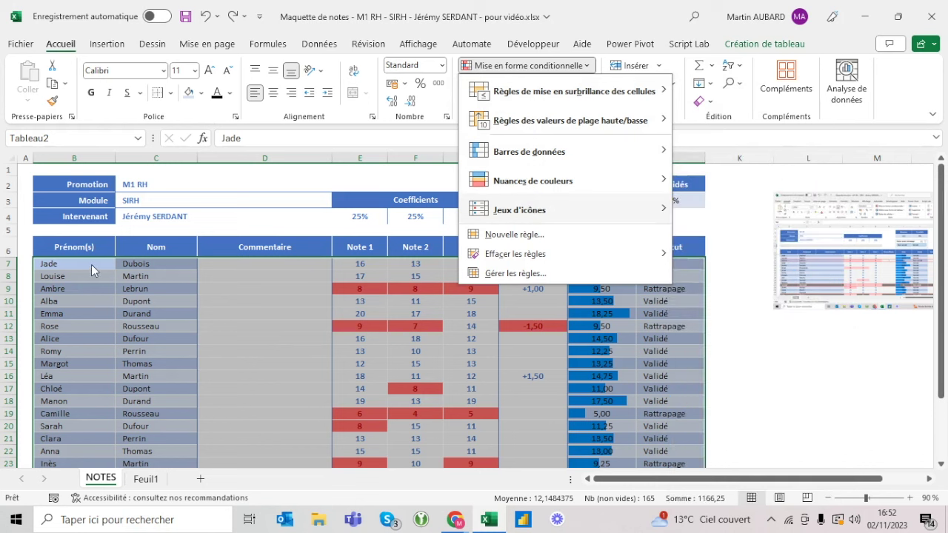
{"action": "key", "text": "Escape"}
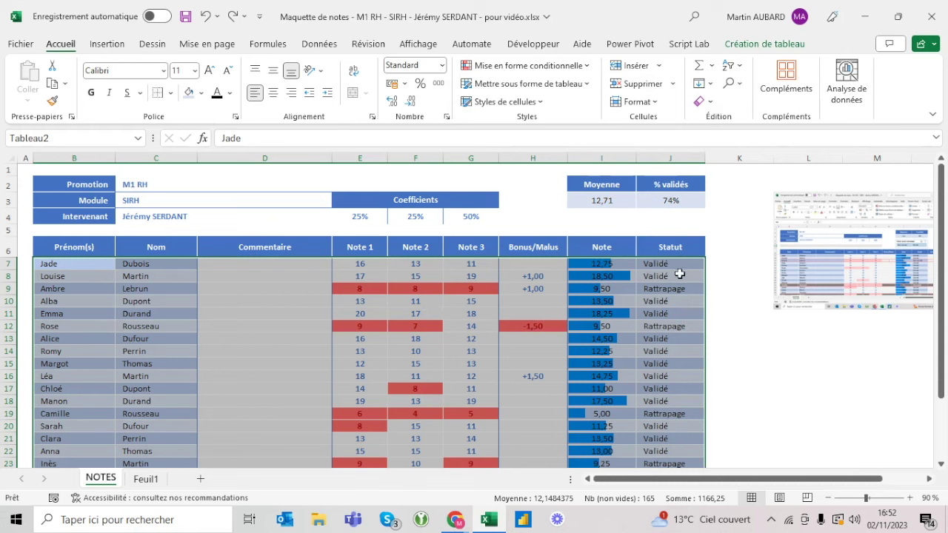
{"action": "left_click", "coordinate": [513, 66]}
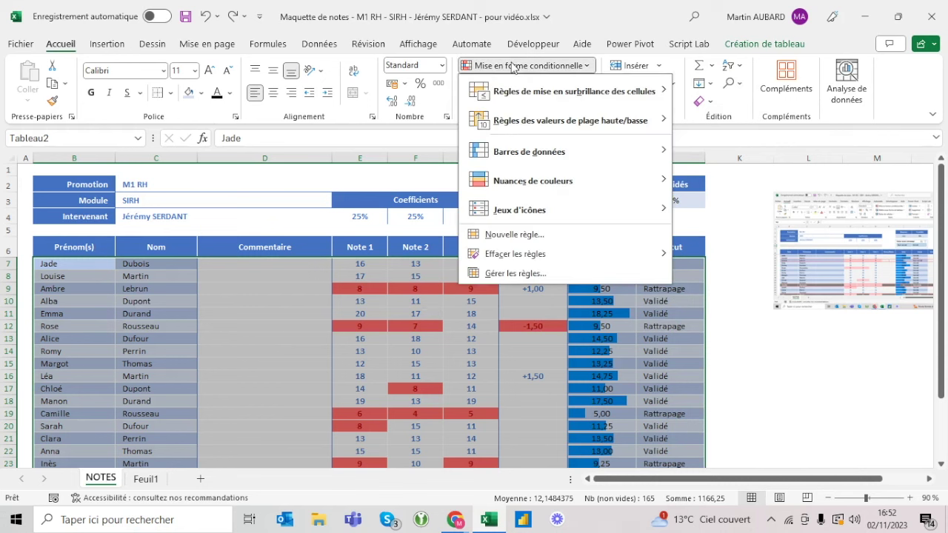
{"action": "left_click", "coordinate": [527, 235]}
{"action": "left_click", "coordinate": [537, 161]}
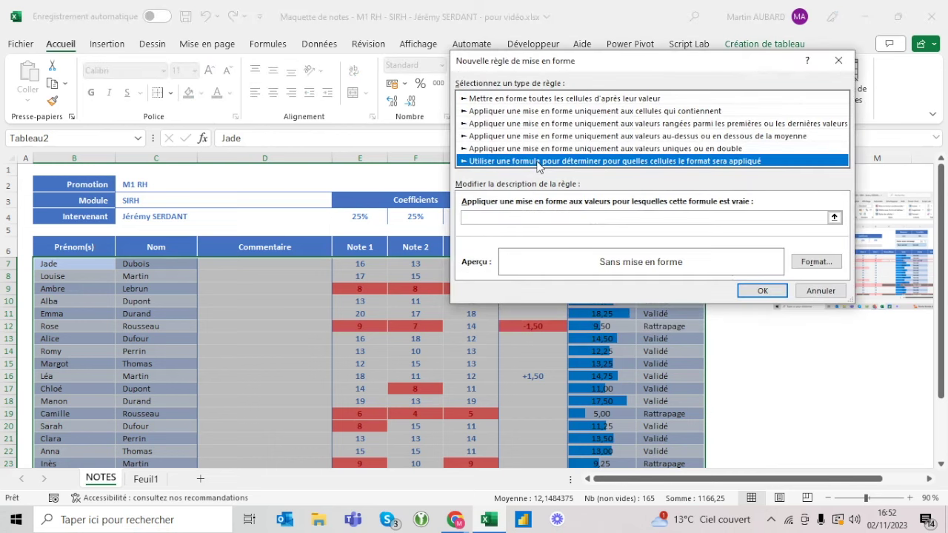
- Start the rule formula as =$J7, referencing each row's Statut cell
{"action": "left_click", "coordinate": [527, 215]}
{"action": "left_click_drag", "start_coordinate": [596, 61], "coordinate": [513, 21]}
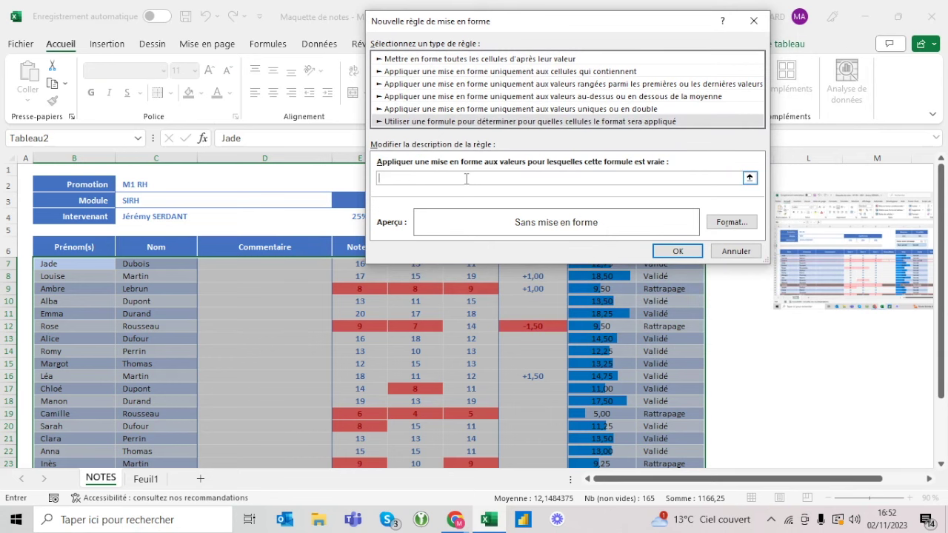
{"action": "type", "text": "="}
{"action": "mouse_move", "coordinate": [635, 29]}
{"action": "left_mouse_down"}
{"action": "mouse_move", "coordinate": [414, 112]}
{"action": "mouse_move", "coordinate": [529, 43]}
{"action": "left_mouse_up"}
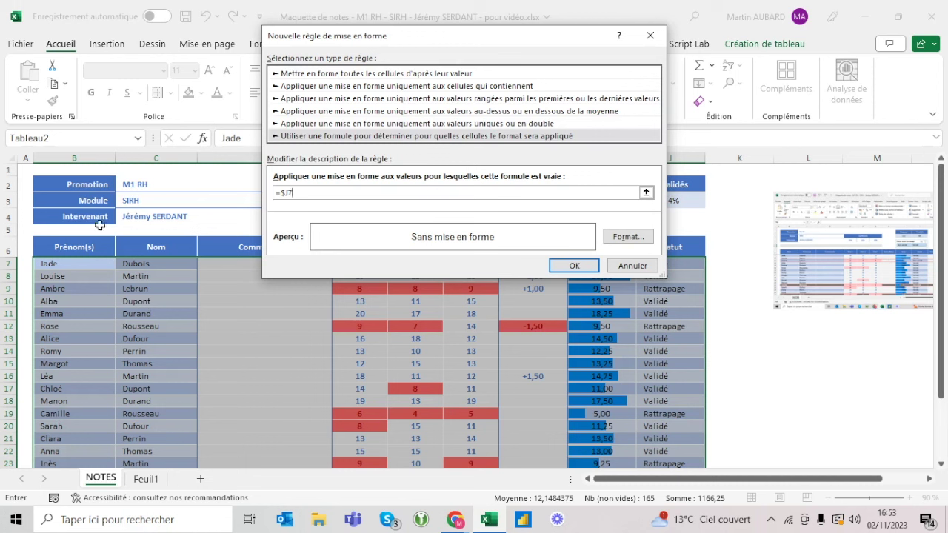
{"action": "left_click", "coordinate": [302, 194]}
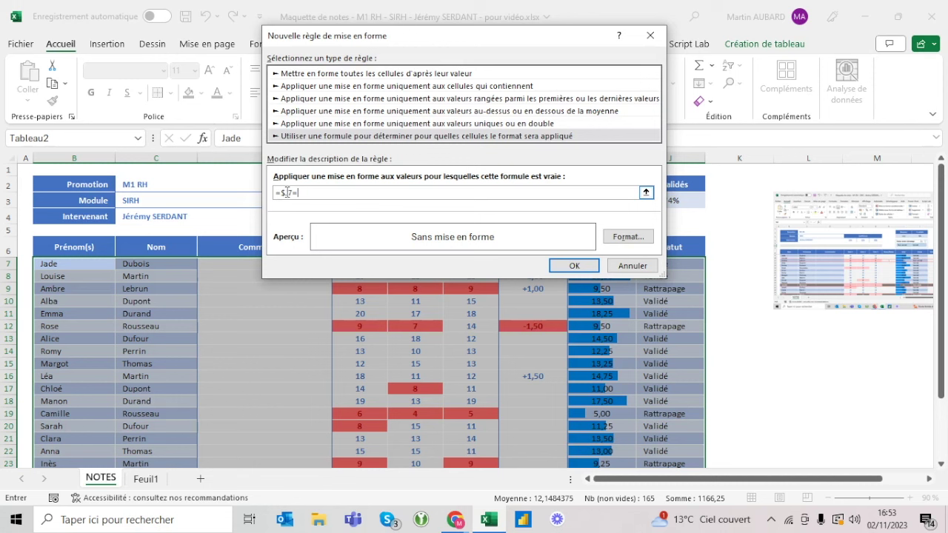
- Finish the =$J7="Rattrapage" rule with dark red top and bottom borders and apply it
{"action": "type", "text": "\"Rattrapage"}
{"action": "left_click", "coordinate": [630, 237]}
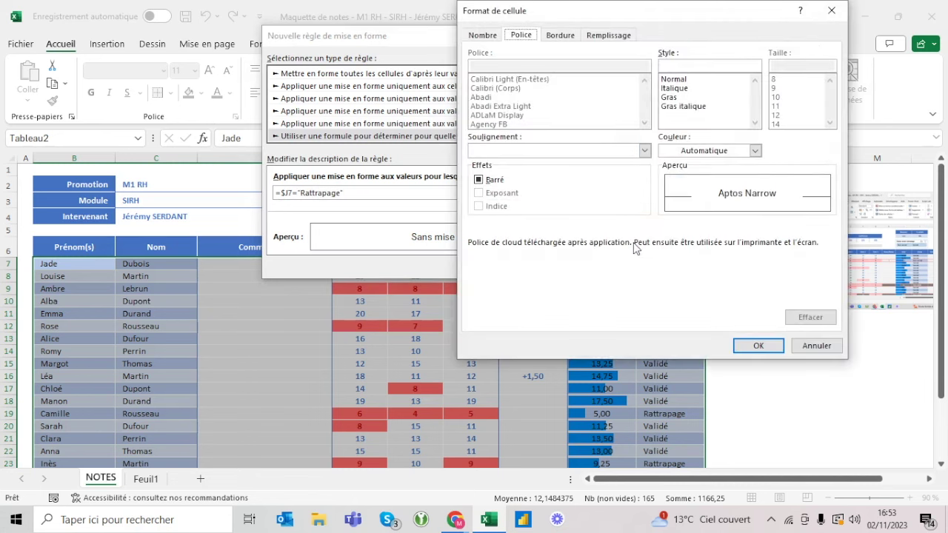
{"action": "left_click", "coordinate": [608, 37]}
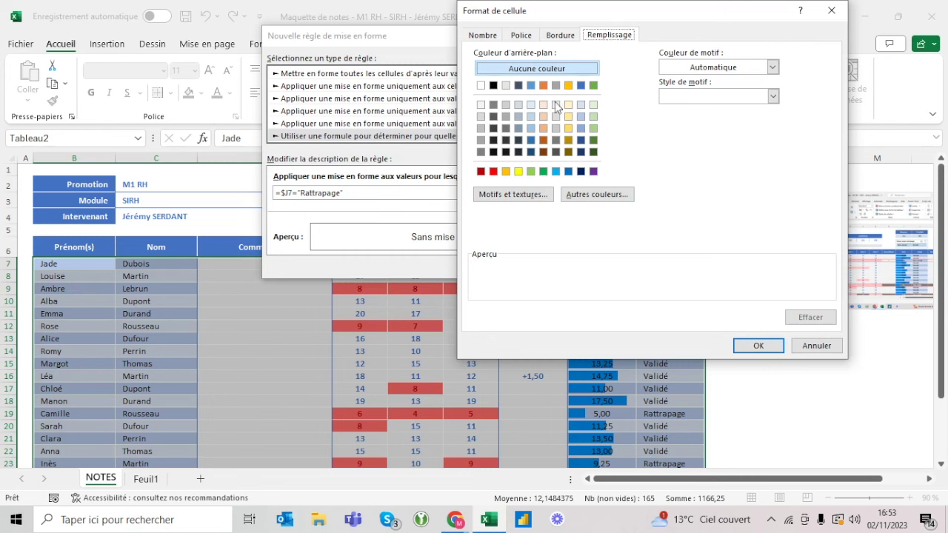
{"action": "left_click", "coordinate": [560, 36]}
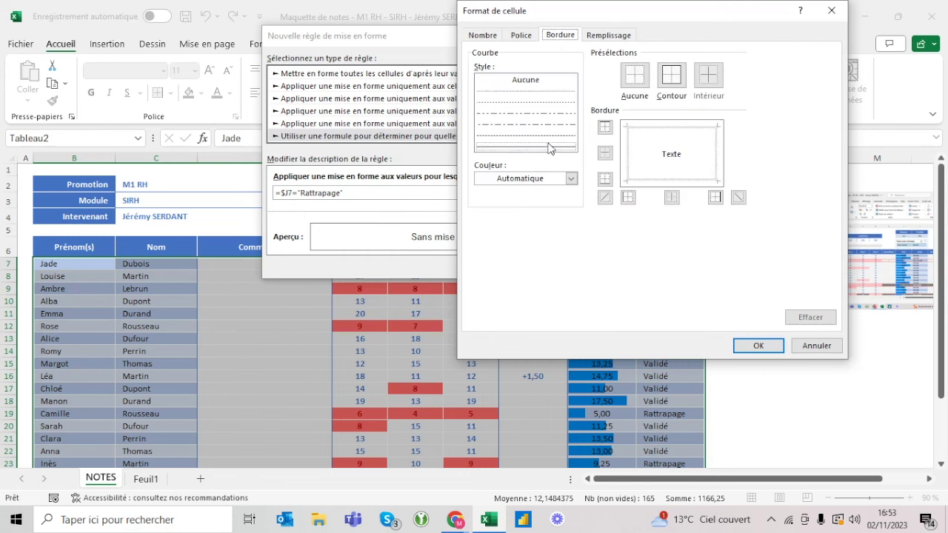
{"action": "left_click", "coordinate": [519, 178]}
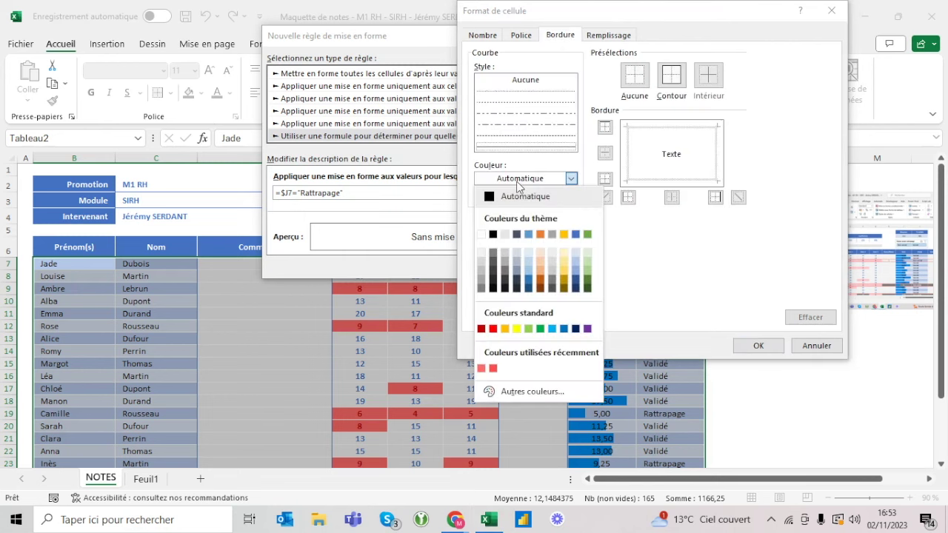
{"action": "left_click", "coordinate": [482, 328]}
{"action": "left_click", "coordinate": [653, 129]}
{"action": "left_click", "coordinate": [654, 182]}
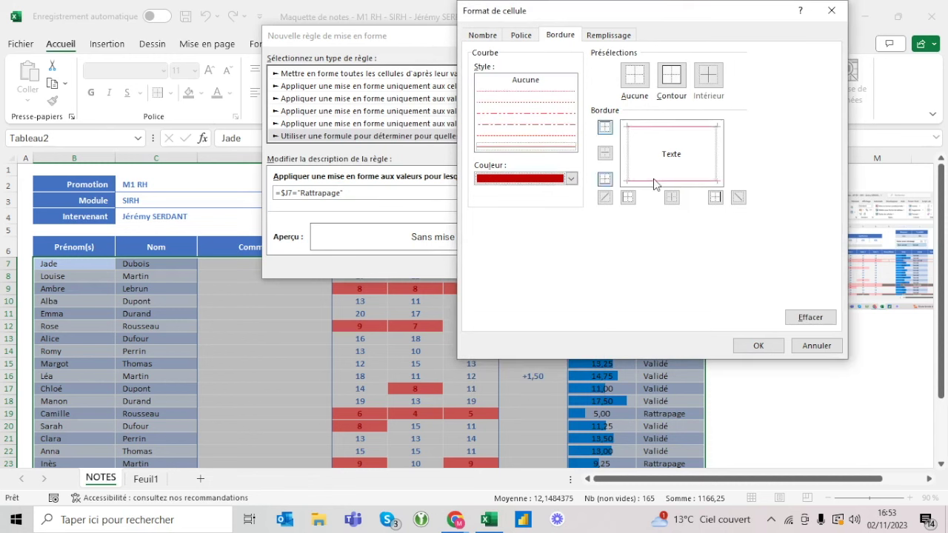
{"action": "left_click", "coordinate": [766, 354]}
{"action": "left_click", "coordinate": [592, 265]}
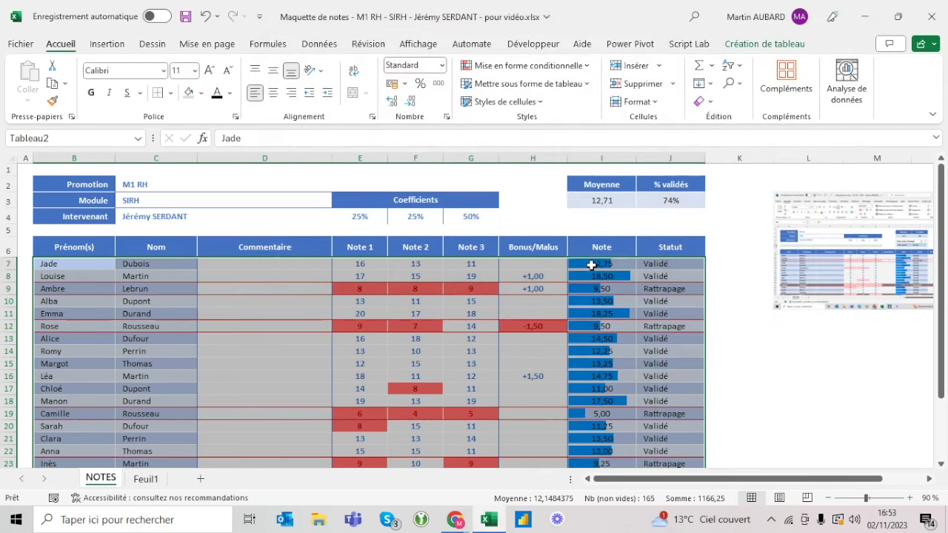
{"action": "left_click", "coordinate": [416, 350]}
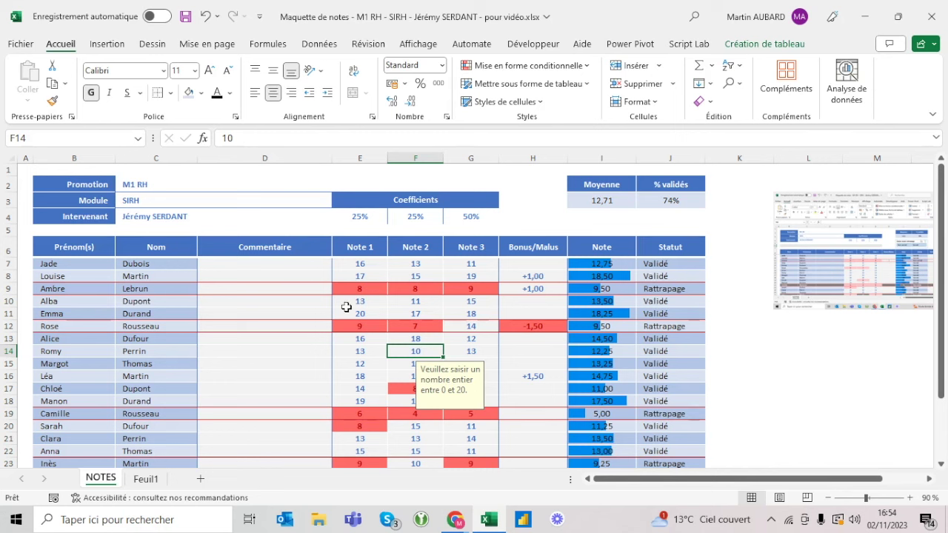
{"action": "left_click", "coordinate": [12, 288]}
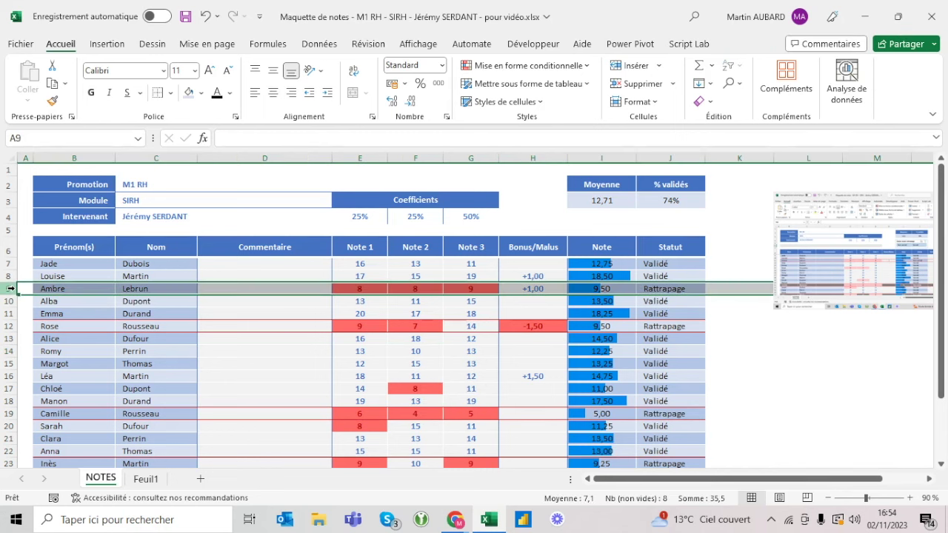
{"action": "left_click", "coordinate": [10, 326]}
{"action": "left_click", "coordinate": [11, 376]}
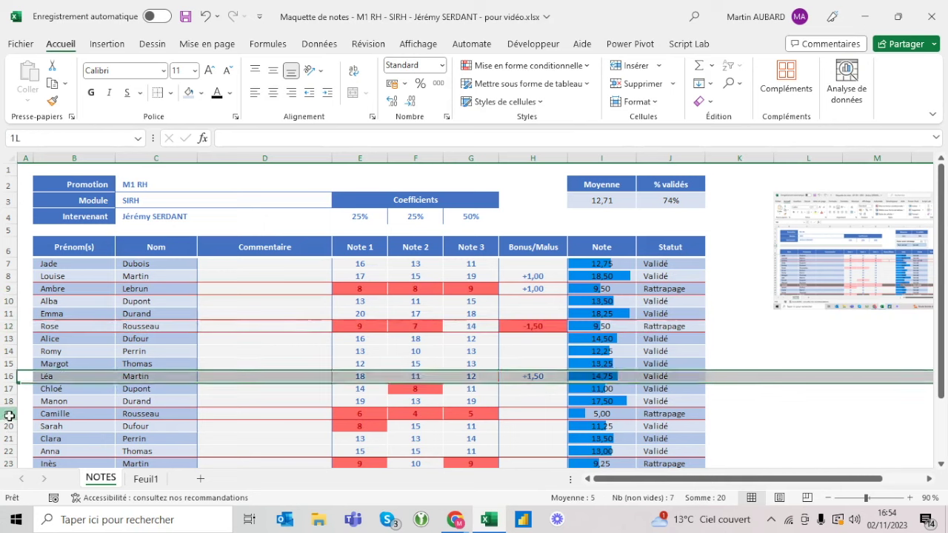
{"action": "left_click", "coordinate": [10, 414]}
{"action": "left_click", "coordinate": [453, 293]}
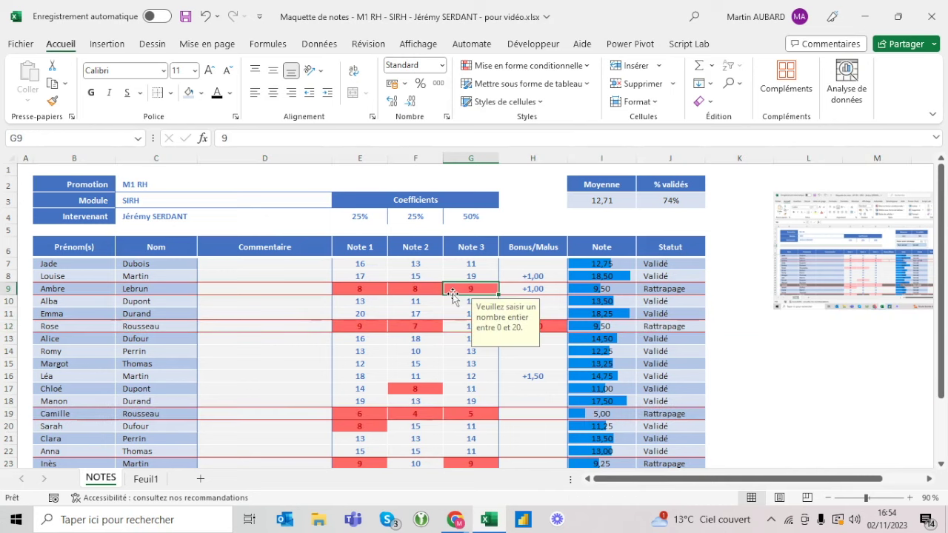
{"action": "key", "text": "Left"}
{"action": "key", "text": "Left"}
{"action": "type", "text": "15"}
{"action": "key", "text": "Return"}
{"action": "key", "text": "Up"}
{"action": "key", "text": "Right"}
{"action": "key", "text": "Right"}
{"action": "key", "text": "Right"}
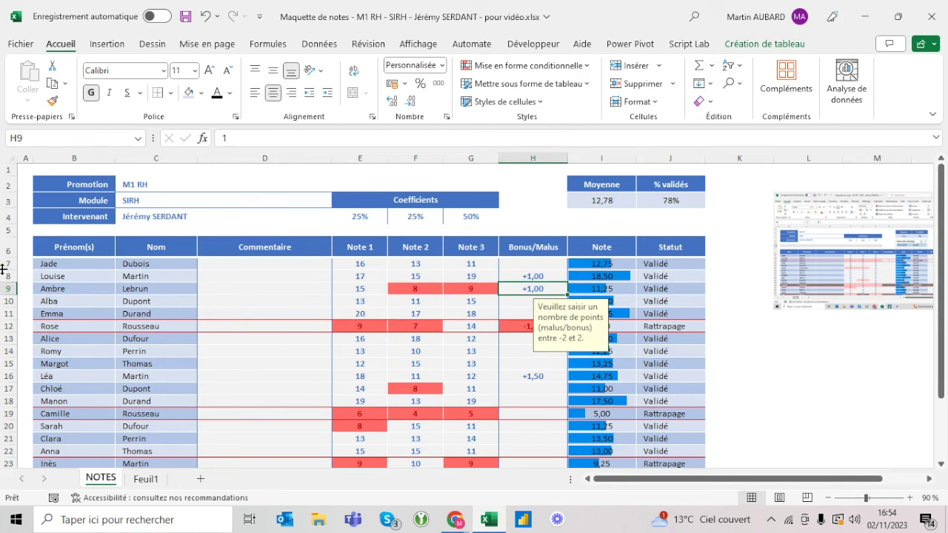
{"action": "left_click", "coordinate": [6, 288]}
{"action": "left_click", "coordinate": [111, 389]}
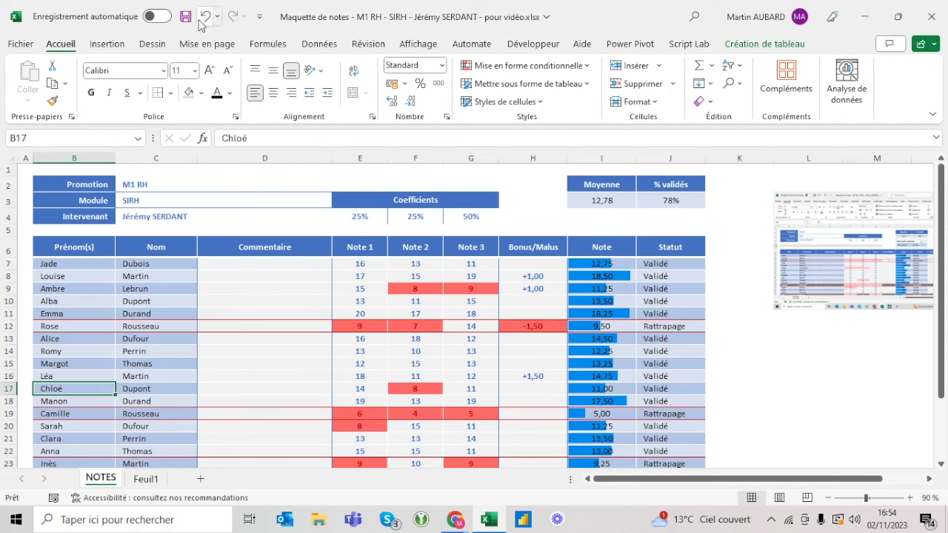
{"action": "left_click", "coordinate": [608, 289]}
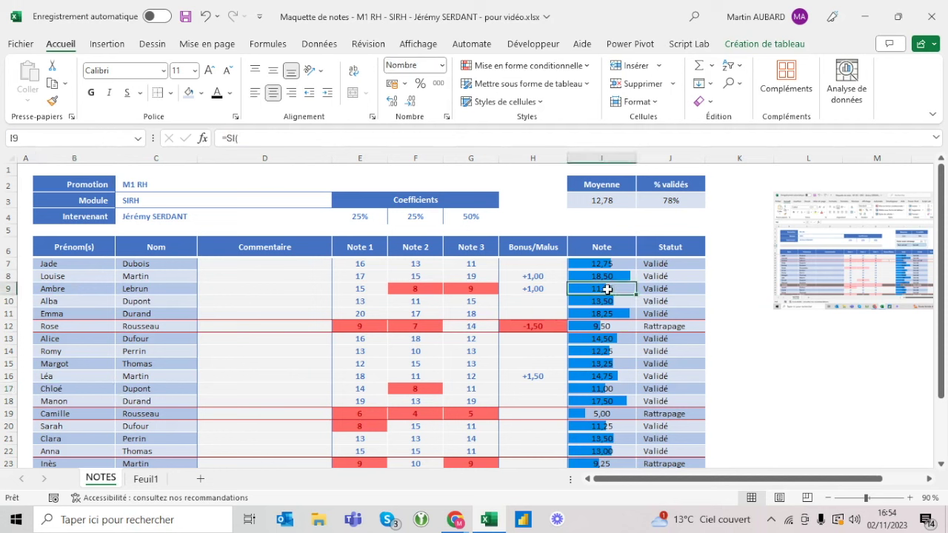
{"action": "left_click", "coordinate": [664, 288]}
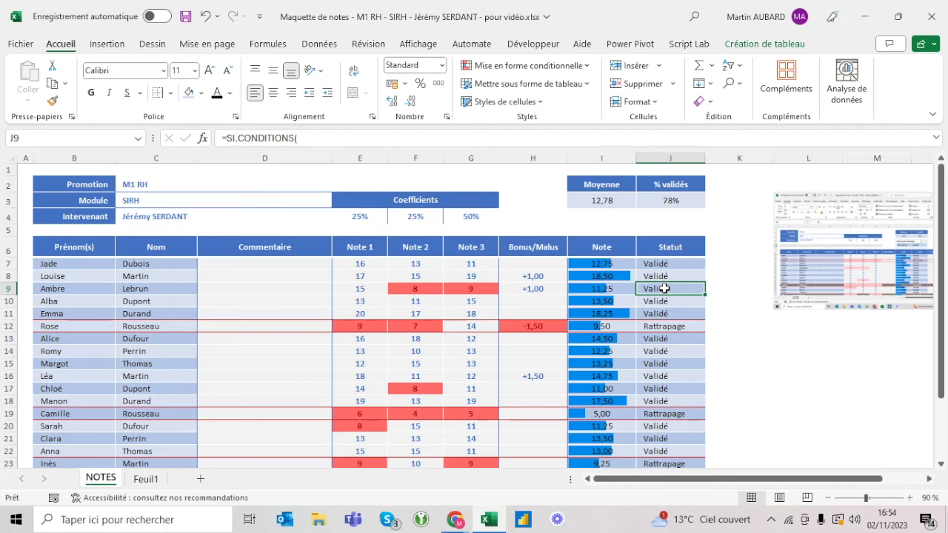
{"action": "left_click", "coordinate": [207, 18]}
{"action": "left_click", "coordinate": [233, 18]}
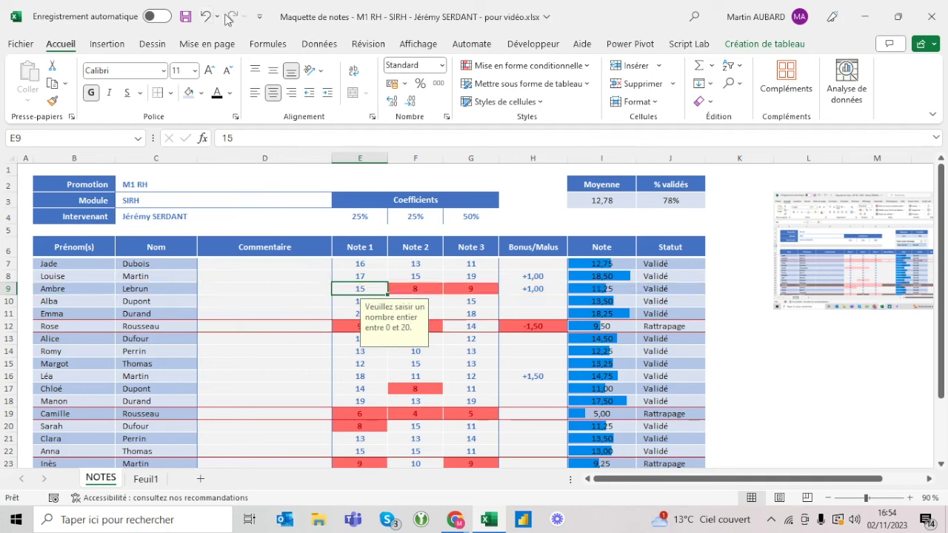
{"action": "left_click", "coordinate": [208, 17]}
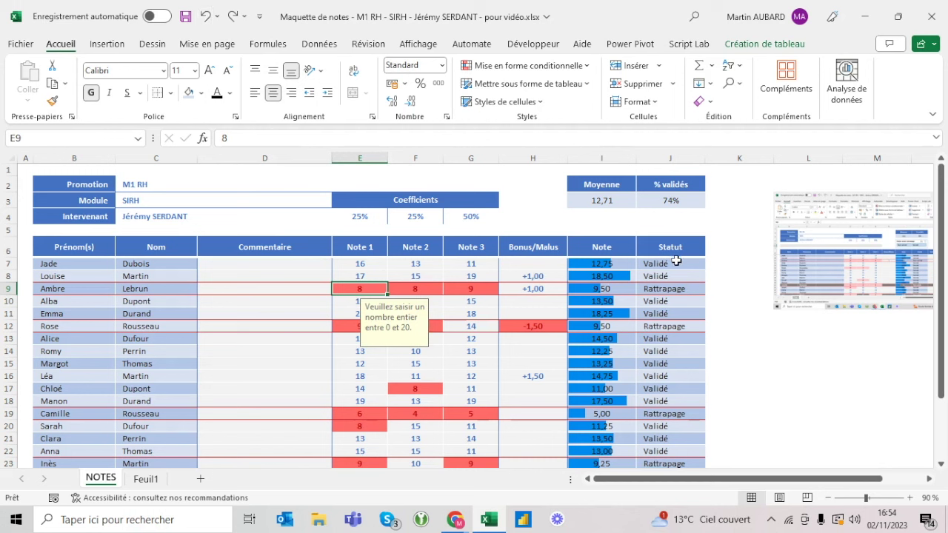
{"action": "left_click_drag", "start_coordinate": [642, 263], "coordinate": [676, 320]}
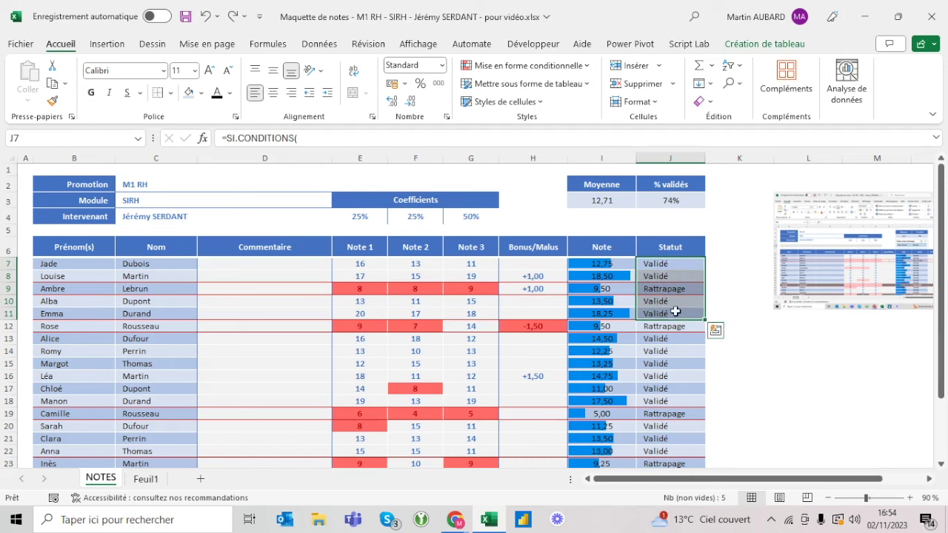
{"action": "left_click", "coordinate": [4, 289]}
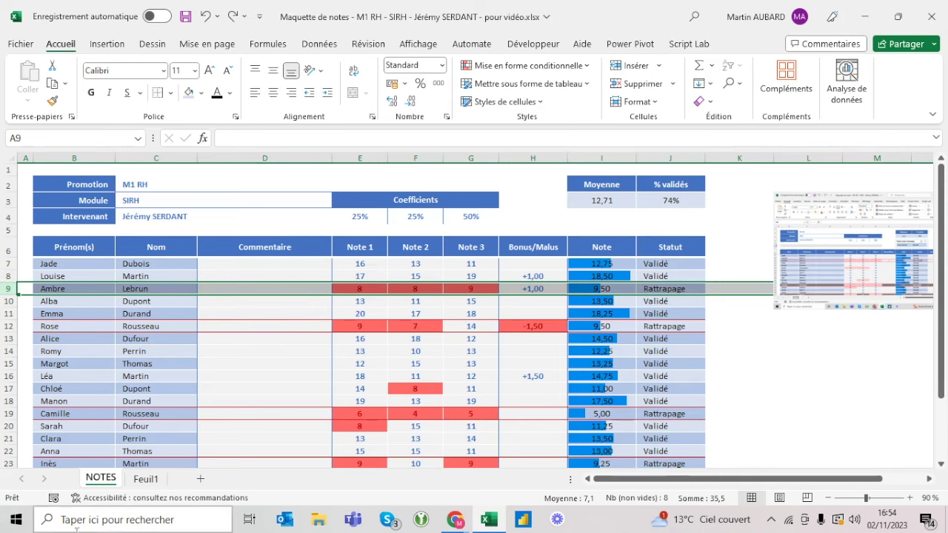
- Compare the Feuil1 reference screenshot with the NOTES sheet, ending back on NOTES
{"action": "left_click", "coordinate": [145, 479]}
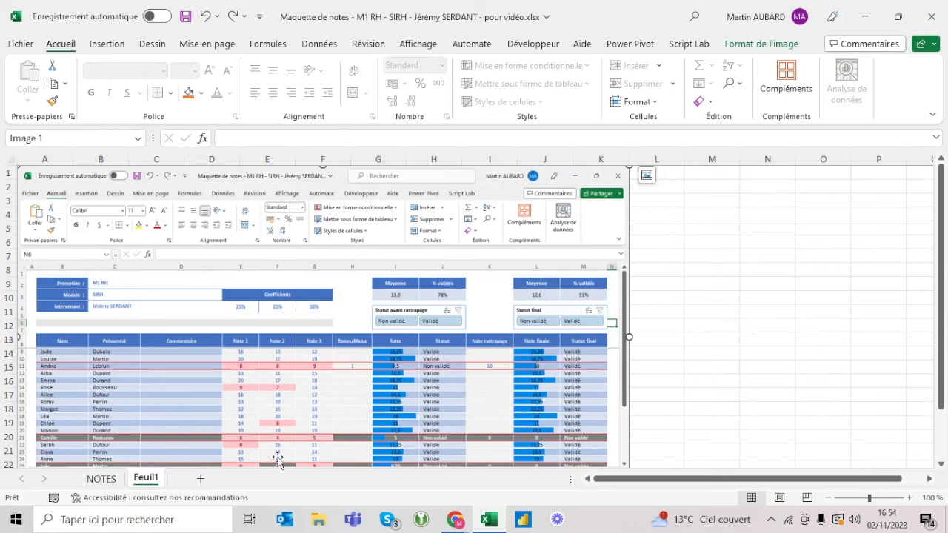
{"action": "left_click", "coordinate": [102, 479]}
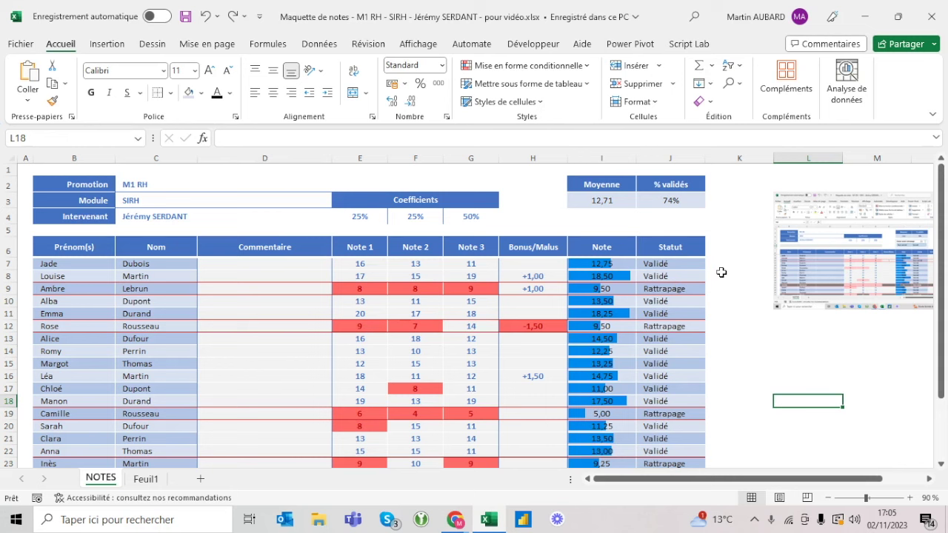
{"action": "left_click", "coordinate": [145, 478]}
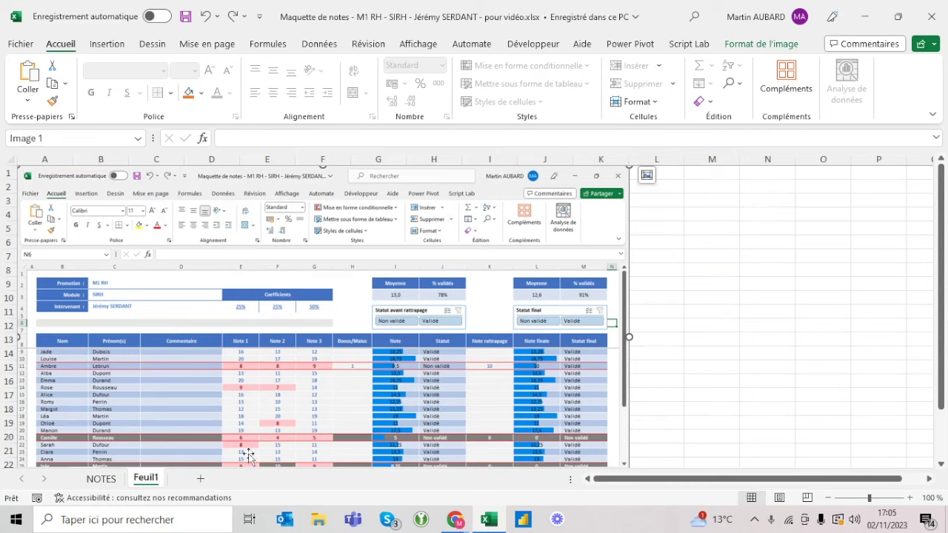
{"action": "left_click", "coordinate": [102, 479]}
- Add the Note rattrapage and Note finale headers in K6 and L6
{"action": "type", "text": "No"}
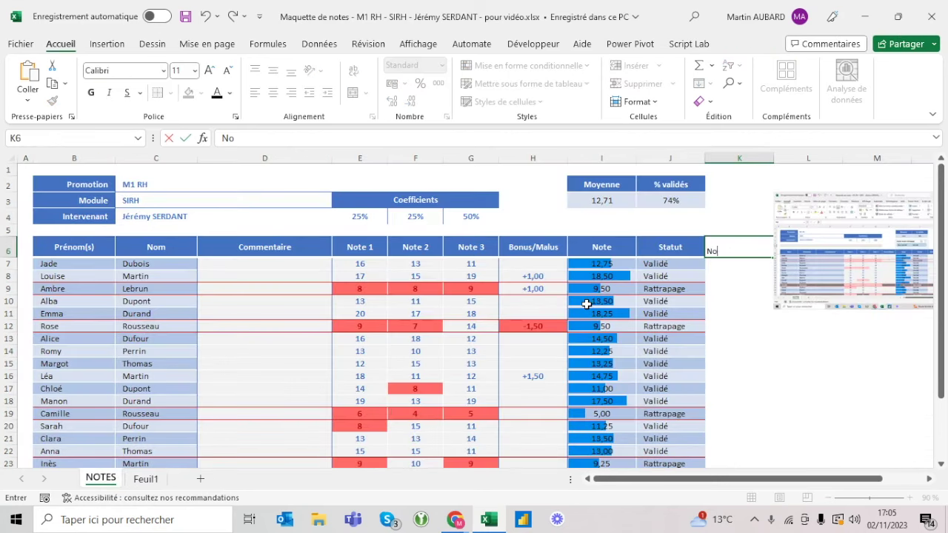
{"action": "type", "text": "te rattrapage"}
{"action": "key", "text": "Tab"}
{"action": "type", "text": "N"}
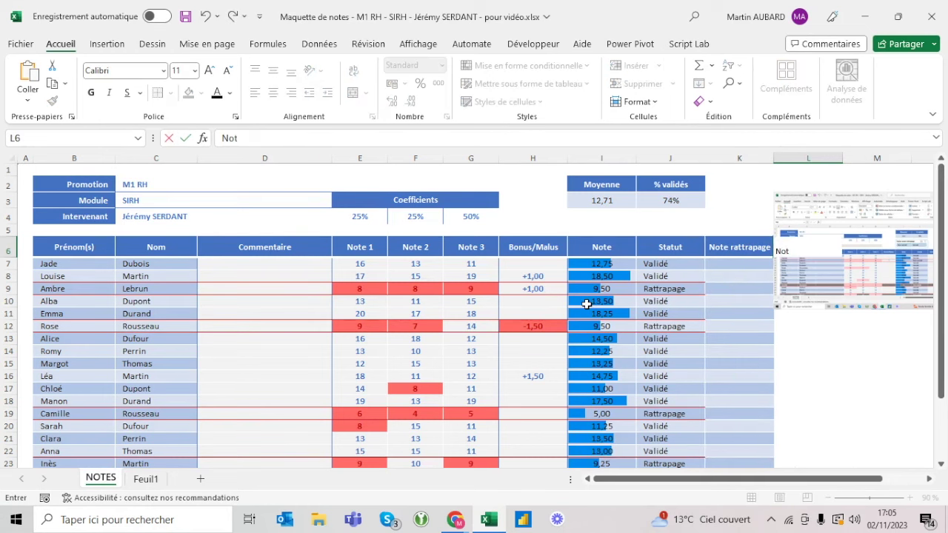
{"action": "type", "text": "le"}
{"action": "key", "text": "Return"}
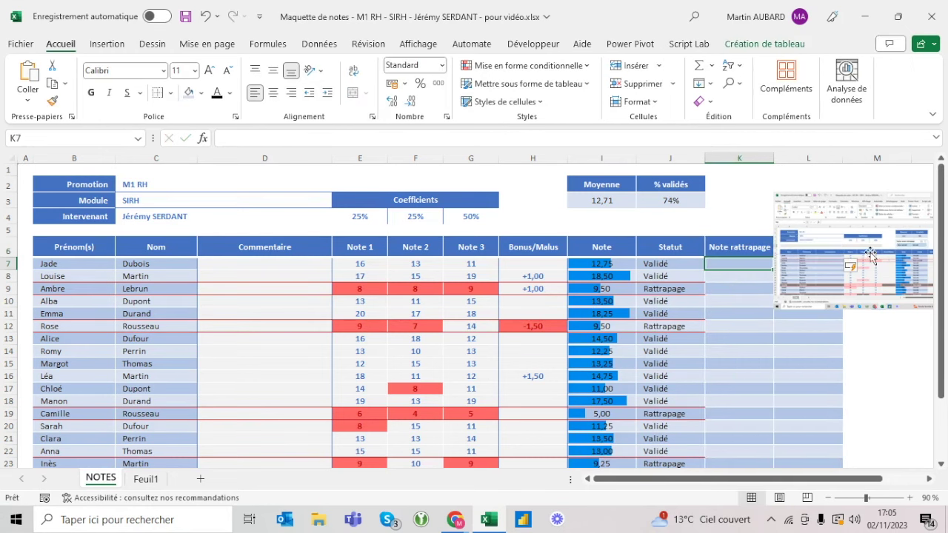
- Delete the thumbnail picture at the top right and recheck the Feuil1 reference
{"action": "left_click", "coordinate": [904, 213]}
{"action": "key", "text": "Delete"}
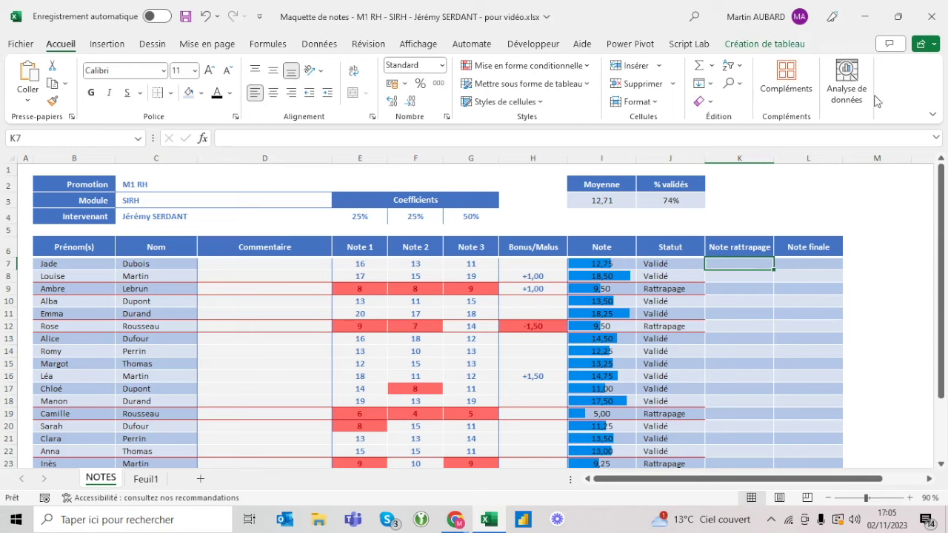
{"action": "left_click", "coordinate": [145, 479]}
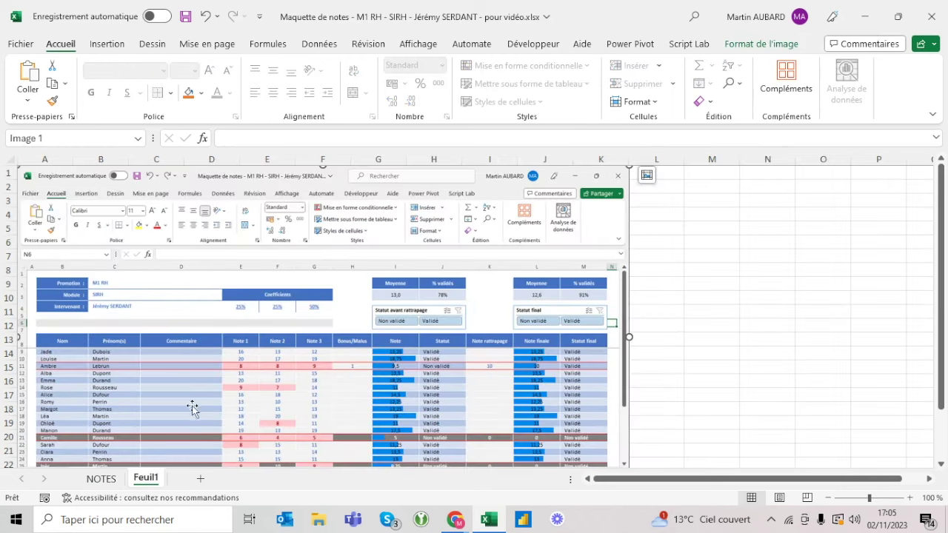
{"action": "left_click", "coordinate": [101, 479]}
- Add the Statut final header in M6
{"action": "left_click", "coordinate": [868, 256]}
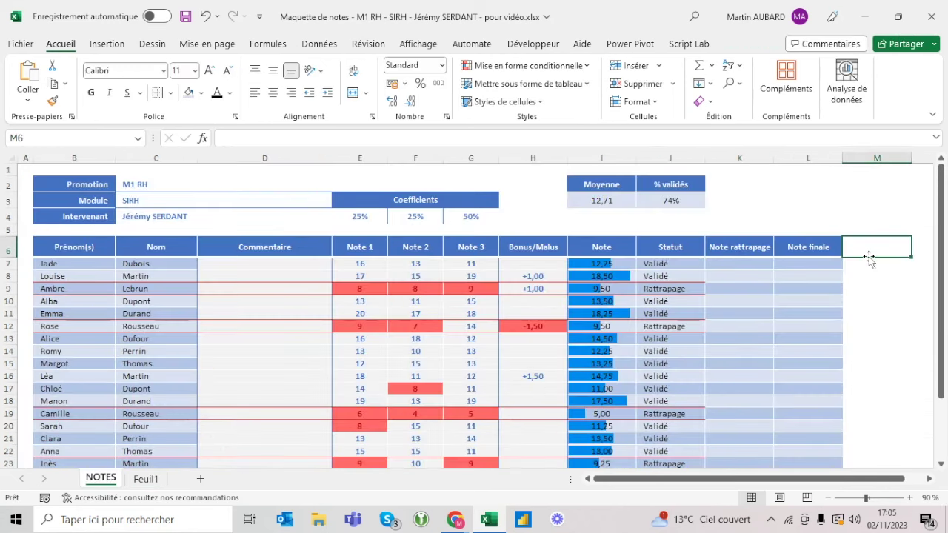
{"action": "type", "text": "Statut f"}
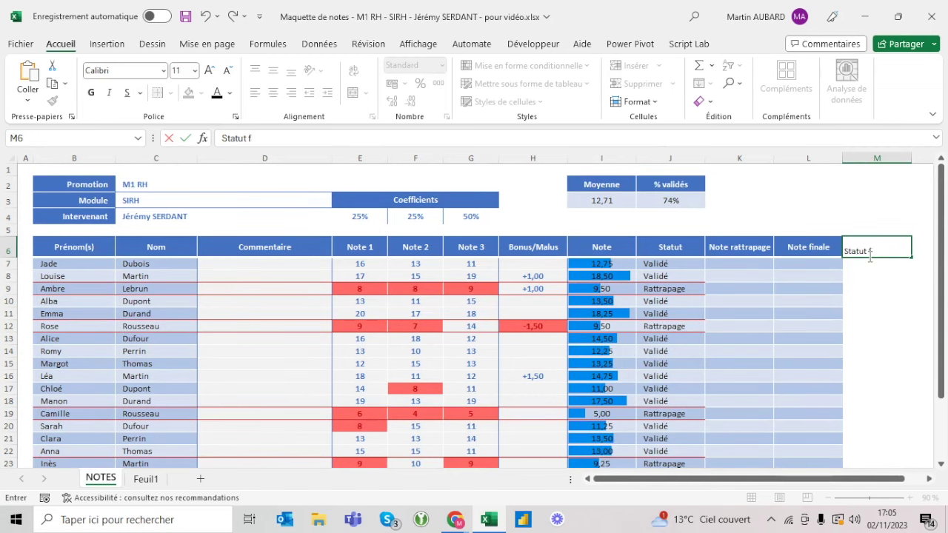
{"action": "key", "text": "Return"}
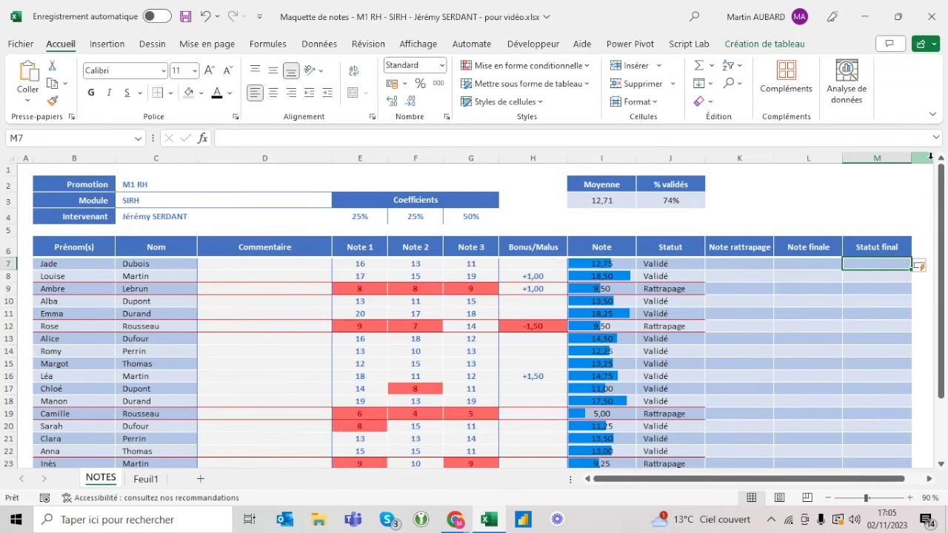
- Set column N's width to 3
{"action": "left_click", "coordinate": [931, 156]}
{"action": "right_click", "coordinate": [931, 156]}
{"action": "left_click", "coordinate": [836, 375]}
{"action": "type", "text": "3"}
{"action": "key", "text": "Return"}
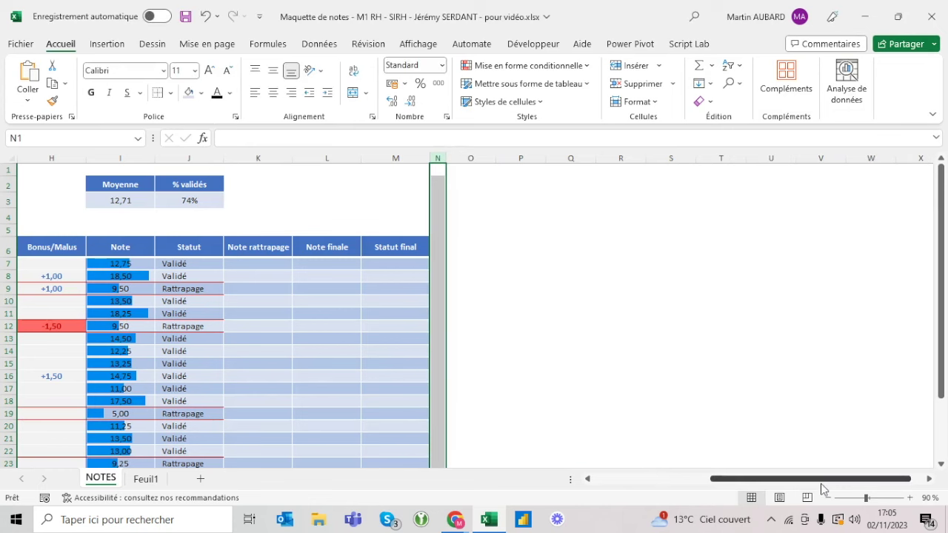
- Copy the Moyenne and % validés summary block from I2:J3 into L2:M3
{"action": "scroll", "coordinate": [820, 483], "scroll_direction": "left", "scroll_amount": 1}
{"action": "left_click_drag", "start_coordinate": [816, 479], "coordinate": [659, 480]}
{"action": "left_click", "coordinate": [360, 313]}
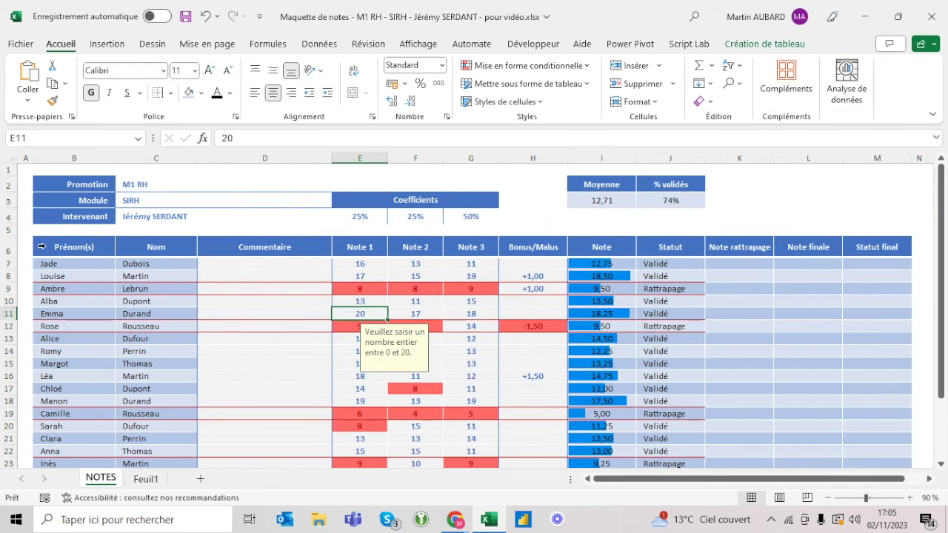
{"action": "left_click", "coordinate": [26, 156]}
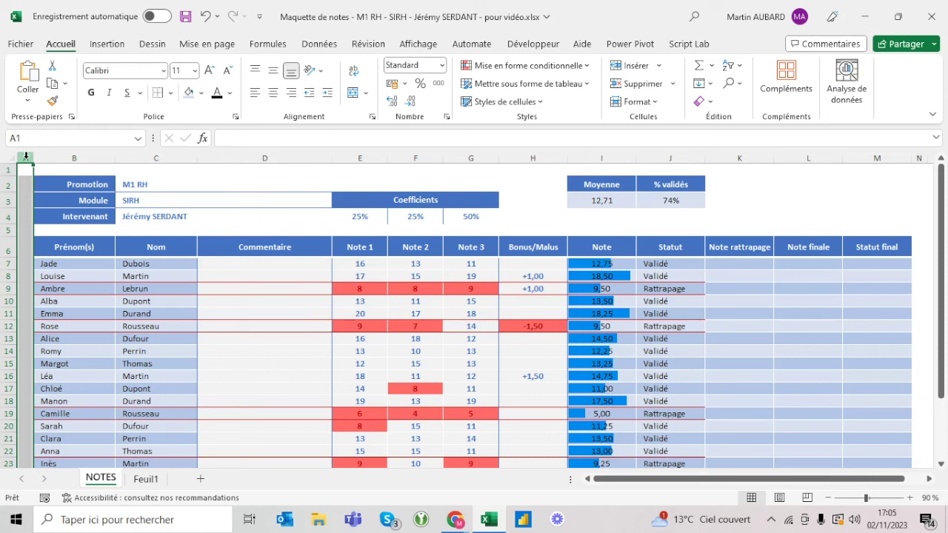
{"action": "left_click", "coordinate": [920, 157]}
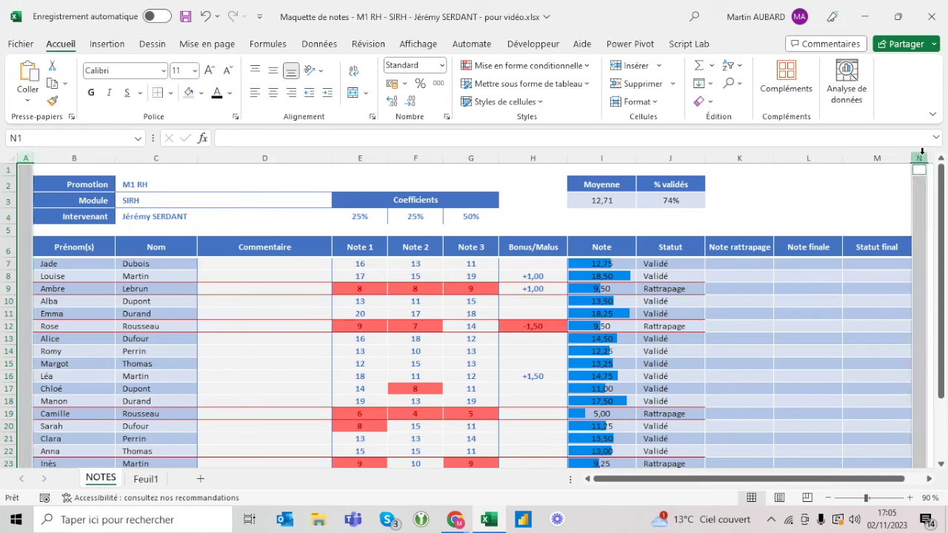
{"action": "left_click", "coordinate": [850, 198]}
{"action": "left_click_drag", "start_coordinate": [585, 185], "coordinate": [670, 201]}
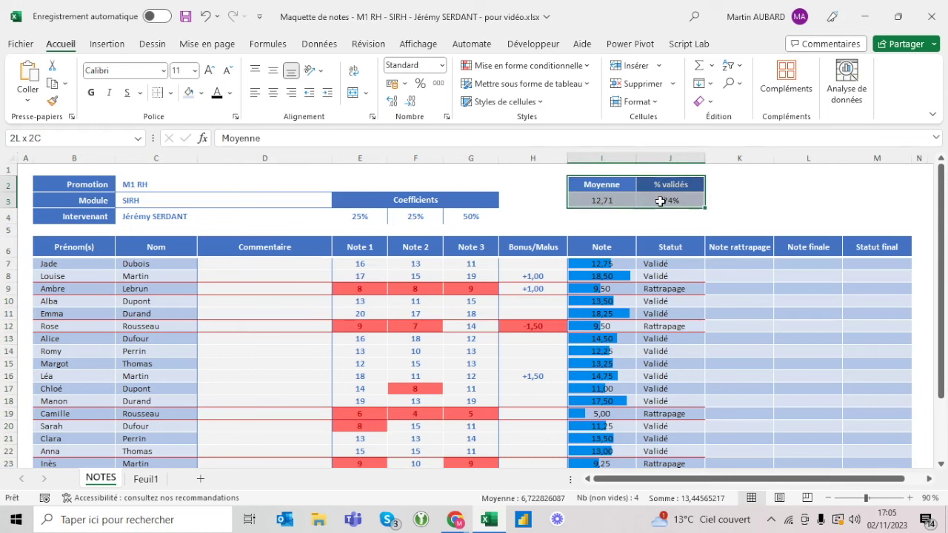
{"action": "key", "text": "ctrl+c"}
{"action": "left_click", "coordinate": [811, 181]}
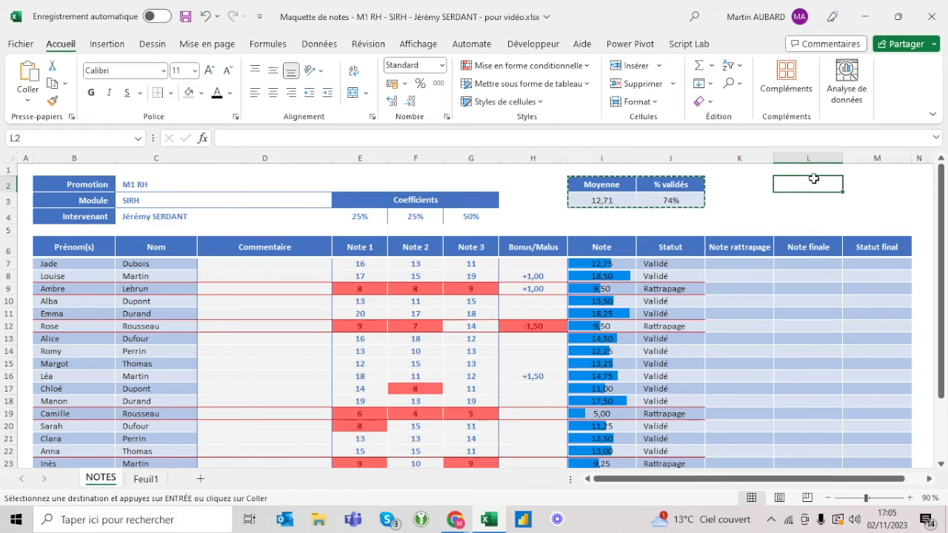
{"action": "key", "text": "ctrl+v"}
{"action": "key", "text": "Escape"}
{"action": "left_click", "coordinate": [767, 201]}
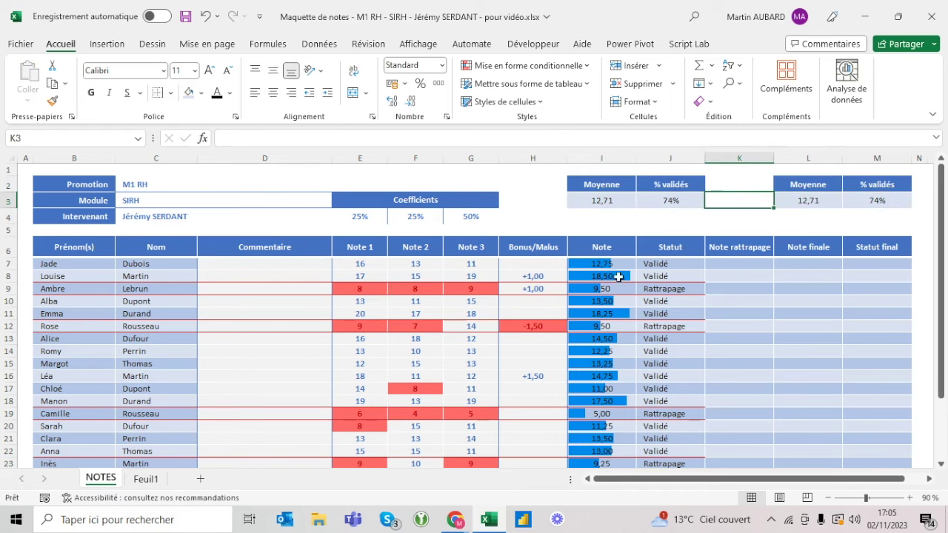
- Copy the Note 1 grades E7:E29 into the Note rattrapage column at K7
{"action": "left_click", "coordinate": [355, 261]}
{"action": "key", "text": "ctrl+shift+Down"}
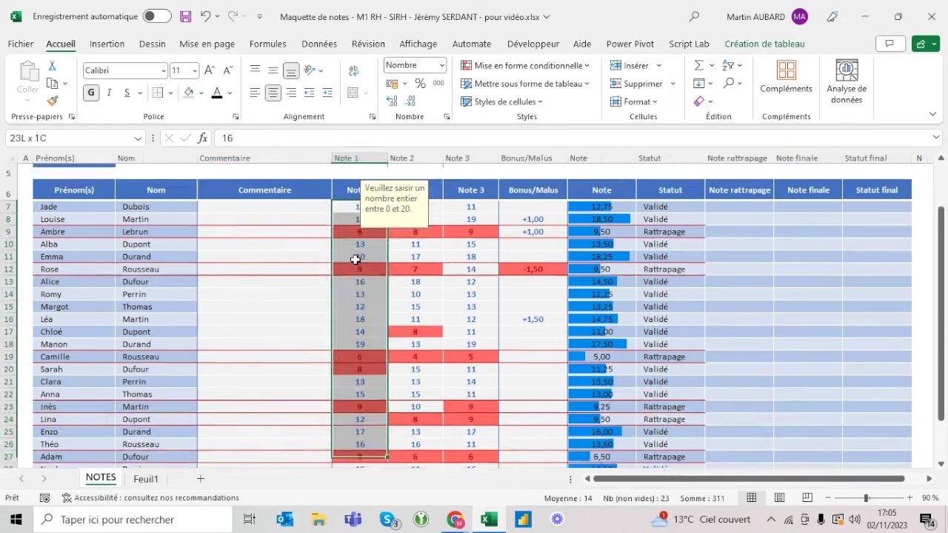
{"action": "key", "text": "ctrl+c"}
{"action": "key", "text": "Up"}
{"action": "key", "text": "Down"}
{"action": "key", "text": "Right"}
{"action": "key", "text": "Right"}
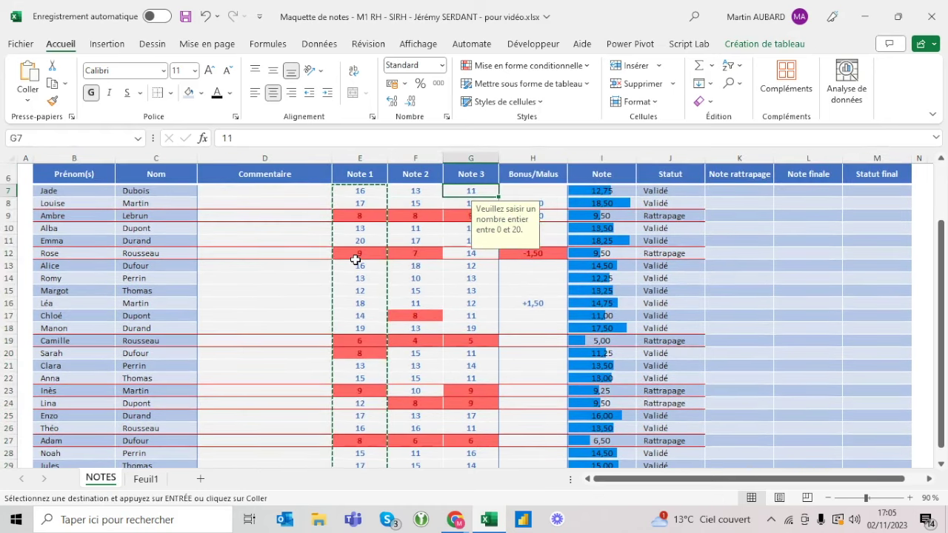
{"action": "key", "text": "Right"}
{"action": "key", "text": "Right"}
{"action": "key", "text": "Right"}
{"action": "key", "text": "Right"}
{"action": "key", "text": "ctrl+v"}
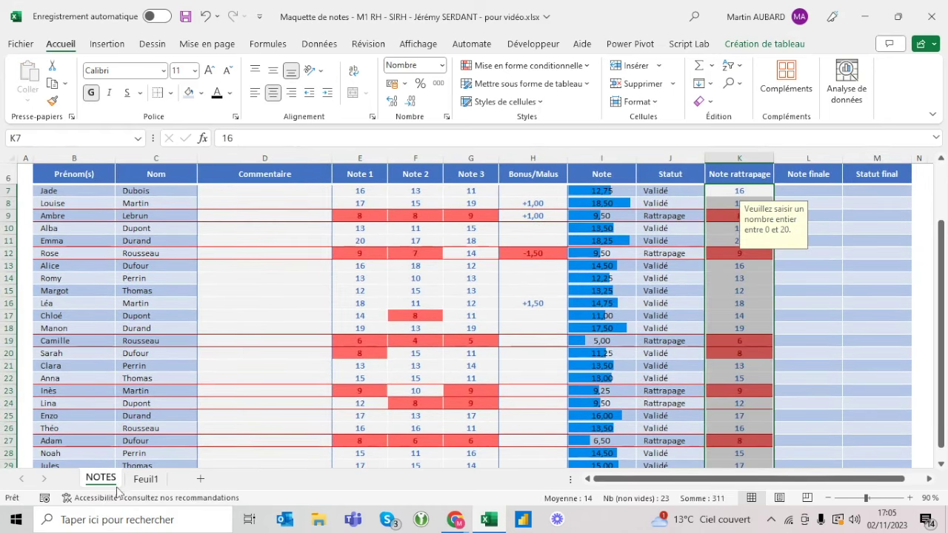
{"action": "scroll", "coordinate": [728, 191], "scroll_direction": "up", "scroll_amount": 2}
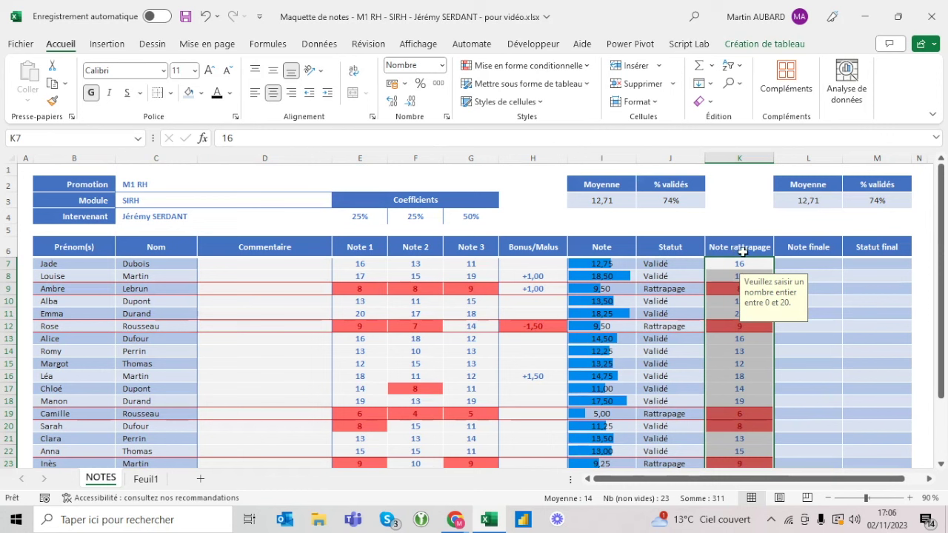
{"action": "left_click", "coordinate": [740, 248]}
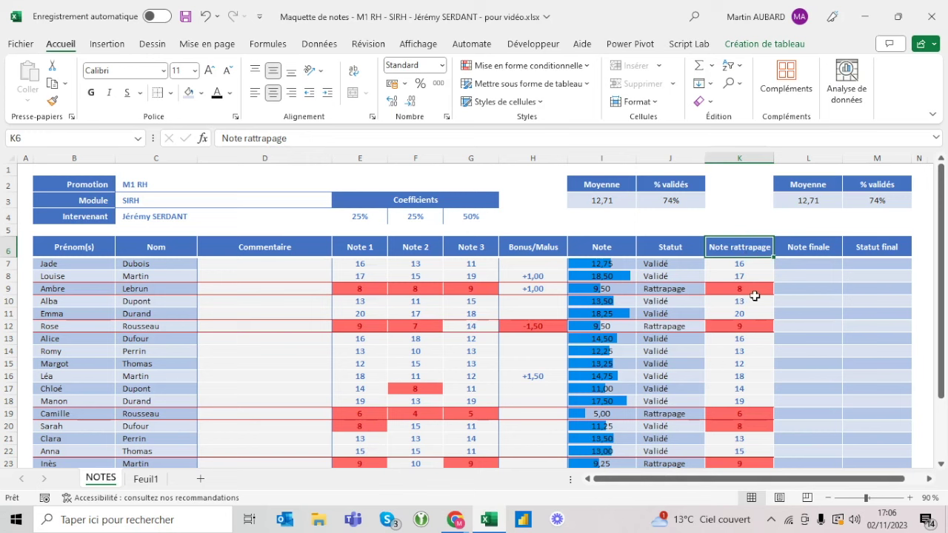
- Set column K's width to 16
{"action": "right_click", "coordinate": [739, 158]}
{"action": "left_click", "coordinate": [797, 370]}
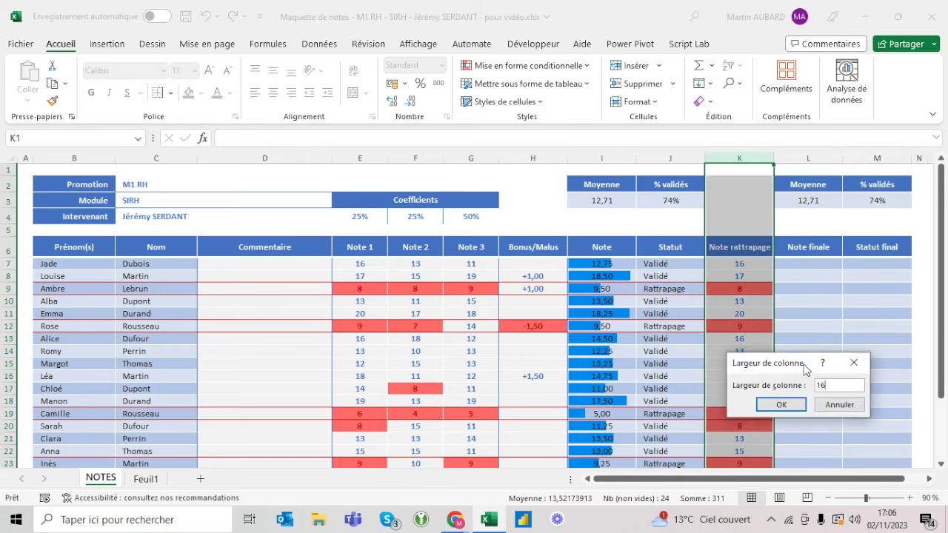
{"action": "key", "text": "Return"}
- Empty the copied grades in K7:K29
{"action": "left_click", "coordinate": [753, 248]}
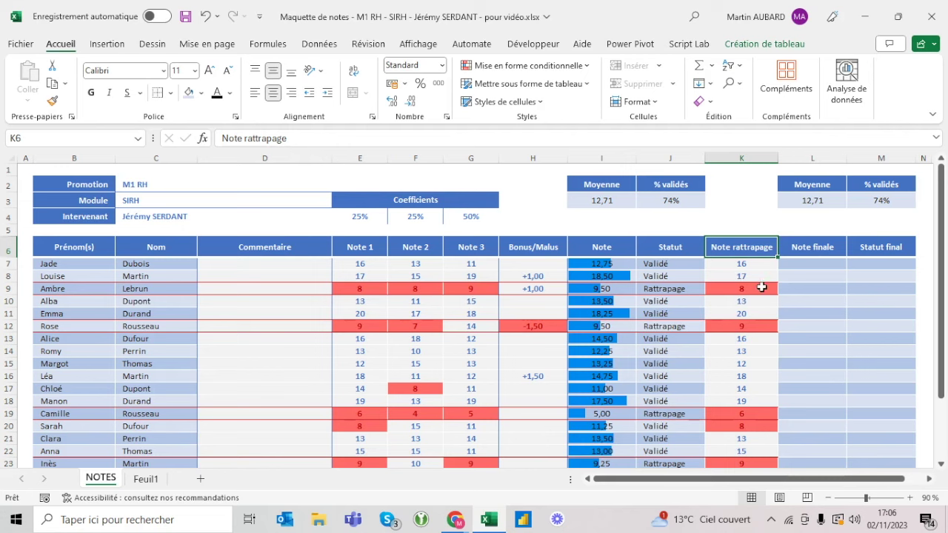
{"action": "left_click_drag", "start_coordinate": [753, 261], "coordinate": [752, 443]}
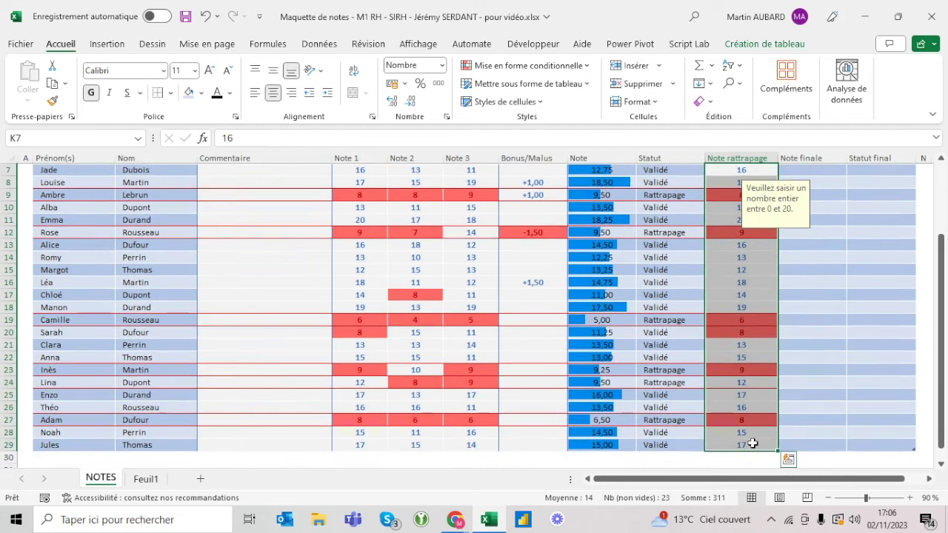
{"action": "key", "text": "BackSpace"}
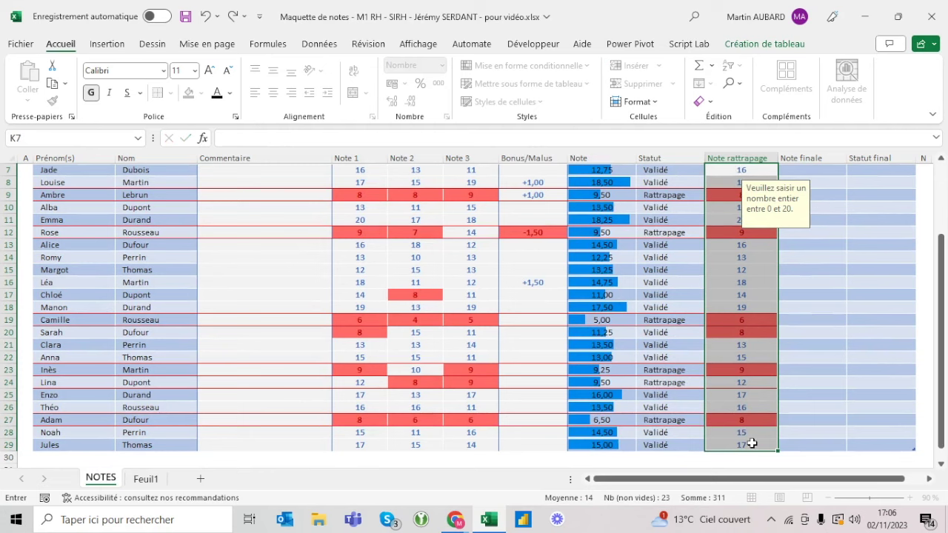
{"action": "key", "text": "ctrl+Return"}
{"action": "scroll", "coordinate": [776, 438], "scroll_direction": "up", "scroll_amount": 2}
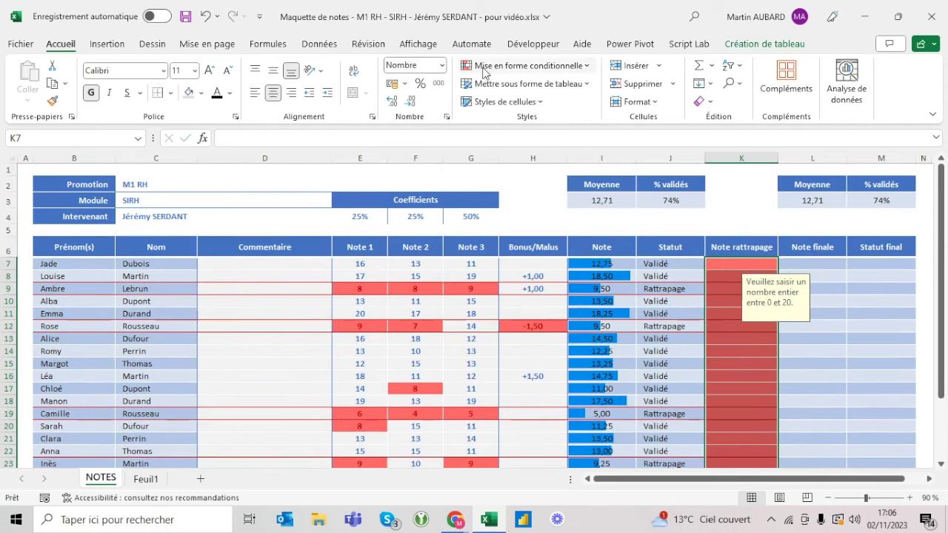
- Clear the conditional formatting rules from the selected K7:K29 cells
{"action": "left_click", "coordinate": [483, 68]}
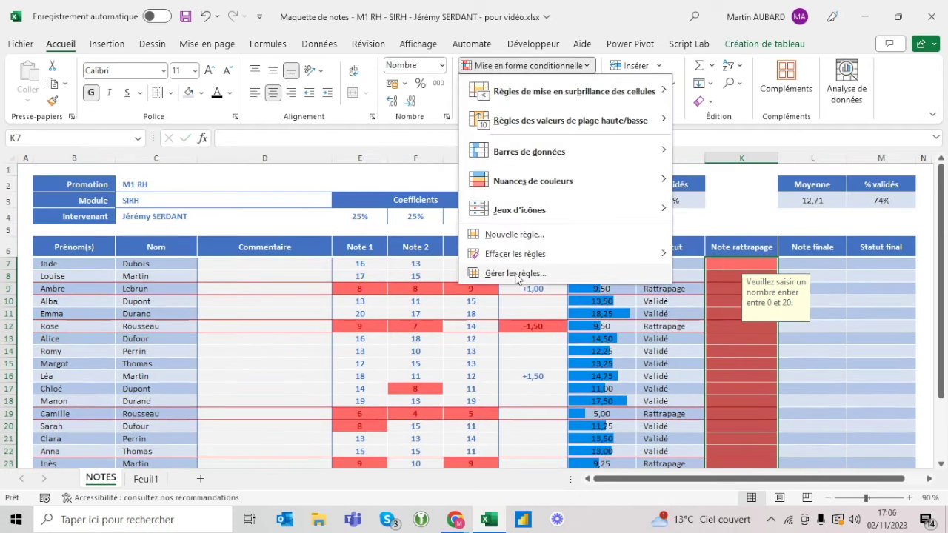
{"action": "mouse_move", "coordinate": [518, 253]}
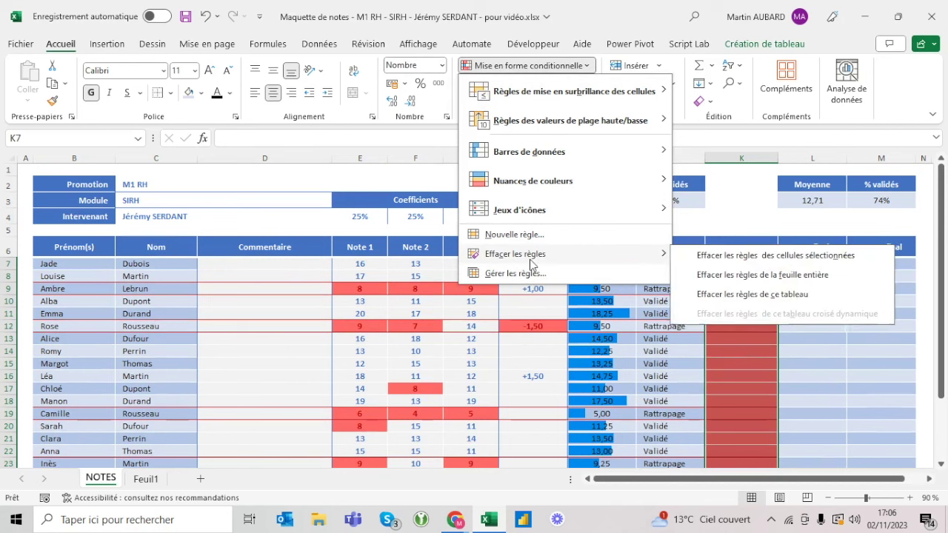
{"action": "left_click", "coordinate": [694, 257]}
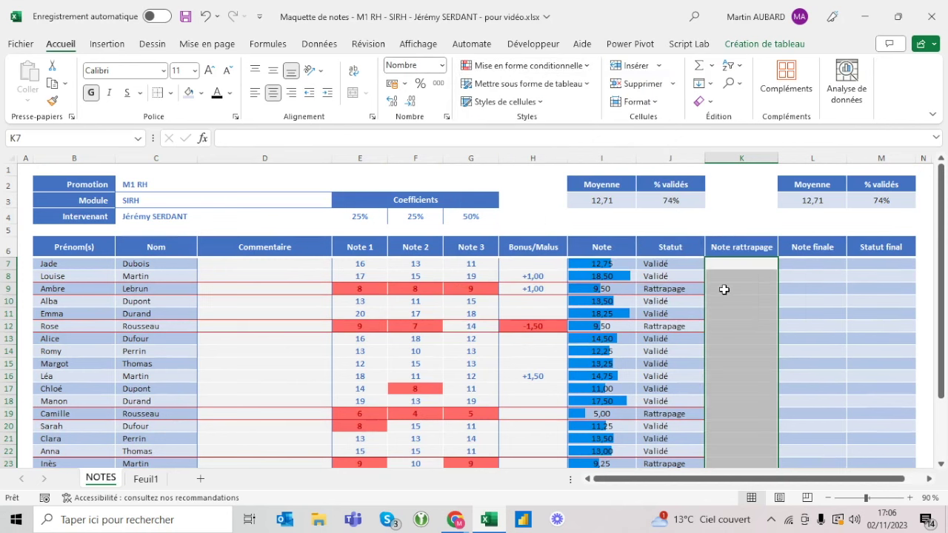
- Enter retake grades 10 in K9, 12 in K12, 0 in K19, 12 in K23, 0 in K24, 10 in K27
{"action": "left_click", "coordinate": [723, 289]}
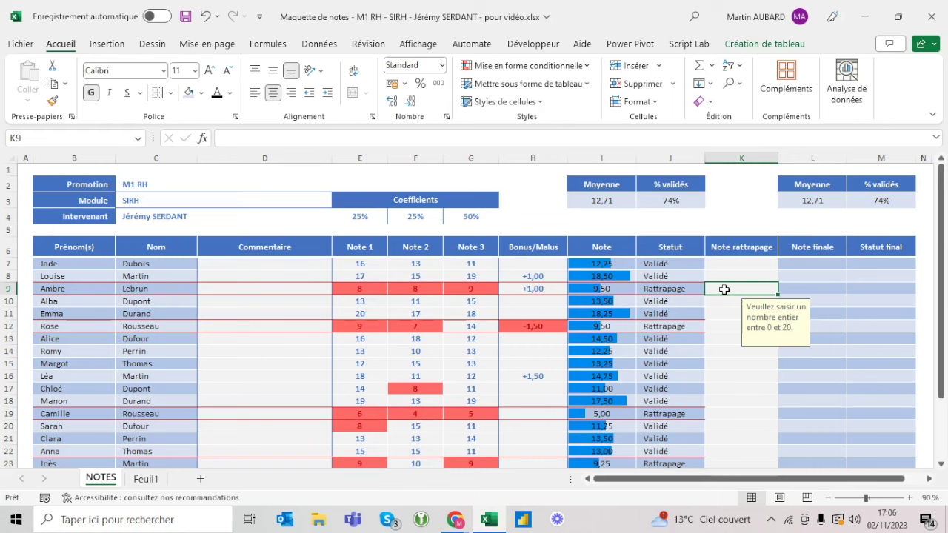
{"action": "type", "text": "1"}
{"action": "key", "text": "Return"}
{"action": "key", "text": "Return"}
{"action": "key", "text": "Return"}
{"action": "type", "text": "12"}
{"action": "key", "text": "Return"}
{"action": "left_click", "coordinate": [739, 413]}
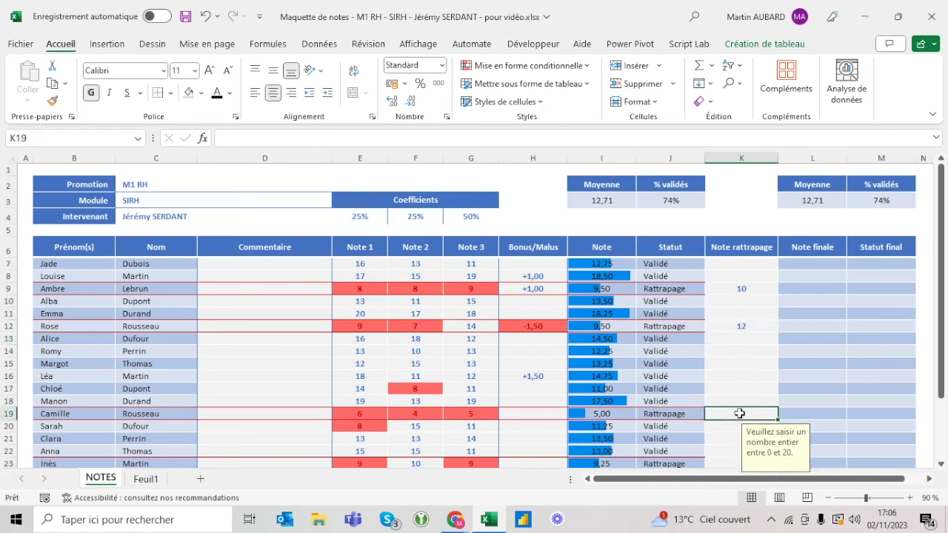
{"action": "type", "text": "0"}
{"action": "key", "text": "Return"}
{"action": "scroll", "coordinate": [744, 411], "scroll_direction": "down", "scroll_amount": 2}
{"action": "left_click", "coordinate": [740, 390]}
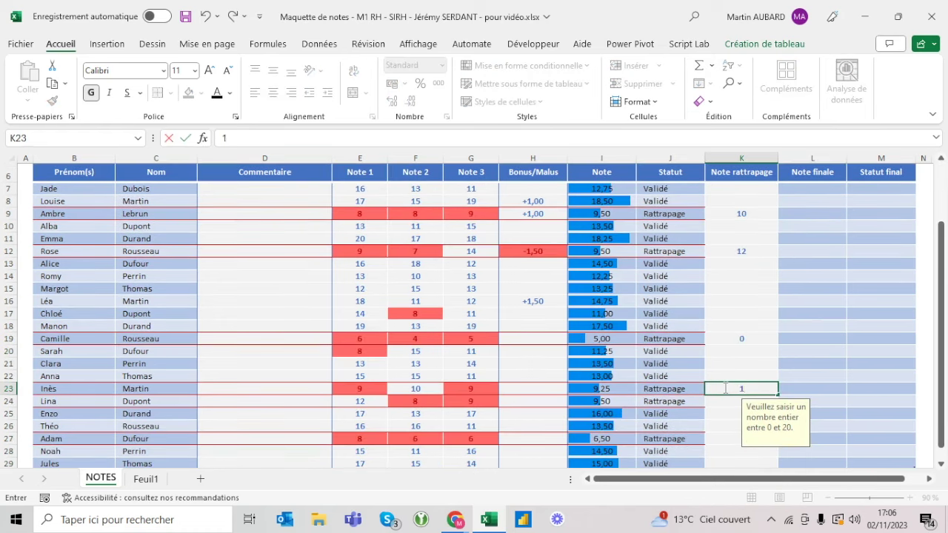
{"action": "type", "text": "12"}
{"action": "key", "text": "Return"}
{"action": "type", "text": "0"}
{"action": "key", "text": "Return"}
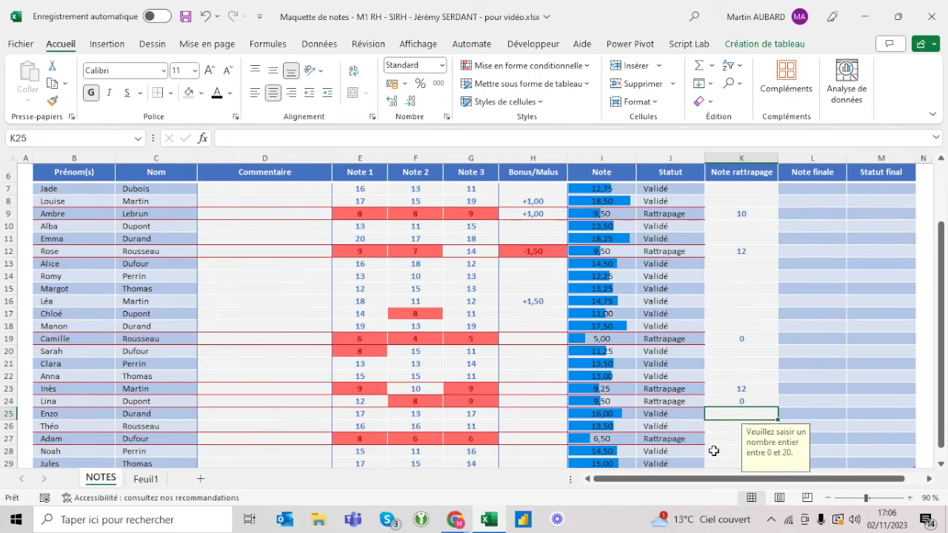
{"action": "left_click", "coordinate": [724, 438]}
{"action": "type", "text": "10"}
{"action": "key", "text": "Return"}
- Change K19's retake grade from 0 to 5
{"action": "scroll", "coordinate": [747, 400], "scroll_direction": "down", "scroll_amount": 1}
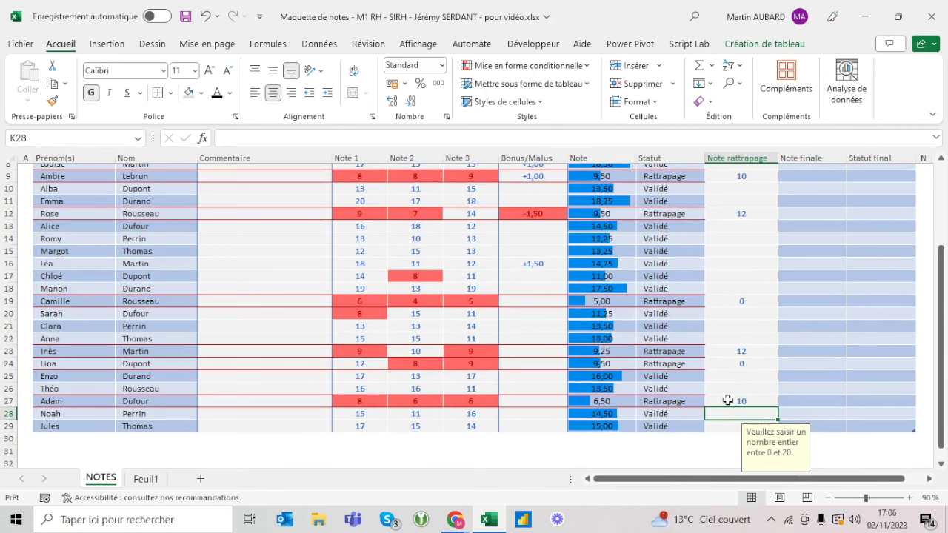
{"action": "scroll", "coordinate": [718, 296], "scroll_direction": "up", "scroll_amount": 2}
{"action": "scroll", "coordinate": [722, 274], "scroll_direction": "up", "scroll_amount": 1}
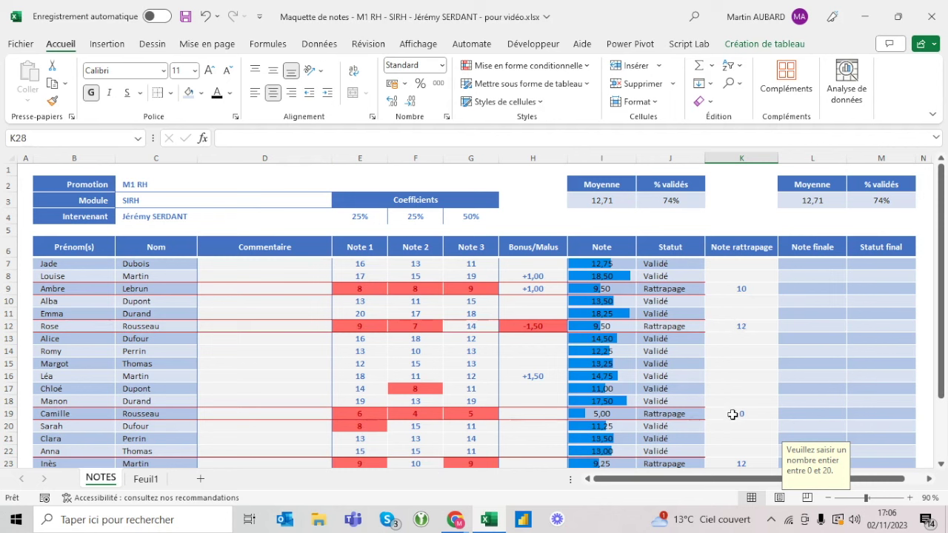
{"action": "left_click", "coordinate": [729, 413]}
{"action": "type", "text": "5"}
{"action": "key", "text": "Return"}
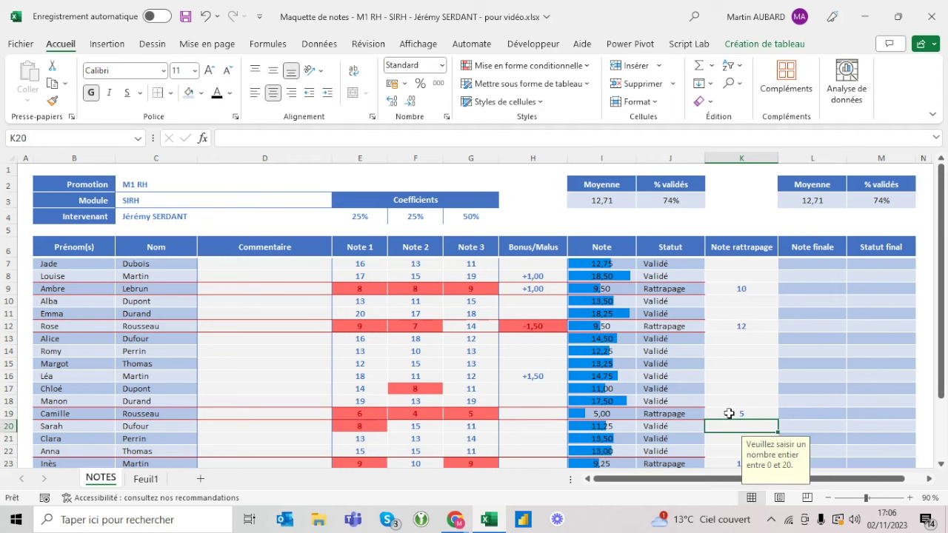
{"action": "left_click", "coordinate": [730, 413]}
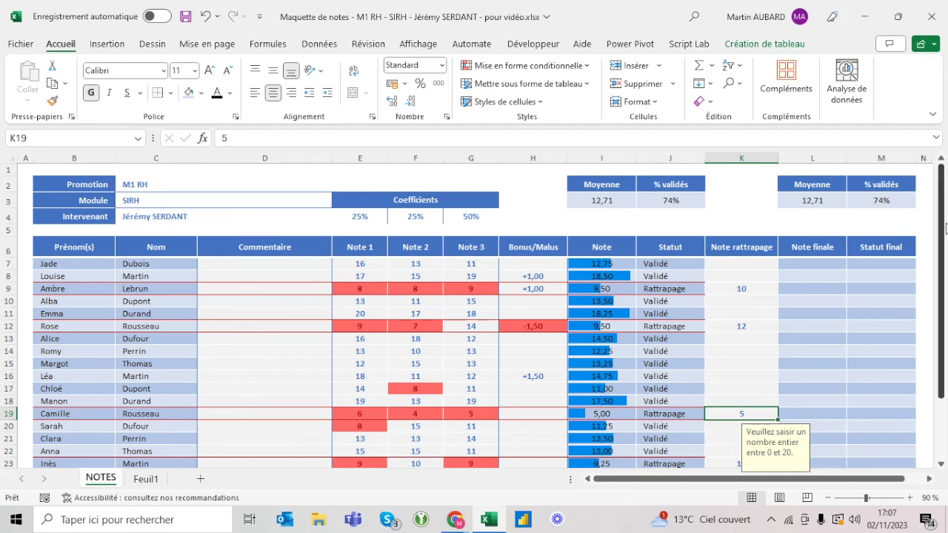
{"action": "left_click", "coordinate": [315, 289]}
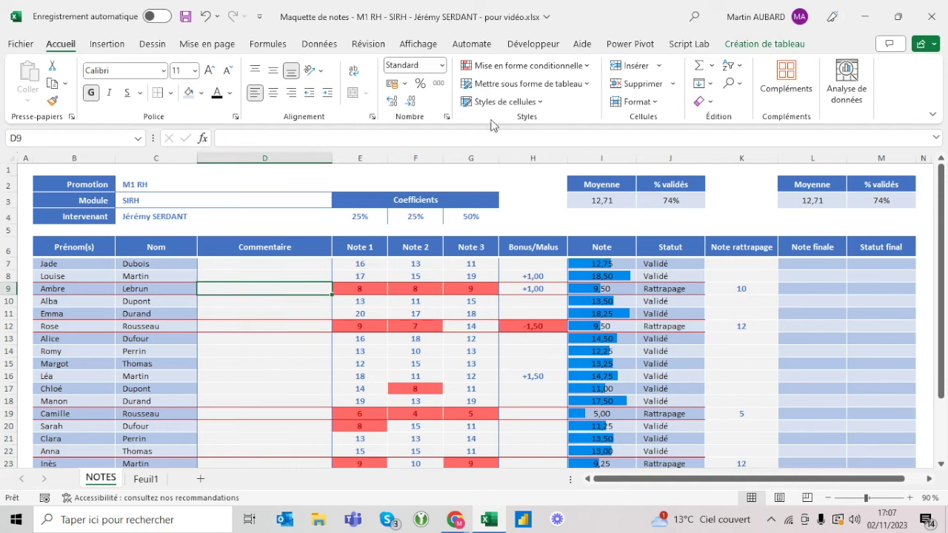
{"action": "left_click", "coordinate": [530, 68]}
{"action": "left_click", "coordinate": [538, 274]}
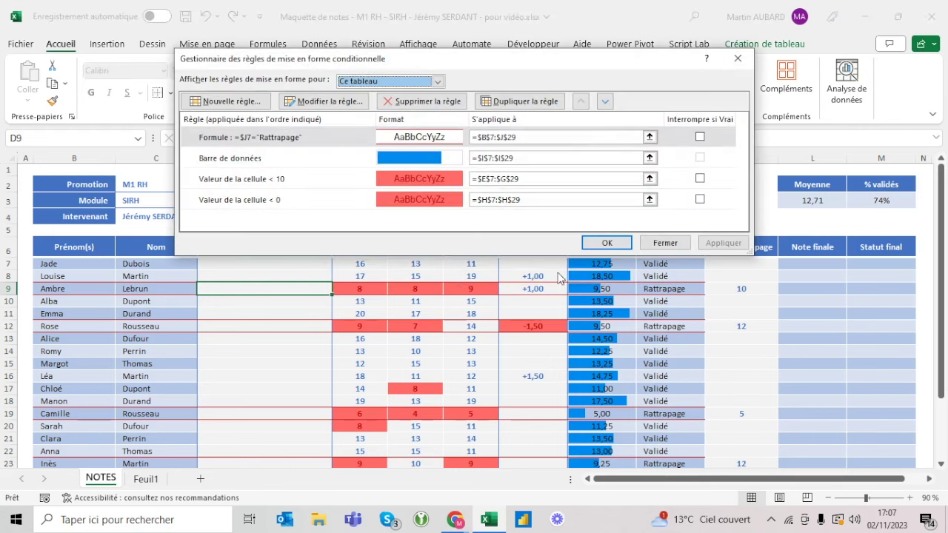
{"action": "left_click", "coordinate": [439, 136]}
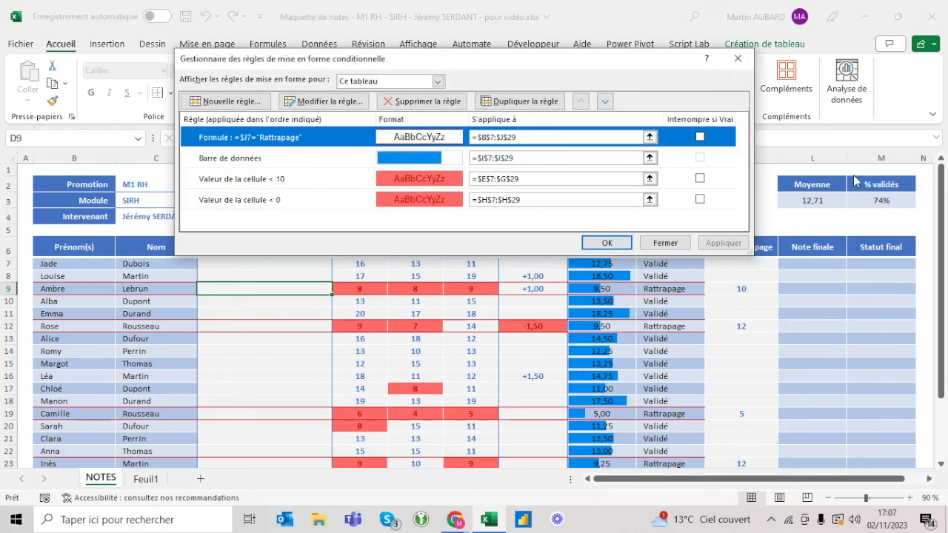
{"action": "left_click", "coordinate": [505, 138]}
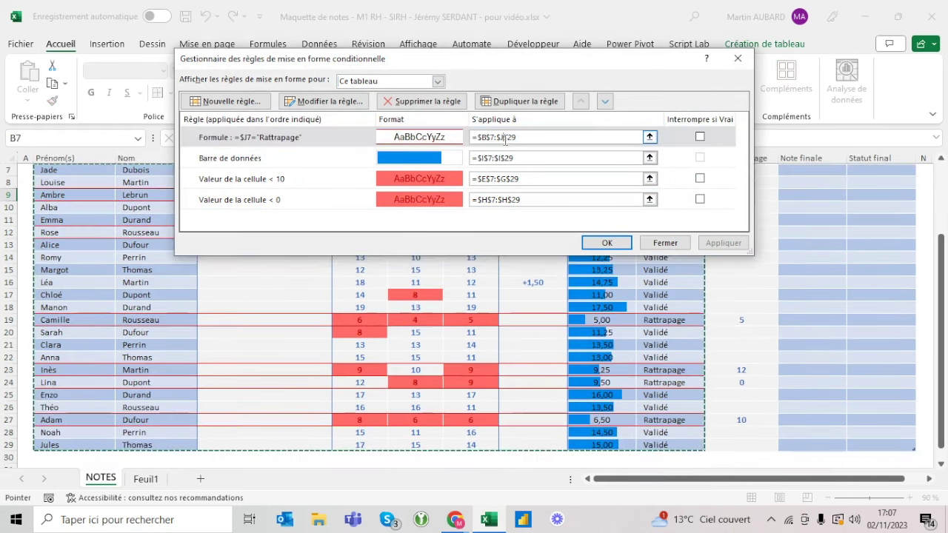
{"action": "key", "text": "BackSpace"}
{"action": "type", "text": "N"}
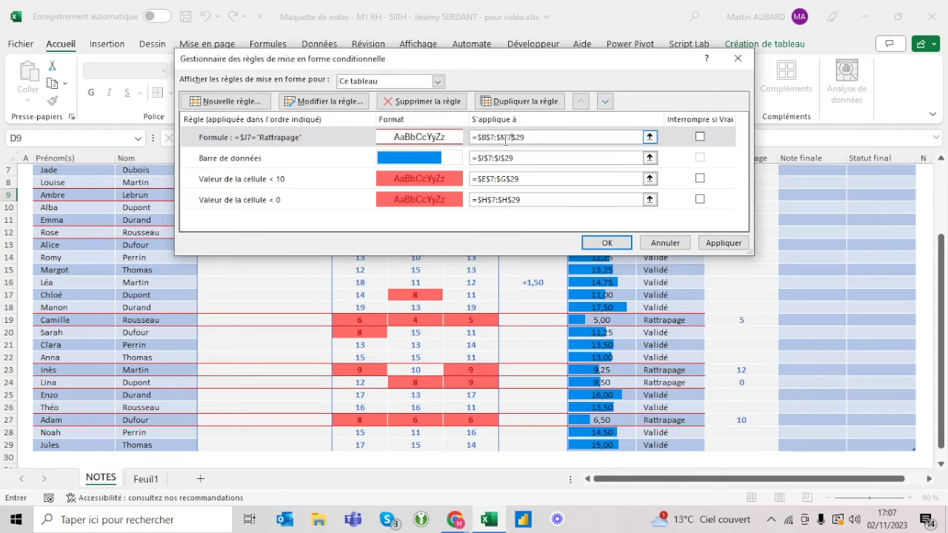
{"action": "key", "text": "Return"}
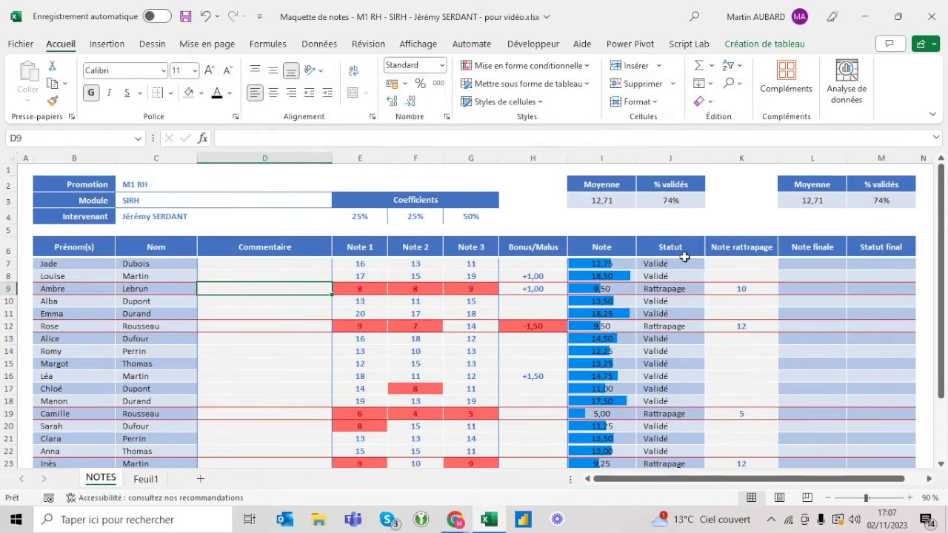
{"action": "left_click", "coordinate": [809, 264]}
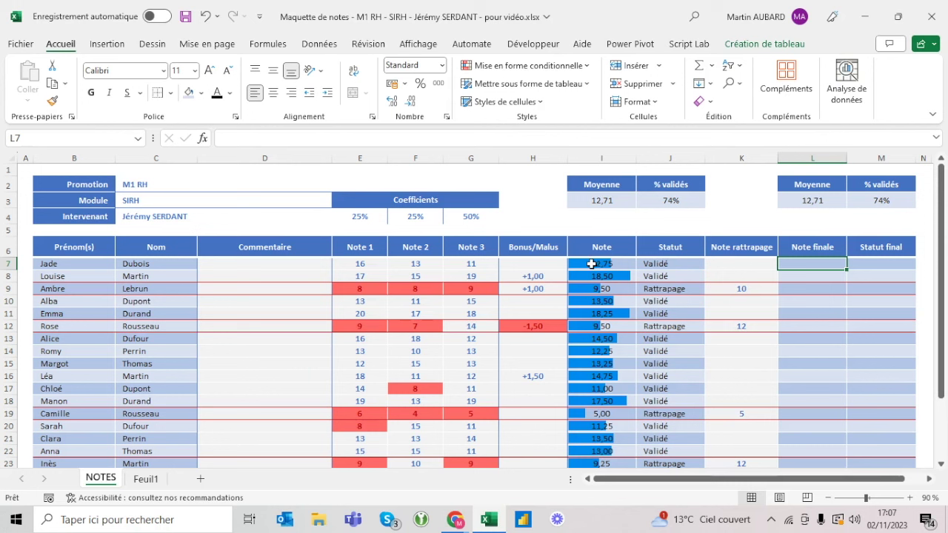
- Review the J7, I7 and K9 formulas and abandon a started =si( formula in L7
{"action": "left_click", "coordinate": [655, 263]}
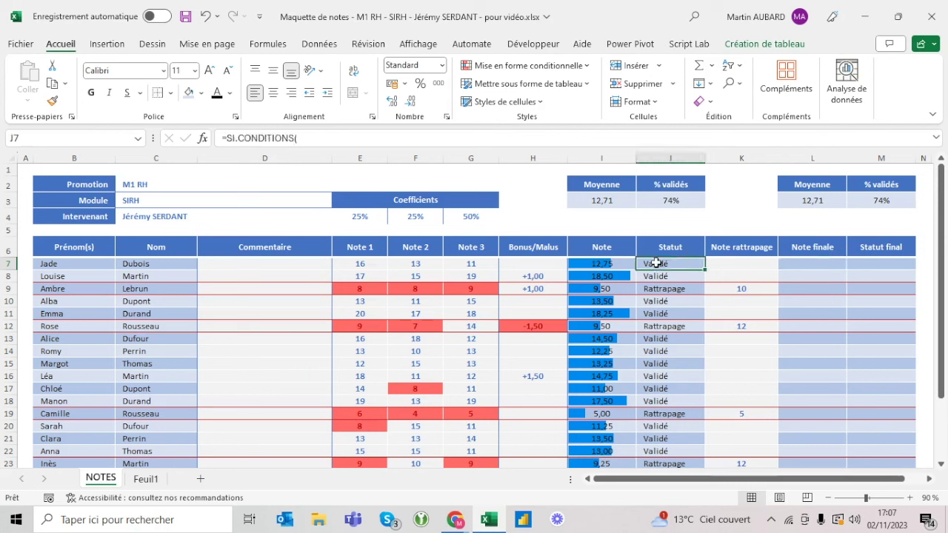
{"action": "left_click", "coordinate": [808, 263]}
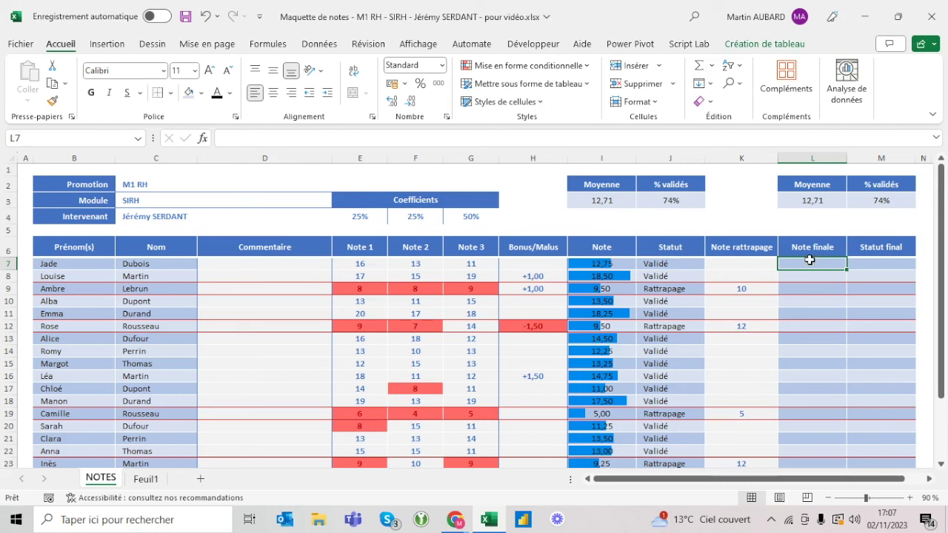
{"action": "left_click", "coordinate": [600, 265]}
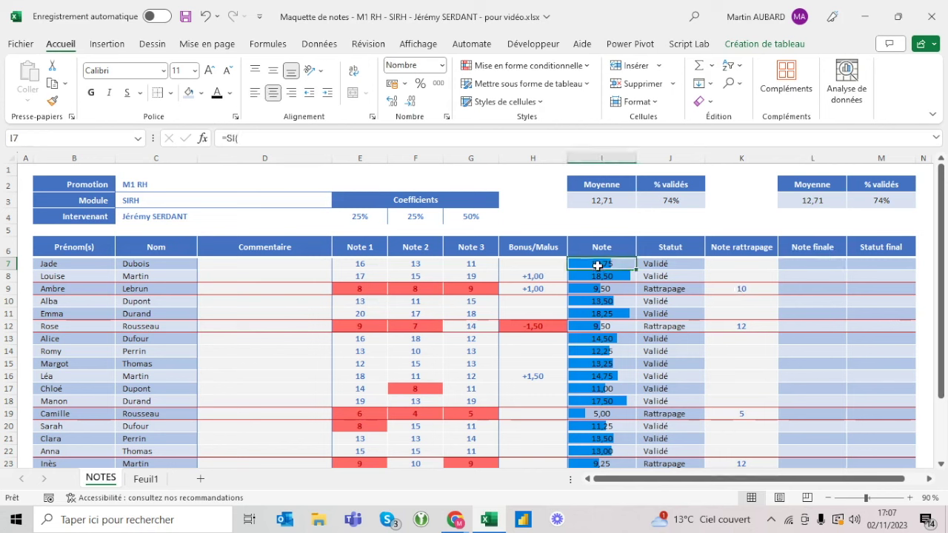
{"action": "left_click", "coordinate": [740, 289]}
{"action": "left_click", "coordinate": [796, 264]}
{"action": "type", "text": "=si"}
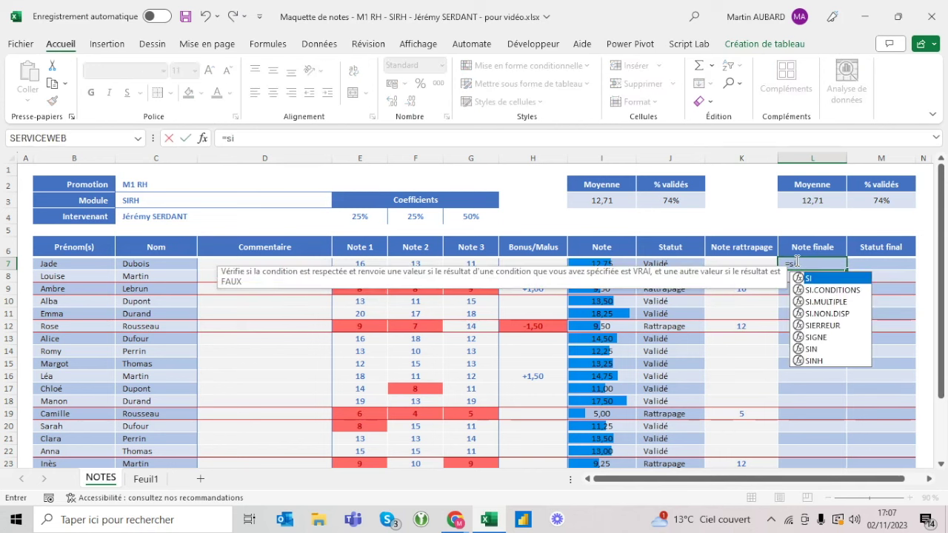
{"action": "type", "text": "("}
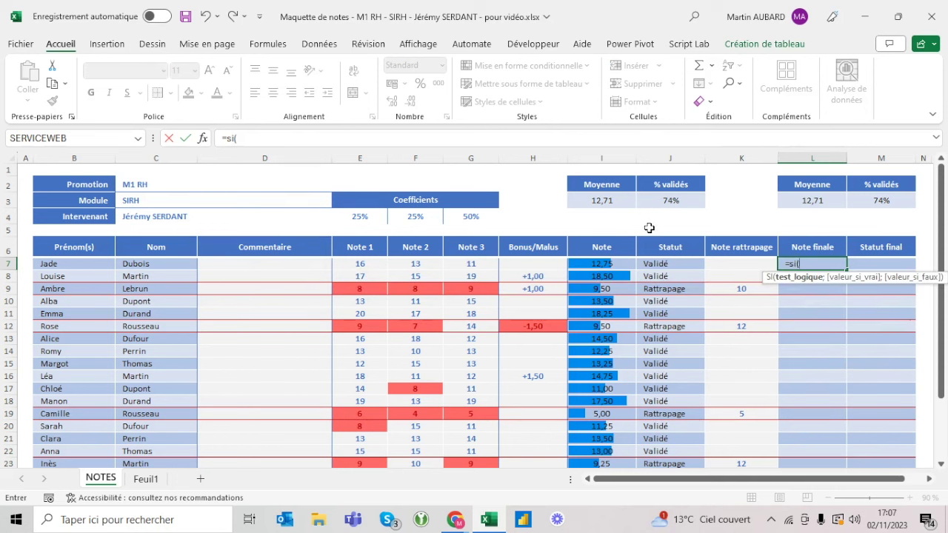
{"action": "key", "text": "Escape"}
- Copy J7's full Statut SI.CONDITIONS formula and paste it into L7 in edit mode
{"action": "left_click", "coordinate": [658, 264]}
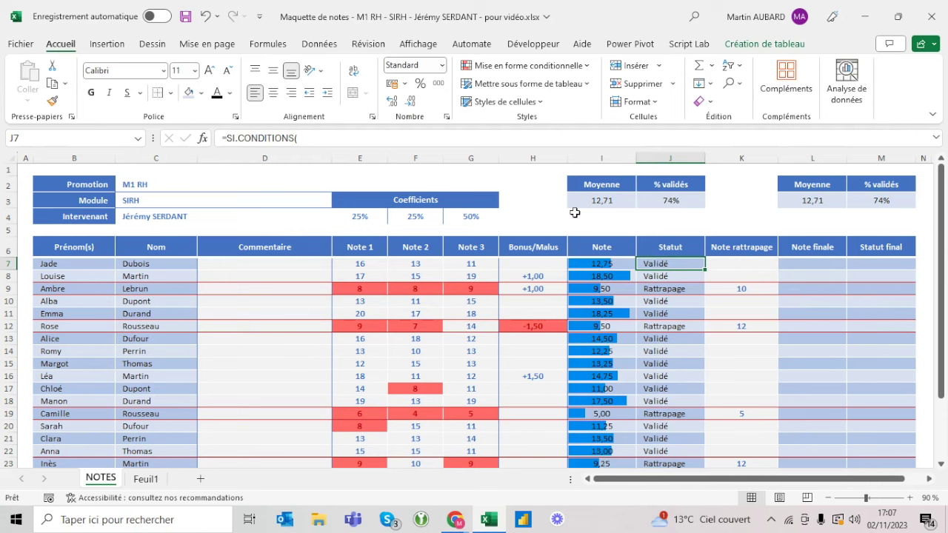
{"action": "key", "text": "ctrl+shift+u"}
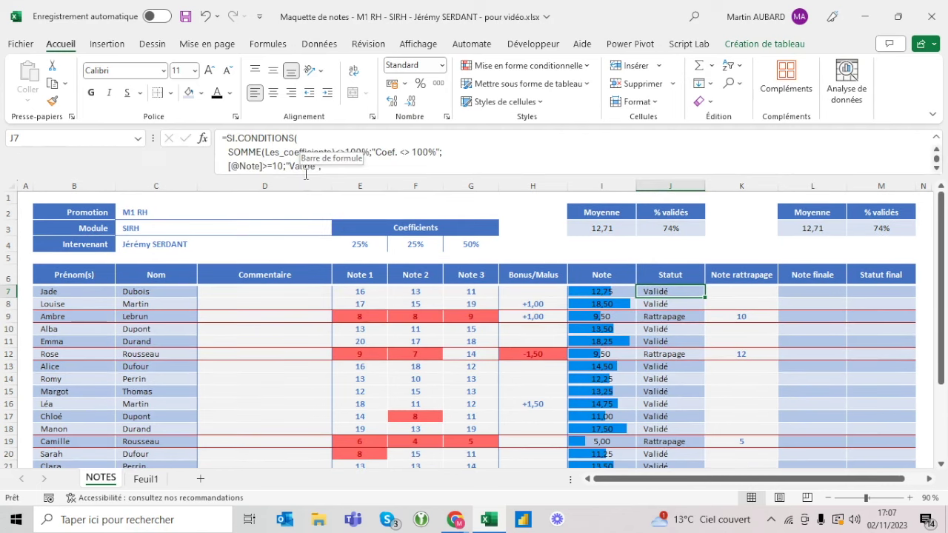
{"action": "left_click_drag", "start_coordinate": [230, 151], "coordinate": [374, 152]}
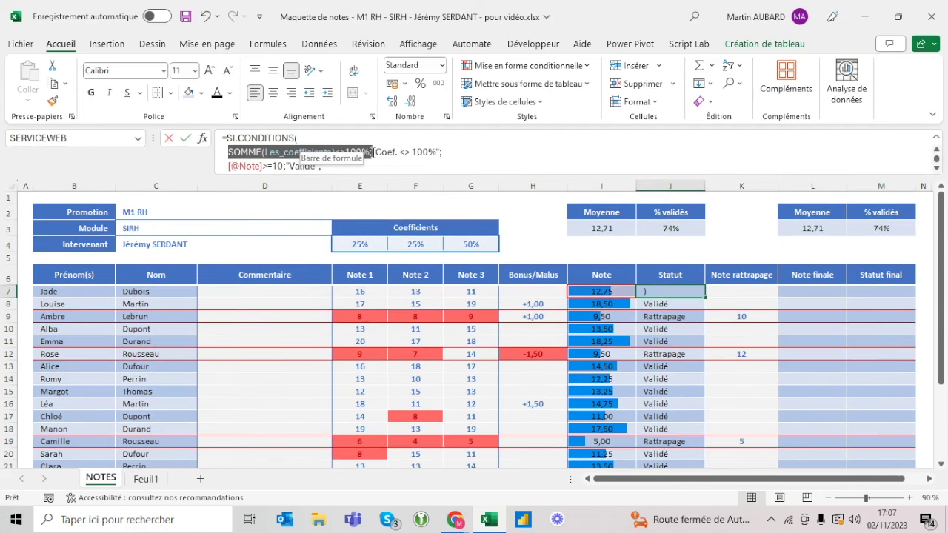
{"action": "key", "text": "Escape"}
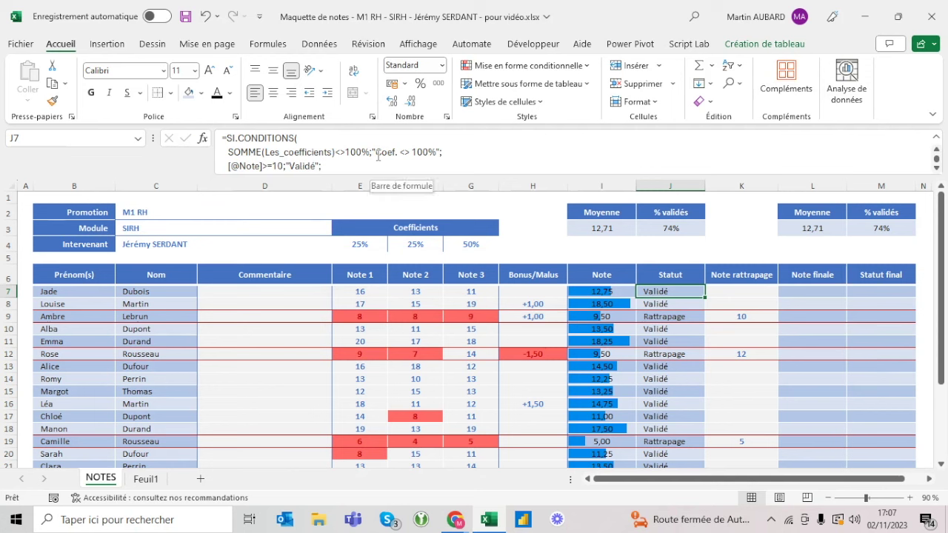
{"action": "left_click_drag", "start_coordinate": [377, 152], "coordinate": [286, 145]}
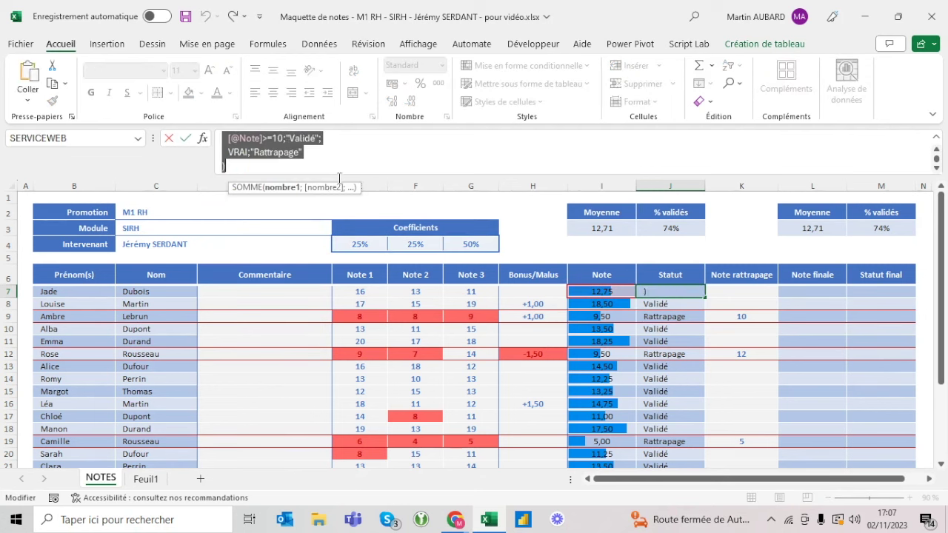
{"action": "left_click_drag", "start_coordinate": [340, 176], "coordinate": [339, 217]}
{"action": "left_click", "coordinate": [296, 165]}
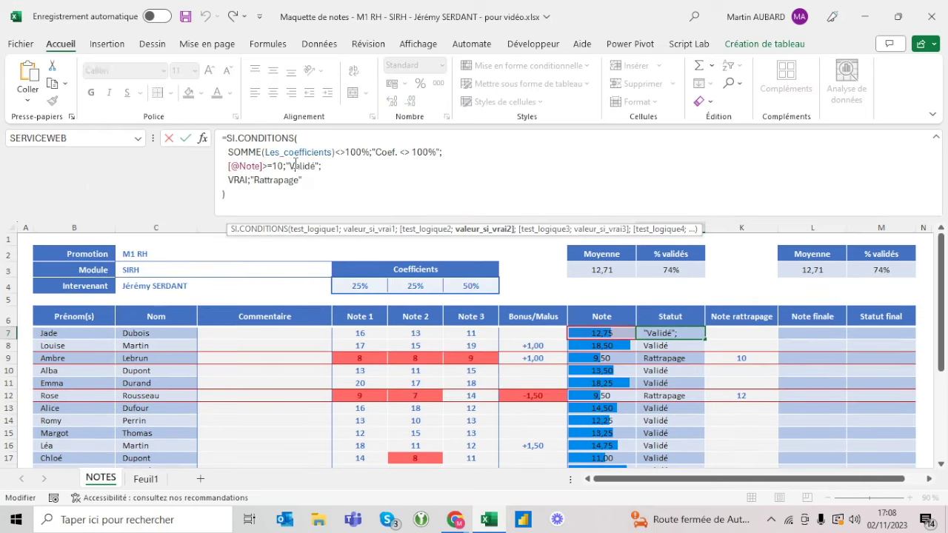
{"action": "key", "text": "ctrl+a"}
{"action": "key", "text": "ctrl+c"}
{"action": "key", "text": "Escape"}
{"action": "key", "text": "Right"}
{"action": "key", "text": "Right"}
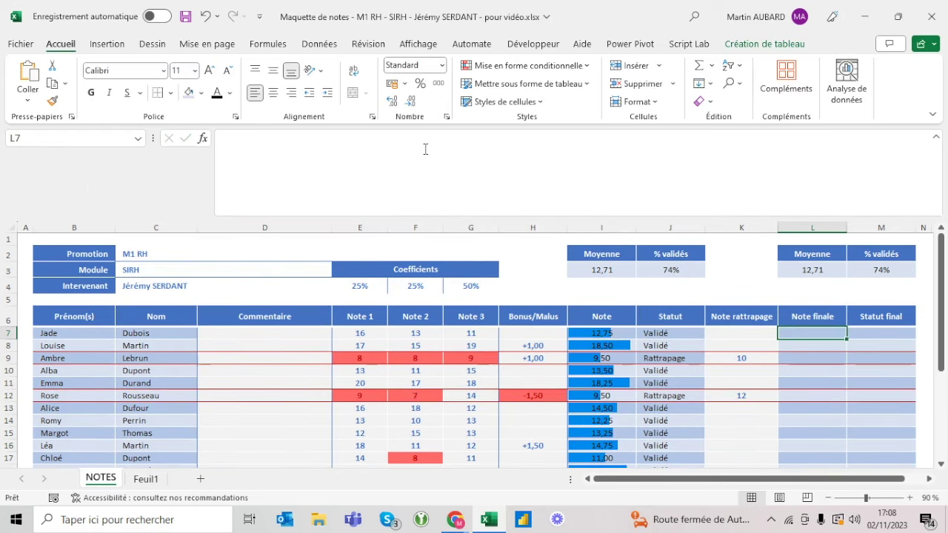
{"action": "key", "text": "F2"}
{"action": "key", "text": "ctrl+v"}
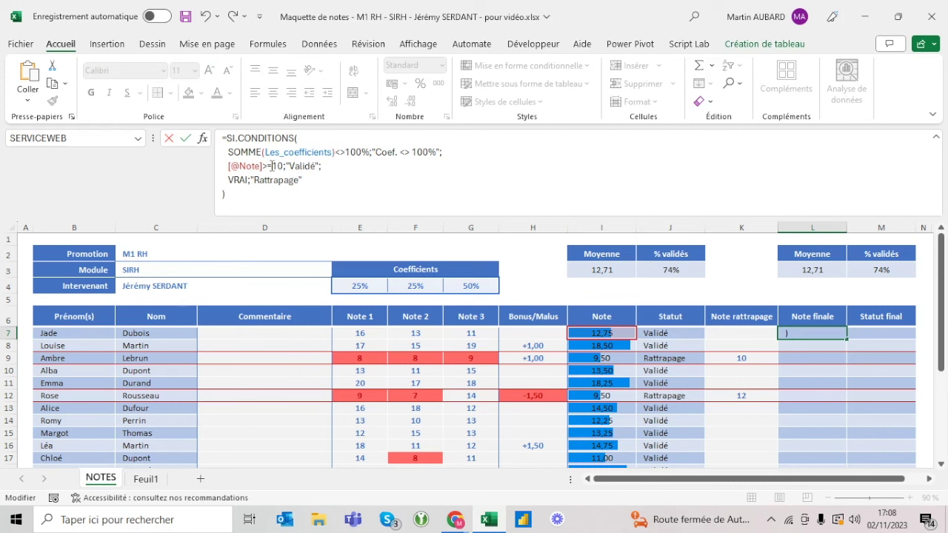
{"action": "left_click", "coordinate": [322, 169]}
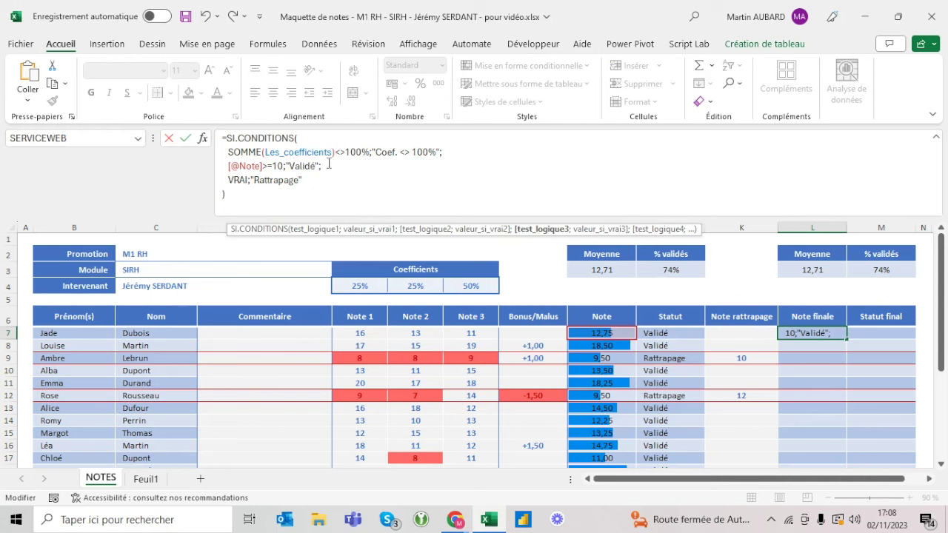
{"action": "left_click_drag", "start_coordinate": [323, 166], "coordinate": [290, 165]}
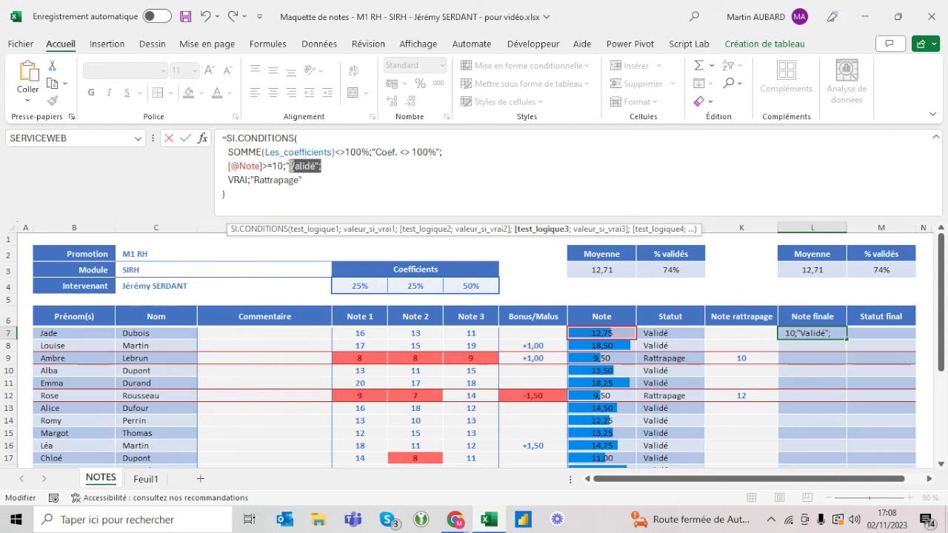
{"action": "left_click", "coordinate": [609, 333]}
{"action": "type", "text": ";"}
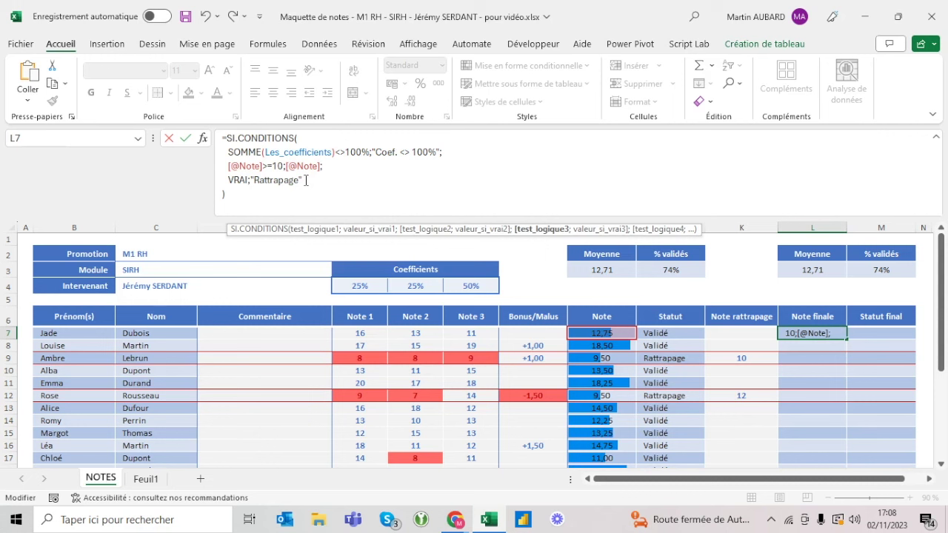
{"action": "left_click_drag", "start_coordinate": [303, 180], "coordinate": [253, 180]}
{"action": "key", "text": "BackSpace"}
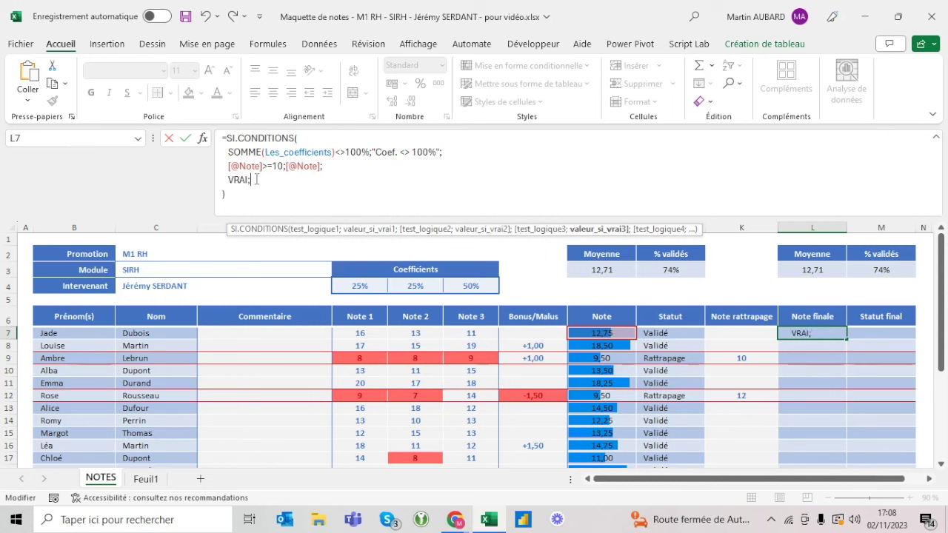
{"action": "left_click", "coordinate": [727, 333]}
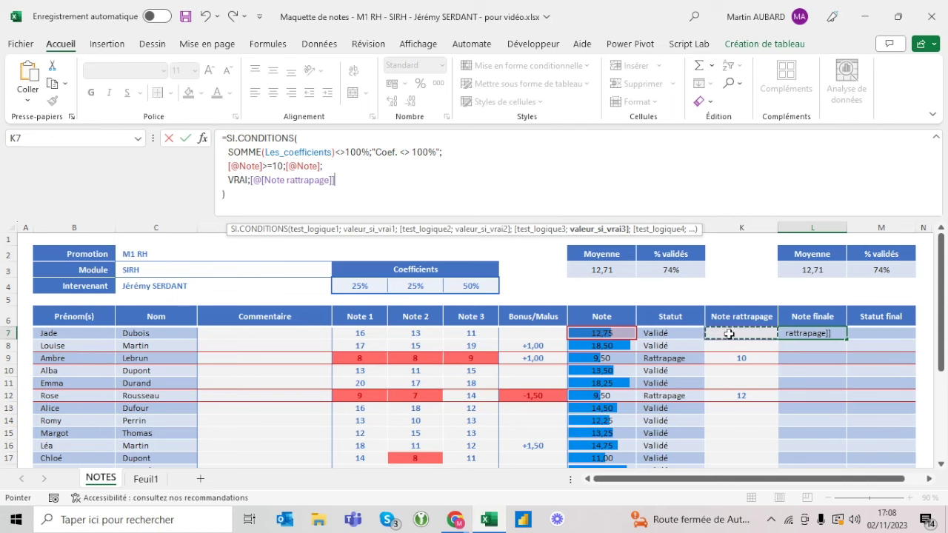
{"action": "key", "text": "Return"}
{"action": "key", "text": "Up"}
{"action": "key", "text": "Up"}
{"action": "key", "text": "Down"}
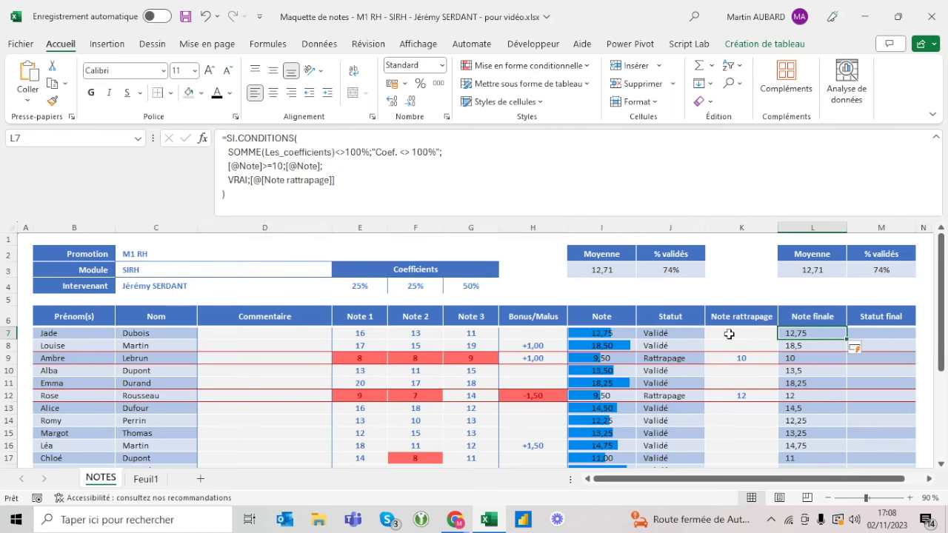
{"action": "scroll", "coordinate": [751, 417], "scroll_direction": "down", "scroll_amount": 2}
{"action": "left_click", "coordinate": [611, 408]}
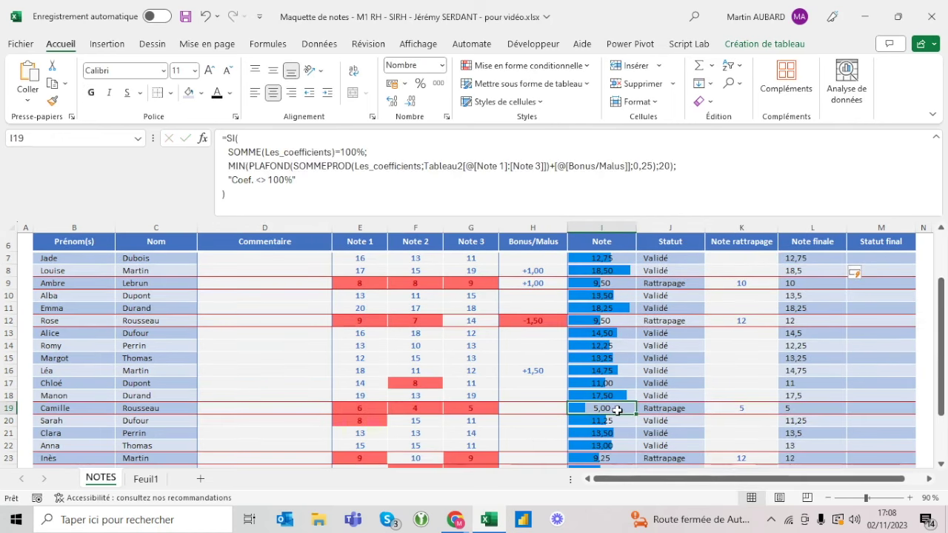
{"action": "left_click", "coordinate": [739, 408]}
{"action": "type", "text": "5"}
{"action": "scroll", "coordinate": [749, 393], "scroll_direction": "down", "scroll_amount": 2}
{"action": "scroll", "coordinate": [746, 377], "scroll_direction": "down", "scroll_amount": 2}
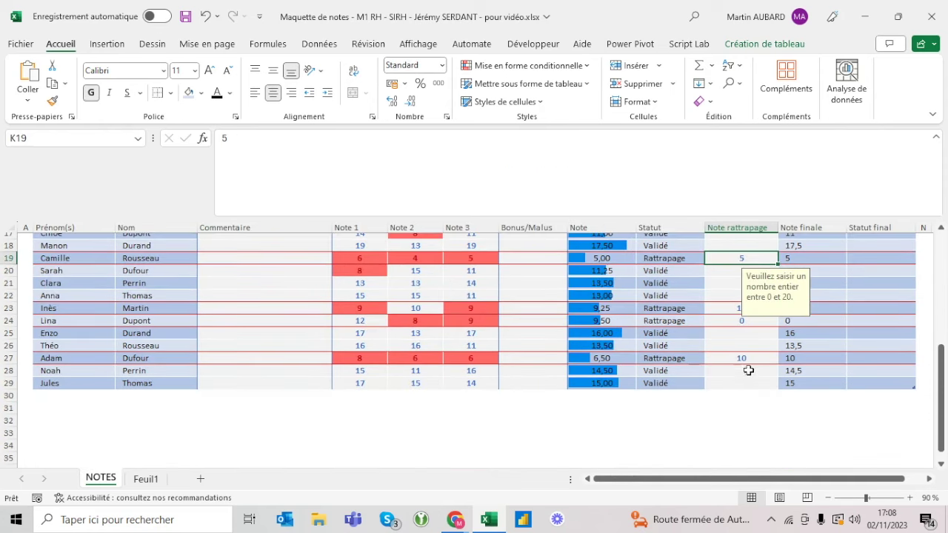
{"action": "left_click", "coordinate": [609, 320]}
{"action": "left_click", "coordinate": [731, 320]}
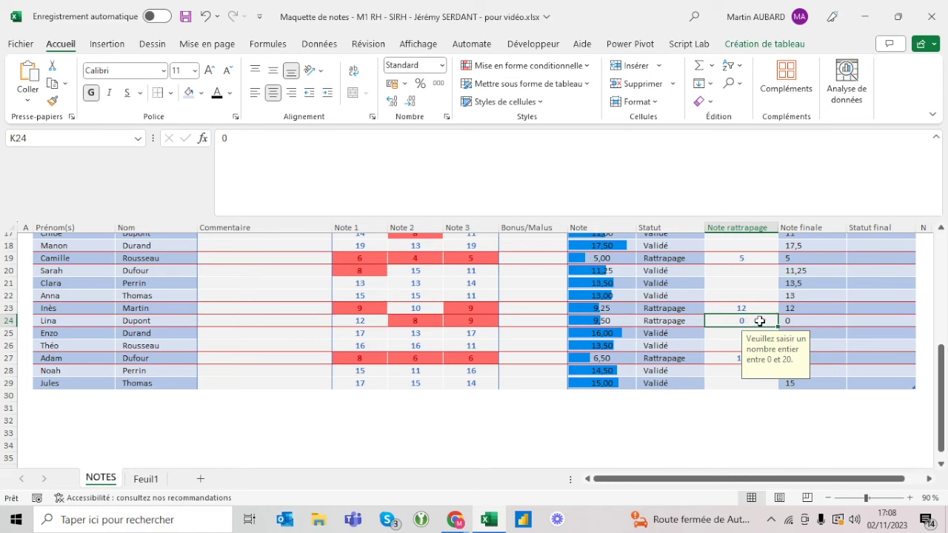
{"action": "left_click", "coordinate": [811, 320]}
{"action": "scroll", "coordinate": [614, 317], "scroll_direction": "up", "scroll_amount": 5}
{"action": "scroll", "coordinate": [616, 317], "scroll_direction": "up", "scroll_amount": 1}
{"action": "left_click", "coordinate": [811, 333]}
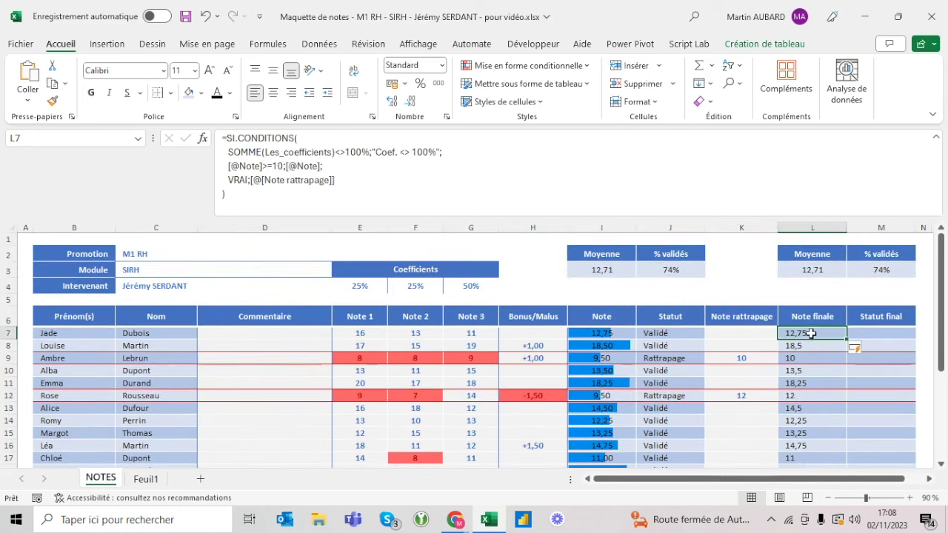
{"action": "left_click", "coordinate": [250, 180]}
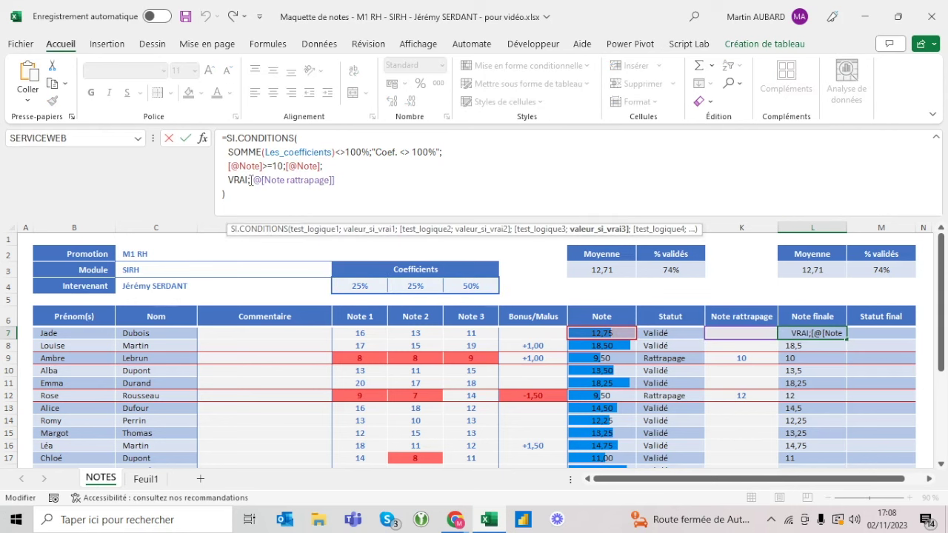
{"action": "type", "text": "max("}
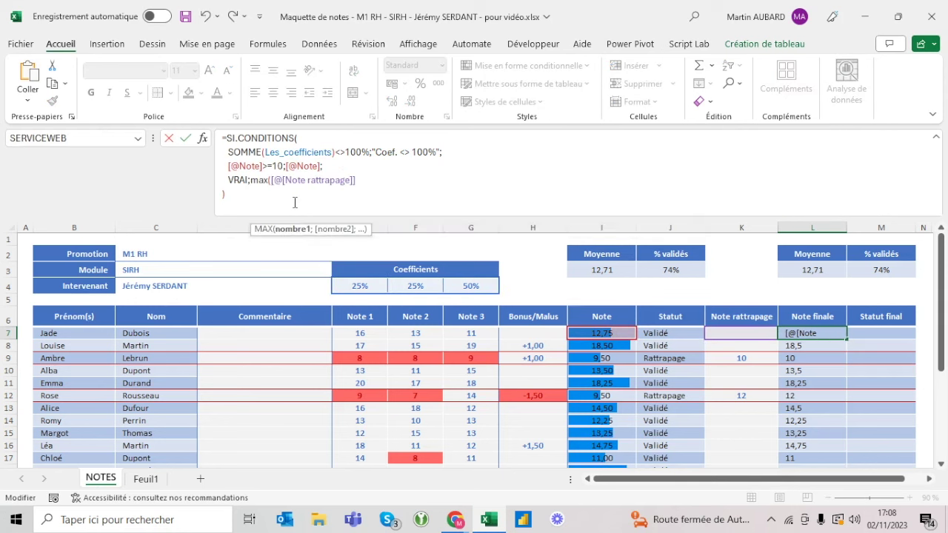
{"action": "type", "text": ";"}
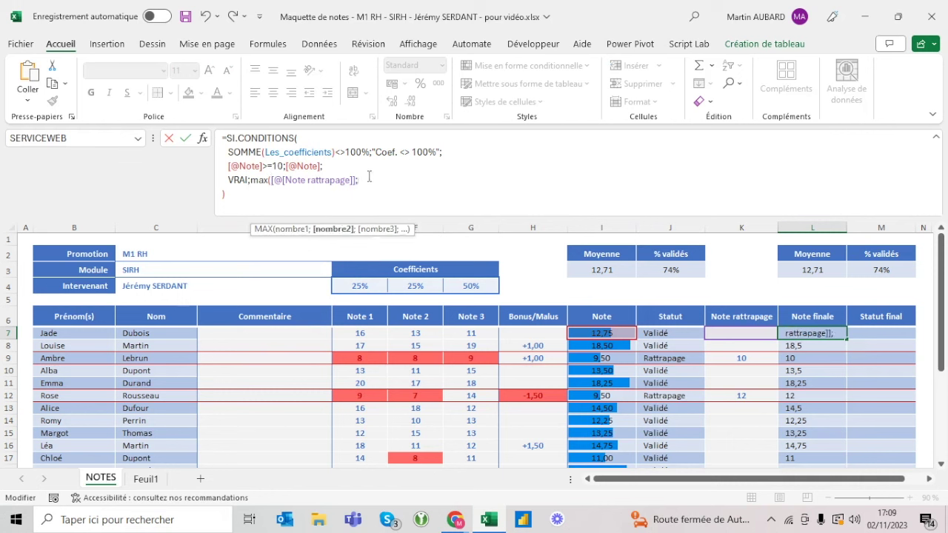
{"action": "left_click_drag", "start_coordinate": [359, 180], "coordinate": [272, 180]}
{"action": "key", "text": "BackSpace"}
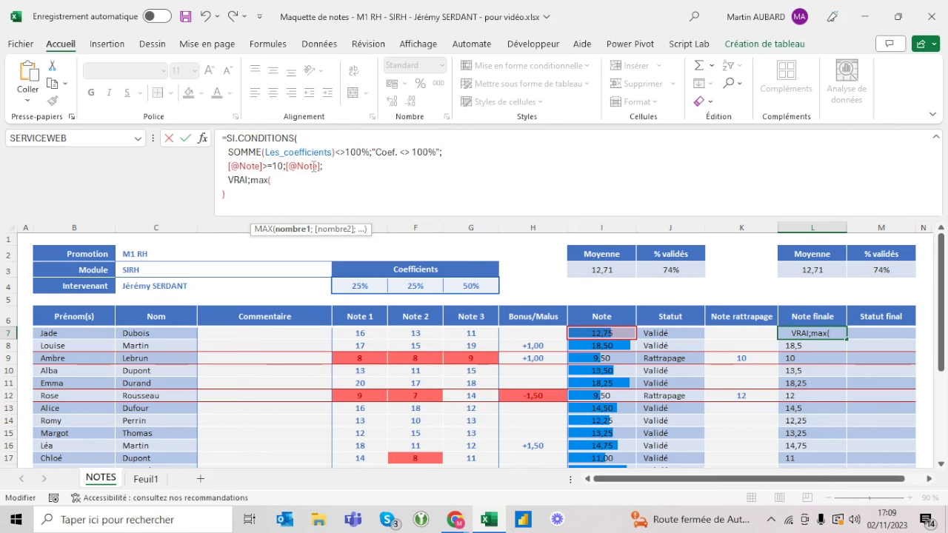
{"action": "left_click", "coordinate": [590, 333]}
{"action": "type", "text": ";"}
{"action": "left_click", "coordinate": [754, 329]}
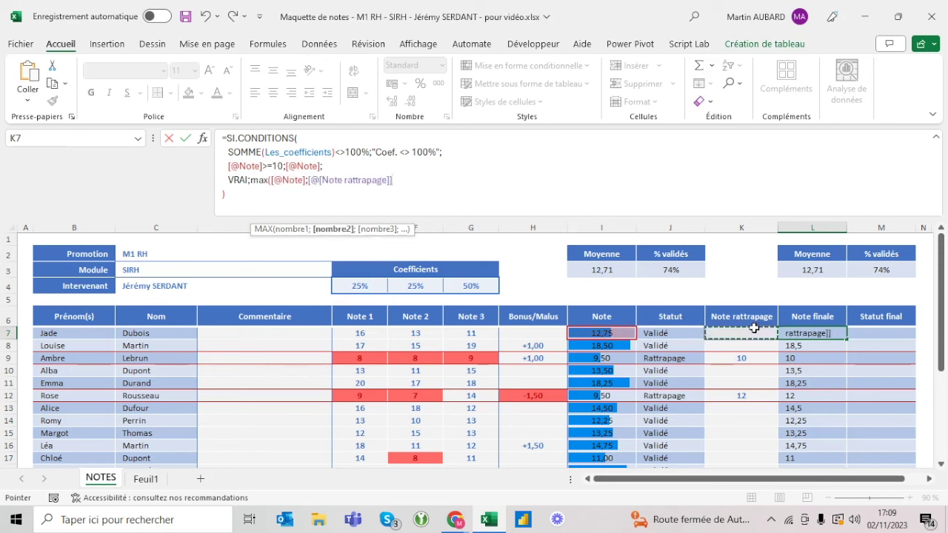
{"action": "type", "text": "="}
{"action": "type", "text": ")"}
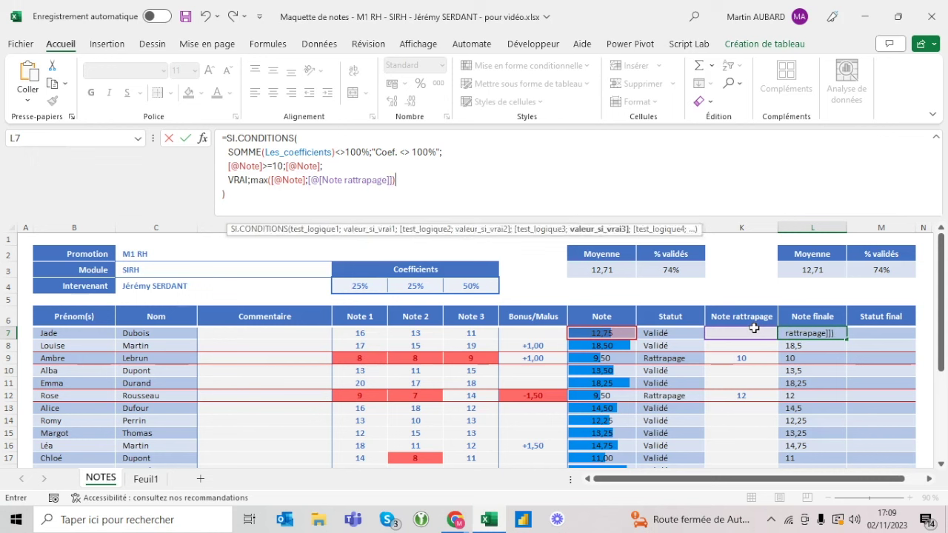
{"action": "type", "text": ";"}
{"action": "key", "text": "BackSpace"}
{"action": "key", "text": "ctrl+Return"}
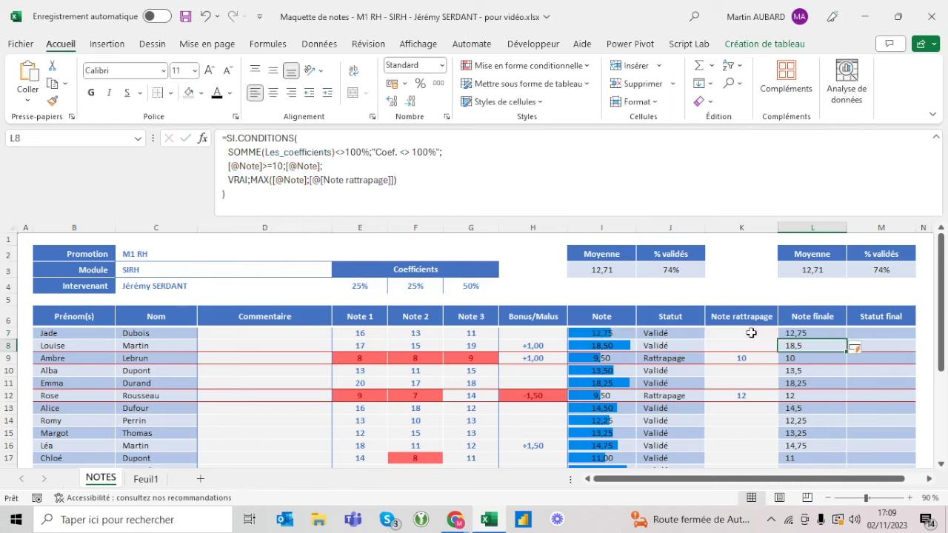
- Verify row 24's Note, Note finale and Note rattrapage, now showing 9,5 instead of 0
{"action": "scroll", "coordinate": [731, 421], "scroll_direction": "down", "scroll_amount": 3}
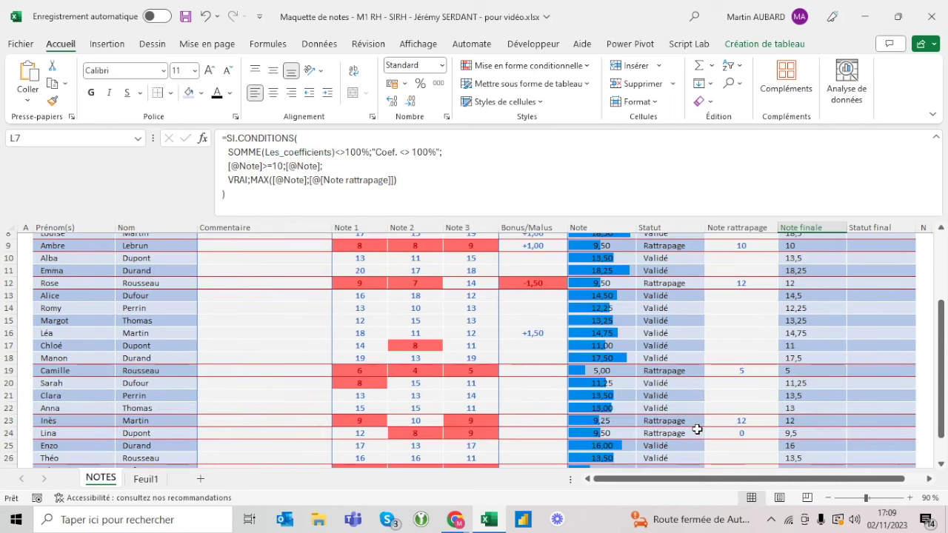
{"action": "left_click", "coordinate": [617, 433]}
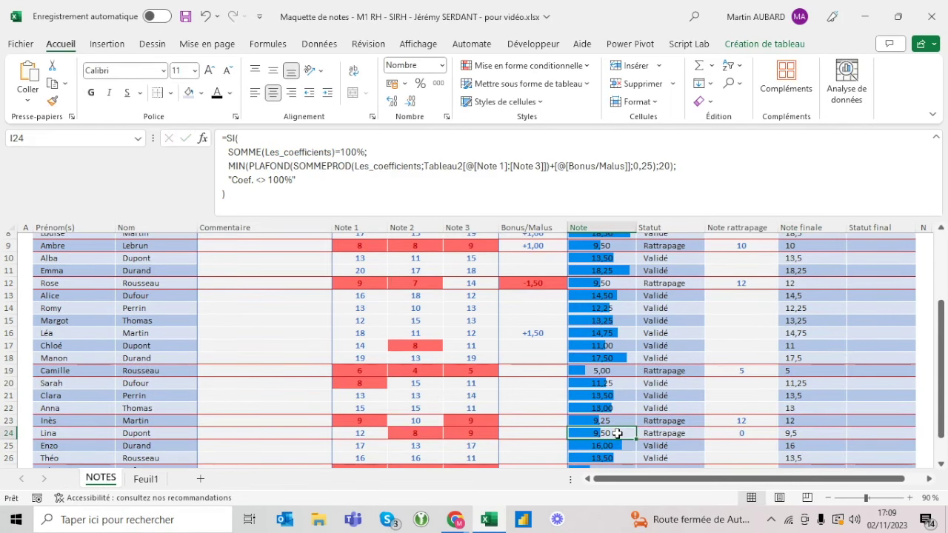
{"action": "left_click", "coordinate": [796, 431]}
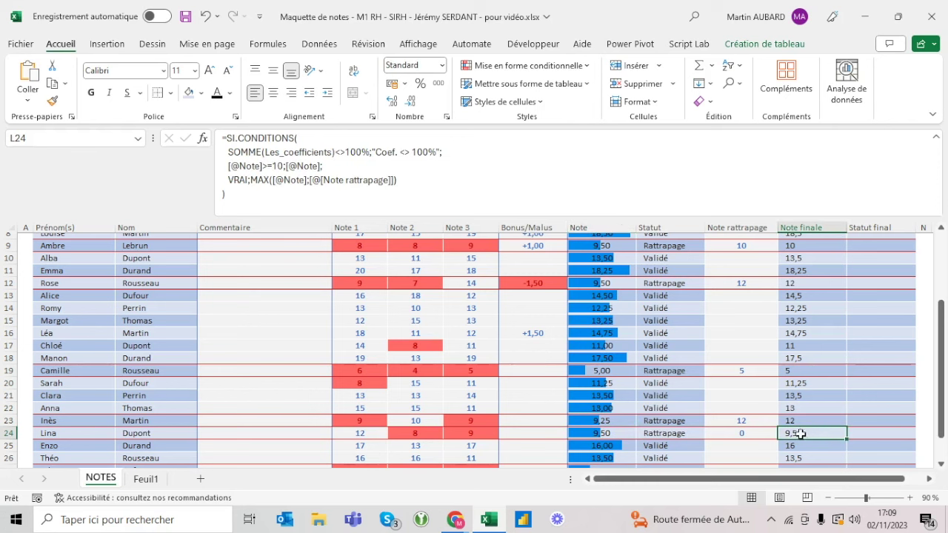
{"action": "left_click", "coordinate": [630, 439]}
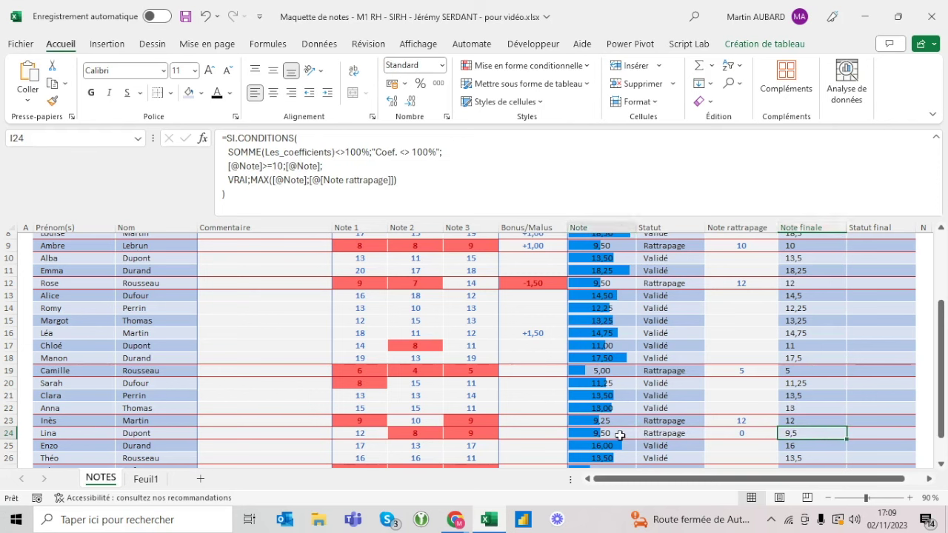
{"action": "left_click", "coordinate": [739, 439]}
{"action": "scroll", "coordinate": [796, 393], "scroll_direction": "up", "scroll_amount": 3}
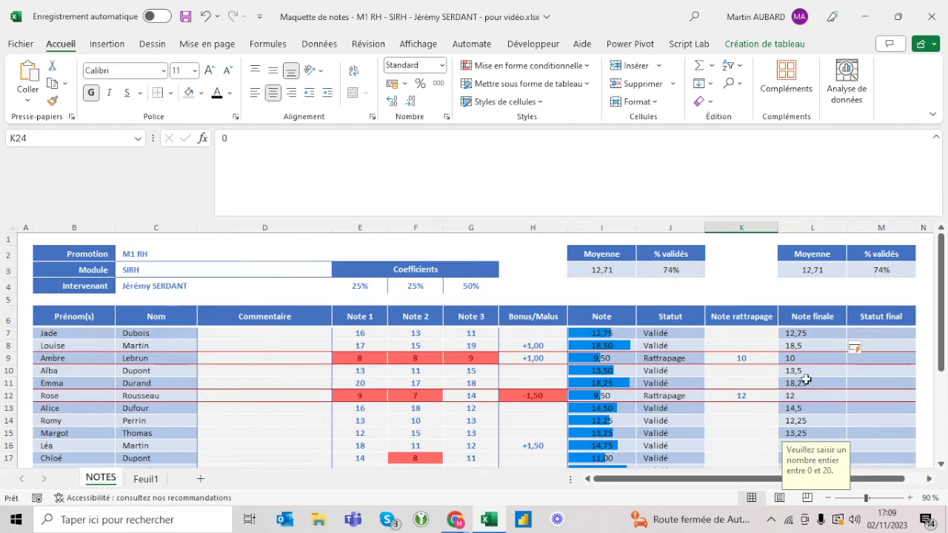
{"action": "left_click", "coordinate": [800, 307]}
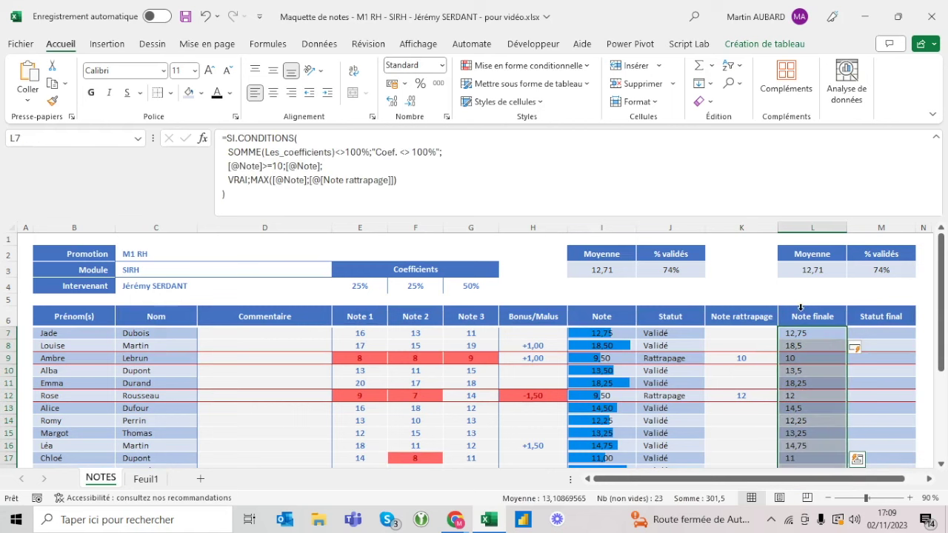
- Format the Note finale grades as Nombre with two decimals
{"action": "left_click", "coordinate": [273, 92]}
{"action": "left_click", "coordinate": [416, 102]}
{"action": "left_click", "coordinate": [416, 102]}
{"action": "left_click", "coordinate": [392, 102]}
{"action": "left_click", "coordinate": [392, 101]}
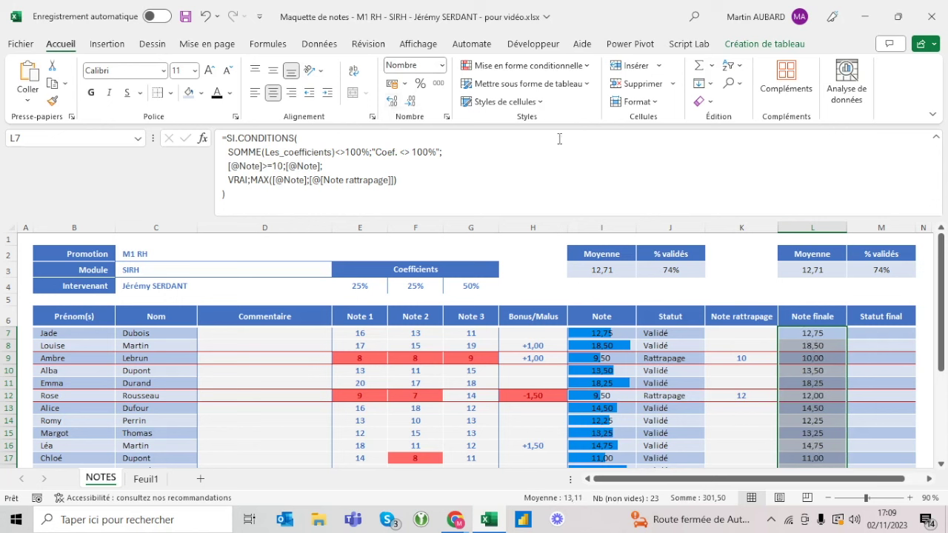
- Try solid blue data bars on Note finale, then undo them
{"action": "left_click", "coordinate": [529, 68]}
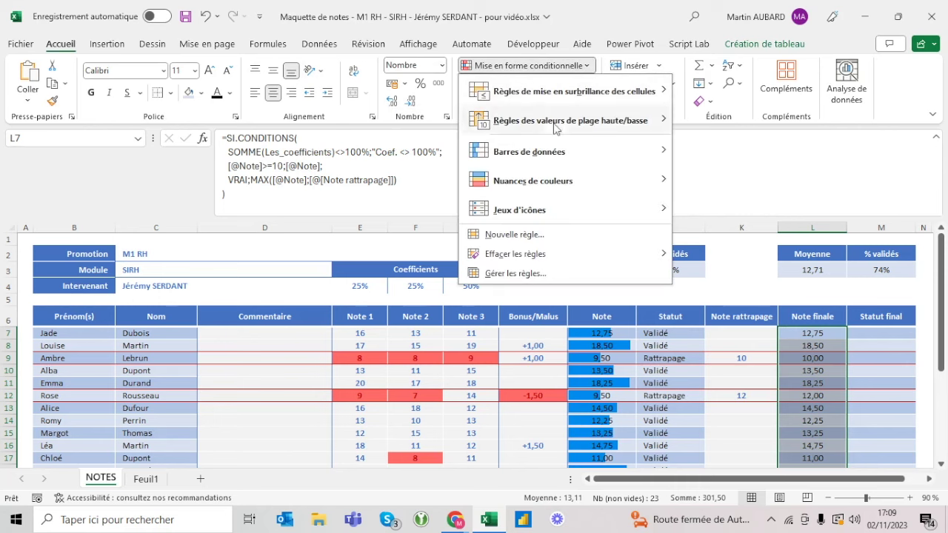
{"action": "mouse_move", "coordinate": [553, 155]}
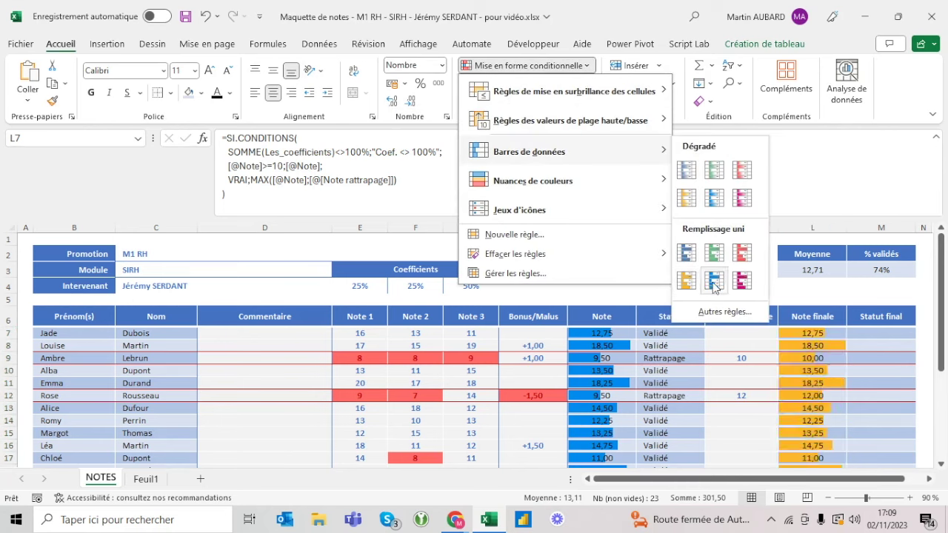
{"action": "left_click", "coordinate": [688, 253]}
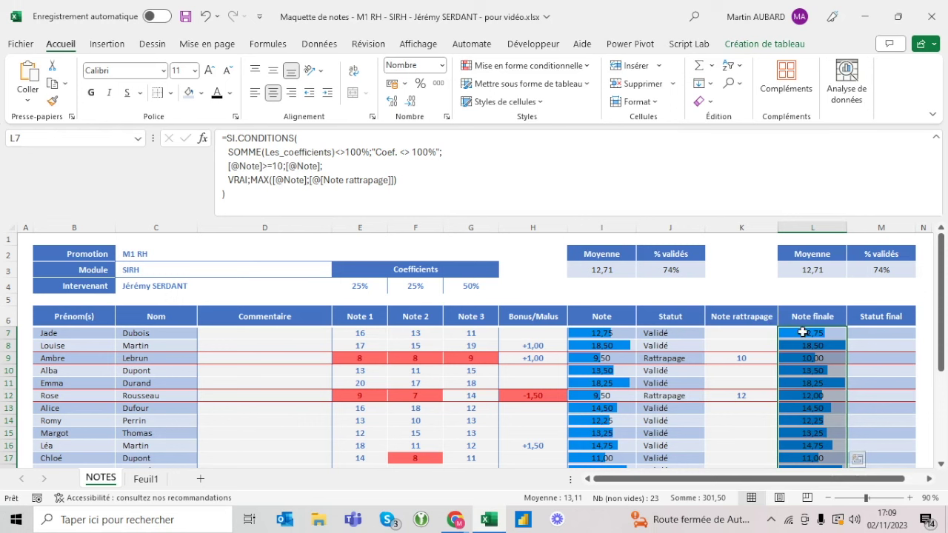
{"action": "key", "text": "ctrl+z"}
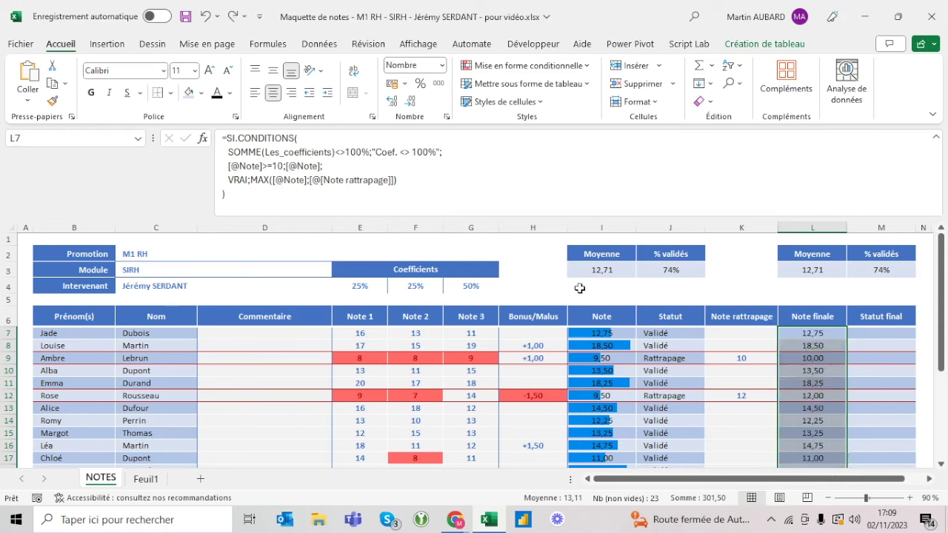
{"action": "left_click", "coordinate": [616, 338]}
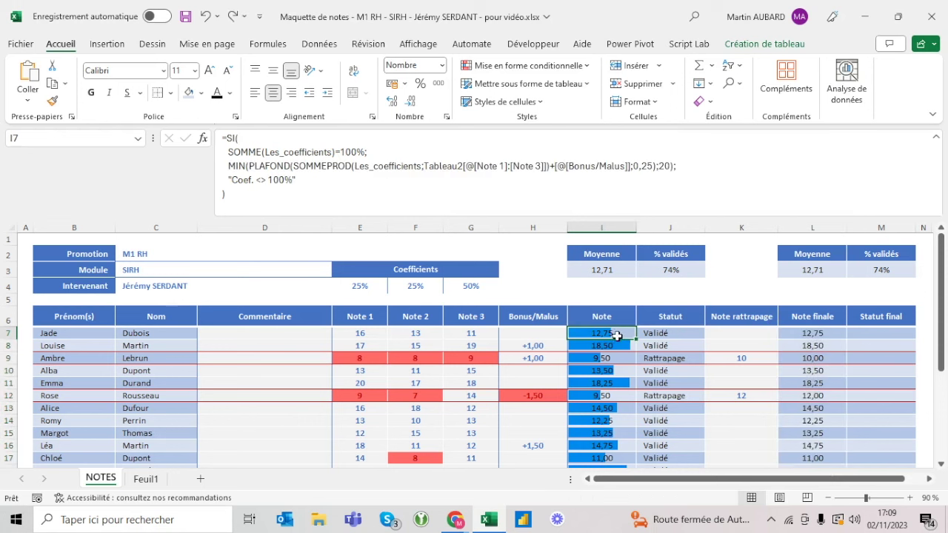
- Duplicate the Note data bar rule and apply the copy to =$L$7:$L$29
{"action": "left_click", "coordinate": [527, 66]}
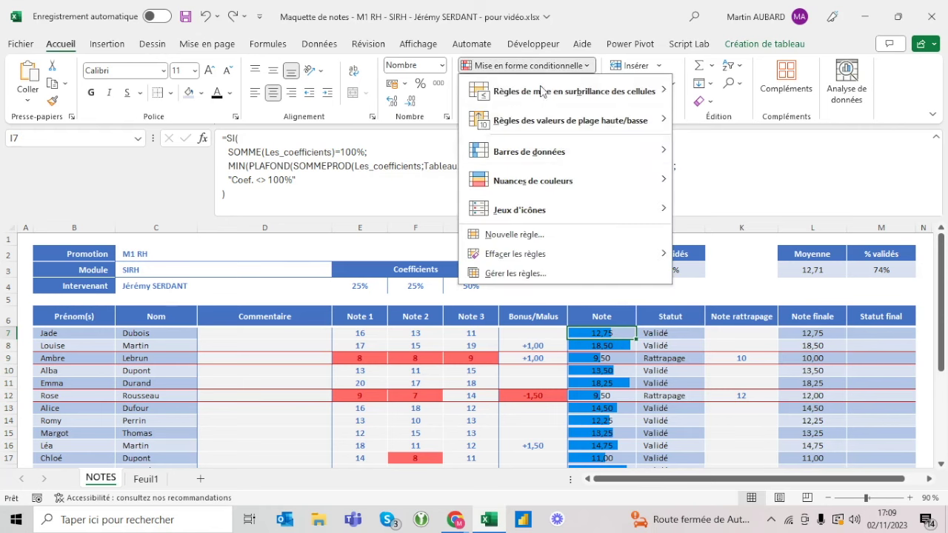
{"action": "left_click", "coordinate": [531, 274]}
{"action": "left_click", "coordinate": [431, 159]}
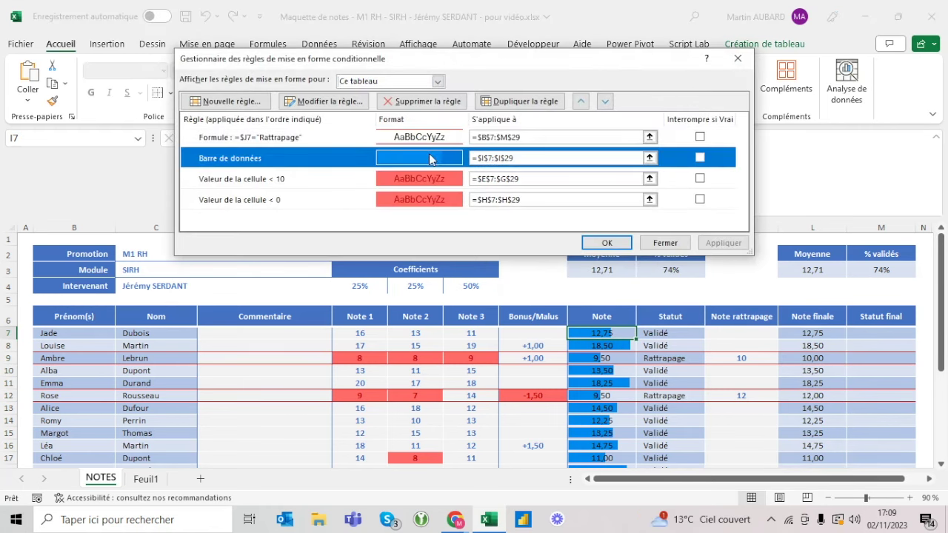
{"action": "left_click", "coordinate": [509, 107]}
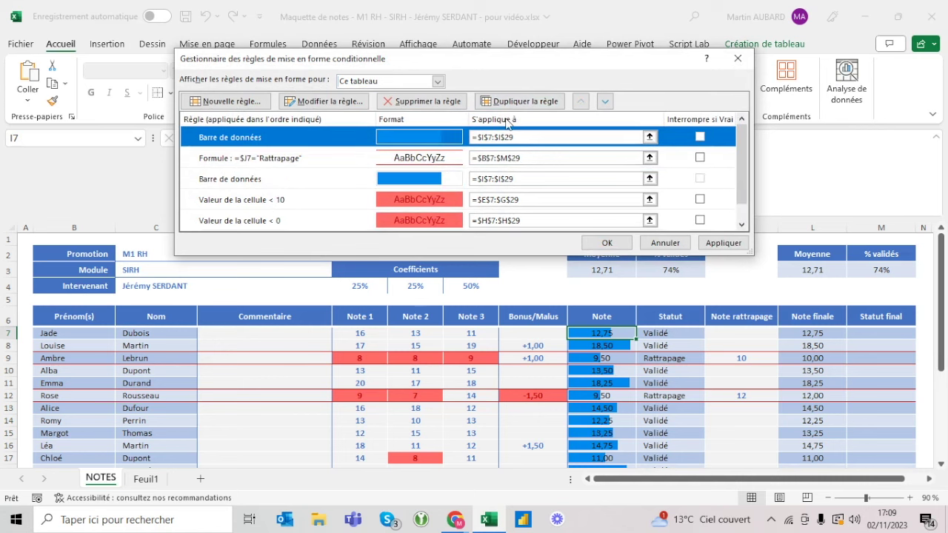
{"action": "left_click", "coordinate": [505, 137]}
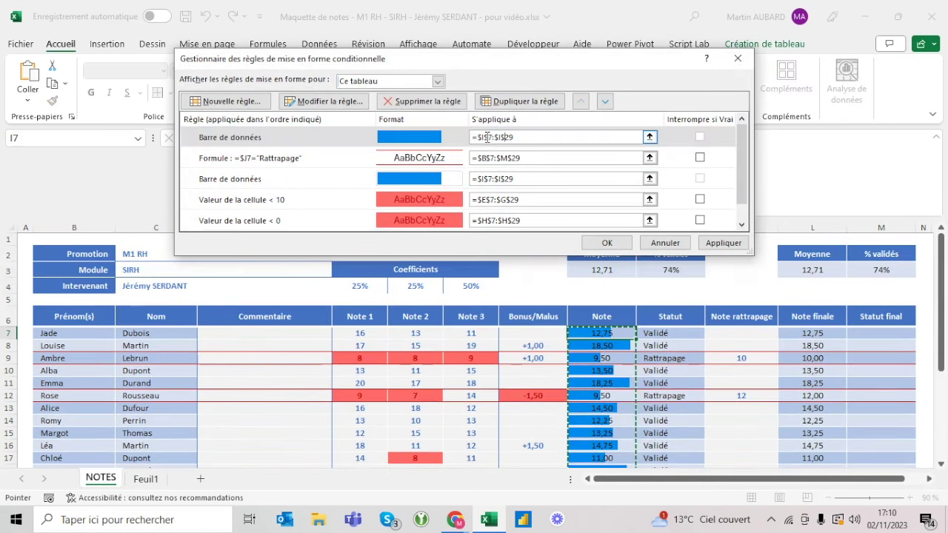
{"action": "left_click", "coordinate": [487, 138]}
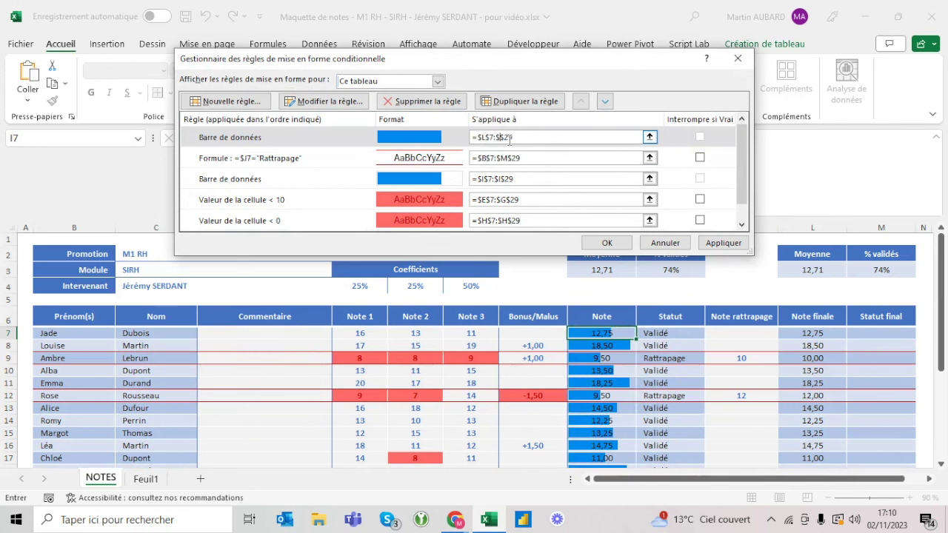
{"action": "key", "text": "BackSpace"}
{"action": "type", "text": "I"}
- Move the red < 10 and < 0 rules above the data bar rules and apply
{"action": "left_click", "coordinate": [605, 101]}
{"action": "left_click", "coordinate": [605, 102]}
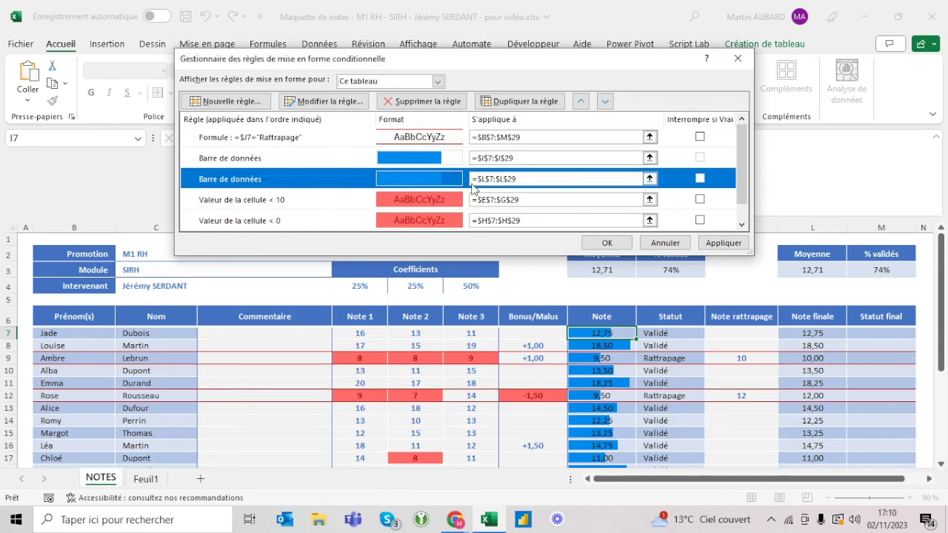
{"action": "left_click", "coordinate": [599, 102]}
{"action": "left_click", "coordinate": [581, 102]}
{"action": "left_click", "coordinate": [581, 102]}
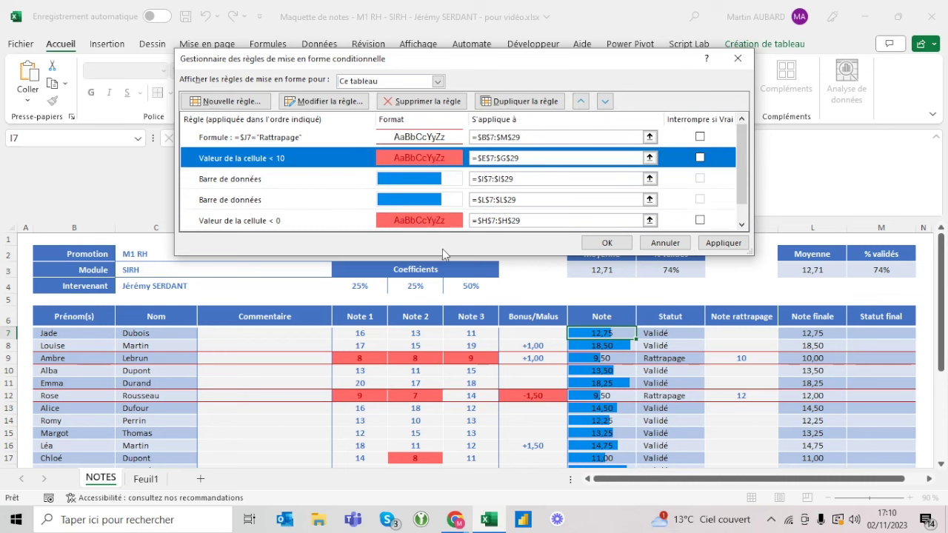
{"action": "left_click", "coordinate": [444, 226]}
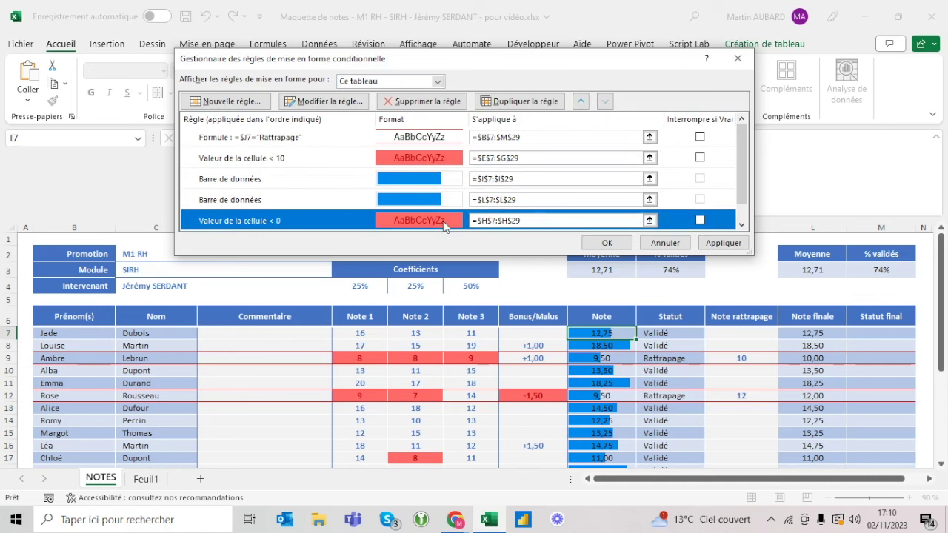
{"action": "left_click", "coordinate": [581, 103]}
{"action": "left_click", "coordinate": [581, 102]}
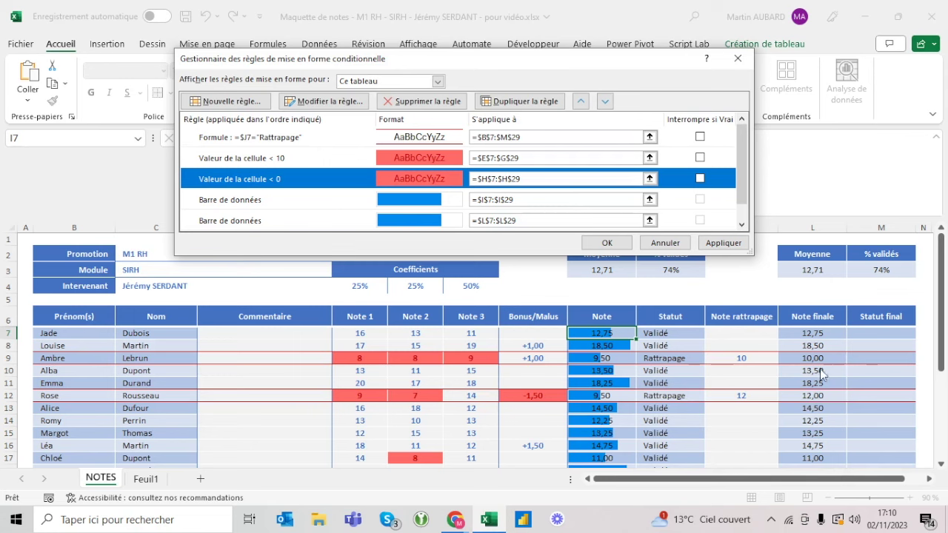
{"action": "left_click", "coordinate": [602, 243]}
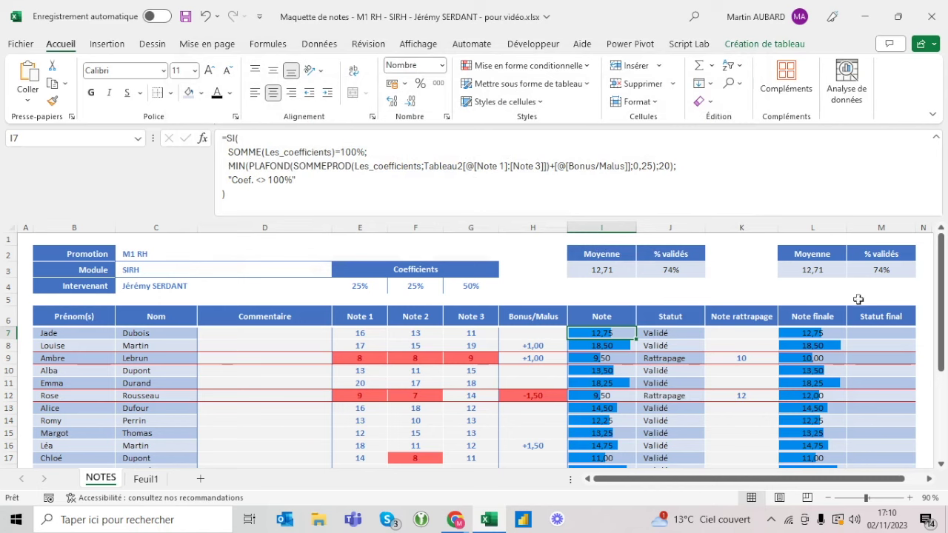
- Try ending the M7 formula with "Rattrapage", then undo the failed edit
{"action": "left_click", "coordinate": [883, 331]}
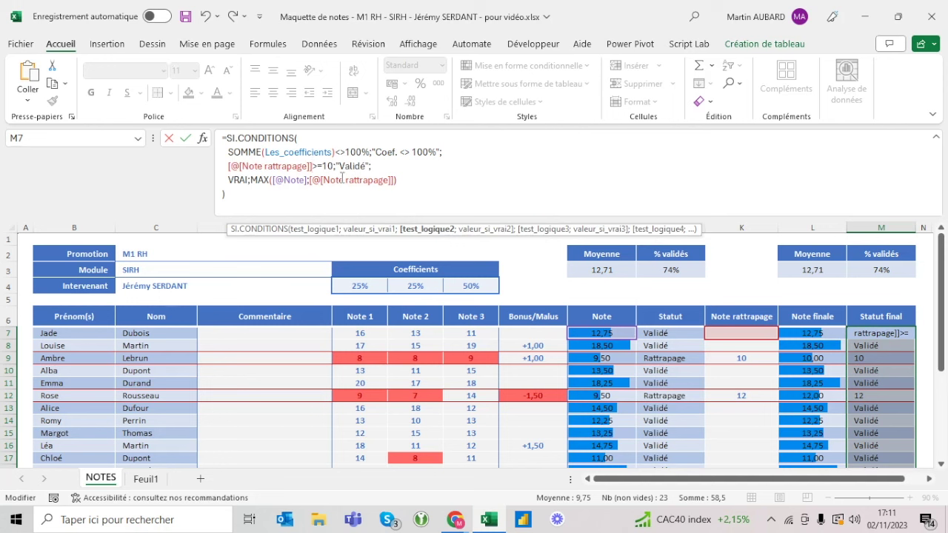
{"action": "left_click_drag", "start_coordinate": [394, 180], "coordinate": [249, 184]}
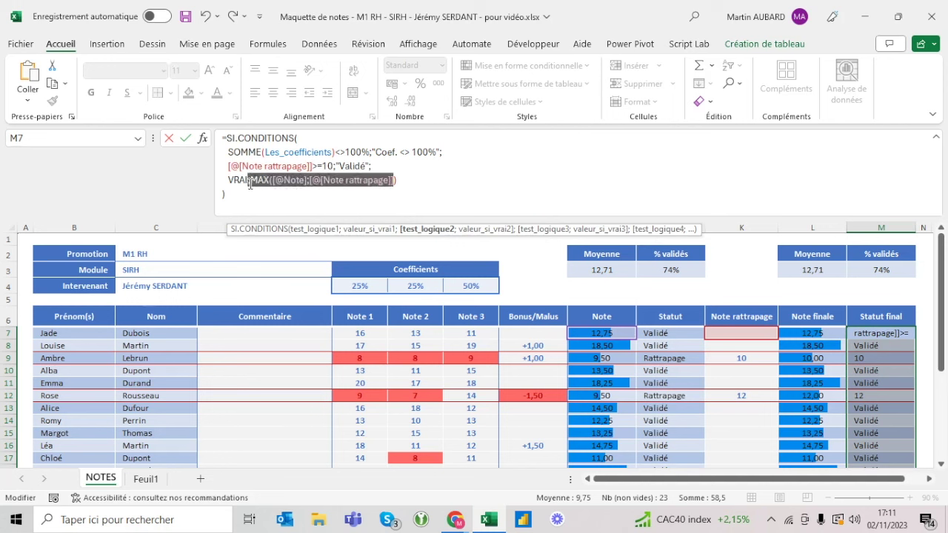
{"action": "type", "text": "\"Rattrapage\")"}
{"action": "key", "text": "Return"}
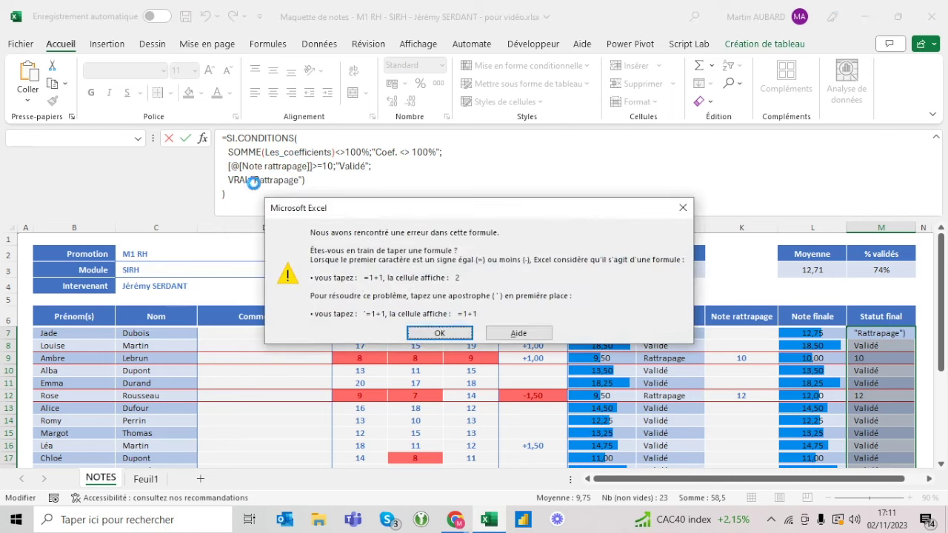
{"action": "key", "text": "Escape"}
{"action": "key", "text": "Escape"}
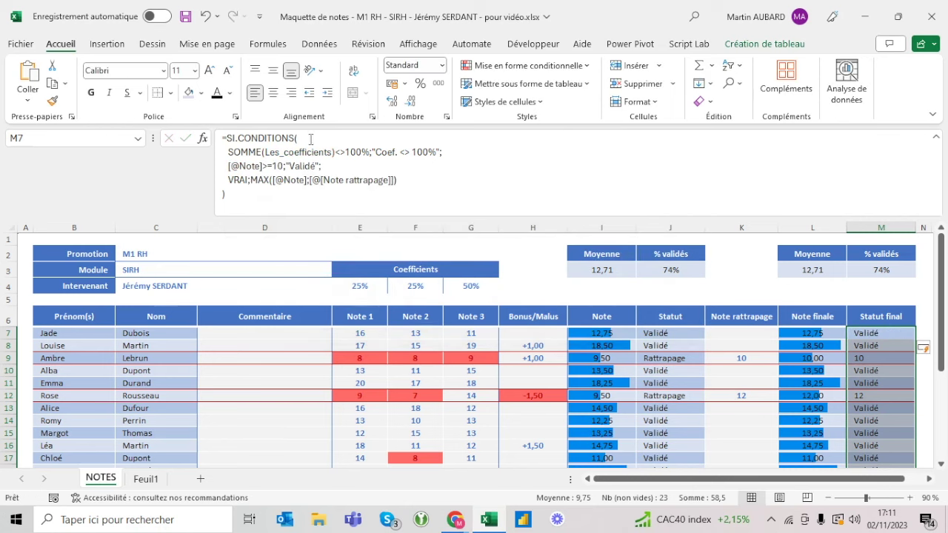
{"action": "left_click", "coordinate": [205, 15]}
- Copy the Statut formula from J7 into the Statut final cell M7
{"action": "left_click", "coordinate": [667, 332]}
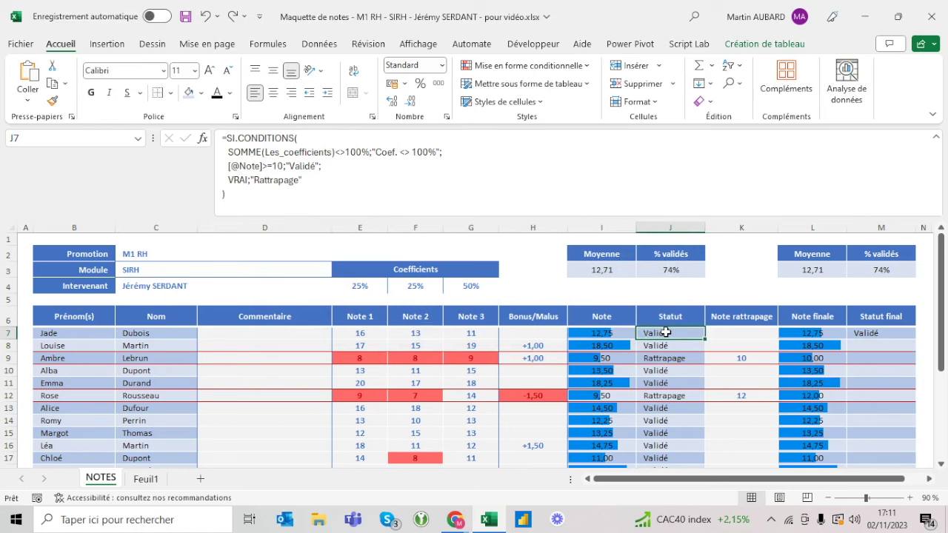
{"action": "left_click", "coordinate": [275, 183]}
{"action": "key", "text": "ctrl+a"}
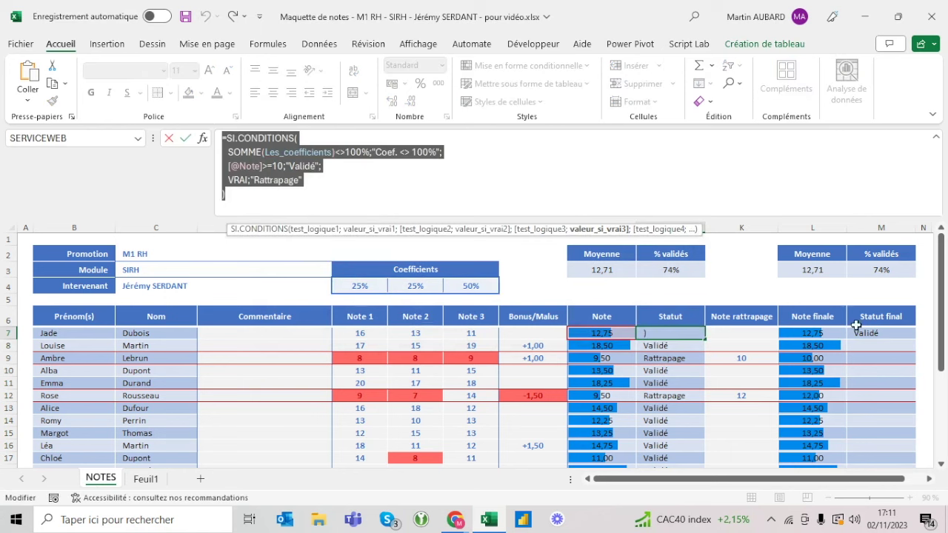
{"action": "key", "text": "Escape"}
{"action": "left_click", "coordinate": [874, 333]}
{"action": "left_click", "coordinate": [304, 180]}
{"action": "key", "text": "ctrl+a"}
{"action": "key", "text": "ctrl+v"}
{"action": "key", "text": "ctrl+Return"}
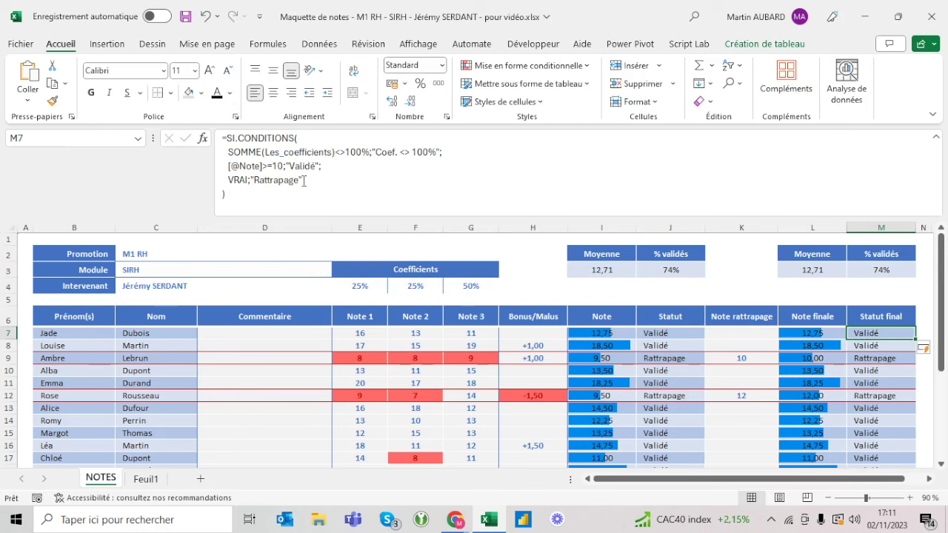
- Make the M7 formula test Note finale instead of Note
{"action": "left_click_drag", "start_coordinate": [262, 165], "coordinate": [229, 166]}
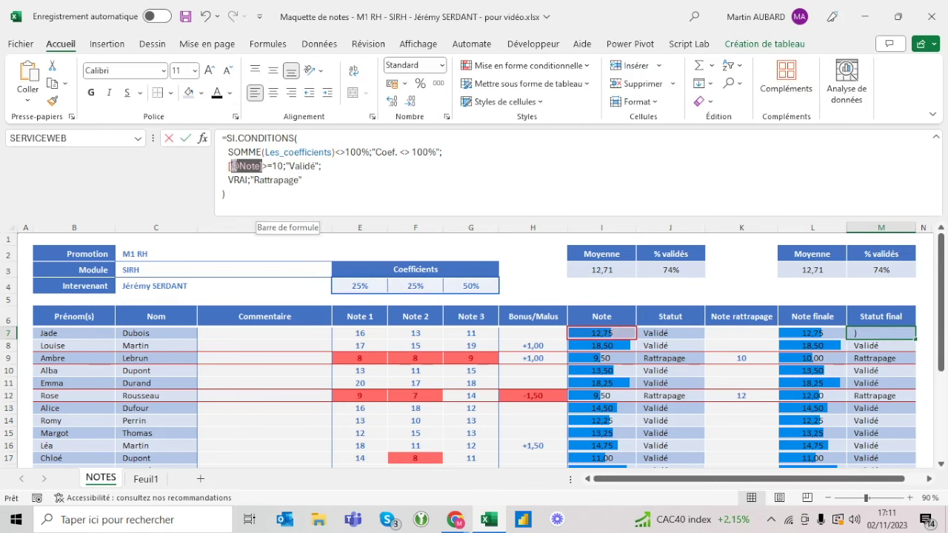
{"action": "key", "text": "BackSpace"}
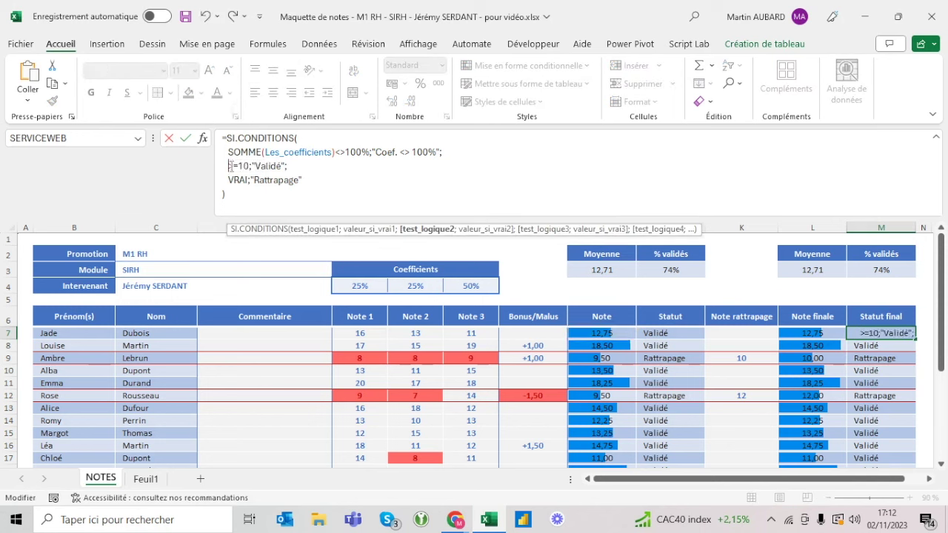
{"action": "left_click", "coordinate": [790, 333]}
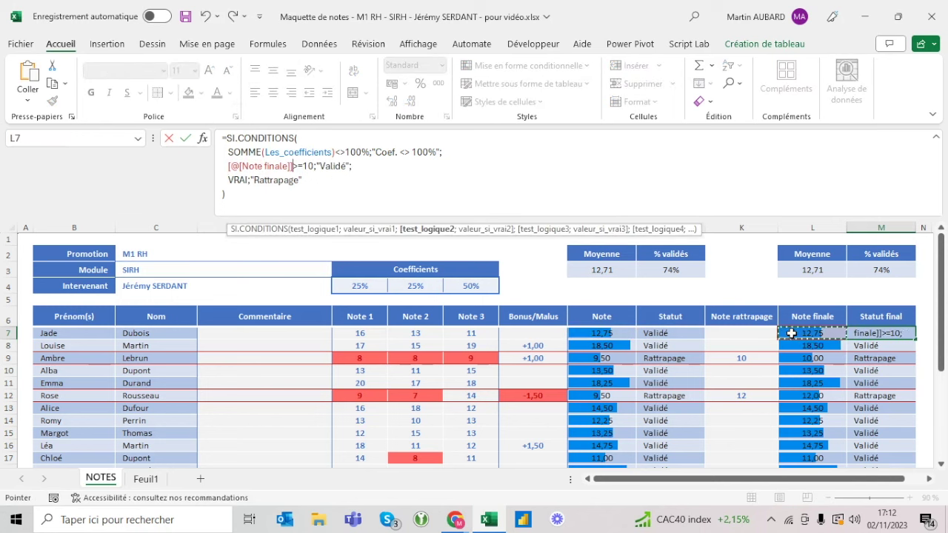
{"action": "key", "text": "ctrl+Return"}
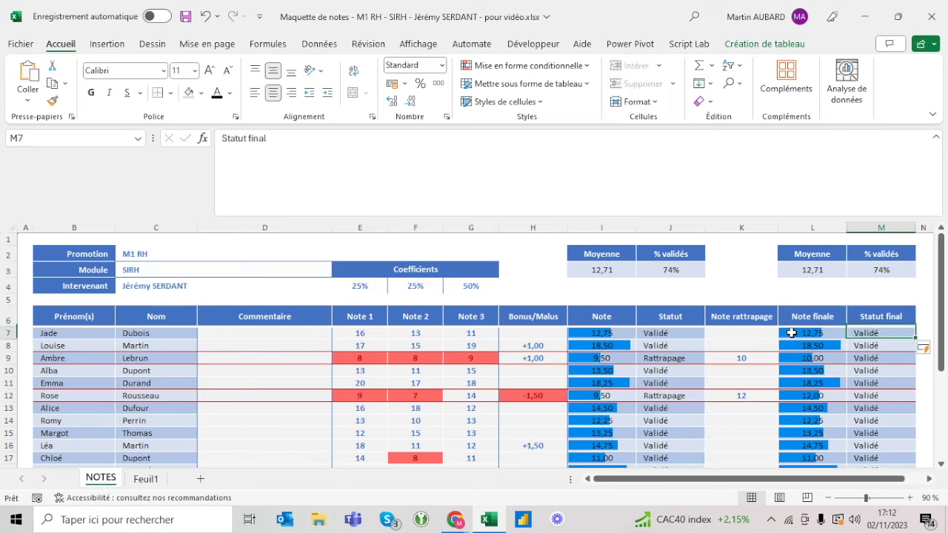
{"action": "scroll", "coordinate": [745, 375], "scroll_direction": "down", "scroll_amount": 3}
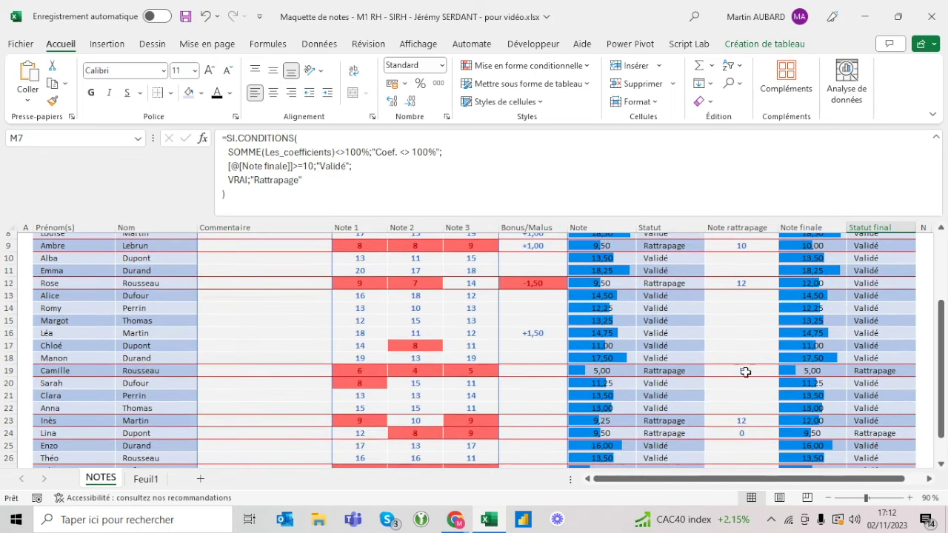
{"action": "left_click", "coordinate": [748, 369]}
{"action": "scroll", "coordinate": [748, 369], "scroll_direction": "down", "scroll_amount": 3}
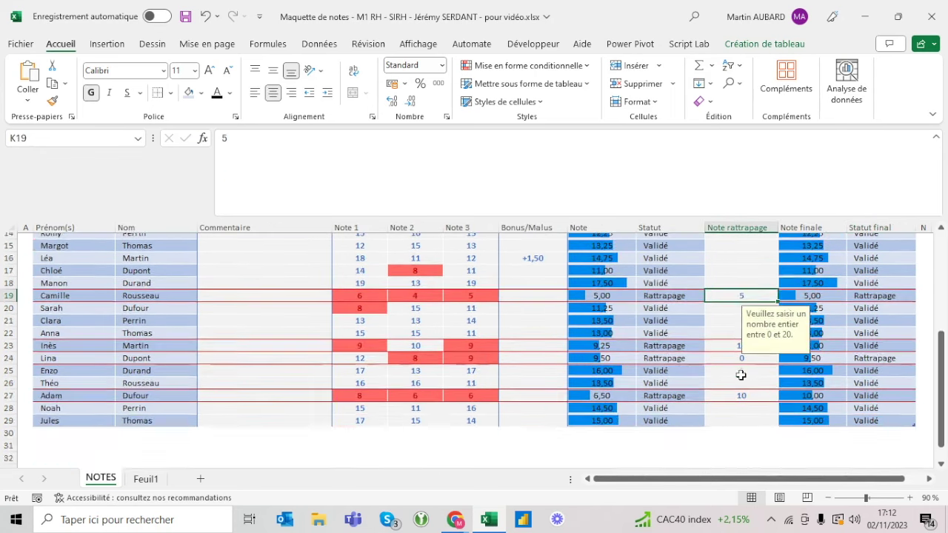
{"action": "left_click", "coordinate": [618, 356]}
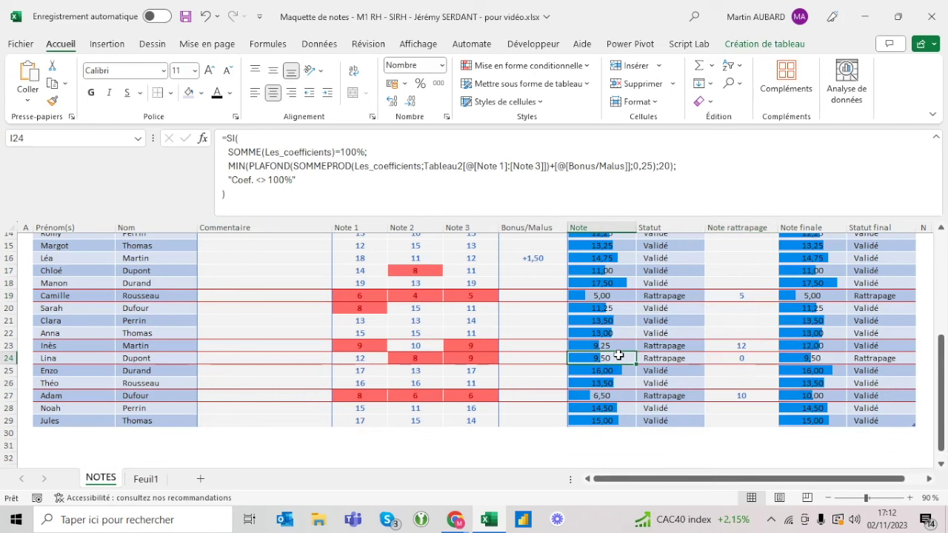
{"action": "left_click", "coordinate": [745, 358]}
{"action": "left_click", "coordinate": [828, 359]}
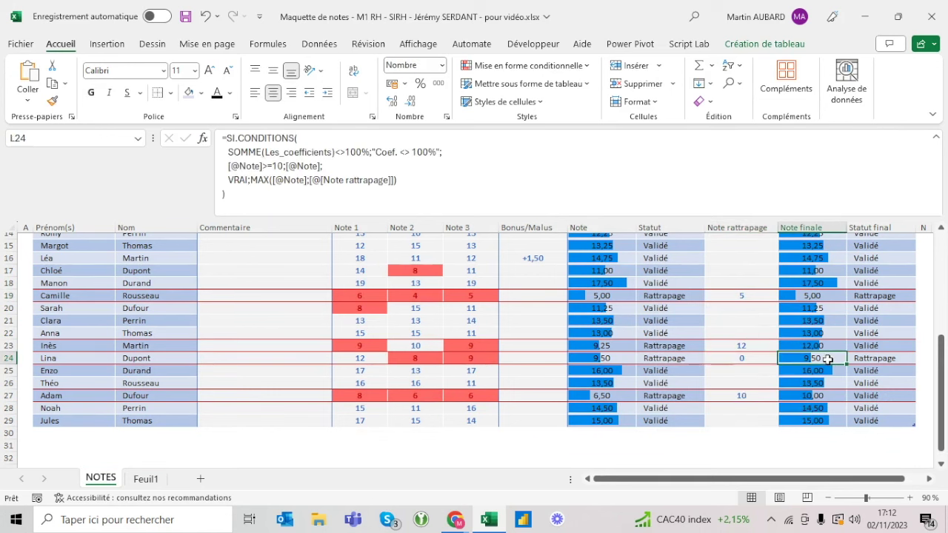
{"action": "left_click", "coordinate": [870, 359]}
{"action": "scroll", "coordinate": [872, 358], "scroll_direction": "up", "scroll_amount": 5}
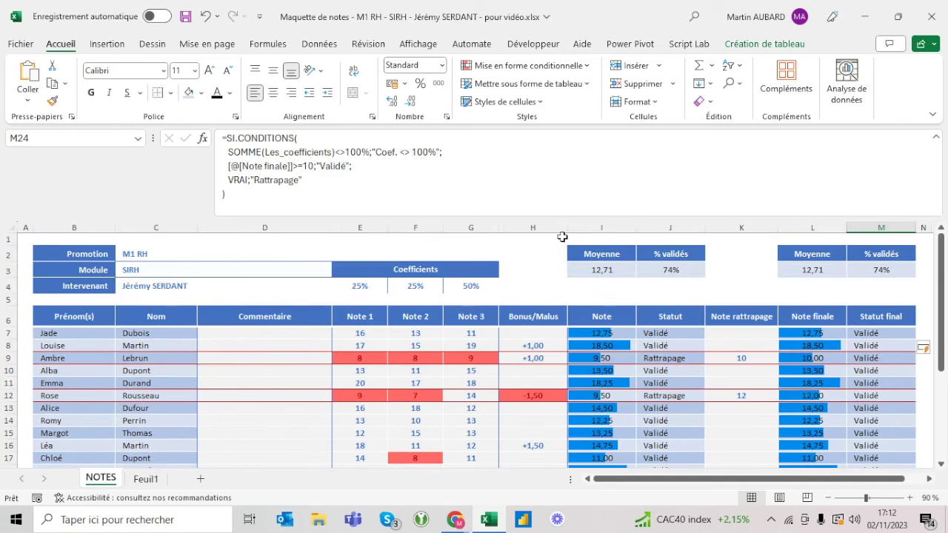
{"action": "double_click", "coordinate": [533, 215]}
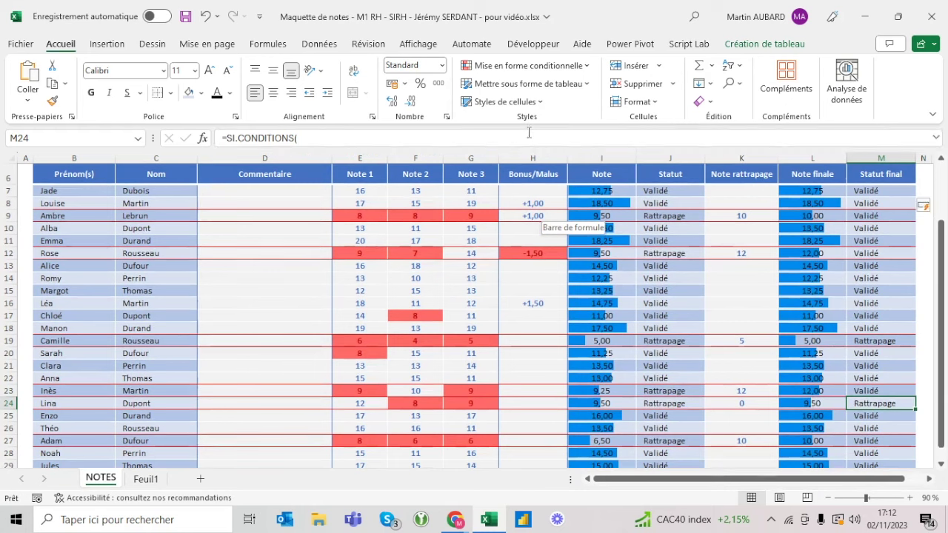
{"action": "scroll", "coordinate": [437, 229], "scroll_direction": "up", "scroll_amount": 2}
{"action": "left_click", "coordinate": [434, 267]}
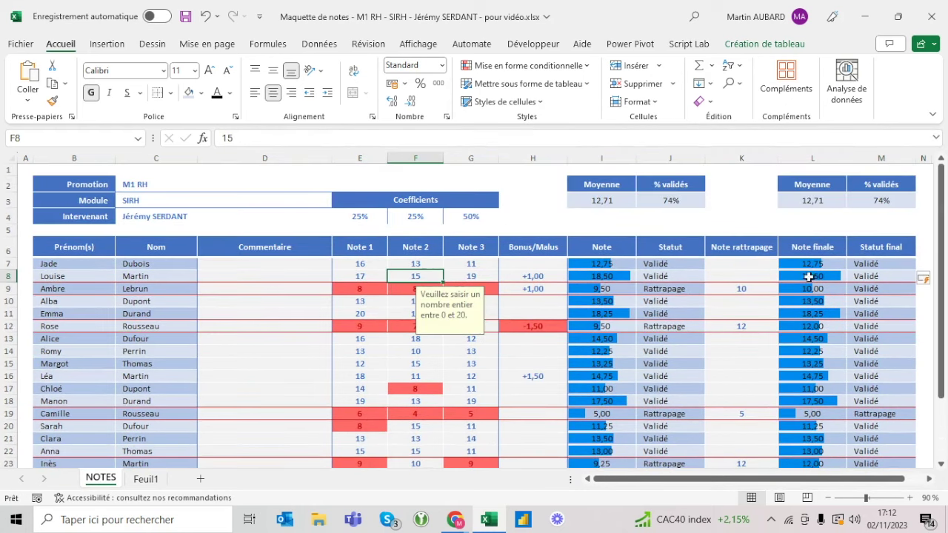
{"action": "key", "text": "ctrl+Right"}
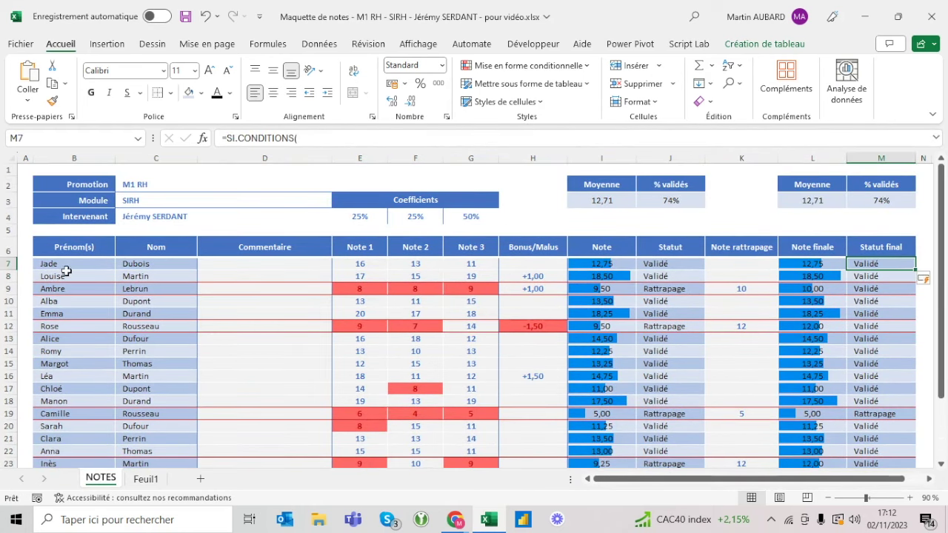
{"action": "left_click_drag", "start_coordinate": [67, 267], "coordinate": [771, 405]}
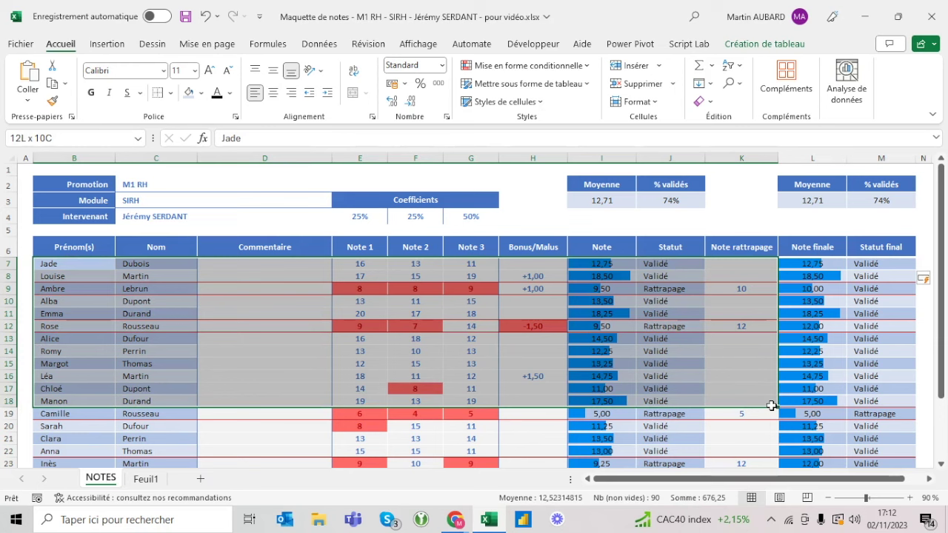
- Duplicate the Rattrapage rule and change its formula to =$M7="Non validé"
{"action": "left_click", "coordinate": [74, 290]}
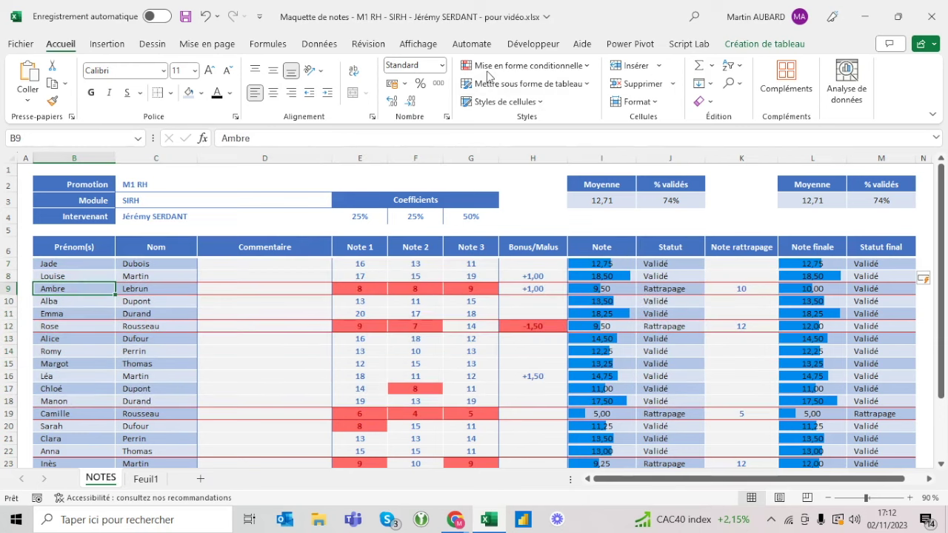
{"action": "left_click", "coordinate": [489, 66]}
{"action": "left_click", "coordinate": [519, 273]}
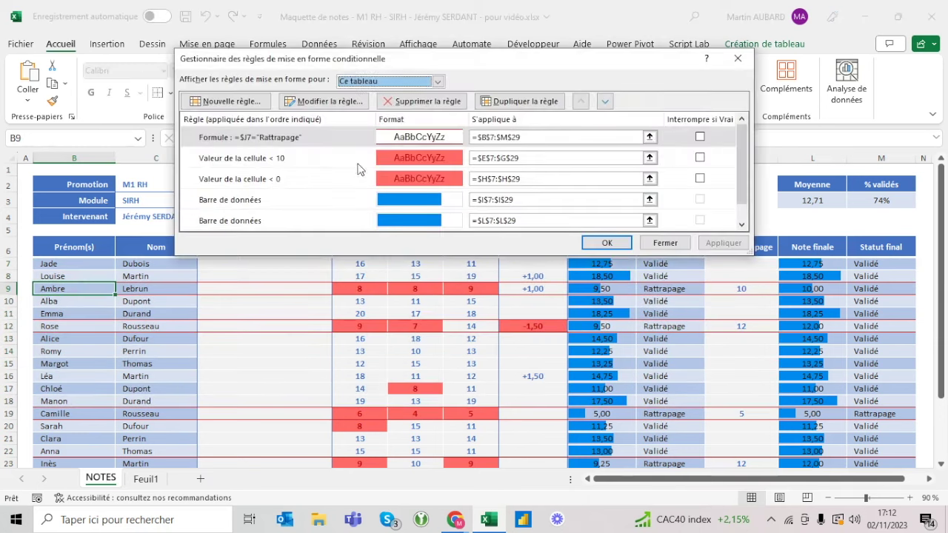
{"action": "left_click", "coordinate": [391, 140]}
{"action": "left_click", "coordinate": [518, 101]}
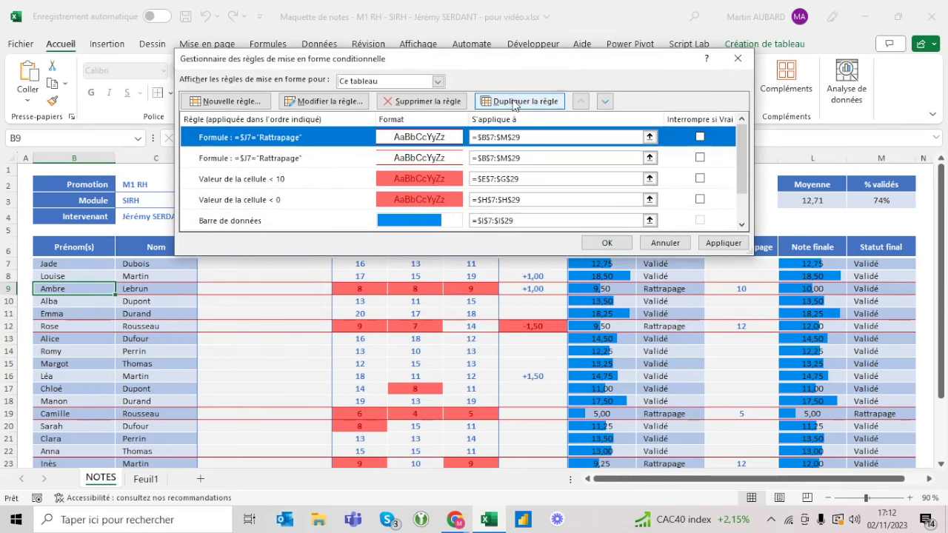
{"action": "left_click", "coordinate": [400, 160]}
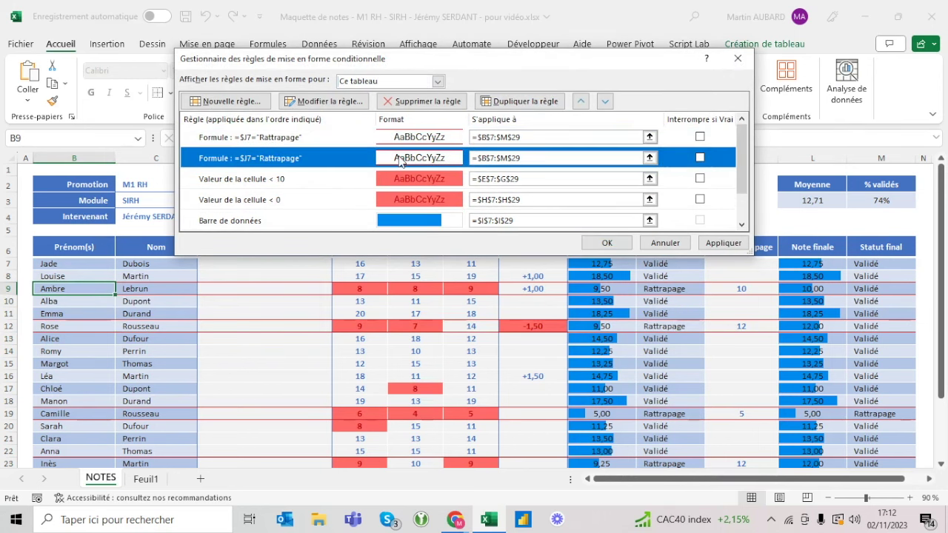
{"action": "left_click", "coordinate": [336, 102]}
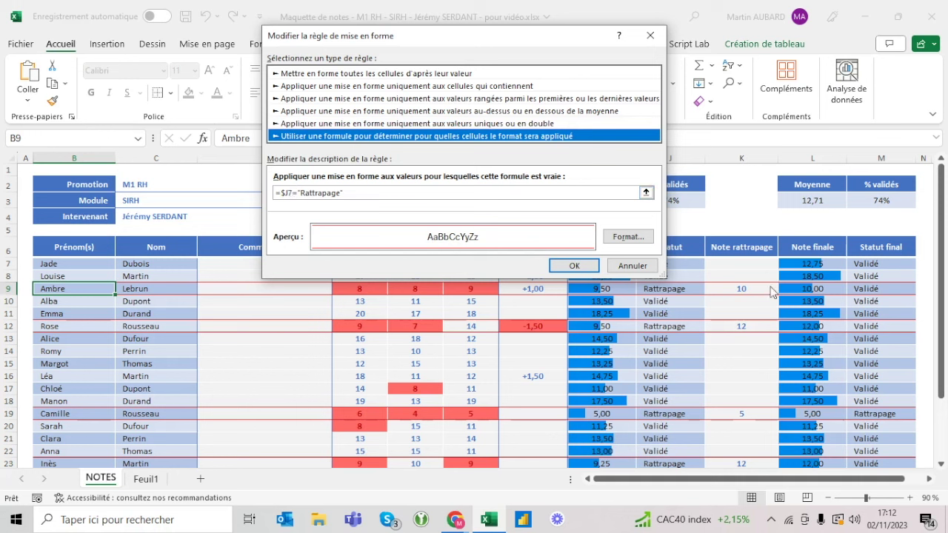
{"action": "left_click", "coordinate": [289, 191]}
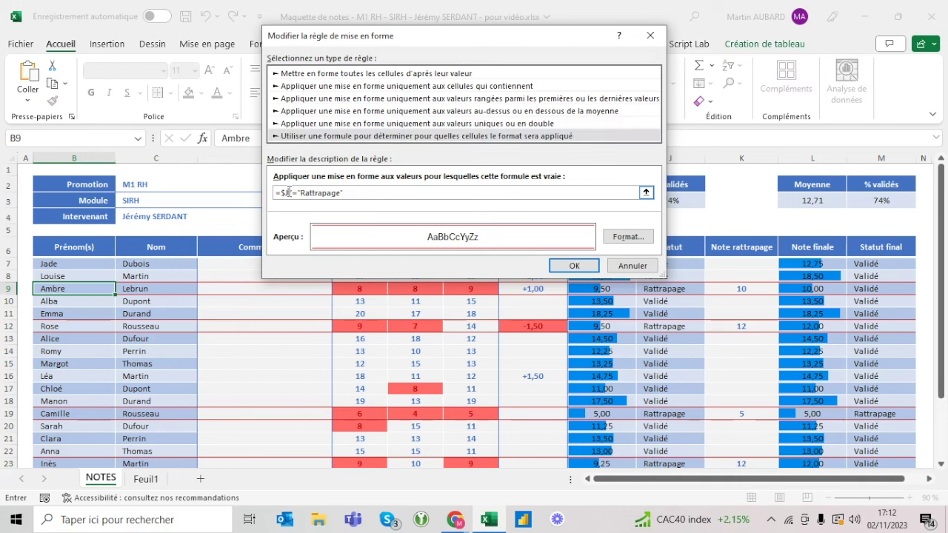
{"action": "key", "text": "BackSpace"}
{"action": "type", "text": "M"}
{"action": "left_click_drag", "start_coordinate": [360, 194], "coordinate": [310, 192]}
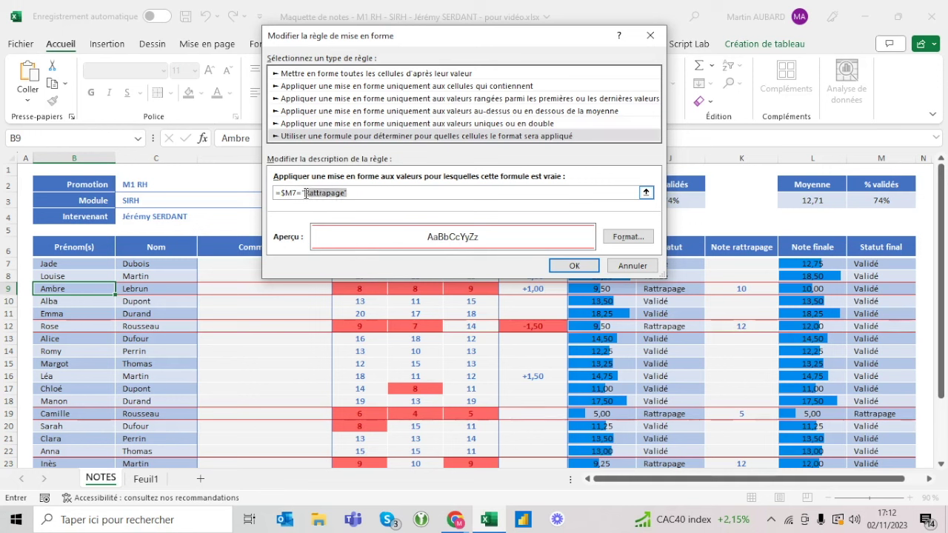
{"action": "type", "text": "Non validé"}
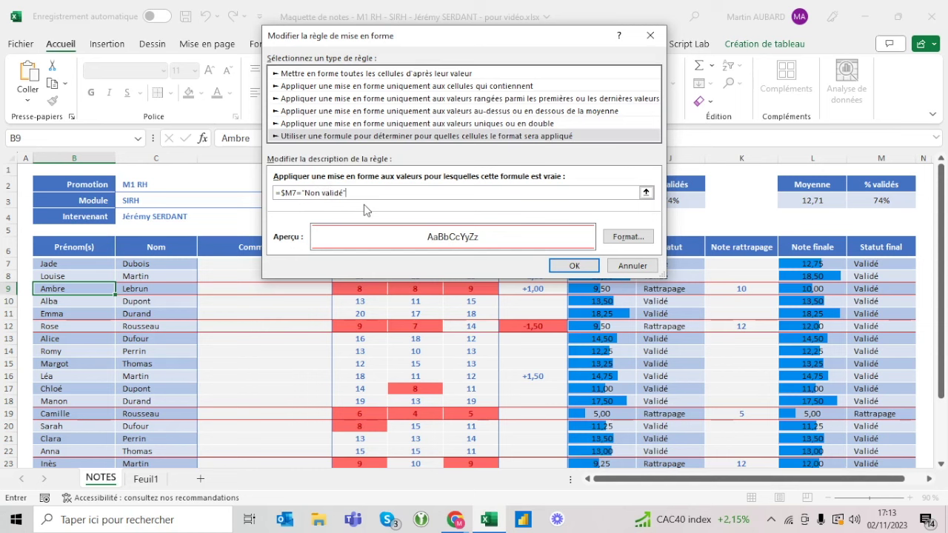
- Give the Non validé rule a dark grey fill with bold white text
{"action": "left_click", "coordinate": [626, 237]}
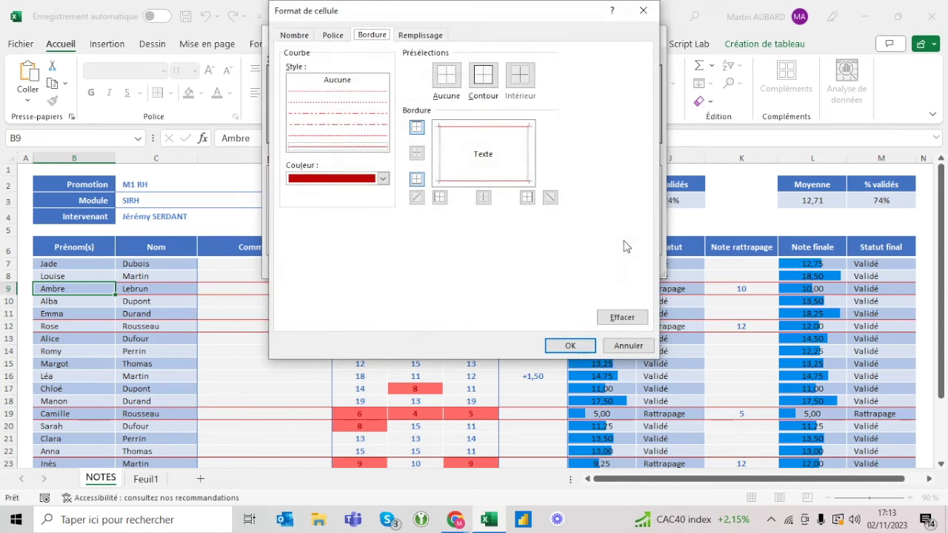
{"action": "left_click", "coordinate": [413, 39]}
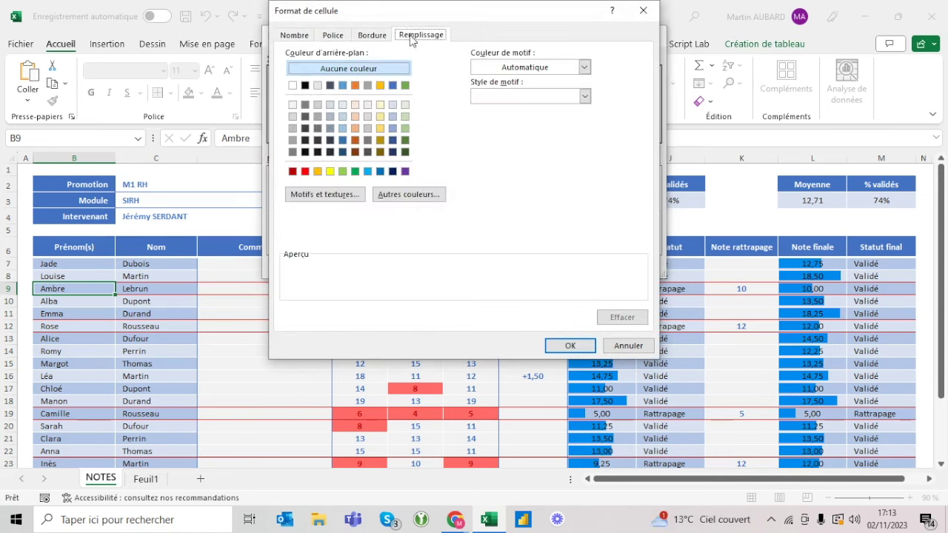
{"action": "left_click", "coordinate": [293, 130]}
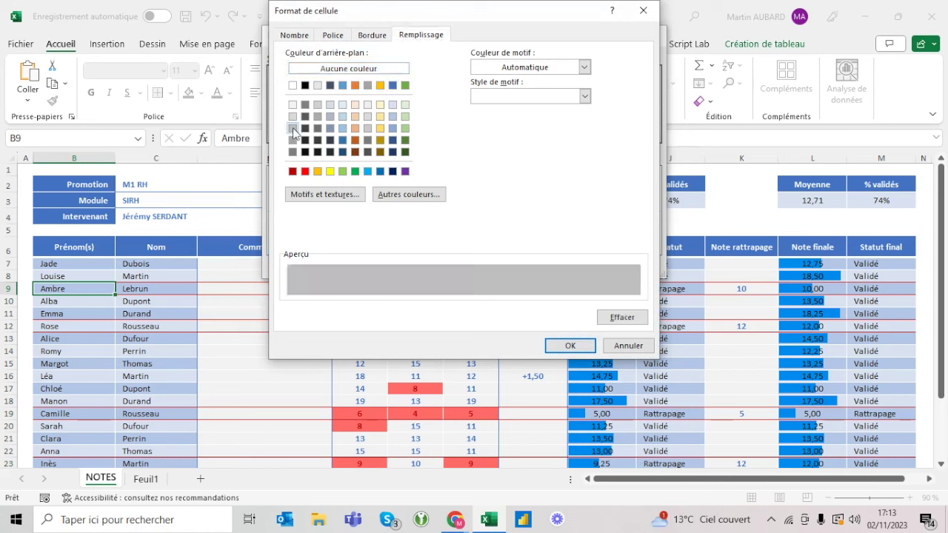
{"action": "left_click", "coordinate": [293, 140]}
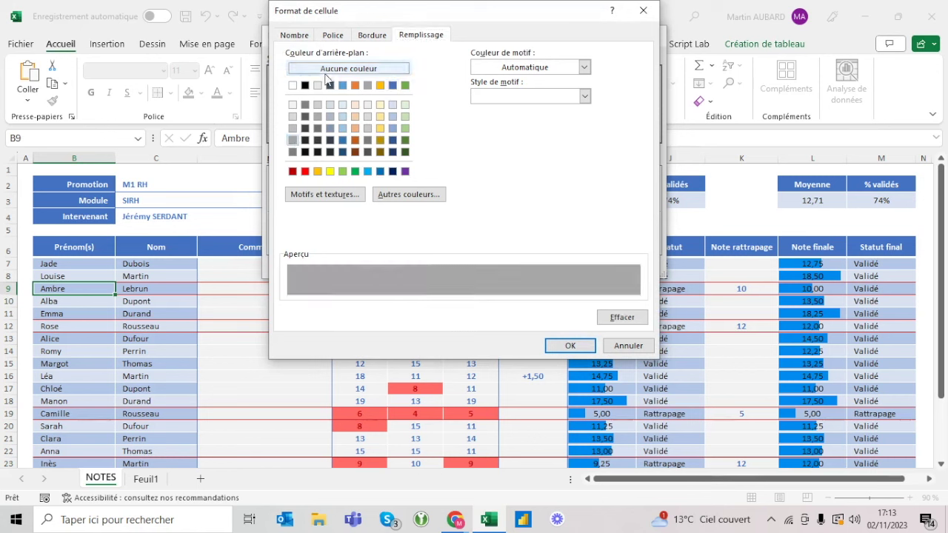
{"action": "left_click", "coordinate": [335, 35]}
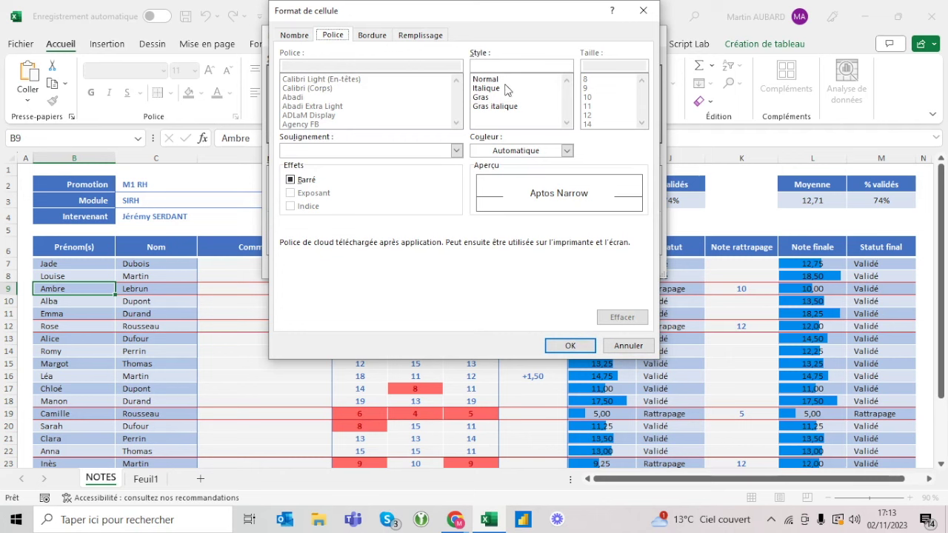
{"action": "left_click", "coordinate": [511, 152]}
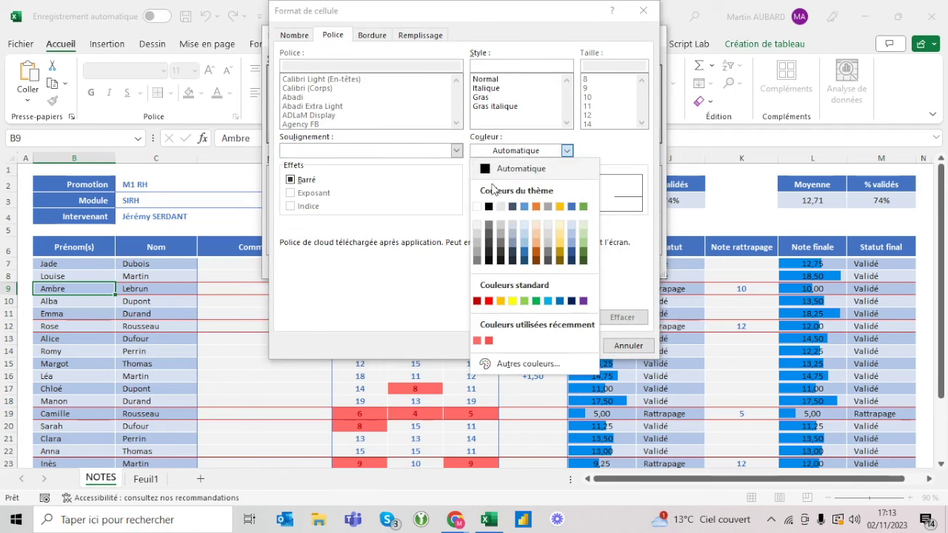
{"action": "left_click", "coordinate": [478, 211]}
{"action": "left_click", "coordinate": [480, 98]}
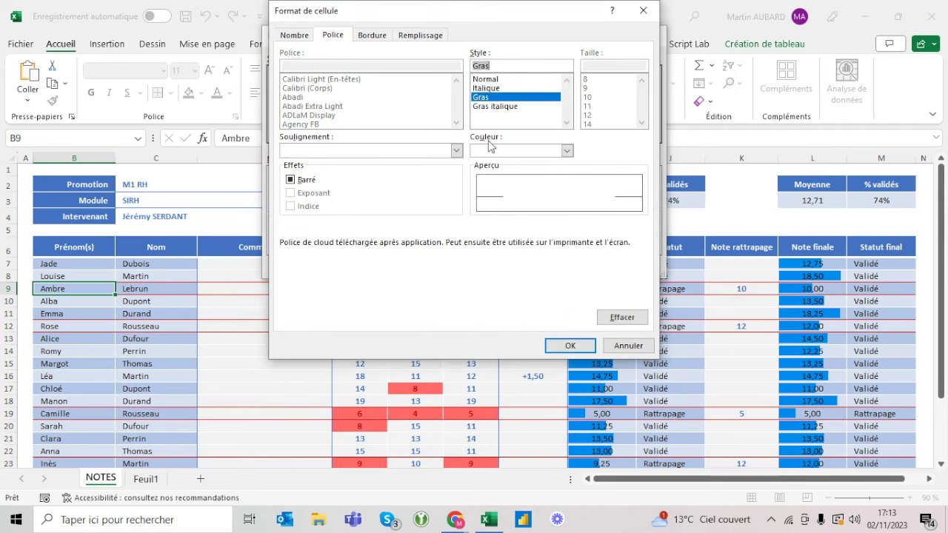
{"action": "left_click", "coordinate": [569, 347]}
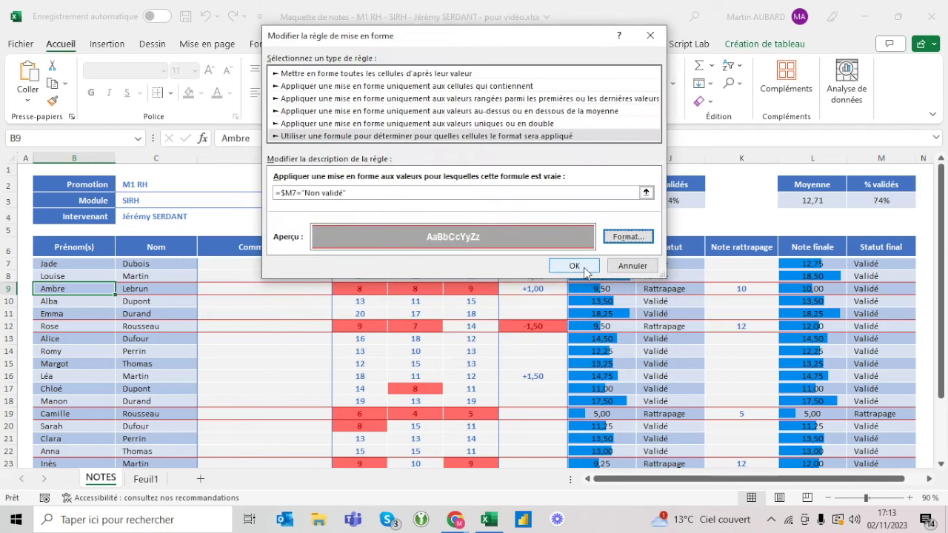
{"action": "left_click", "coordinate": [574, 266]}
{"action": "left_click", "coordinate": [598, 243]}
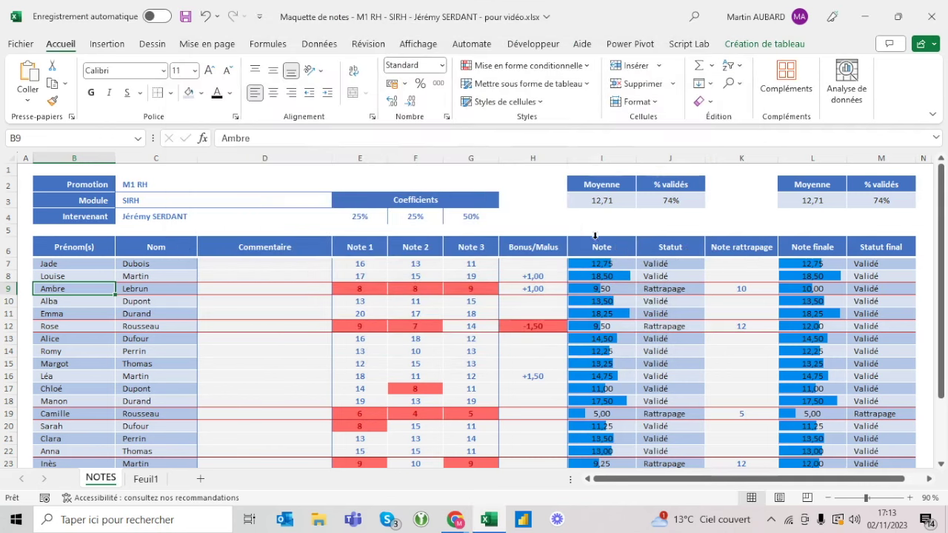
- Change the Statut final formula's fallback from Rattrapage to "Non validé"
{"action": "left_click", "coordinate": [865, 275]}
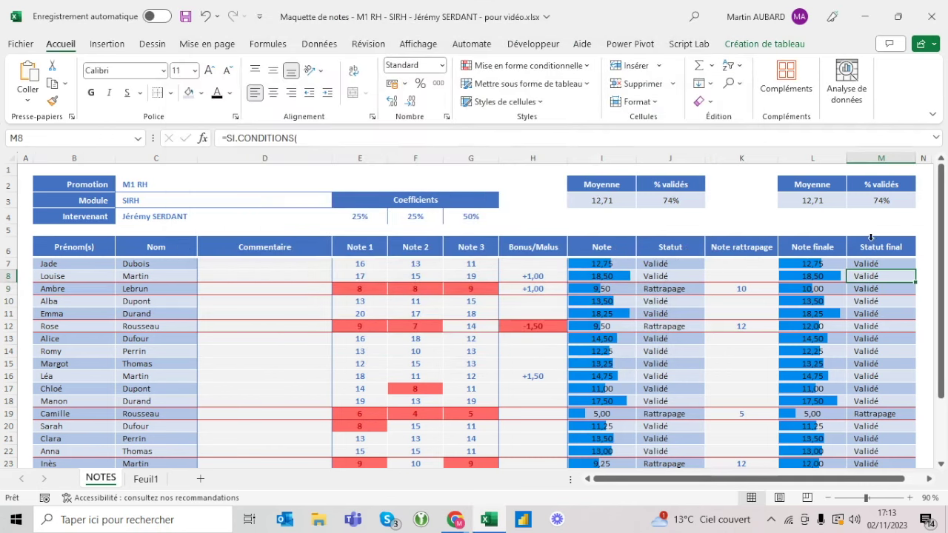
{"action": "left_click", "coordinate": [868, 265]}
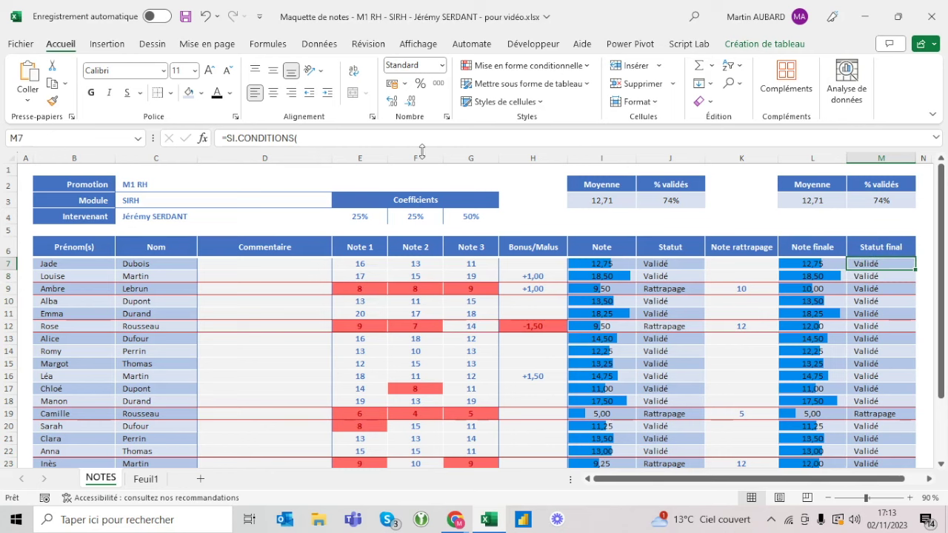
{"action": "left_click_drag", "start_coordinate": [422, 150], "coordinate": [382, 231]}
{"action": "left_click", "coordinate": [297, 179]}
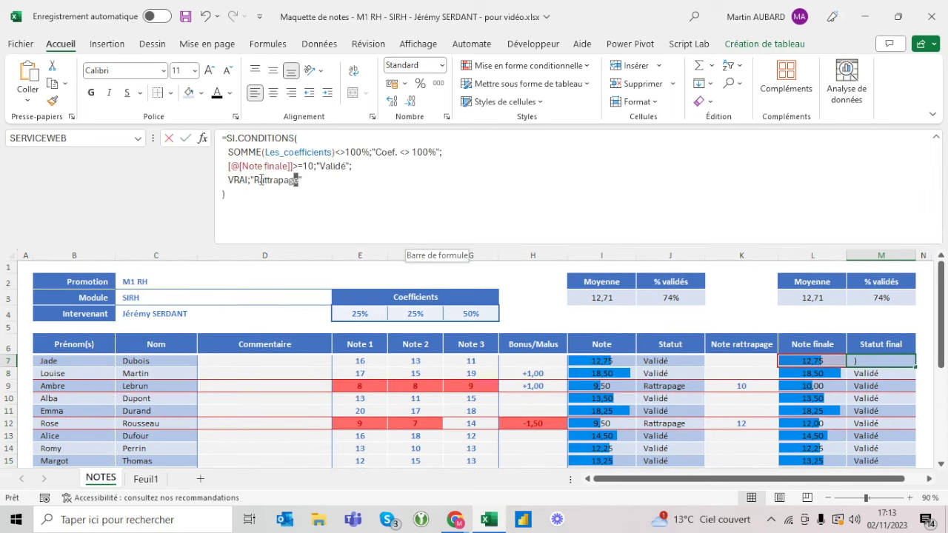
{"action": "left_click_drag", "start_coordinate": [298, 180], "coordinate": [253, 180]}
{"action": "type", "text": "Non validé"}
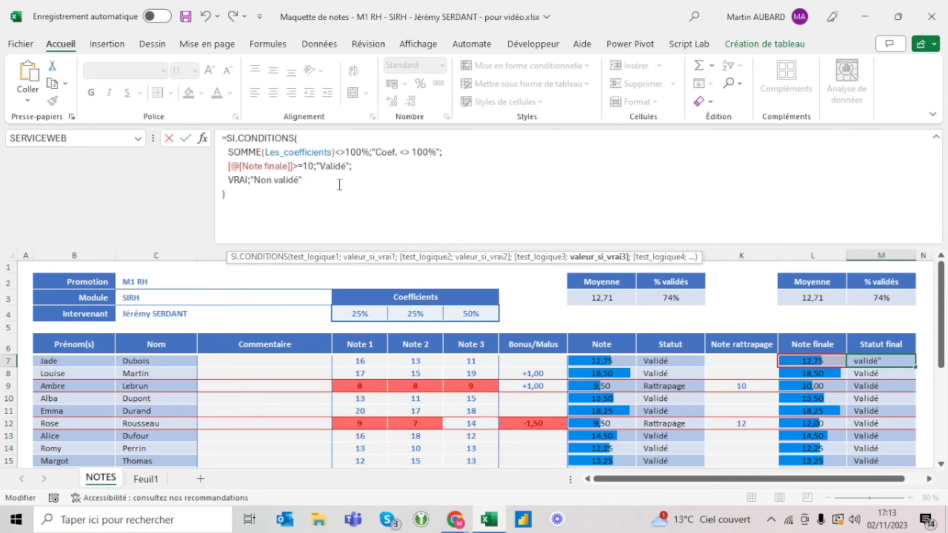
{"action": "key", "text": "ctrl+Return"}
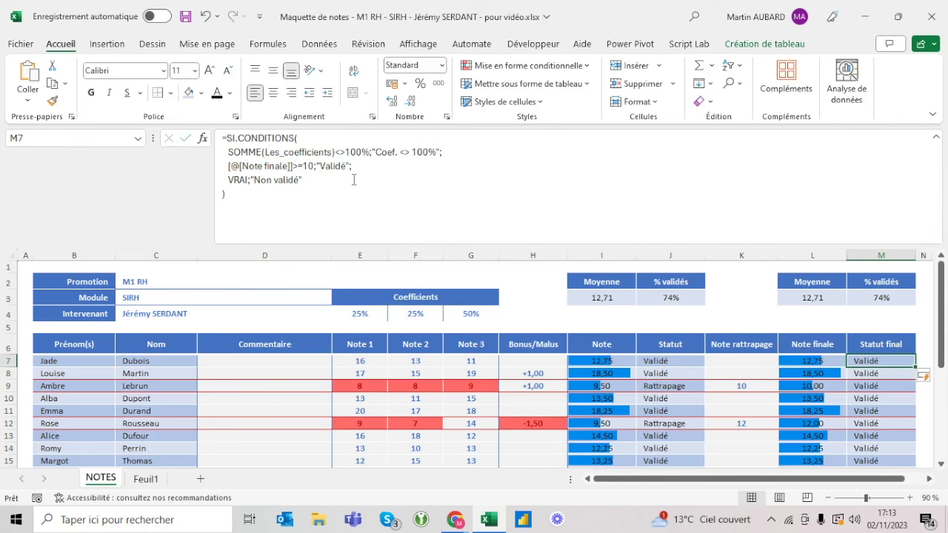
- Collapse the expanded formula bar back to a single line
{"action": "scroll", "coordinate": [503, 288], "scroll_direction": "down", "scroll_amount": 2}
{"action": "scroll", "coordinate": [519, 303], "scroll_direction": "down", "scroll_amount": 1}
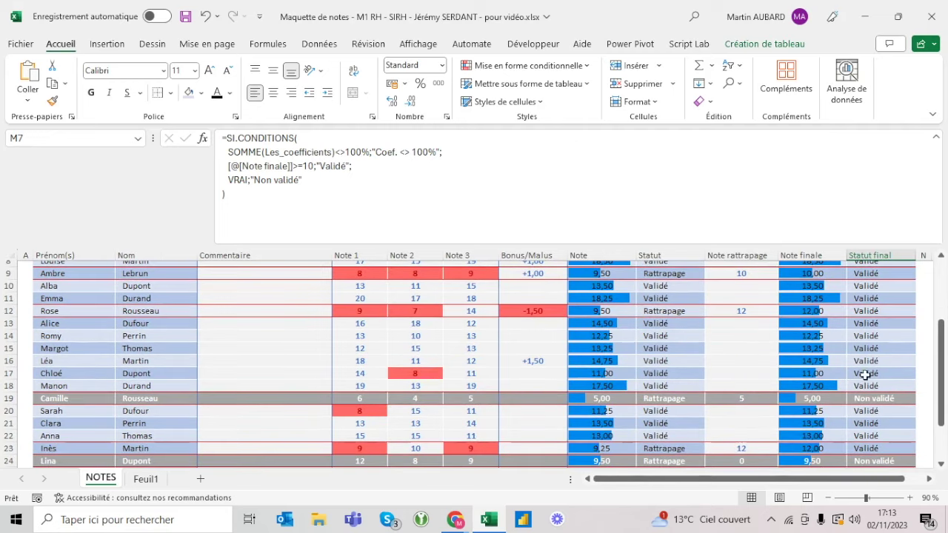
{"action": "scroll", "coordinate": [859, 392], "scroll_direction": "up", "scroll_amount": 3}
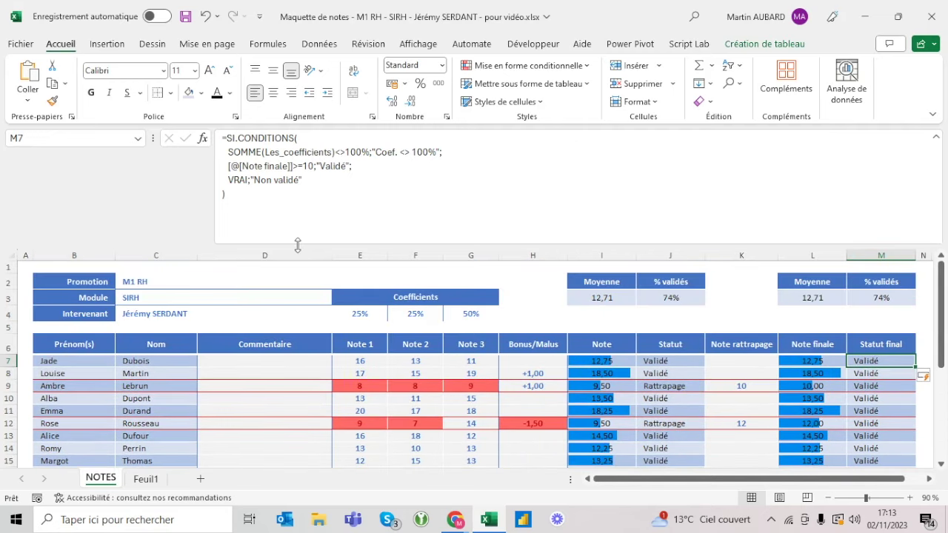
{"action": "left_click_drag", "start_coordinate": [296, 245], "coordinate": [296, 148]}
- Give the Rattrapage highlight rule a grey background fill
{"action": "left_click", "coordinate": [497, 67]}
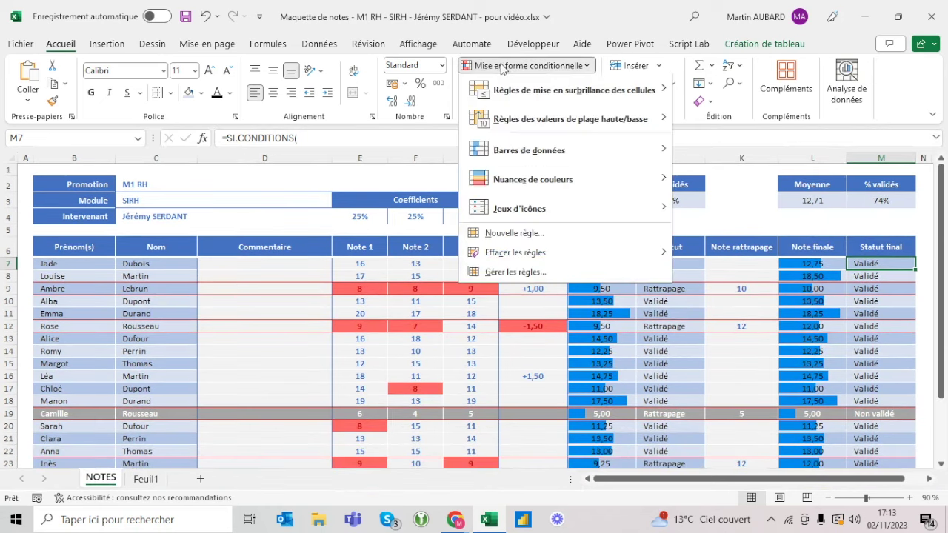
{"action": "left_click", "coordinate": [507, 271]}
{"action": "double_click", "coordinate": [405, 158]}
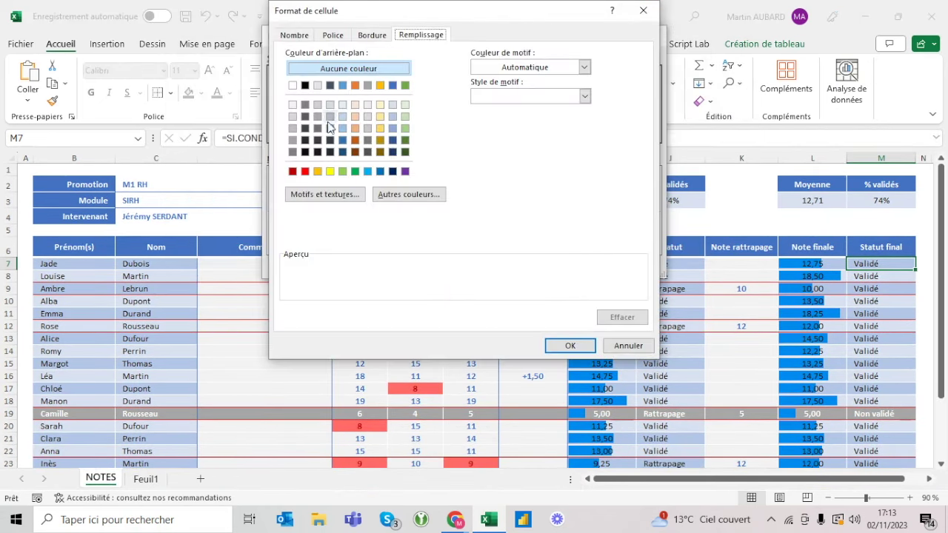
{"action": "left_click", "coordinate": [293, 142]}
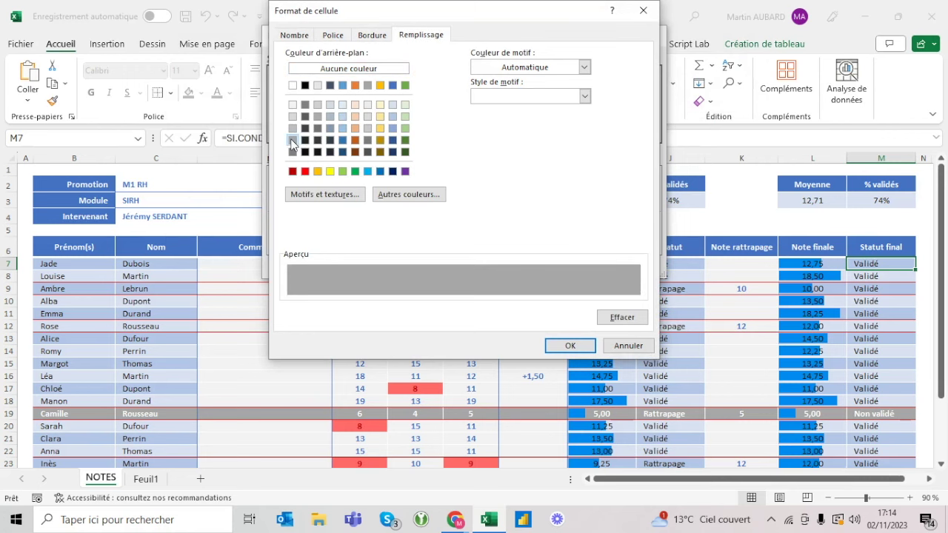
{"action": "left_click", "coordinate": [580, 346]}
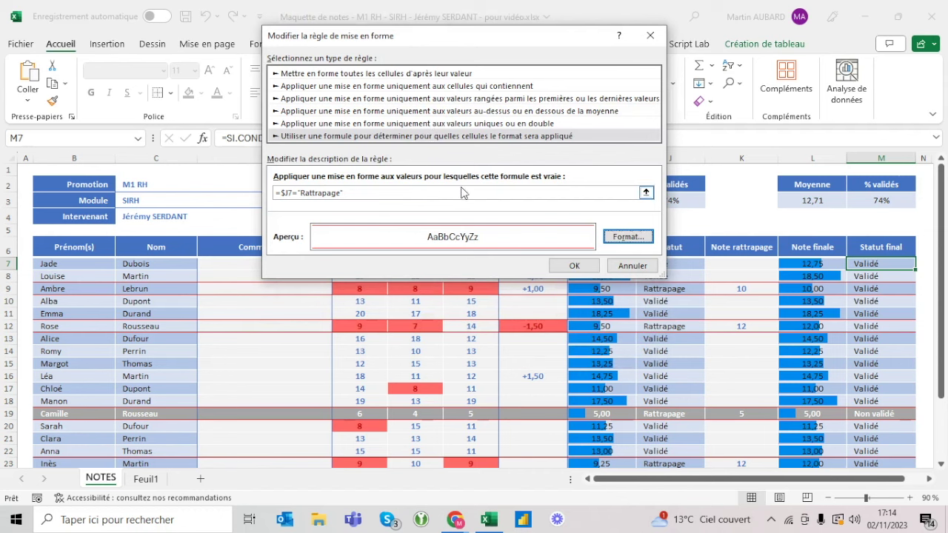
{"action": "left_click", "coordinate": [573, 265]}
- Switch the Non validé rule to a darker grey fill and apply the rules
{"action": "left_click", "coordinate": [289, 157]}
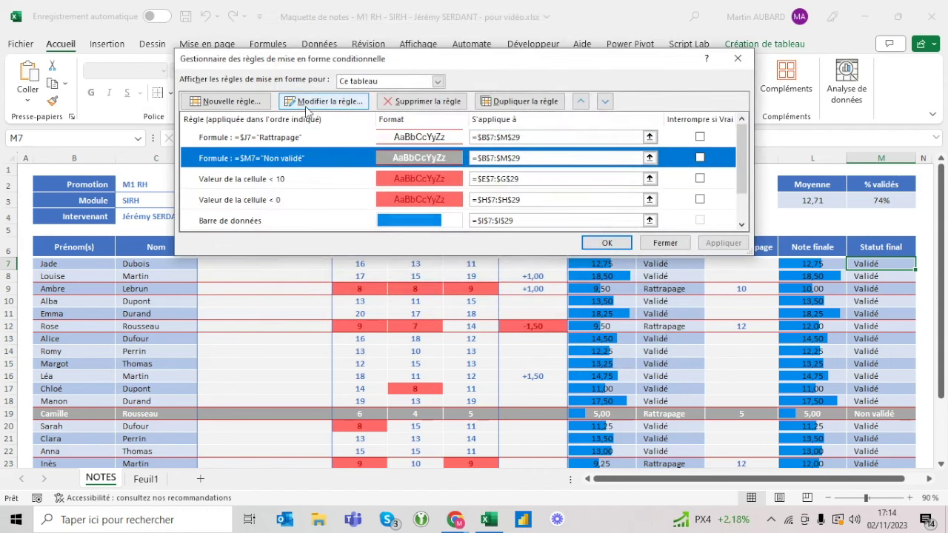
{"action": "left_click", "coordinate": [307, 110]}
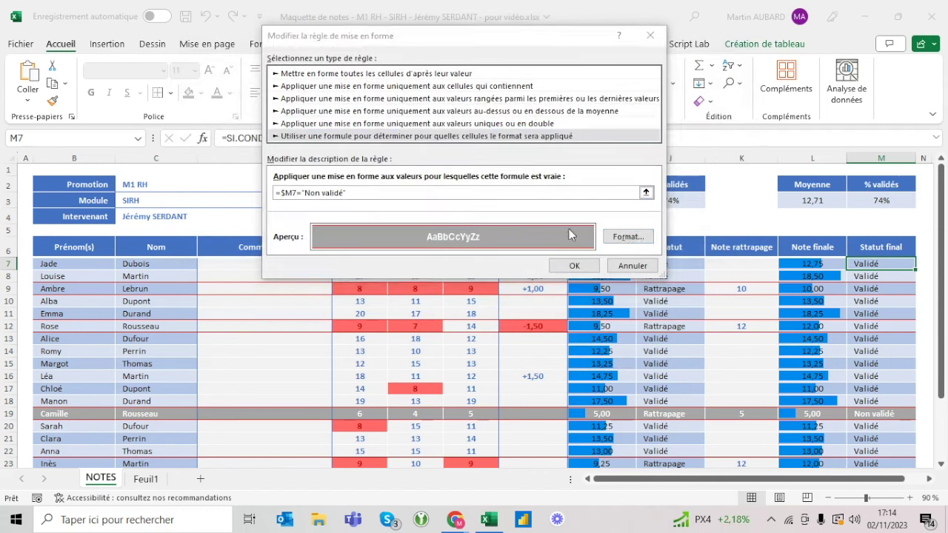
{"action": "left_click", "coordinate": [627, 236]}
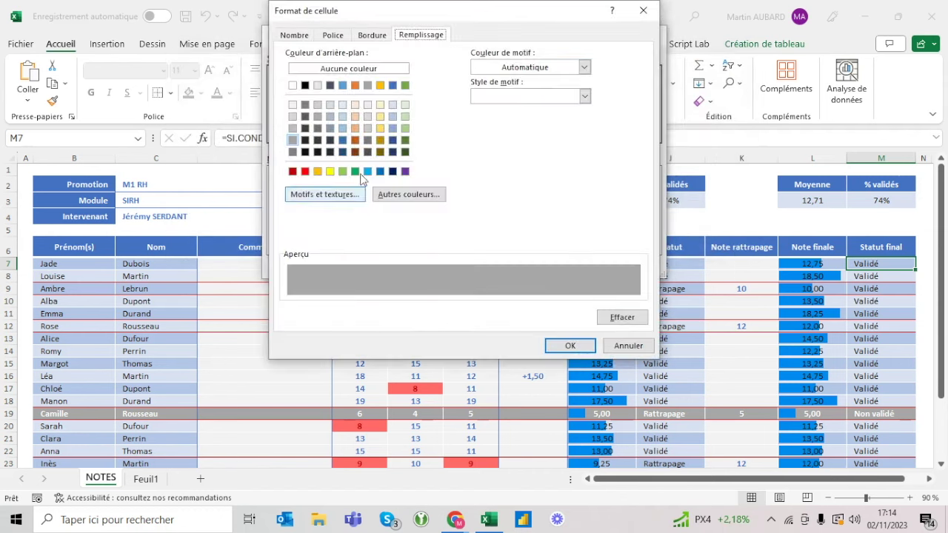
{"action": "left_click", "coordinate": [306, 104]}
{"action": "left_click", "coordinate": [569, 344]}
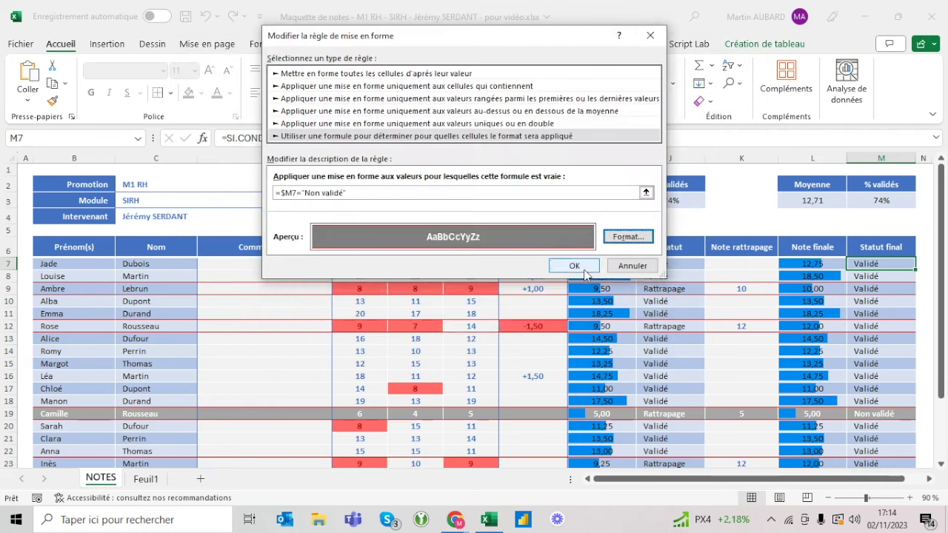
{"action": "left_click", "coordinate": [583, 270]}
{"action": "left_click", "coordinate": [600, 242]}
{"action": "left_click", "coordinate": [537, 343]}
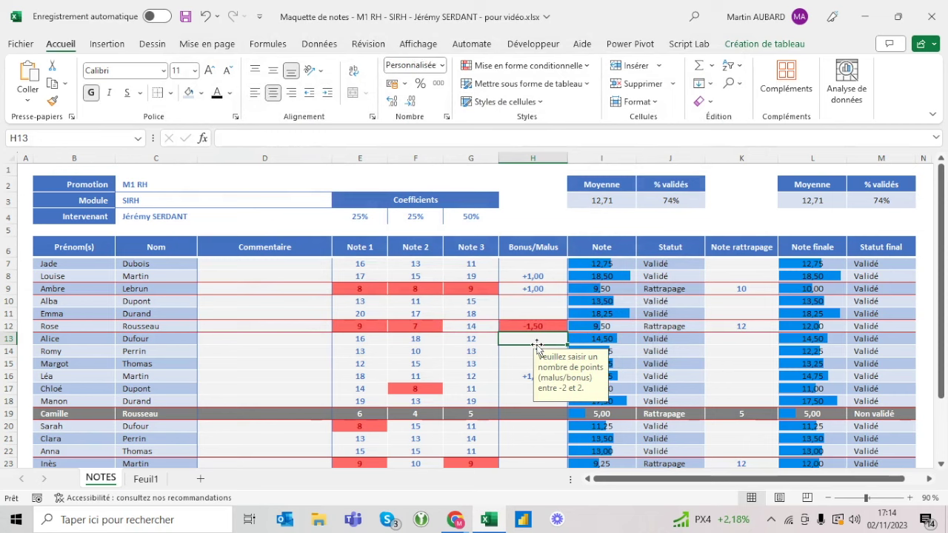
{"action": "scroll", "coordinate": [493, 299], "scroll_direction": "down", "scroll_amount": 2}
{"action": "scroll", "coordinate": [496, 297], "scroll_direction": "down", "scroll_amount": 2}
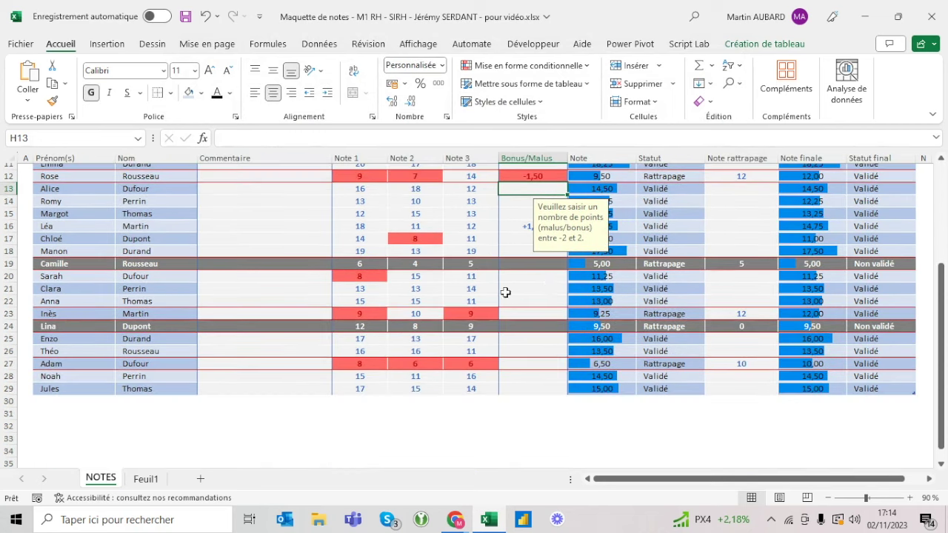
{"action": "scroll", "coordinate": [713, 326], "scroll_direction": "up", "scroll_amount": 4}
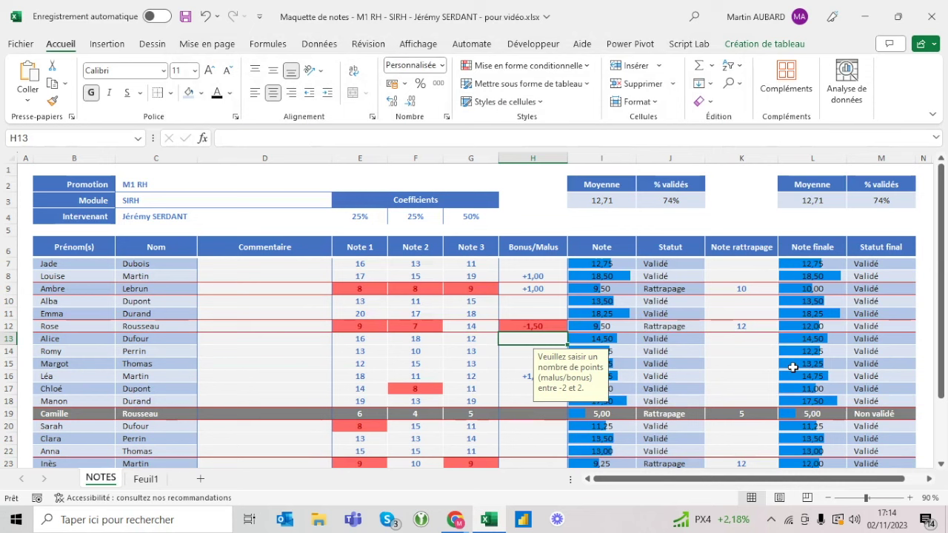
{"action": "left_click", "coordinate": [905, 413]}
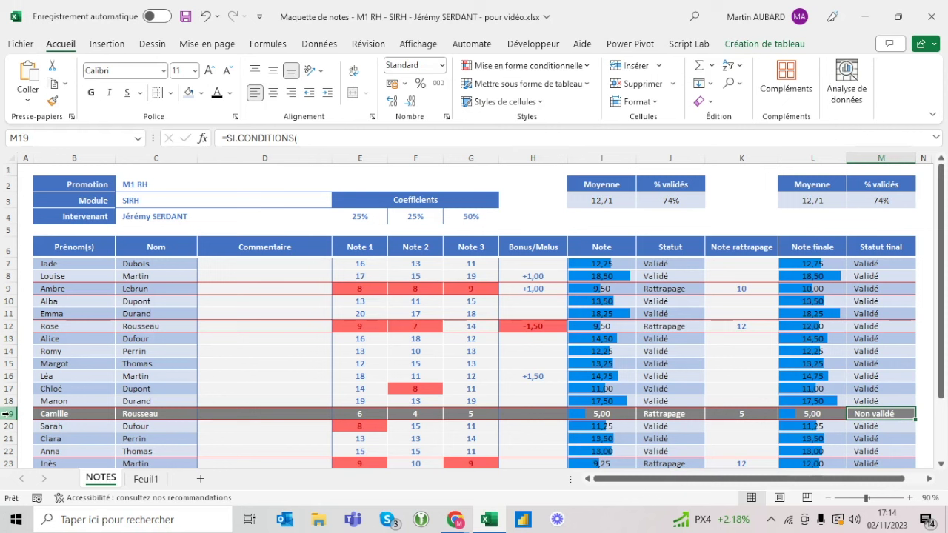
{"action": "left_click", "coordinate": [373, 327]}
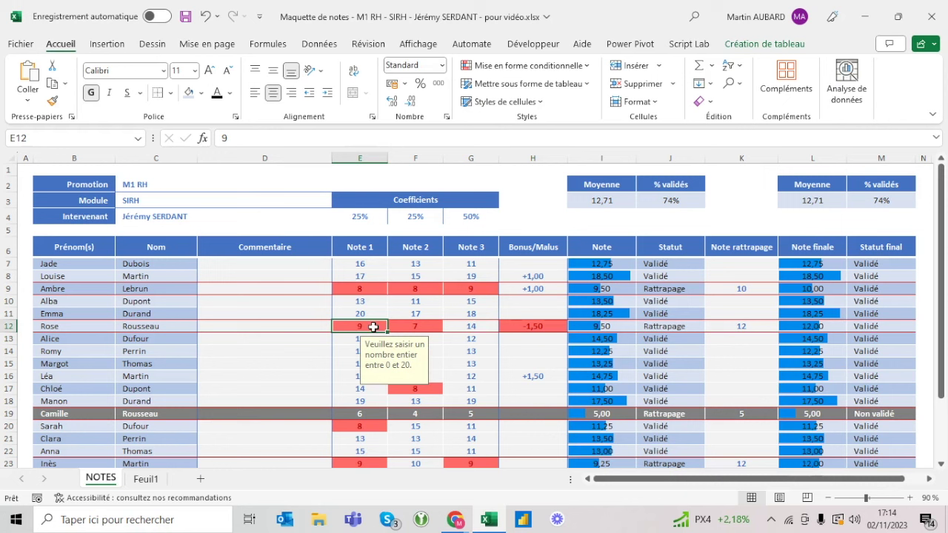
{"action": "left_click", "coordinate": [376, 415]}
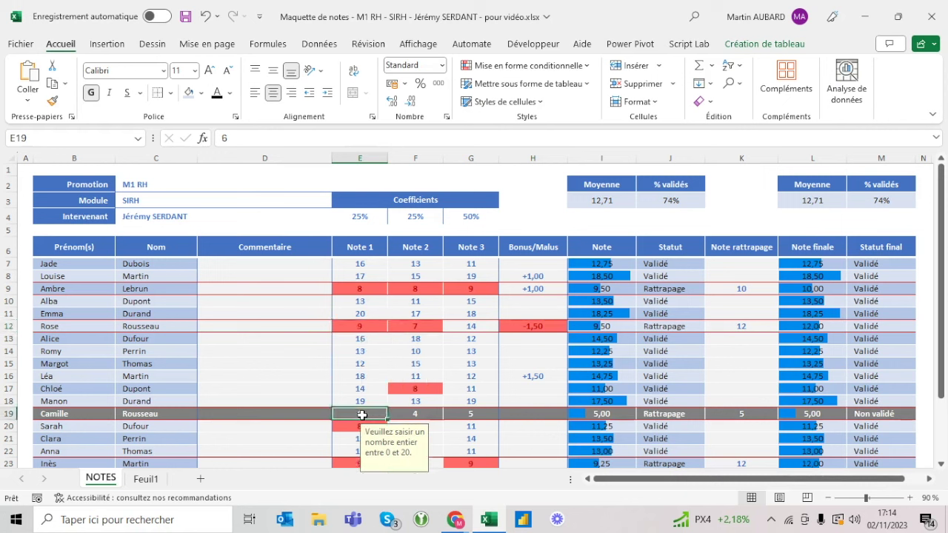
{"action": "left_click", "coordinate": [335, 265]}
{"action": "left_click", "coordinate": [3, 248]}
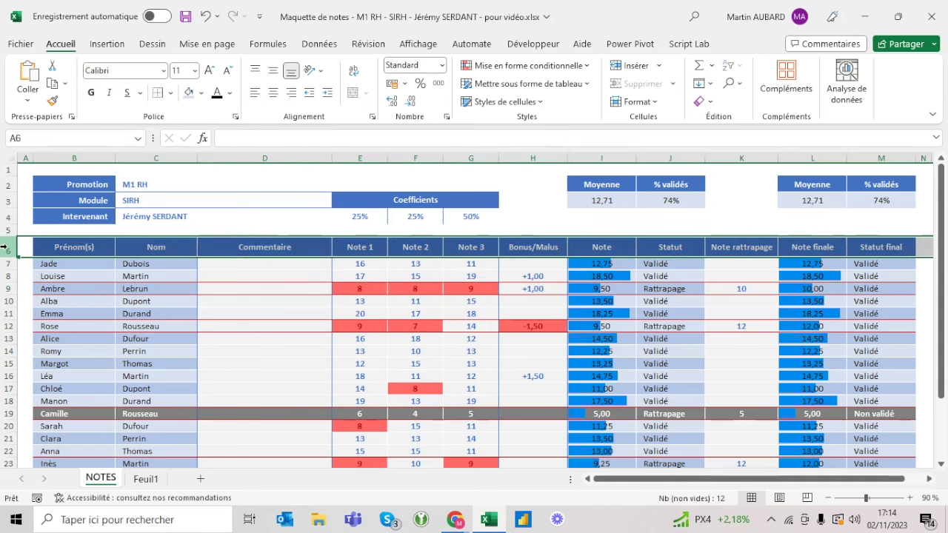
- Insert two blank rows at row 6, moving the table header to row 8
{"action": "left_click_drag", "start_coordinate": [613, 220], "coordinate": [678, 224]}
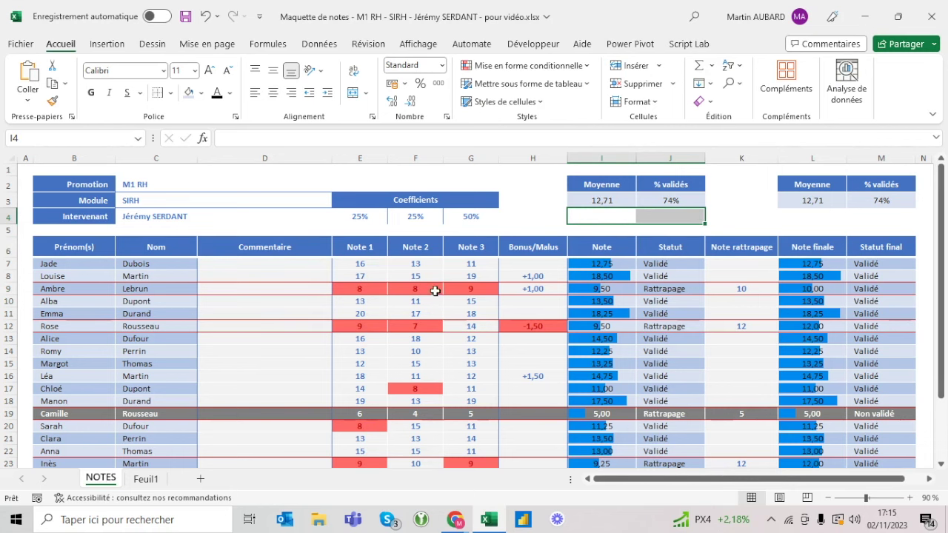
{"action": "left_click", "coordinate": [7, 246]}
{"action": "key", "text": "ctrl+plus"}
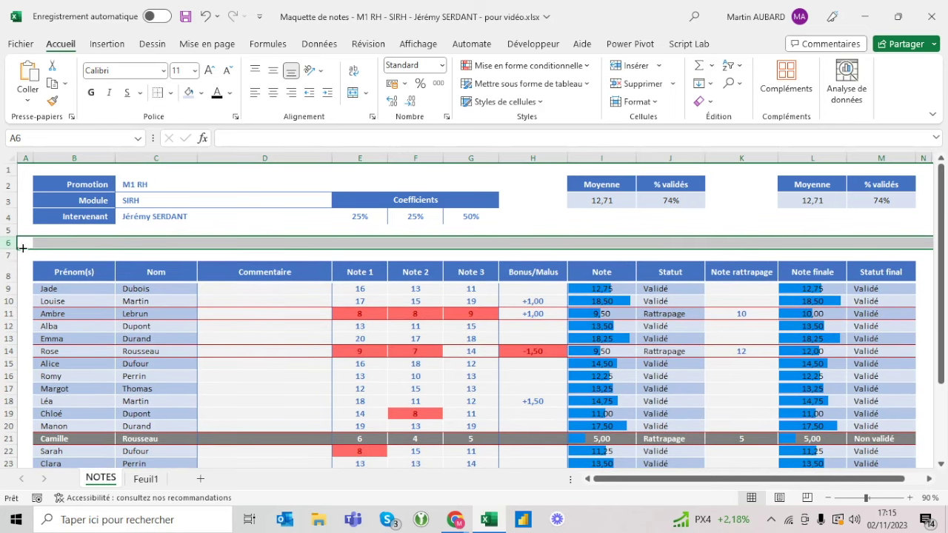
{"action": "left_click", "coordinate": [144, 481]}
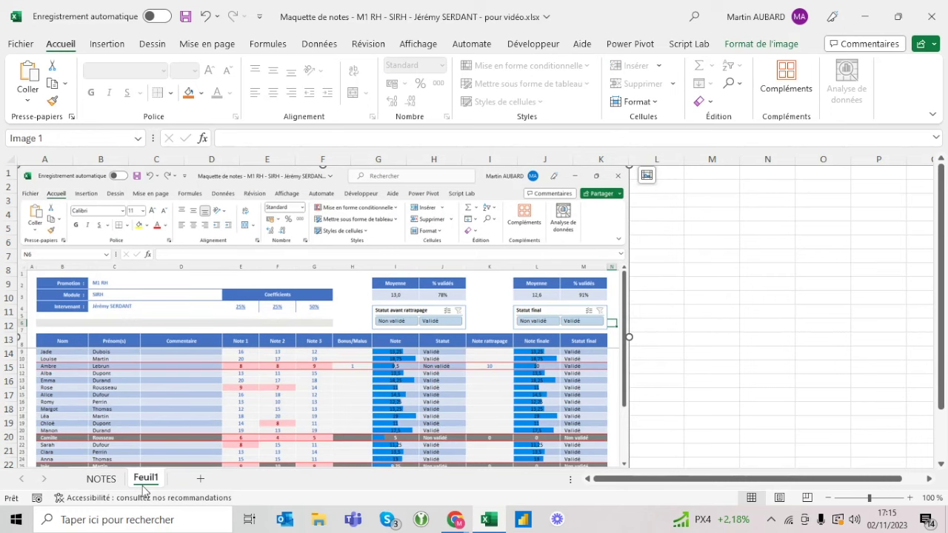
{"action": "left_click", "coordinate": [101, 479]}
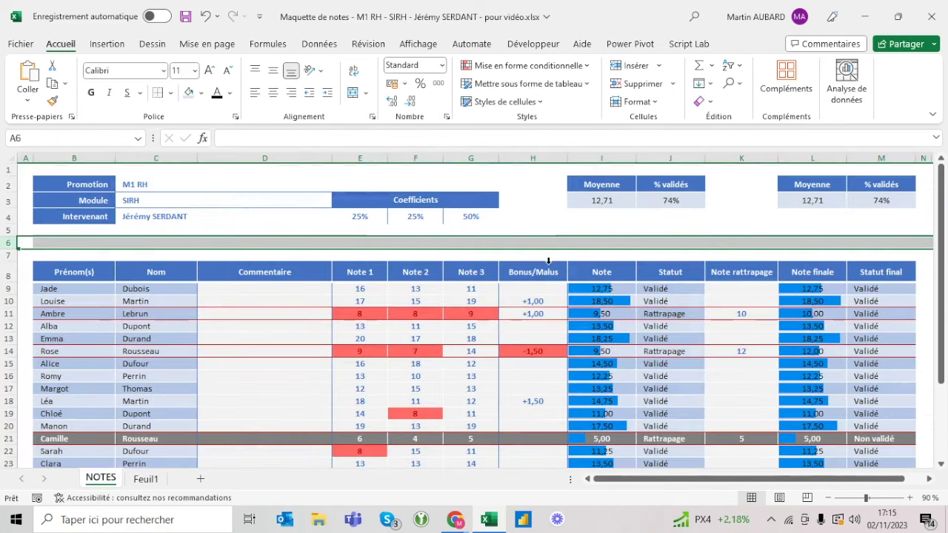
{"action": "left_click", "coordinate": [607, 317]}
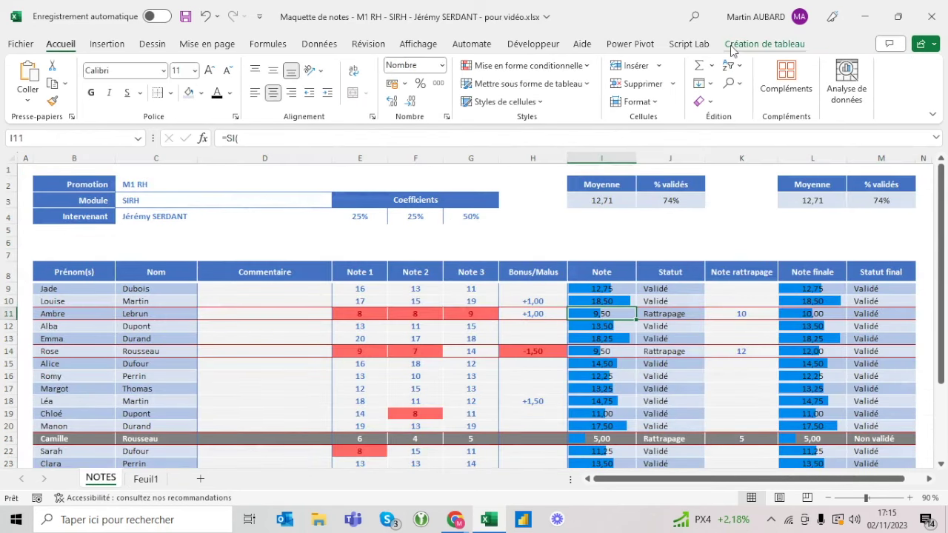
- Insert slicers for the Statut and Statut final columns
{"action": "left_click", "coordinate": [763, 44]}
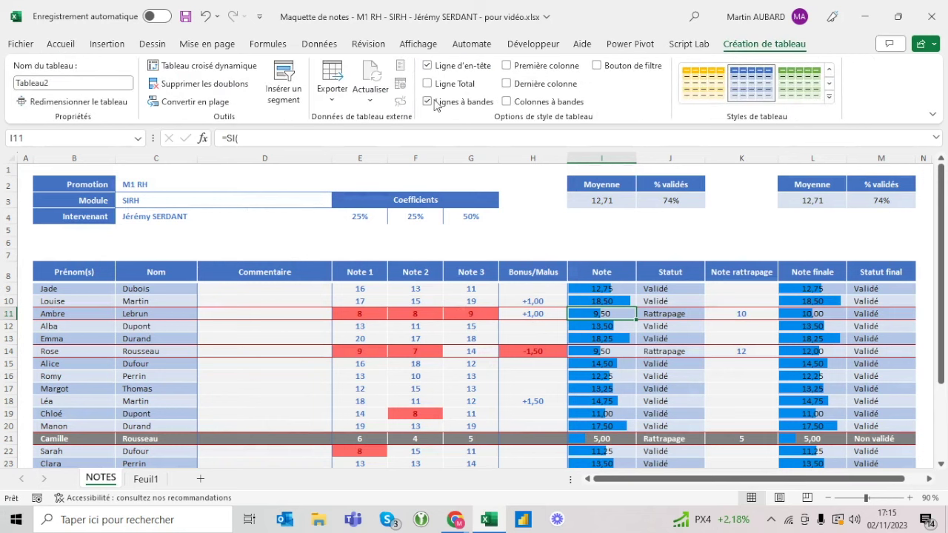
{"action": "left_click", "coordinate": [285, 91]}
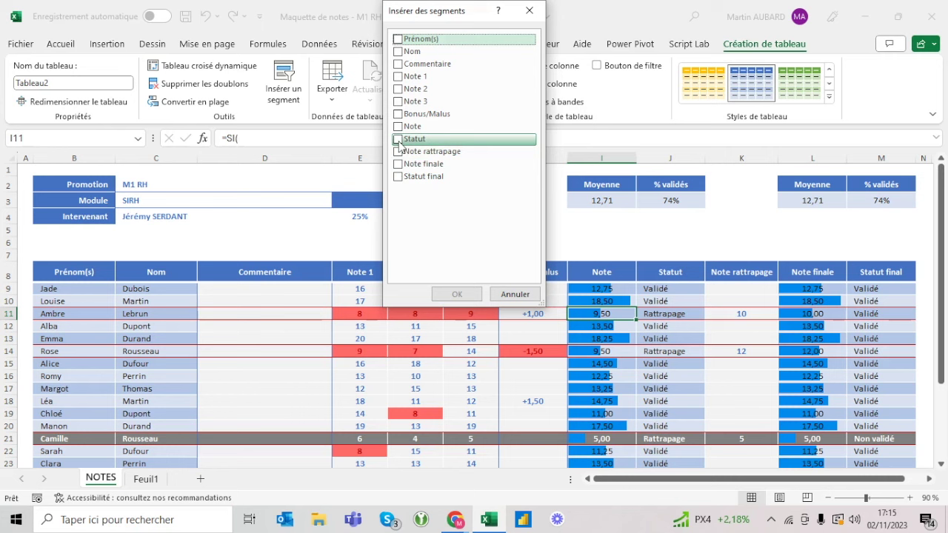
{"action": "left_click", "coordinate": [399, 139]}
{"action": "left_click", "coordinate": [398, 176]}
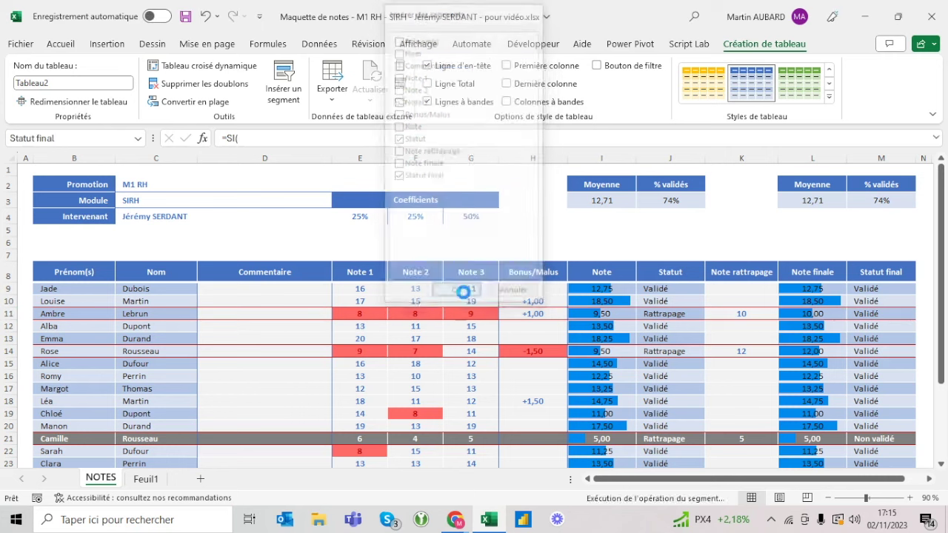
{"action": "left_click", "coordinate": [457, 294]}
- Place the two slicers side by side above their columns and widen Statut
{"action": "left_click_drag", "start_coordinate": [457, 229], "coordinate": [646, 258]}
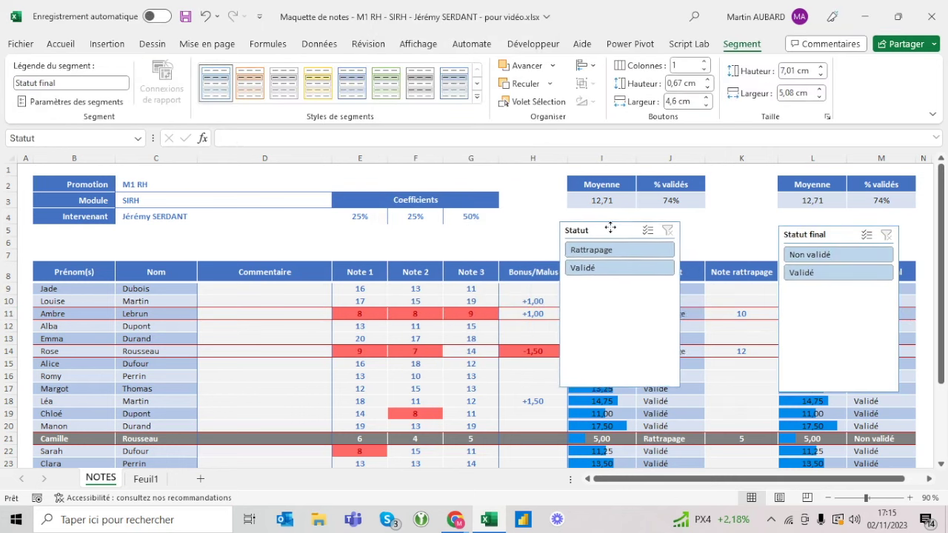
{"action": "left_click_drag", "start_coordinate": [646, 259], "coordinate": [614, 230]}
{"action": "left_click_drag", "start_coordinate": [807, 234], "coordinate": [813, 272]}
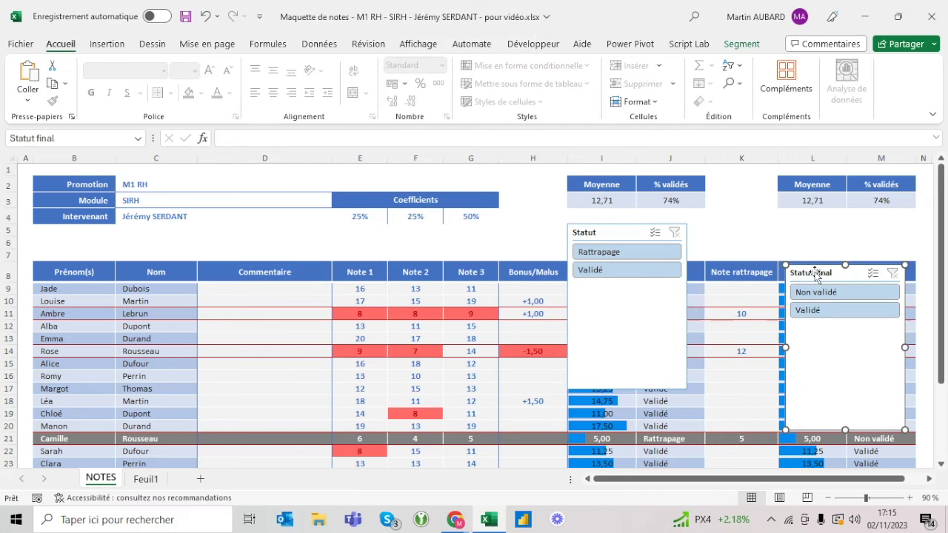
{"action": "key", "text": "ctrl+v"}
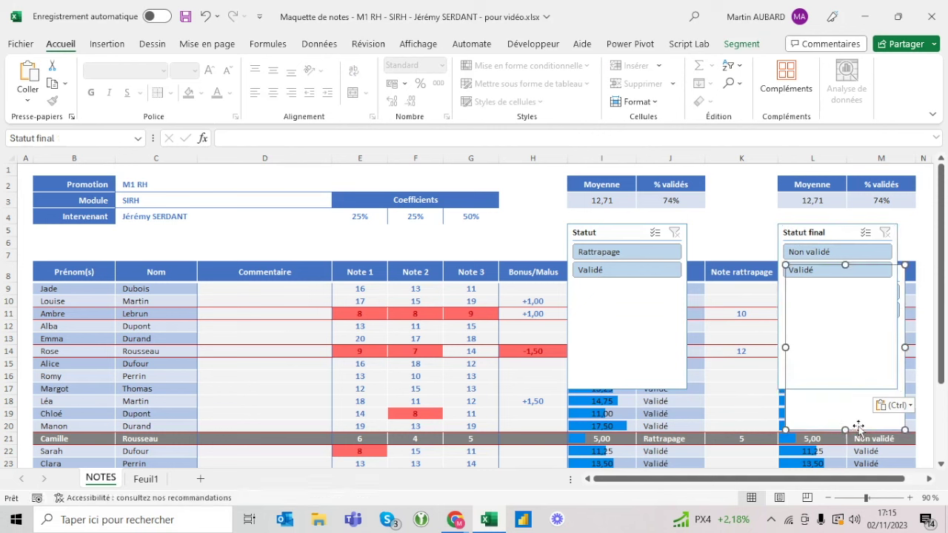
{"action": "key", "text": "Delete"}
{"action": "left_click", "coordinate": [606, 232]}
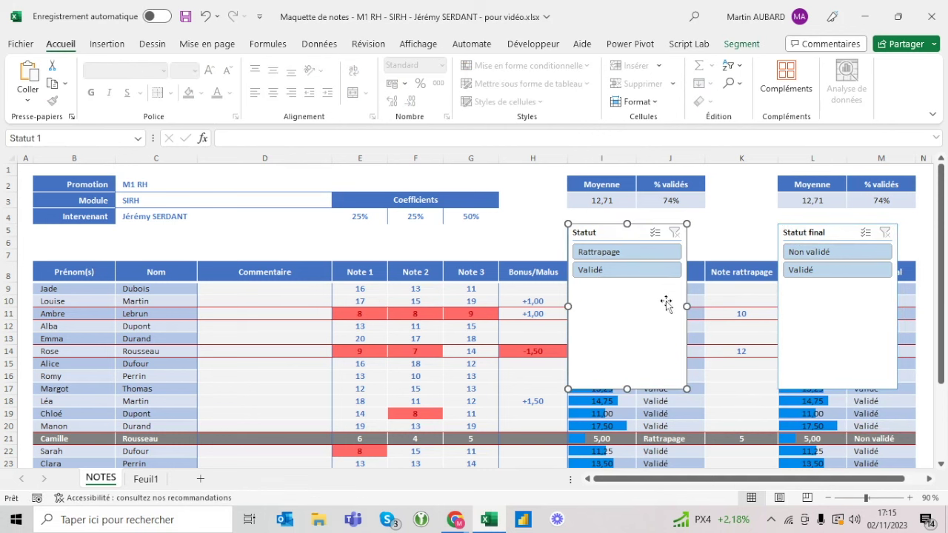
{"action": "left_click_drag", "start_coordinate": [686, 306], "coordinate": [705, 304]}
{"action": "left_click", "coordinate": [742, 44]}
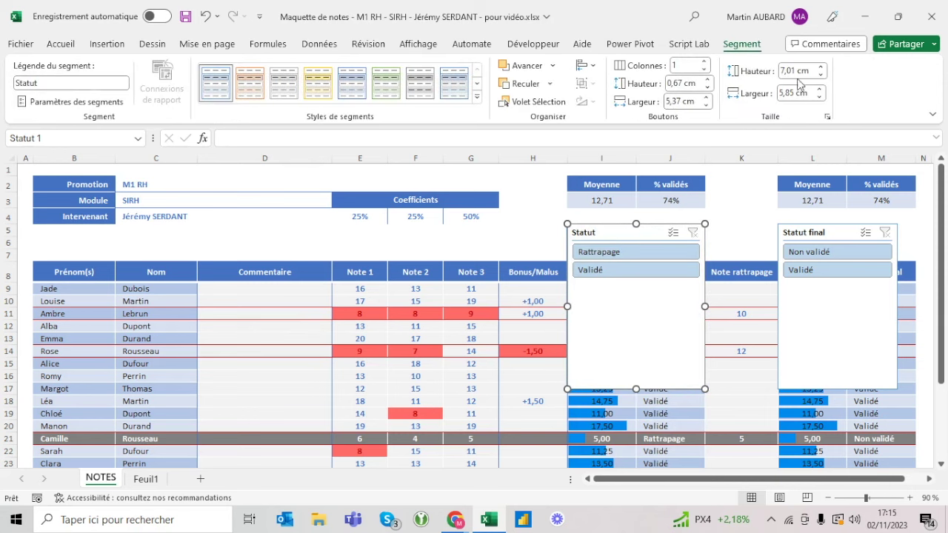
{"action": "left_click", "coordinate": [818, 234]}
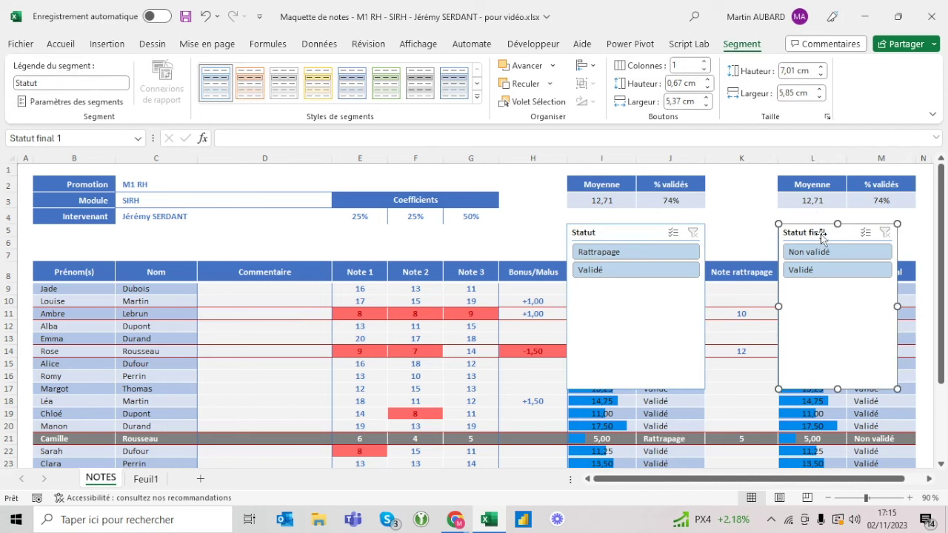
{"action": "left_click", "coordinate": [795, 95]}
- Set the Statut final slicer width to 5,84 cm and show both slicers' buttons in 2 columns
{"action": "type", "text": "5,84"}
{"action": "key", "text": "Return"}
{"action": "left_click", "coordinate": [639, 236]}
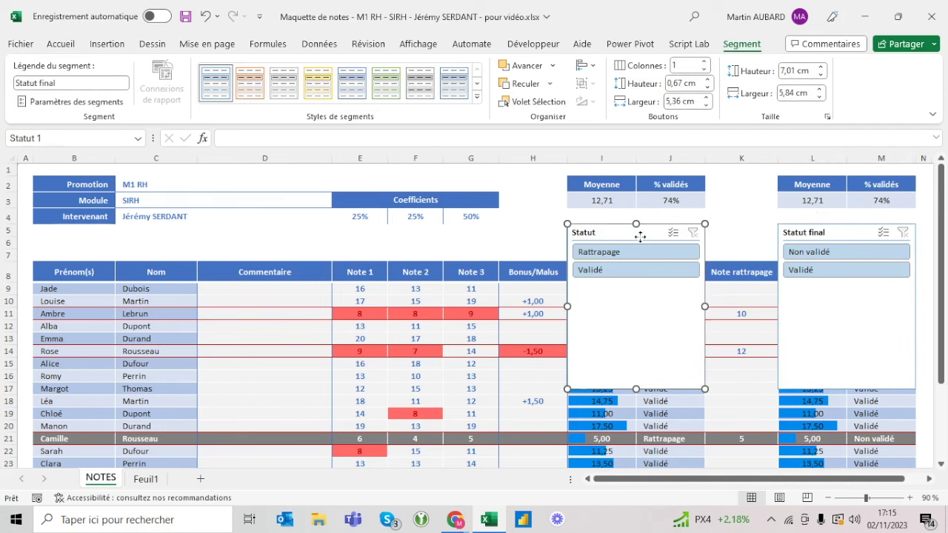
{"action": "left_click", "coordinate": [840, 238], "text": "ctrl"}
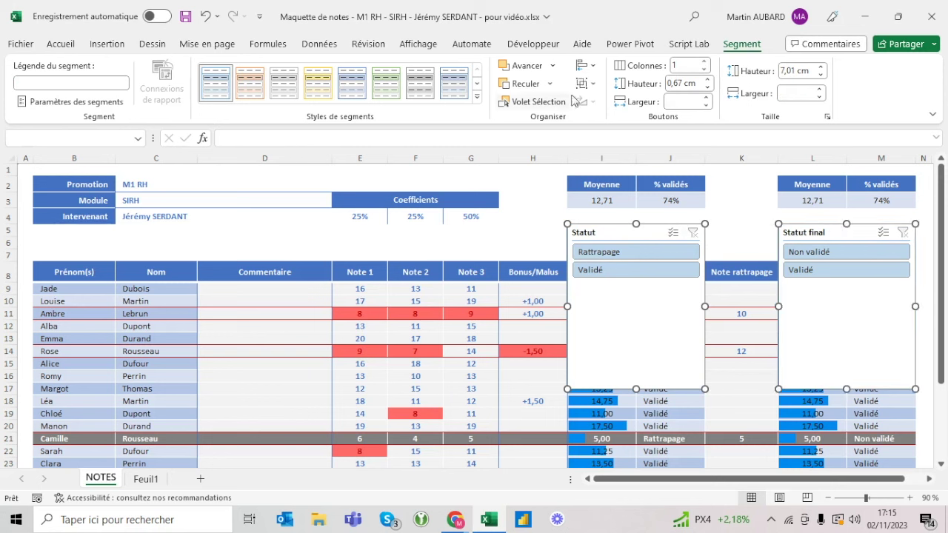
{"action": "left_click", "coordinate": [706, 62]}
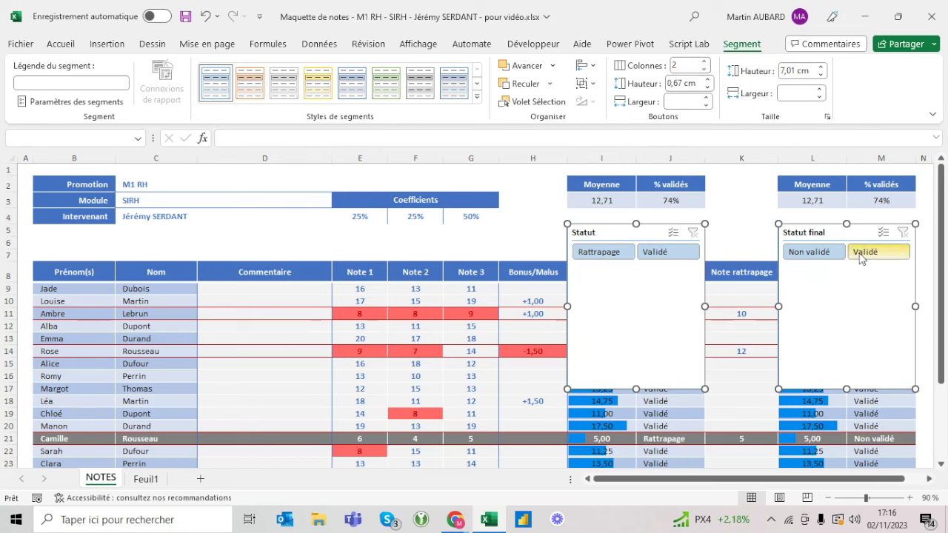
- Shrink both slicers to about 1,8 cm tall and nudge them upward
{"action": "left_click", "coordinate": [820, 75]}
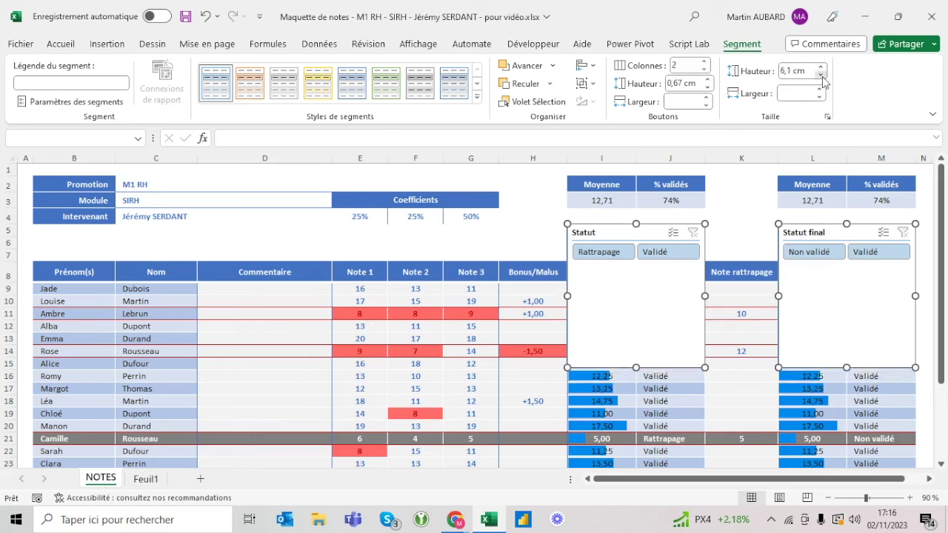
{"action": "left_click", "coordinate": [804, 71]}
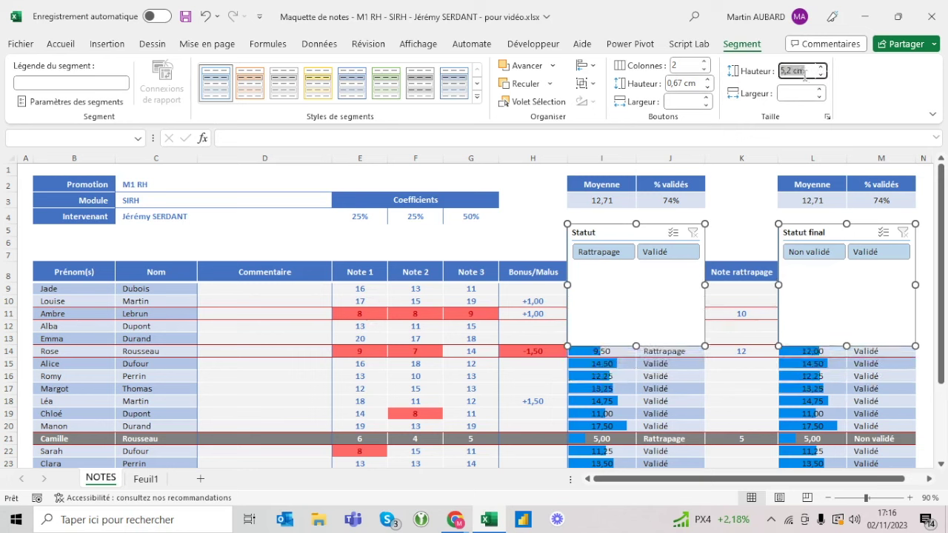
{"action": "type", "text": "2,5"}
{"action": "key", "text": "Return"}
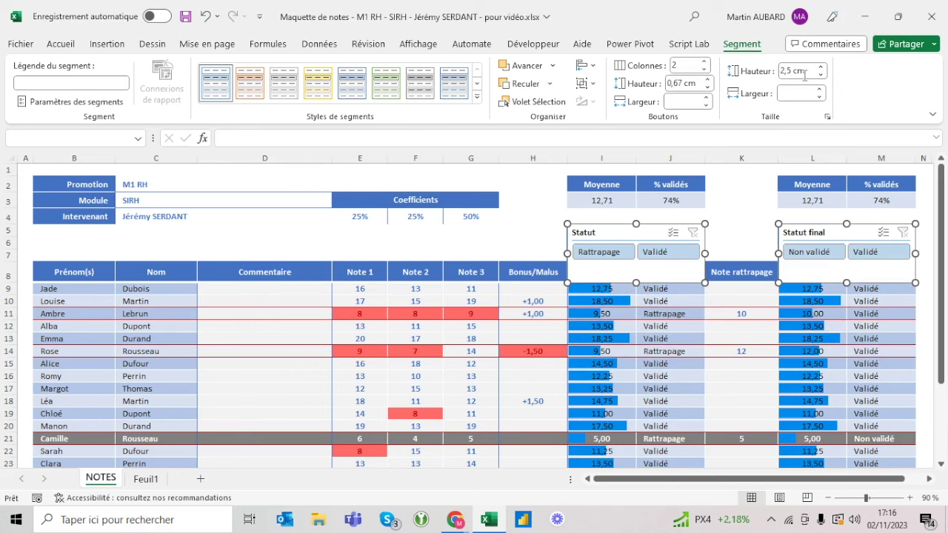
{"action": "left_click", "coordinate": [820, 77]}
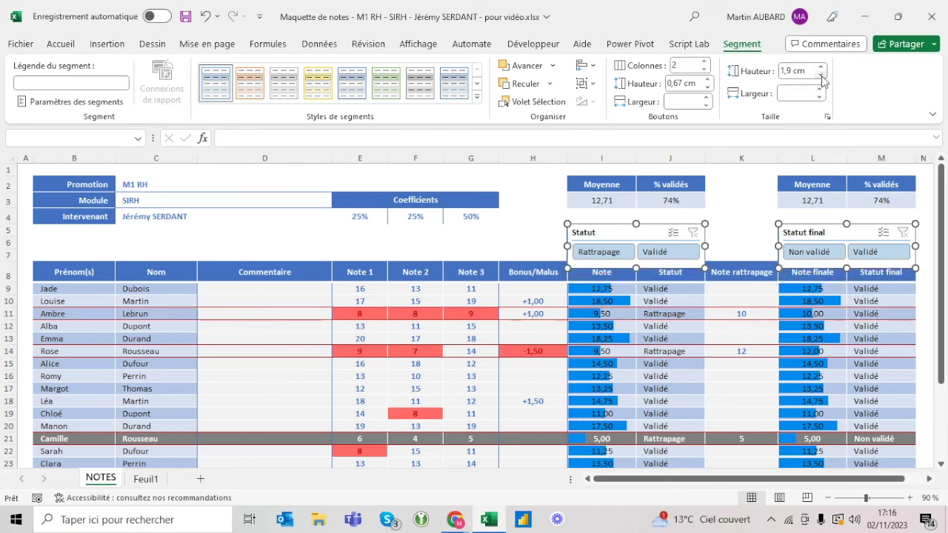
{"action": "left_click", "coordinate": [820, 66]}
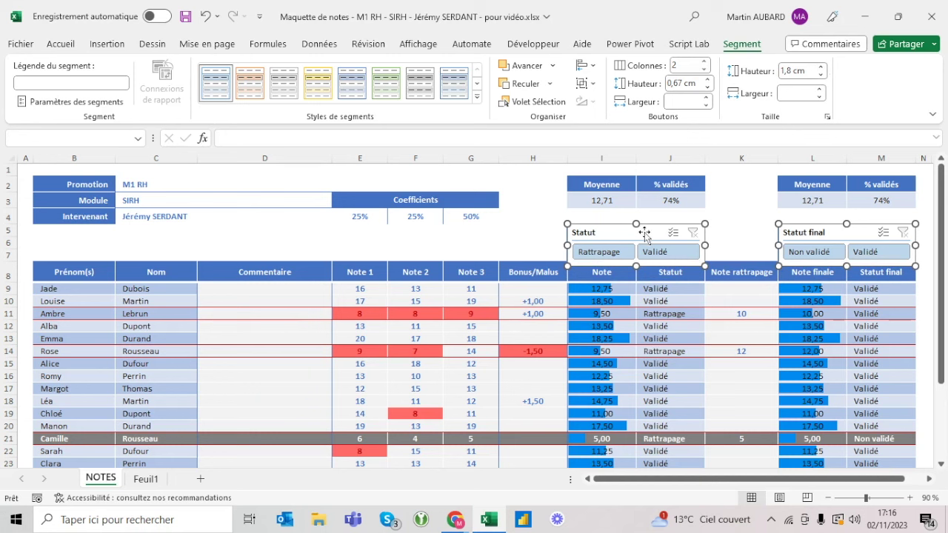
{"action": "key", "text": "Up"}
{"action": "key", "text": "Up"}
{"action": "key", "text": "Up"}
{"action": "key", "text": "Up"}
{"action": "key", "text": "Up"}
{"action": "key", "text": "Up"}
{"action": "key", "text": "Up"}
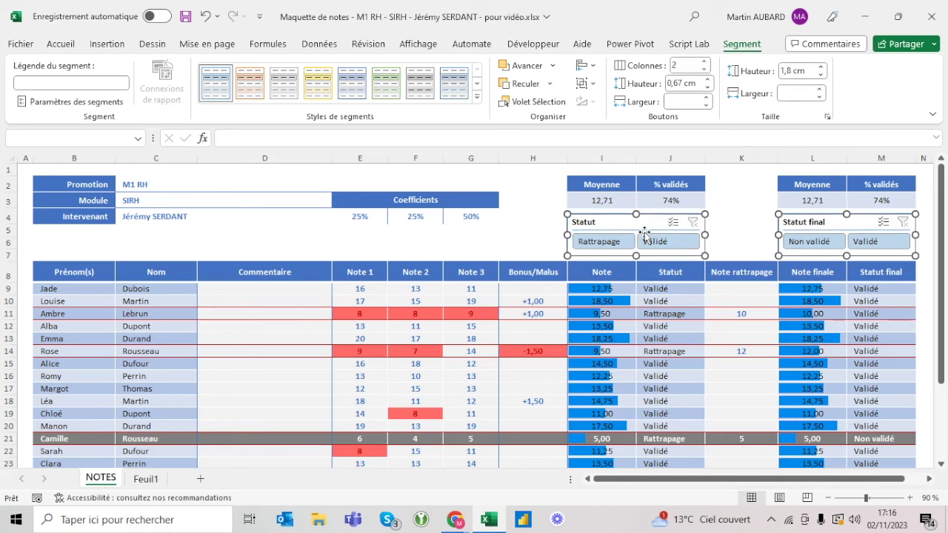
{"action": "key", "text": "Escape"}
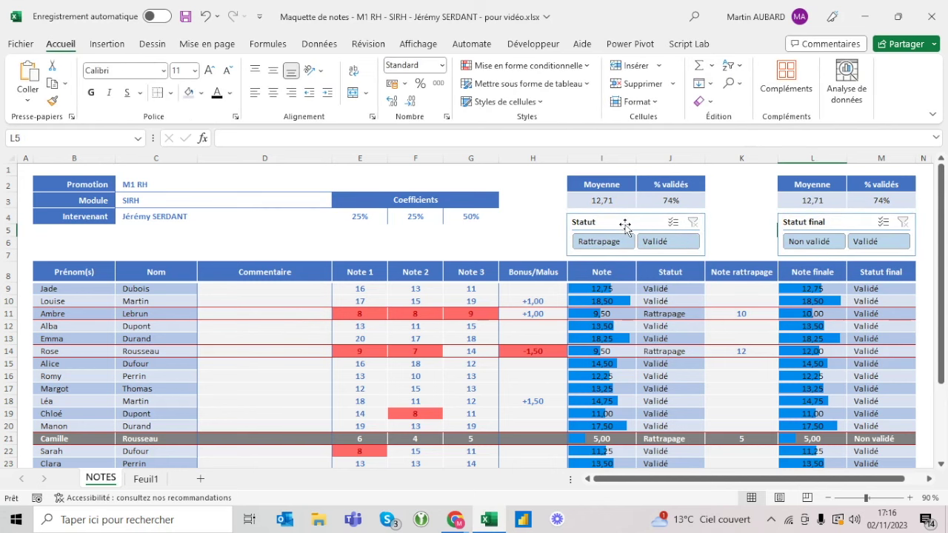
- Set both slicers' height to exactly 1,75 cm
{"action": "left_click", "coordinate": [625, 226]}
{"action": "left_click", "coordinate": [783, 222], "text": "ctrl"}
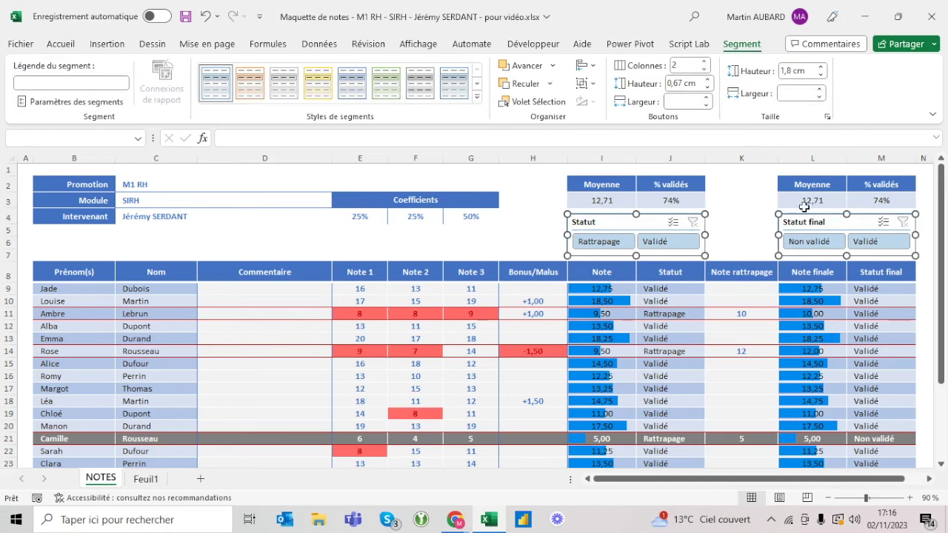
{"action": "left_click", "coordinate": [782, 71]}
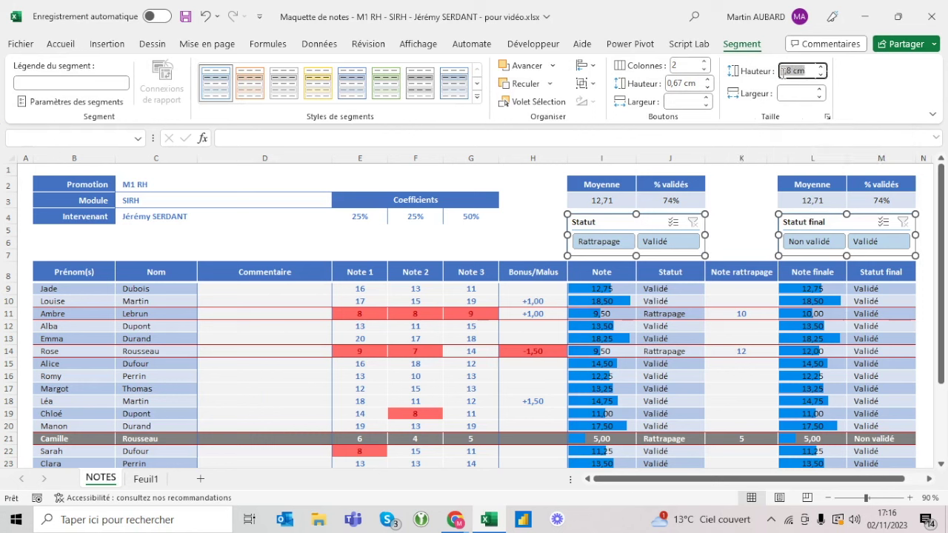
{"action": "type", "text": "1,75"}
{"action": "key", "text": "Return"}
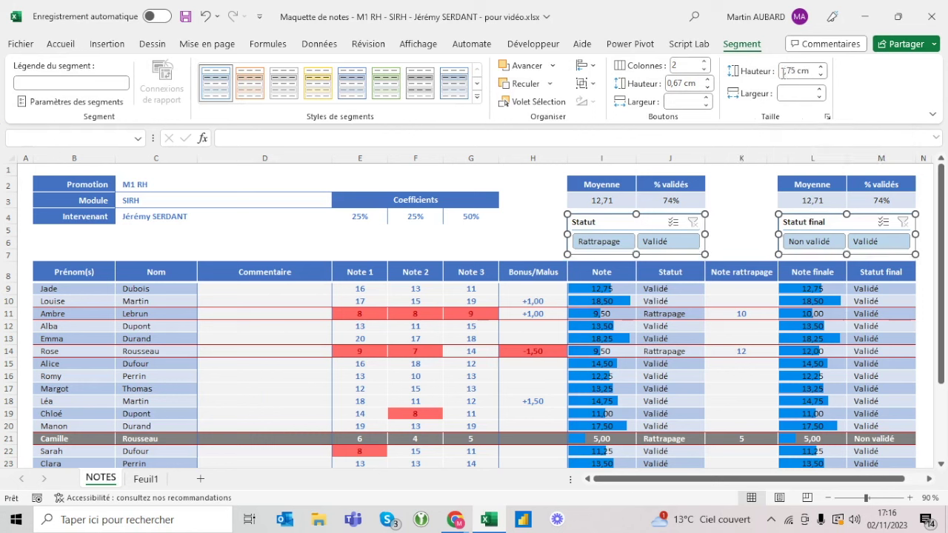
- Filter the table to Rattrapage students with the Statut slicer
{"action": "left_click_drag", "start_coordinate": [649, 363], "coordinate": [648, 369]}
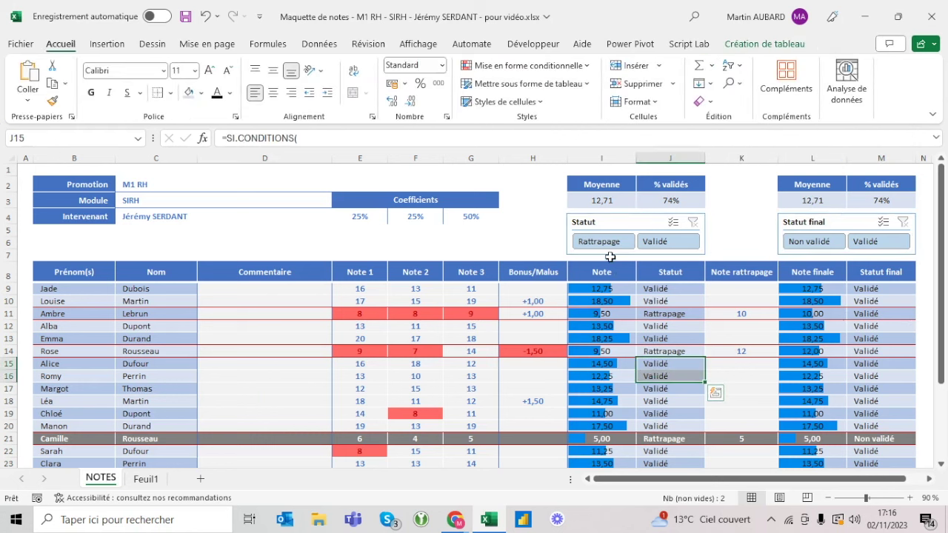
{"action": "left_click", "coordinate": [607, 222]}
{"action": "left_click", "coordinate": [837, 222], "text": "ctrl"}
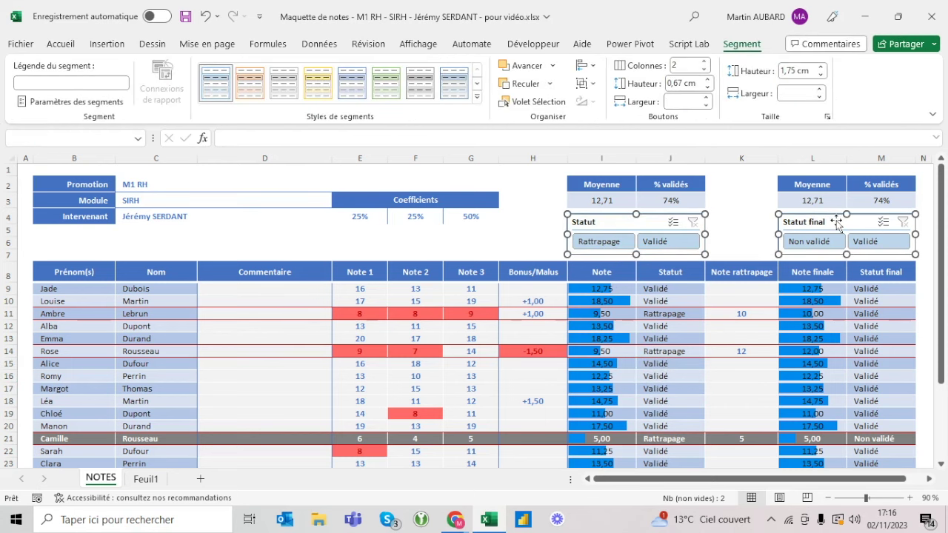
{"action": "key", "text": "Escape"}
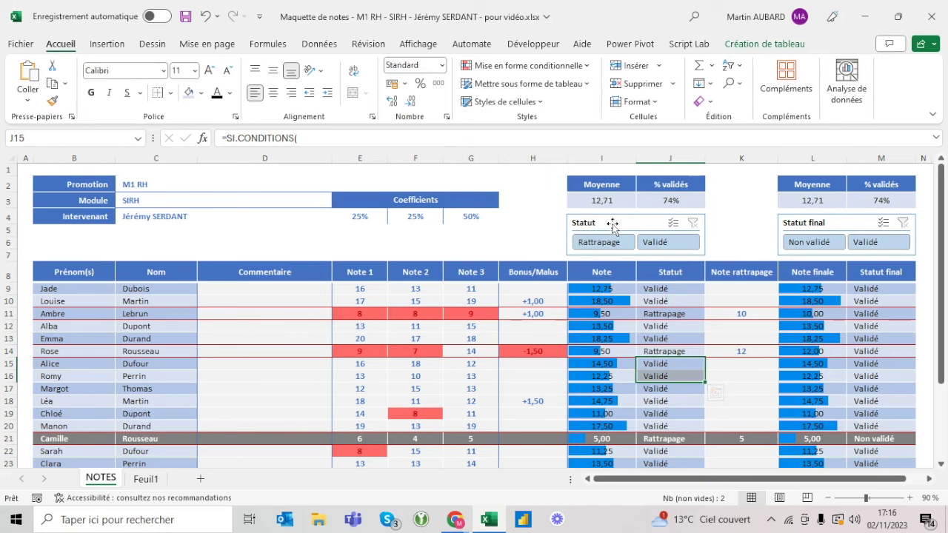
{"action": "left_click", "coordinate": [619, 245]}
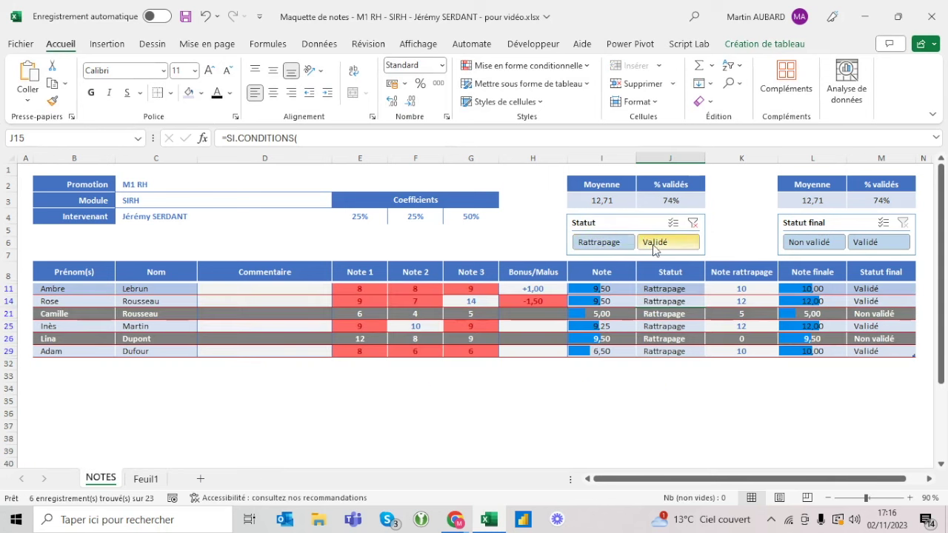
- Test the slicers by clearing Statut, then filtering Rattrapage with Non validé and Validé final statuses
{"action": "left_click", "coordinate": [691, 222]}
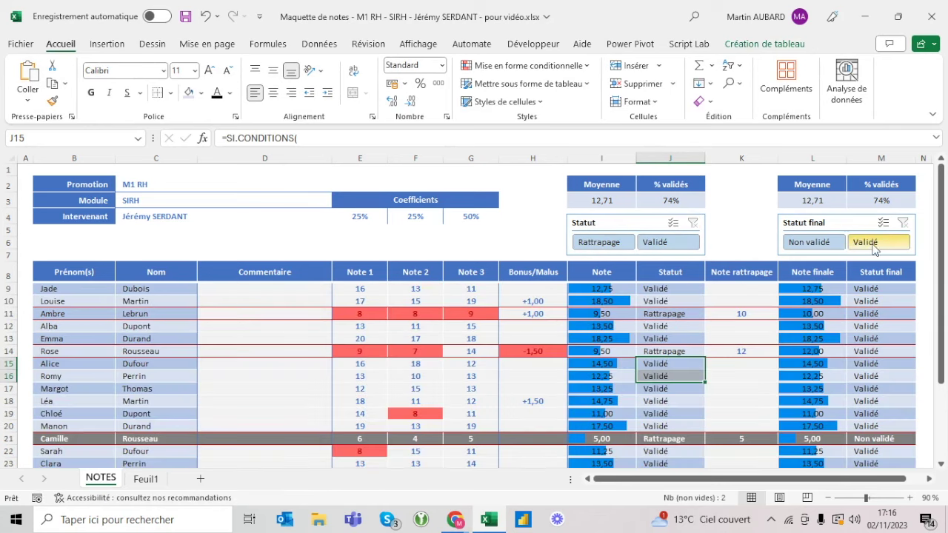
{"action": "left_click", "coordinate": [809, 247]}
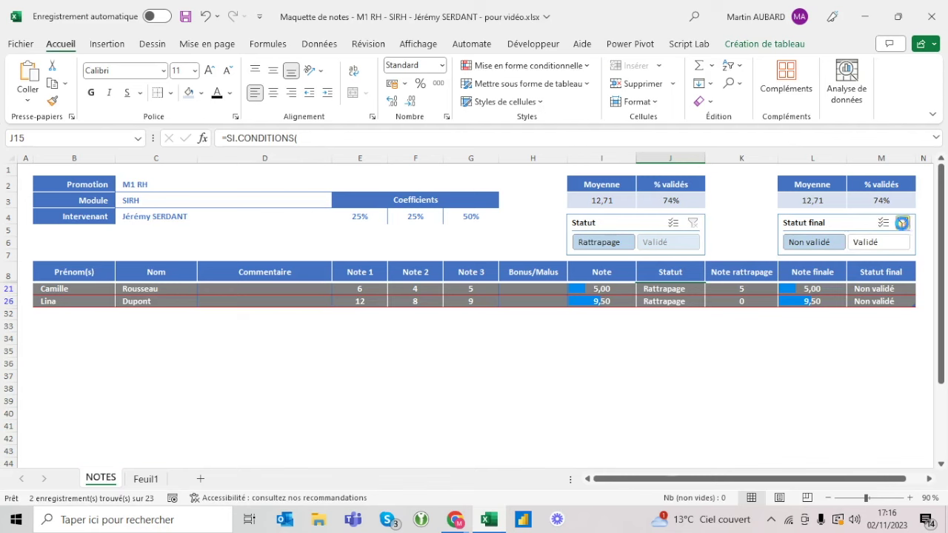
{"action": "left_click", "coordinate": [902, 223]}
{"action": "left_click", "coordinate": [600, 243]}
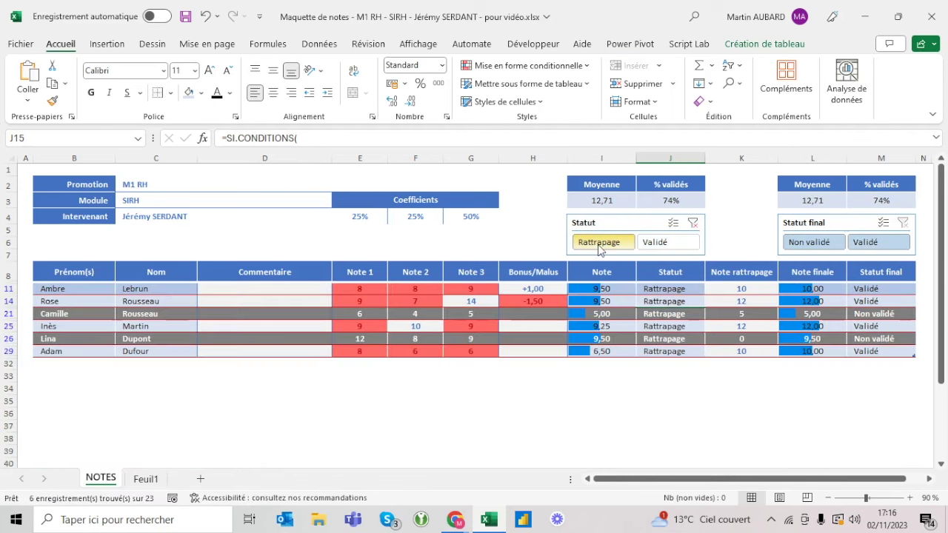
{"action": "left_click", "coordinate": [879, 242]}
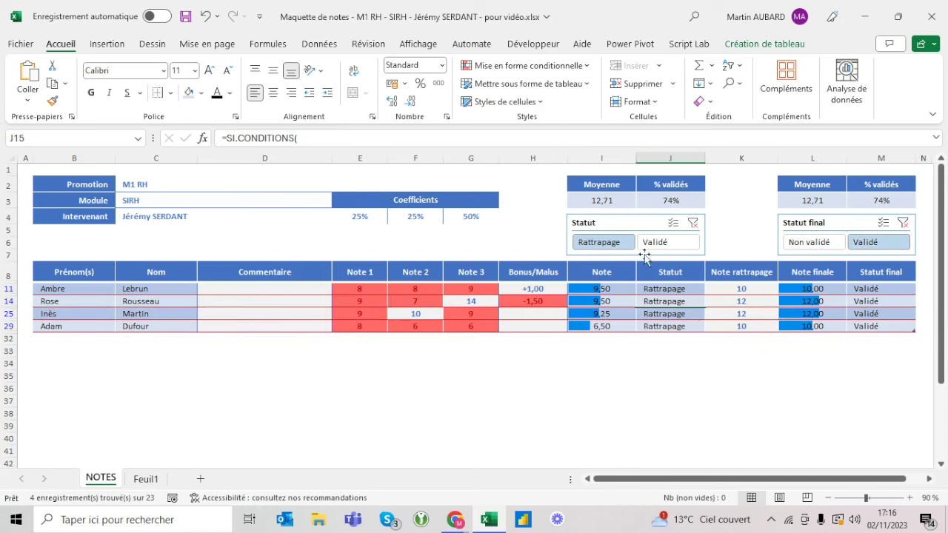
{"action": "left_click", "coordinate": [800, 244]}
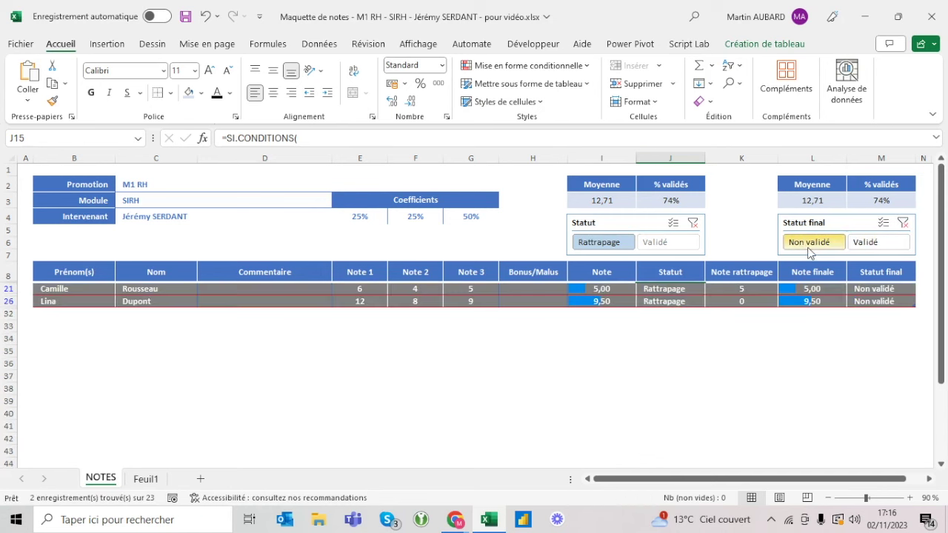
- Retest Non validé and Validé final statuses, clear that filter, and bring up the Statut slicer settings
{"action": "left_click", "coordinate": [902, 223]}
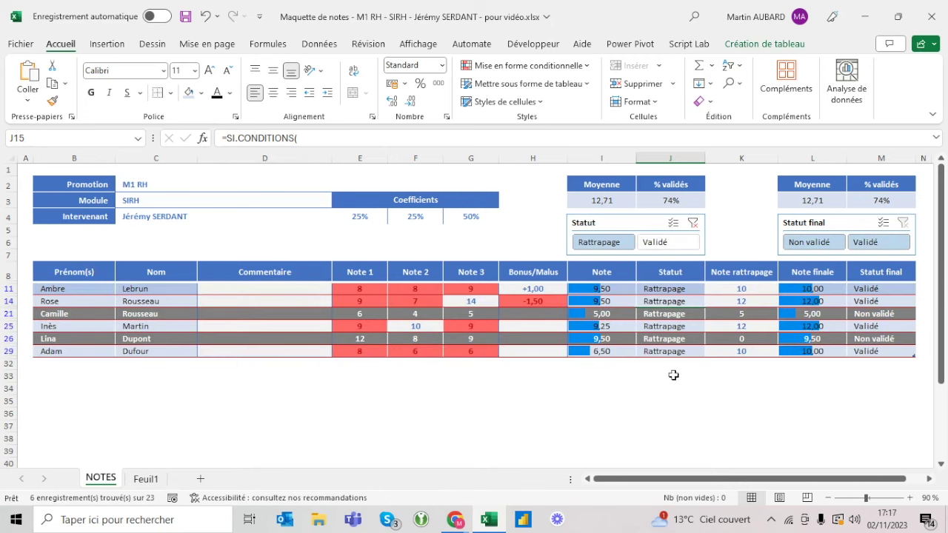
{"action": "left_click", "coordinate": [807, 242]}
{"action": "left_click", "coordinate": [857, 244]}
{"action": "left_click", "coordinate": [903, 223]}
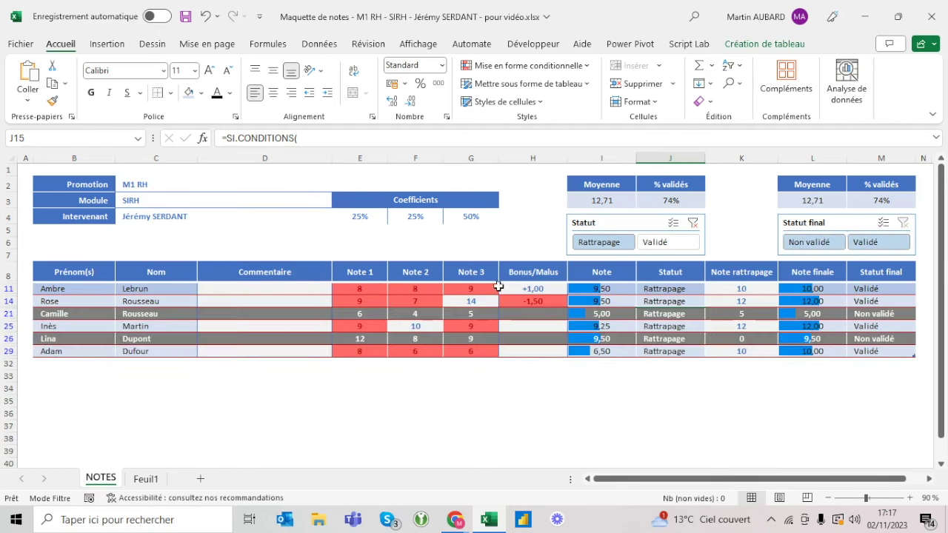
{"action": "right_click", "coordinate": [628, 230]}
{"action": "left_click", "coordinate": [755, 491]}
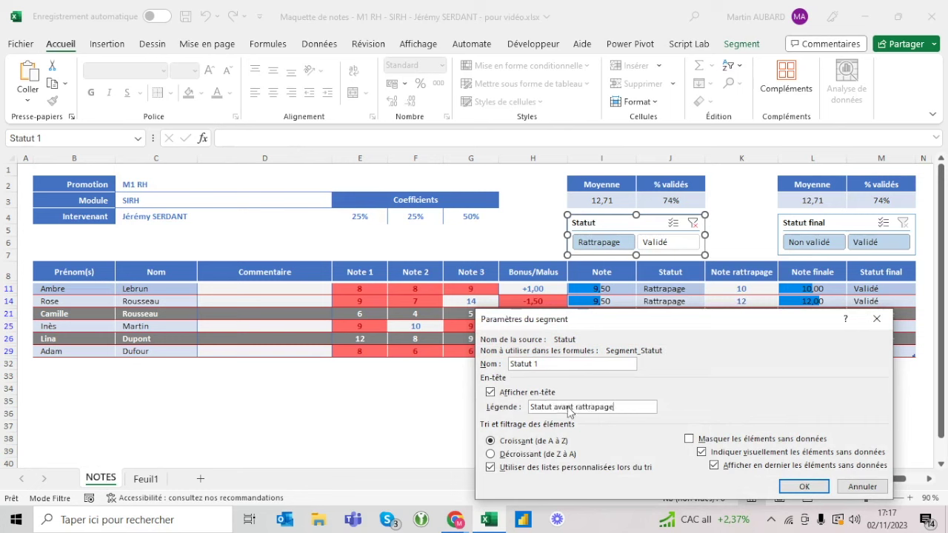
- Confirm the 'Statut avant rattrapage' caption and retitle the Statut final slicer 'Statut après rattrapage'
{"action": "key", "text": "Return"}
{"action": "left_click", "coordinate": [810, 217]}
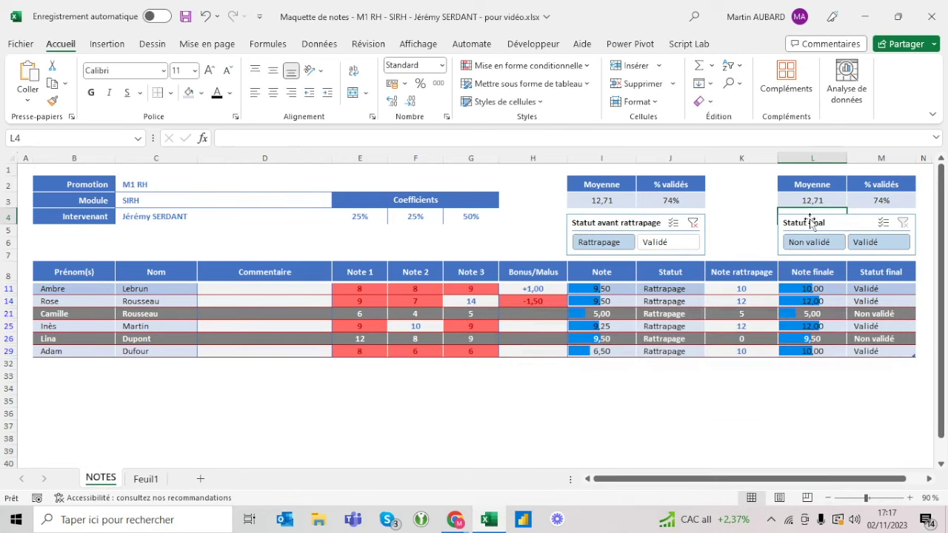
{"action": "right_click", "coordinate": [810, 220]}
{"action": "left_click", "coordinate": [741, 491]}
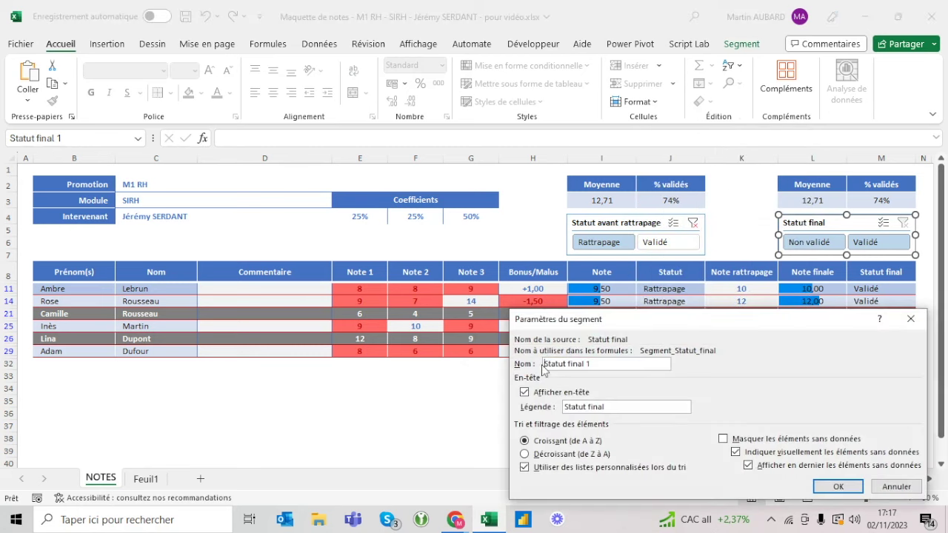
{"action": "key", "text": "BackSpace"}
{"action": "key", "text": "Return"}
- Deselect the slicers and select the average formula in cell L3
{"action": "key", "text": "Escape"}
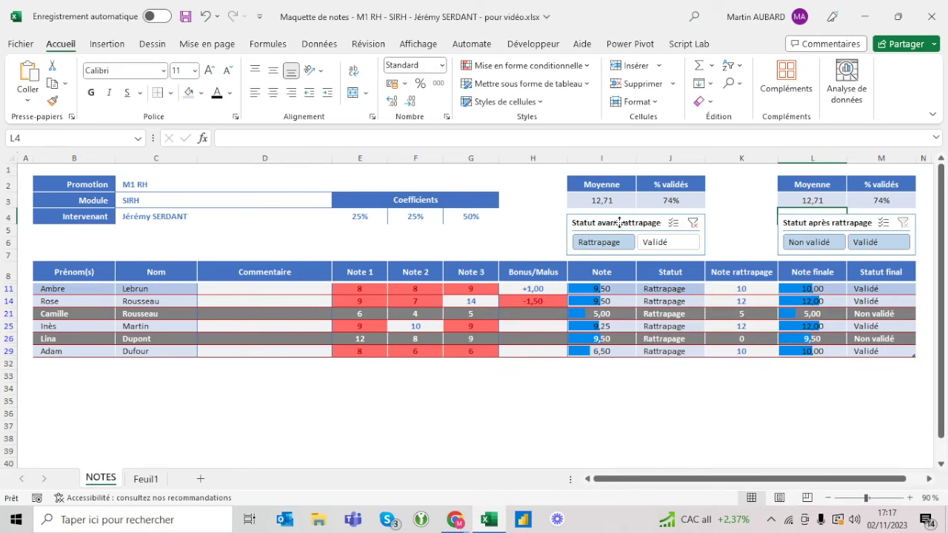
{"action": "left_click", "coordinate": [619, 222]}
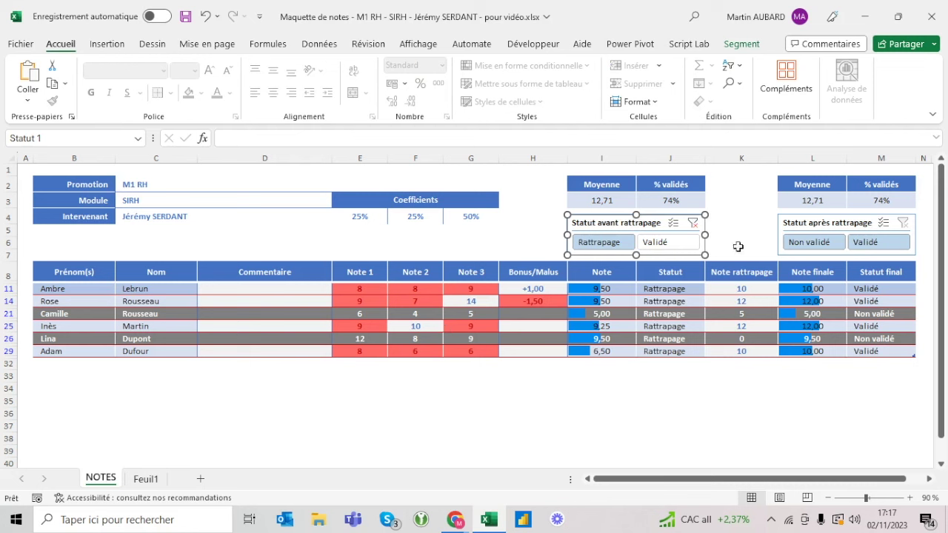
{"action": "left_click", "coordinate": [823, 201]}
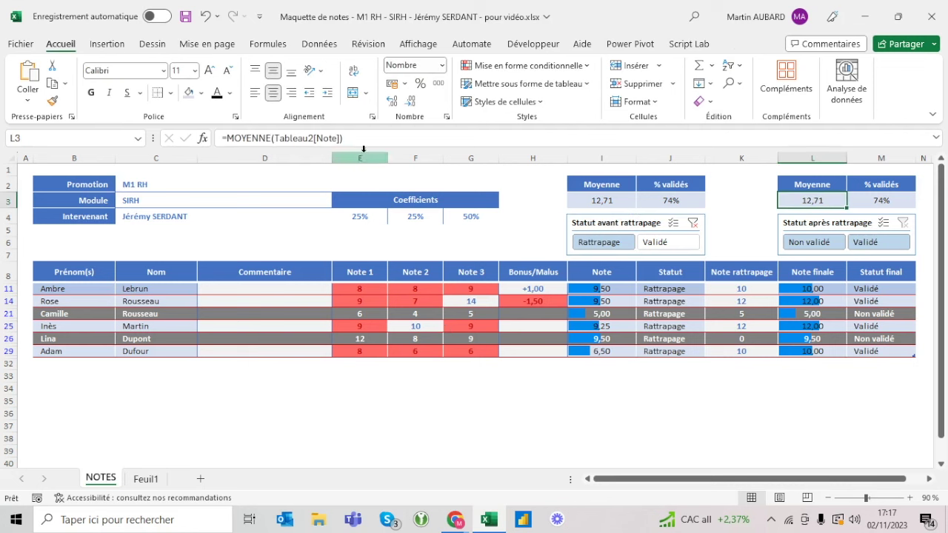
- Change the L3 average formula to average the Note finale column
{"action": "left_click", "coordinate": [341, 139]}
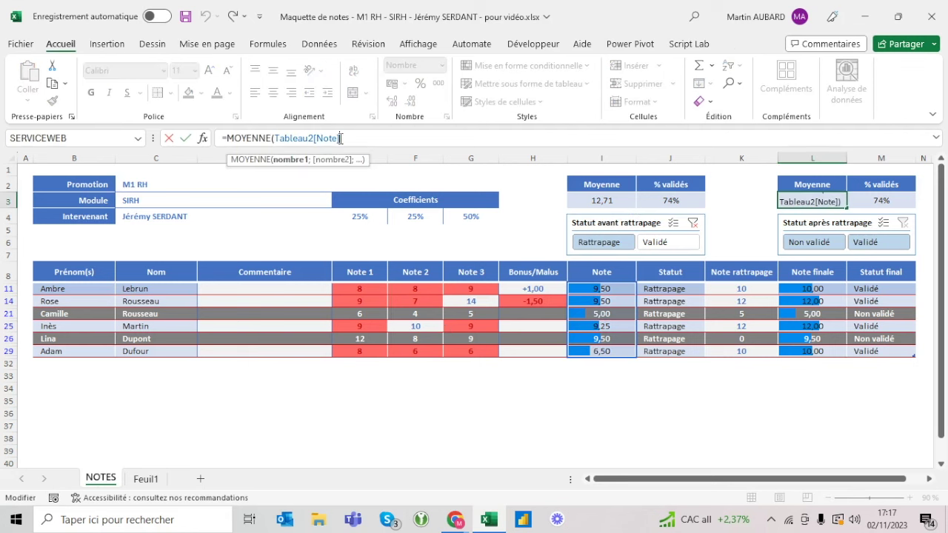
{"action": "key", "text": "BackSpace"}
{"action": "key", "text": "BackSpace"}
{"action": "key", "text": "BackSpace"}
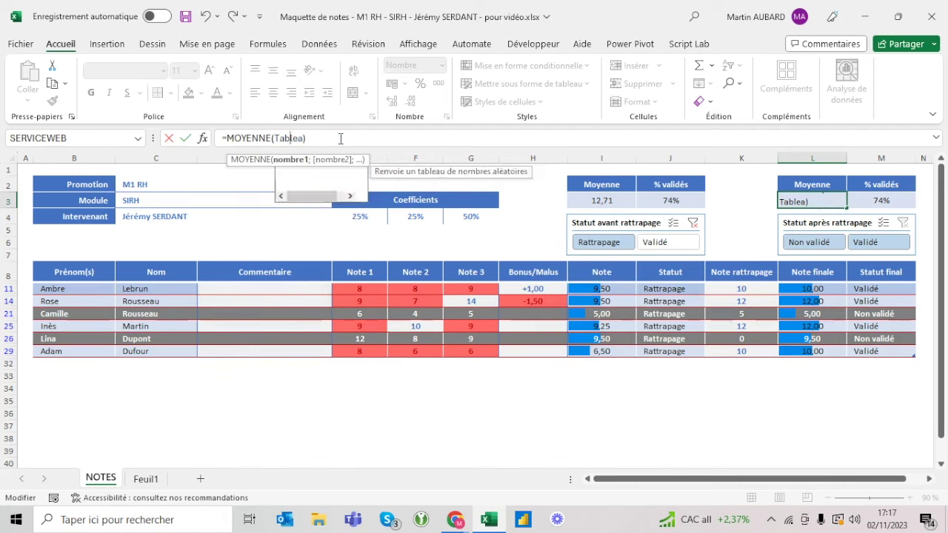
{"action": "left_click", "coordinate": [792, 264]}
{"action": "key", "text": "ctrl+Return"}
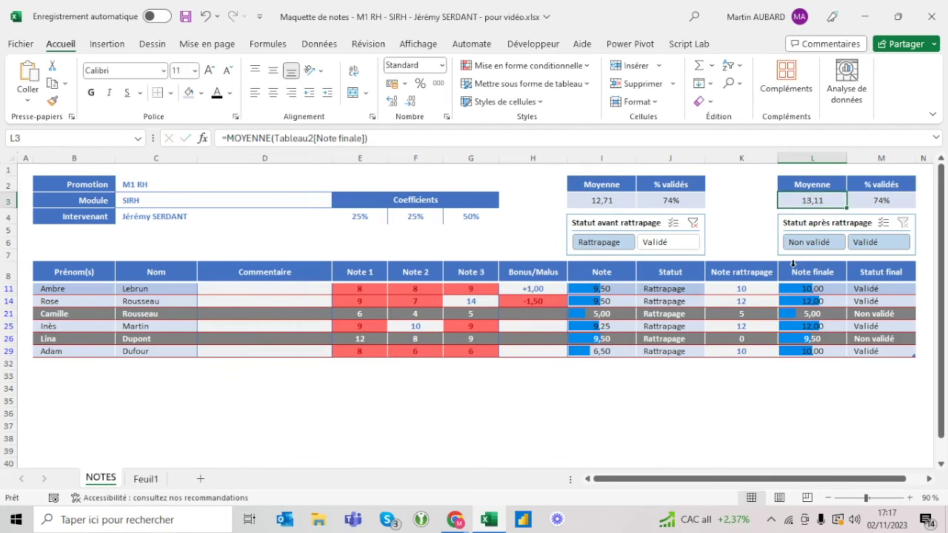
- Replace the Statut criteria range in M3's NB.SI.ENS with Tableau2[Statut final]
{"action": "key", "text": "Right"}
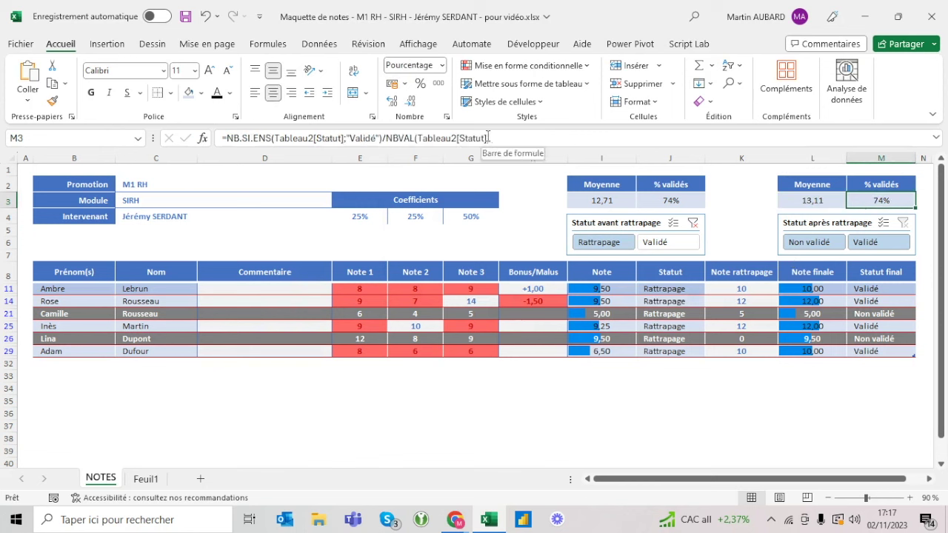
{"action": "left_click", "coordinate": [488, 136]}
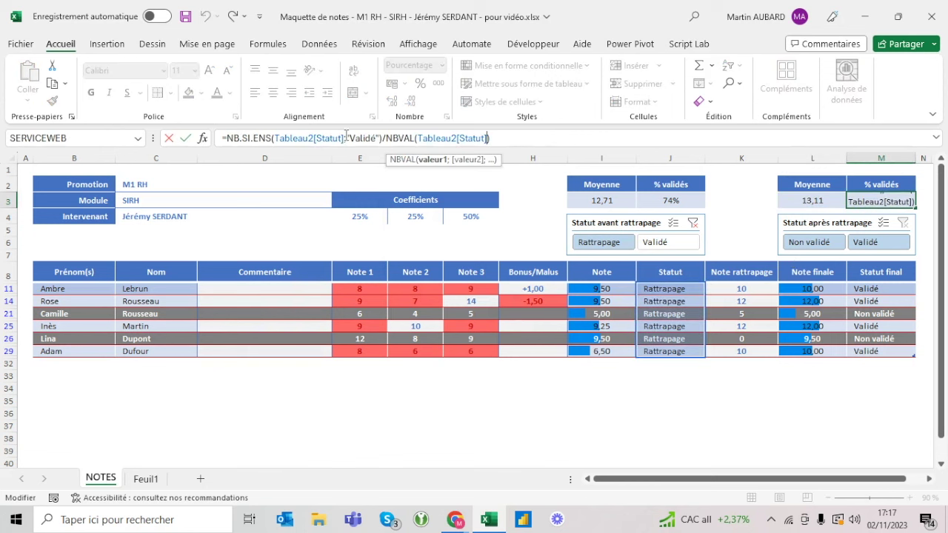
{"action": "left_click_drag", "start_coordinate": [343, 138], "coordinate": [276, 139]}
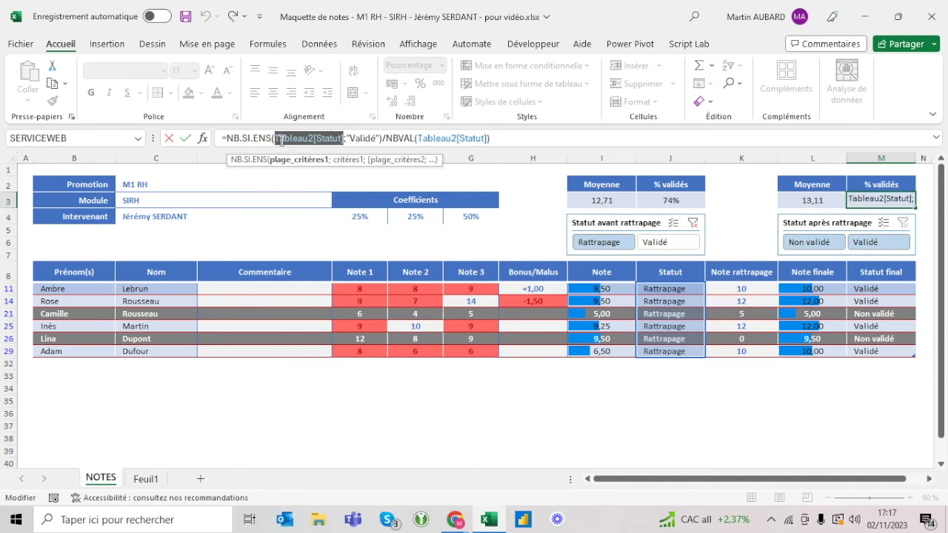
{"action": "key", "text": "BackSpace"}
{"action": "left_click", "coordinate": [872, 264]}
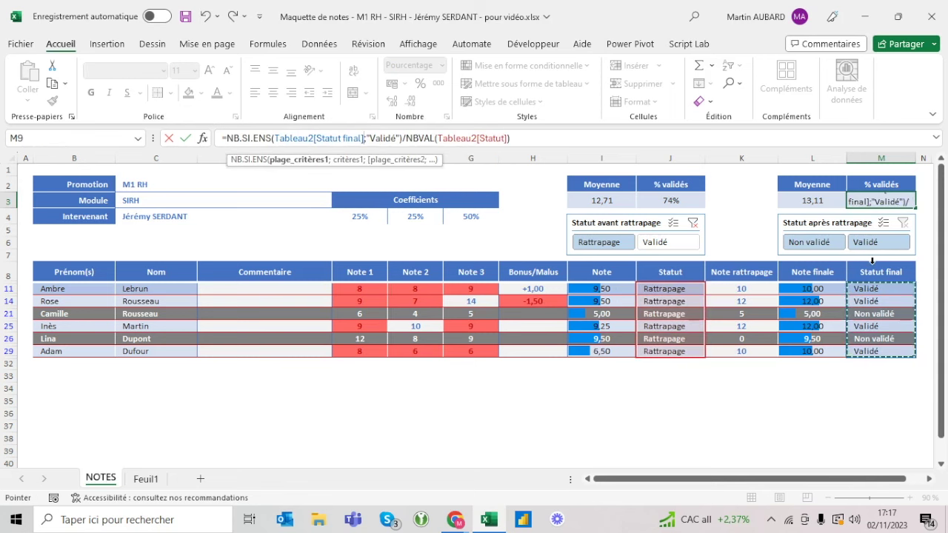
{"action": "key", "text": "Return"}
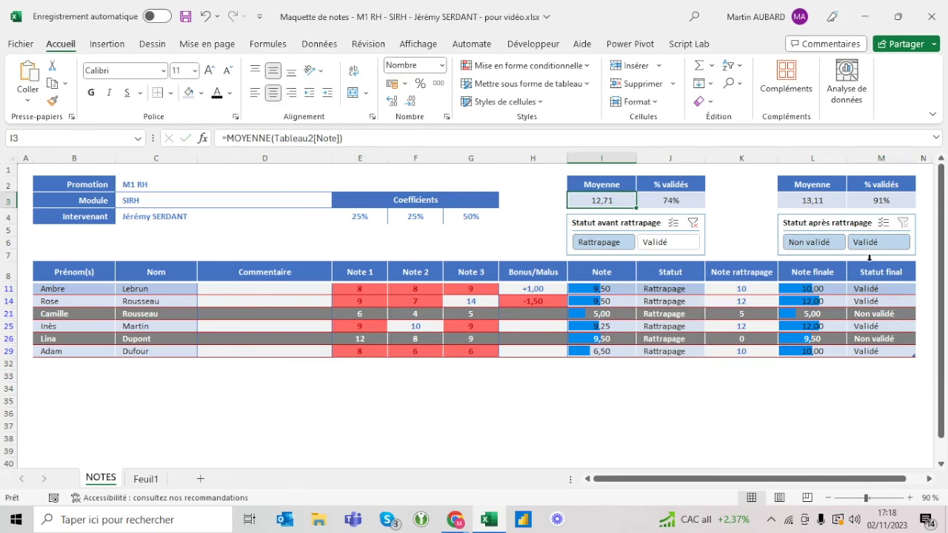
- Test the Validé and Rattrapage slicer filters, then clear them to show all students
{"action": "left_click", "coordinate": [655, 243], "text": "ctrl"}
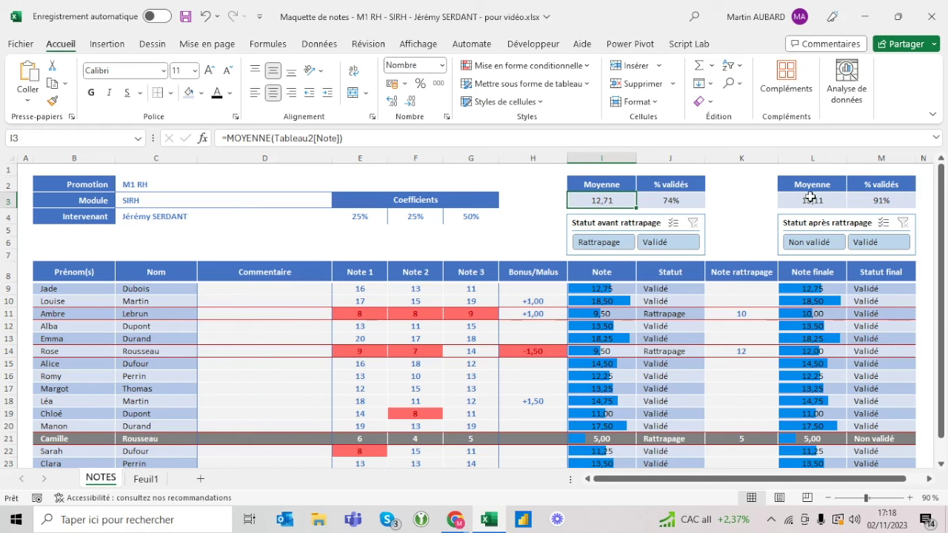
{"action": "left_click", "coordinate": [687, 203]}
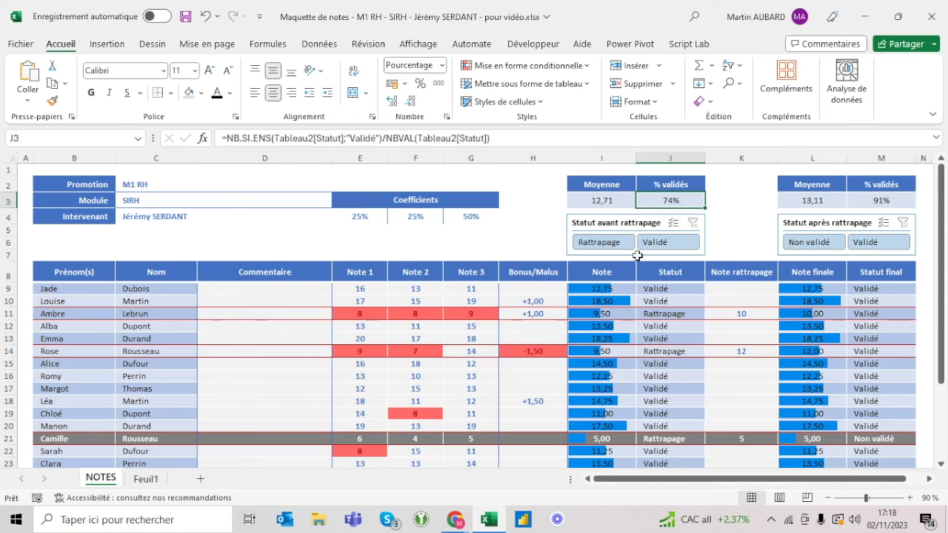
{"action": "left_click", "coordinate": [601, 244]}
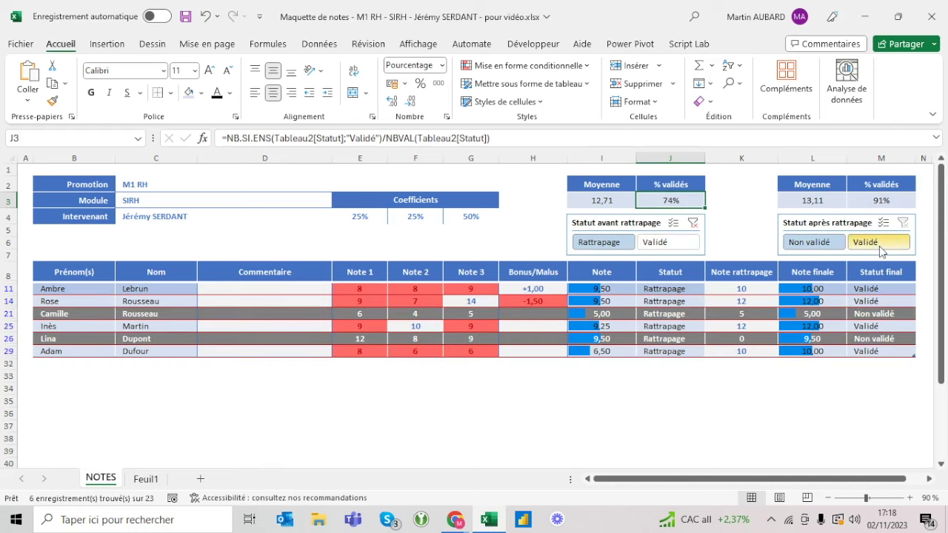
{"action": "left_click", "coordinate": [873, 245]}
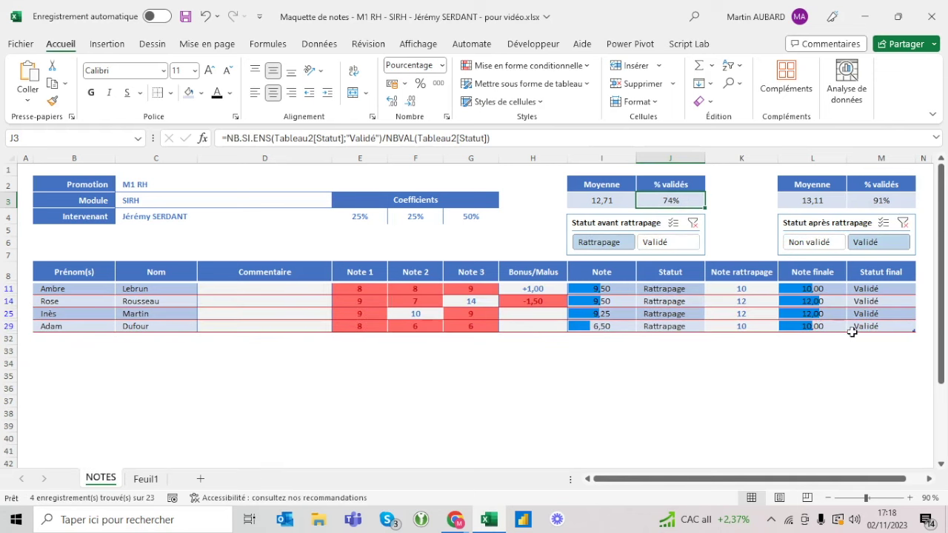
{"action": "left_click", "coordinate": [693, 222]}
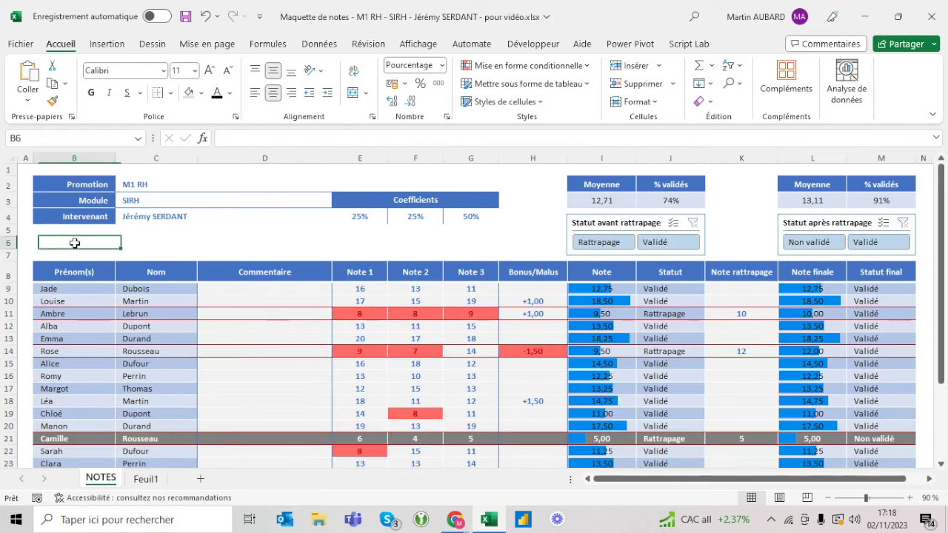
- Fill the empty strip B6:G6 with light grey and check the result
{"action": "left_click_drag", "start_coordinate": [46, 242], "coordinate": [481, 243]}
{"action": "left_click", "coordinate": [200, 92]}
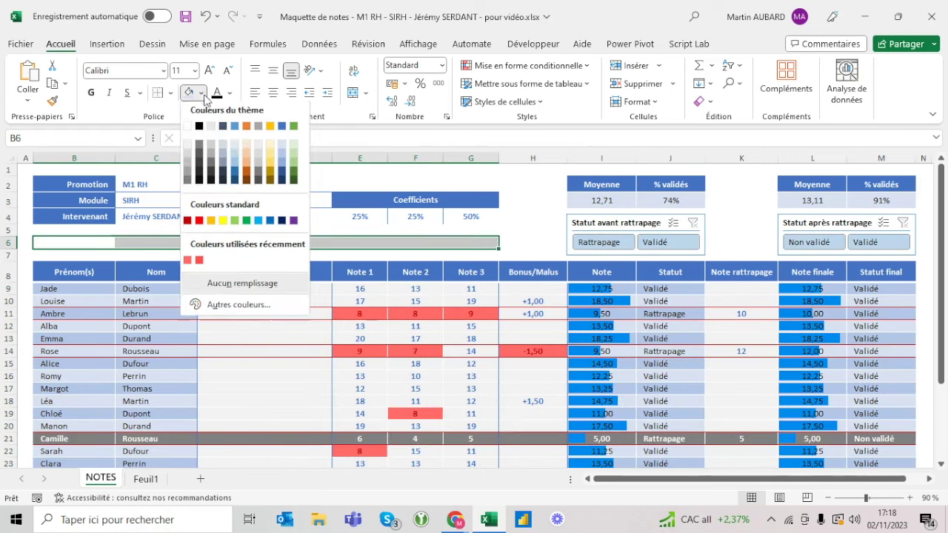
{"action": "left_click", "coordinate": [225, 147]}
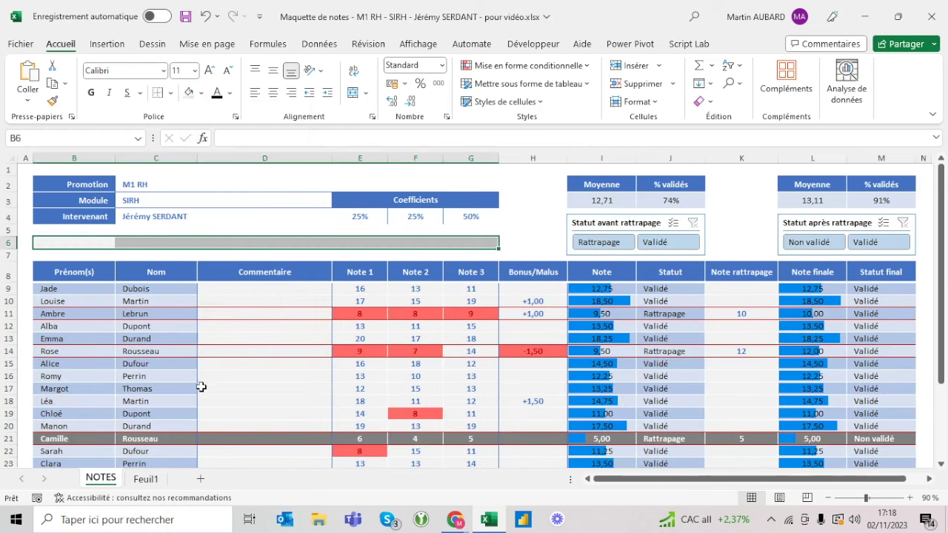
{"action": "left_click", "coordinate": [204, 409]}
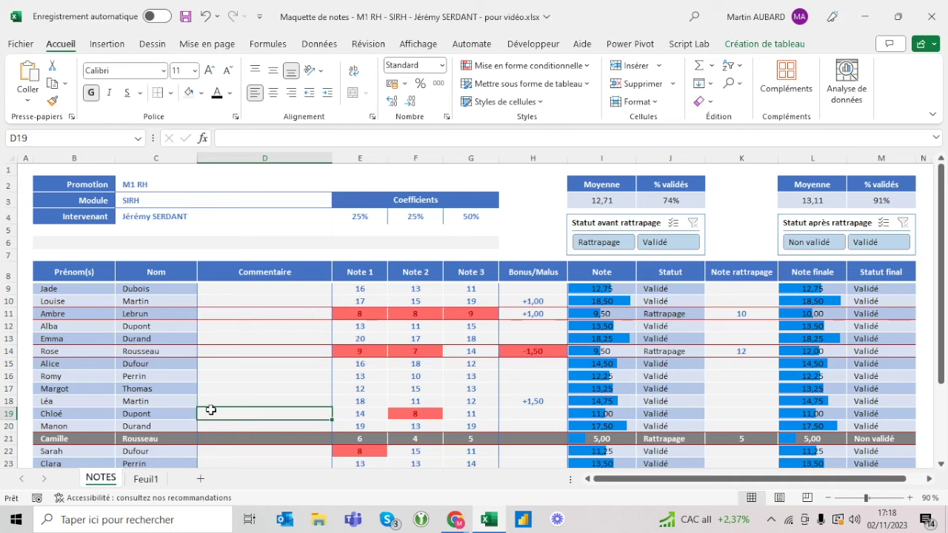
{"action": "scroll", "coordinate": [211, 410], "scroll_direction": "down", "scroll_amount": 3}
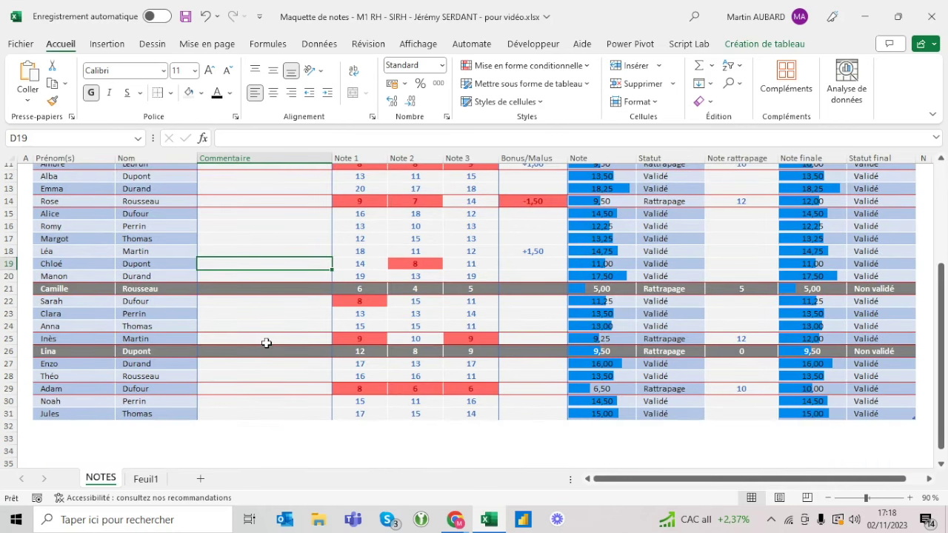
{"action": "scroll", "coordinate": [286, 348], "scroll_direction": "up", "scroll_amount": 3}
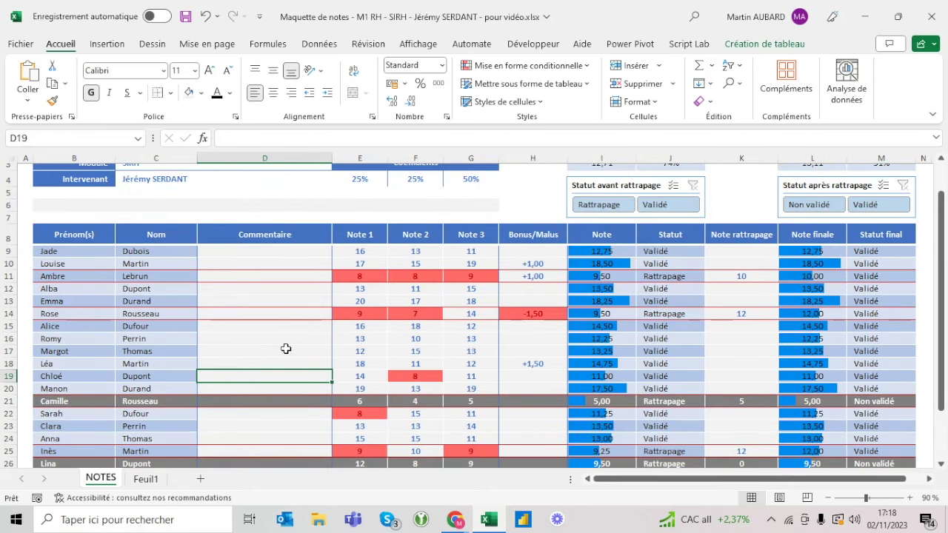
{"action": "scroll", "coordinate": [286, 348], "scroll_direction": "up", "scroll_amount": 1}
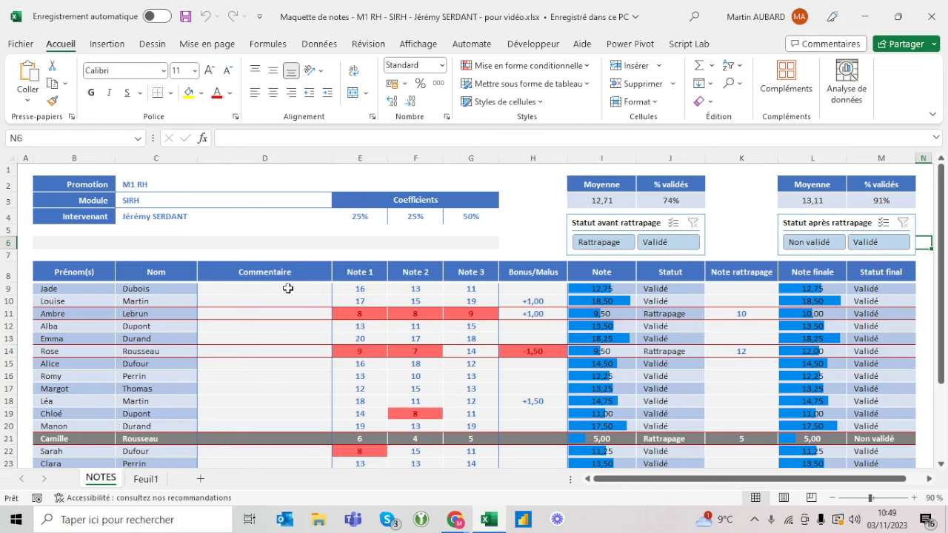
- Select the comment, grade and Note rattrapage cells plus Promotion–Intervenant values and coefficients
{"action": "left_click_drag", "start_coordinate": [288, 288], "coordinate": [537, 412]}
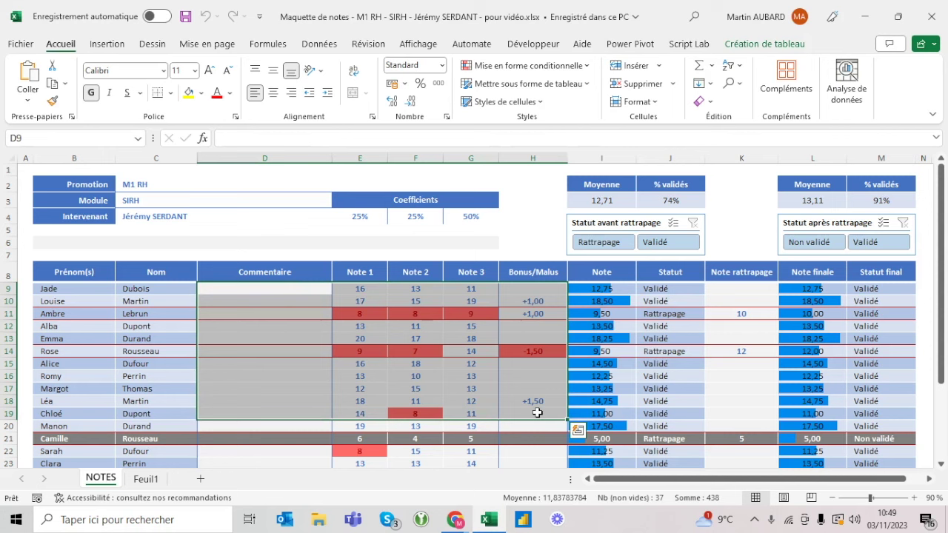
{"action": "left_click_drag", "start_coordinate": [725, 289], "coordinate": [722, 424]}
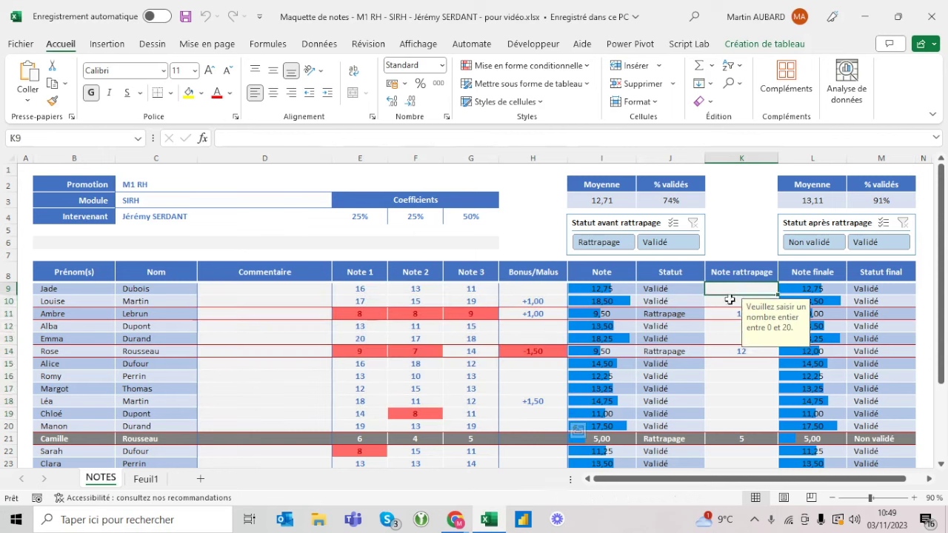
{"action": "left_click_drag", "start_coordinate": [141, 190], "coordinate": [142, 216]}
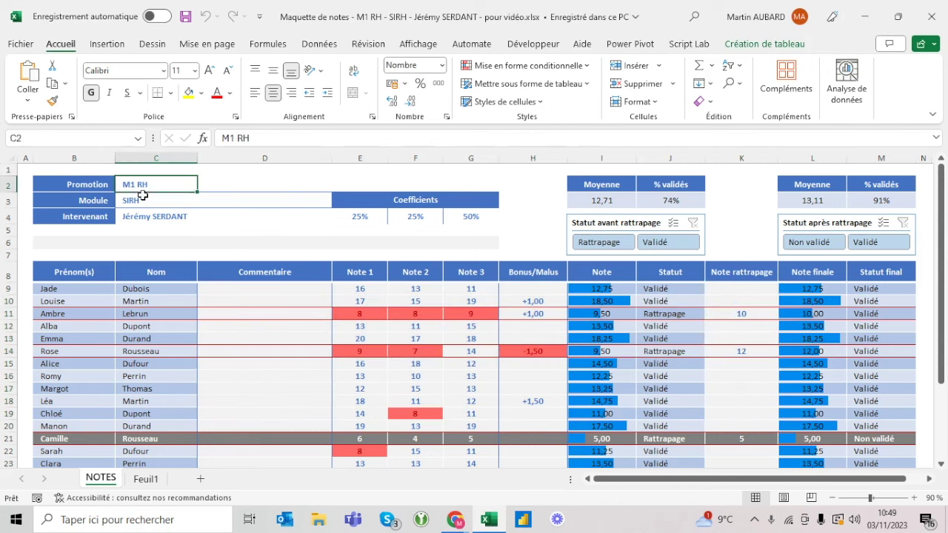
{"action": "left_click_drag", "start_coordinate": [382, 220], "coordinate": [481, 215]}
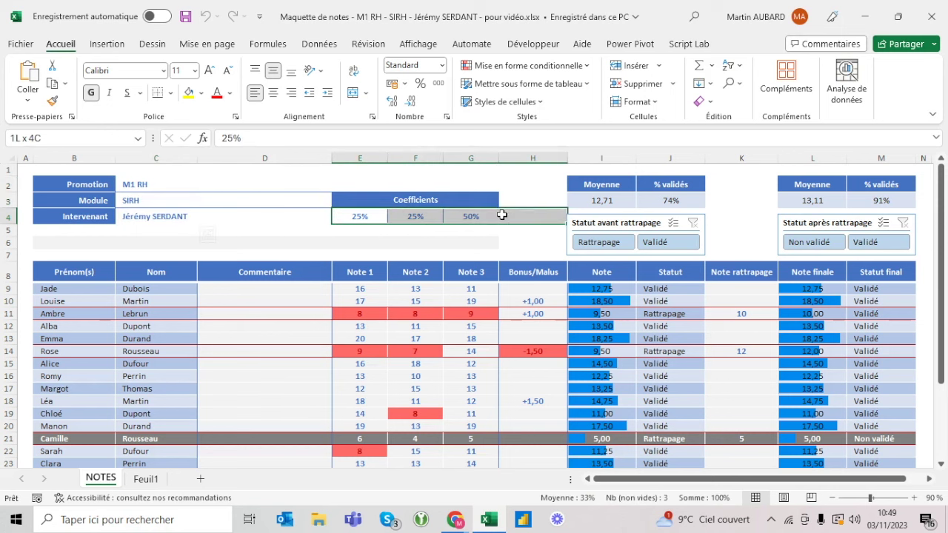
{"action": "left_click", "coordinate": [599, 298]}
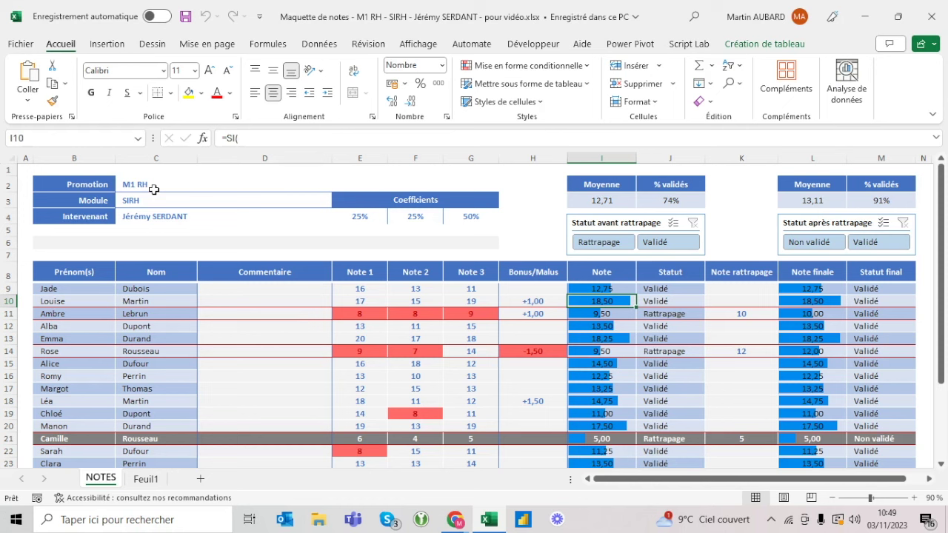
{"action": "key", "text": "Escape"}
- Reselect columns Commentaire to Bonus/Malus, Note rattrapage, C2:C4 and the three coefficients together
{"action": "left_click_drag", "start_coordinate": [153, 190], "coordinate": [160, 217]}
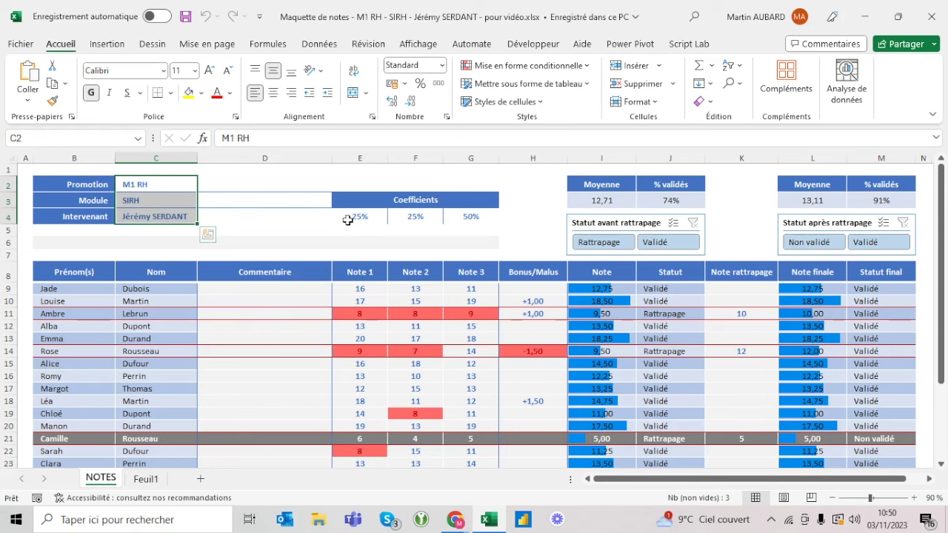
{"action": "left_click_drag", "start_coordinate": [354, 216], "coordinate": [473, 219]}
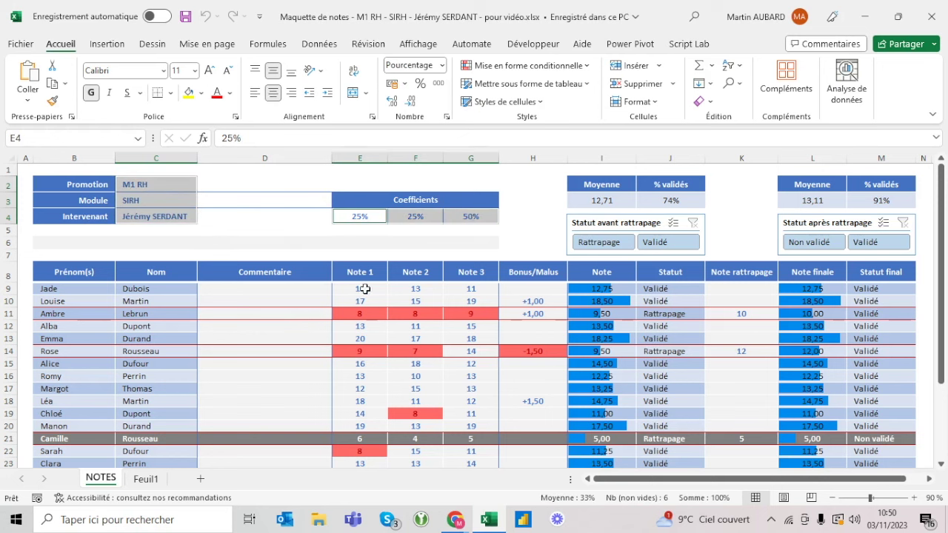
{"action": "left_click", "coordinate": [262, 288]}
{"action": "left_click_drag", "start_coordinate": [390, 306], "coordinate": [515, 375]}
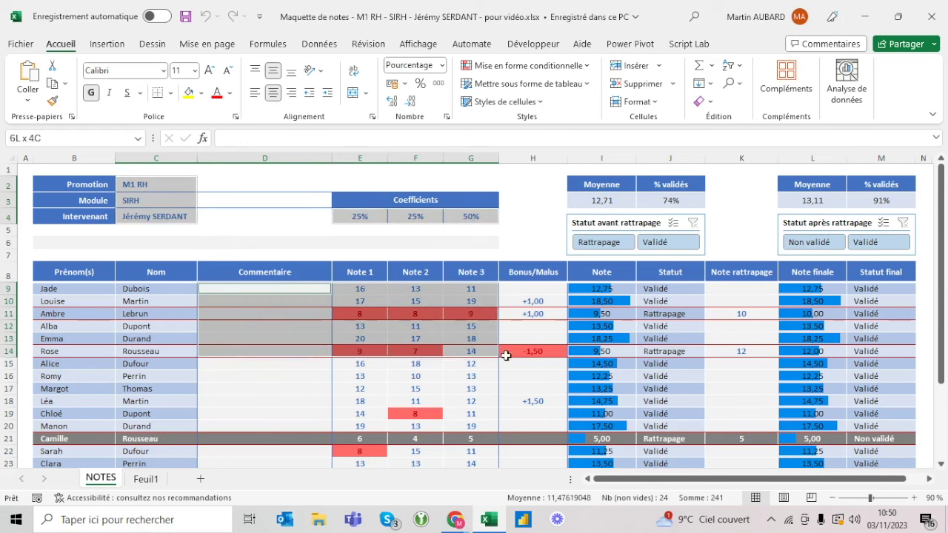
{"action": "left_click", "coordinate": [362, 342]}
{"action": "left_click_drag", "start_coordinate": [246, 265], "coordinate": [528, 264]}
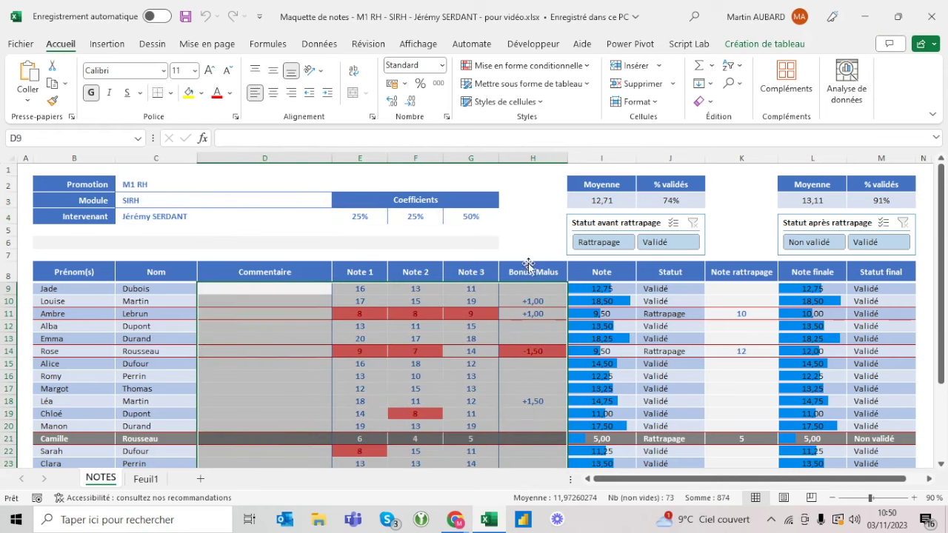
{"action": "left_click", "coordinate": [763, 261], "text": "ctrl"}
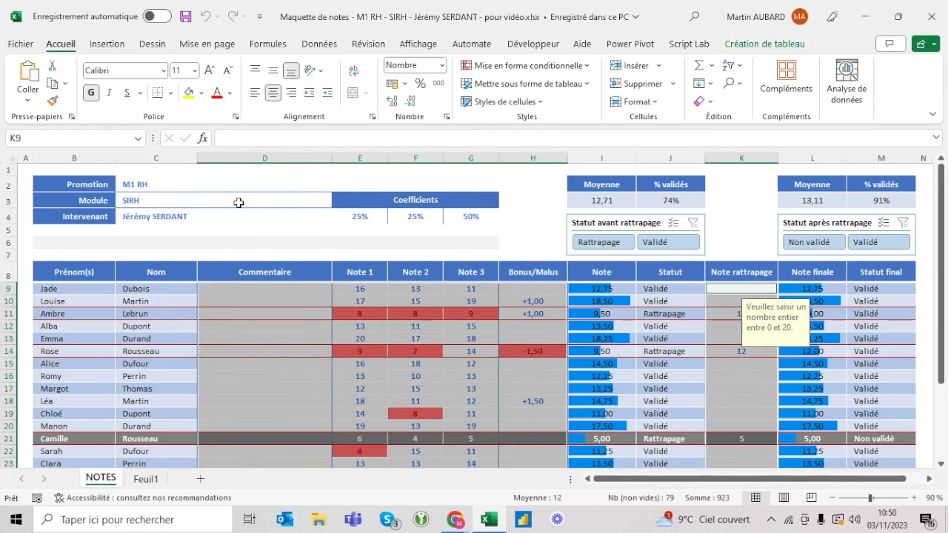
{"action": "left_click_drag", "start_coordinate": [158, 184], "coordinate": [158, 217]}
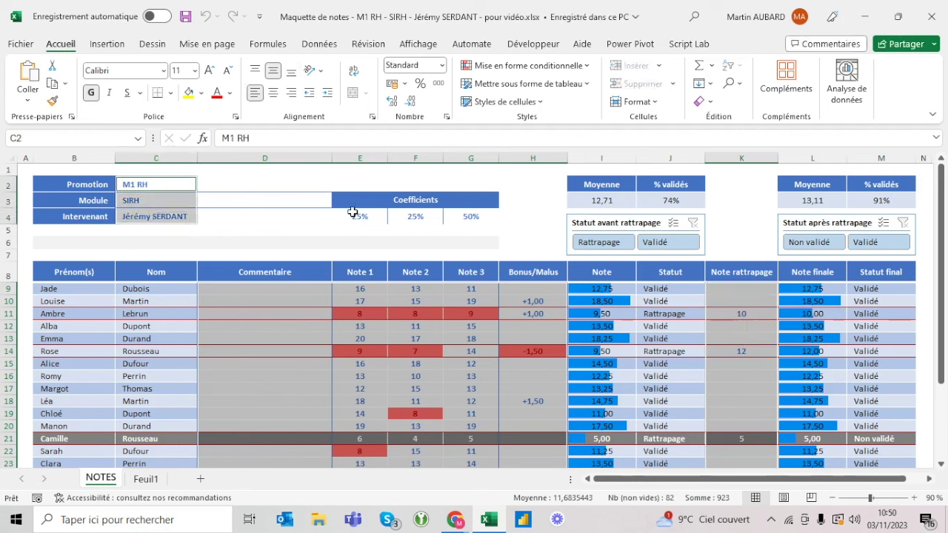
{"action": "left_click_drag", "start_coordinate": [356, 216], "coordinate": [468, 220], "text": "ctrl"}
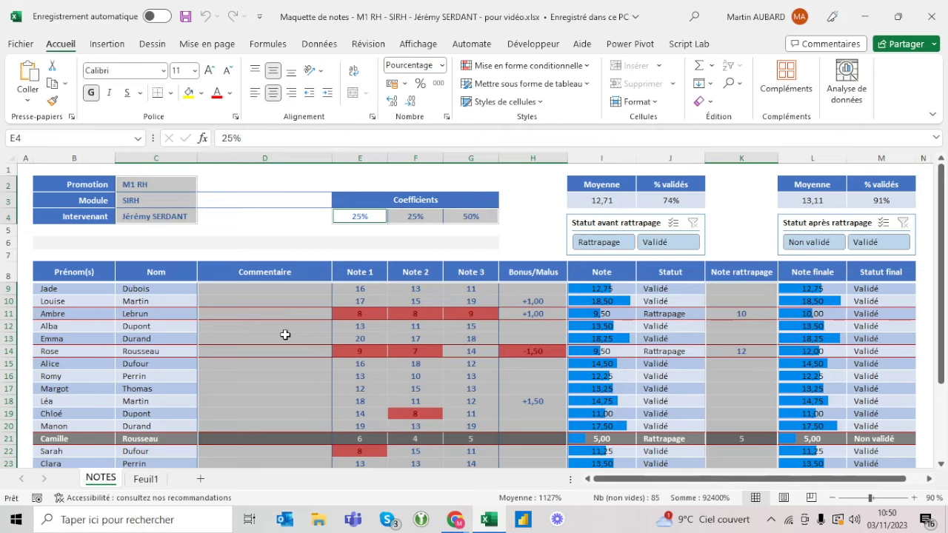
{"action": "scroll", "coordinate": [285, 335], "scroll_direction": "down", "scroll_amount": 8}
{"action": "scroll", "coordinate": [285, 334], "scroll_direction": "up", "scroll_amount": 4}
{"action": "scroll", "coordinate": [285, 334], "scroll_direction": "up", "scroll_amount": 4}
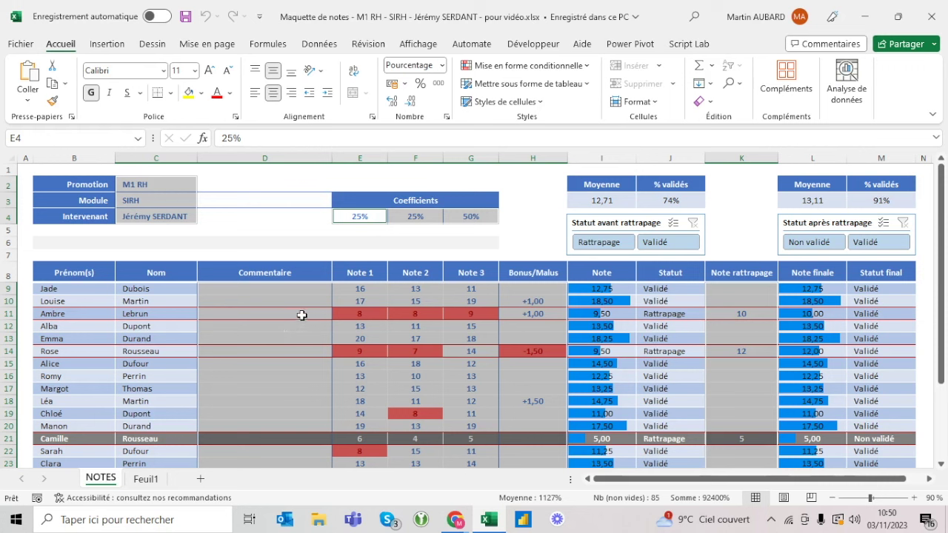
- Uncheck Verrouillée in Format de cellule's Protection settings for the selected input cells
{"action": "right_click", "coordinate": [302, 316]}
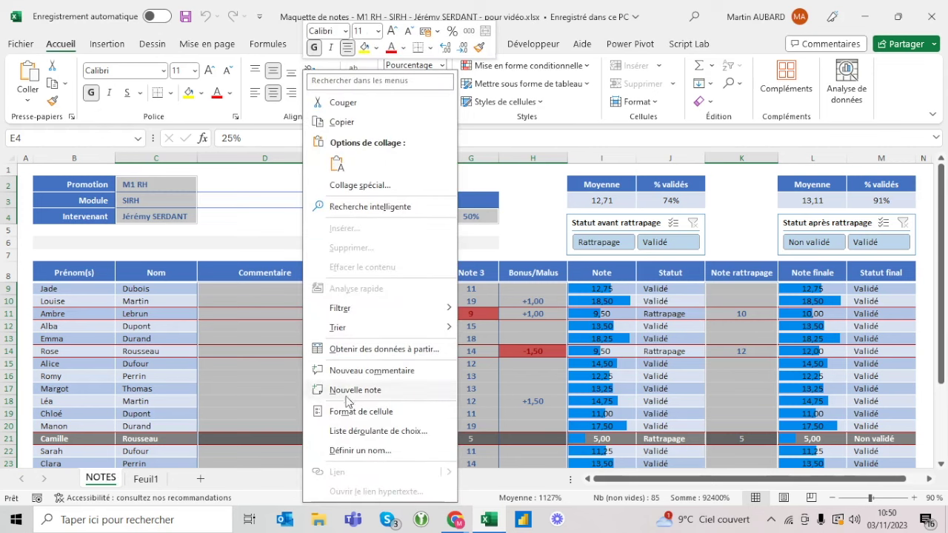
{"action": "left_click", "coordinate": [353, 417]}
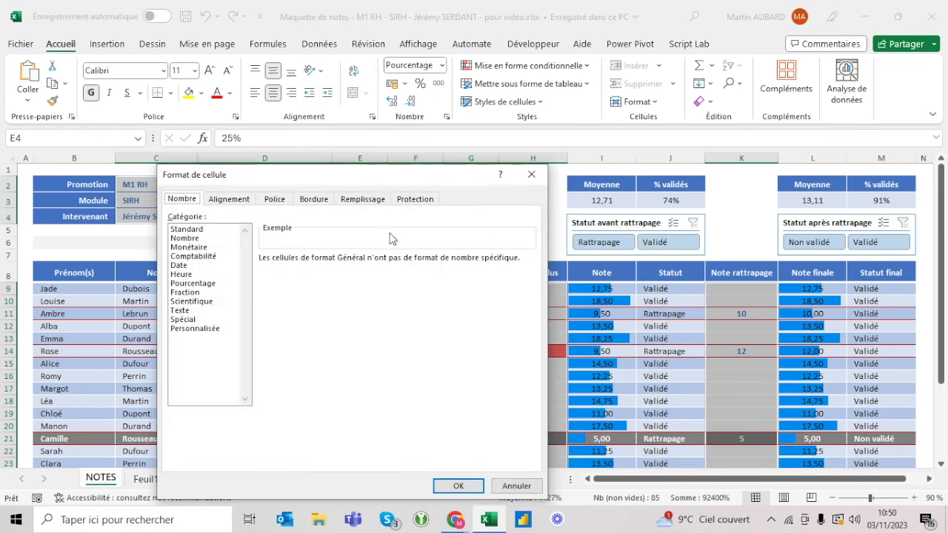
{"action": "left_click", "coordinate": [412, 203]}
{"action": "left_click", "coordinate": [181, 219]}
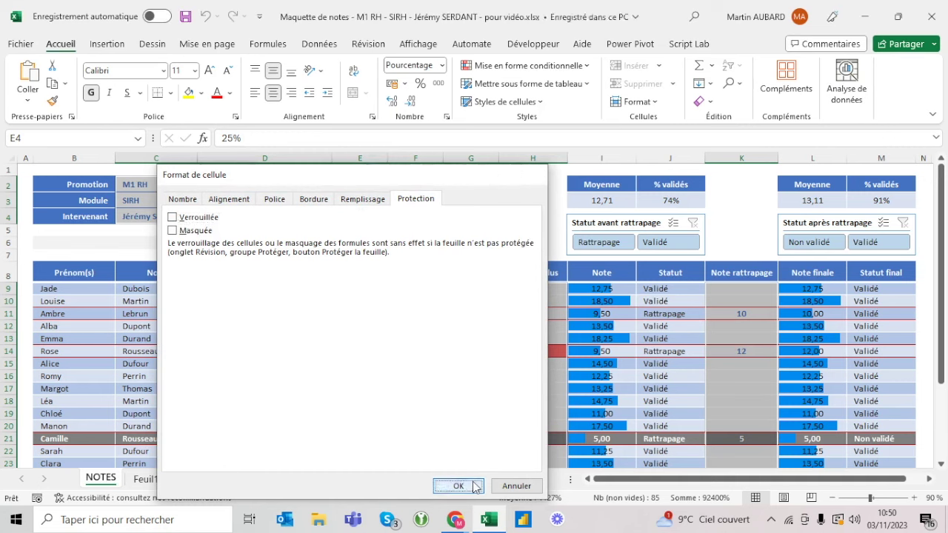
{"action": "left_click", "coordinate": [474, 486]}
{"action": "left_click", "coordinate": [278, 335]}
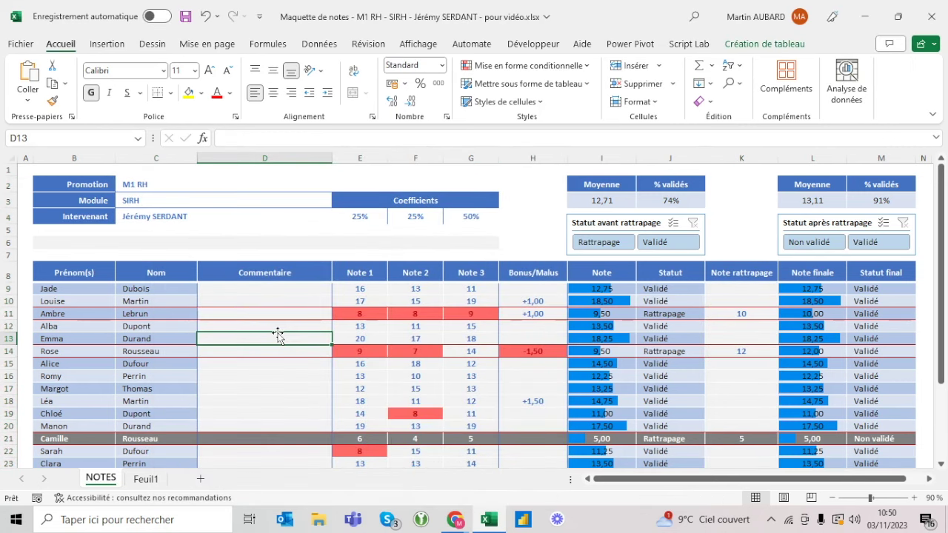
- Test-edit the C11 name cell with XXX, then undo it to restore the name
{"action": "left_click", "coordinate": [174, 312]}
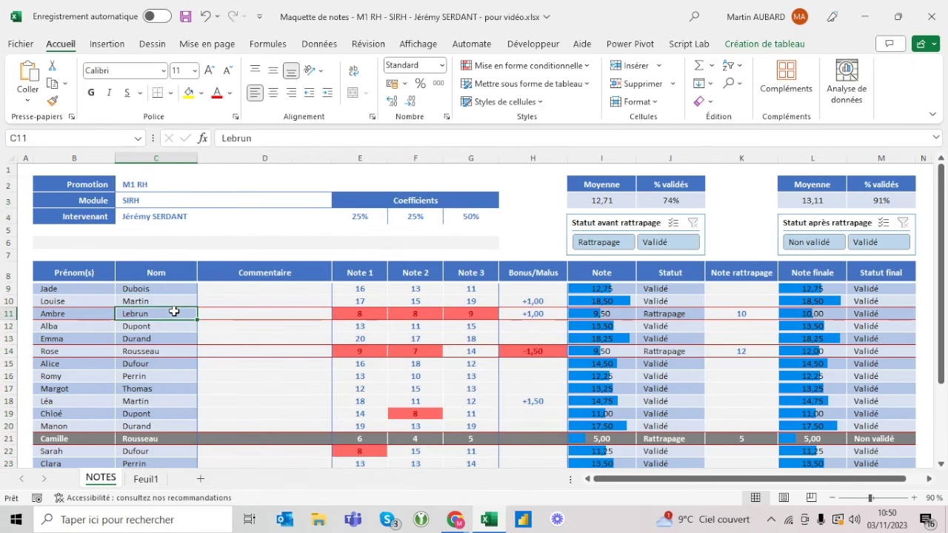
{"action": "type", "text": "XXX"}
{"action": "key", "text": "Return"}
{"action": "left_click", "coordinate": [206, 16]}
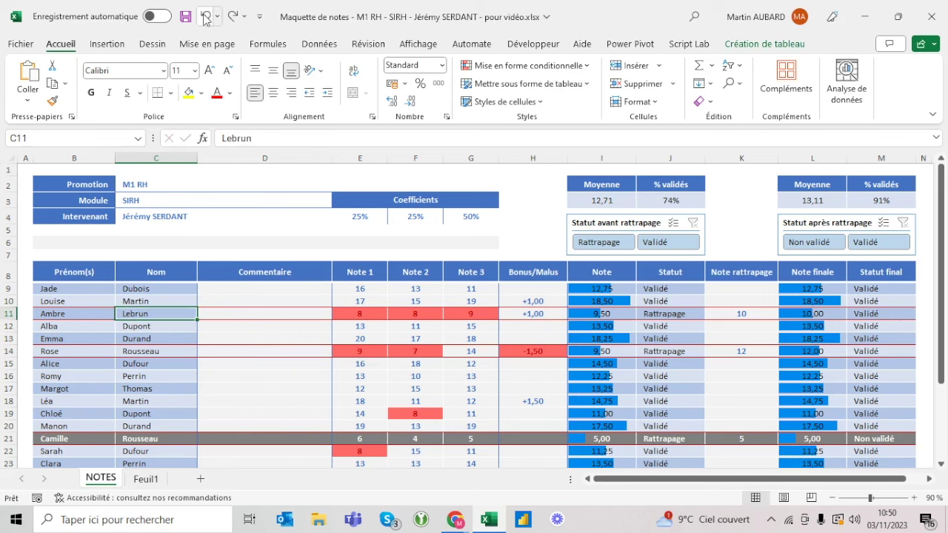
{"action": "left_click", "coordinate": [282, 326]}
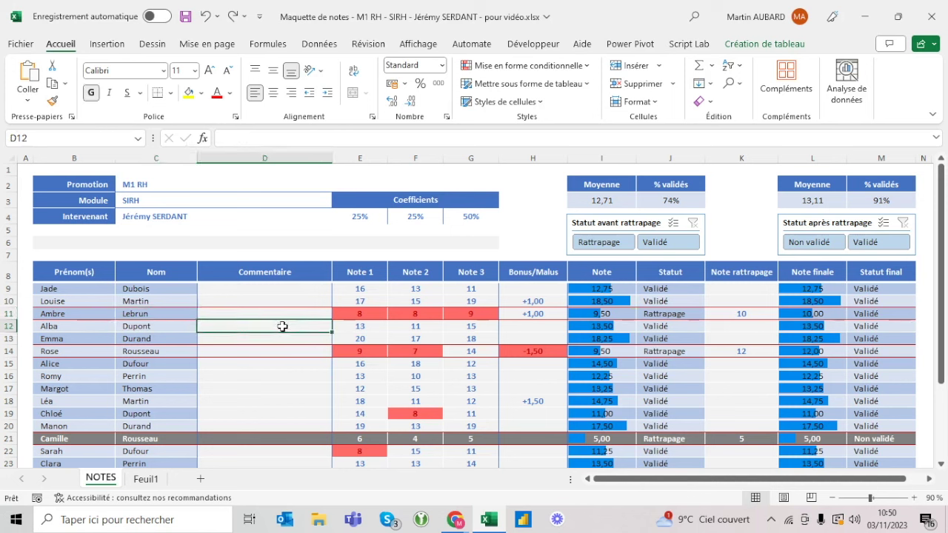
{"action": "left_click", "coordinate": [374, 44]}
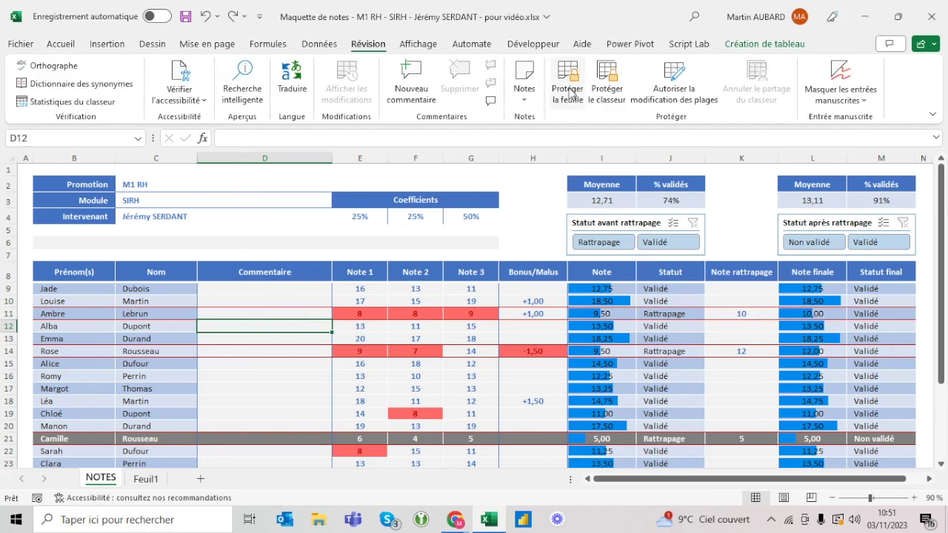
- Protect the NOTES sheet with no password, allowing selection of locked and unlocked cells
{"action": "left_click", "coordinate": [571, 92]}
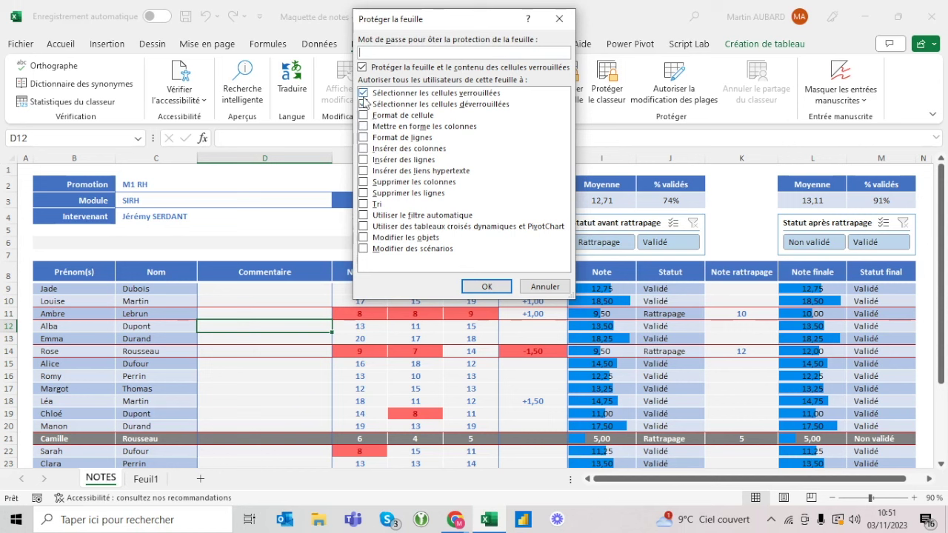
{"action": "type", "text": "123"}
{"action": "key", "text": "BackSpace"}
{"action": "key", "text": "BackSpace"}
{"action": "key", "text": "BackSpace"}
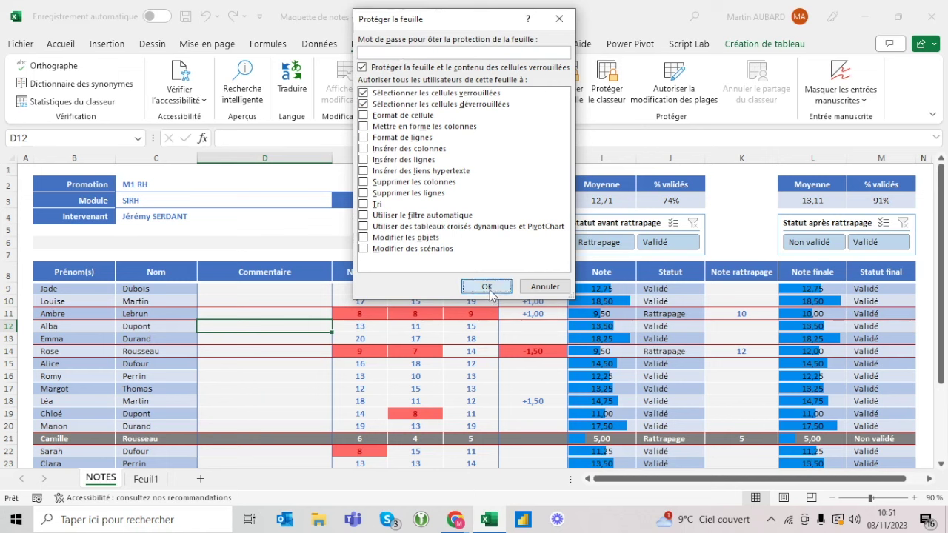
{"action": "left_click", "coordinate": [489, 288]}
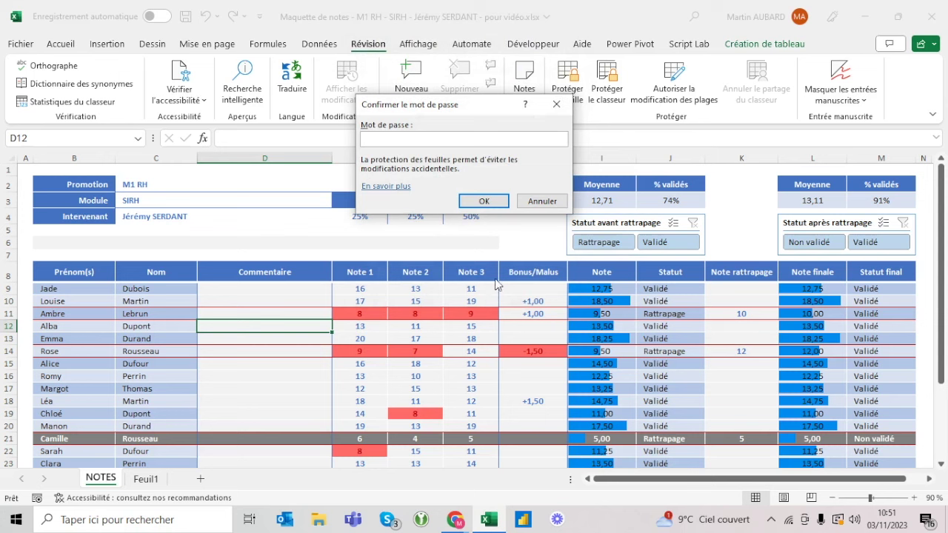
{"action": "key", "text": "Return"}
{"action": "left_click", "coordinate": [136, 301]}
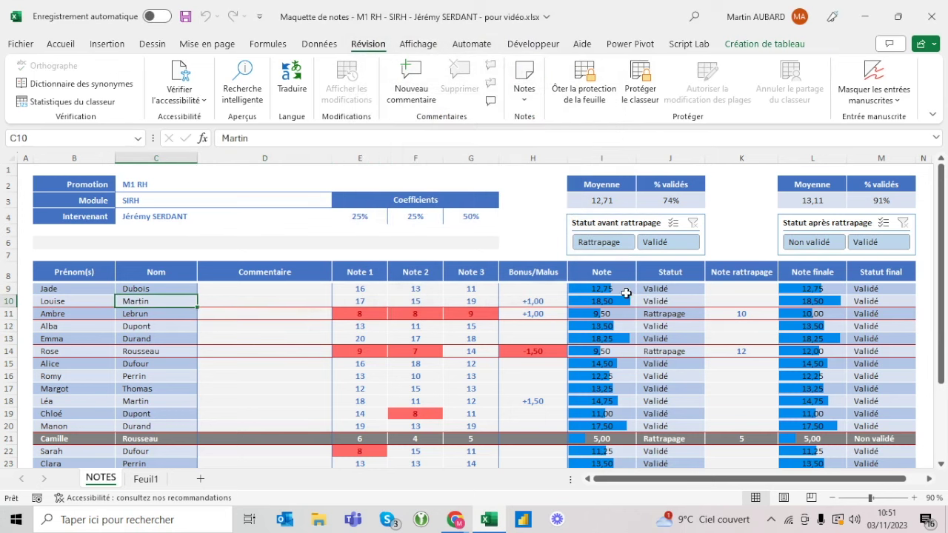
{"action": "left_click", "coordinate": [627, 292]}
{"action": "double_click", "coordinate": [606, 287]}
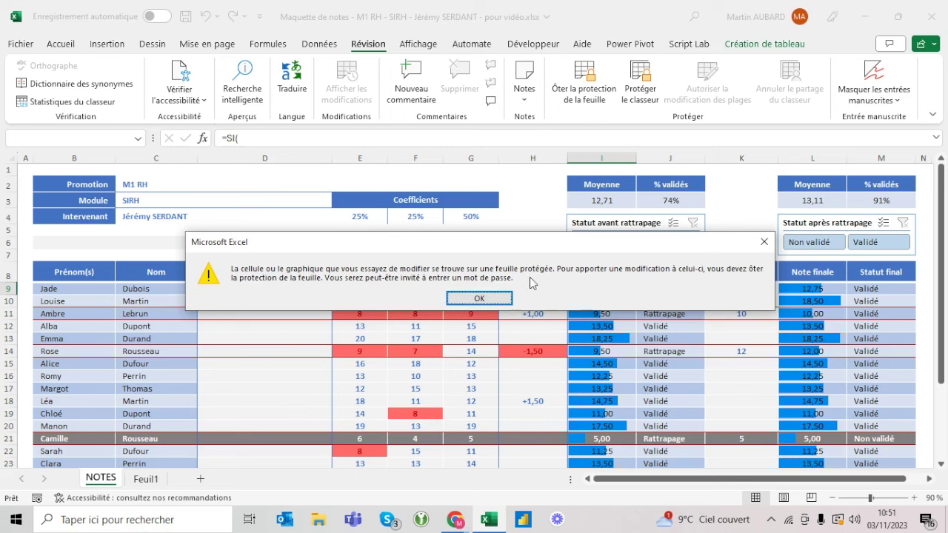
{"action": "key", "text": "Return"}
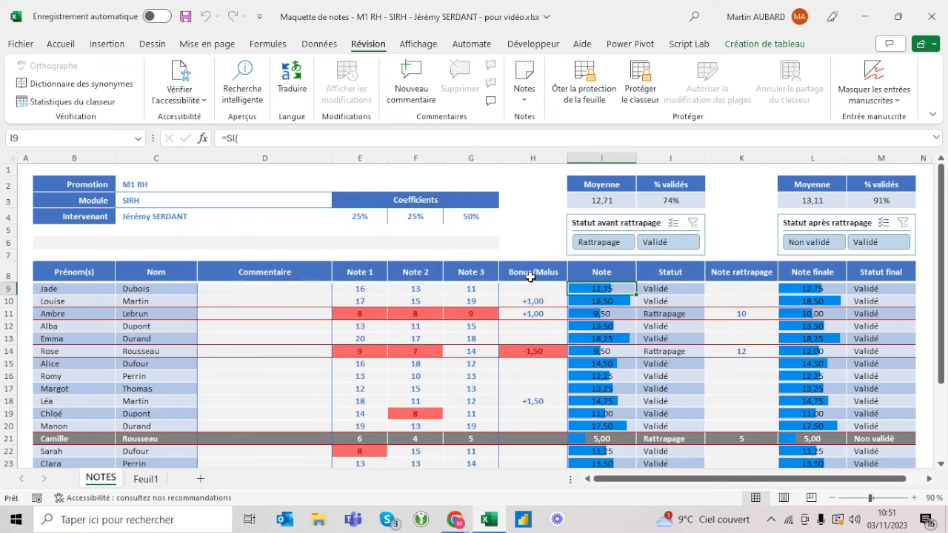
{"action": "key", "text": "Left"}
{"action": "key", "text": "Left"}
{"action": "key", "text": "Left"}
{"action": "key", "text": "Left"}
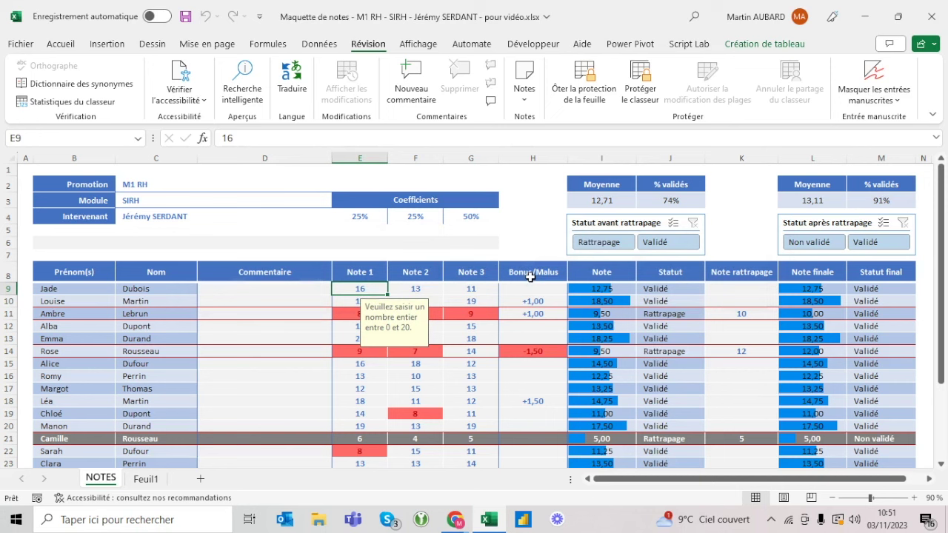
{"action": "left_click", "coordinate": [678, 314]}
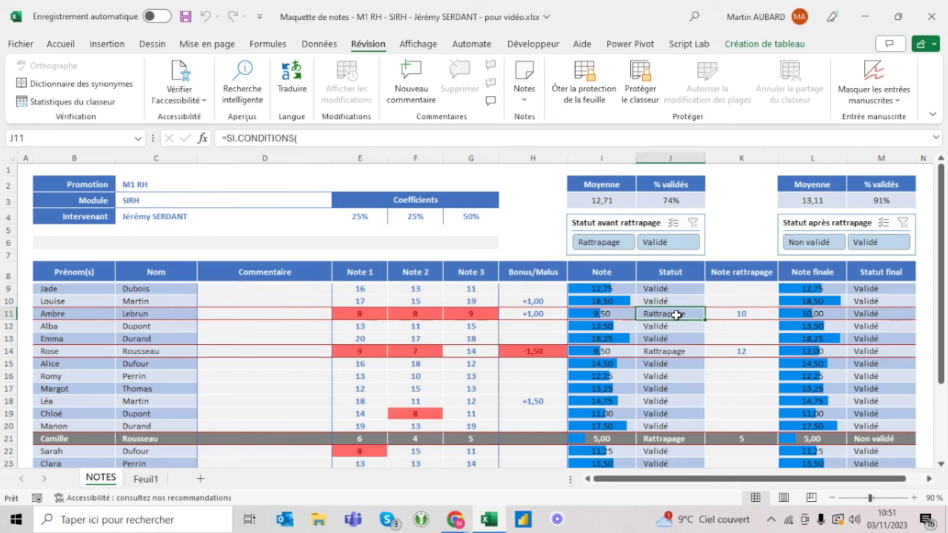
{"action": "left_click", "coordinate": [534, 315]}
{"action": "type", "text": "1"}
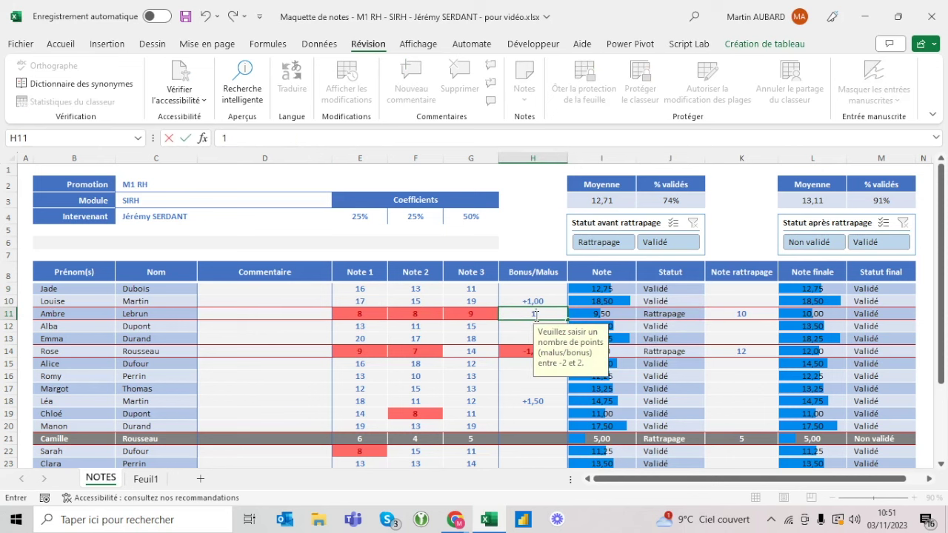
{"action": "type", "text": ",5"}
{"action": "key", "text": "Return"}
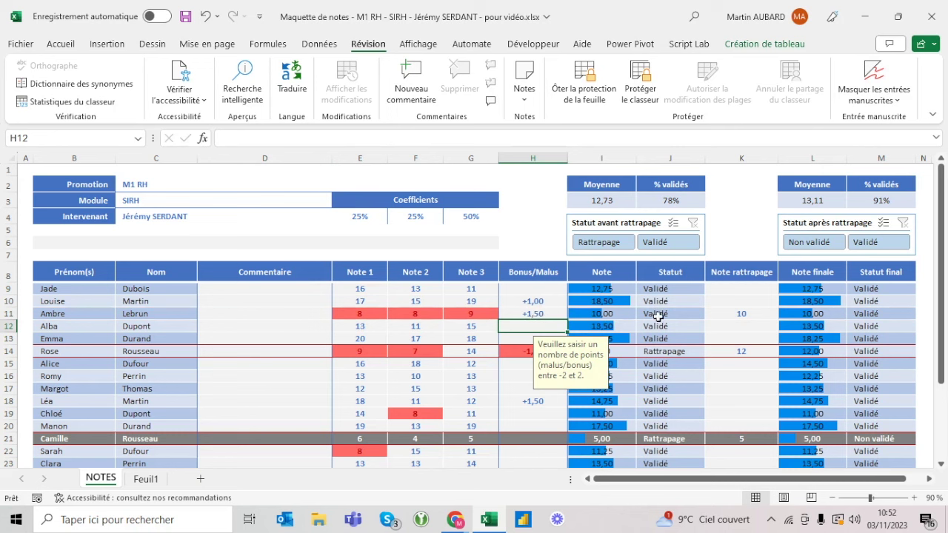
{"action": "left_click", "coordinate": [656, 314]}
{"action": "left_click", "coordinate": [519, 315]}
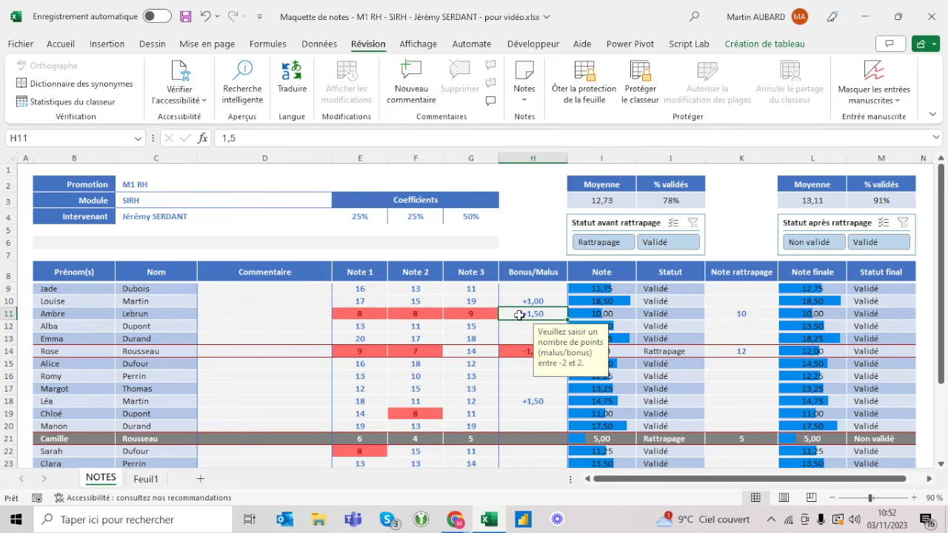
{"action": "left_click", "coordinate": [656, 315]}
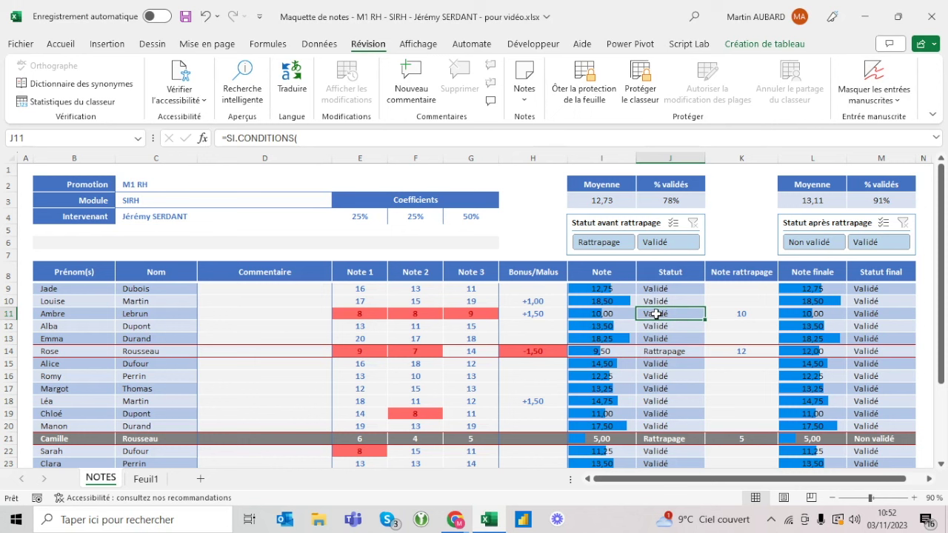
{"action": "left_click", "coordinate": [206, 16]}
{"action": "left_click", "coordinate": [227, 313]}
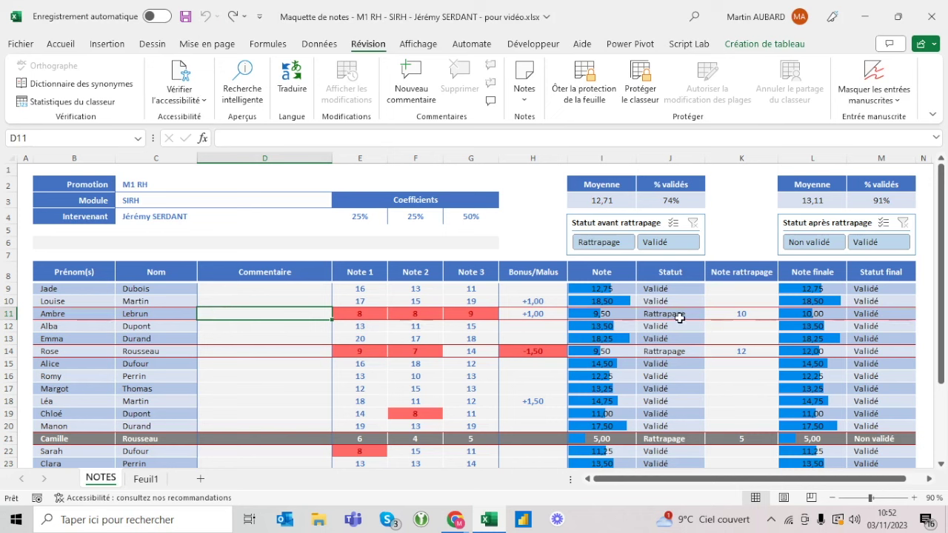
- Check which column actions remain available on the protected Note column I
{"action": "left_click", "coordinate": [622, 153]}
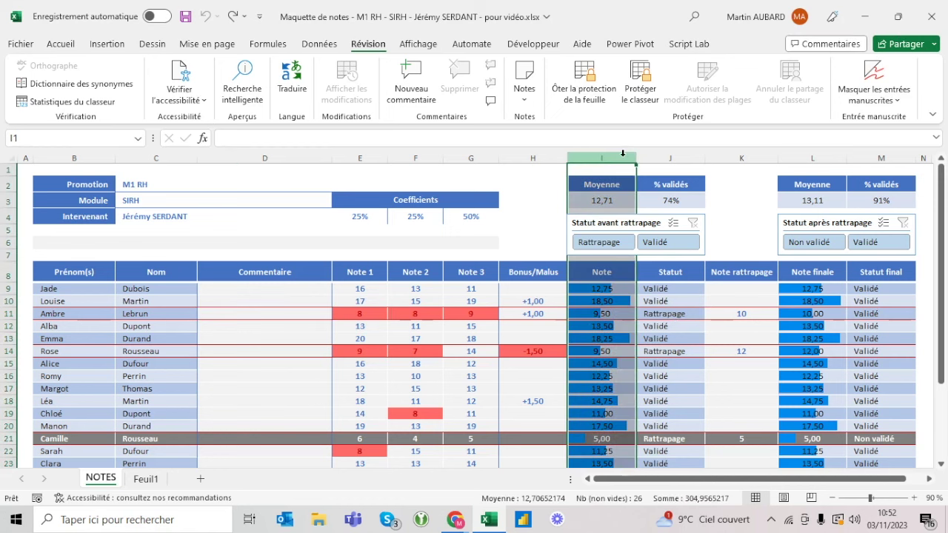
{"action": "right_click", "coordinate": [622, 153]}
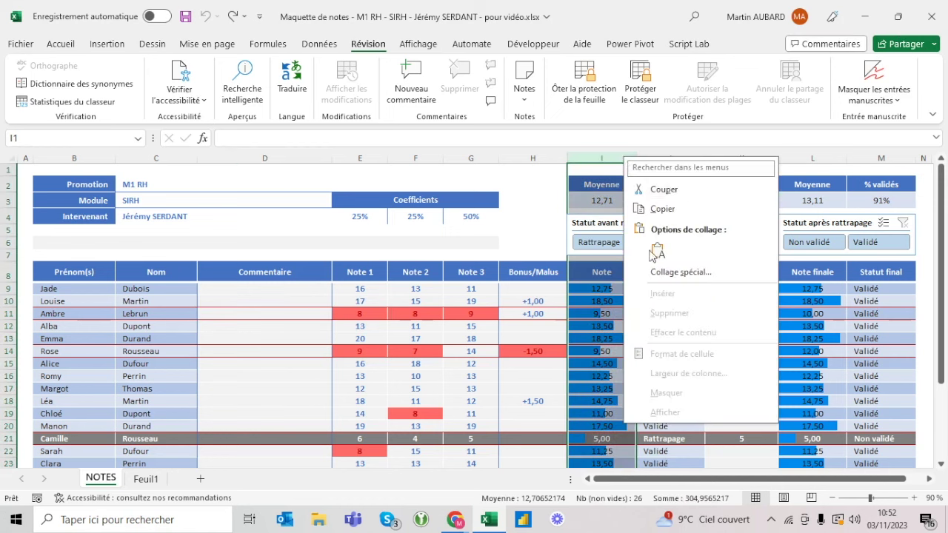
{"action": "key", "text": "Escape"}
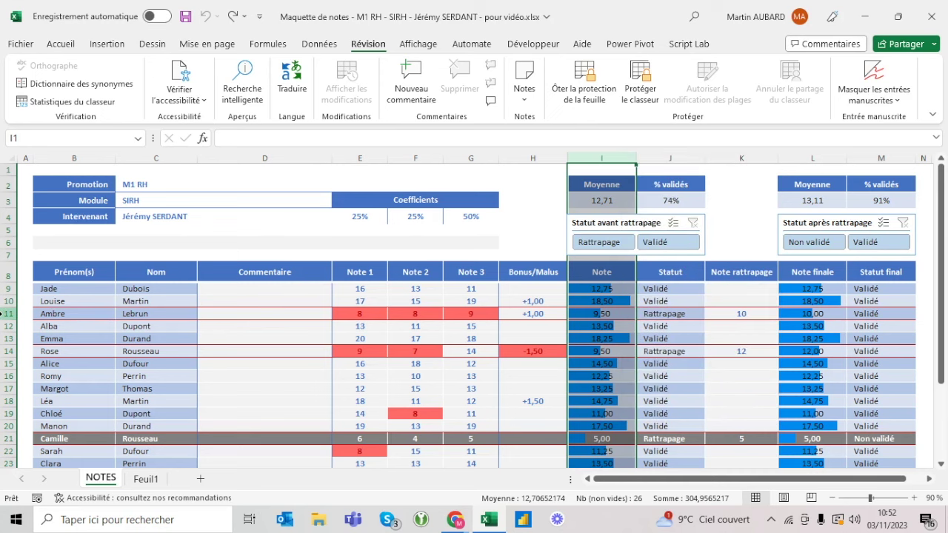
- Delete the Feuil1 sheet and confirm the permanent deletion
{"action": "left_click", "coordinate": [146, 479]}
{"action": "right_click", "coordinate": [148, 480]}
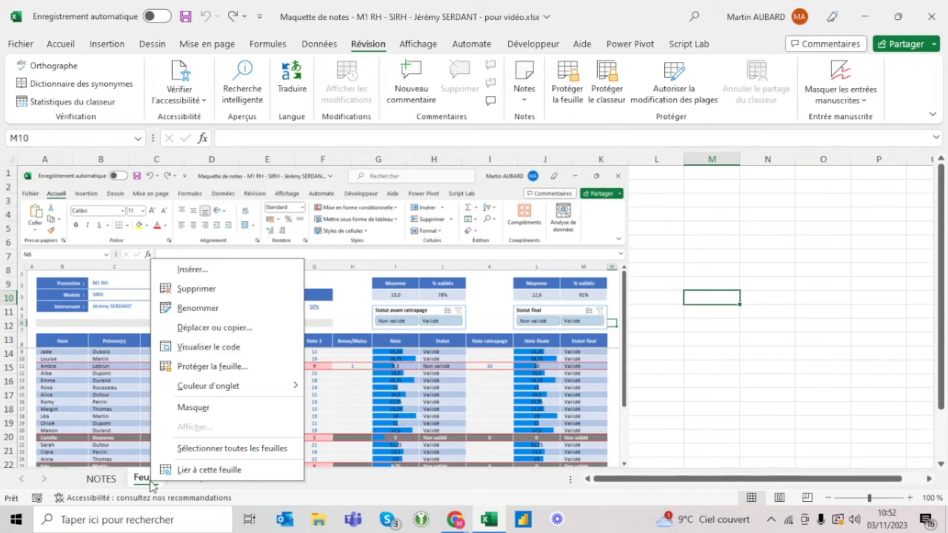
{"action": "left_click", "coordinate": [215, 288]}
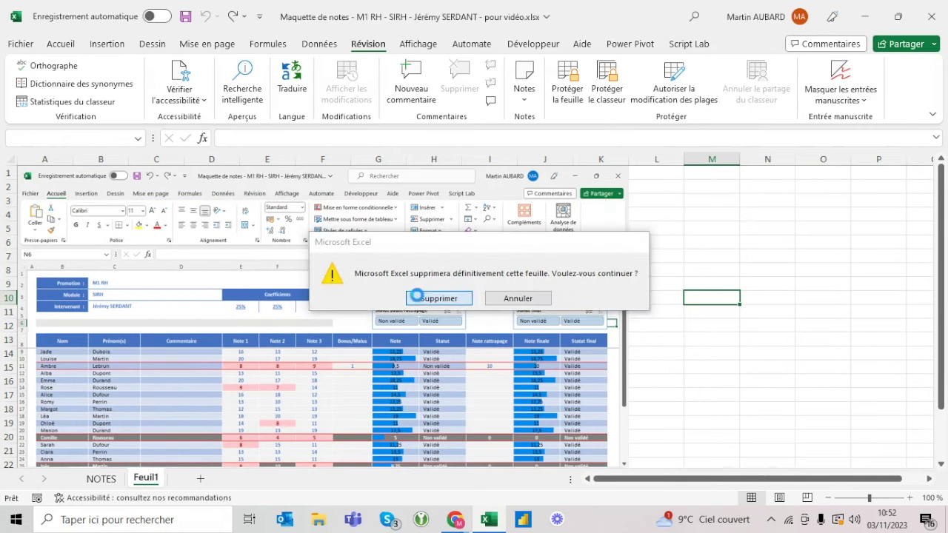
{"action": "left_click", "coordinate": [417, 296]}
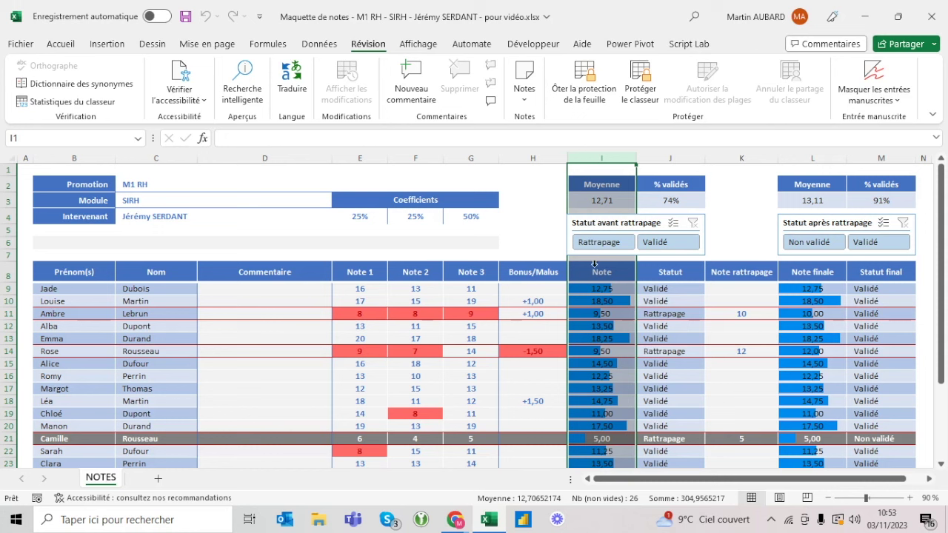
- Protect the workbook structure without a password and verify sheet insert/delete is blocked on NOTES
{"action": "left_click", "coordinate": [635, 104]}
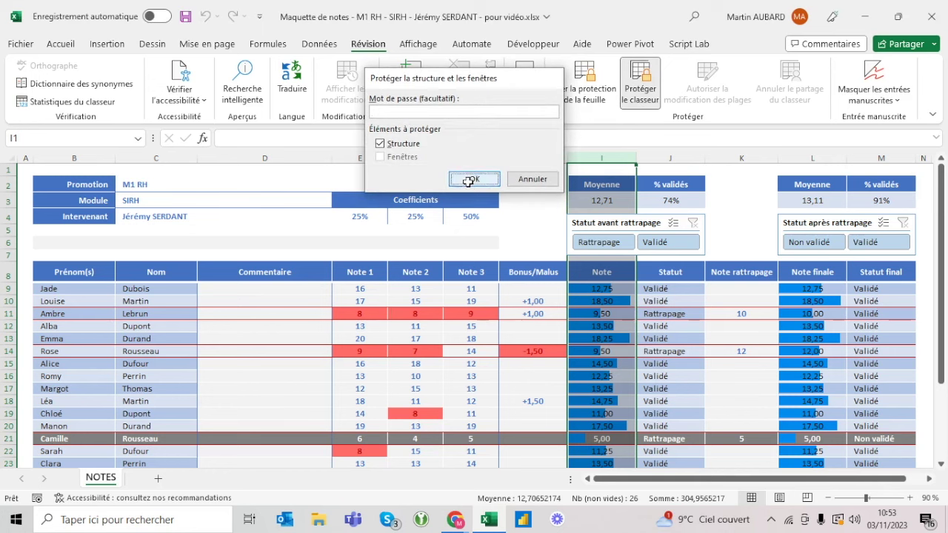
{"action": "left_click", "coordinate": [468, 181]}
{"action": "left_click", "coordinate": [303, 254]}
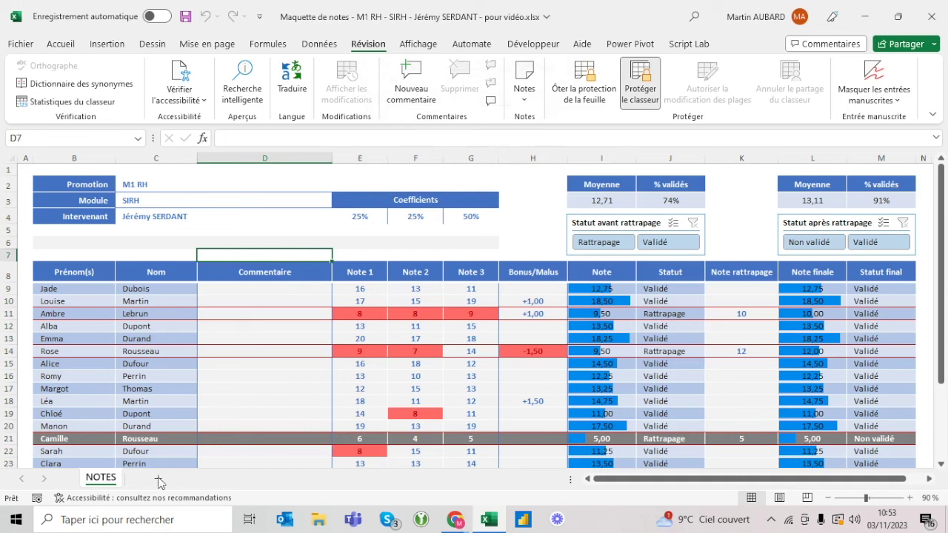
{"action": "right_click", "coordinate": [111, 480]}
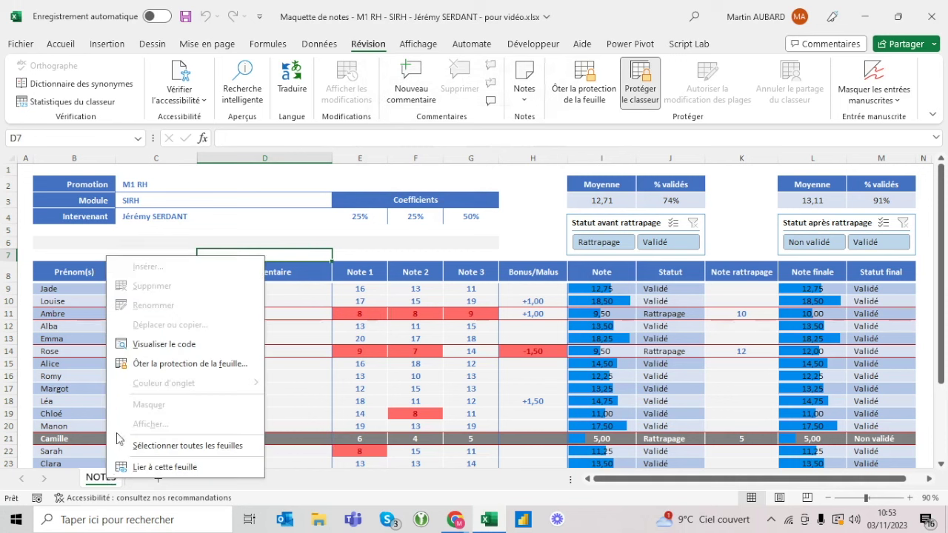
{"action": "key", "text": "Escape"}
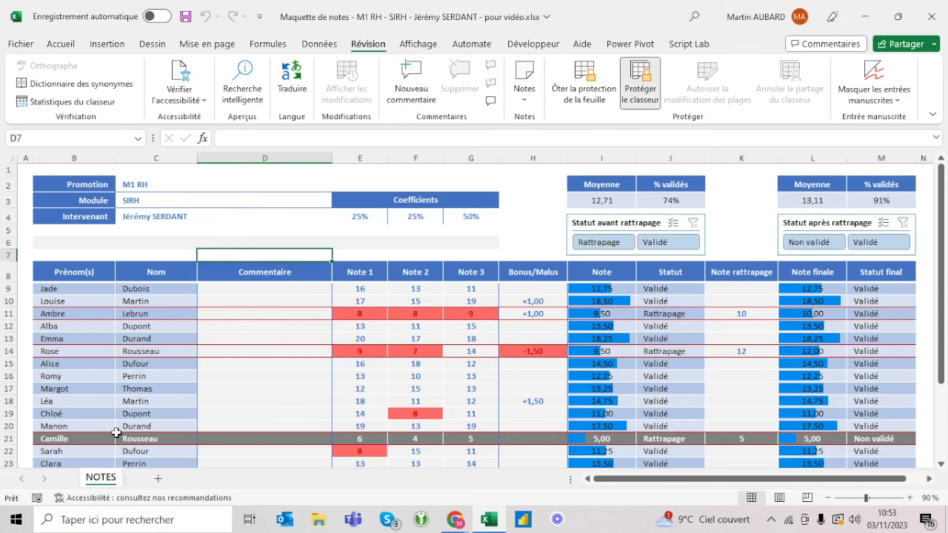